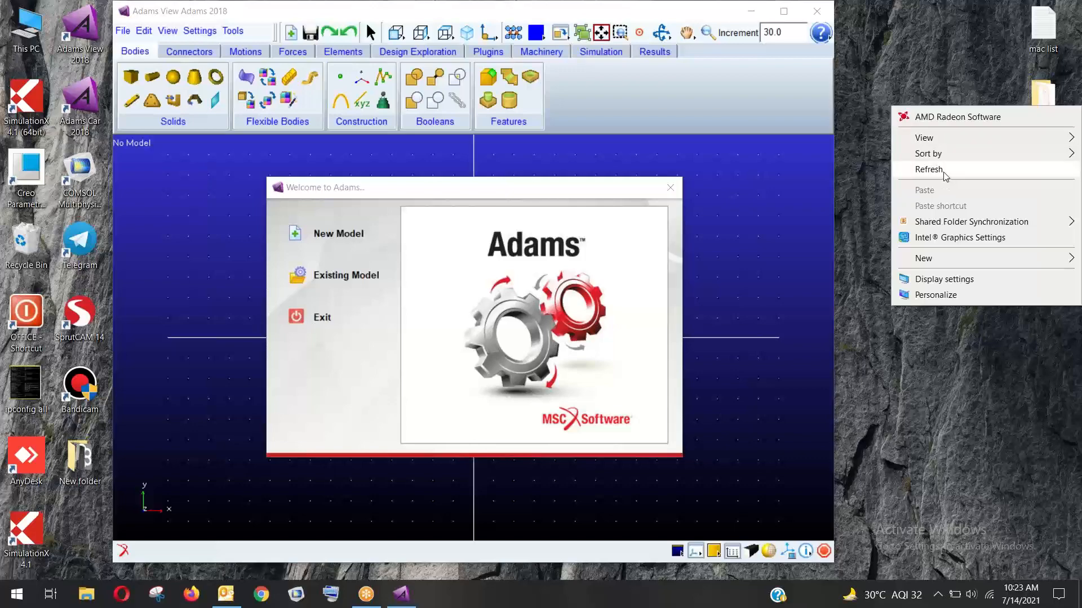
Maximize the Adams View window and create the model MODEL_1 with Earth Normal (-Global Y) gravity and MMKS units.
left_click(943, 171)
double_click(298, 10)
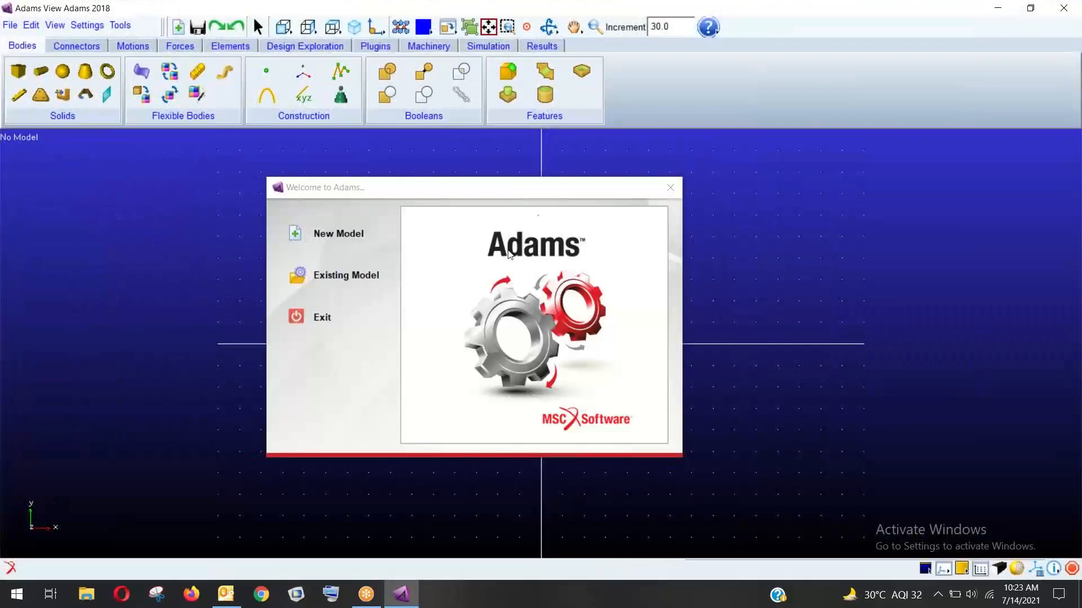
left_click_drag(529, 191, 550, 185)
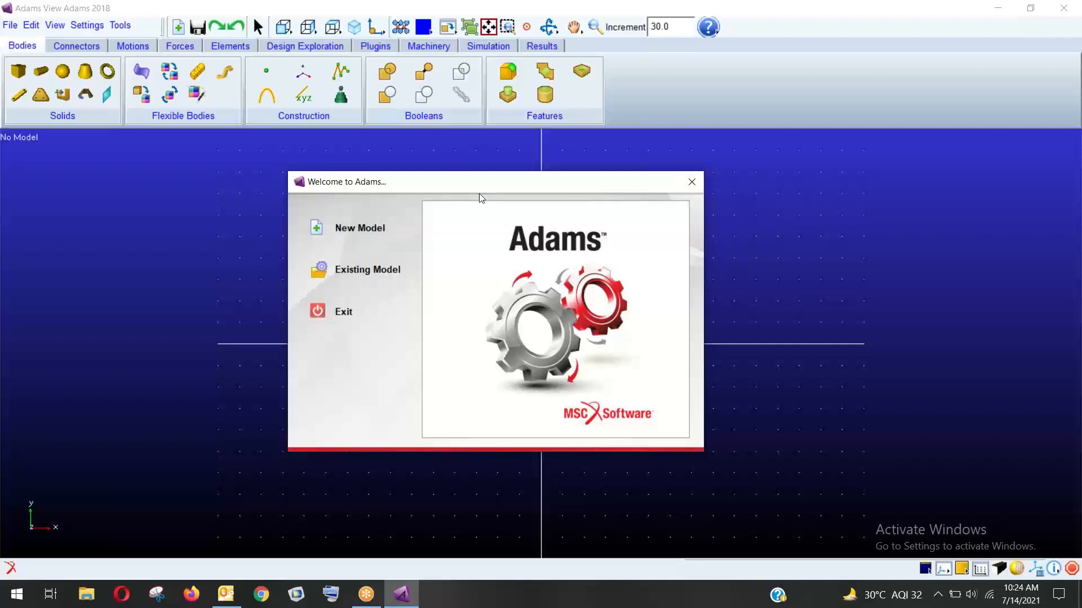
left_click_drag(481, 189, 495, 161)
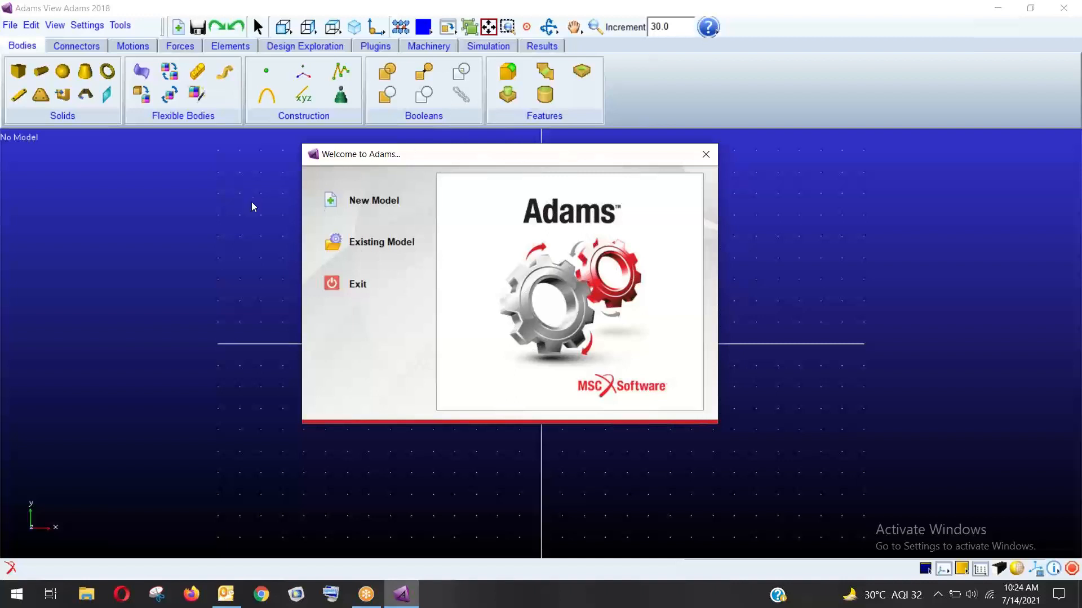
left_click(332, 202)
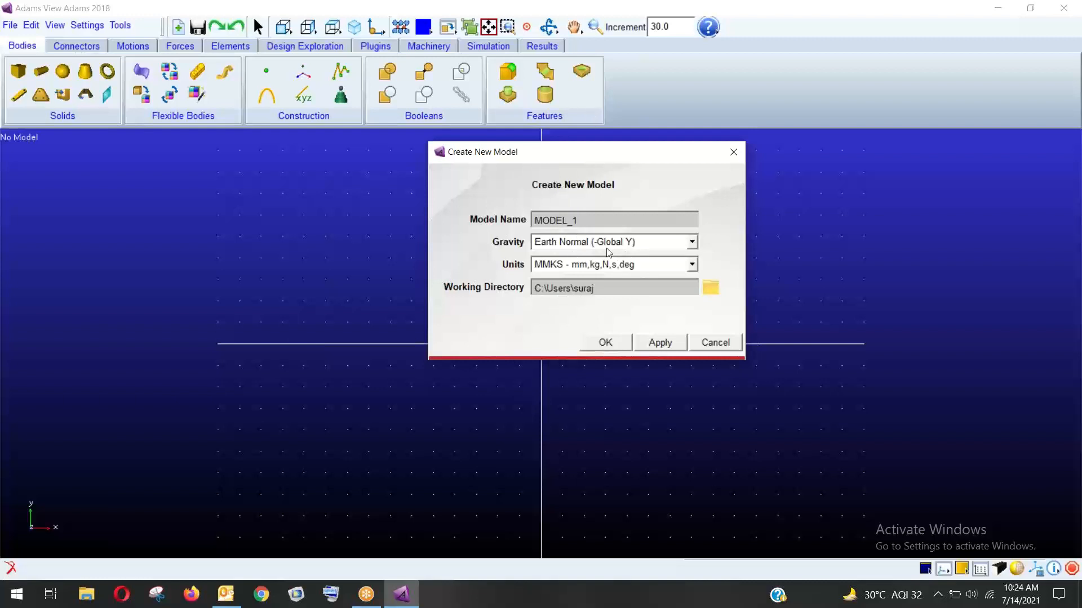
left_click(605, 343)
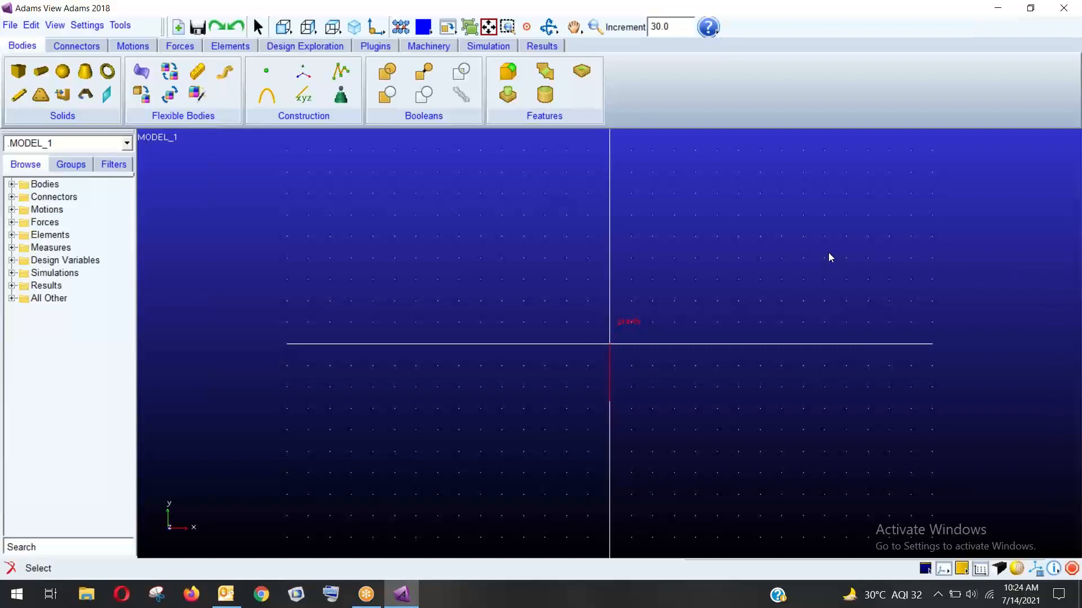
Start creating a flexible FE part and name it beam.
left_click(1056, 255)
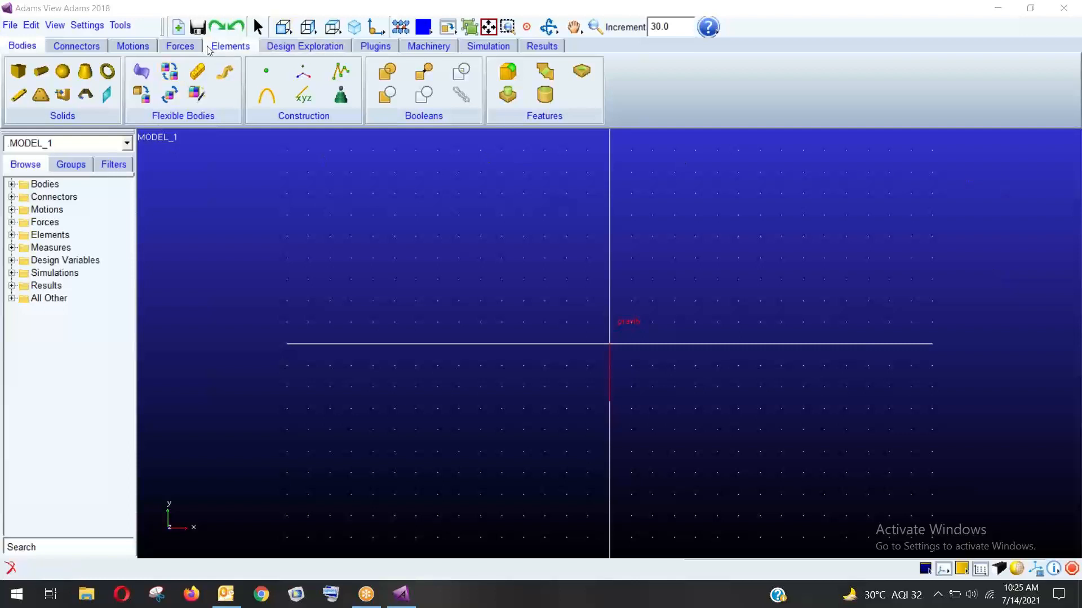
left_click(25, 48)
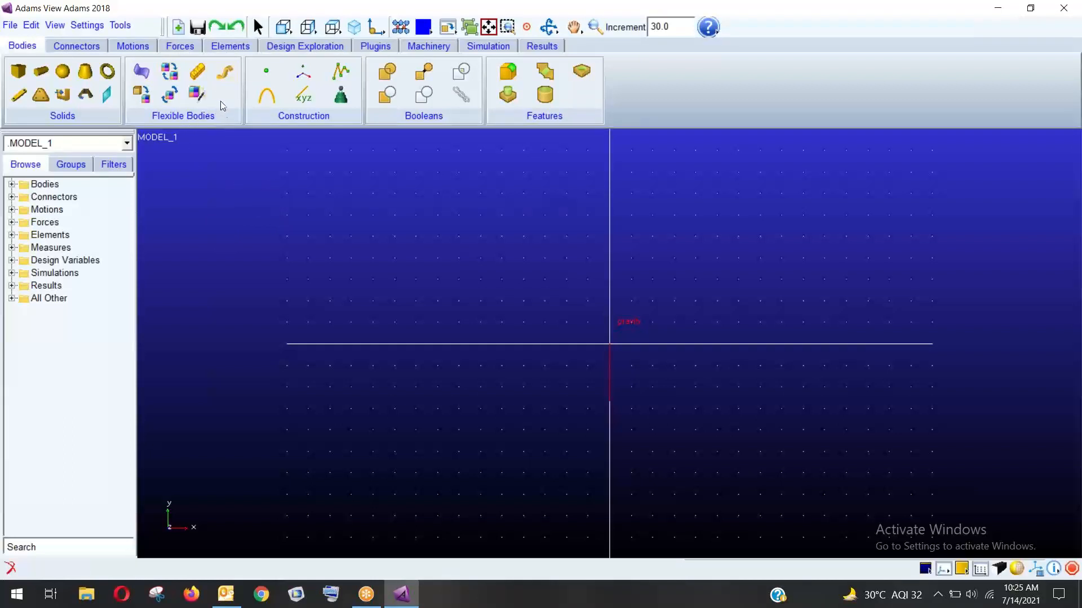
left_click(226, 74)
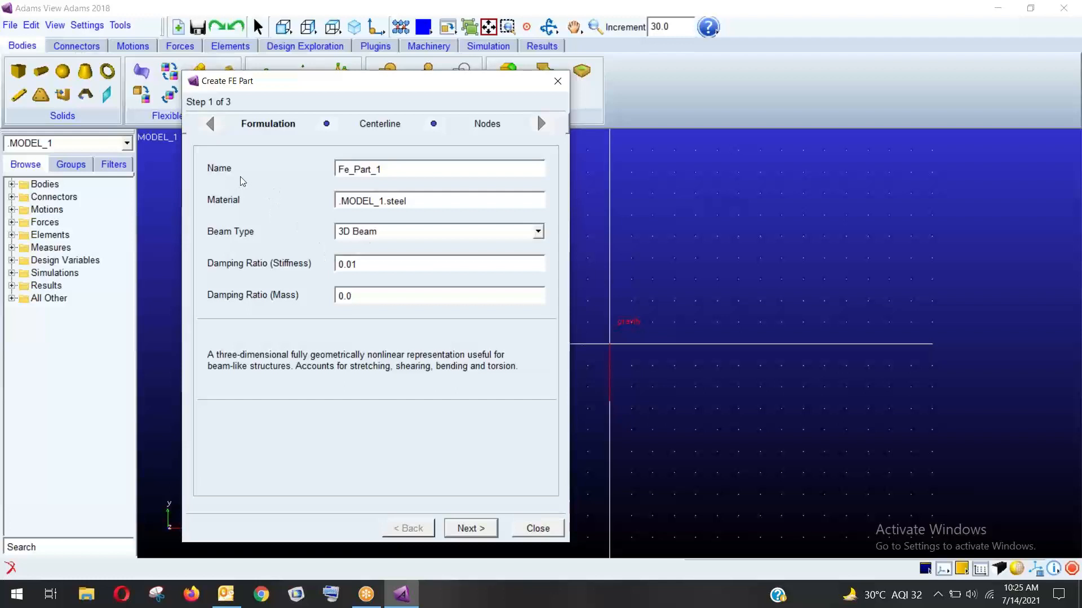
double_click(394, 169)
type("beam")
Examine the preset materials for the beam and the material types offered when creating a new one.
left_click(430, 203)
right_click(411, 201)
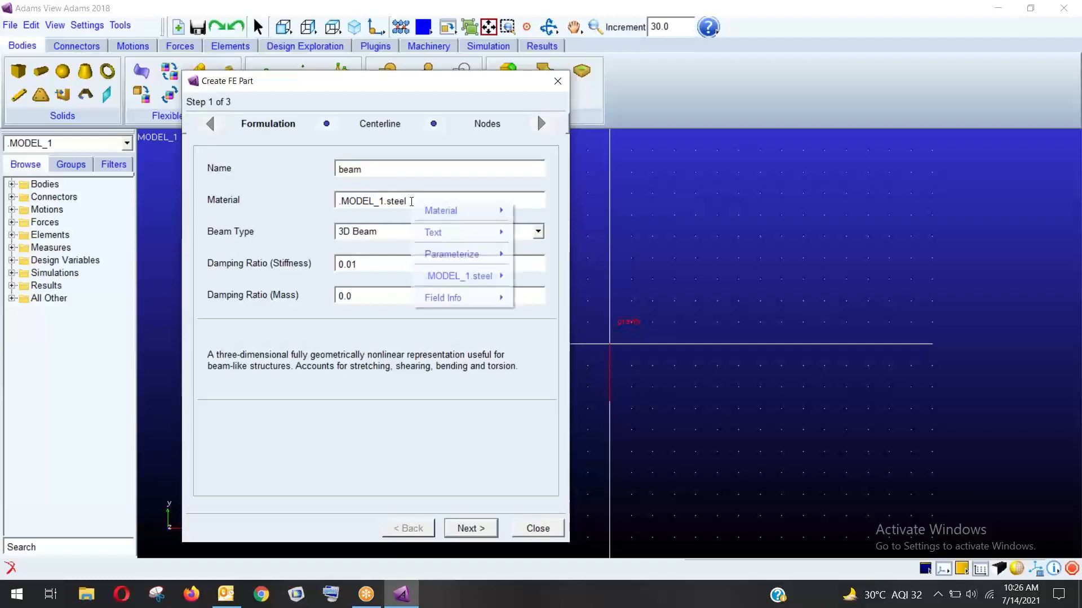
mouse_move(471, 211)
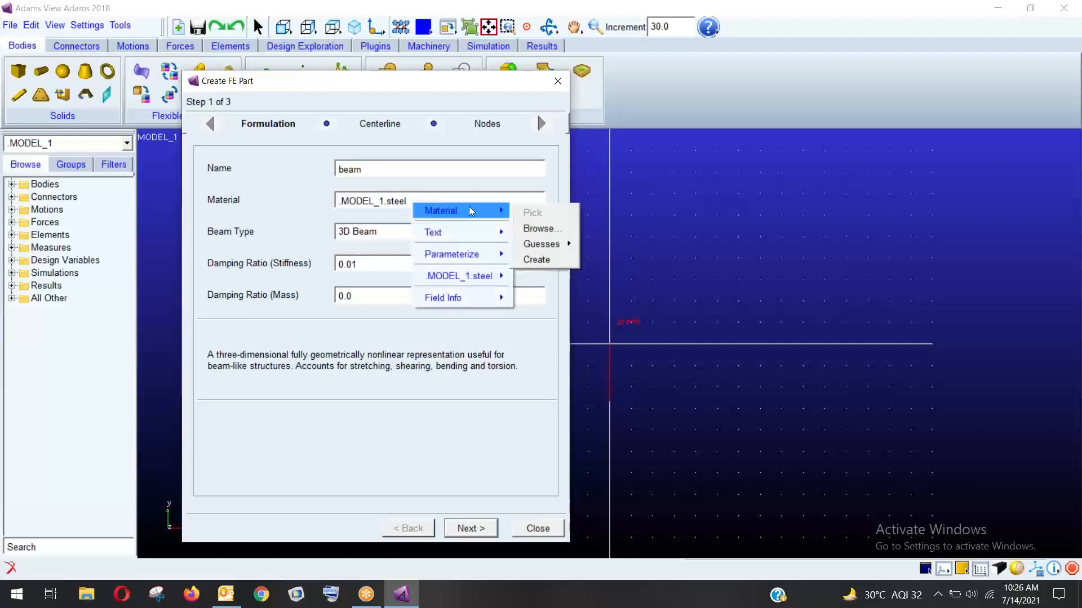
mouse_move(541, 248)
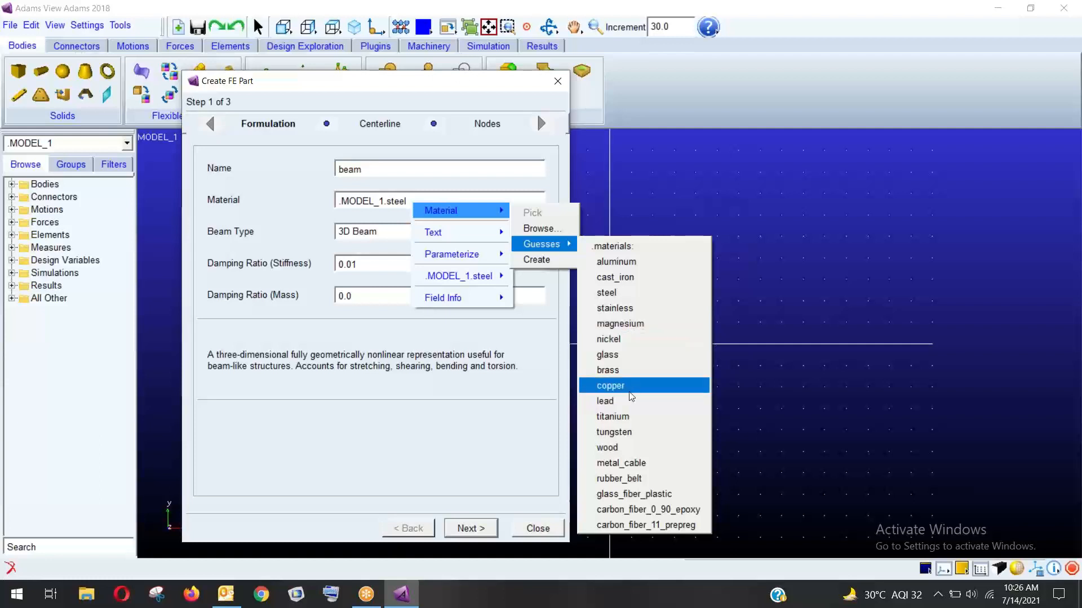
left_click(544, 259)
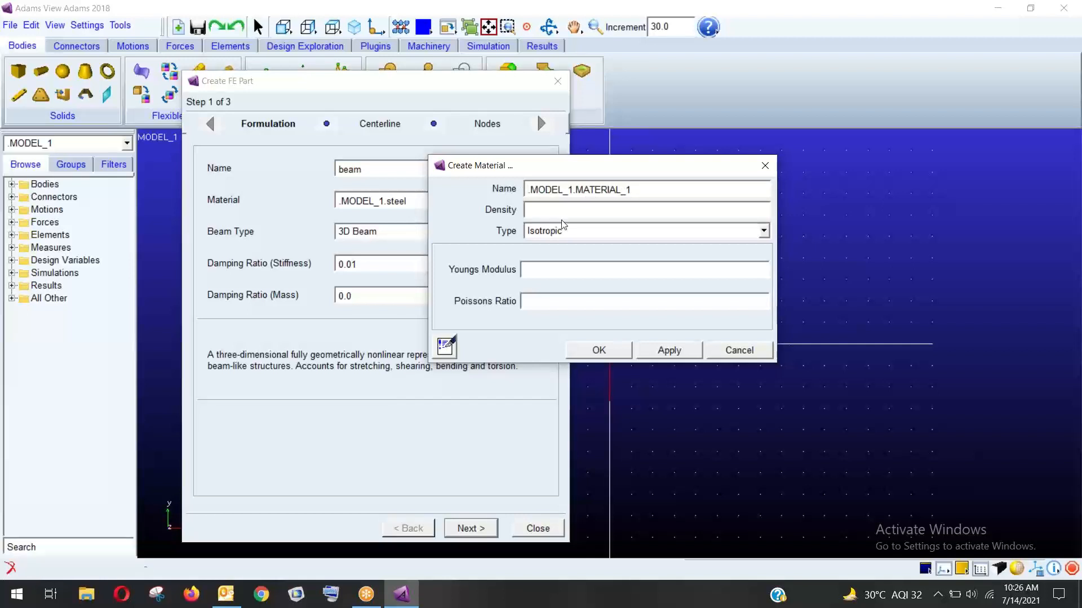
left_click(572, 230)
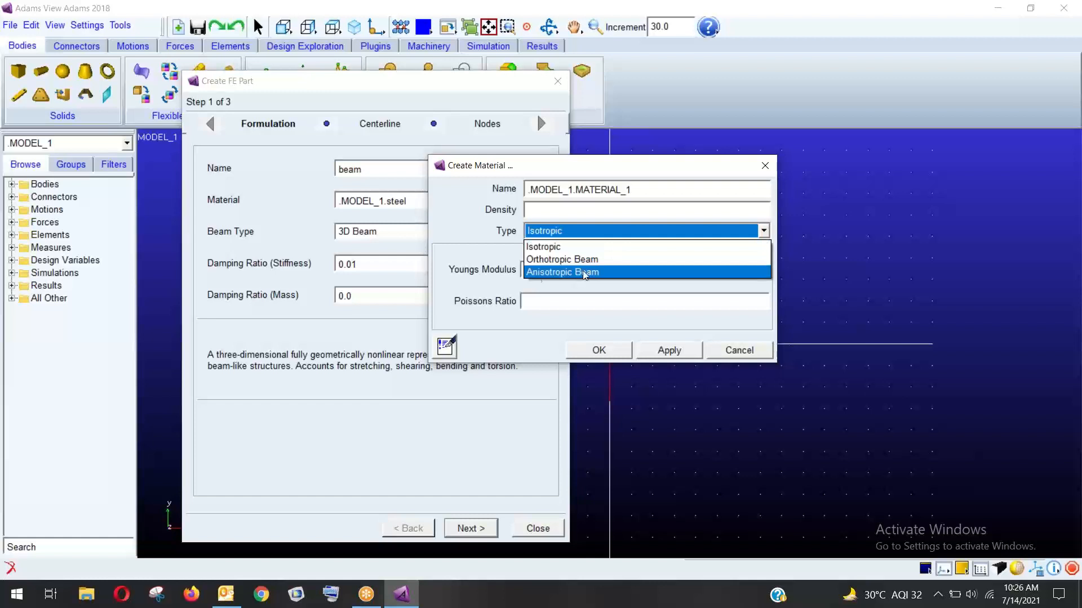
left_click(500, 241)
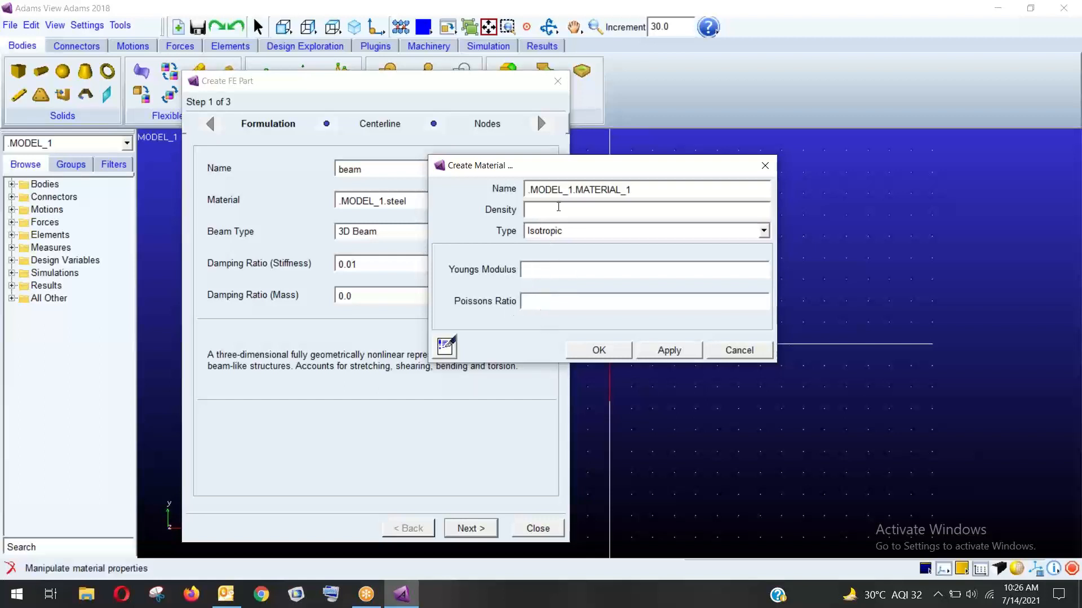
left_click(735, 352)
Assign the preset steel material and the 3D Beam type to the FE part, and proceed to its centerline definition.
right_click(445, 205)
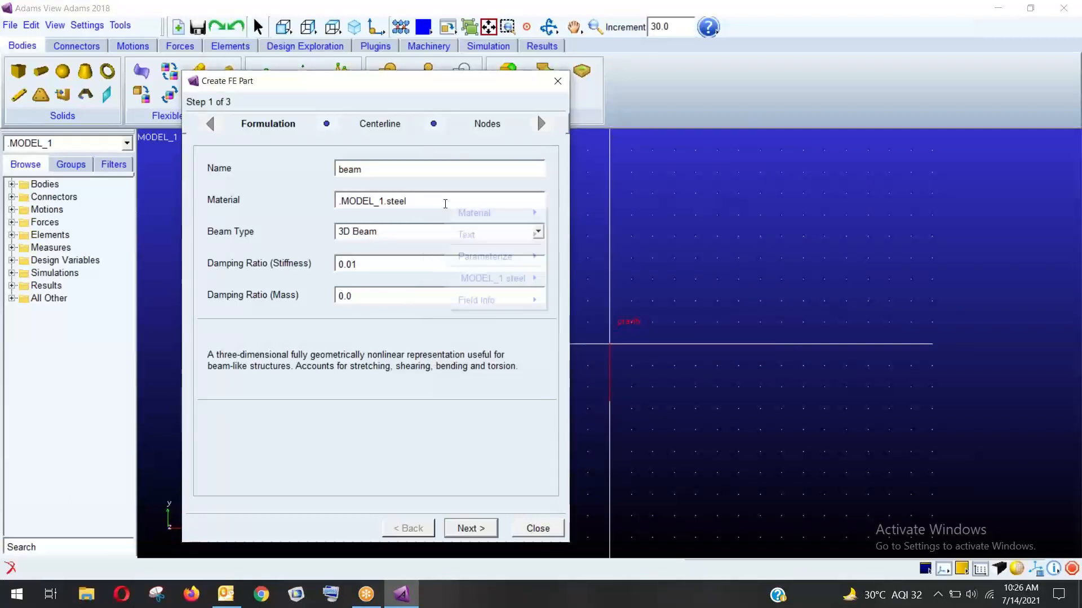
mouse_move(487, 214)
mouse_move(580, 246)
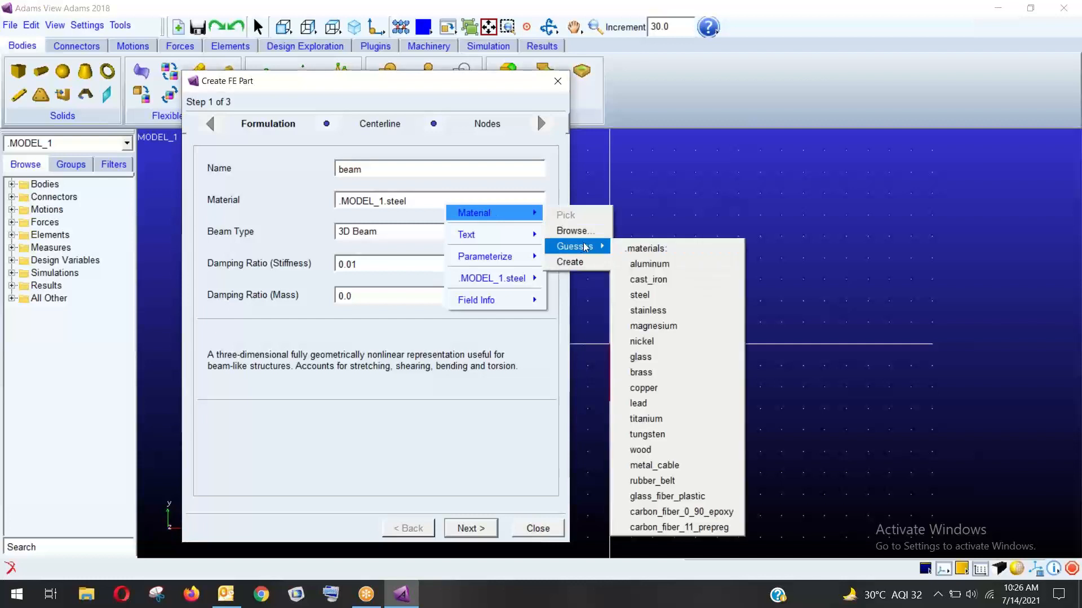
left_click(642, 295)
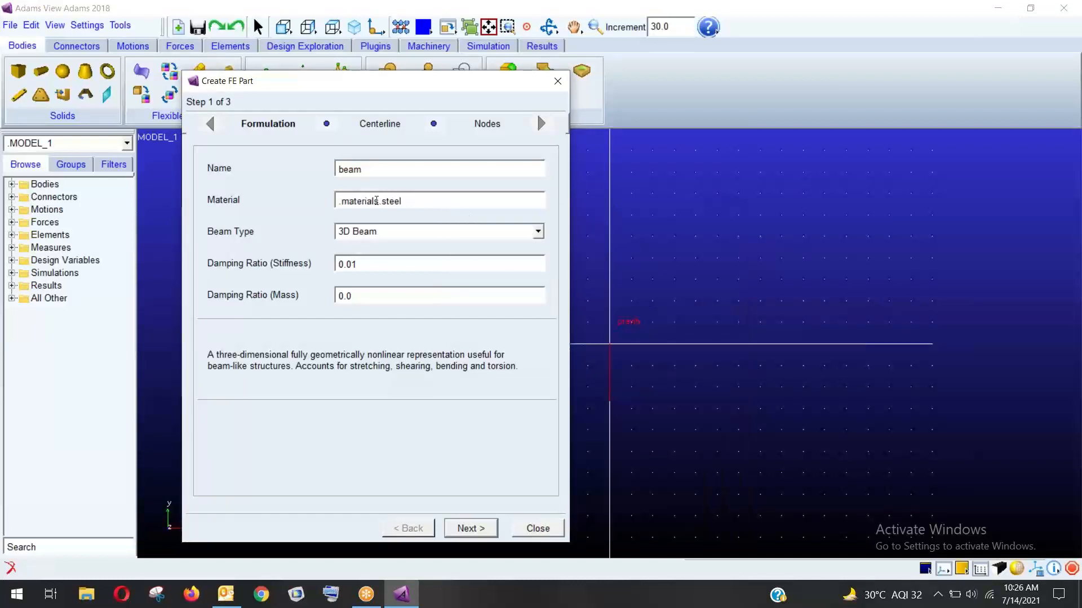
left_click(407, 237)
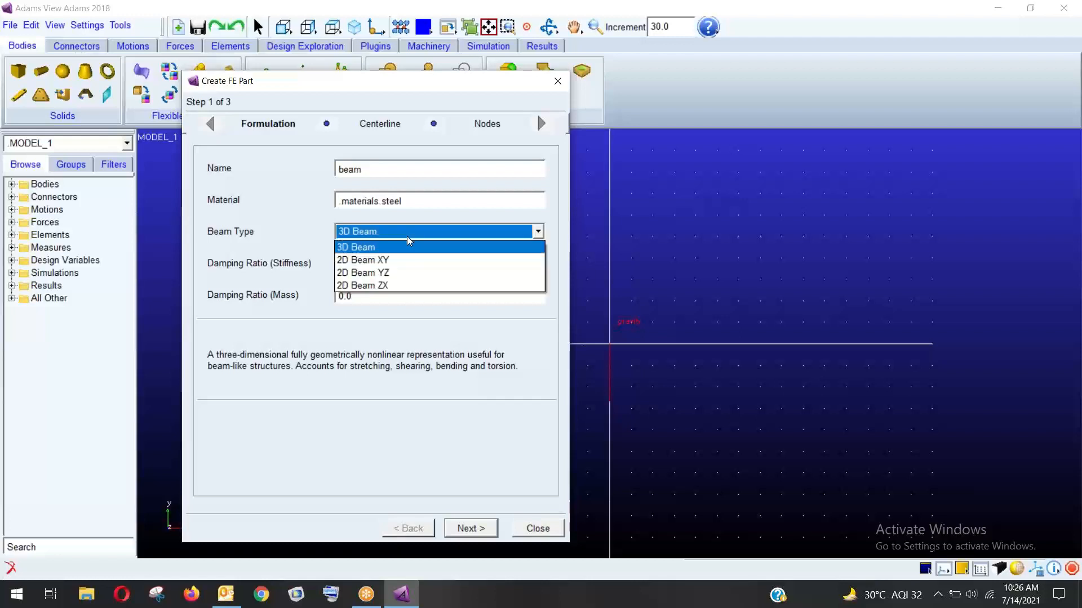
left_click(363, 248)
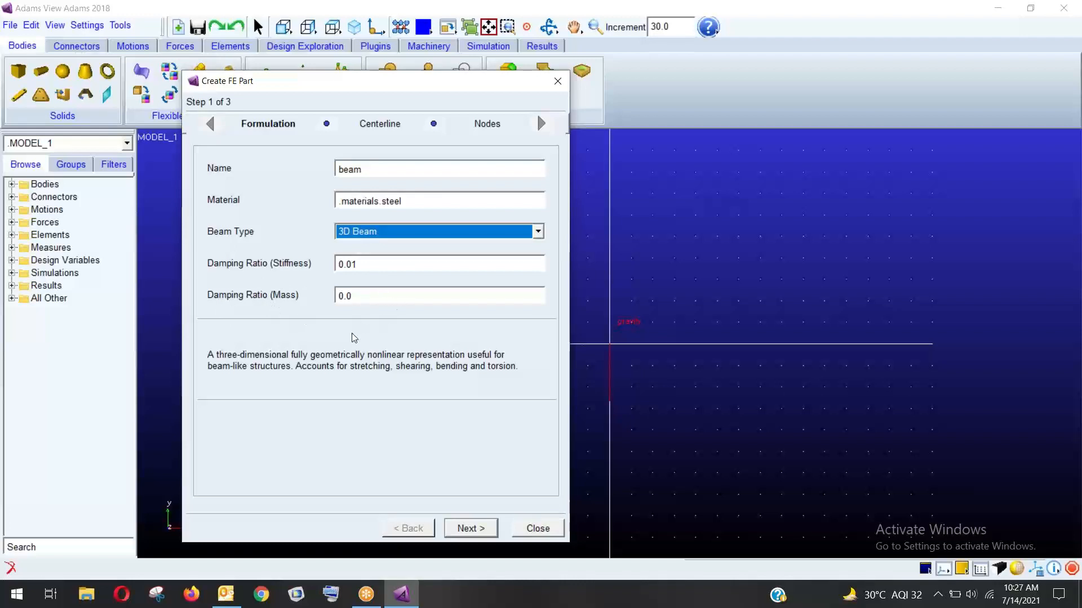
left_click(470, 529)
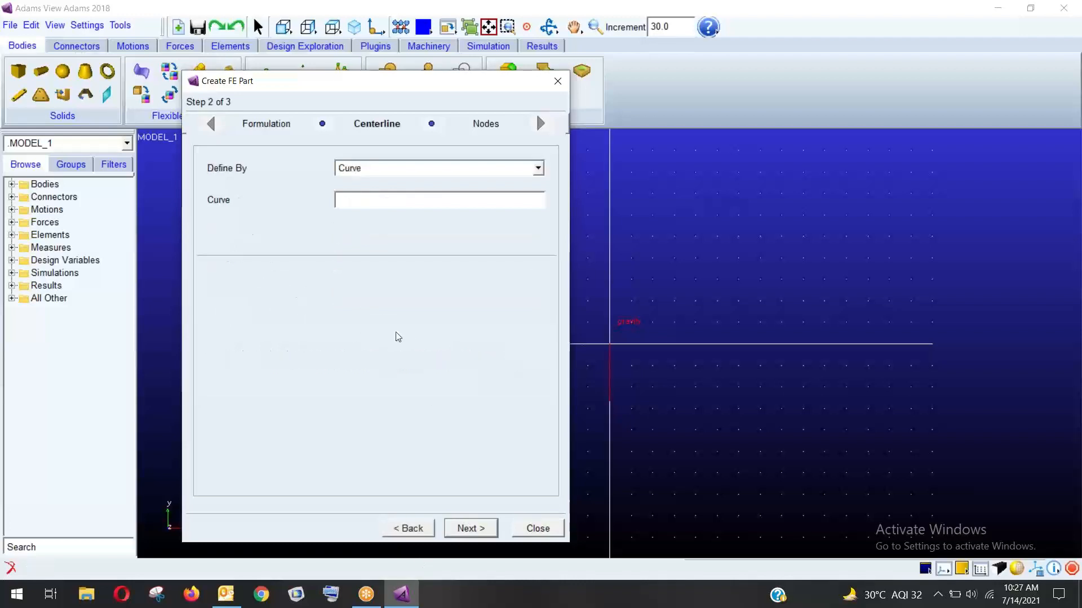
Define the FE part's centerline as Line From Two Points.
left_click_drag(363, 94, 259, 76)
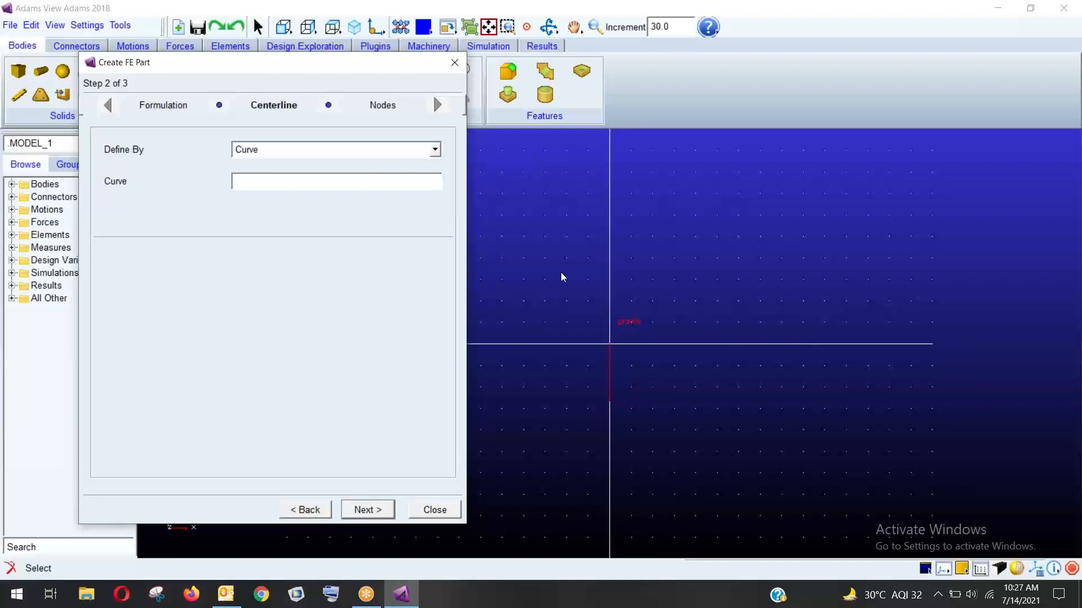
left_click(397, 152)
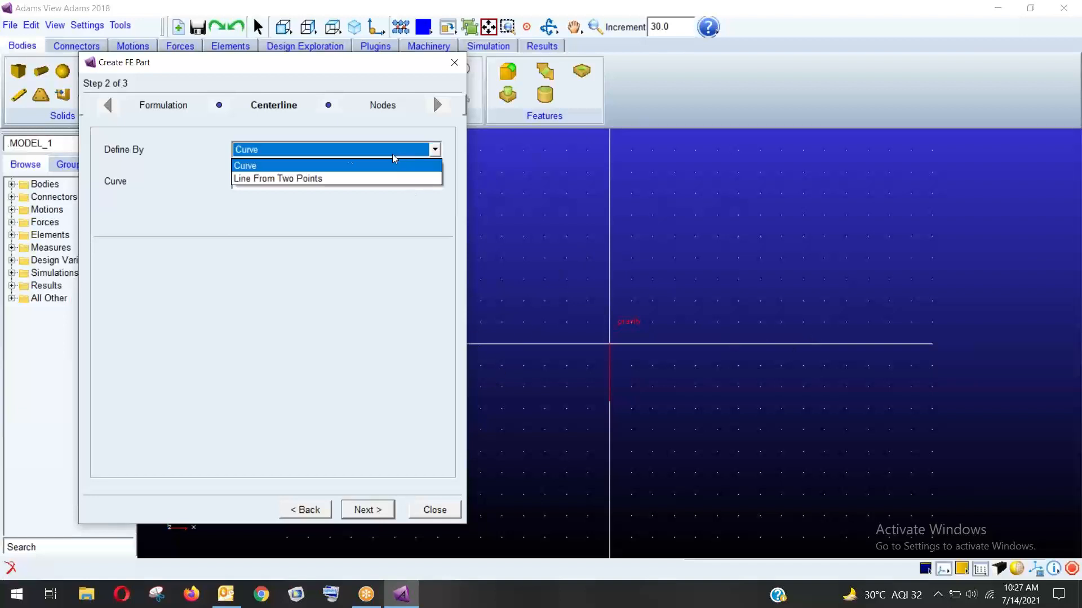
left_click(298, 179)
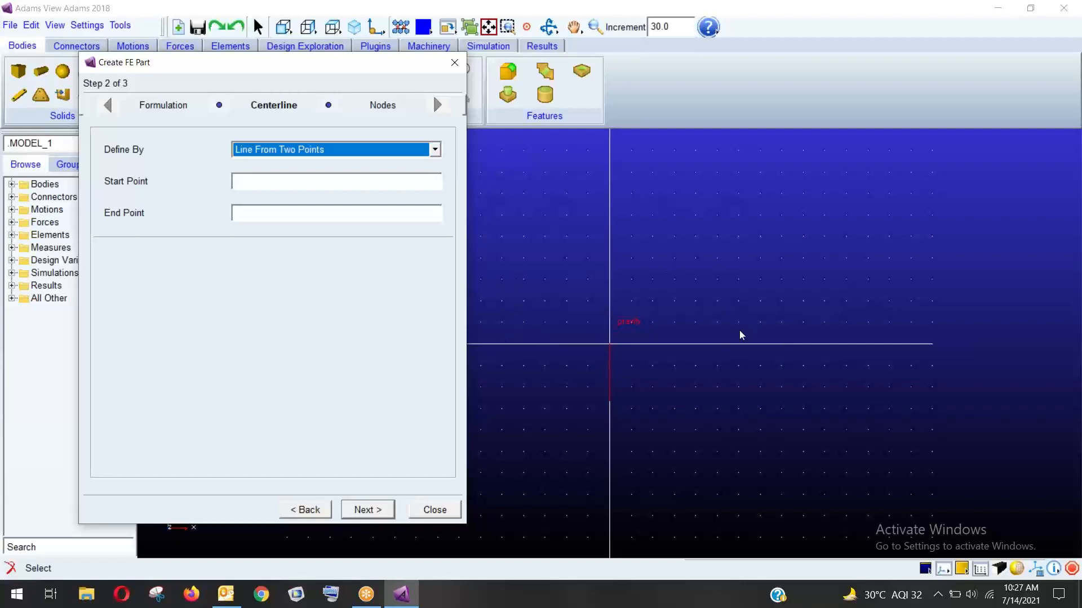
Create marker MARKER_1 on ground for the centerline's start point, with orientation 0.0, 0.0, 0.0.
left_click(237, 184)
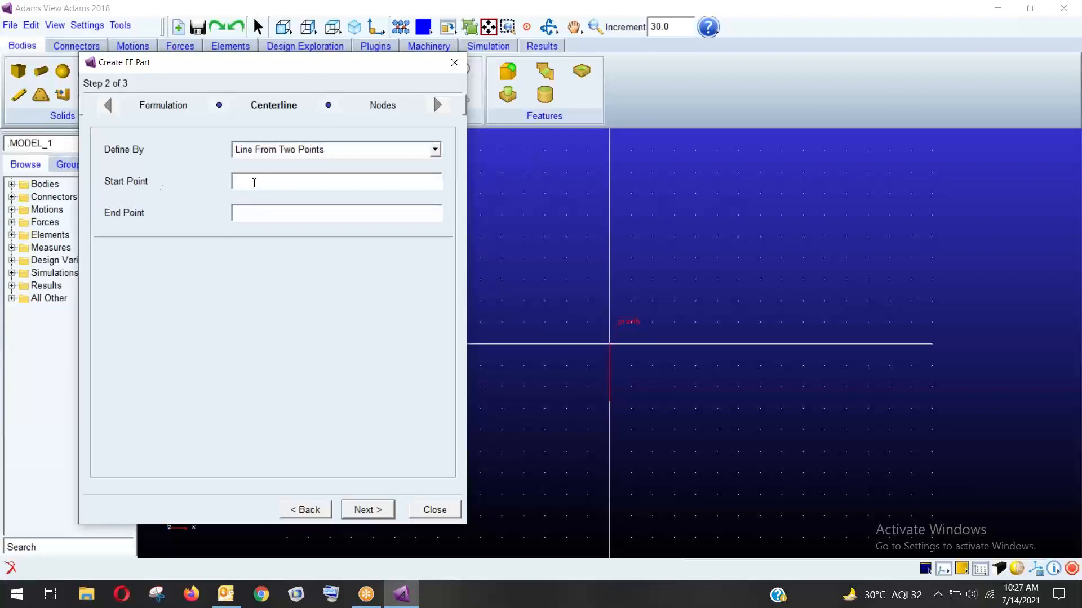
right_click(254, 183)
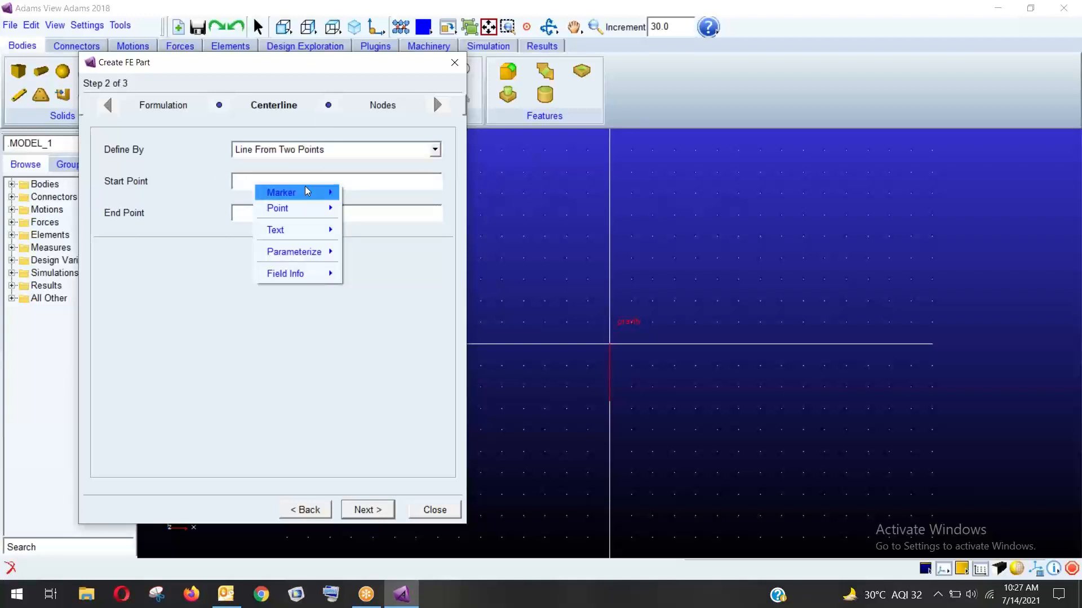
mouse_move(304, 191)
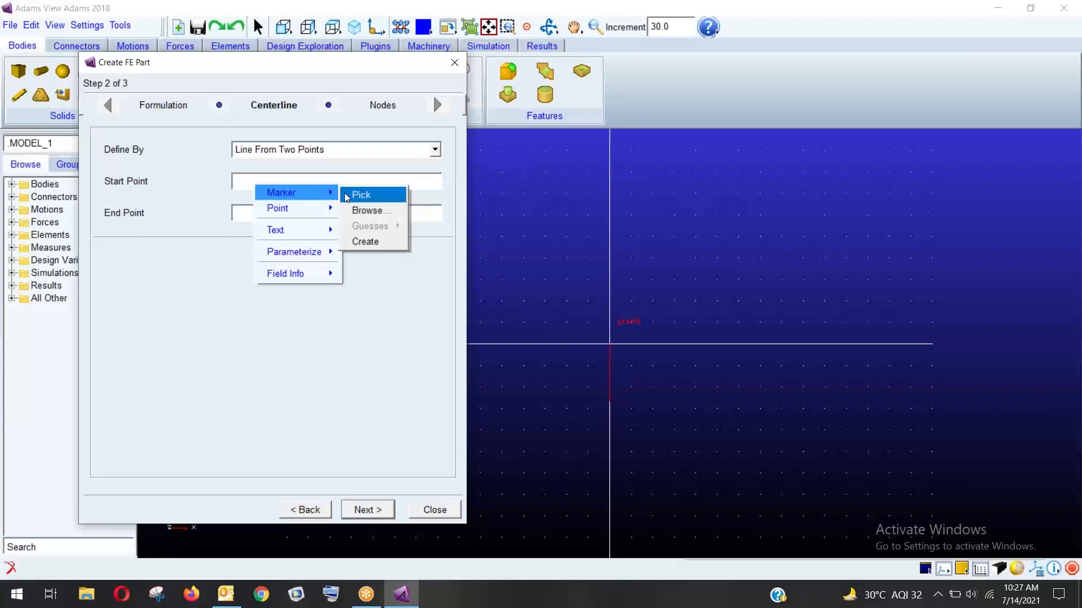
left_click(377, 242)
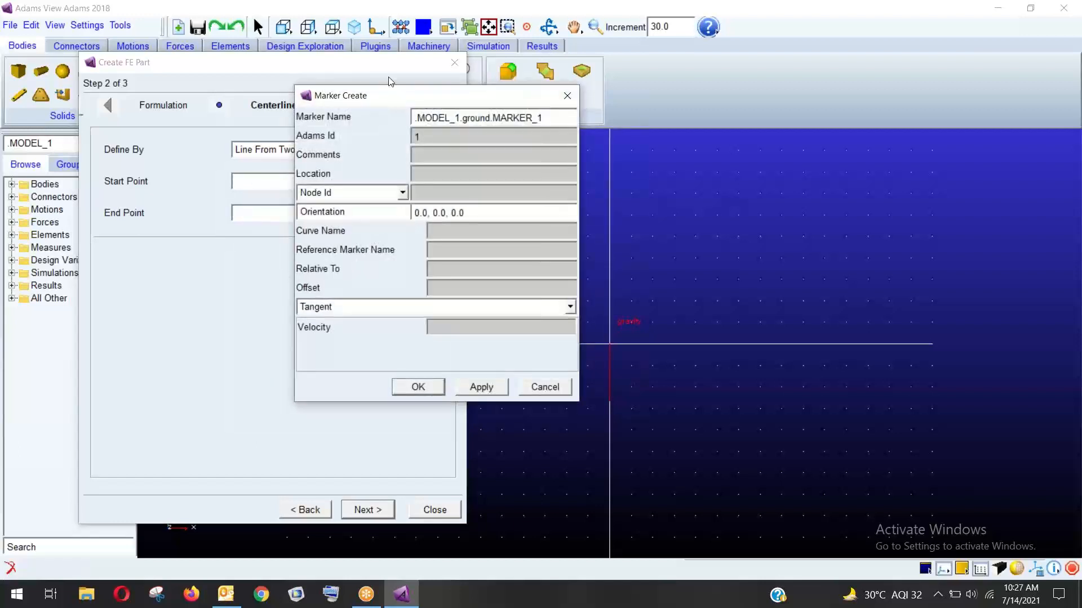
left_click_drag(401, 100, 279, 100)
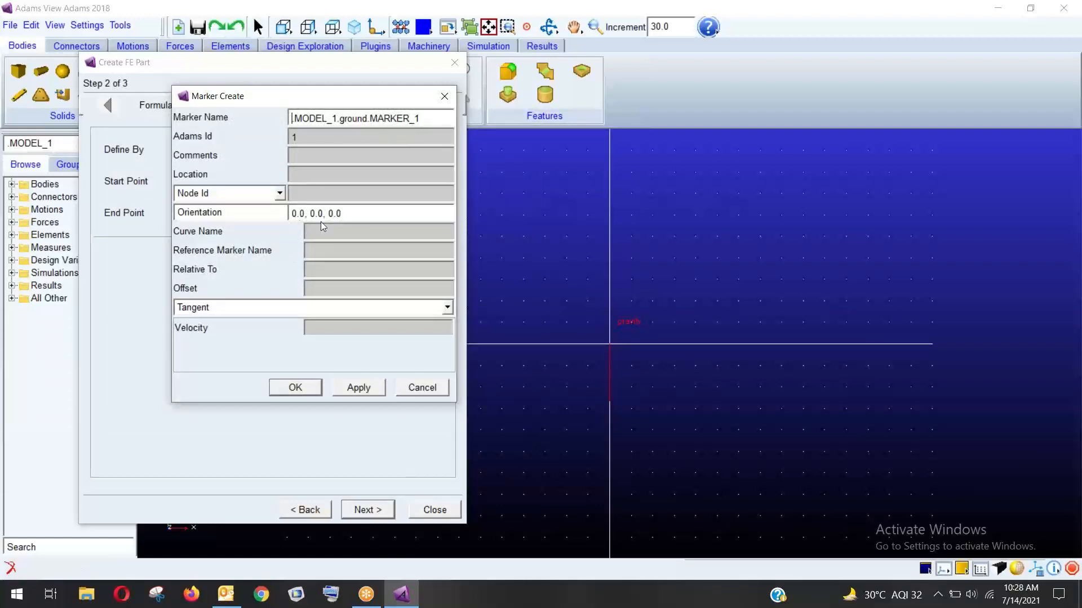
left_click(346, 390)
Create a second ground marker named MARKER_2 with Adams Id 2 and orientation 300, 0.0, 0.0, and close marker creation.
left_click_drag(303, 214, 292, 216)
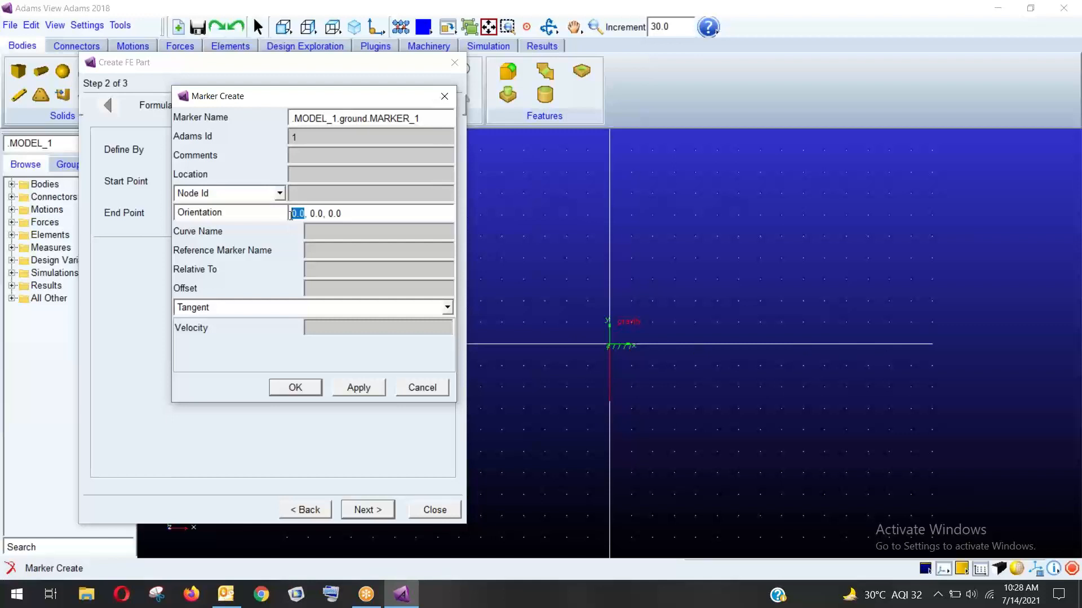
type("200")
key("Left")
key("Left")
key("BackSpace")
type("3")
left_click(420, 118)
key("BackSpace")
type("2")
key("Tab")
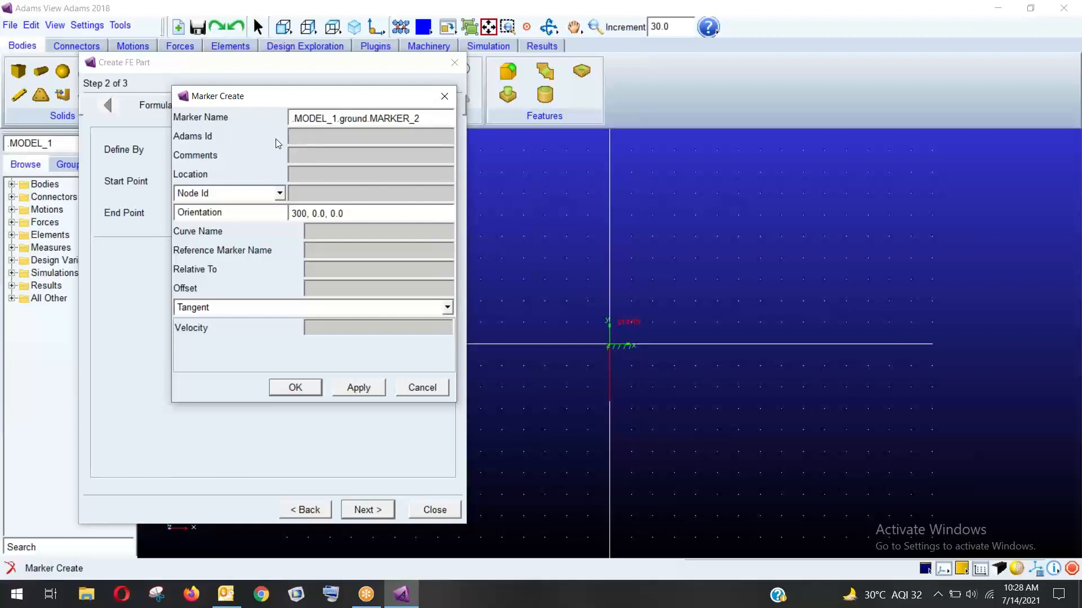
type("2")
left_click(359, 389)
left_click(422, 387)
Expand the ground body in the model tree and highlight its two markers in the view.
left_click_drag(321, 83, 957, 161)
left_click(11, 184)
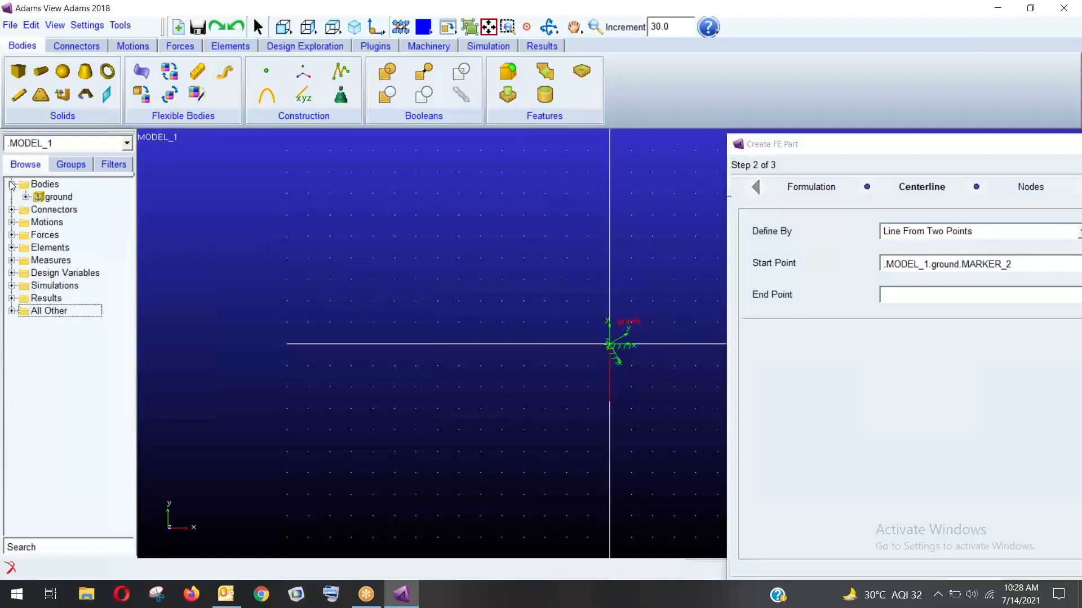
left_click(26, 197)
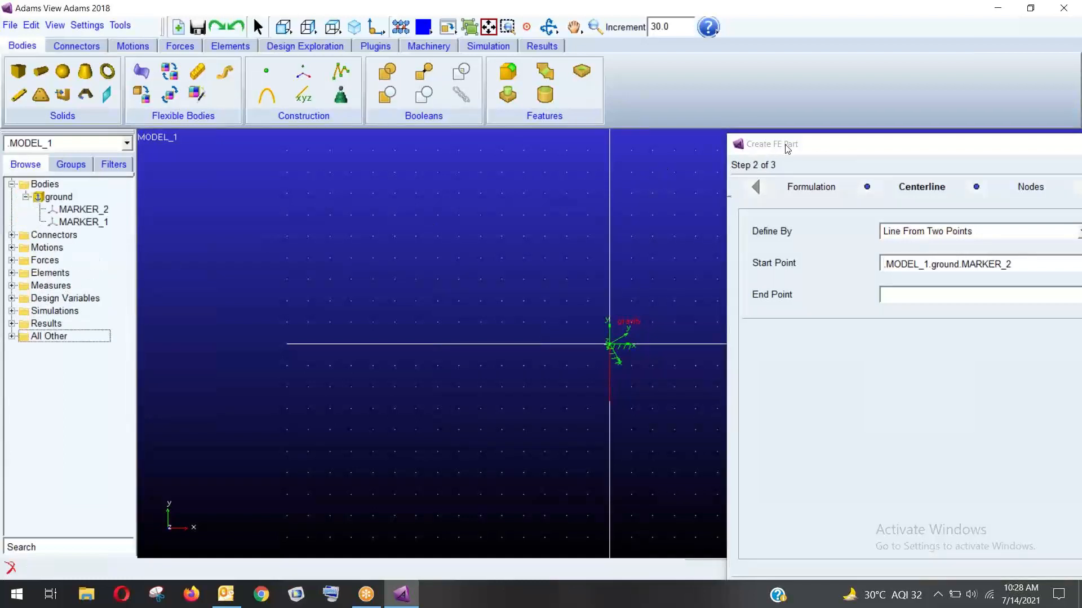
left_click_drag(760, 144, 797, 434)
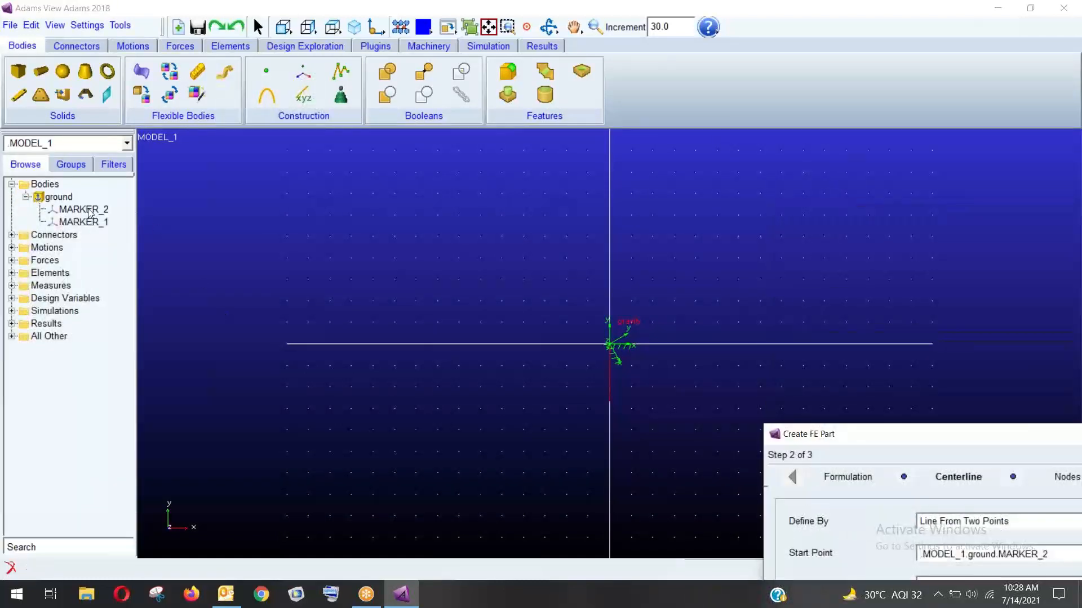
left_click(85, 210)
left_click(84, 222)
Set the location of ground marker MARKER_2 to 300, 0.0, 0.0.
left_click(89, 212)
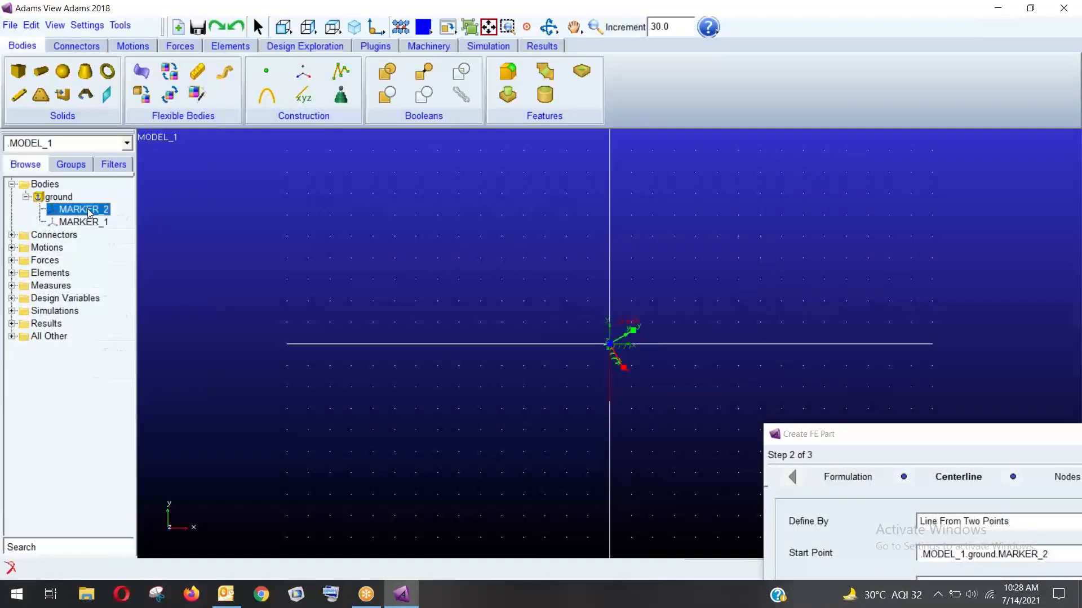
right_click(88, 209)
left_click(107, 220)
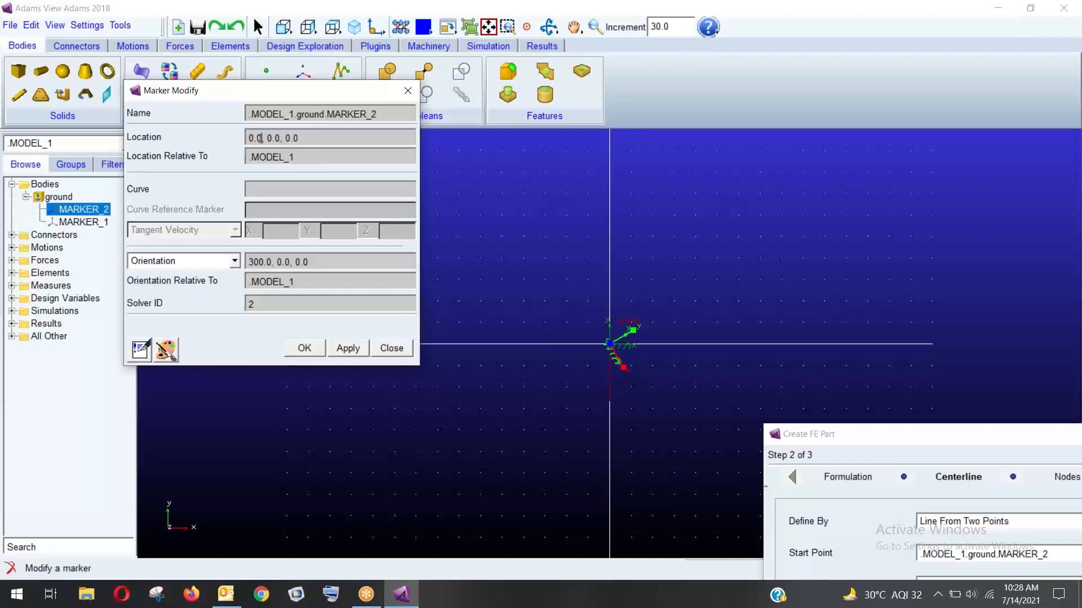
left_click(260, 138)
key("BackSpace")
key("BackSpace")
key("BackSpace")
type("300")
left_click(347, 348)
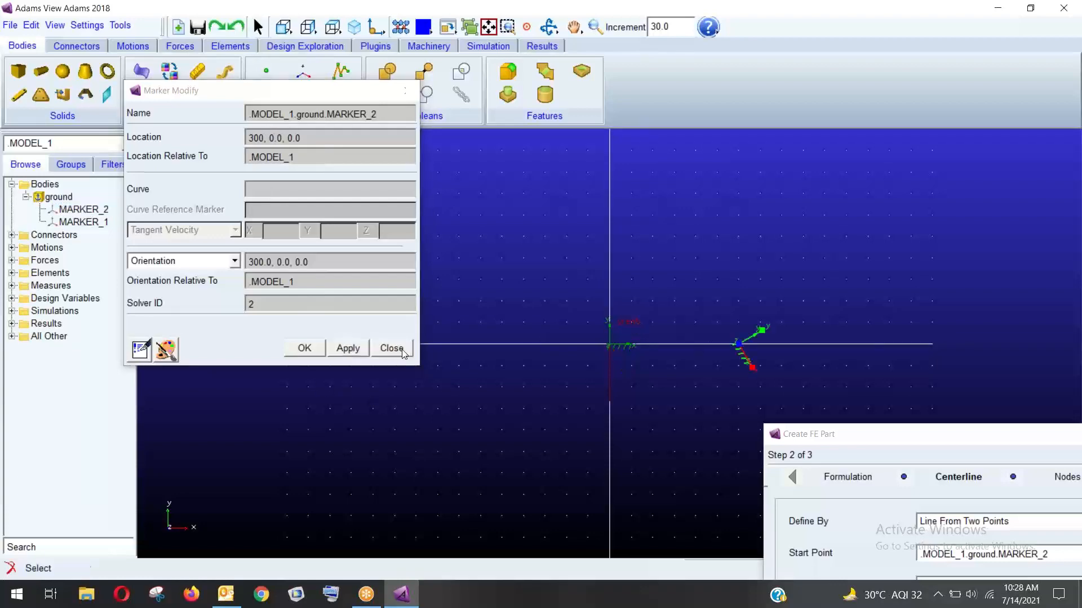
left_click(391, 347)
Assign MARKER_1 as the start point and MARKER_2 as the end point of the FE part's centerline.
left_click_drag(811, 434, 212, 141)
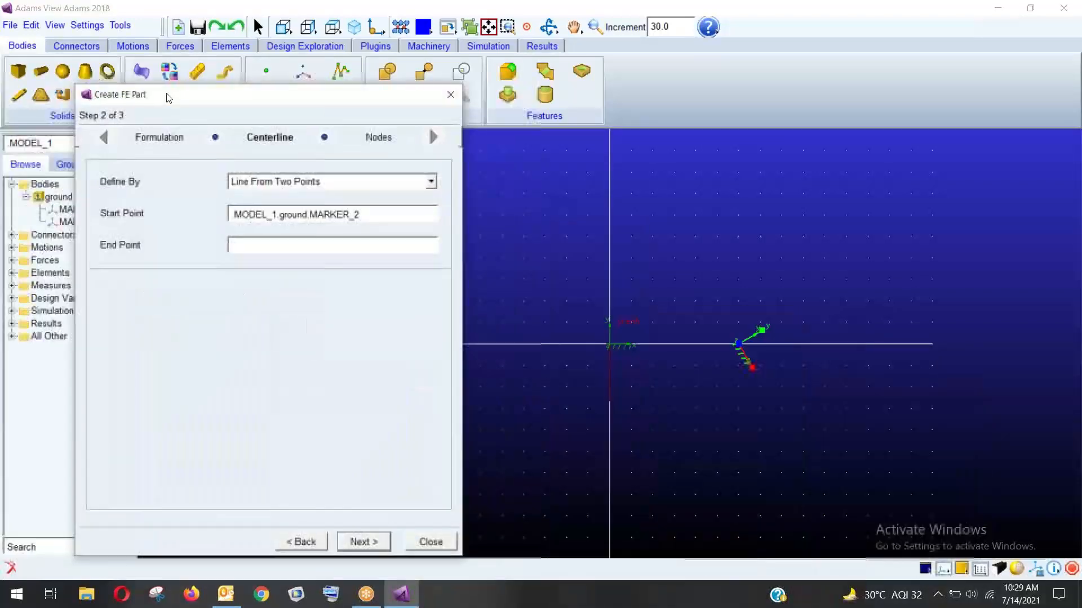
right_click(371, 215)
mouse_move(397, 224)
mouse_move(561, 258)
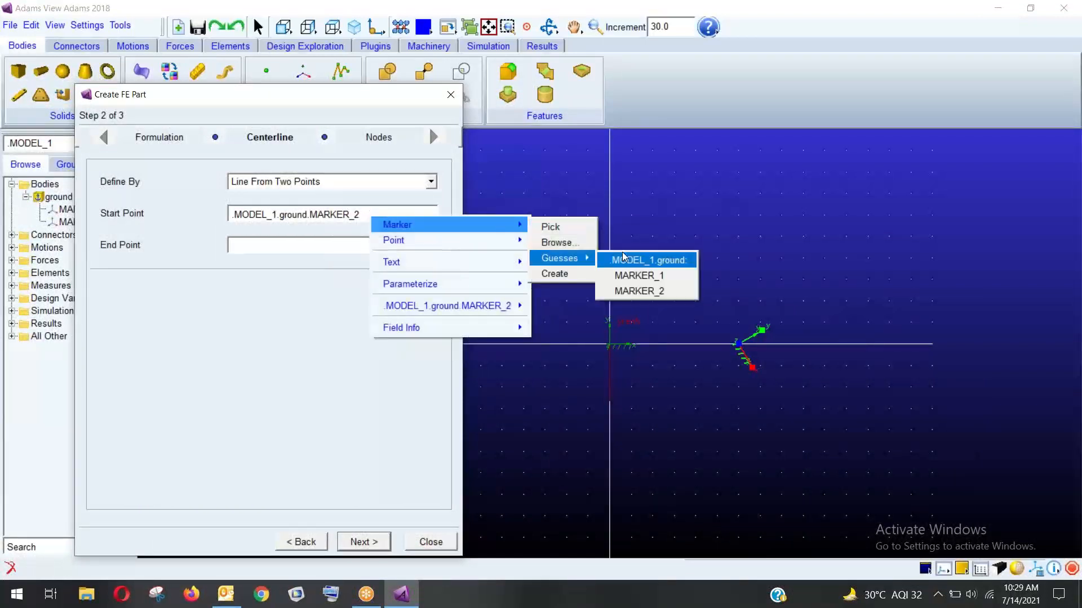
left_click(663, 277)
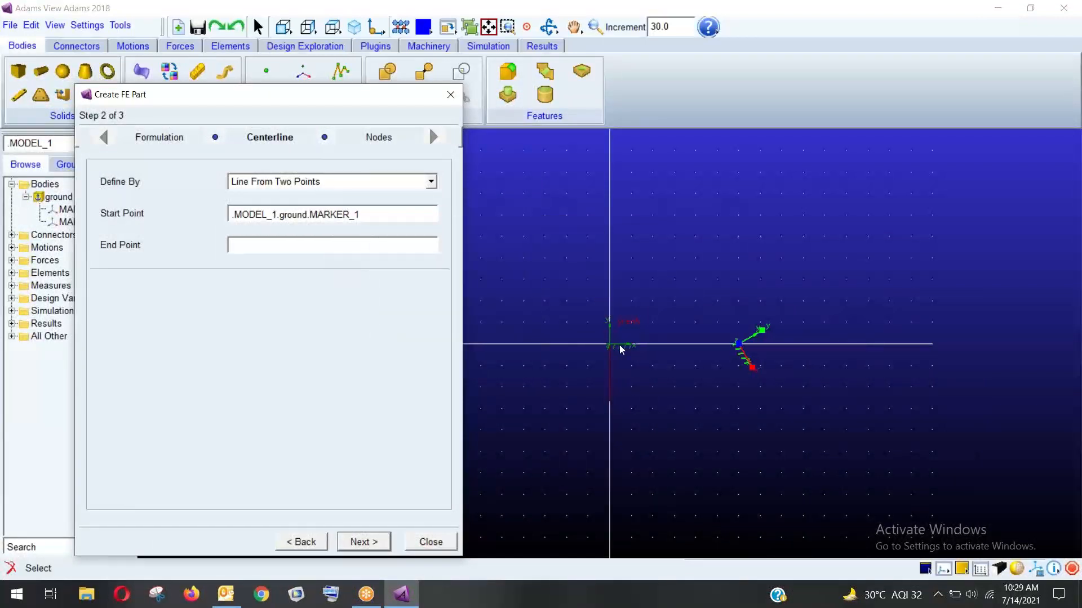
right_click(267, 245)
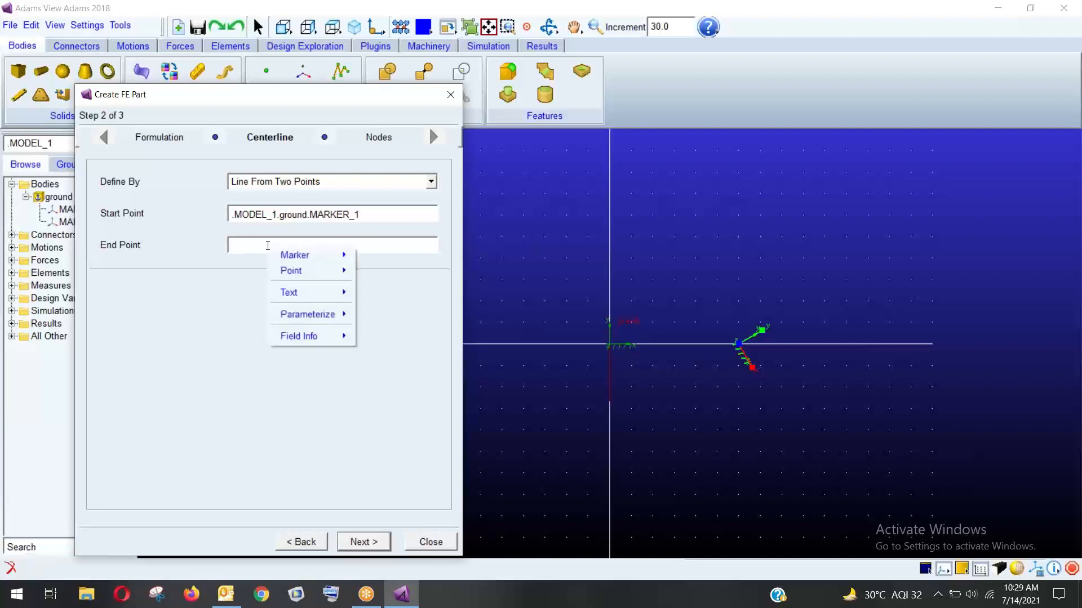
mouse_move(314, 251)
mouse_move(387, 287)
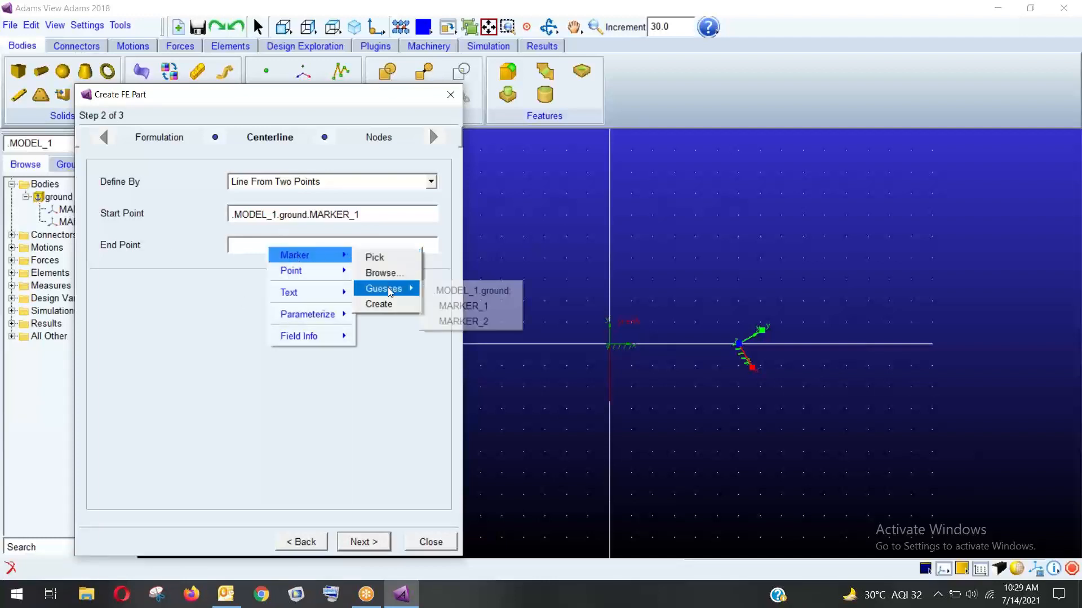
left_click(476, 322)
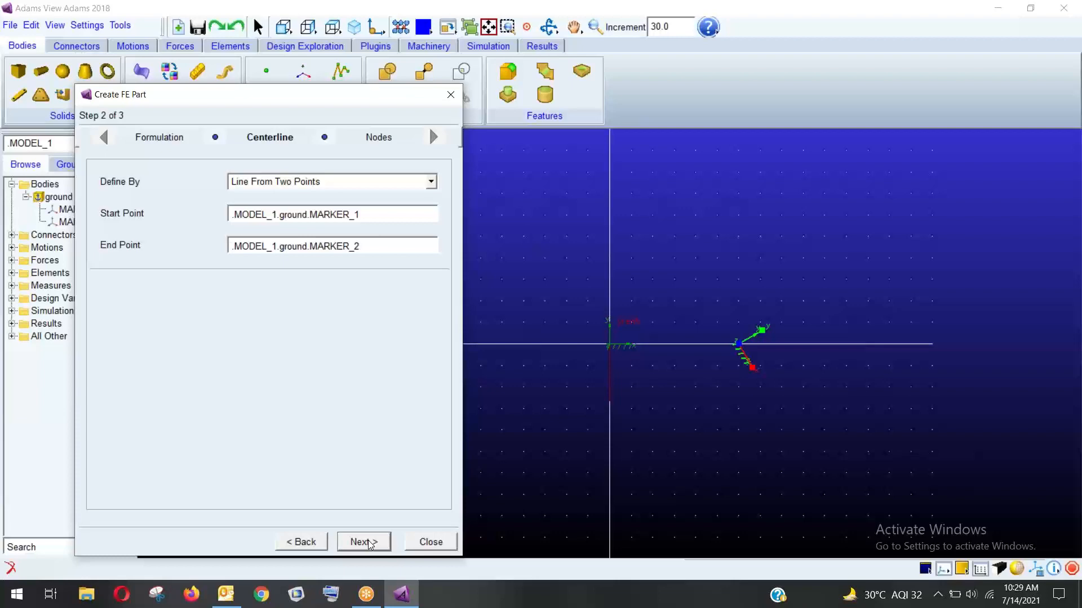
Set the orientation of ground marker MARKER_2 to 0.0, 0.0, 0.0.
left_click_drag(290, 96, 474, 390)
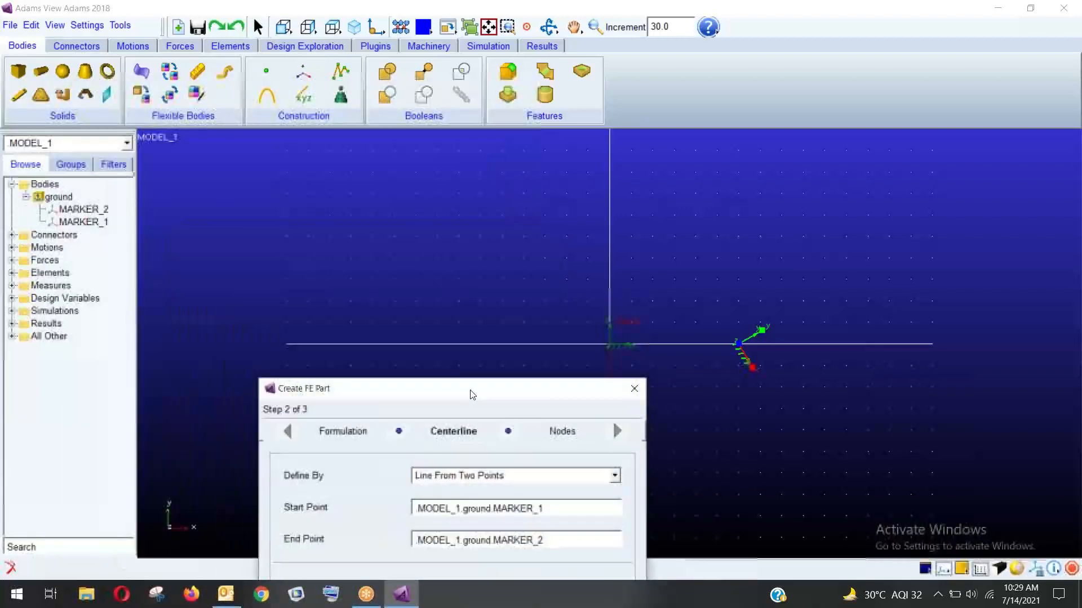
right_click(78, 210)
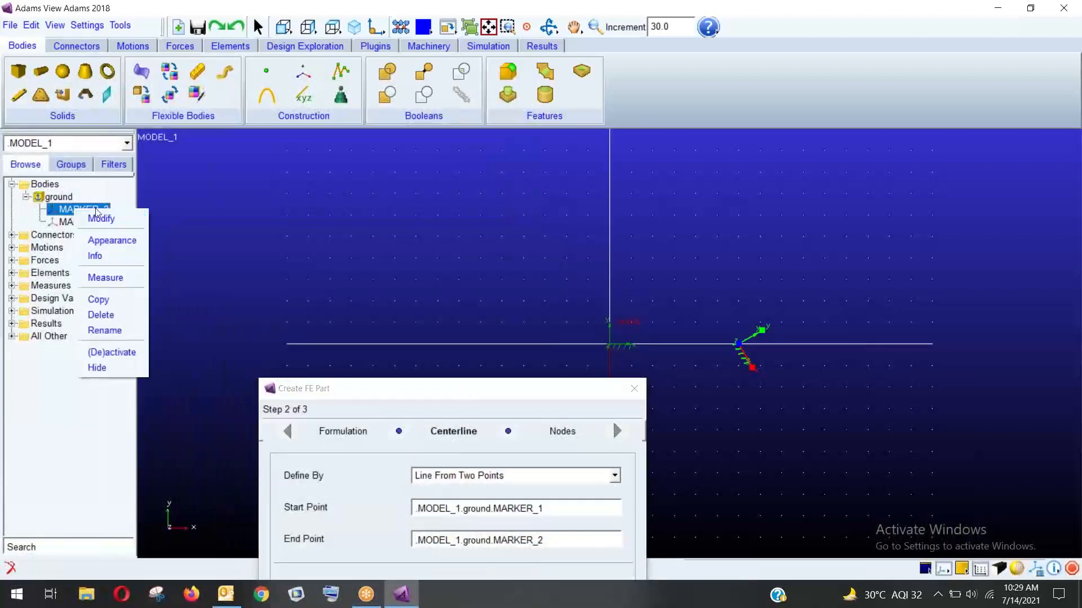
left_click(96, 209)
right_click(99, 208)
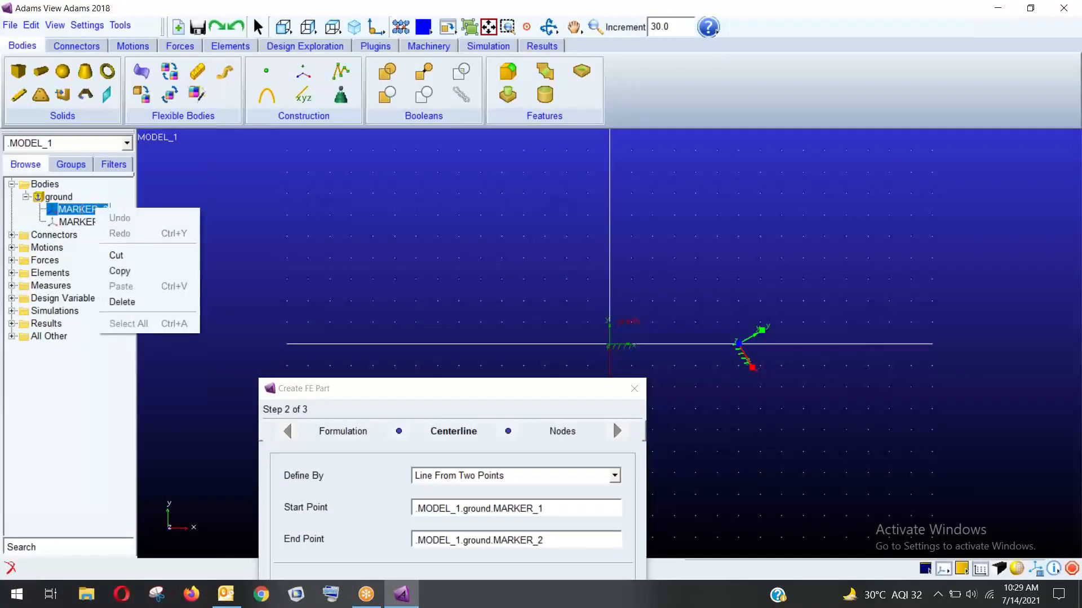
left_click(234, 218)
right_click(95, 210)
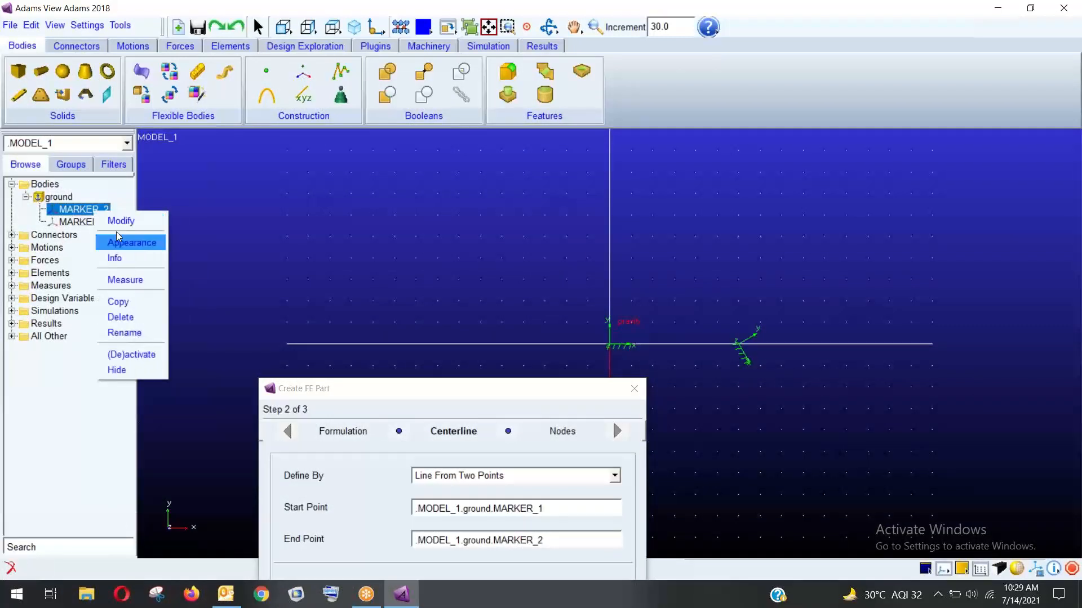
left_click(121, 221)
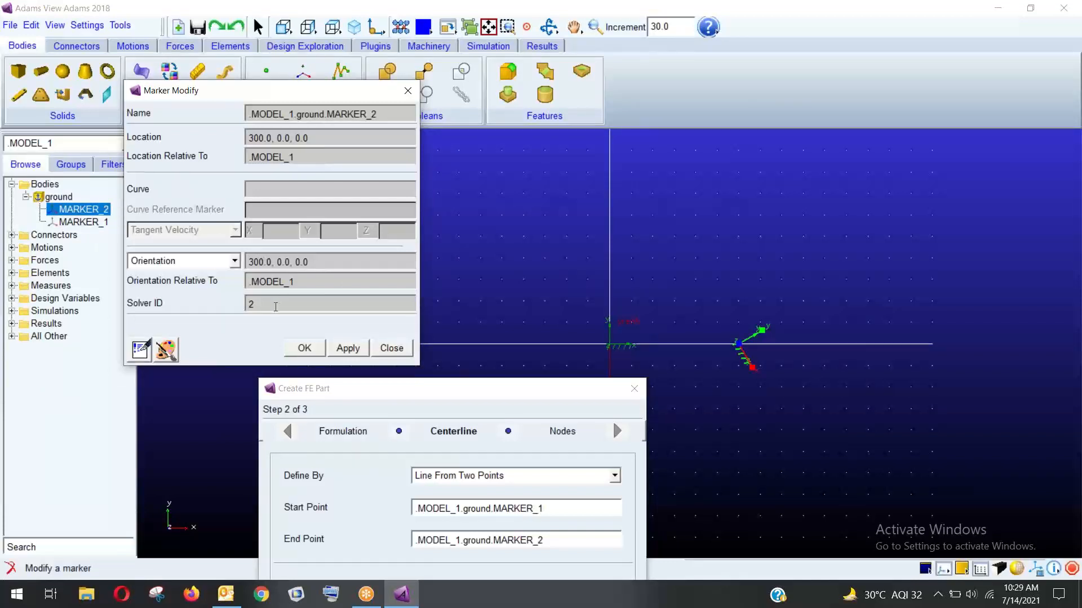
key("BackSpace")
key("BackSpace")
key("BackSpace")
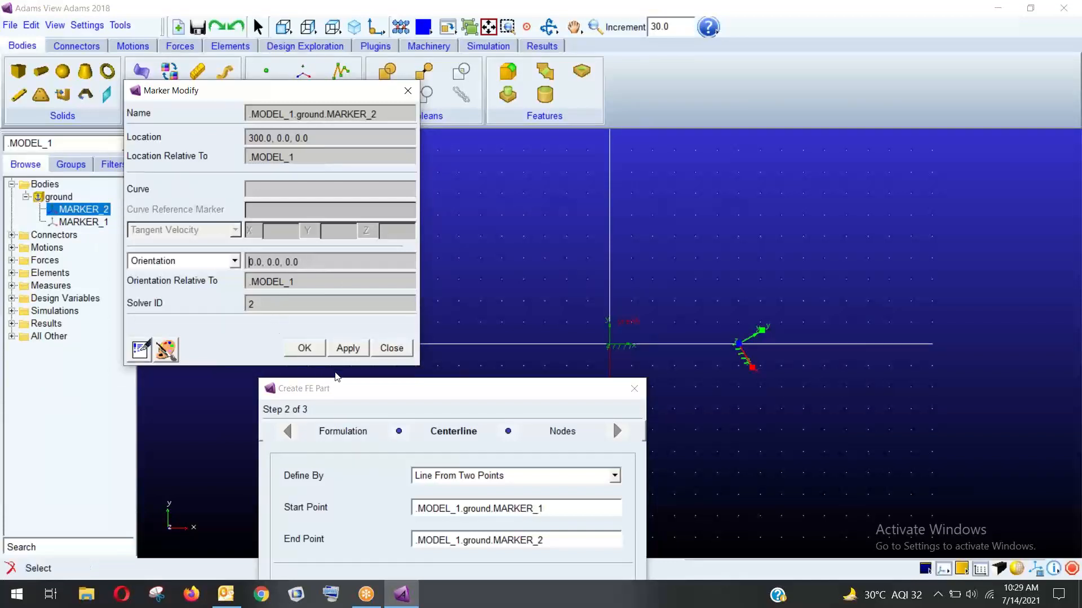
left_click(341, 349)
left_click(392, 349)
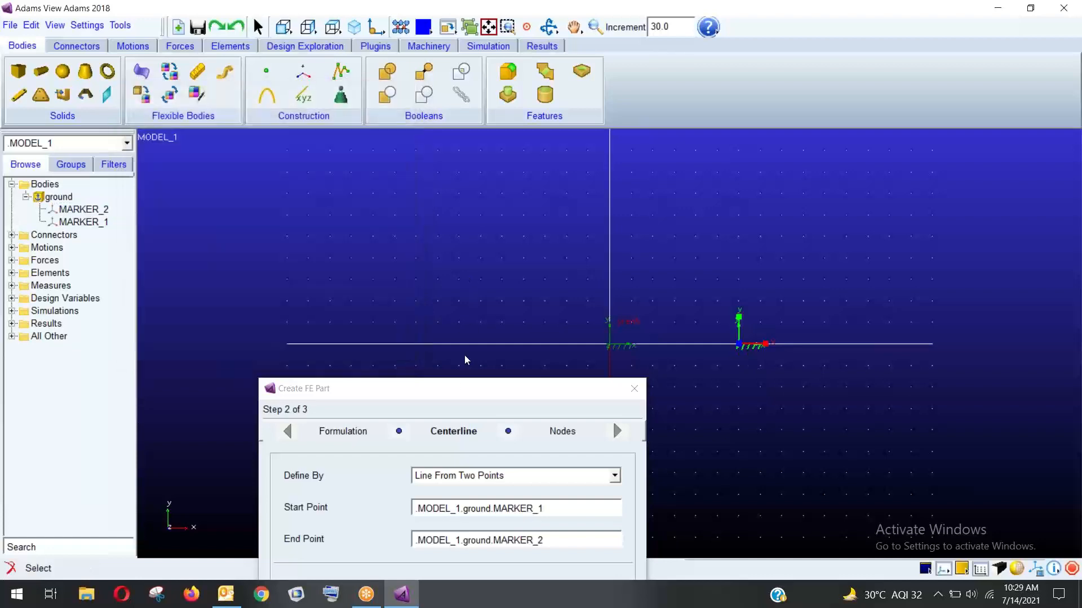
Proceed to the FE part's node definition, insert 20 nodes and review the node table.
left_click_drag(443, 383, 215, 73)
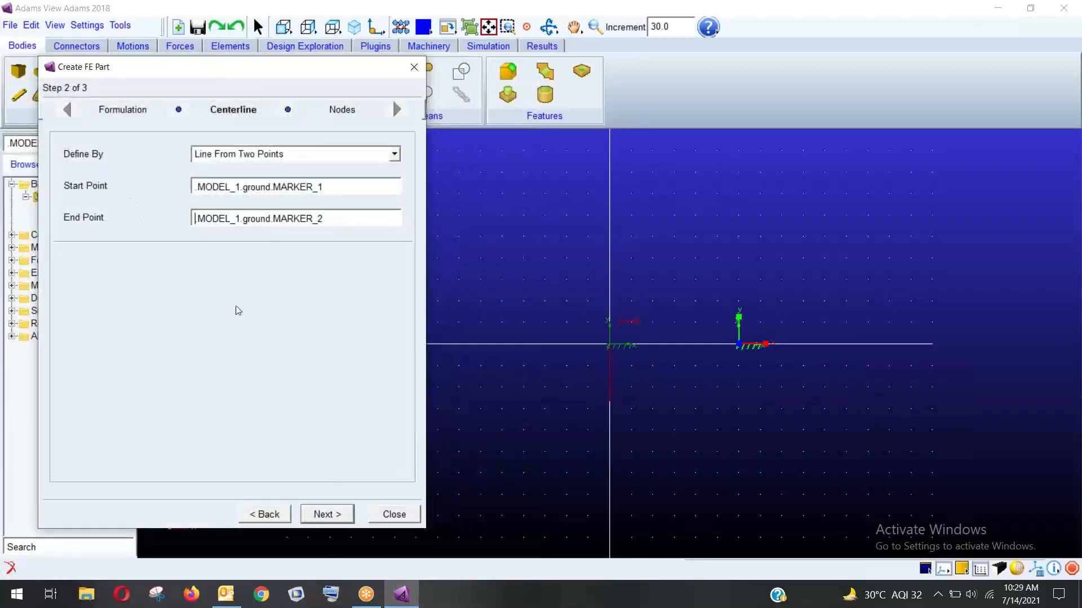
left_click(321, 514)
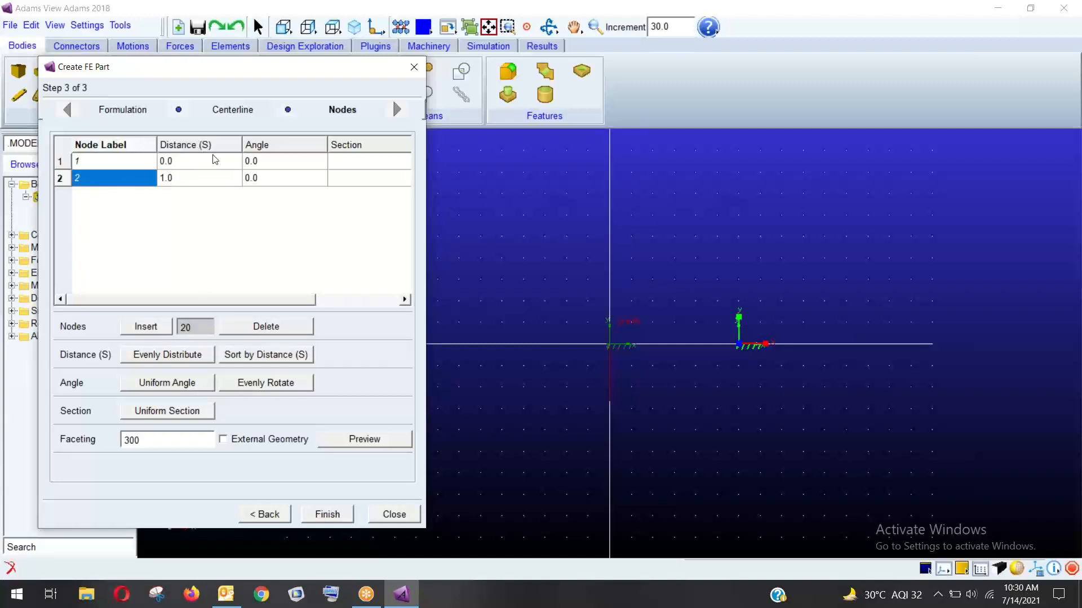
left_click(144, 326)
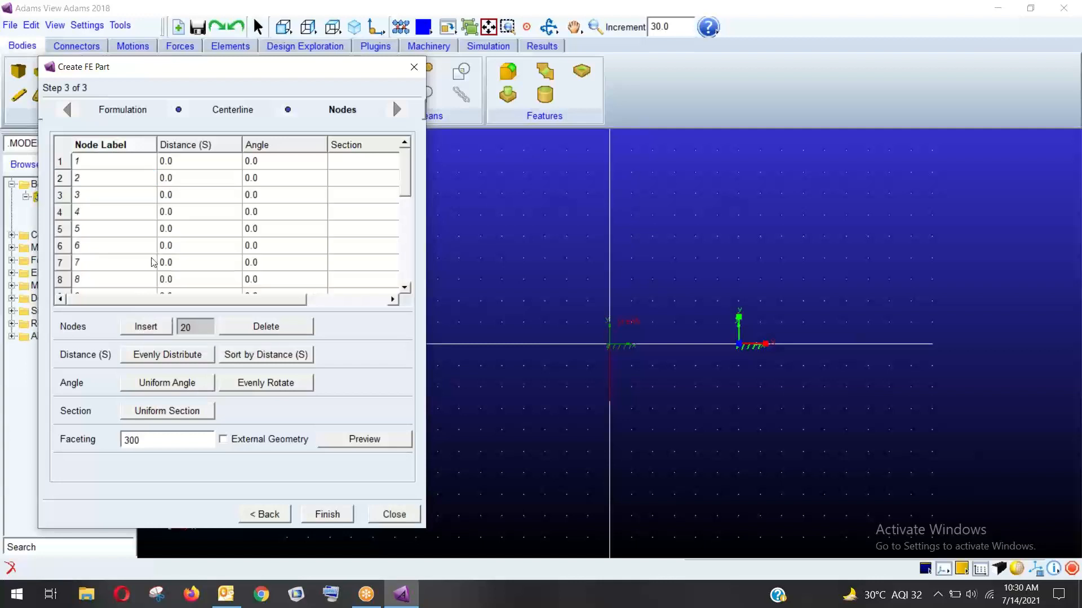
scroll(193, 237, "down", 4)
scroll(169, 228, "up", 4)
scroll(92, 214, "down", 5)
left_click(94, 284)
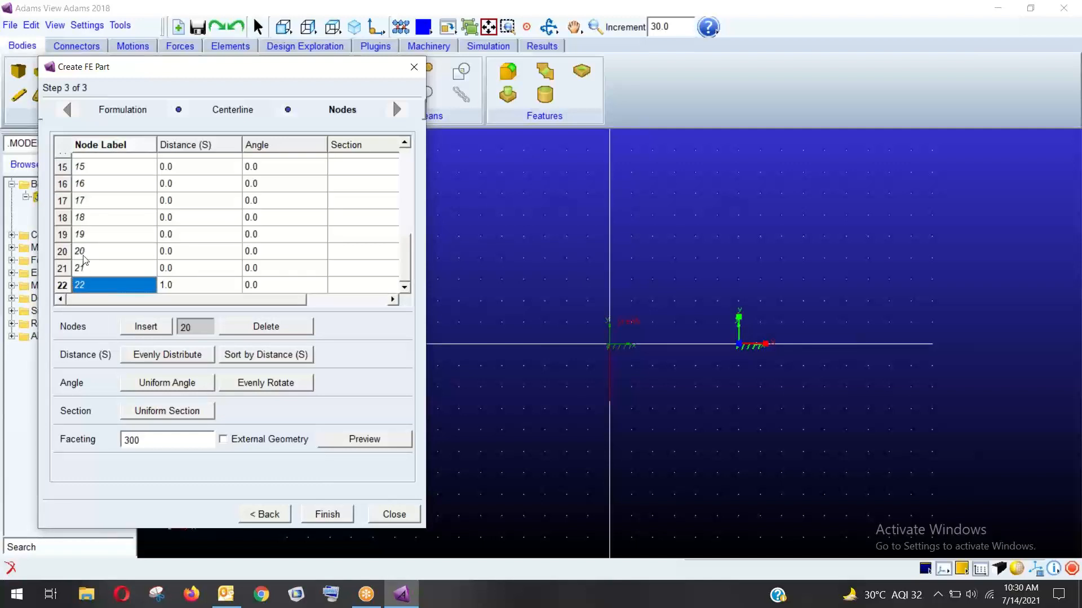
scroll(94, 201, "up", 3)
scroll(94, 202, "up", 2)
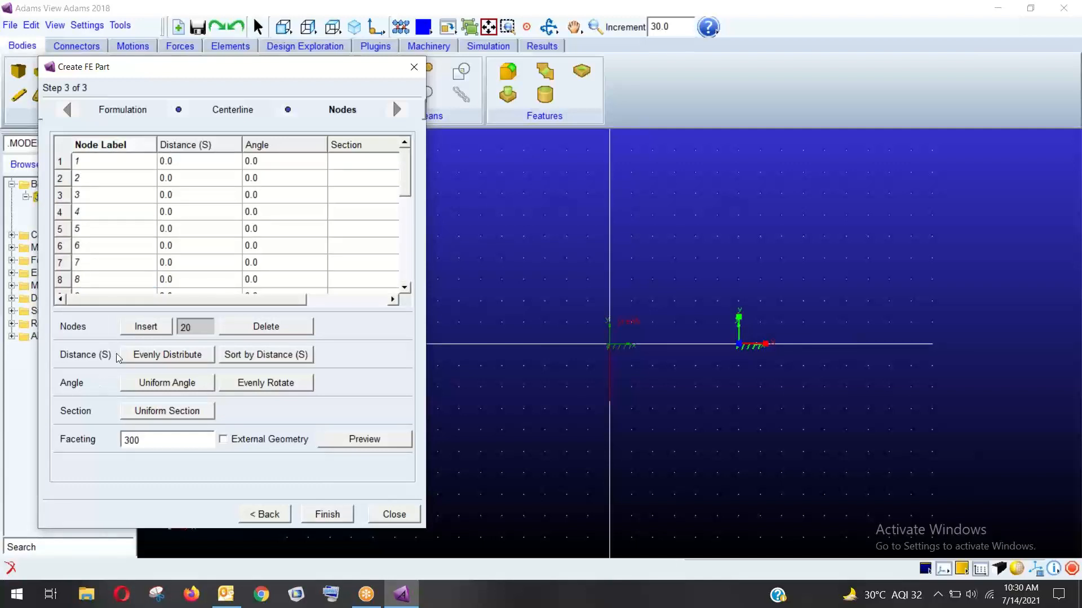
Evenly distribute all nodes along the centerline, accepting the overwrite of their distances, and review the resulting distances.
left_click(184, 354)
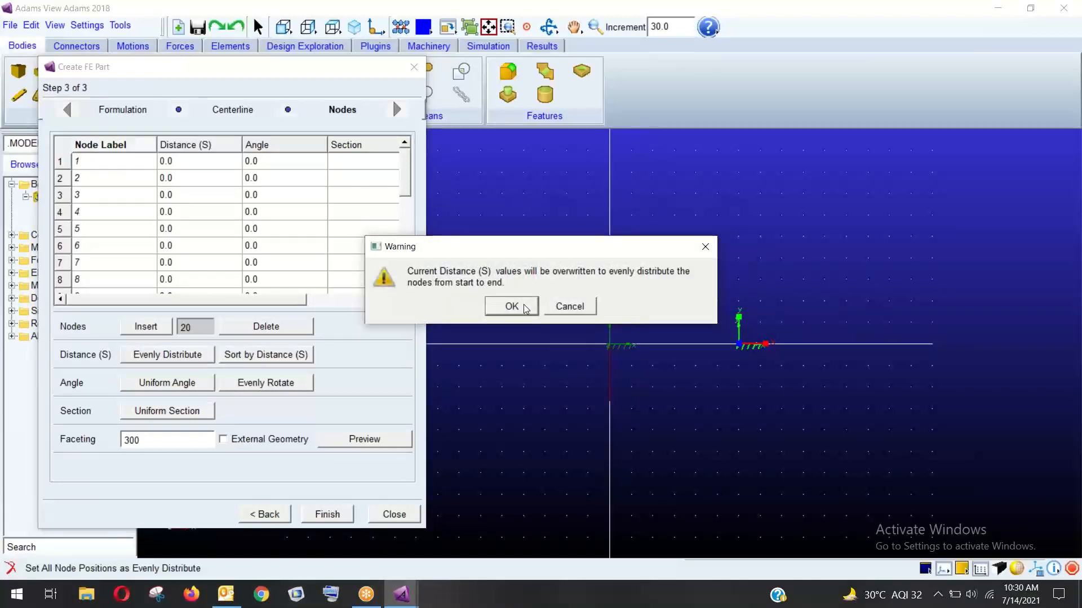
left_click(524, 308)
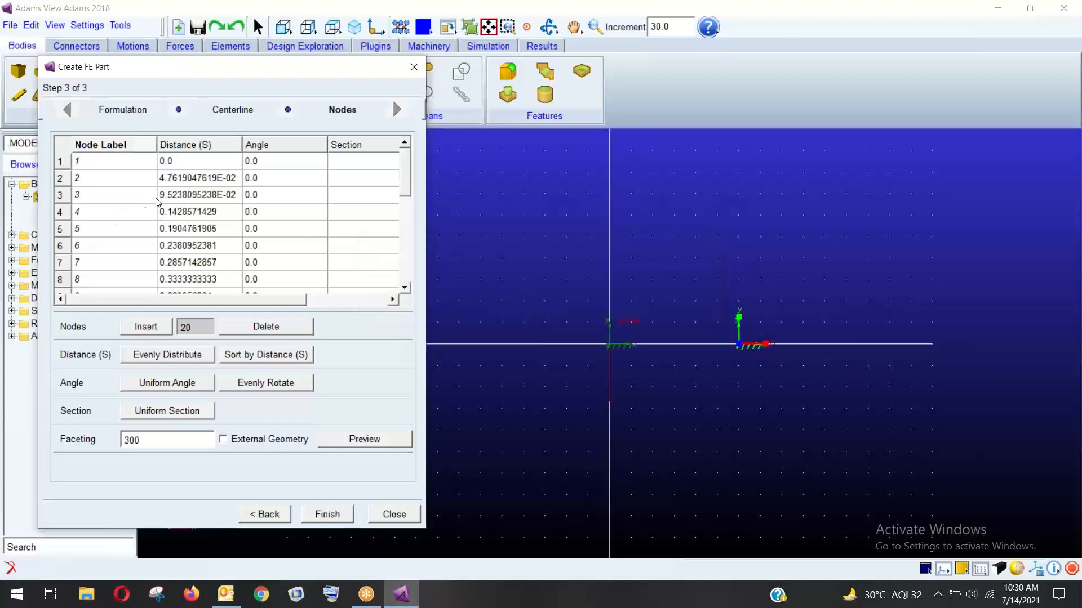
scroll(186, 200, "down", 5)
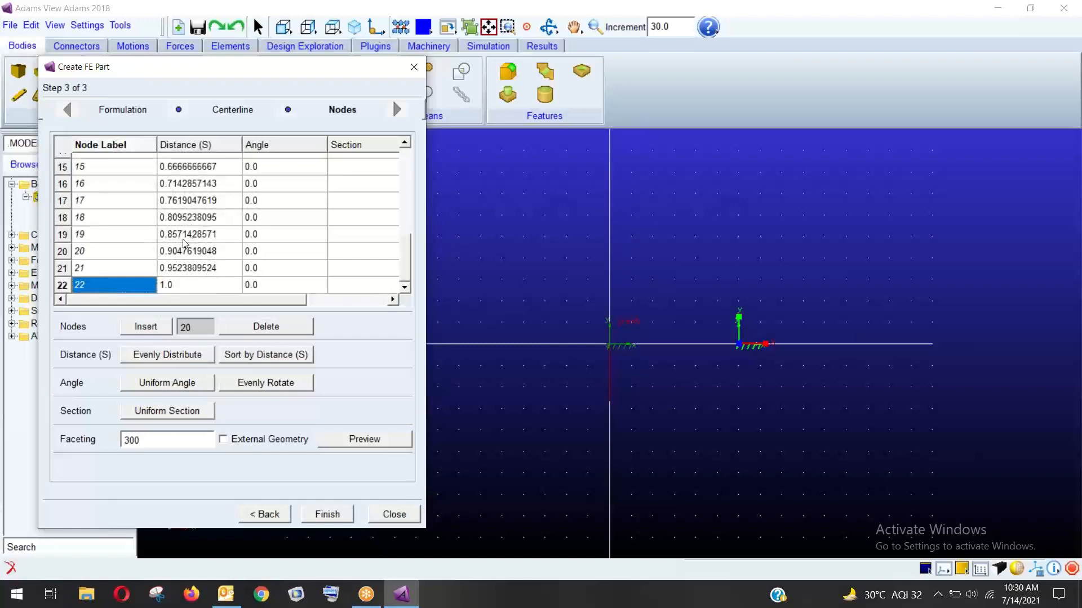
scroll(177, 242, "up", 5)
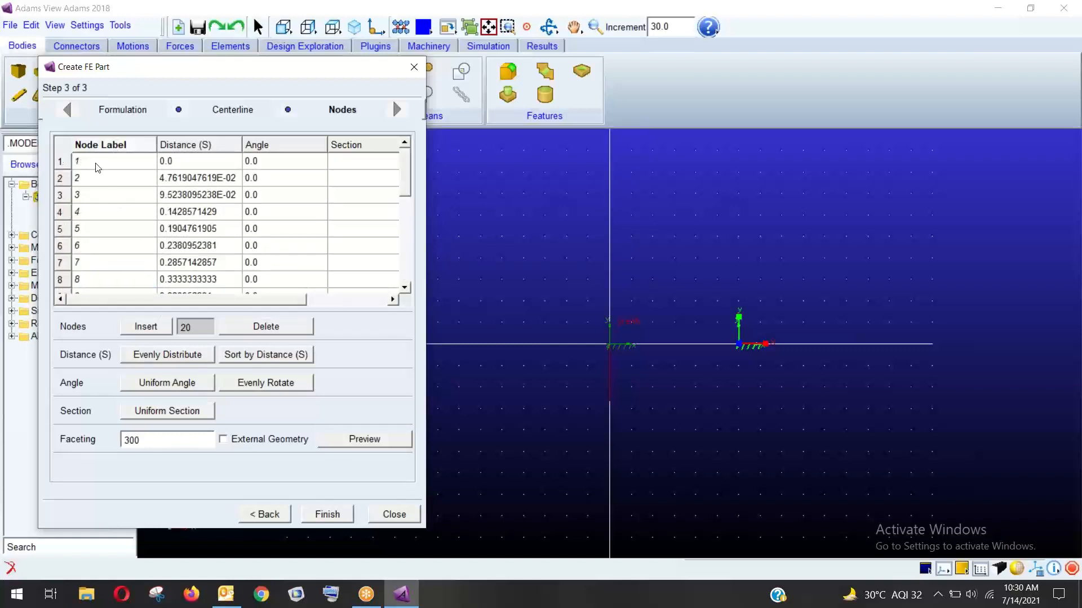
scroll(97, 167, "down", 5)
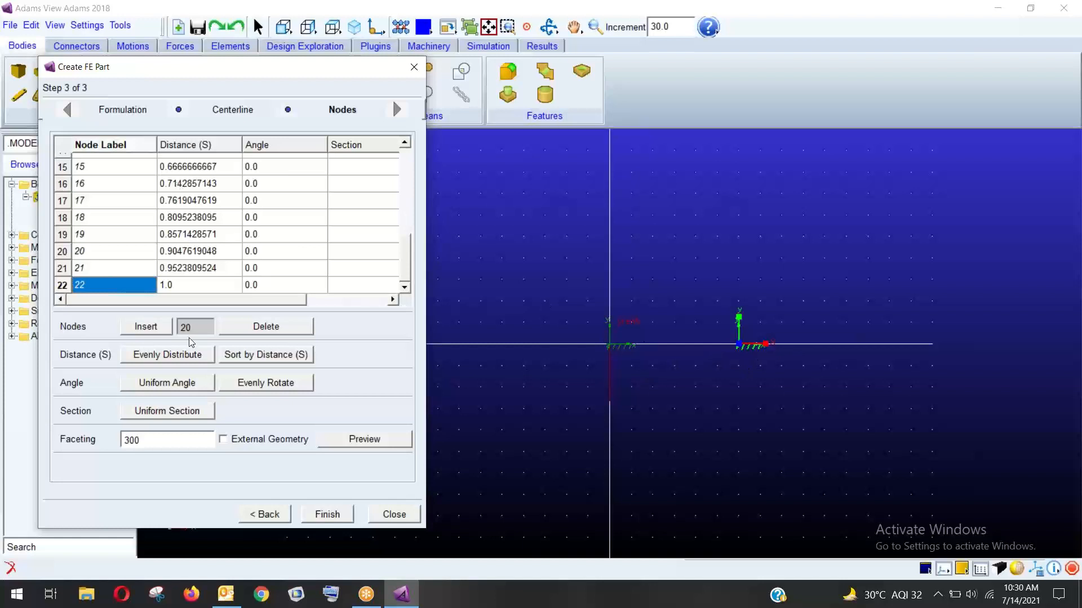
scroll(377, 197, "up", 5)
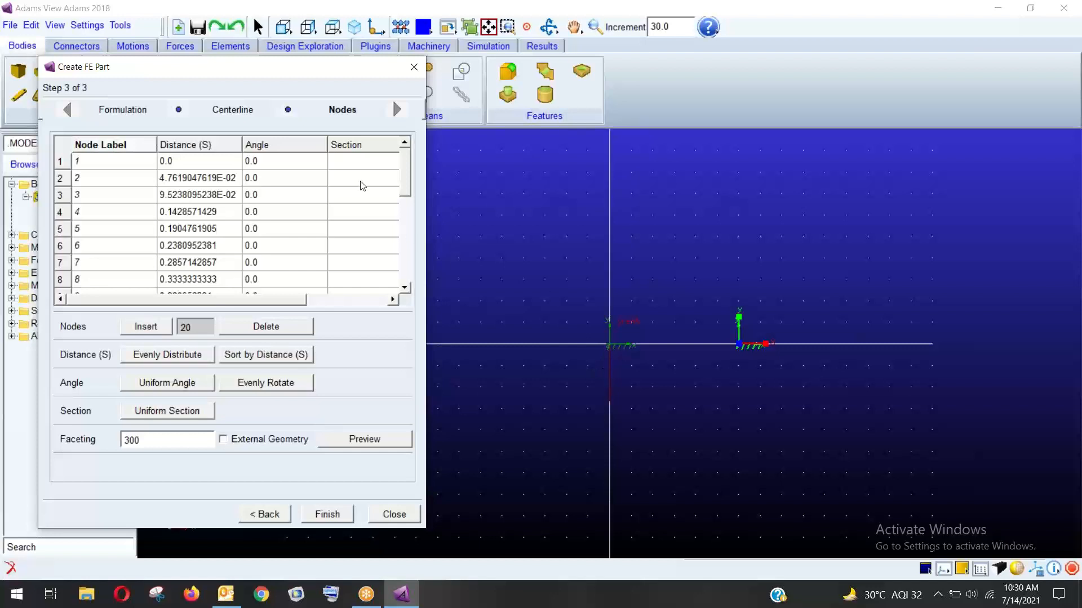
left_click(351, 163)
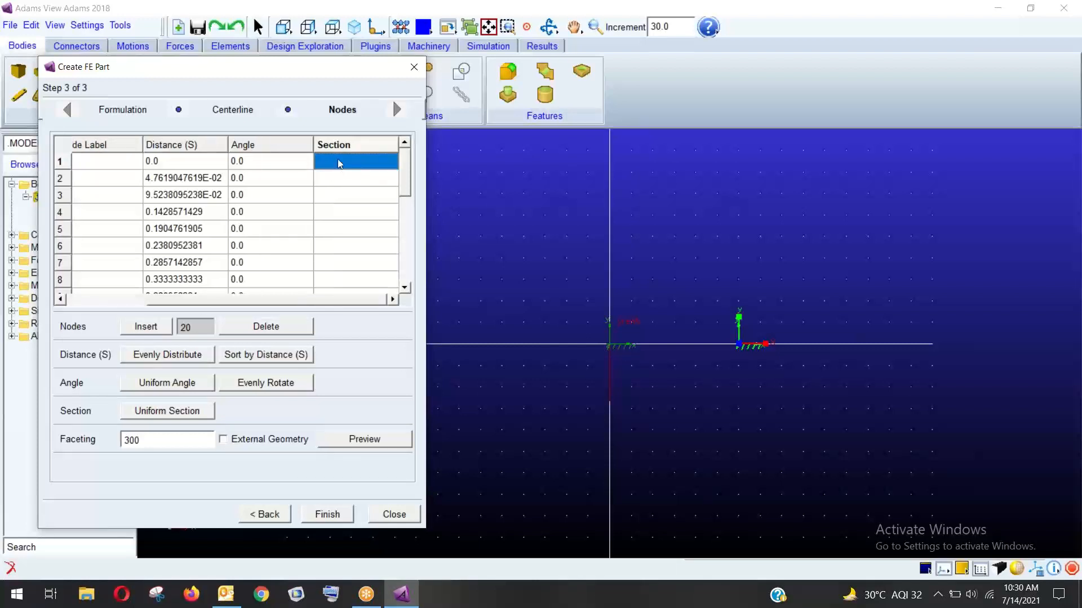
right_click(340, 164)
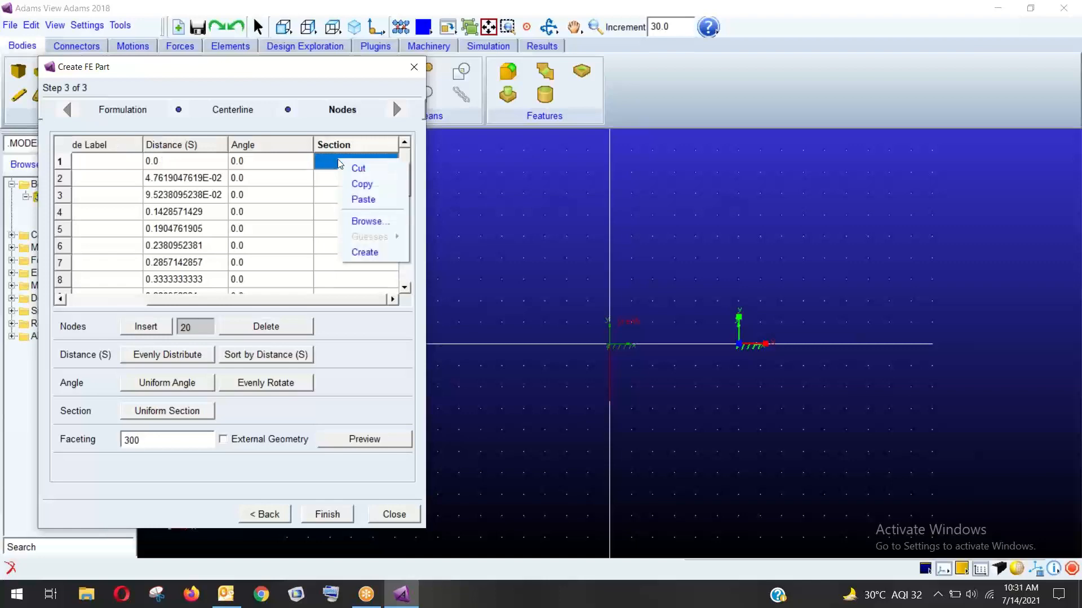
left_click(363, 253)
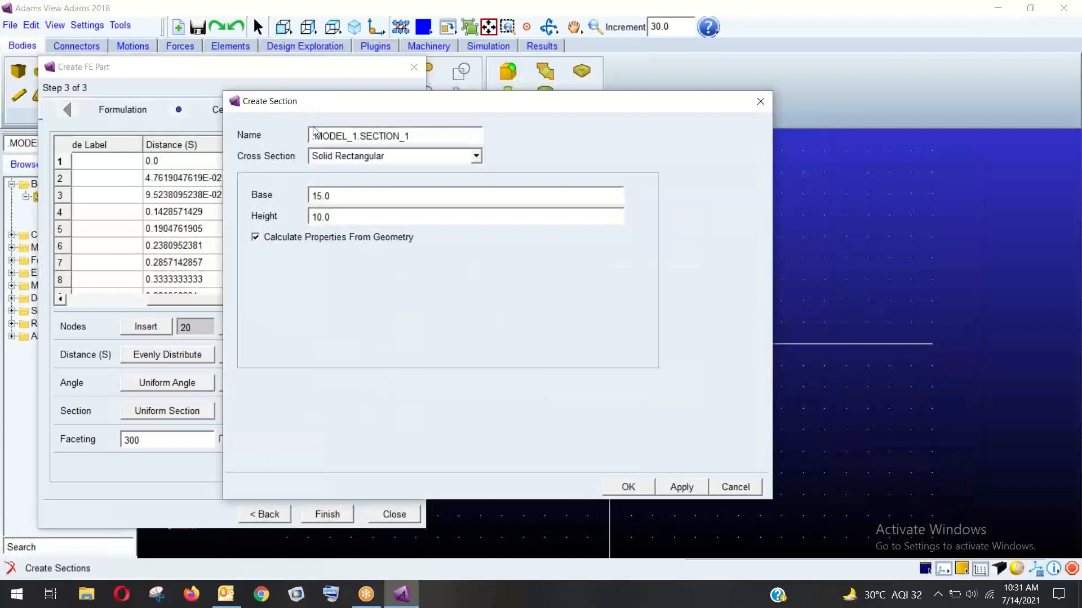
left_click_drag(516, 111, 345, 69)
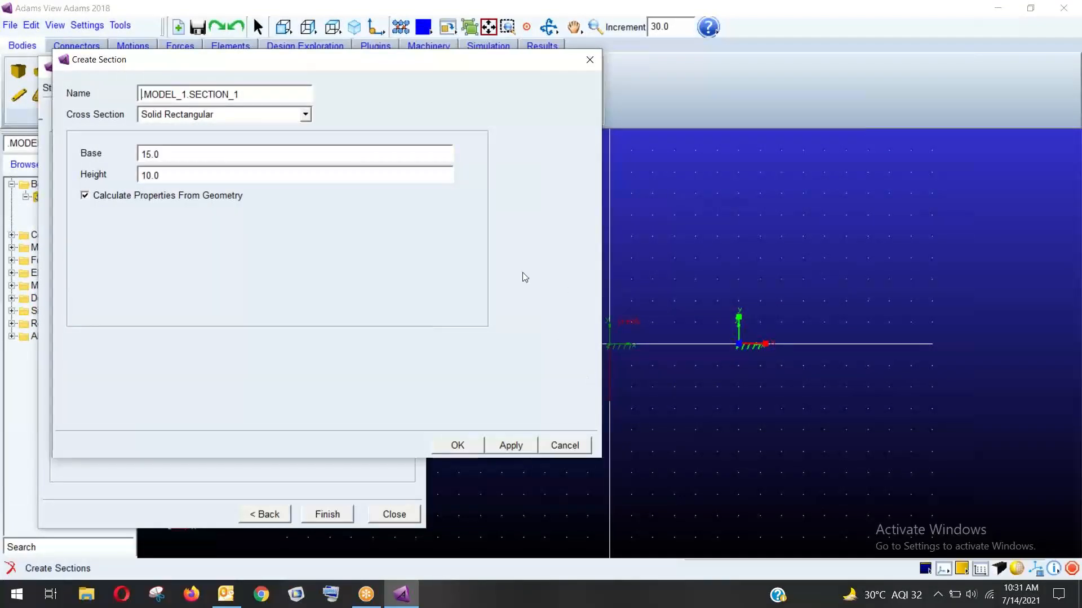
left_click(227, 116)
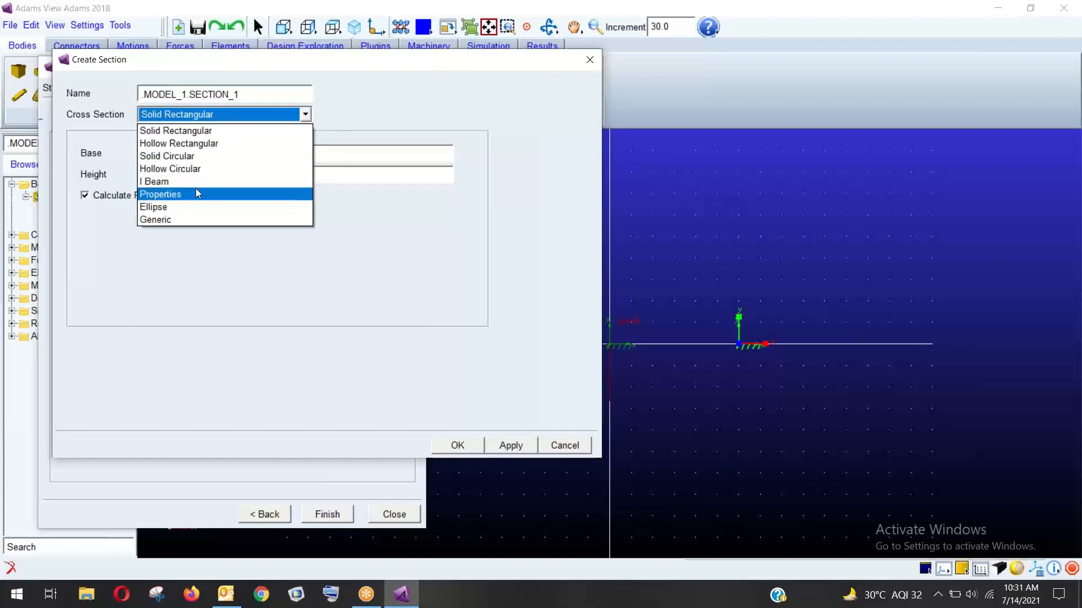
left_click(190, 220)
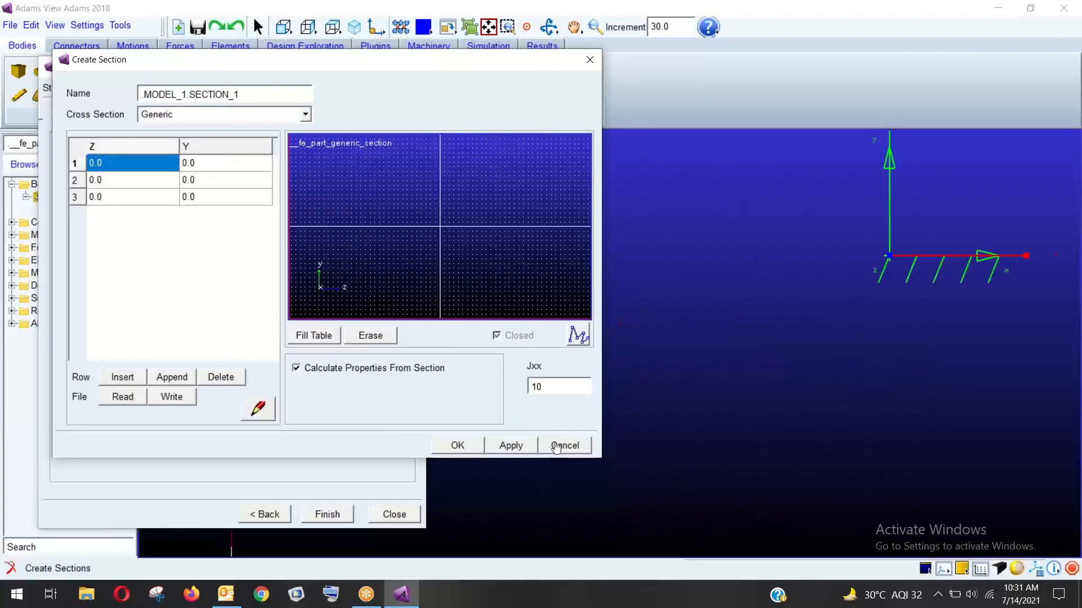
left_click(555, 446)
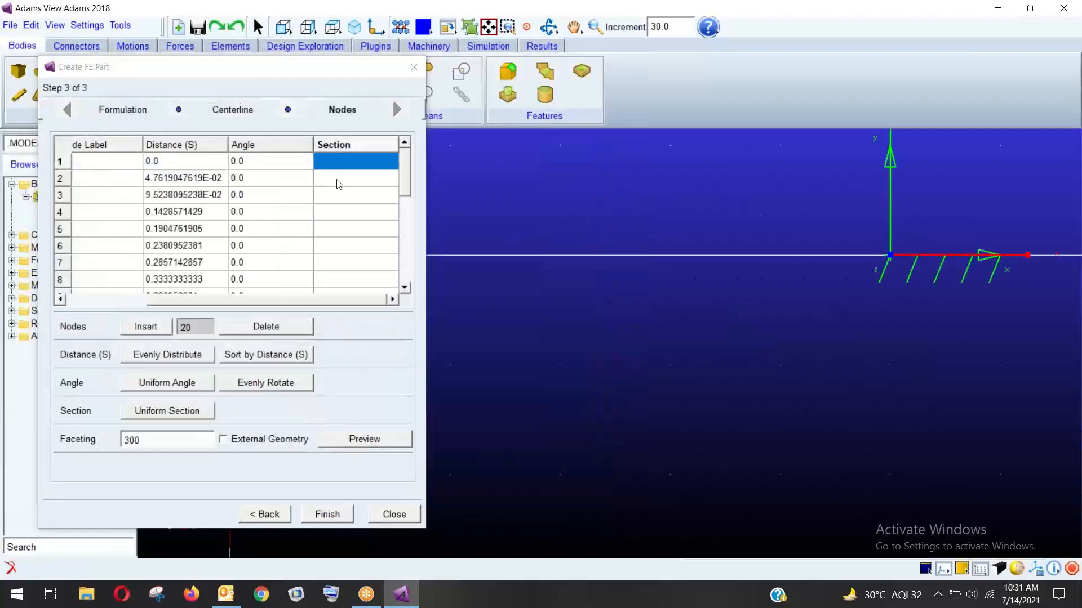
Create a Solid Rectangular section for the first node with base 15.0 and height 10.0, keeping its properties calculated from geometry.
right_click(336, 171)
left_click(361, 258)
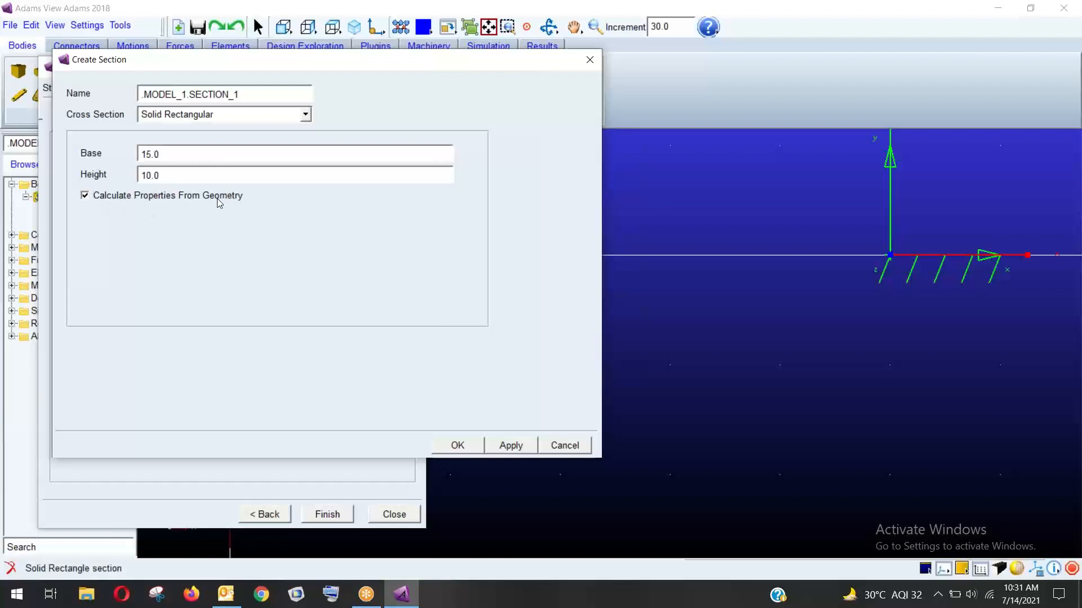
left_click(129, 198)
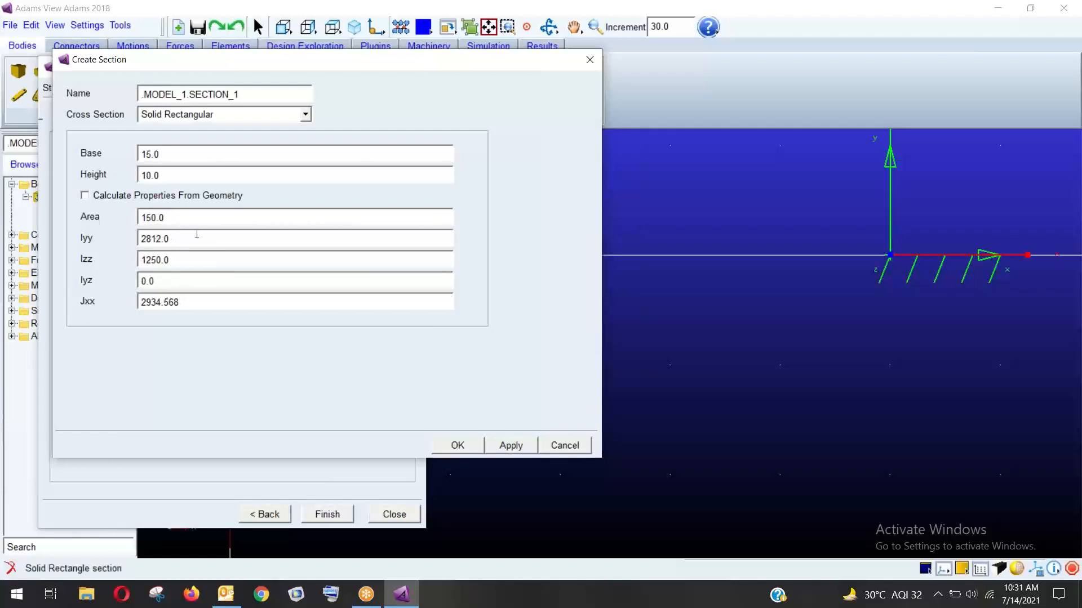
left_click(85, 196)
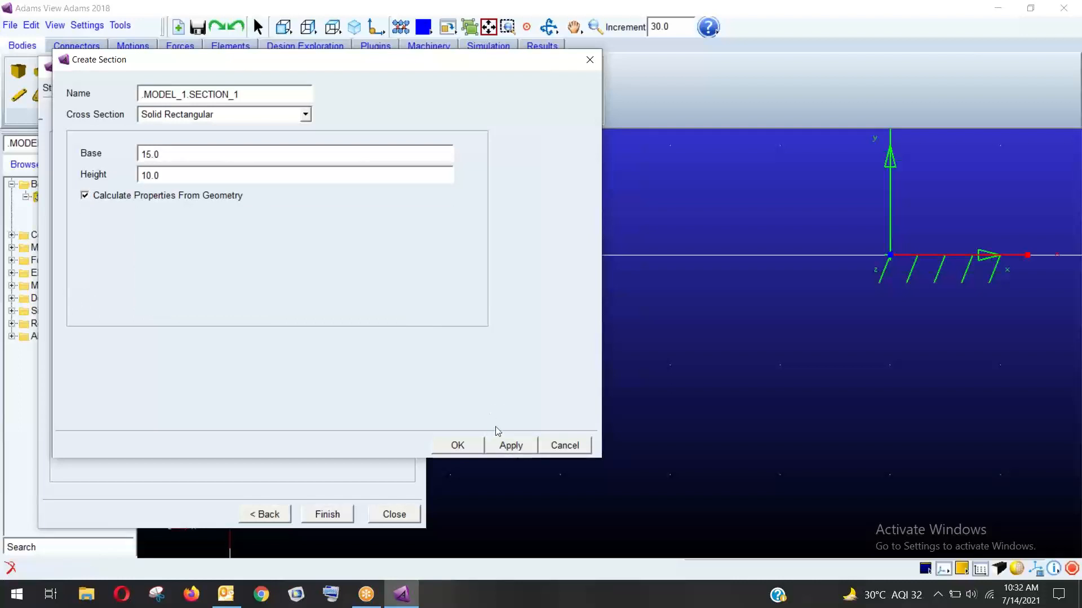
left_click(500, 446)
left_click(455, 445)
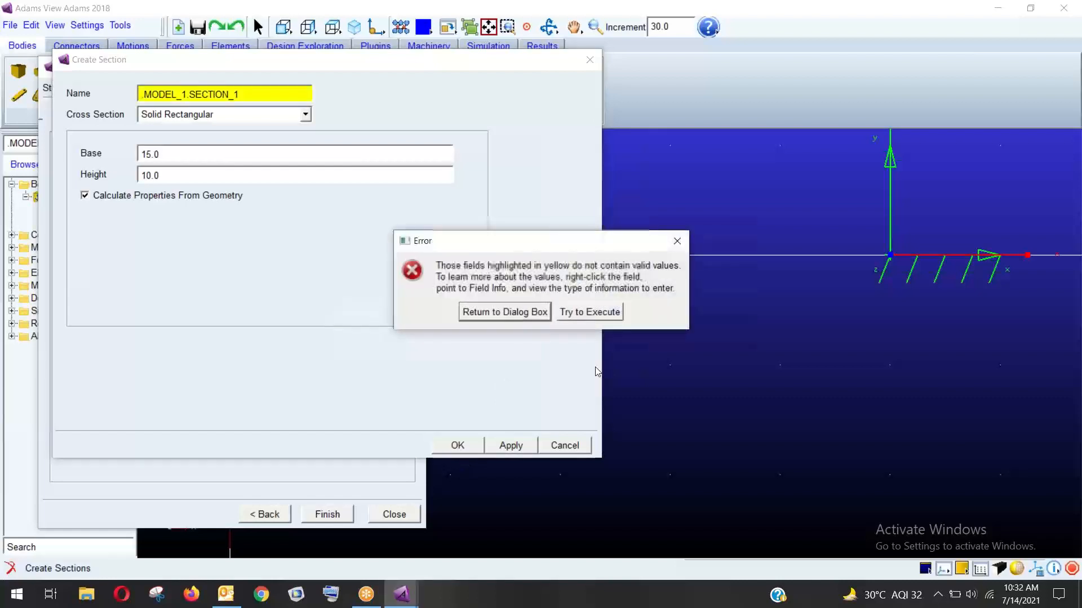
left_click(677, 241)
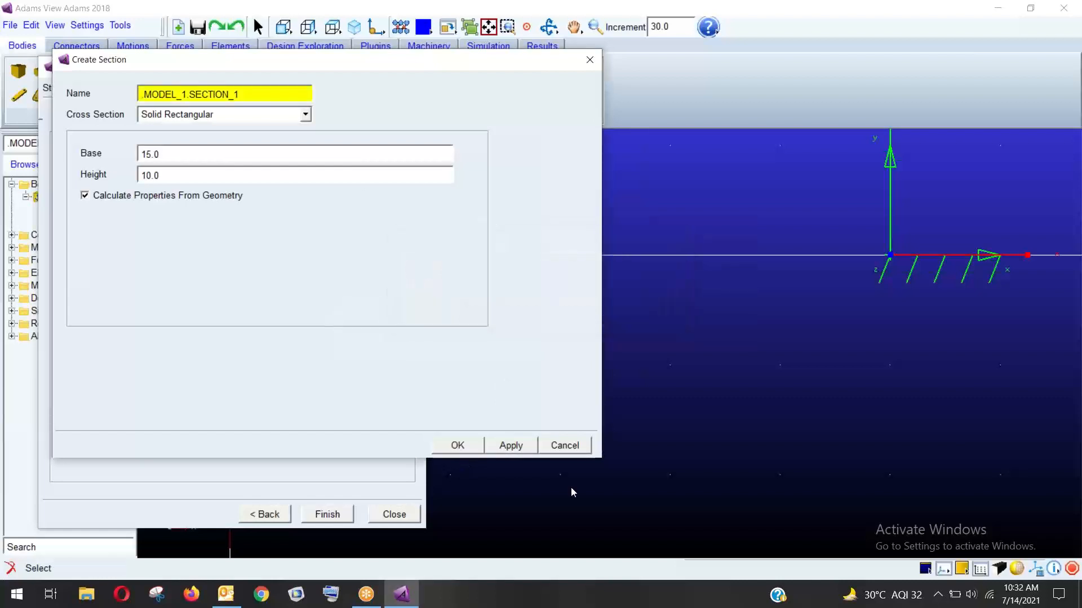
left_click(565, 445)
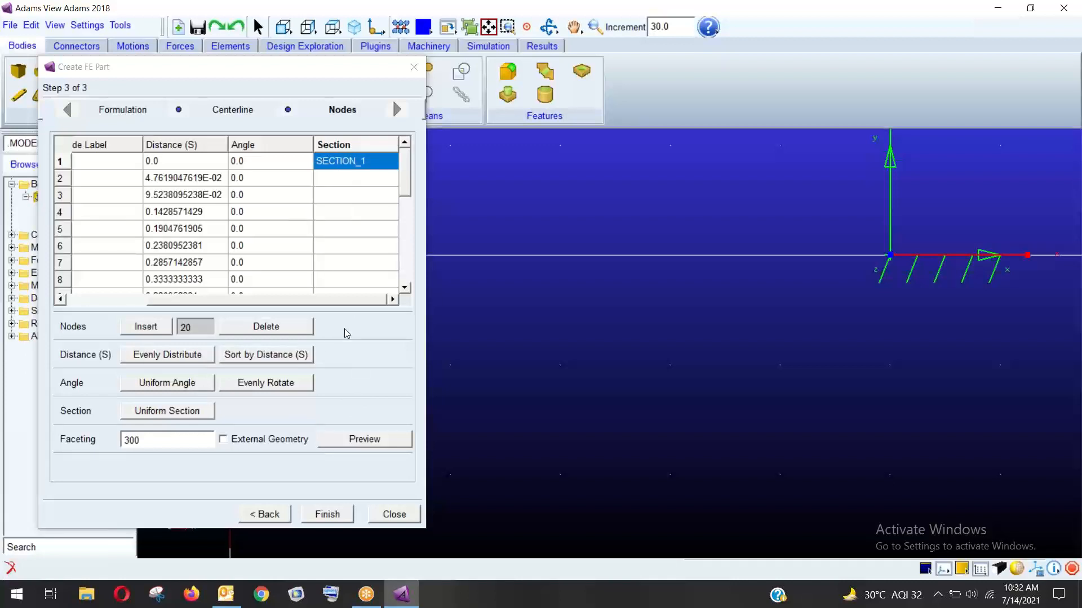
Apply SECTION_1 uniformly to all nodes, accepting the overwrite, and finish the FE part, closing the message window.
left_click(162, 413)
left_click(511, 308)
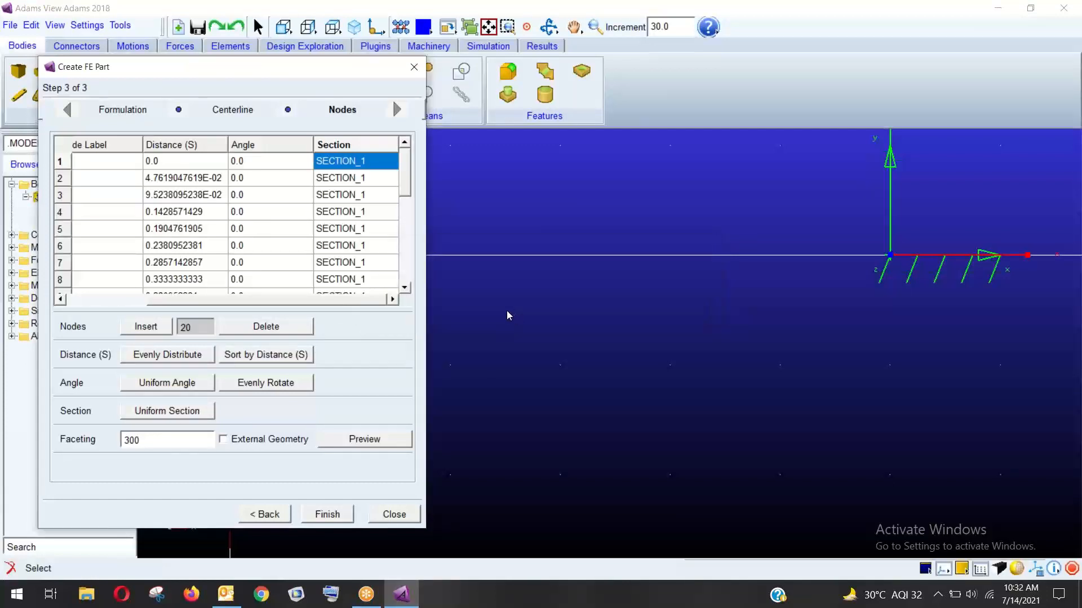
left_click(332, 516)
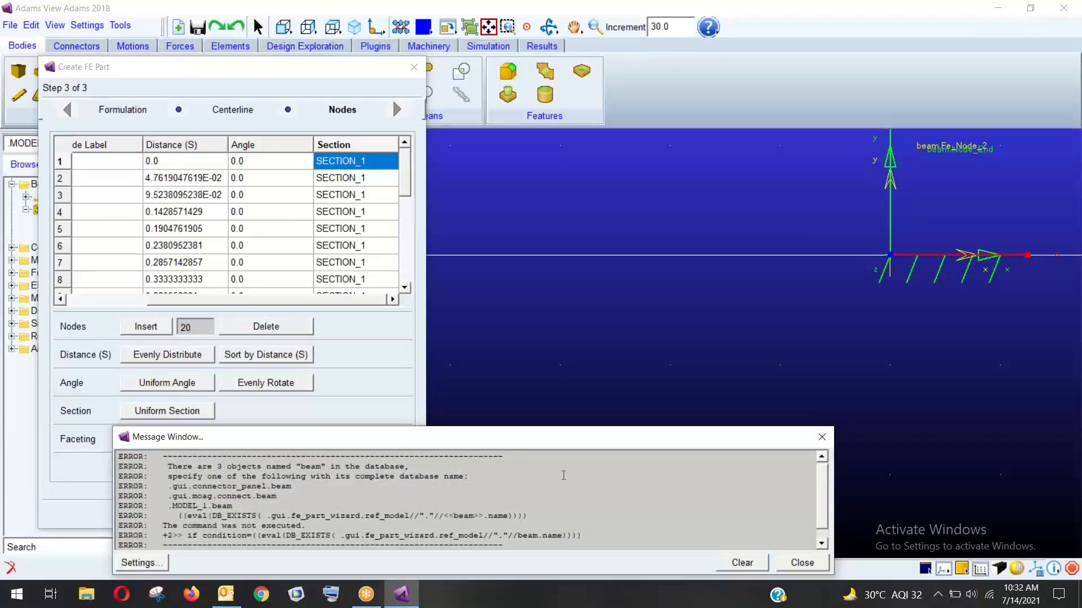
left_click_drag(520, 439, 510, 340)
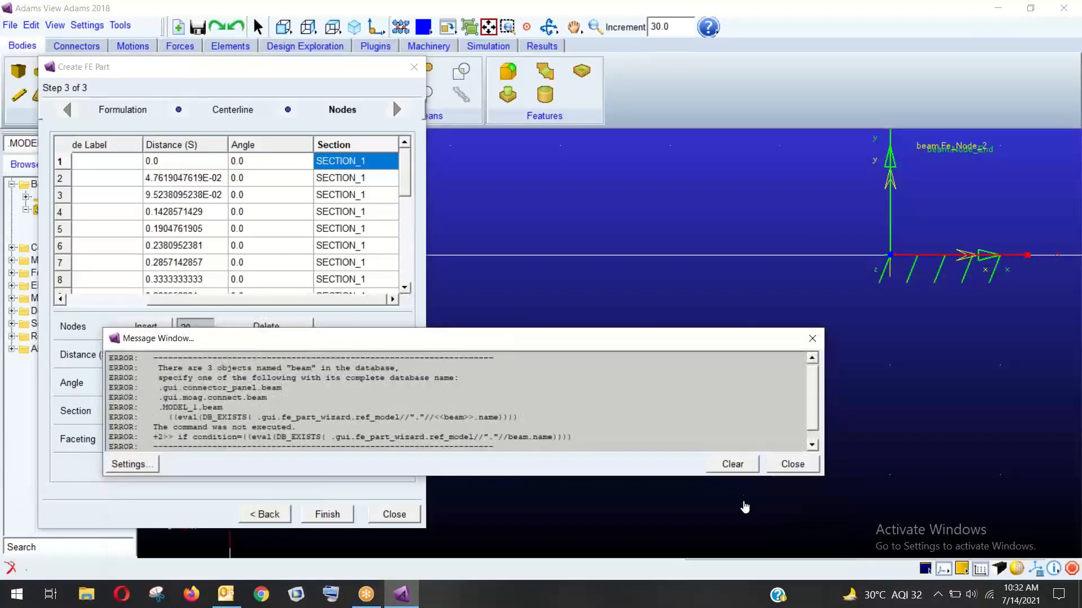
left_click(784, 467)
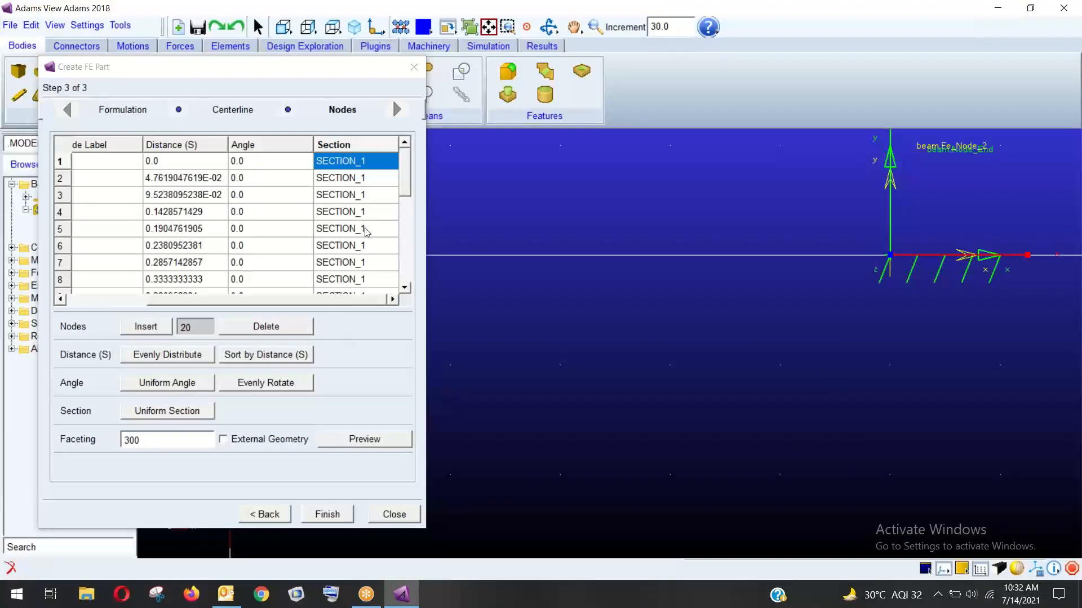
Try to finish the FE part again, dismiss the errors and check the section assignments throughout the node table.
scroll(347, 261, "down", 4)
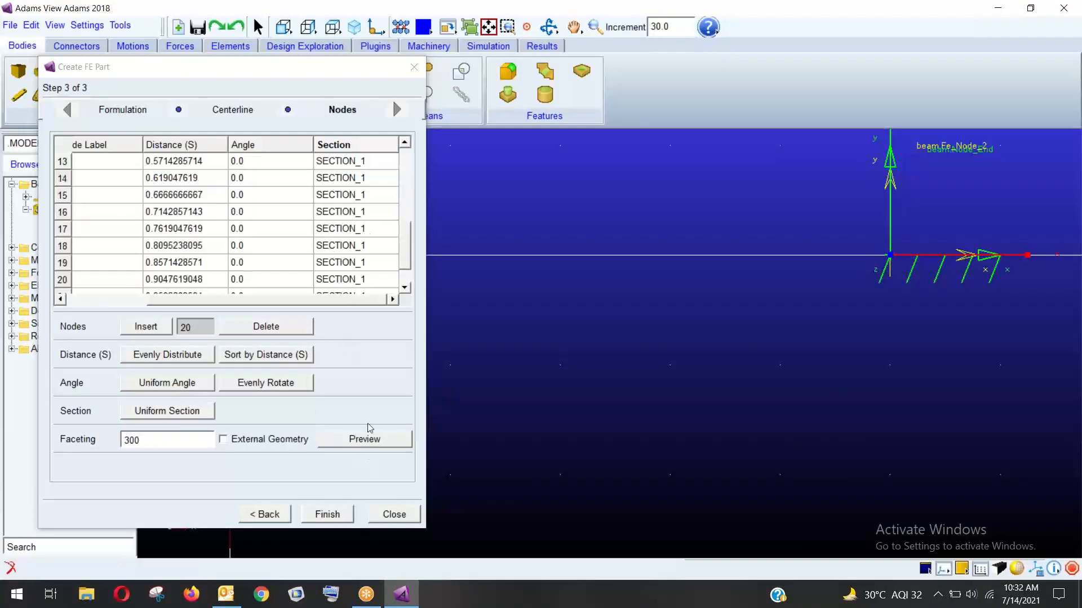
left_click(332, 519)
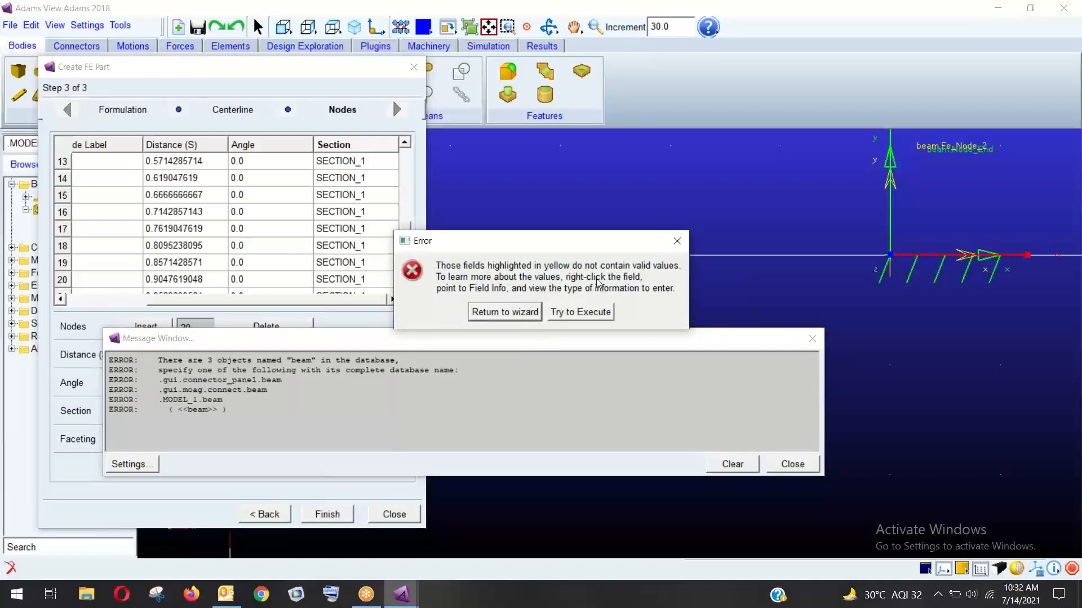
left_click(677, 241)
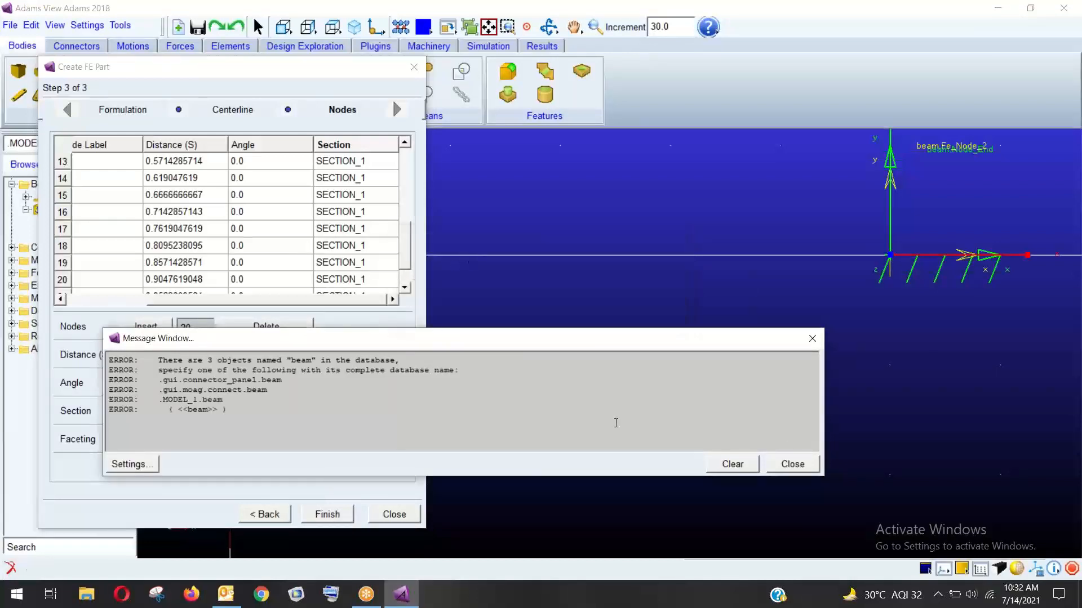
left_click(793, 464)
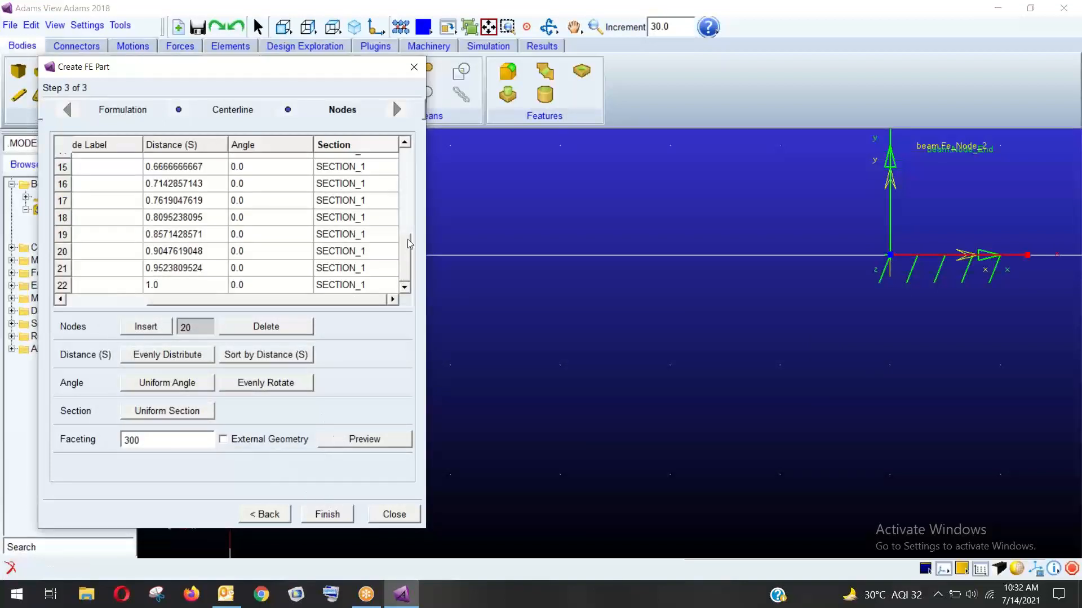
left_click_drag(408, 239, 427, 248)
left_click_drag(434, 299, 567, 166)
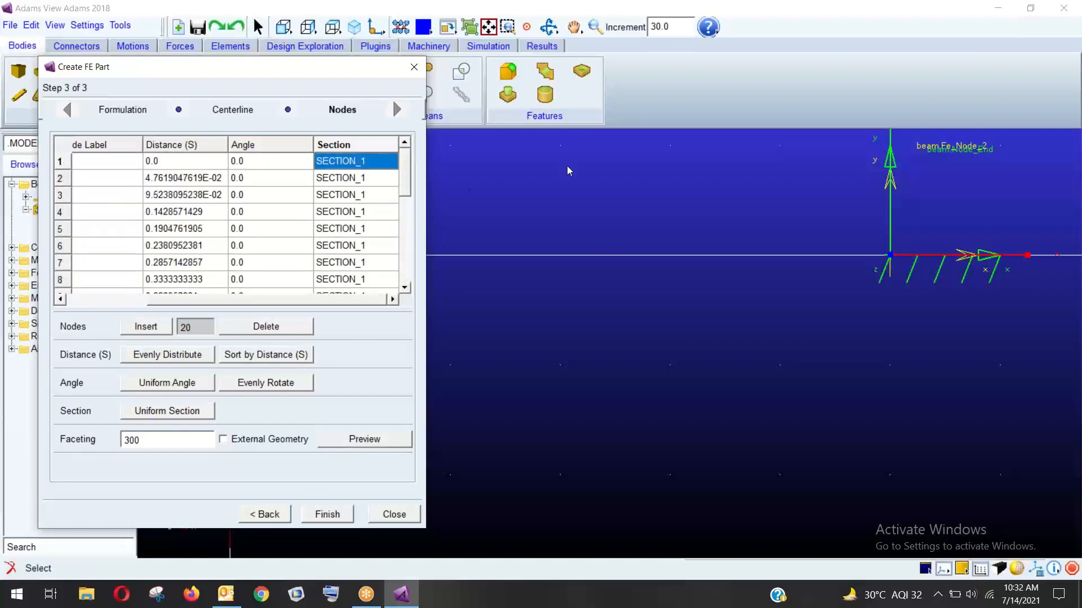
Inspect the beam's start and end nodes in the model view with the Create FE Part dialog moved out of the way.
left_click(496, 30)
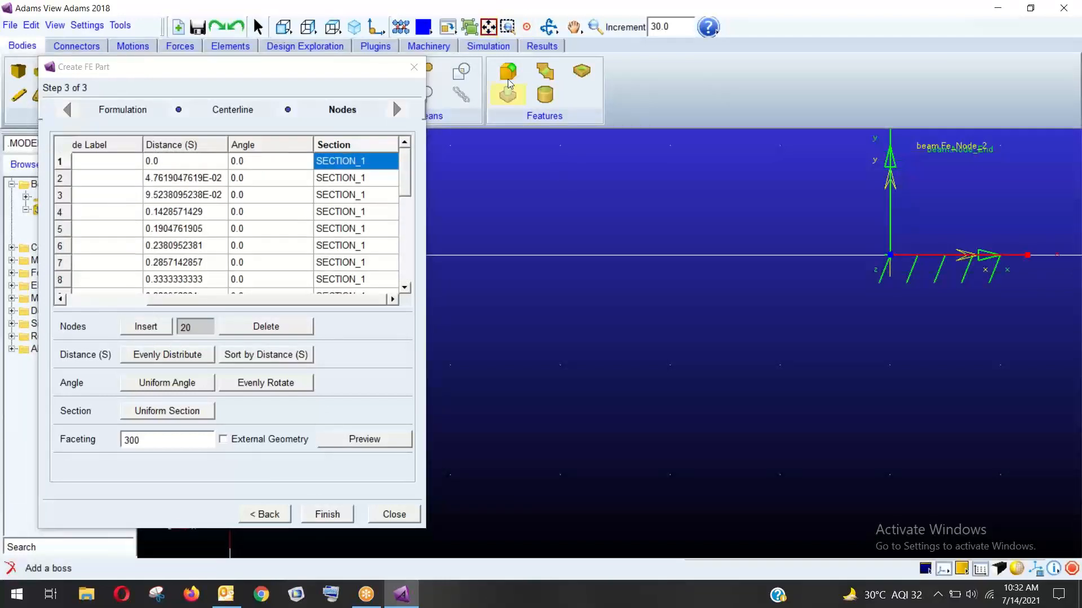
left_click(573, 27)
left_click_drag(674, 311, 454, 292)
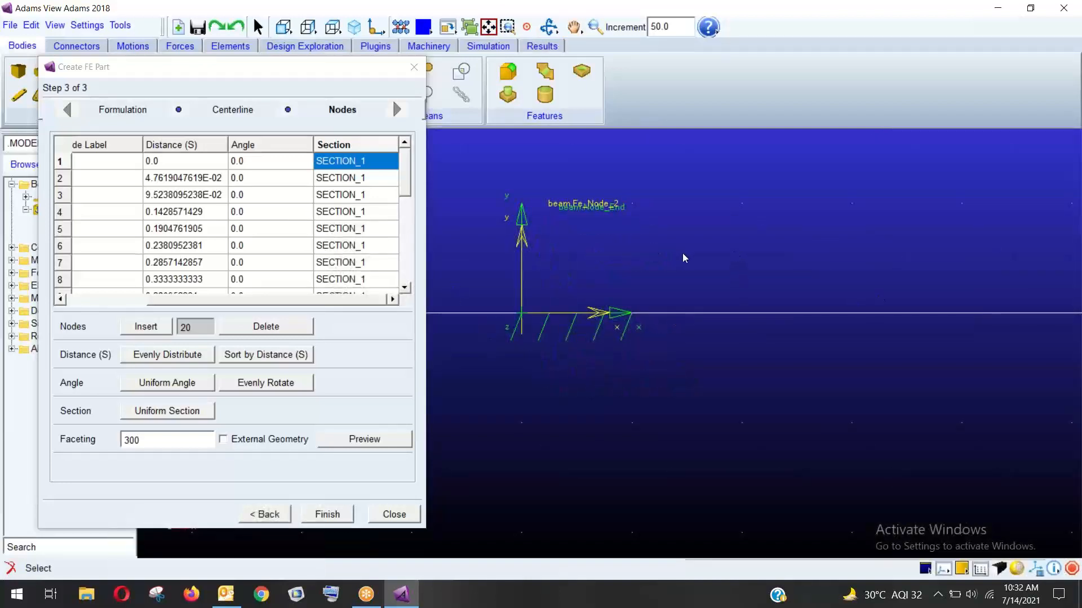
left_click_drag(368, 68, 467, 477)
left_click(594, 27)
mouse_move(811, 229)
left_mouse_down()
mouse_move(811, 261)
mouse_move(785, 261)
mouse_move(804, 213)
mouse_move(809, 231)
left_mouse_up()
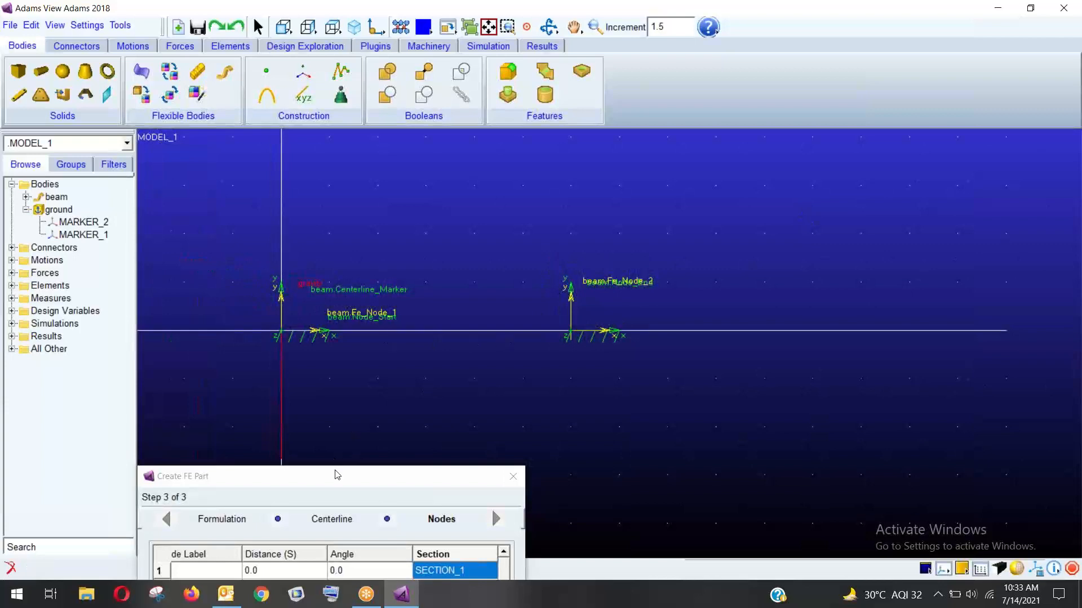
left_click_drag(334, 476, 273, 112)
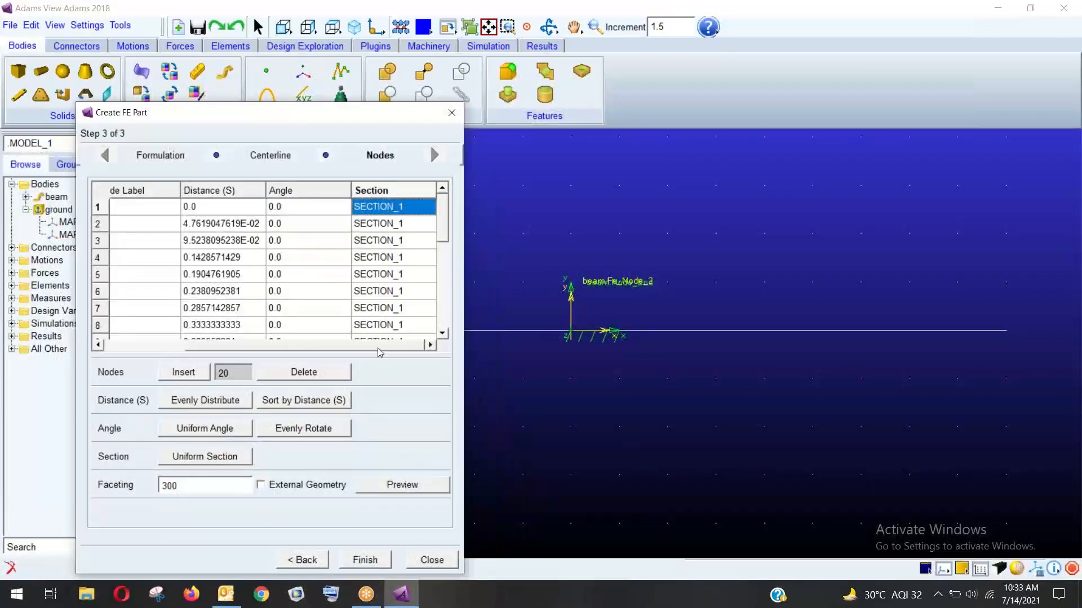
Open the first node's SECTION_1 for modification, check the cross section type and accept it as Solid Rectangular.
left_click_drag(378, 345, 217, 342)
right_click(409, 208)
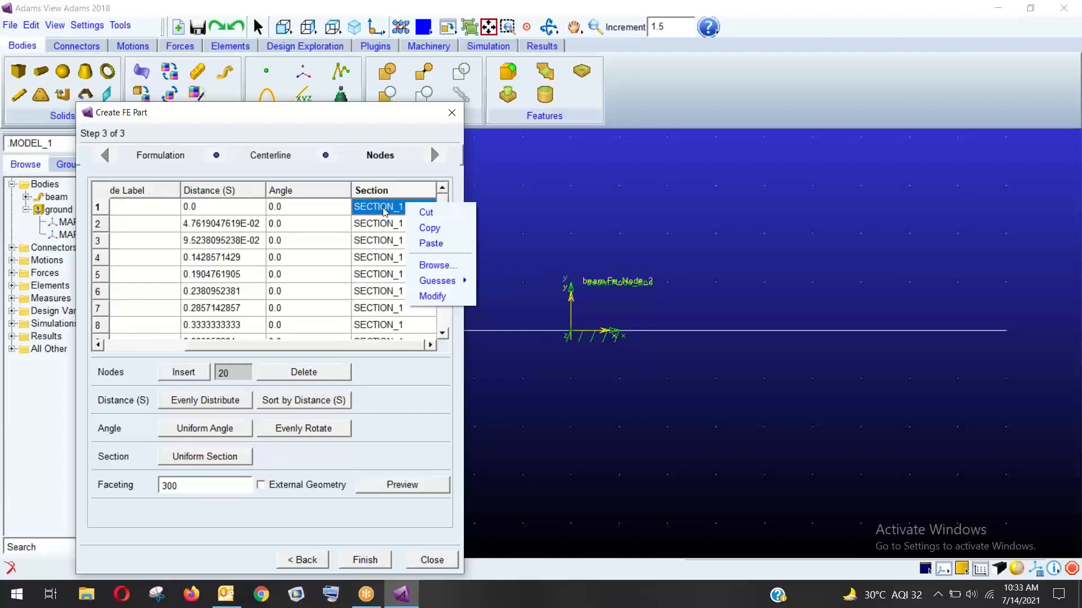
left_click(441, 295)
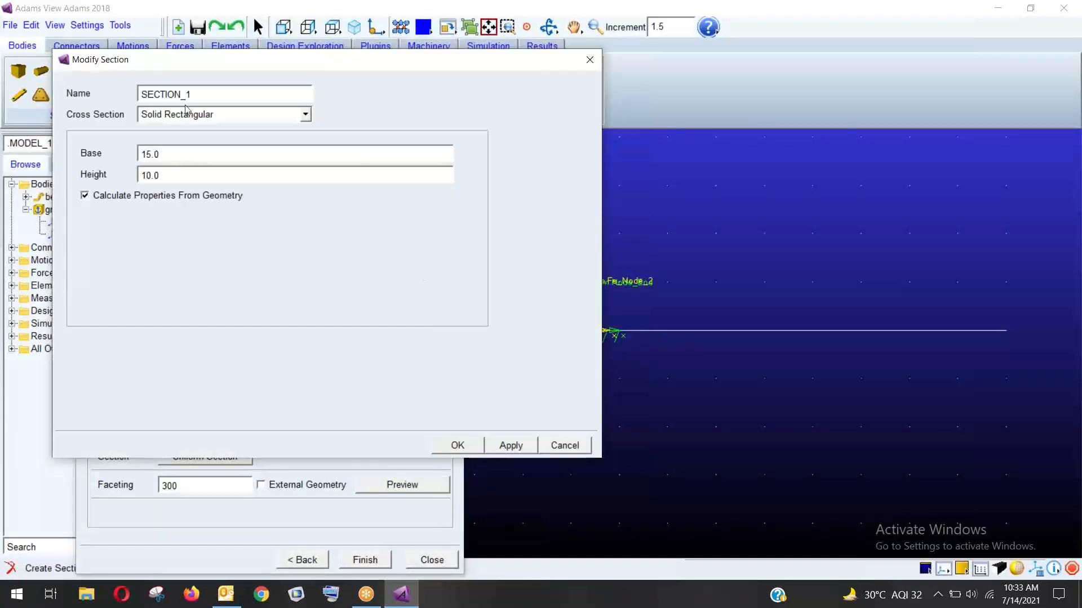
left_click(201, 114)
left_click(202, 114)
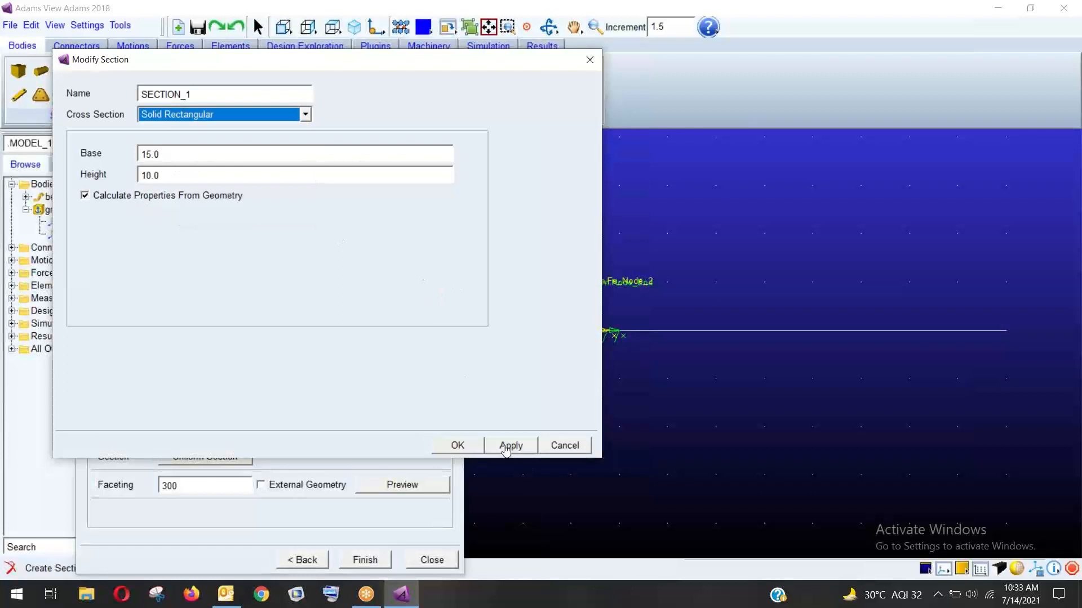
left_click(456, 442)
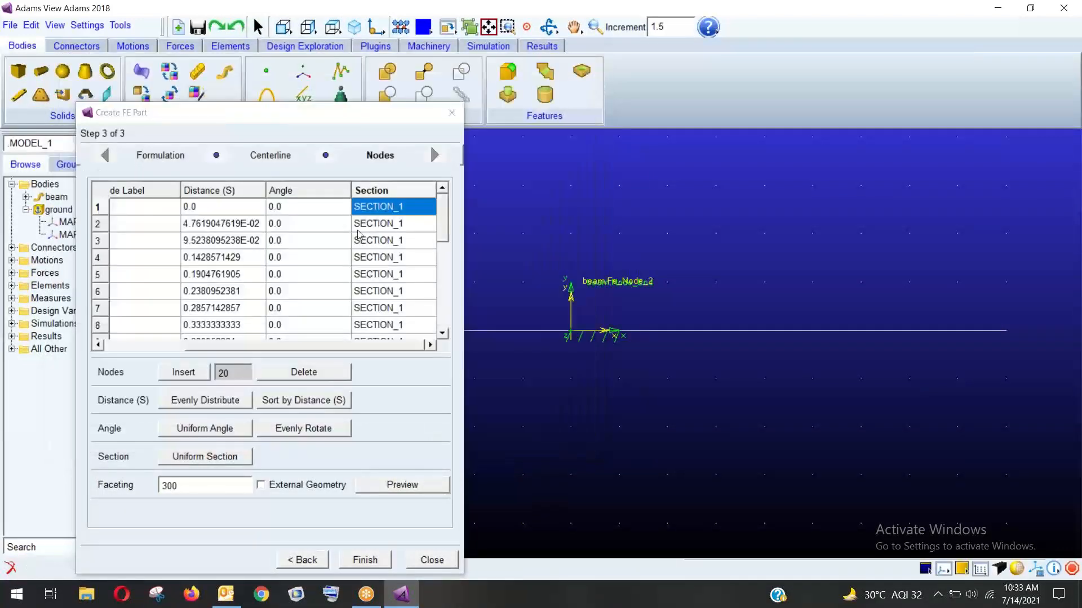
Reapply SECTION_1 uniformly to all nodes, accepting the overwrite, and try to finish the FE part by executing it despite the error.
left_click(221, 457)
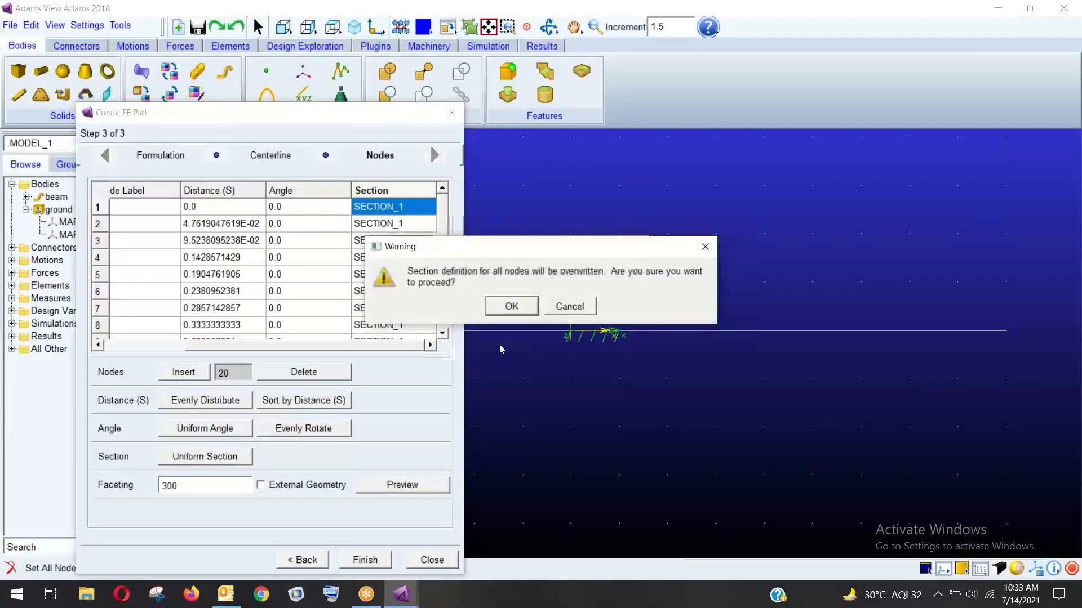
left_click(510, 306)
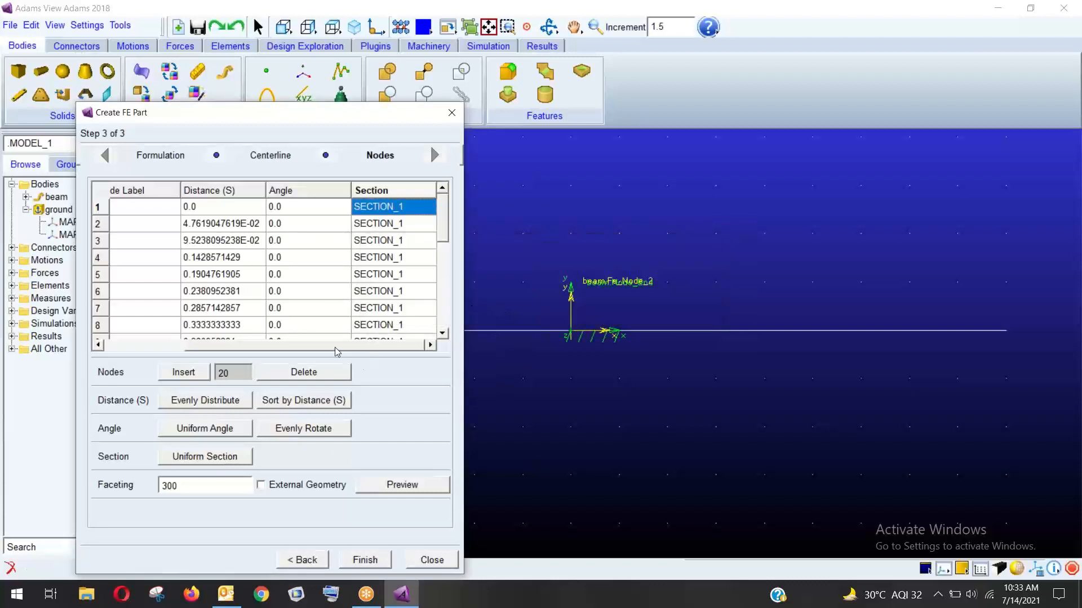
left_click_drag(337, 349, 225, 346)
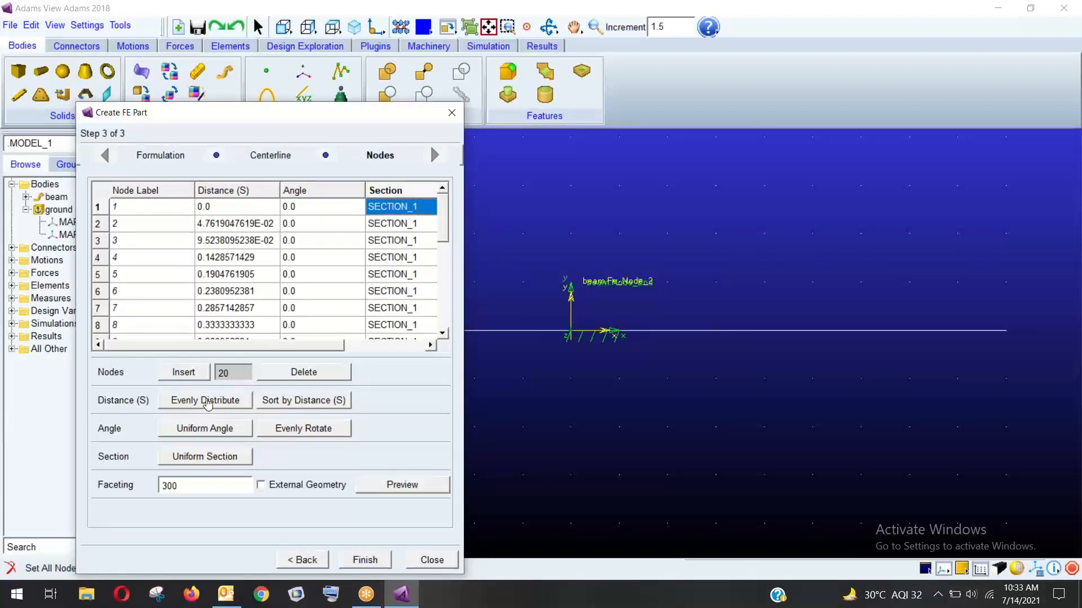
left_click(365, 561)
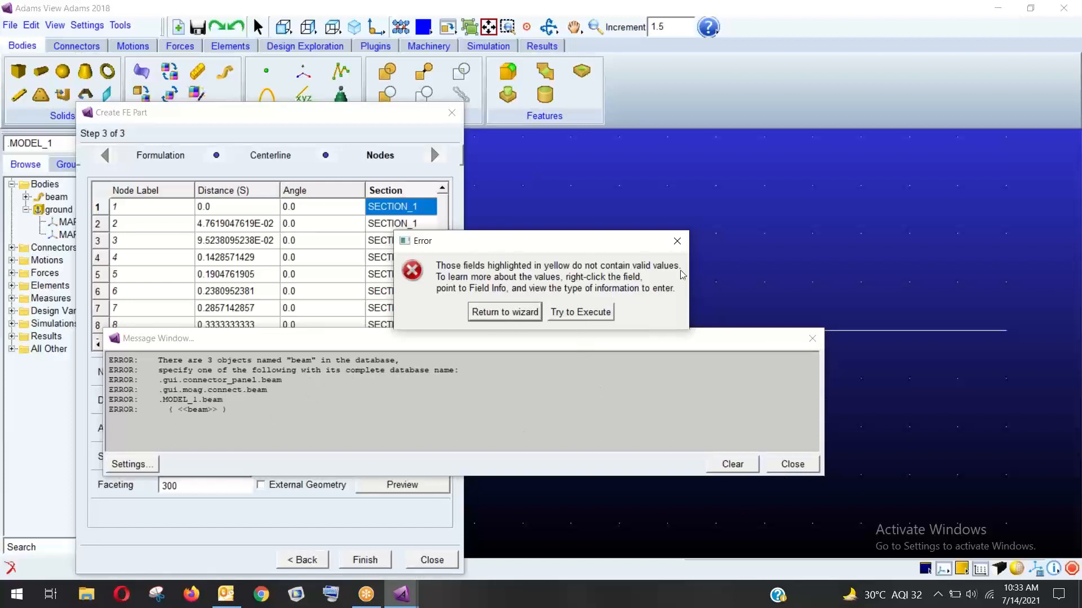
left_click(575, 312)
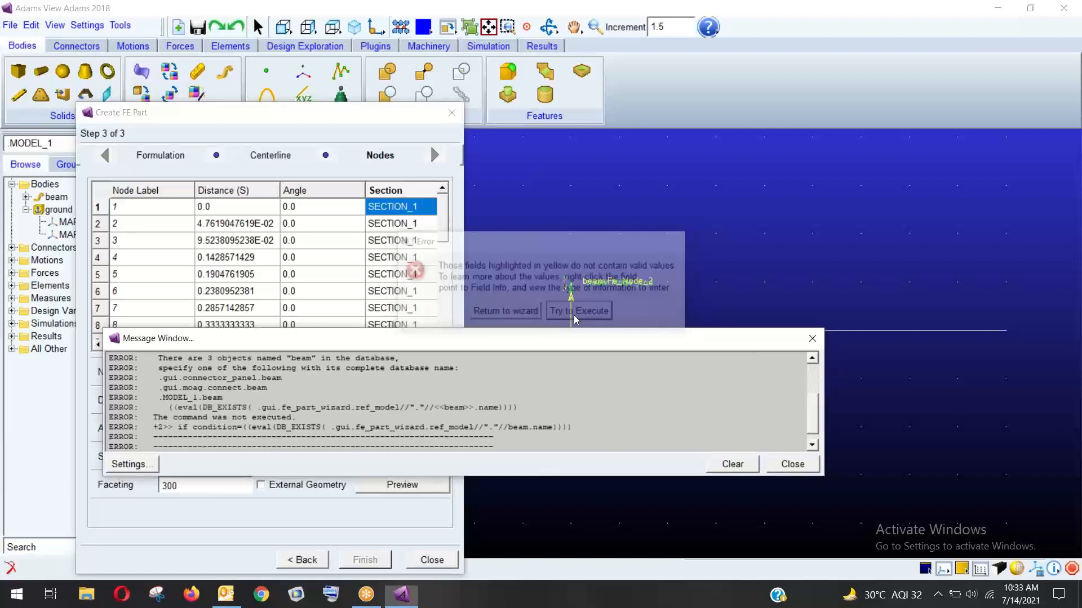
Dismiss the error messages, rename the FE part as beamww on the formulation page and finish creating it.
left_click(774, 465)
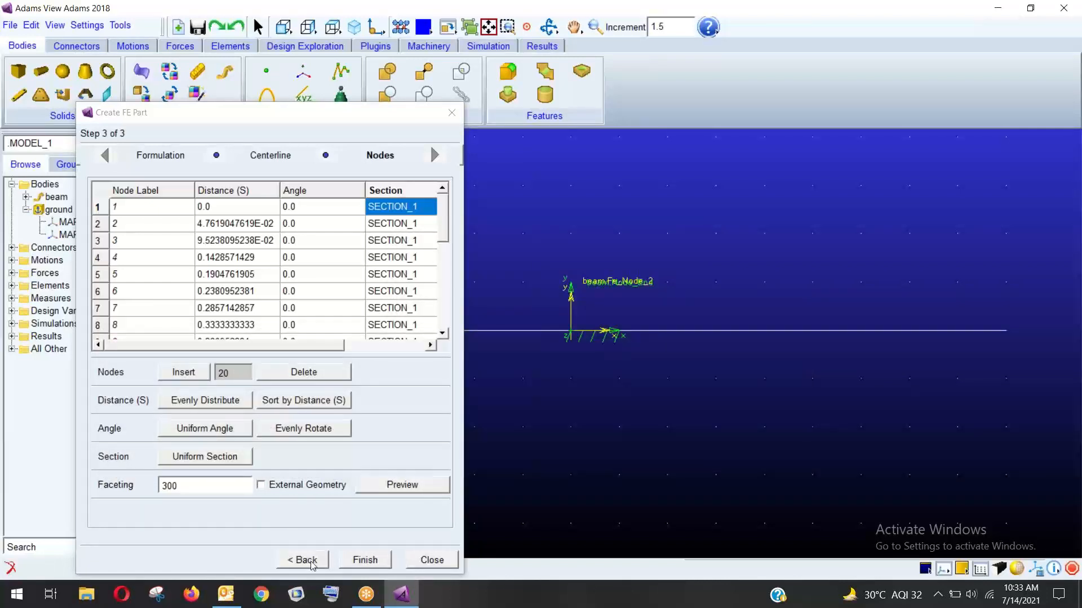
left_click(307, 560)
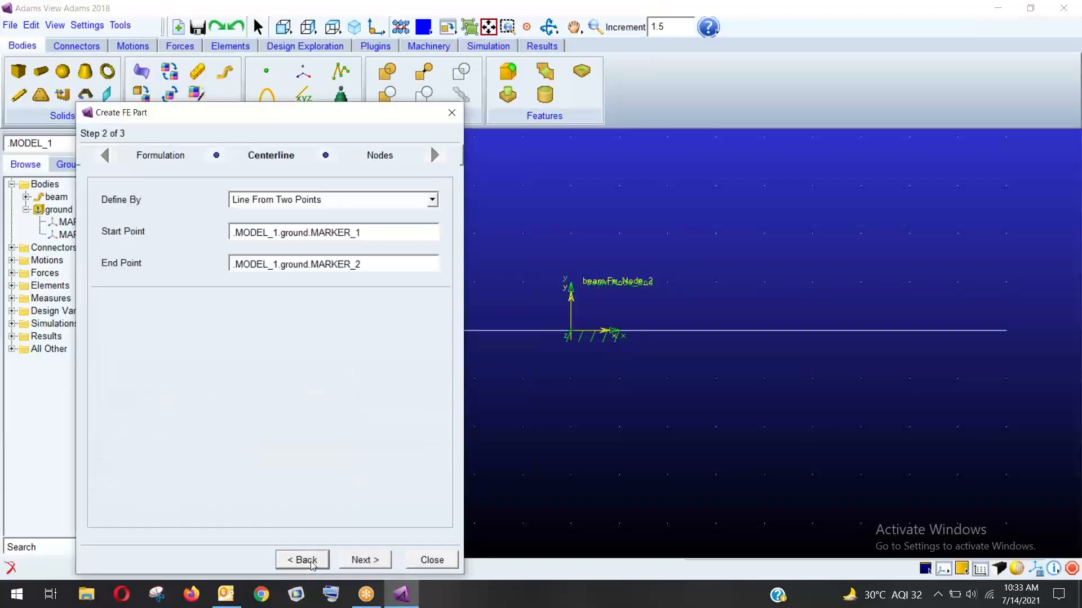
left_click(309, 563)
left_click(264, 205)
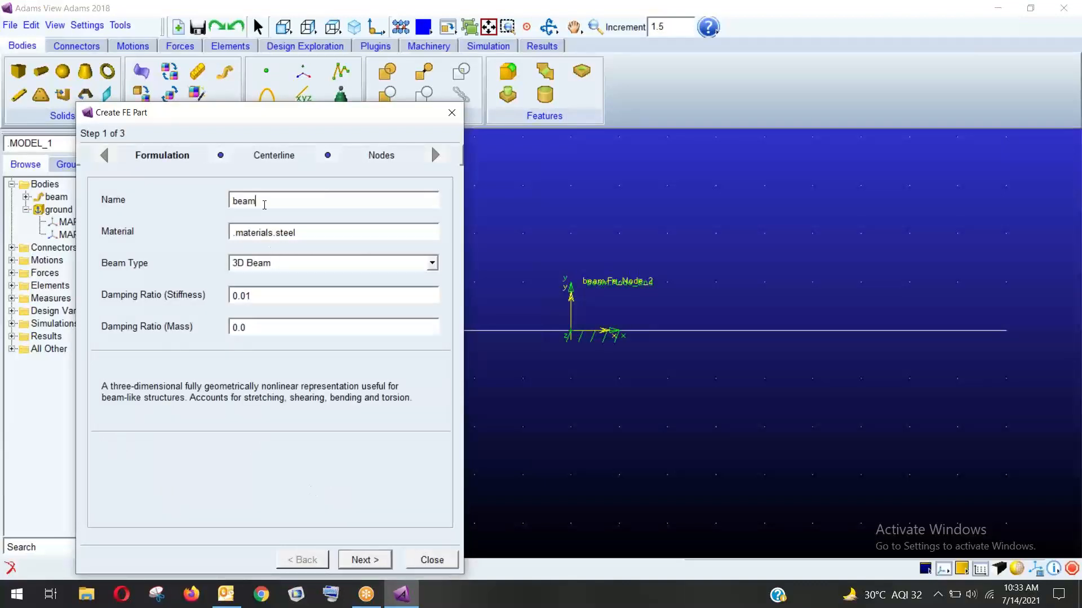
type("new")
left_click(370, 564)
left_click(372, 564)
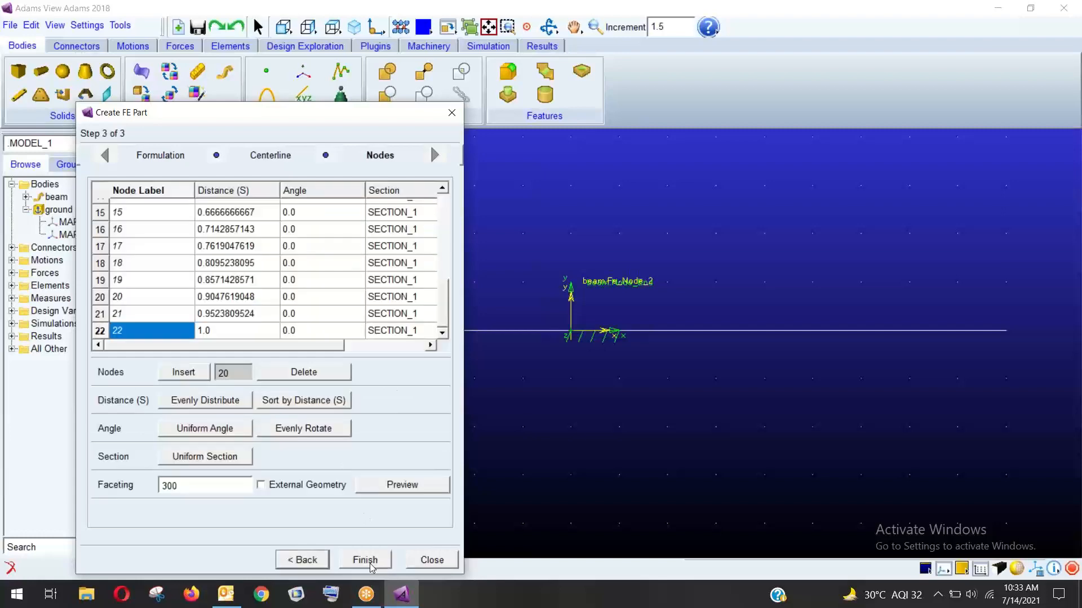
left_click(370, 564)
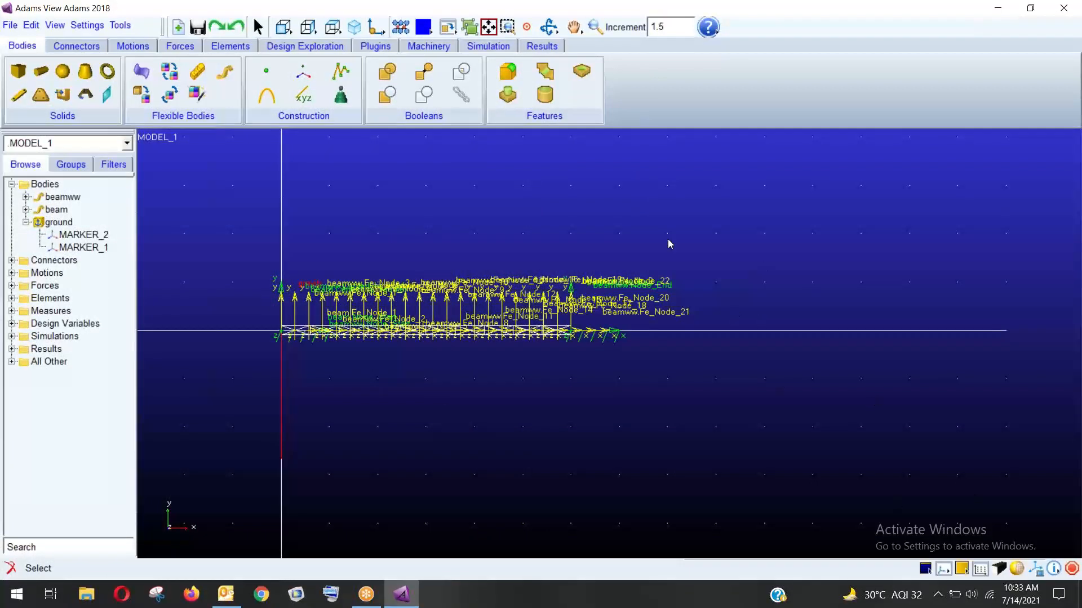
Display the model shaded, fit it in the view and rotate it to inspect the solid beam and its nodes.
left_click(1016, 569)
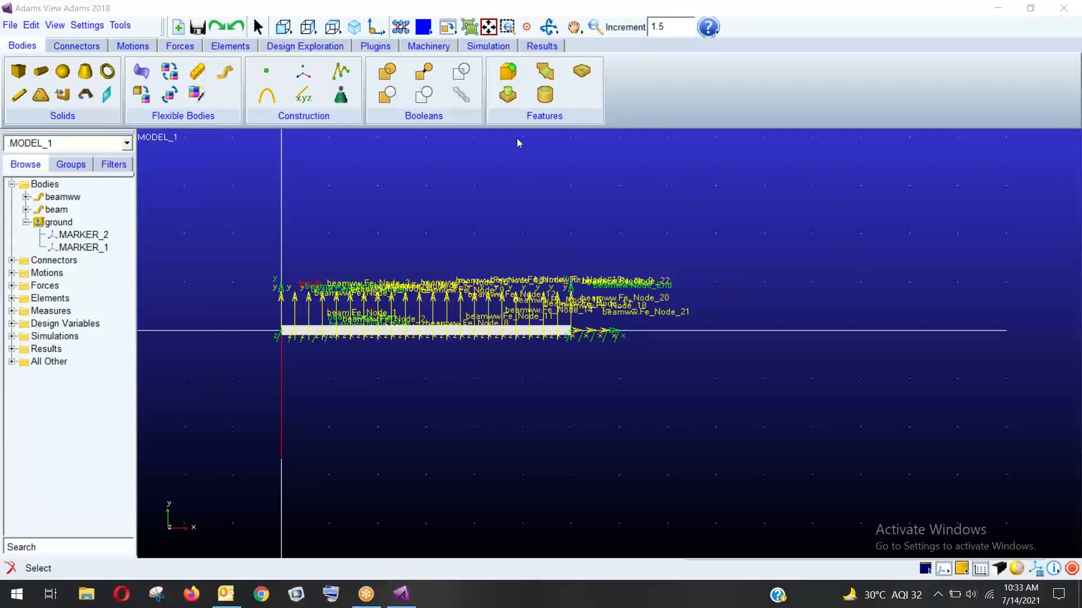
left_click(489, 27)
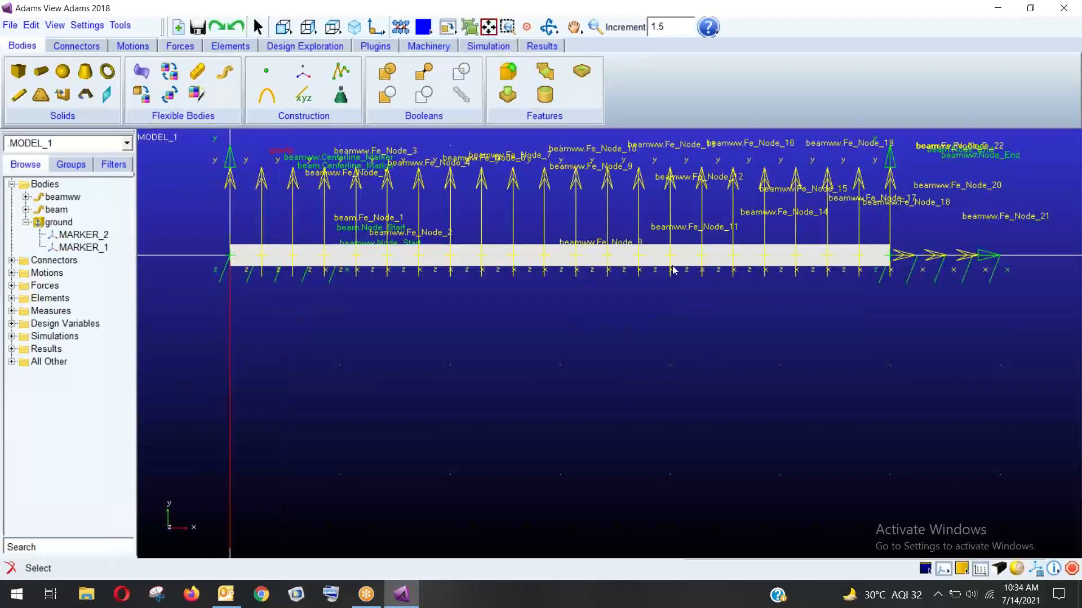
key("r")
left_click_drag(748, 314, 618, 313)
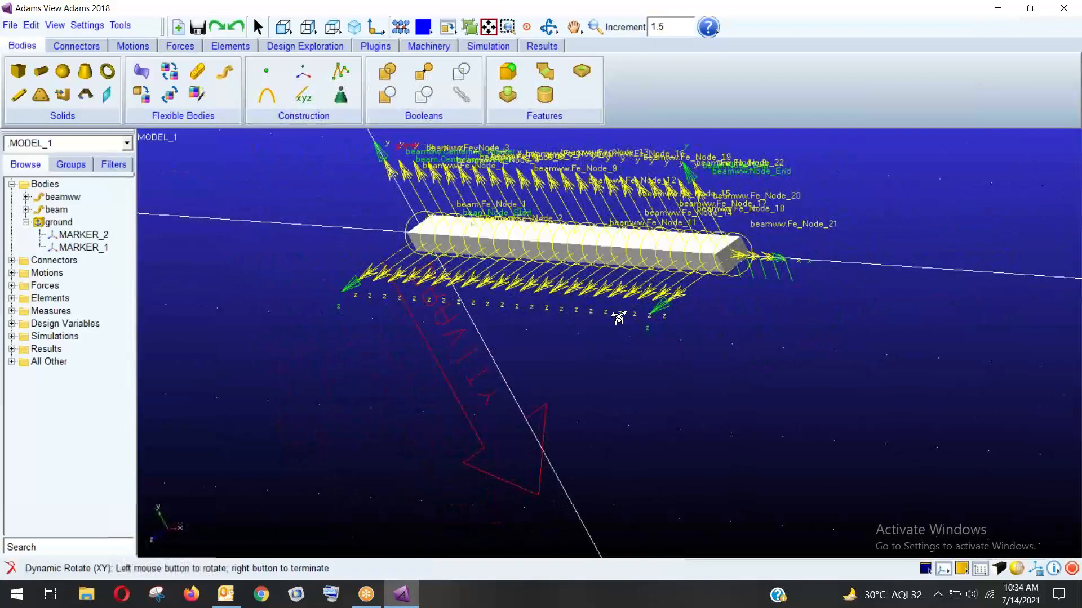
left_click_drag(743, 316, 747, 322)
right_click(747, 323)
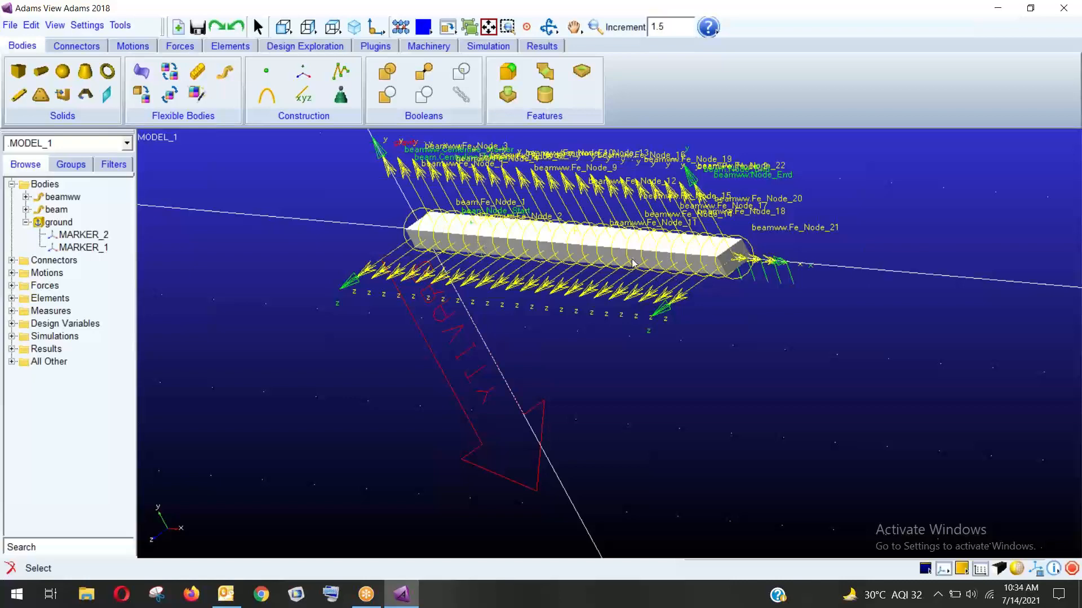
key("r")
left_click_drag(651, 331, 714, 329)
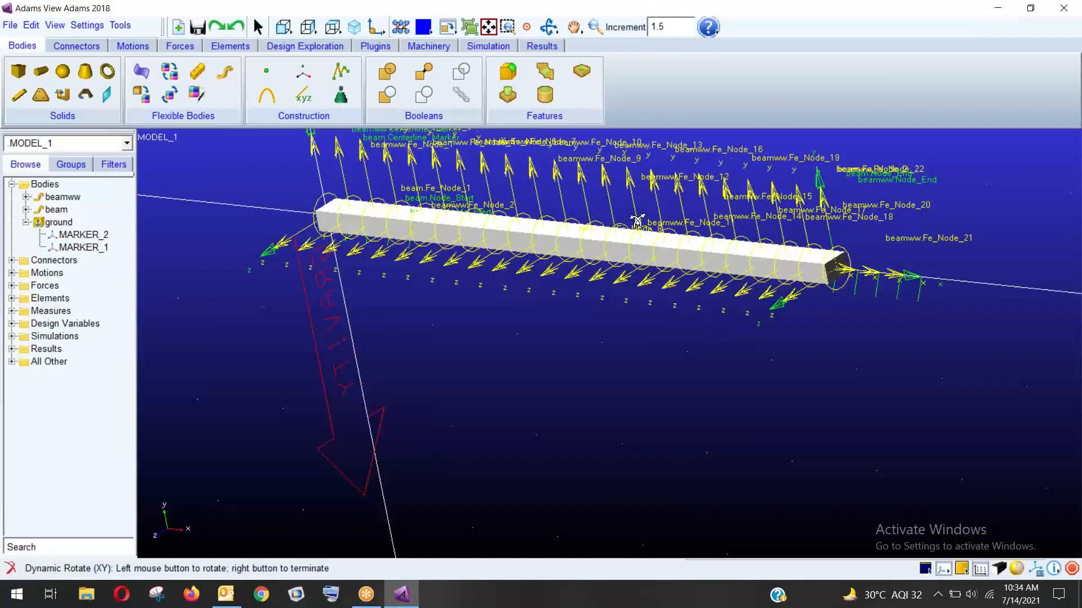
right_click(659, 214)
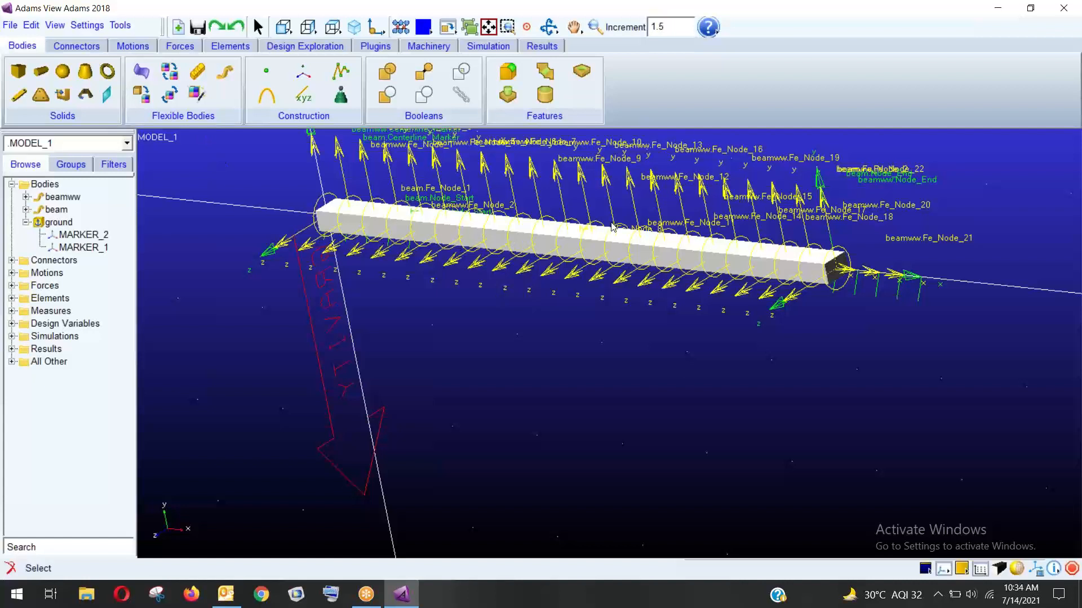
left_click(99, 26)
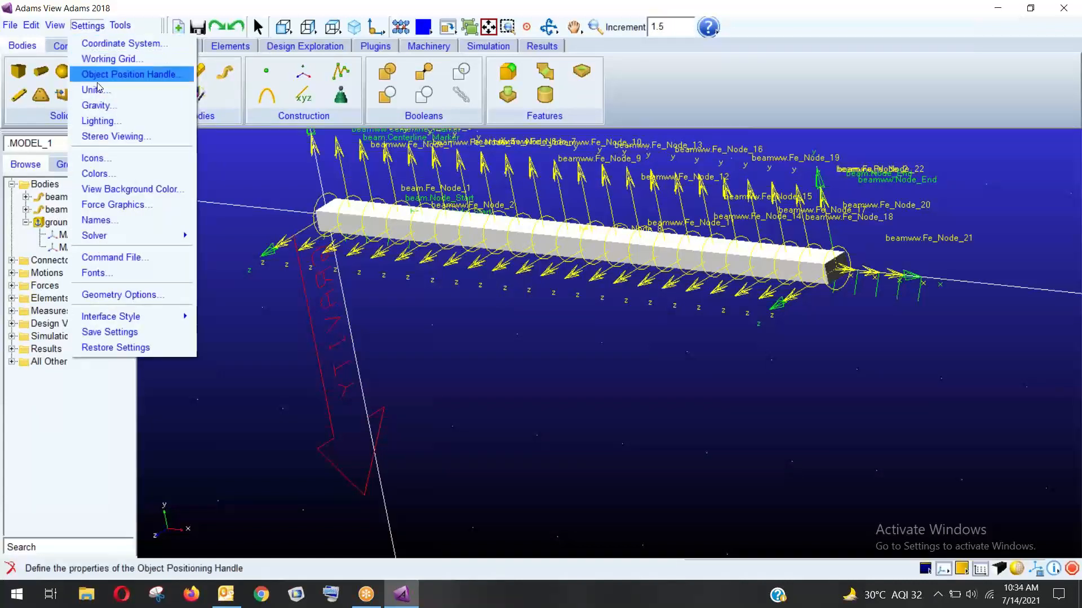
left_click(101, 159)
left_click_drag(833, 160, 198, 67)
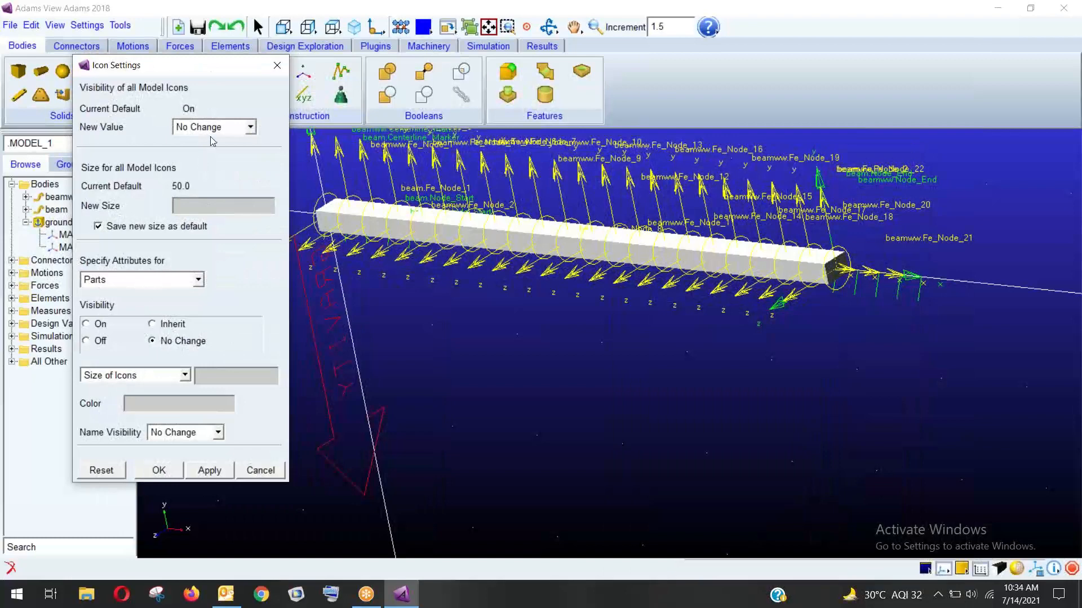
left_click(196, 130)
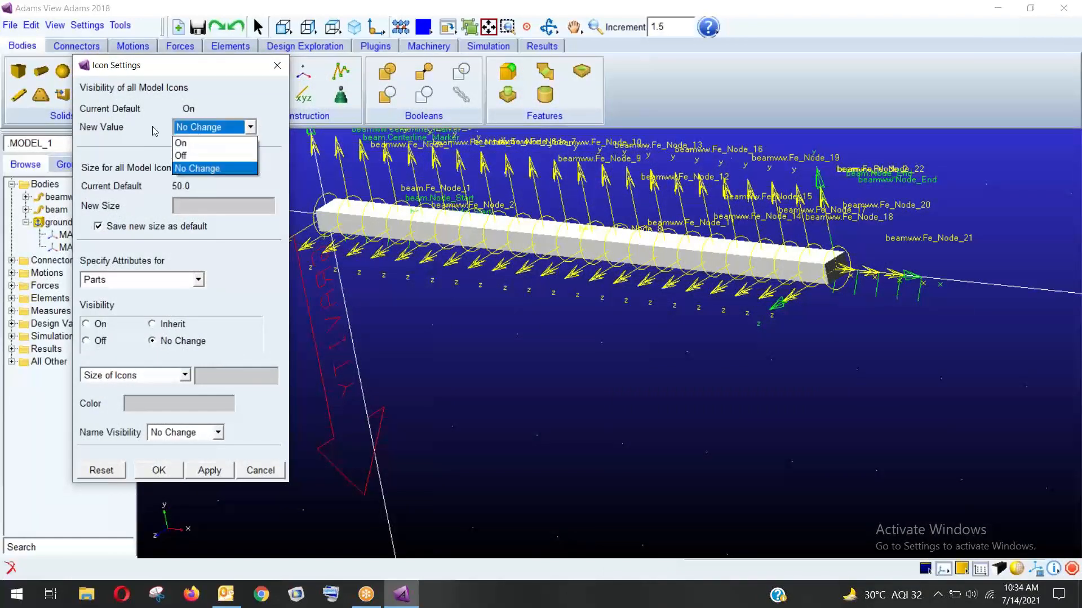
left_click(201, 122)
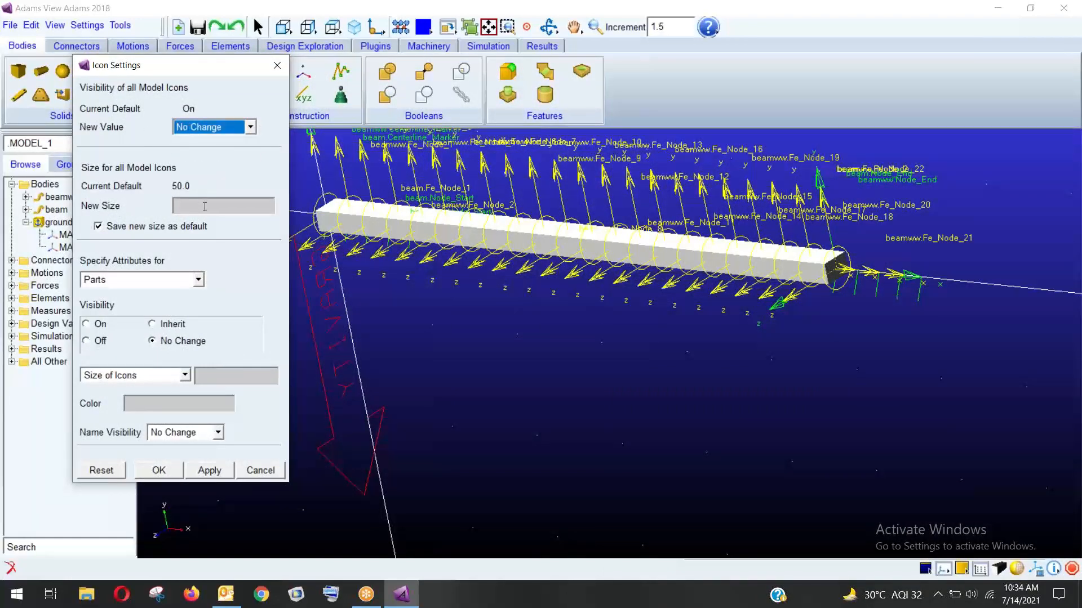
left_click(260, 470)
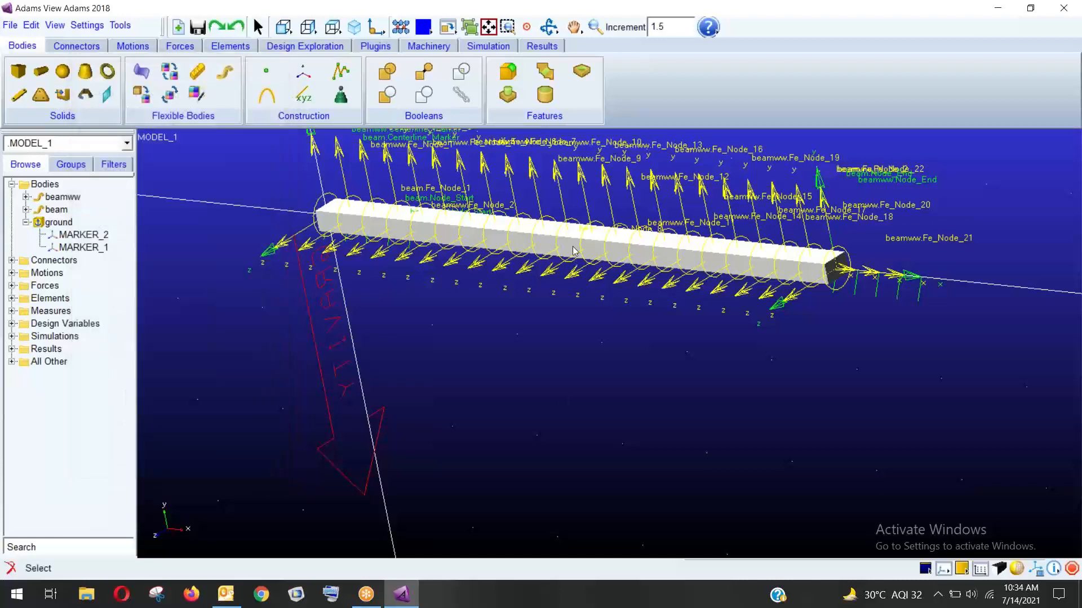
Turn off the name visibility of the beamww FE part, then turn off the visibility of the part itself.
right_click(574, 250)
mouse_move(685, 256)
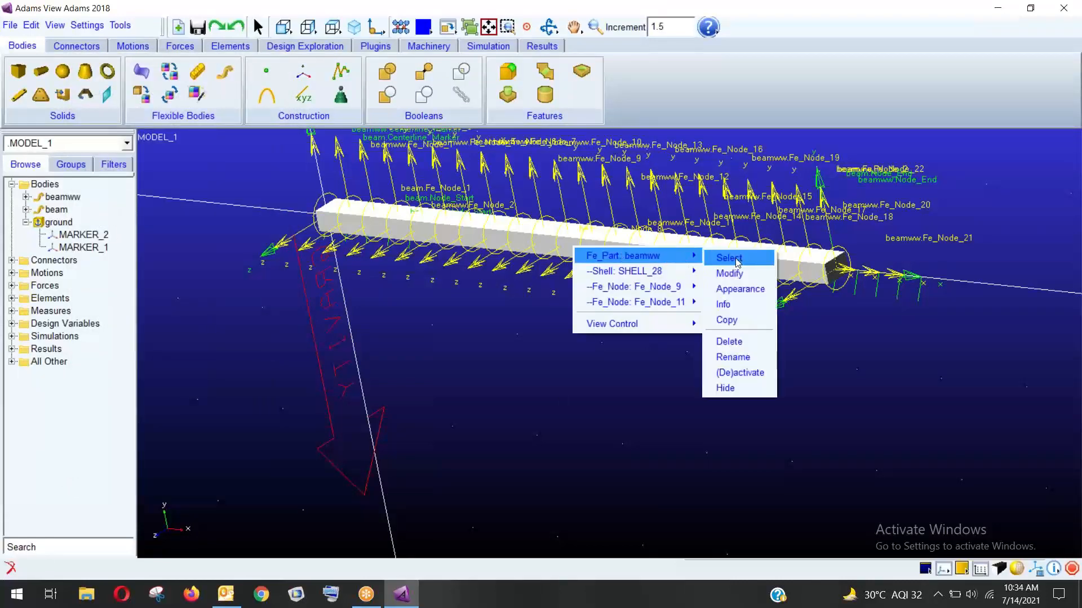
left_click(746, 293)
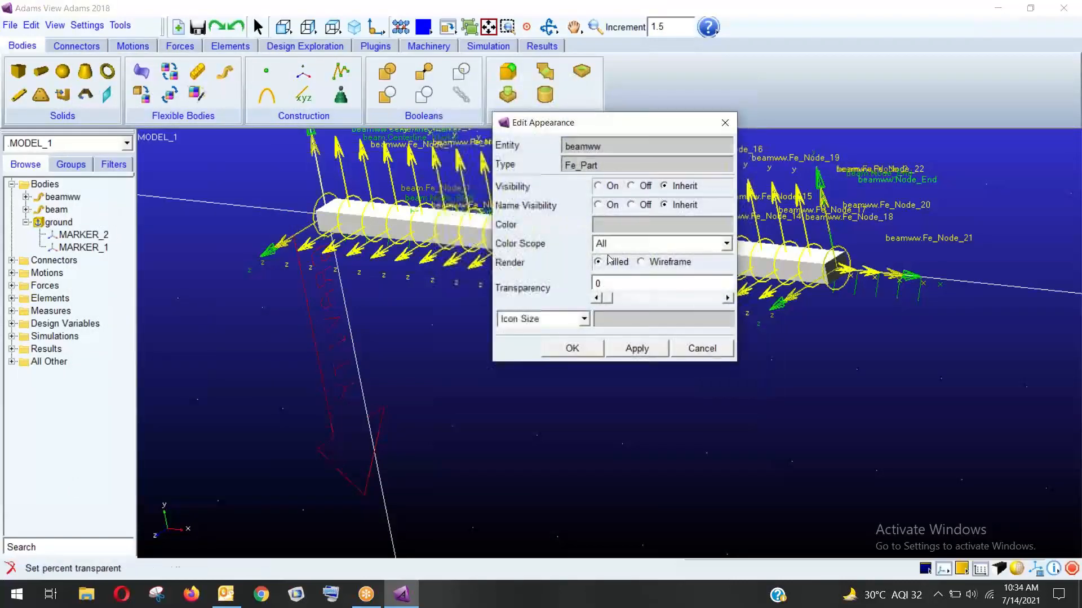
left_click(631, 206)
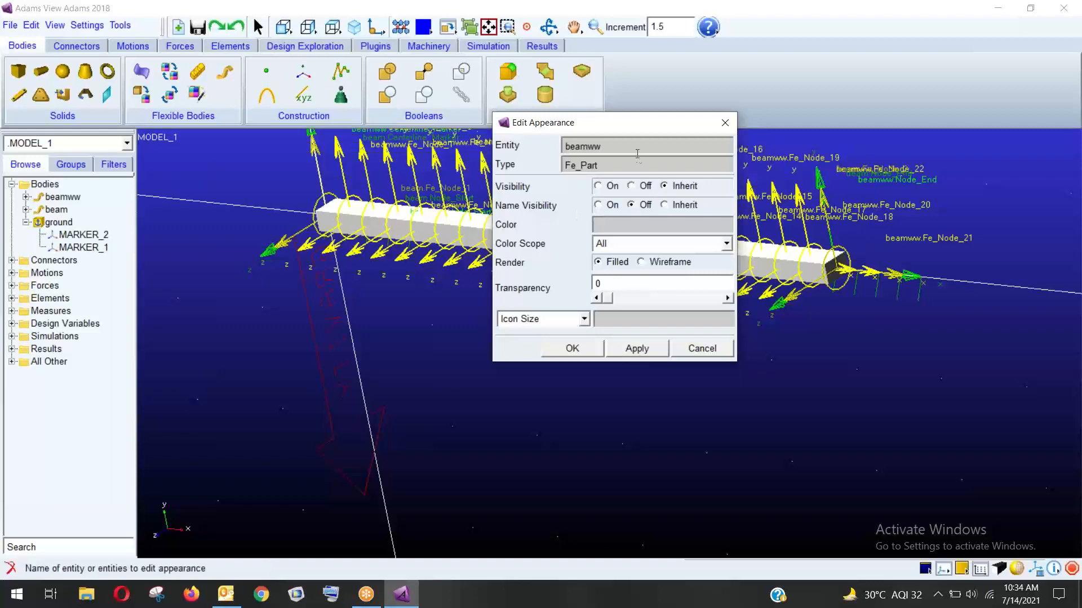
left_click_drag(597, 122, 273, 138)
left_click(331, 366)
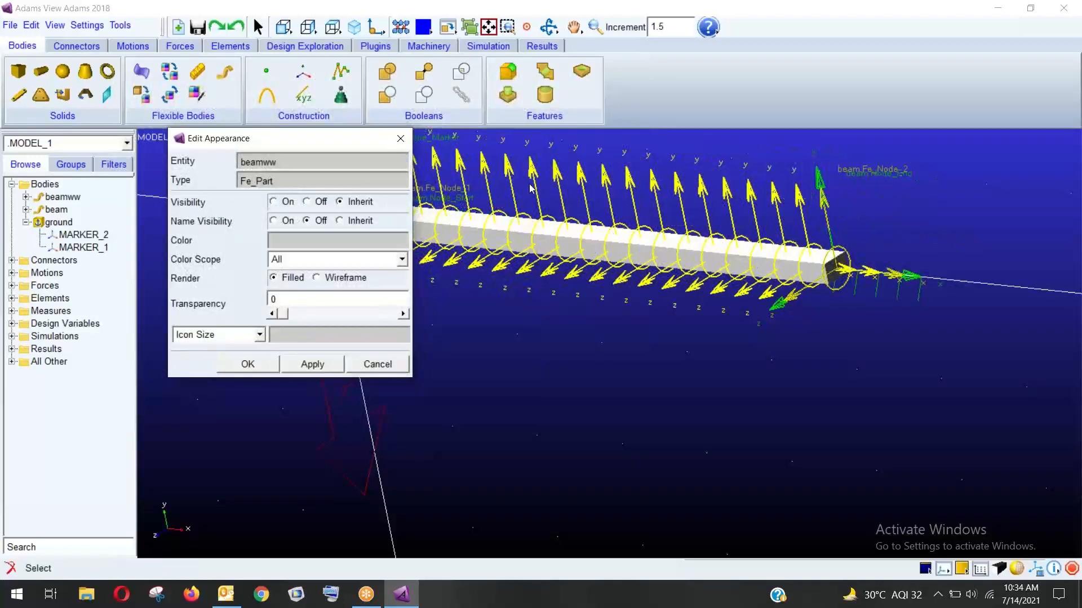
left_click(306, 202)
left_click(327, 365)
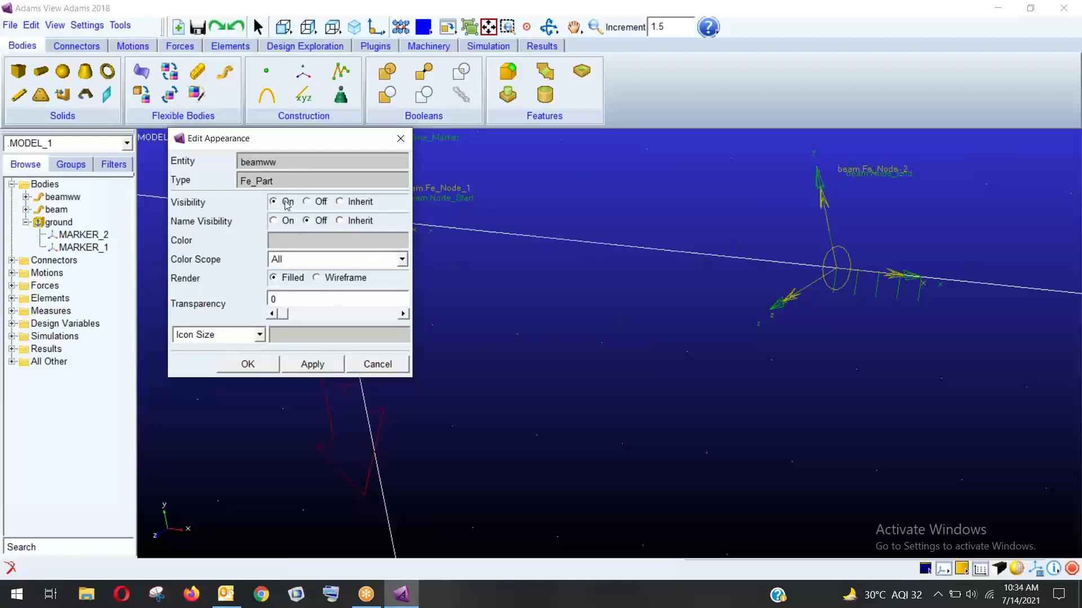
Set the visibility and name visibility of the beamww FE part to On and close its appearance settings.
left_click(274, 221)
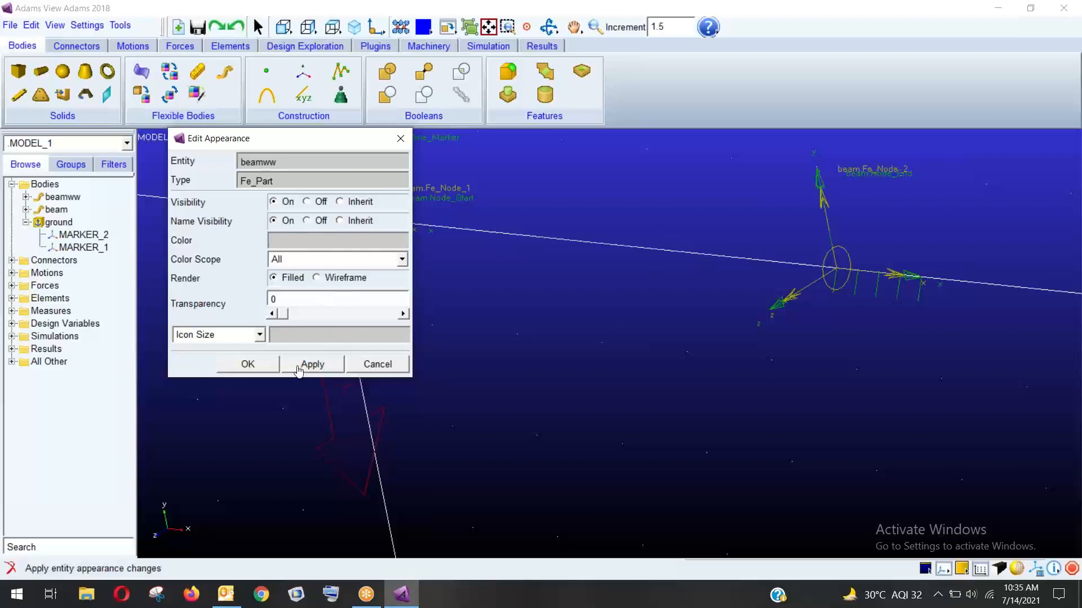
left_click(312, 364)
left_click(372, 364)
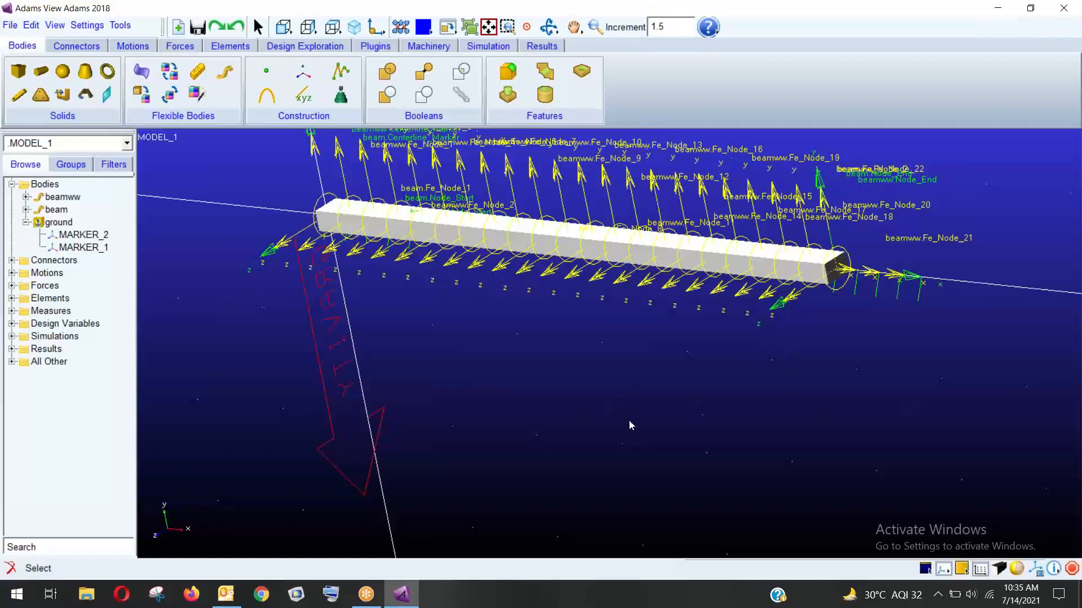
Open the beamww FE part for modification and proceed past its formulation and centerline to the node table.
key("r")
left_click_drag(641, 403, 538, 394)
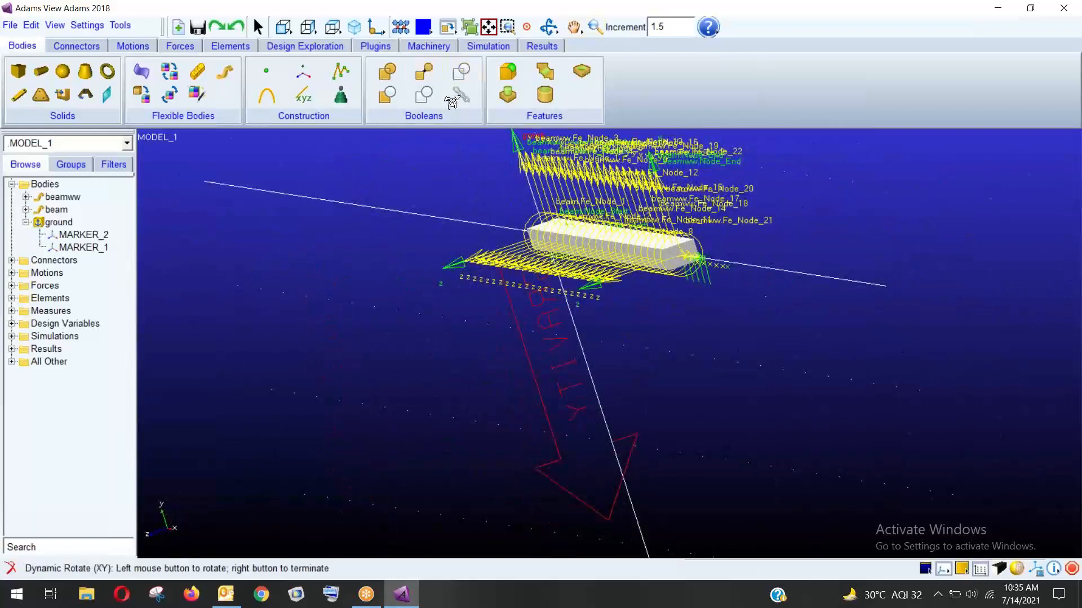
right_click(697, 311)
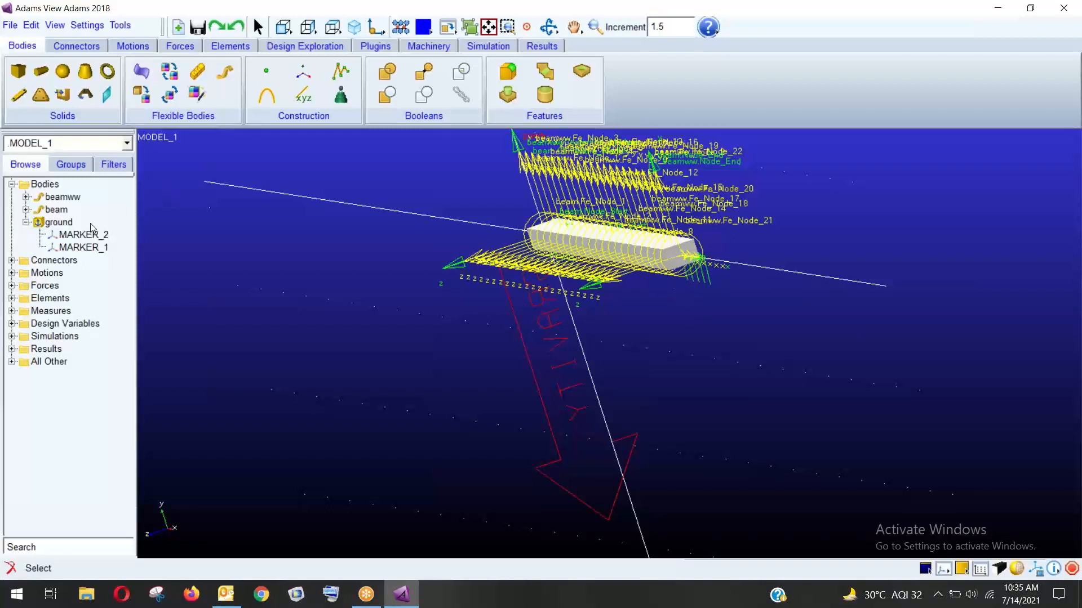
double_click(62, 197)
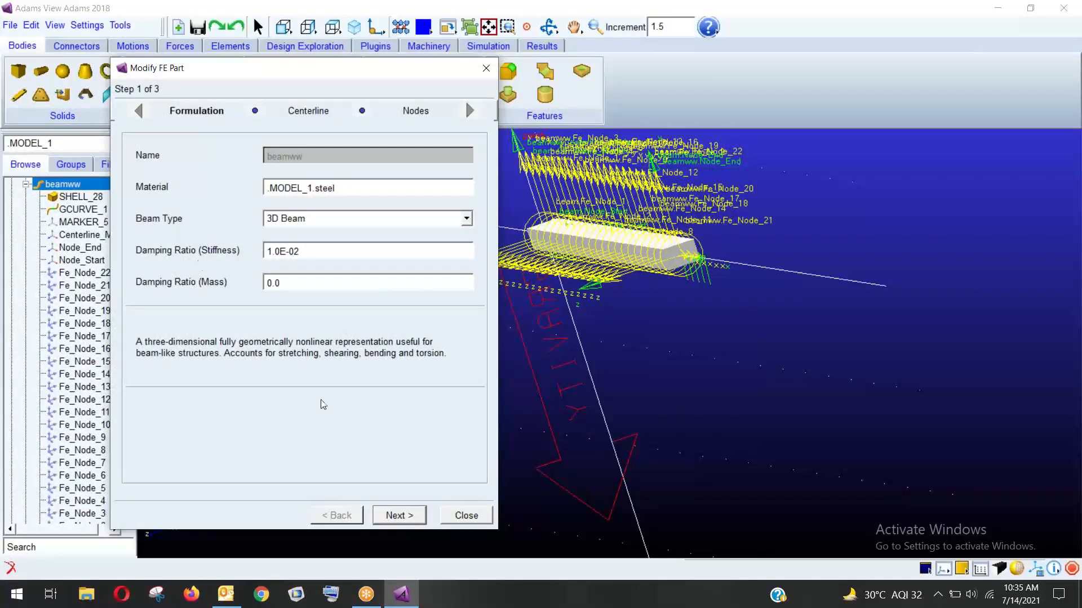
left_click_drag(314, 75, 352, 85)
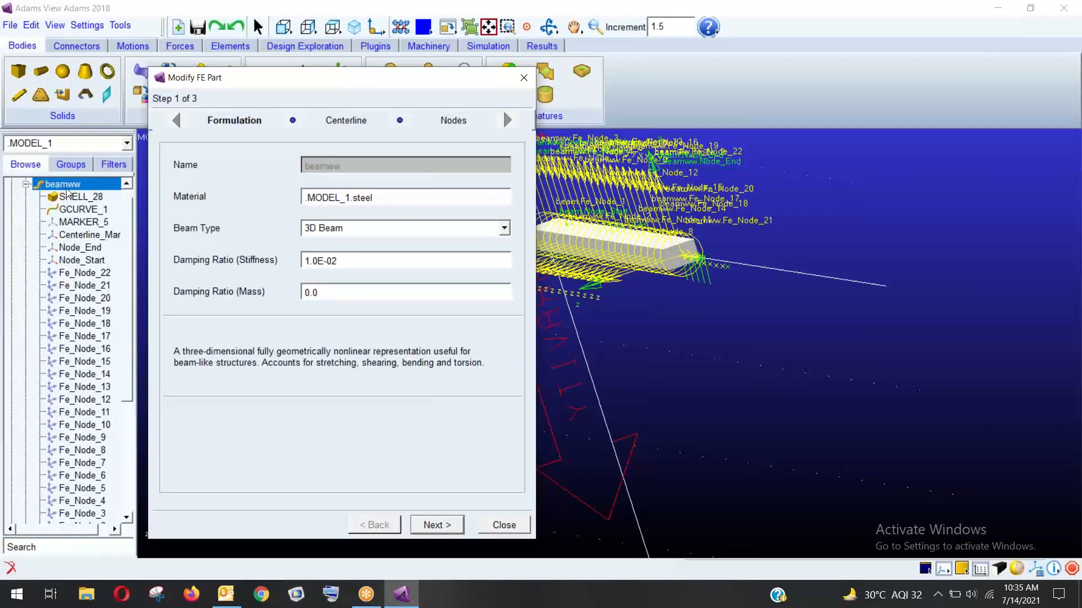
left_click(425, 527)
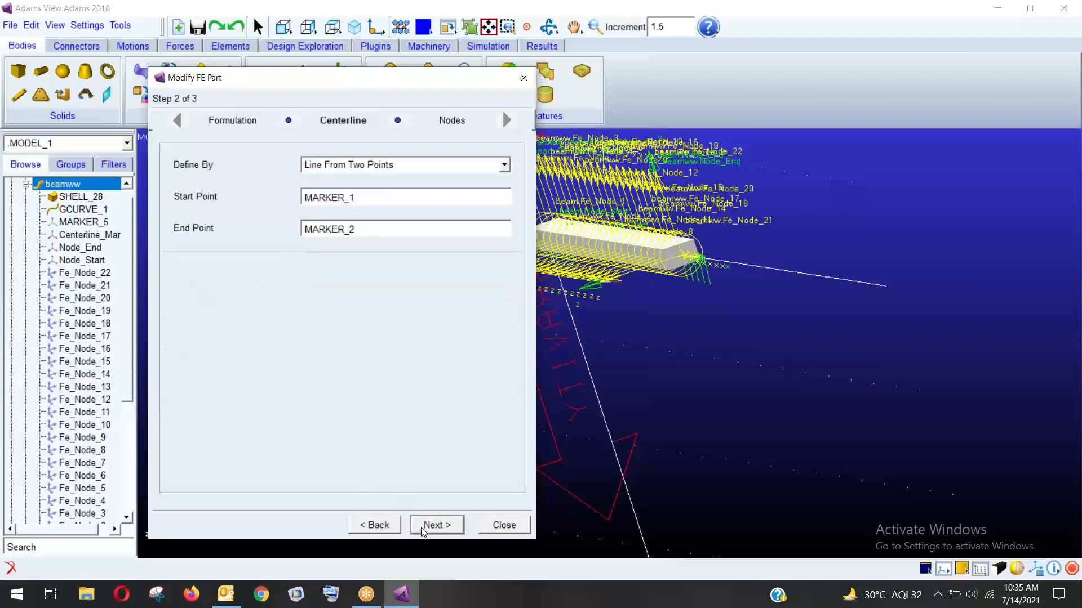
left_click(423, 525)
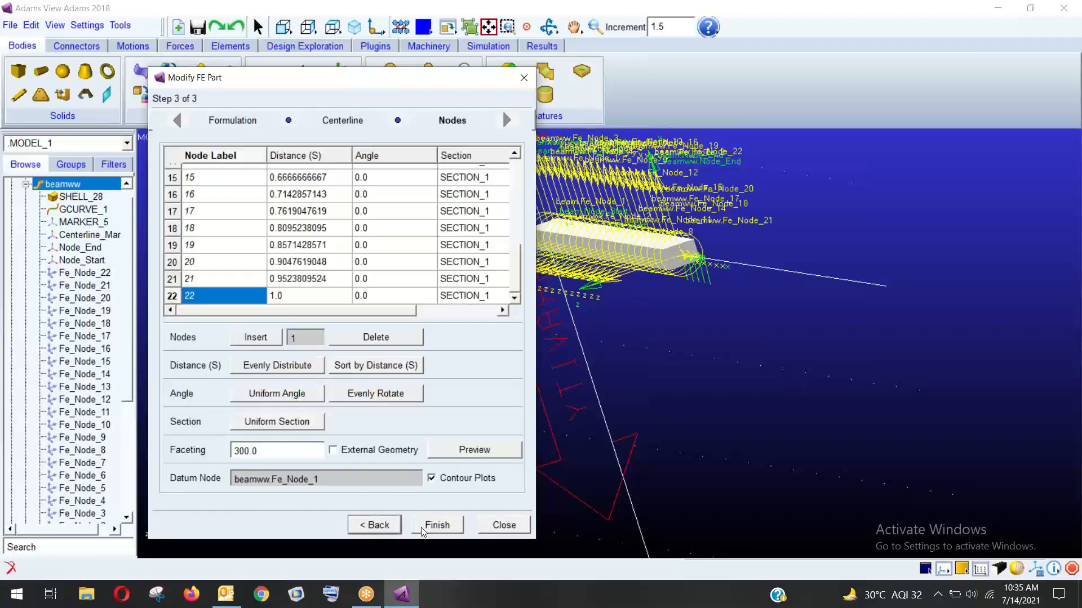
Open the first node's SECTION_1 for modification and set its cross section type to Generic.
left_click(458, 181)
scroll(457, 188, "up", 5)
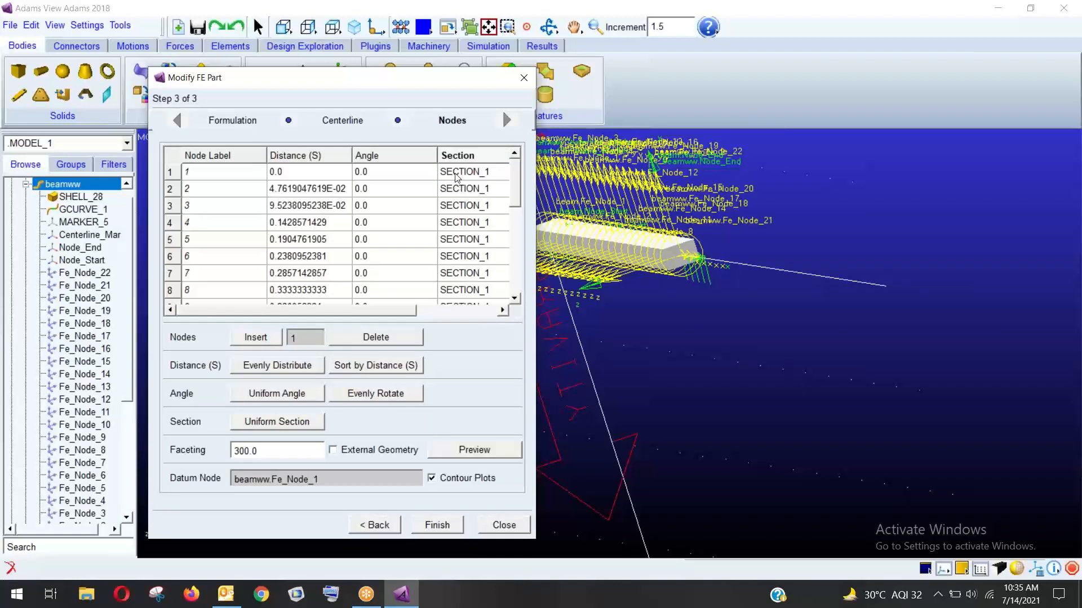
left_click(457, 176)
right_click(457, 173)
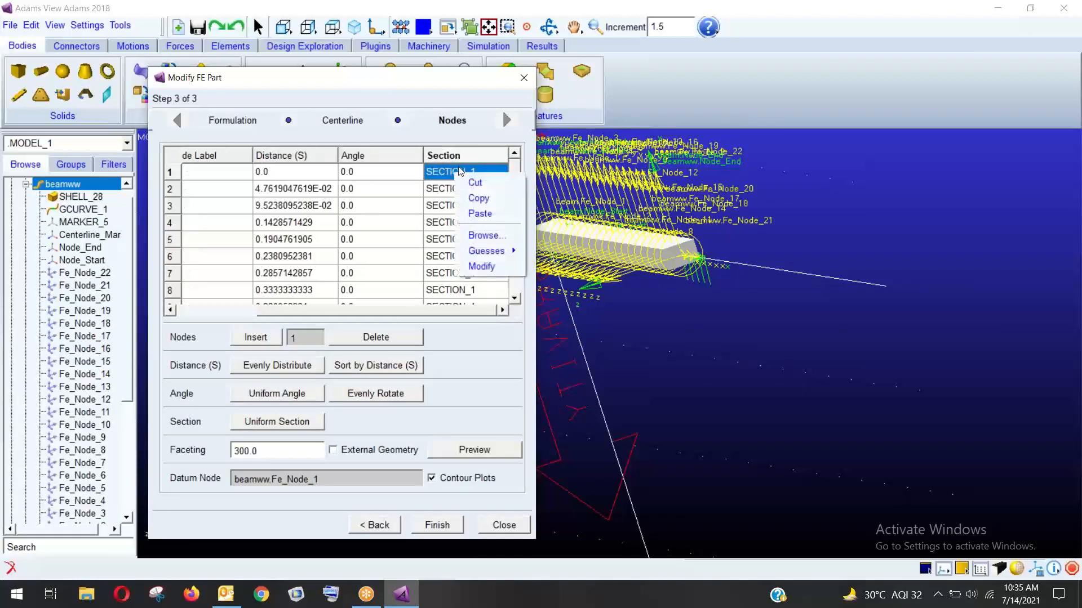
left_click(483, 268)
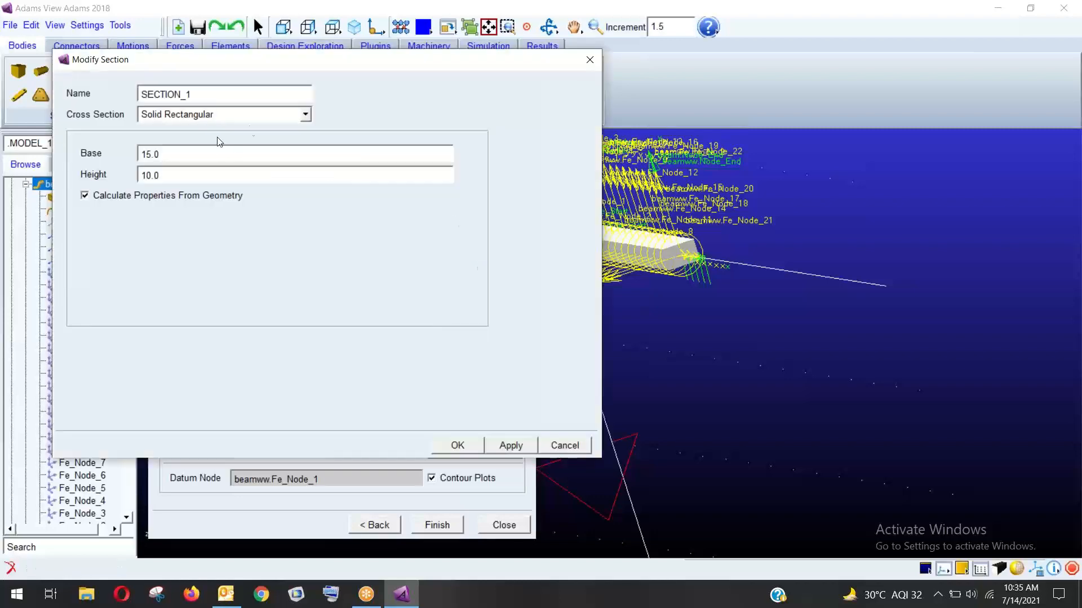
left_click(248, 113)
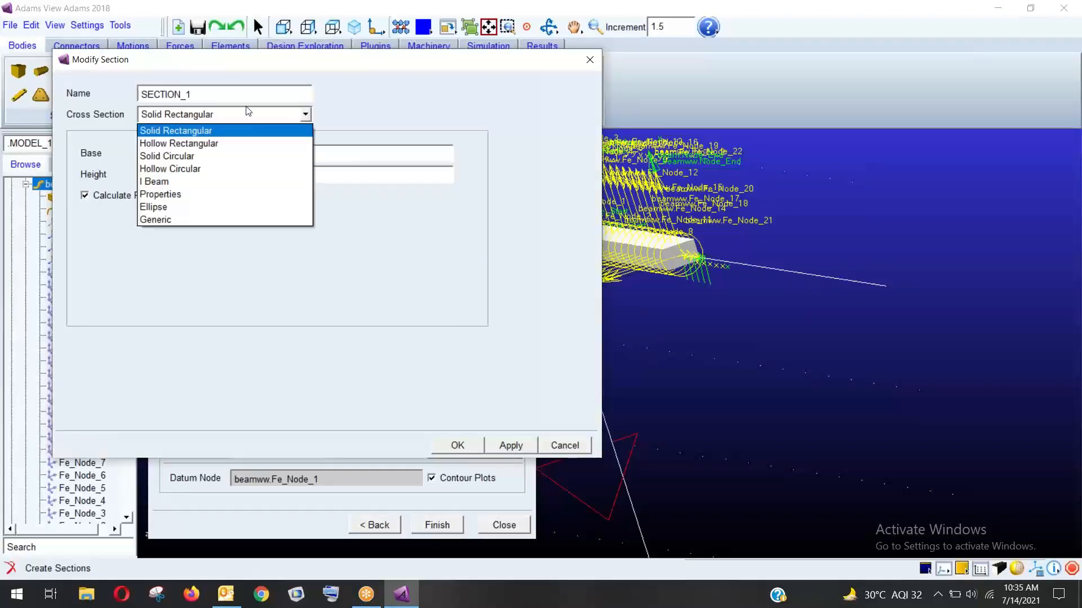
left_click(193, 220)
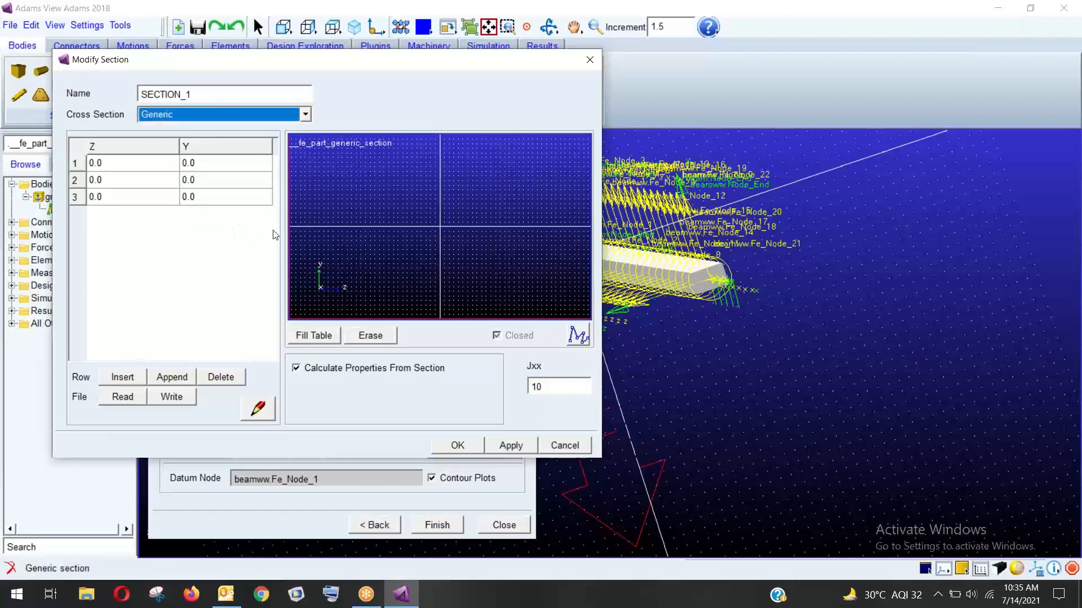
left_click_drag(346, 64, 368, 64)
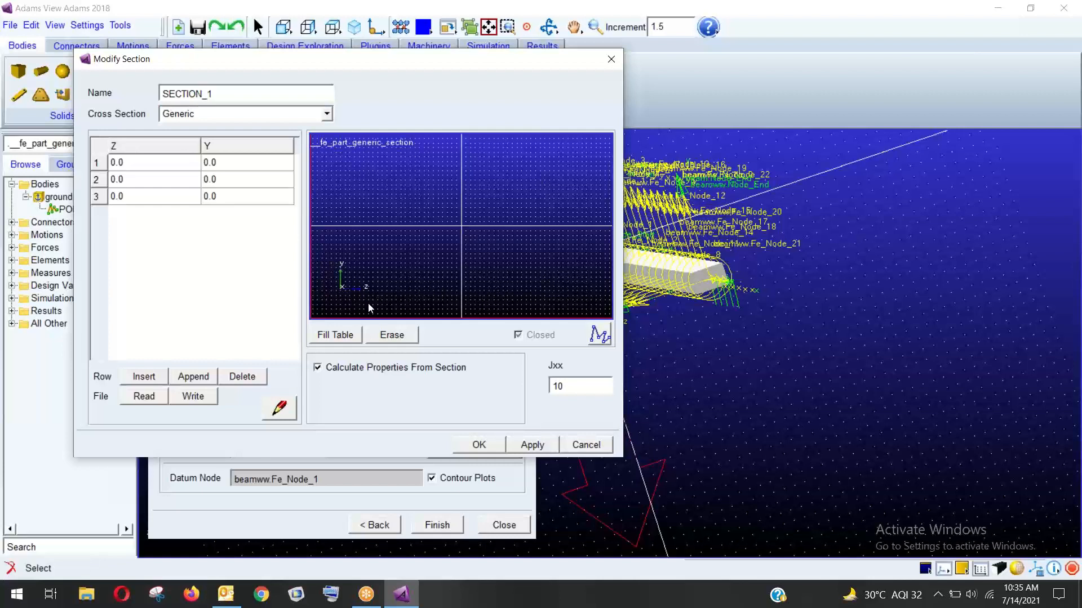
Try sketching a closed four-point polyline profile for the generic section and inserting a coordinate row, and cancel the section modification.
left_click(598, 338)
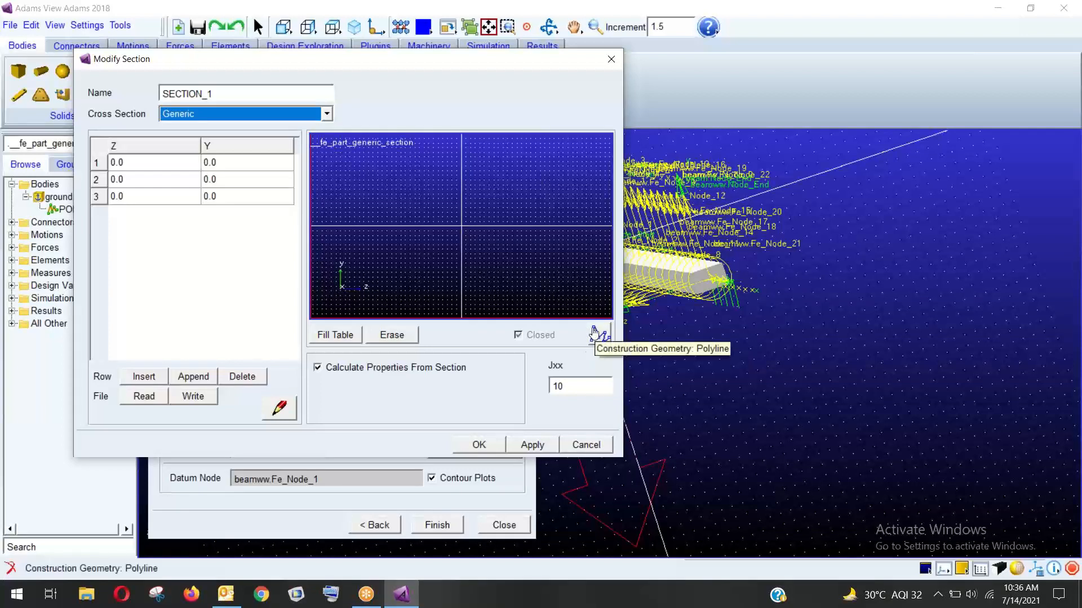
left_click(596, 334)
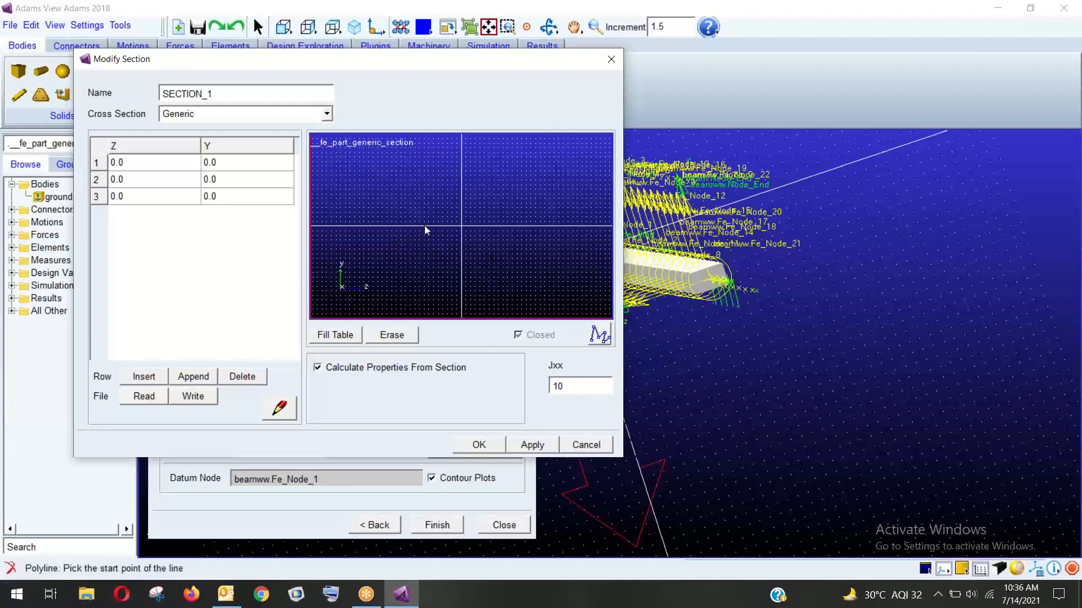
left_click(462, 227)
left_click(592, 334)
left_click(513, 225)
left_click(513, 194)
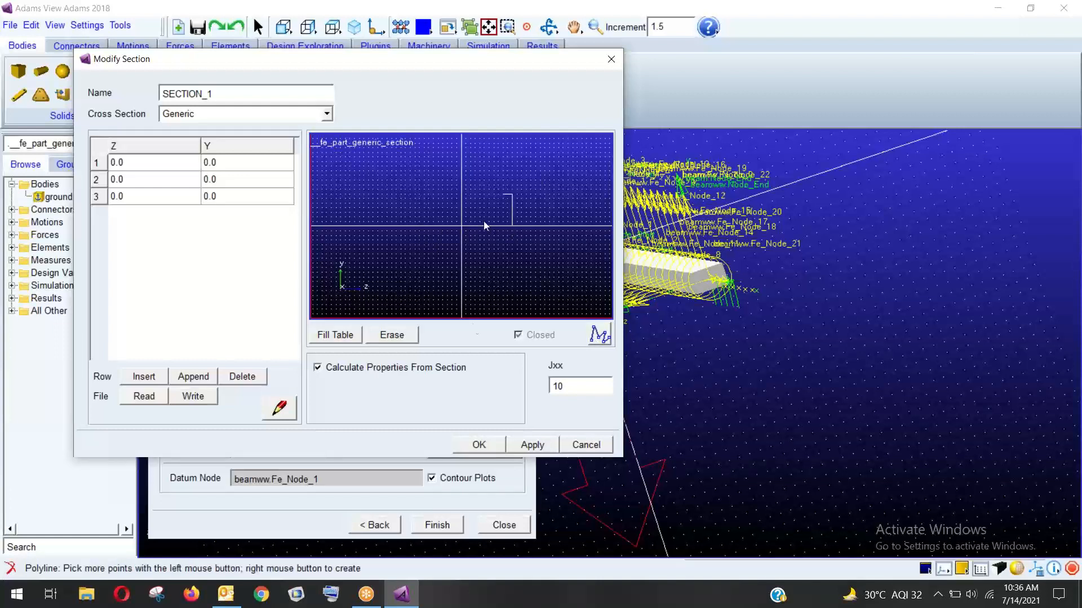
left_click(428, 200)
right_click(514, 232)
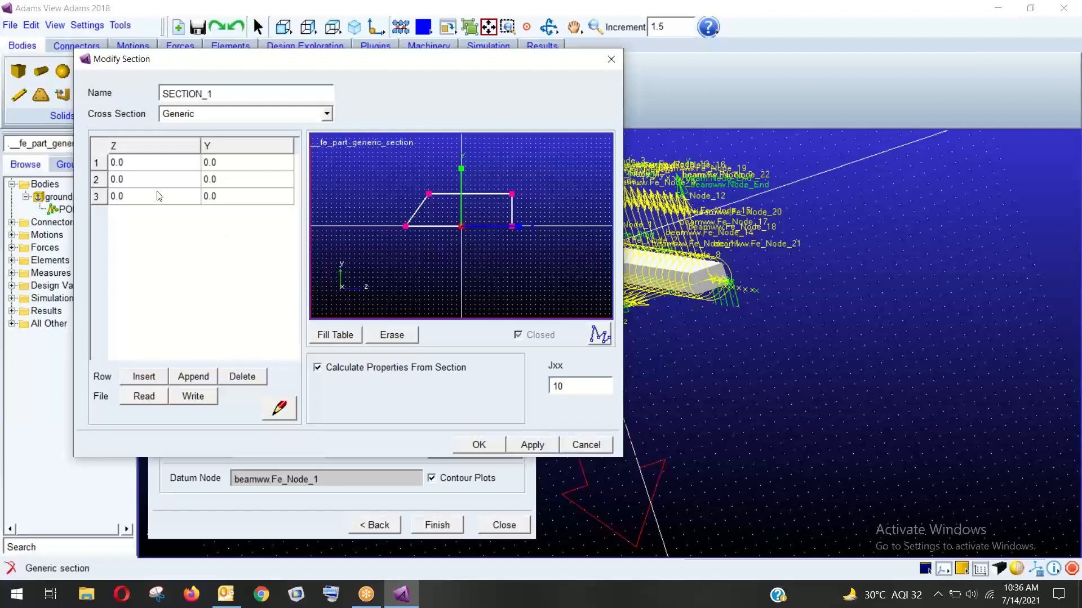
left_click(144, 378)
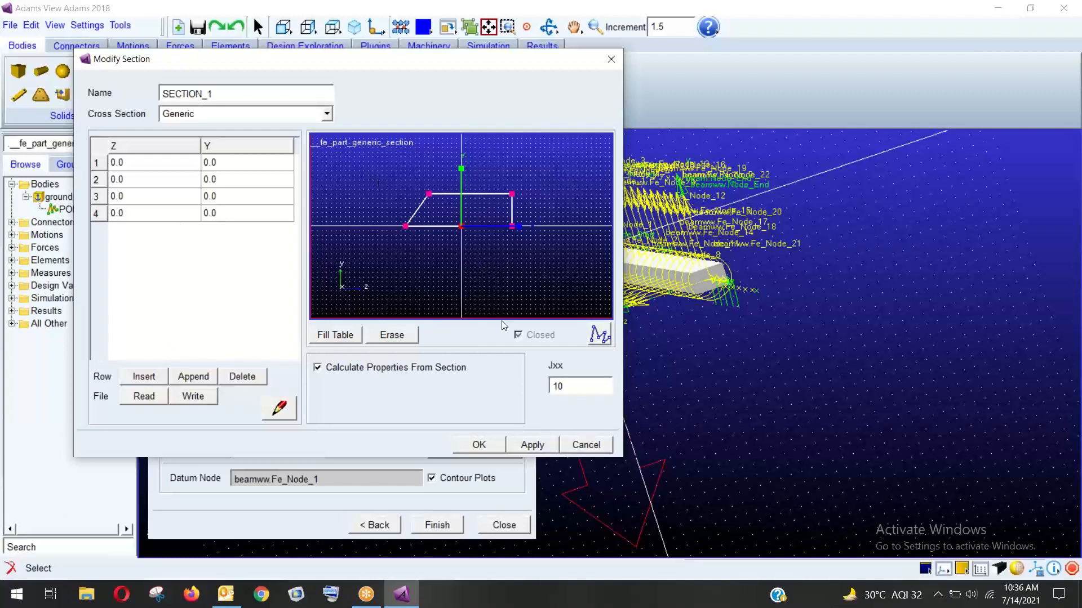
left_click(584, 448)
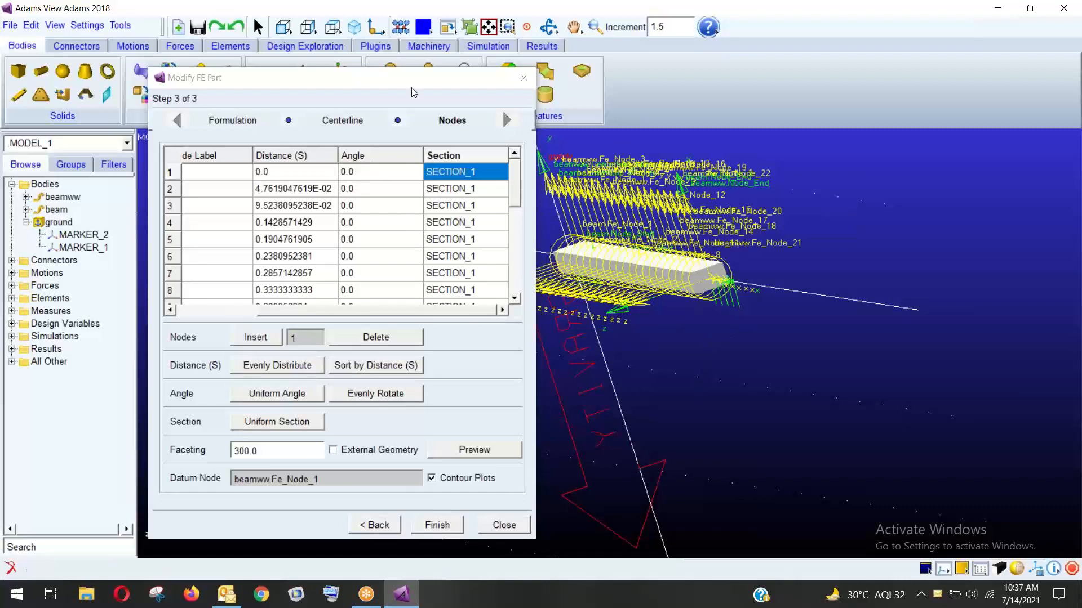
Set the angle of the last node, node 22, to 90 and evenly rotate the nodes from start to end.
left_click_drag(407, 82, 358, 82)
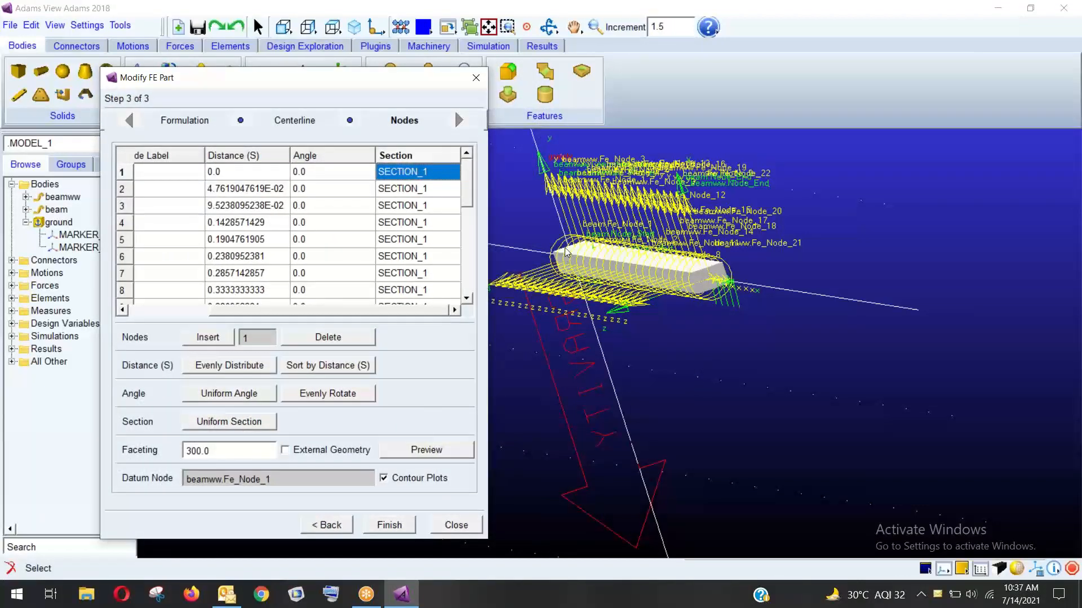
left_click(333, 178)
scroll(327, 254, "down", 5)
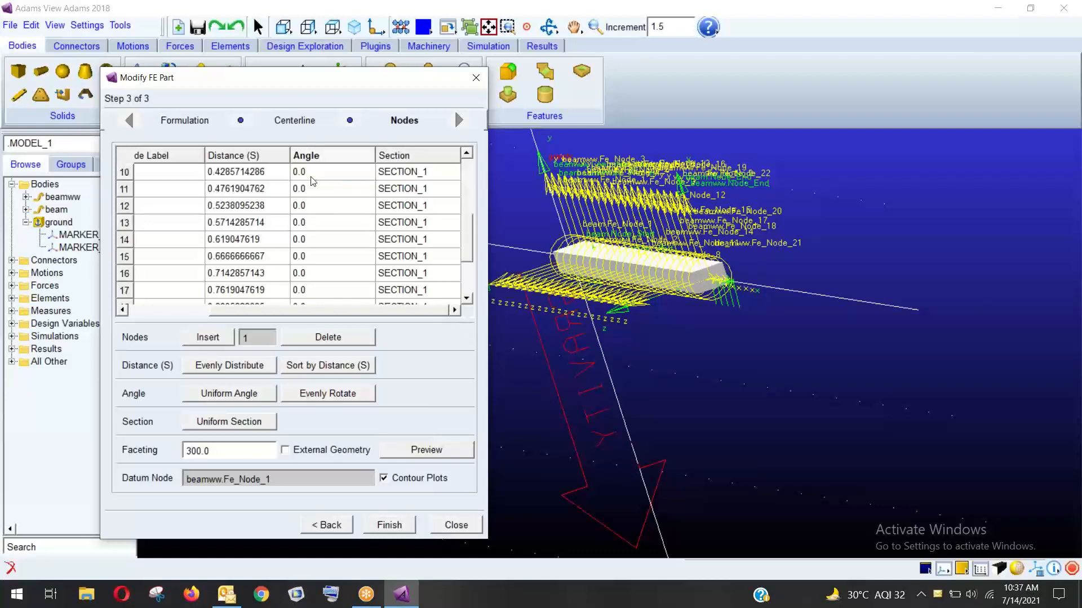
left_click(323, 298)
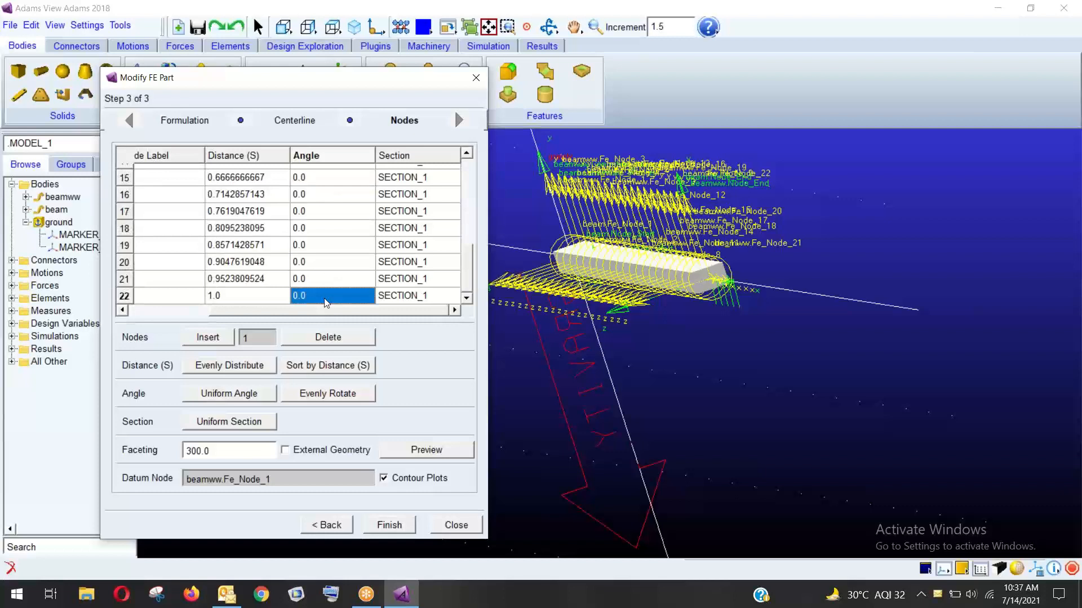
type("90")
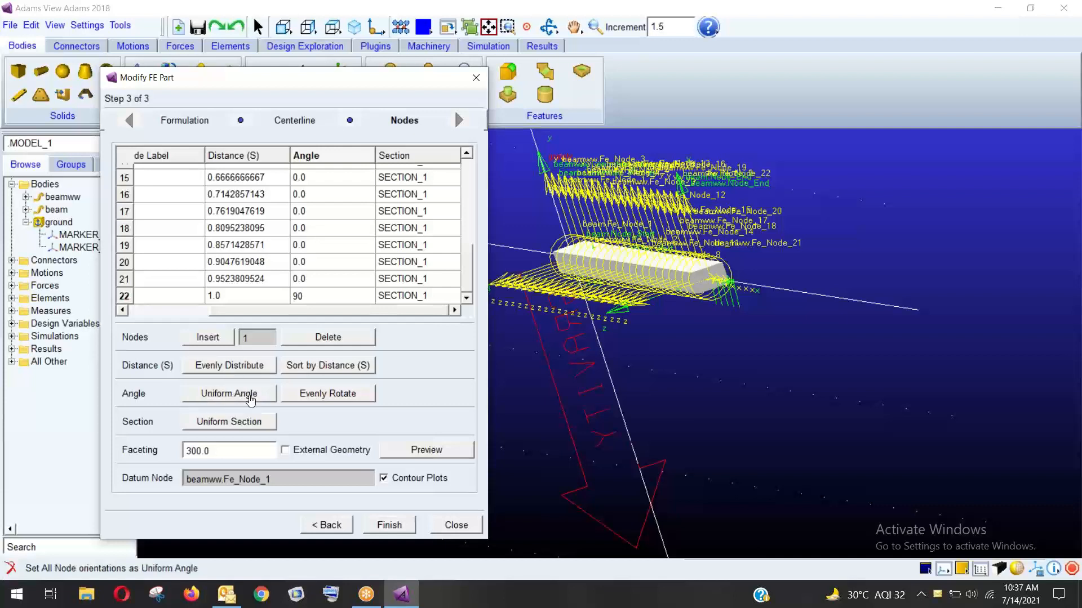
left_click(302, 396)
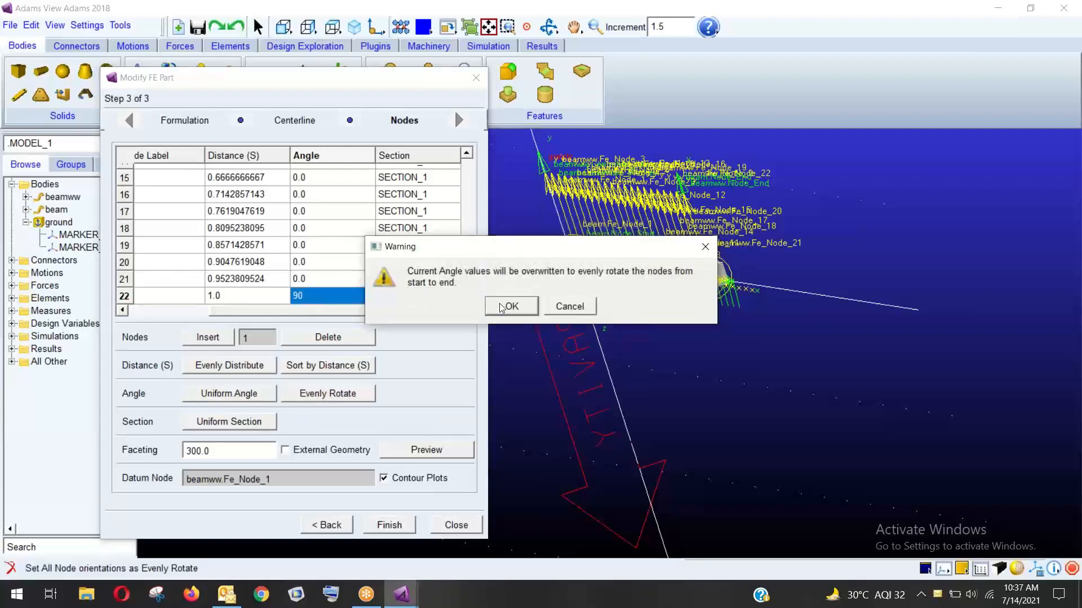
left_click(509, 306)
Check the distributed node angles, finish the FE part modification and examine the twisted beam from different view angles.
scroll(319, 231, "up", 5)
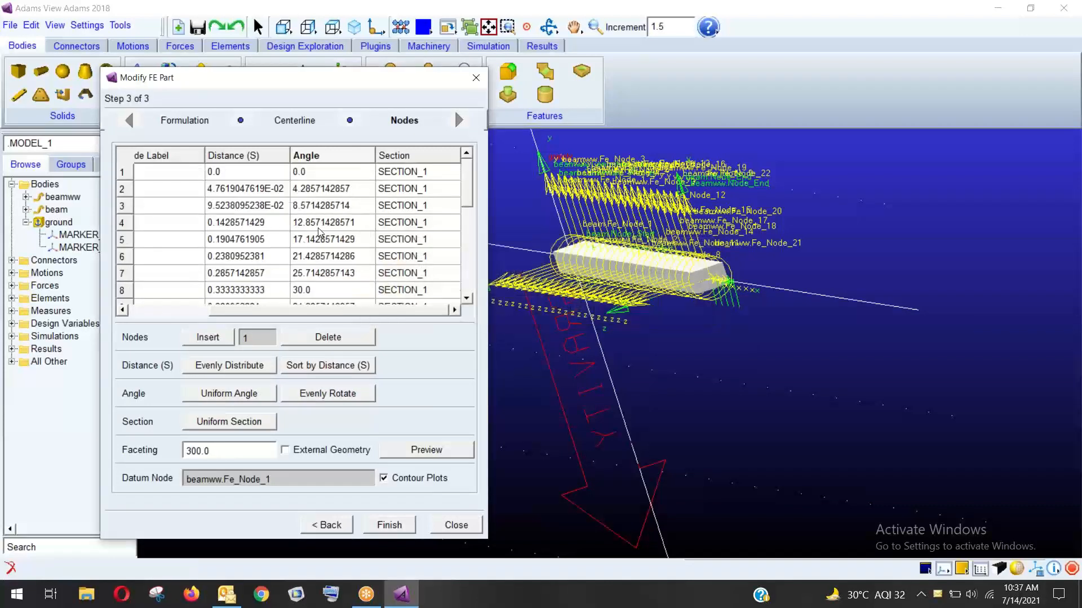
scroll(320, 244, "down", 5)
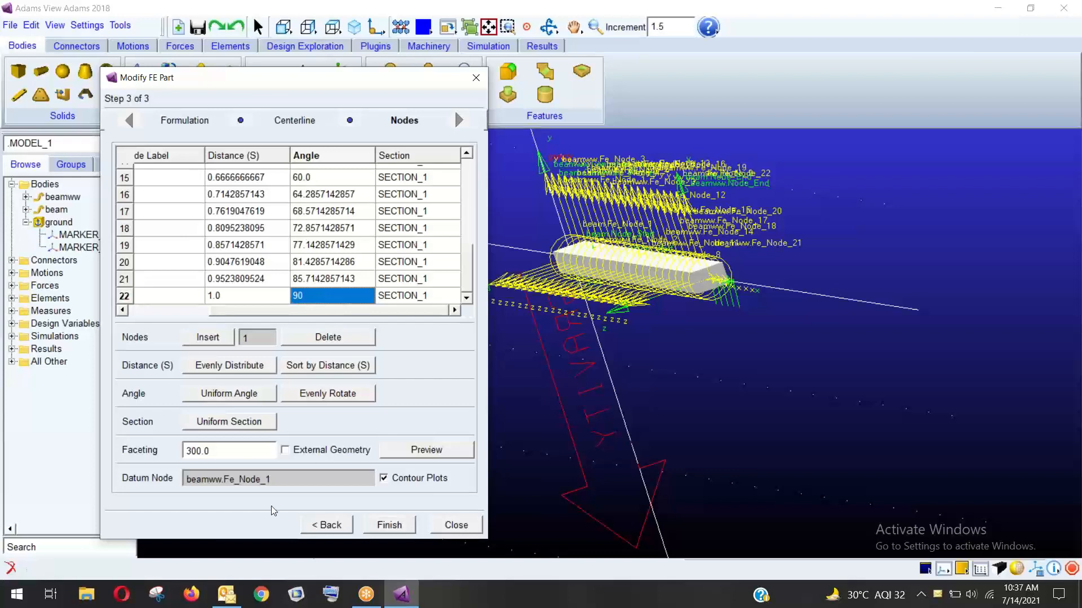
left_click(387, 526)
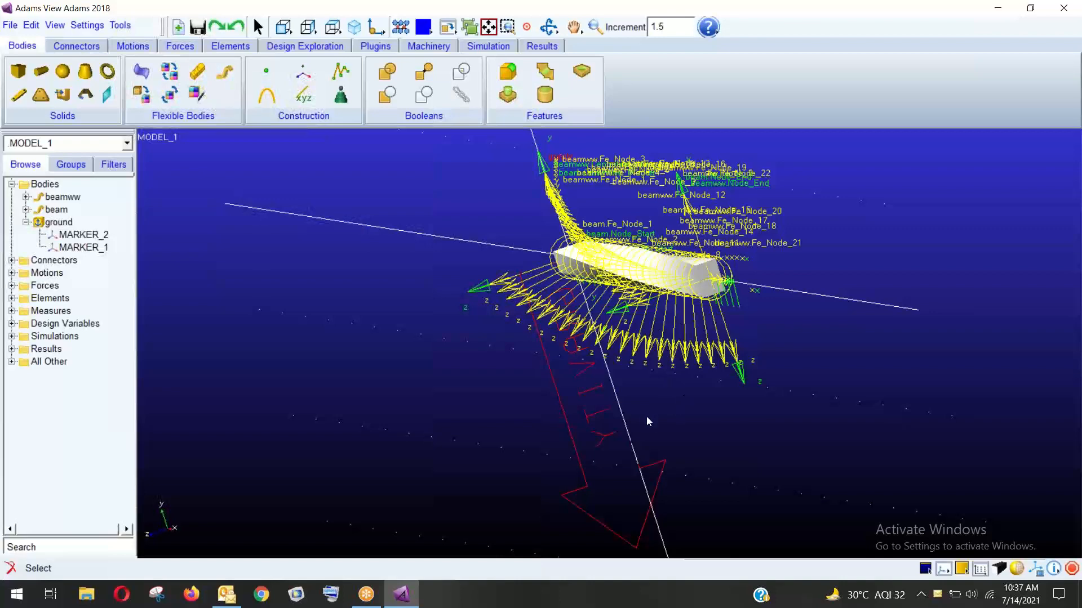
key("r")
left_click_drag(628, 405, 639, 379)
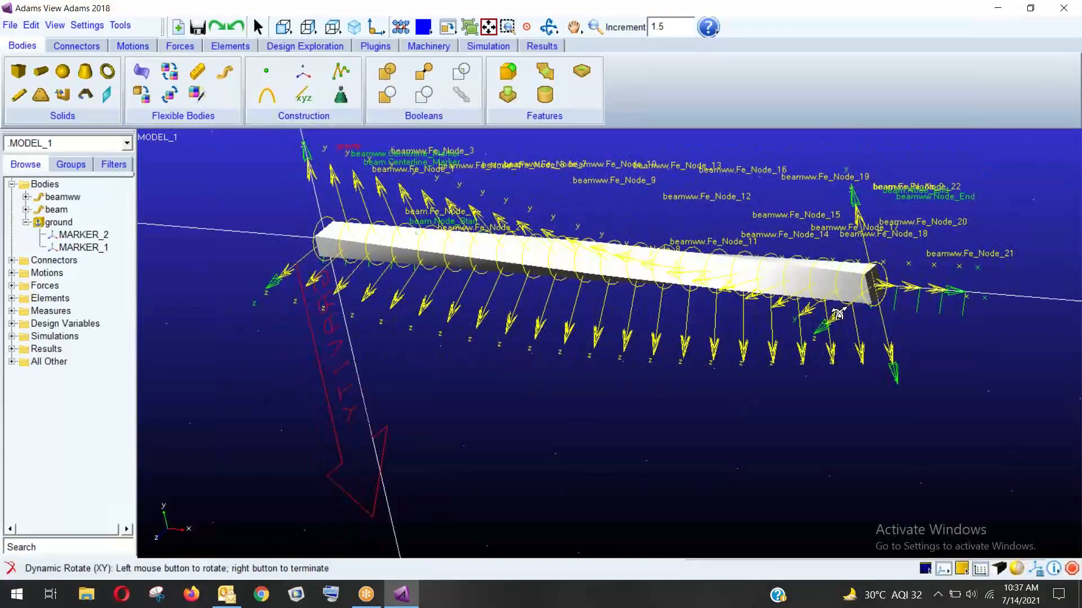
left_click_drag(534, 381, 495, 367)
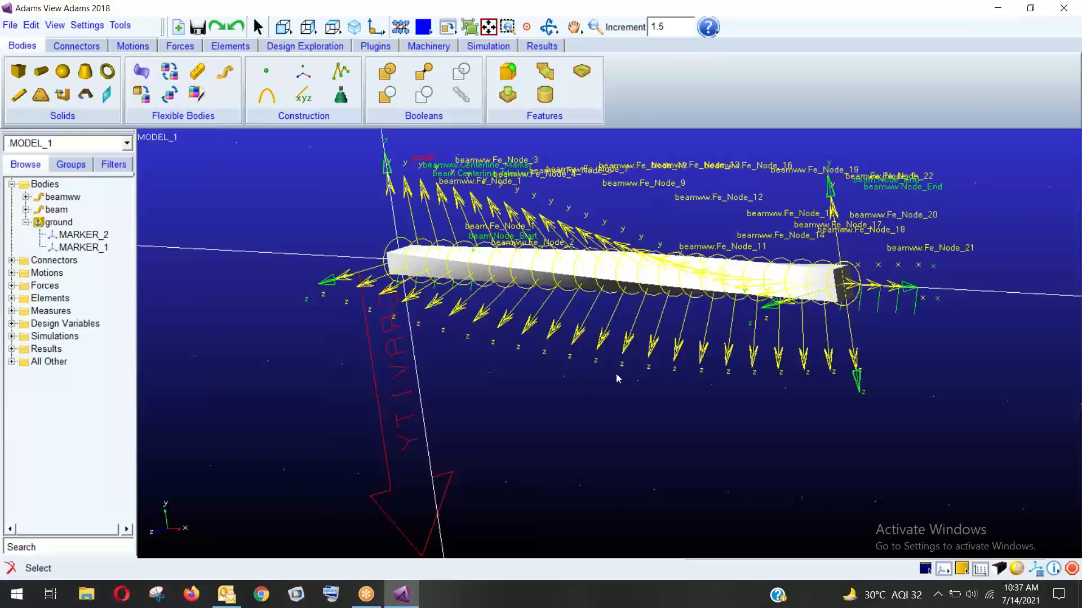
key("r")
mouse_move(611, 377)
left_mouse_down()
mouse_move(585, 386)
mouse_move(598, 383)
left_mouse_up()
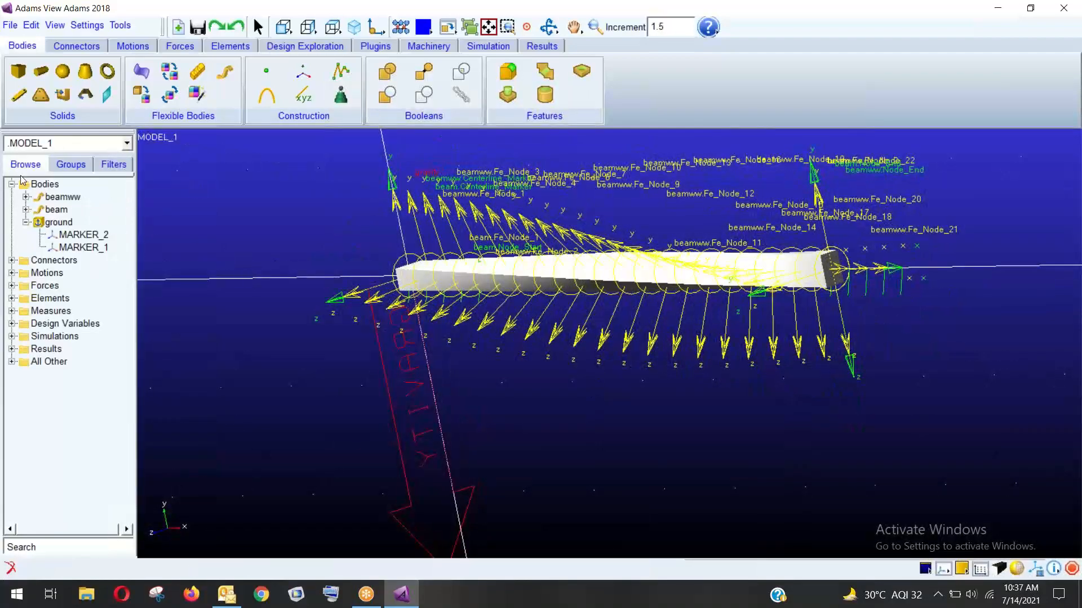
Reopen beamww's node table, set node 22's angle to 0, evenly rotate the nodes and finish the modification.
double_click(69, 198)
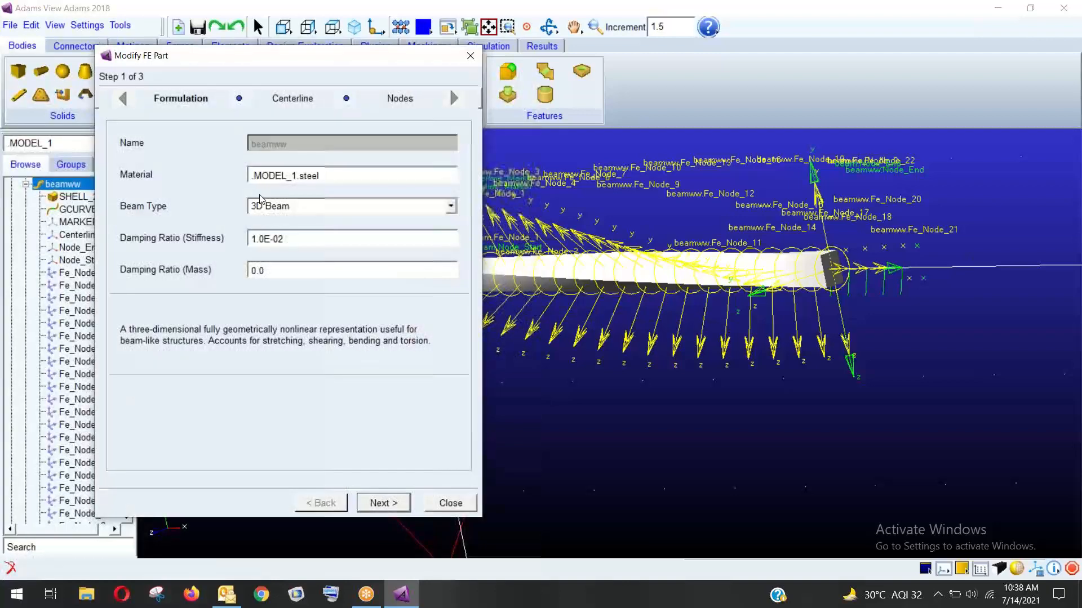
left_click(386, 501)
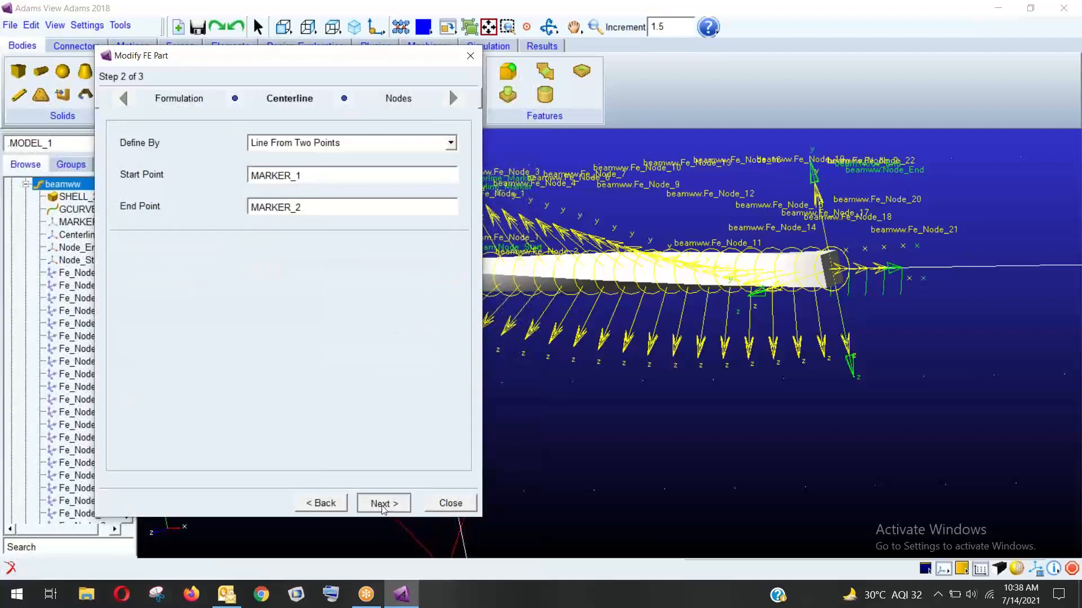
left_click(385, 499)
left_click(332, 156)
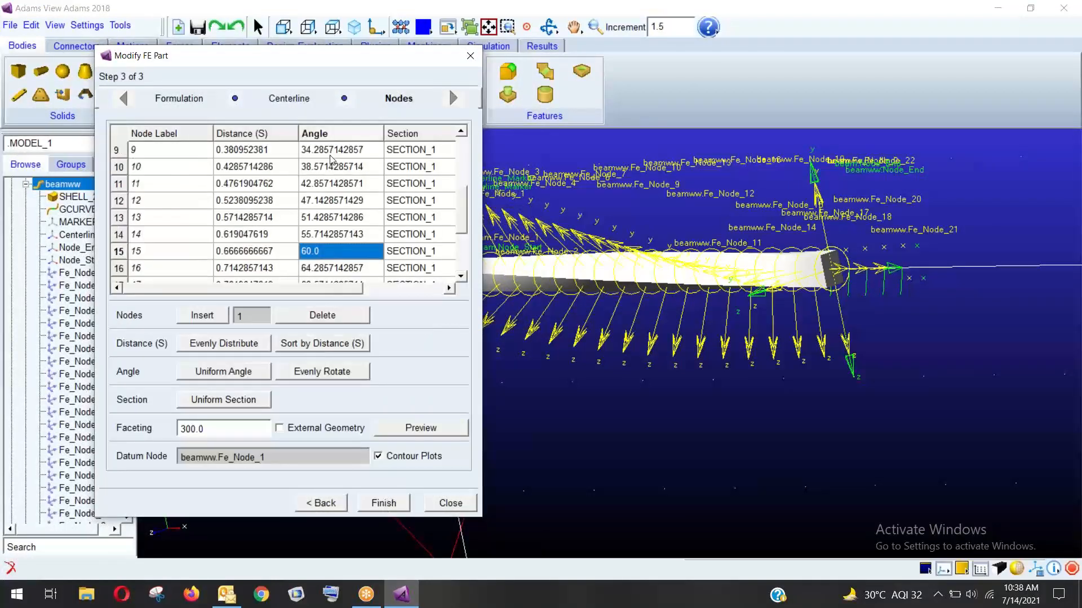
scroll(330, 158, "up", 5)
scroll(331, 156, "down", 5)
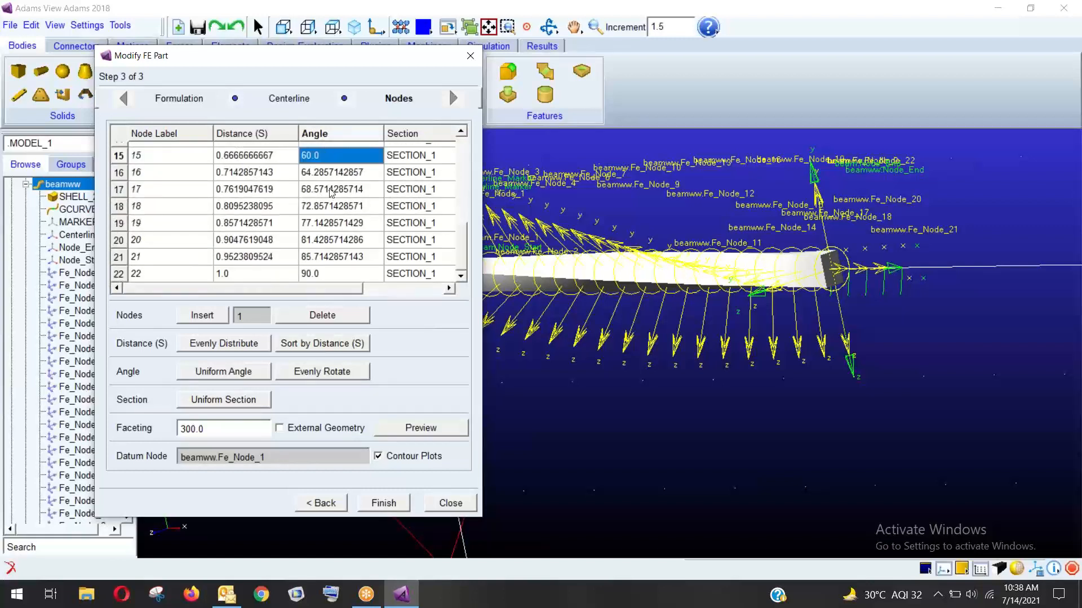
left_click(327, 271)
type("0")
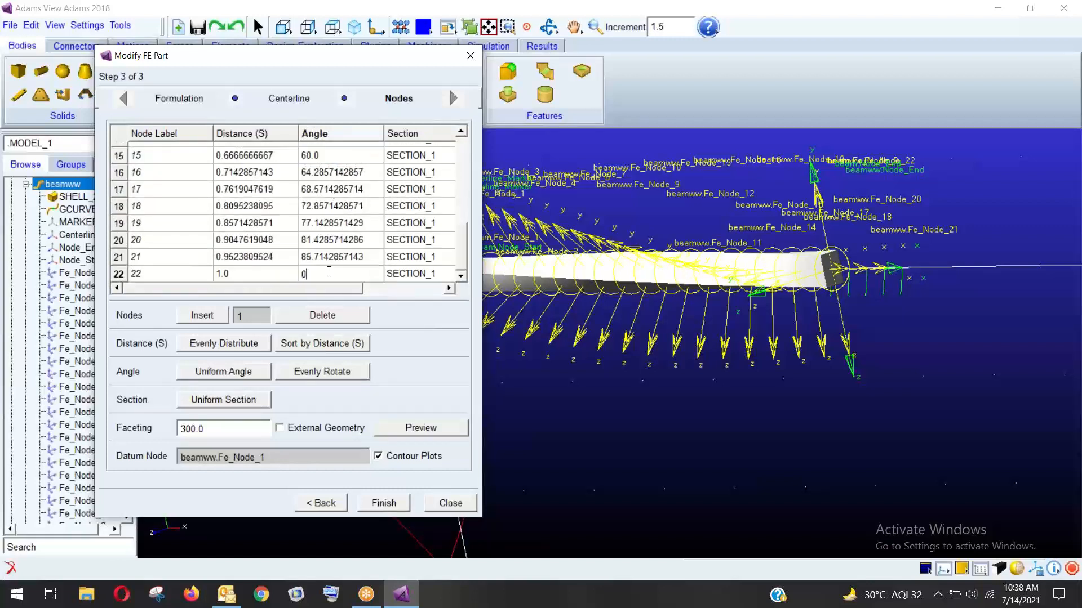
left_click(309, 374)
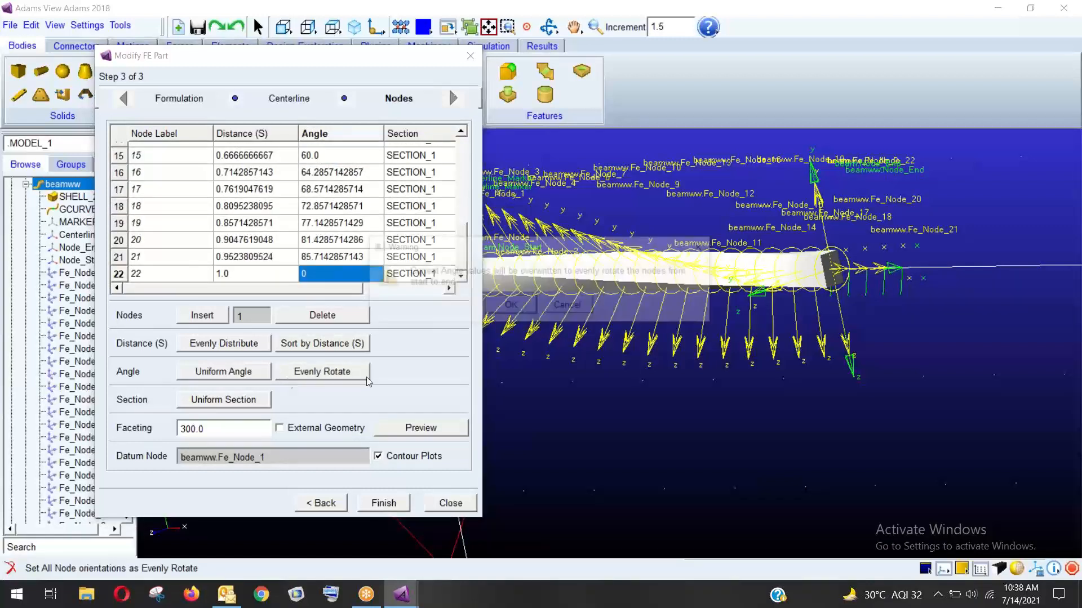
left_click(519, 306)
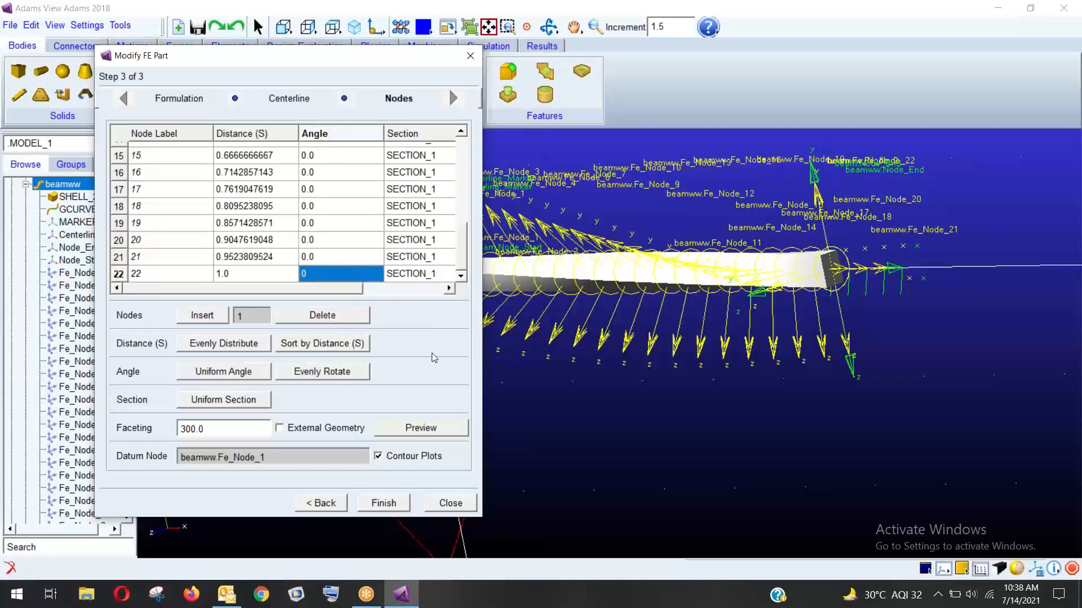
left_click(388, 503)
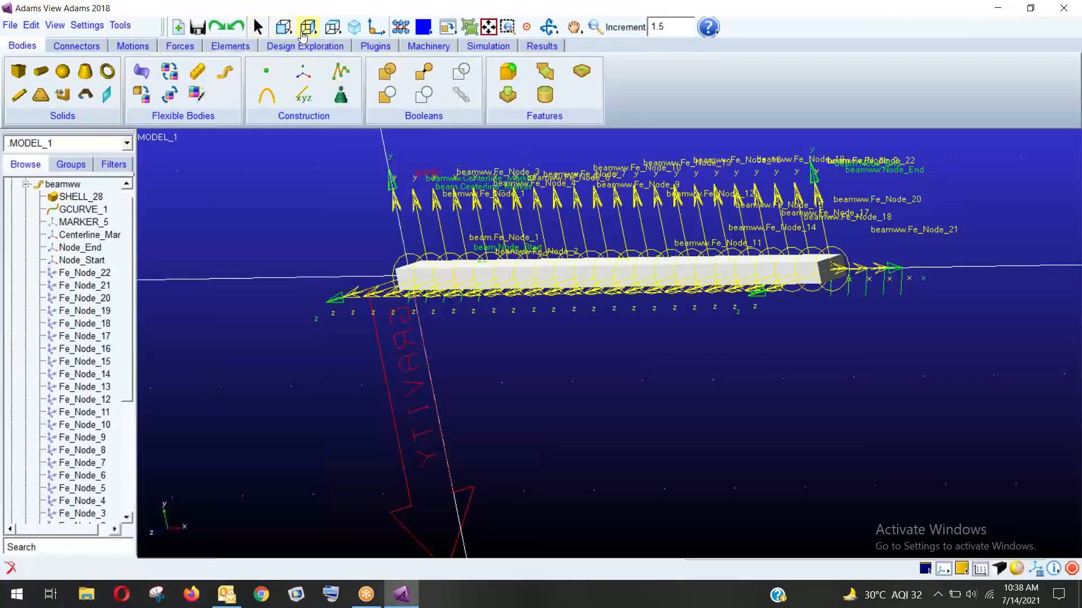
Create a fixed joint between the beam and ground at the beam's start point, with two bodies, one location, normal to grid.
left_click(284, 27)
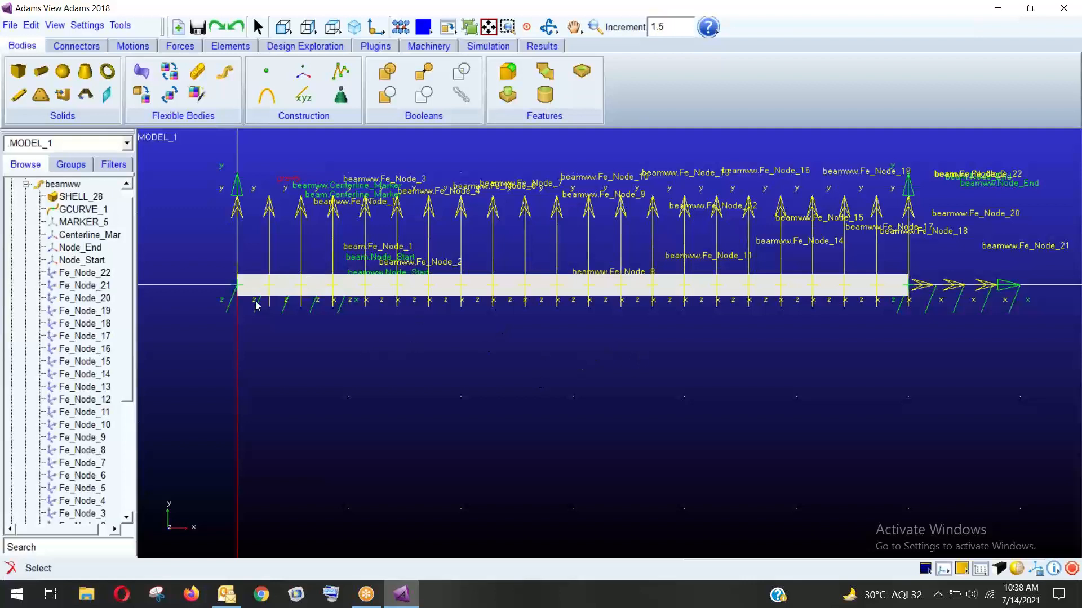
left_click(76, 46)
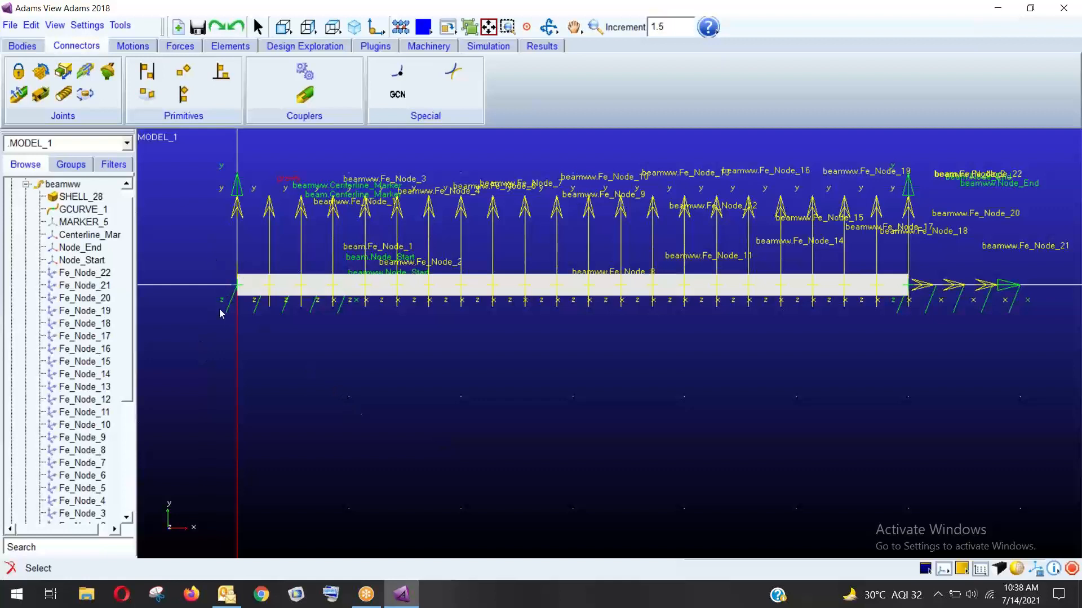
left_click(18, 73)
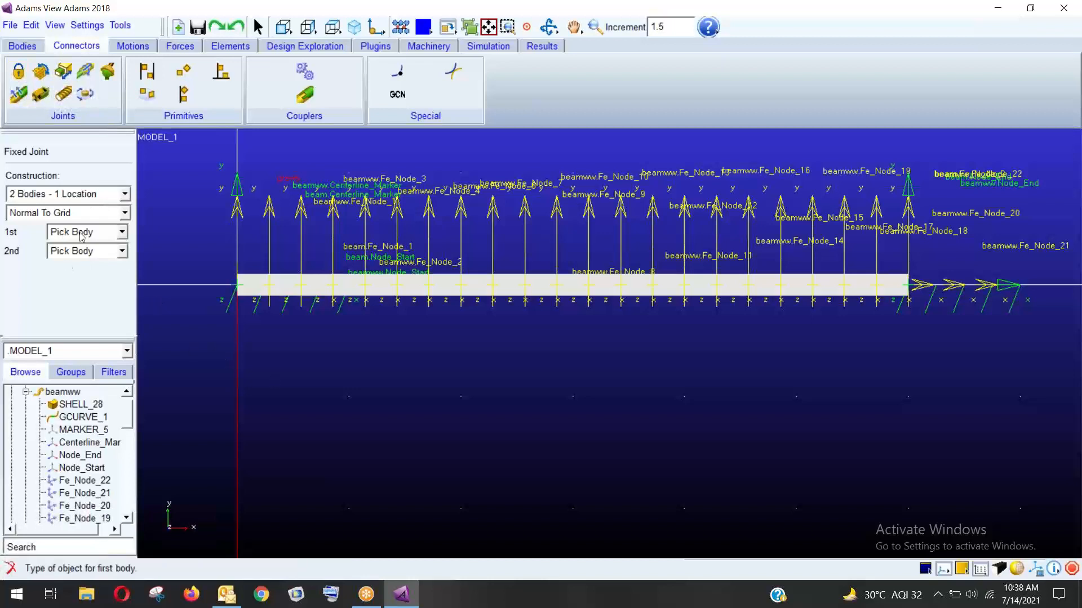
left_click(253, 291)
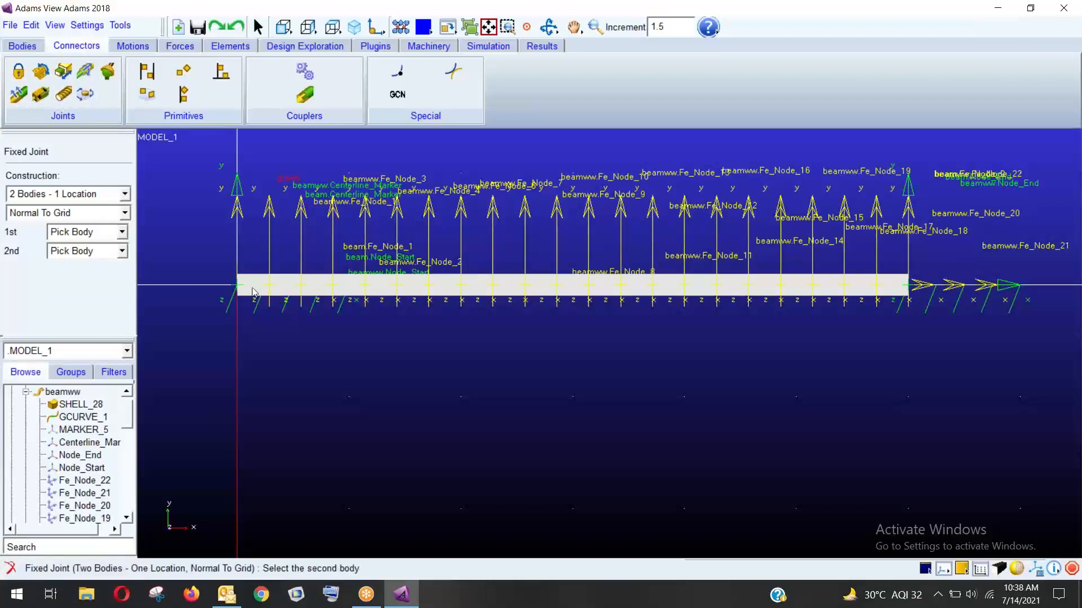
left_click(254, 327)
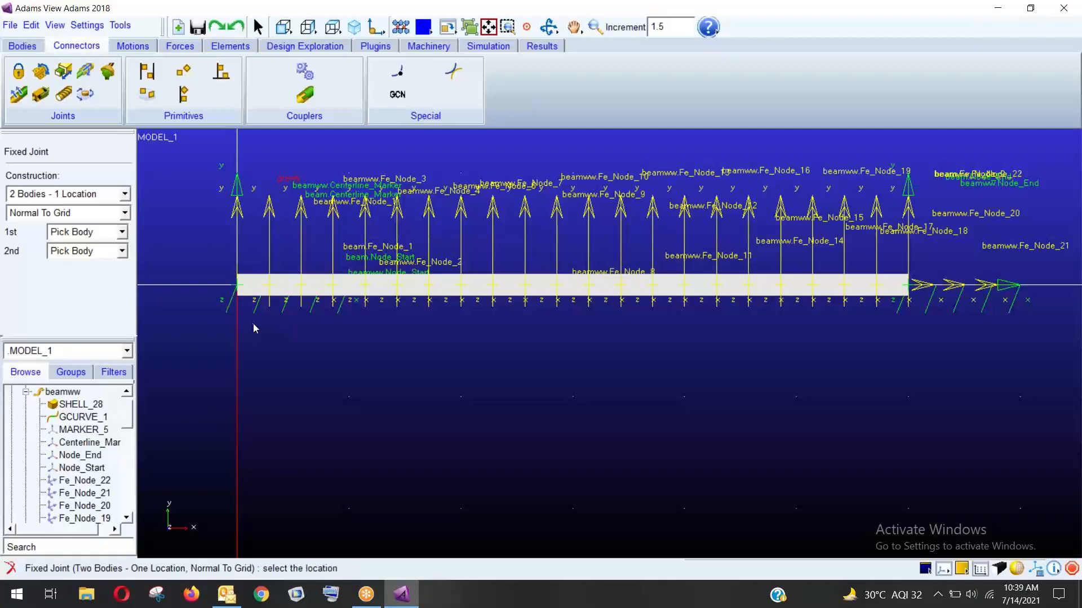
left_click(238, 289)
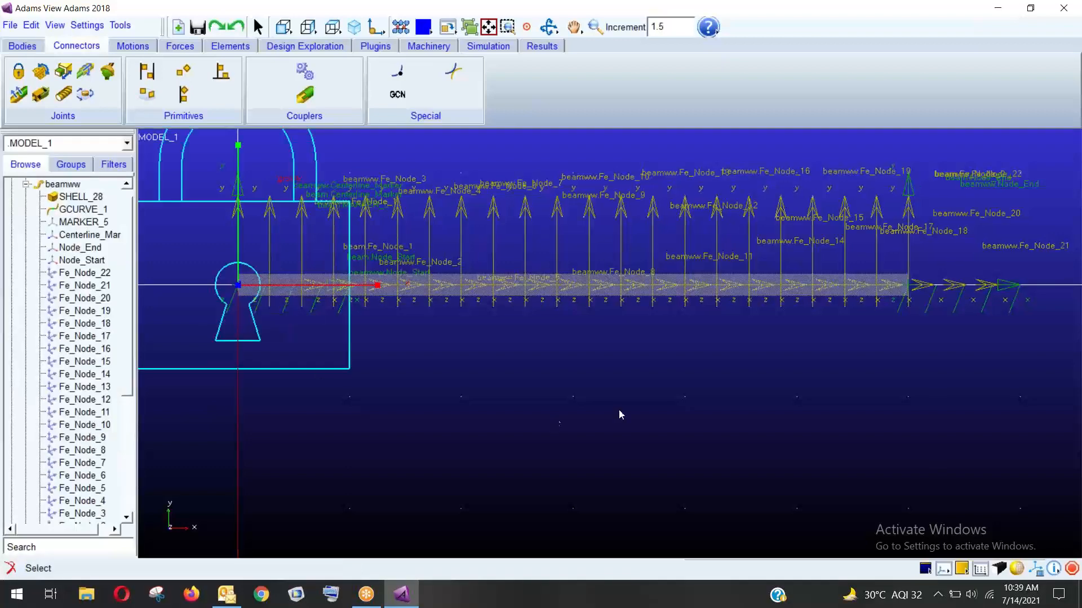
Show the beam in isometric view and set the working grid orientation to Global YZ.
left_click(354, 26)
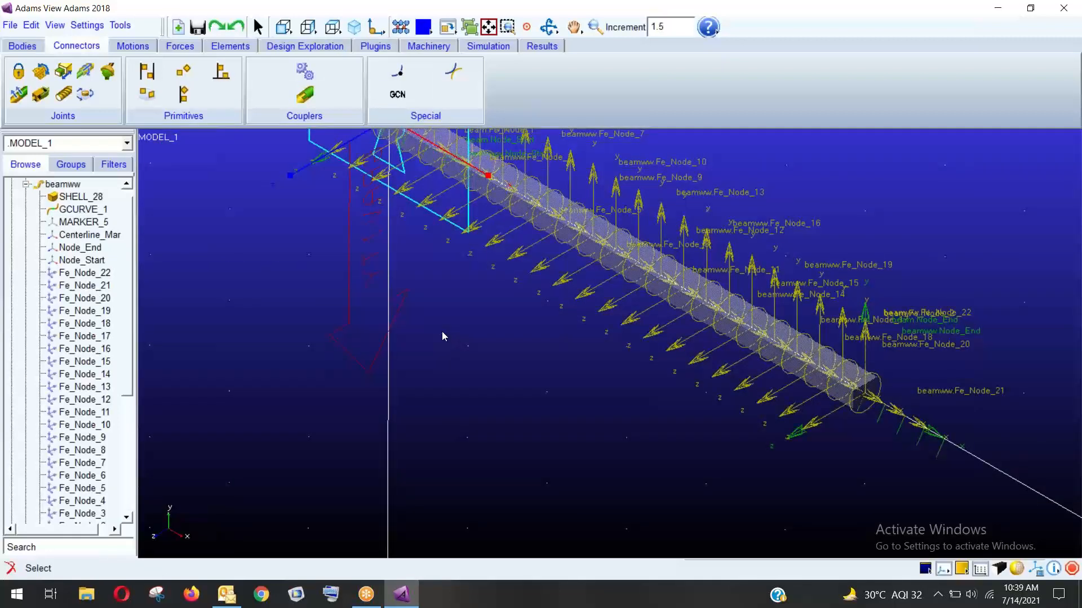
key("z")
left_click_drag(437, 310, 447, 350)
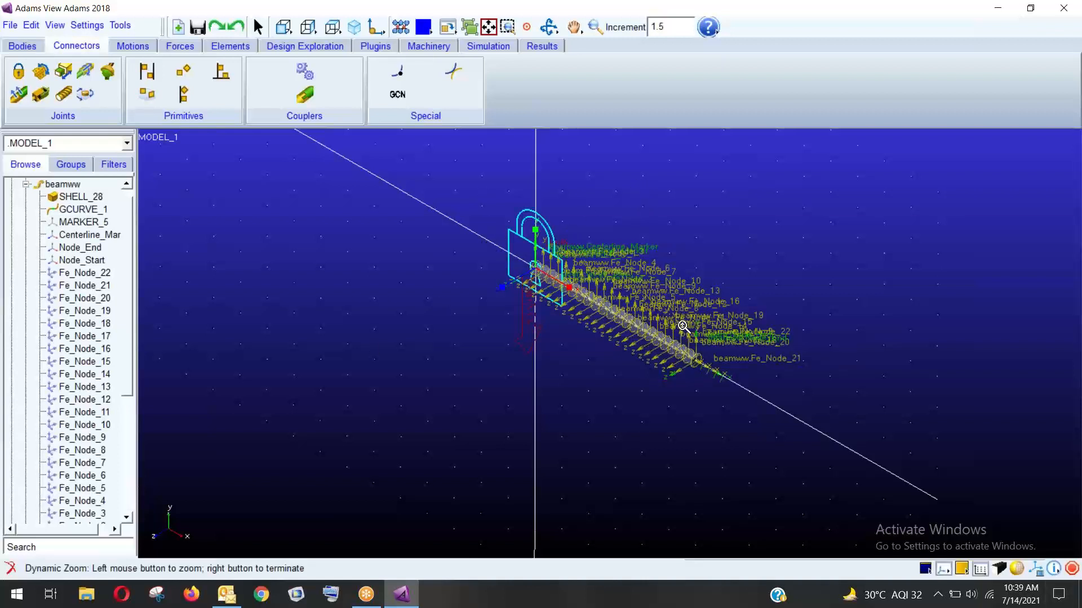
left_click(87, 25)
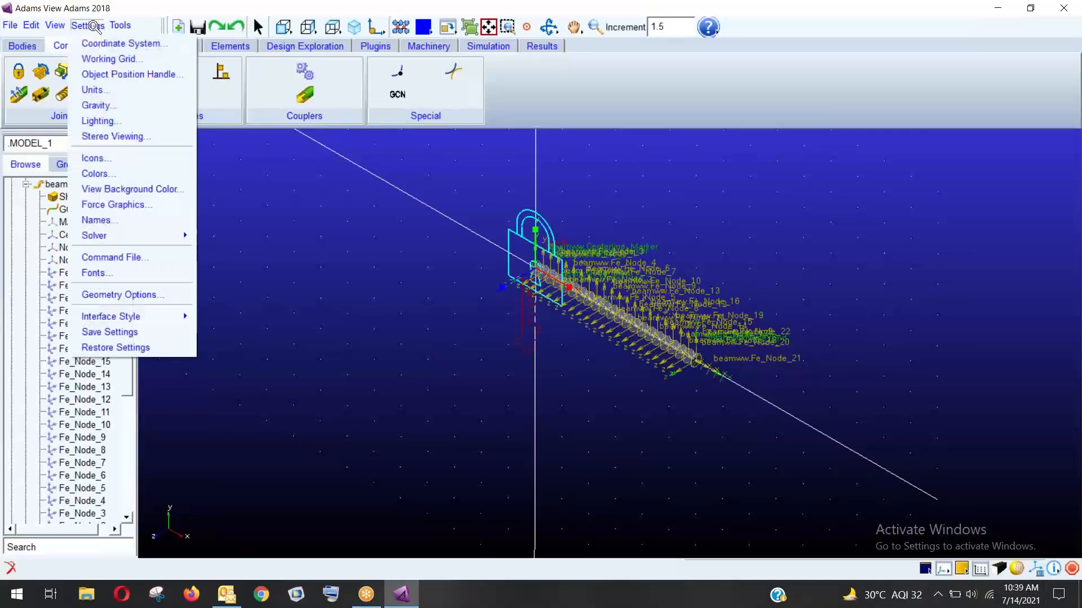
left_click(108, 59)
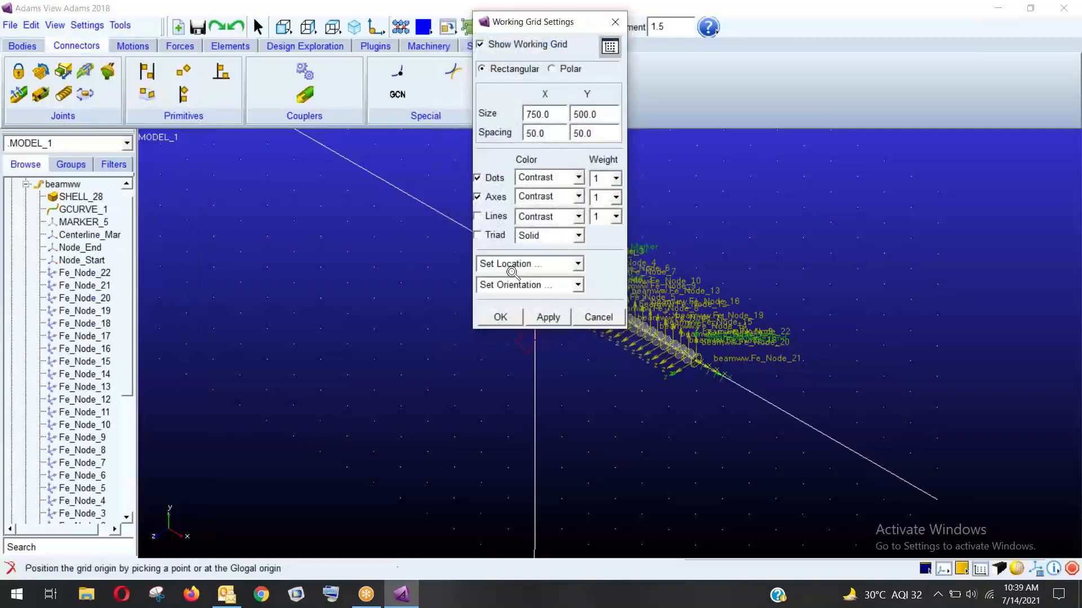
left_click(542, 286)
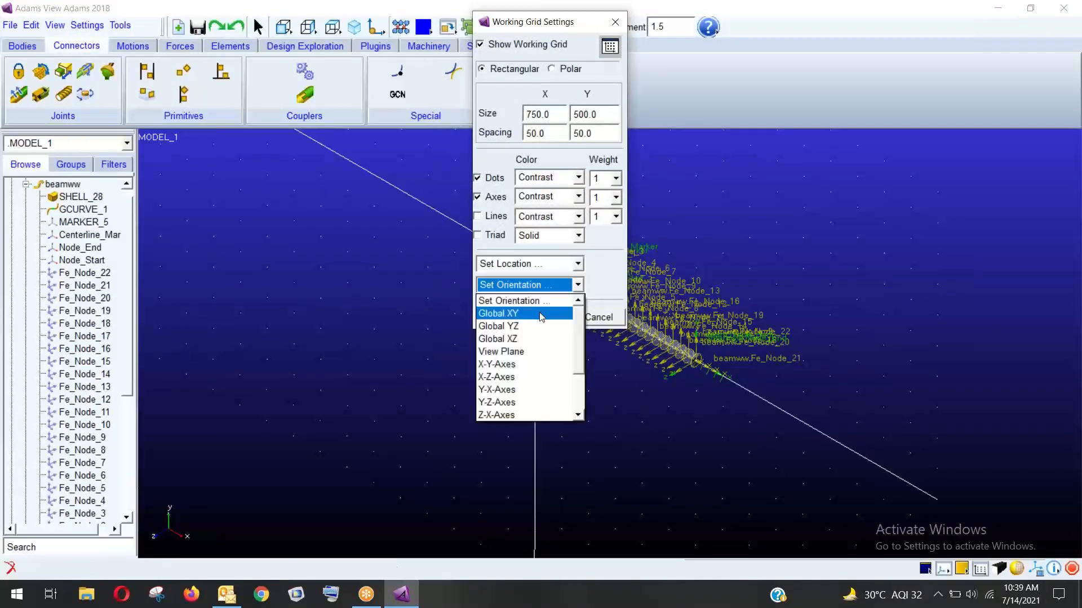
left_click(544, 332)
left_click(503, 318)
key("z")
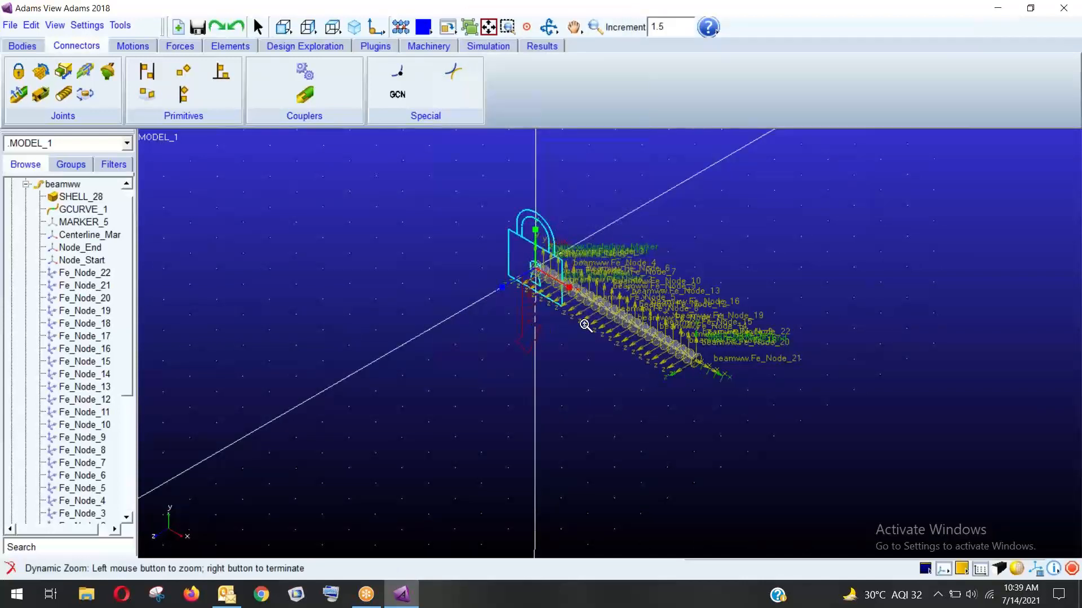
Create a constant, space-fixed force on FE part beam at the end marker MARKER_2, directed along MARKER_2.Y.
scroll(128, 248, "up", 1)
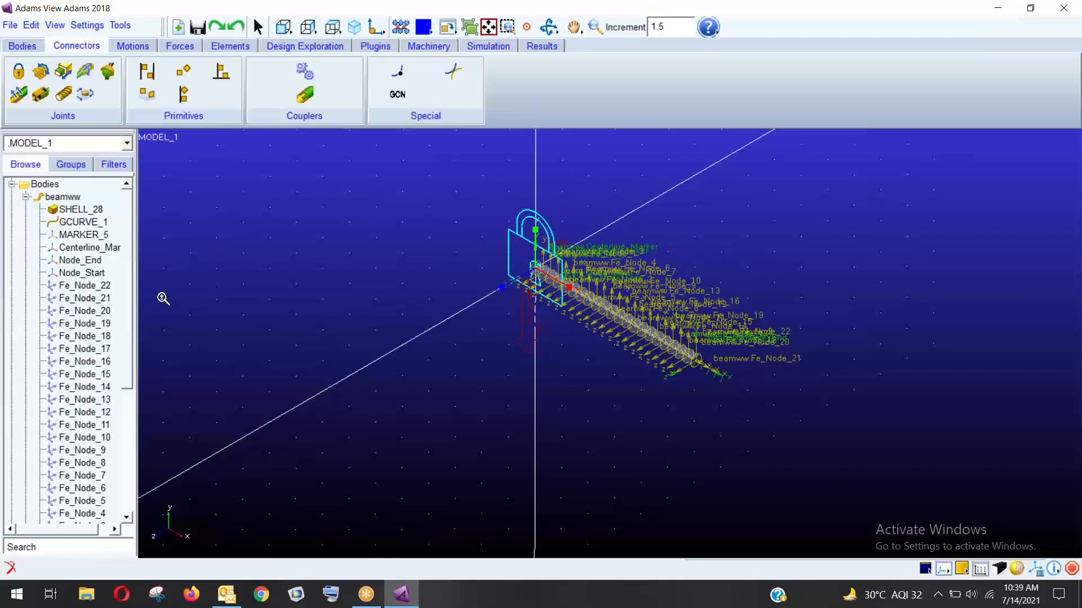
left_click(11, 184)
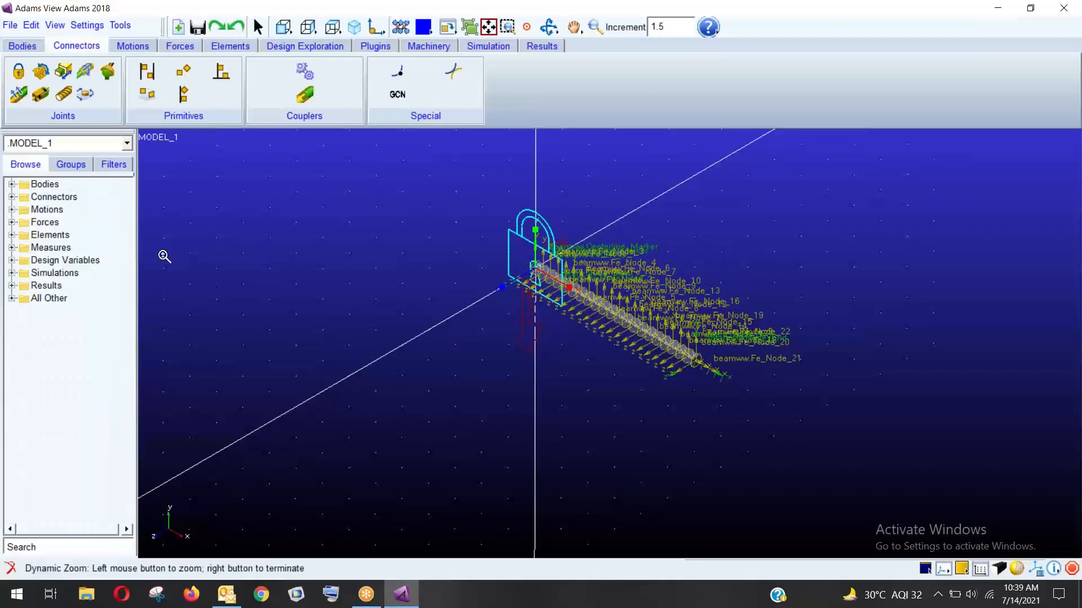
left_click(385, 247)
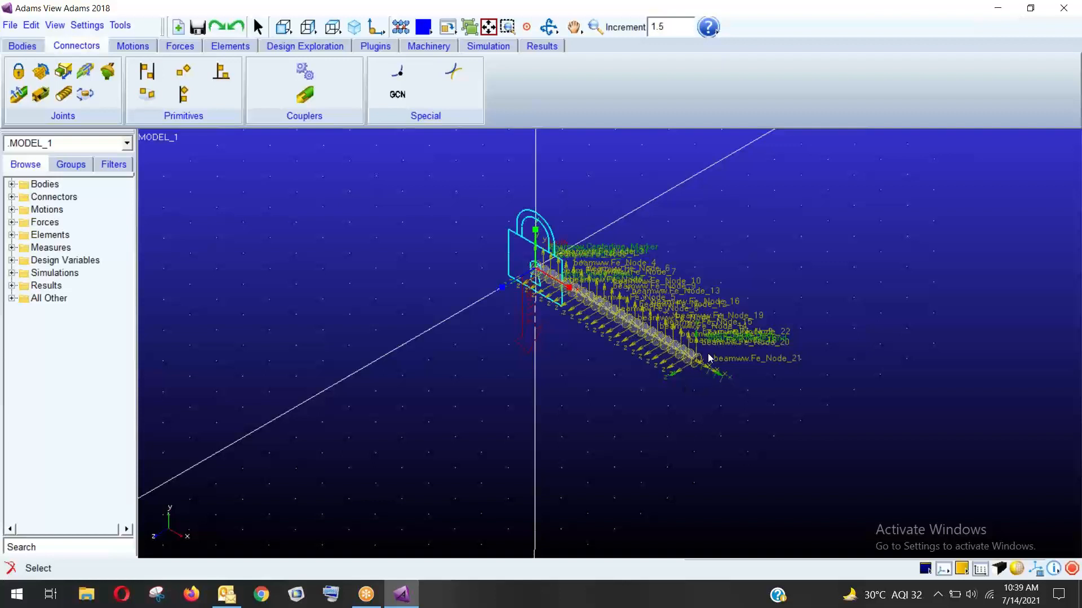
left_click(168, 49)
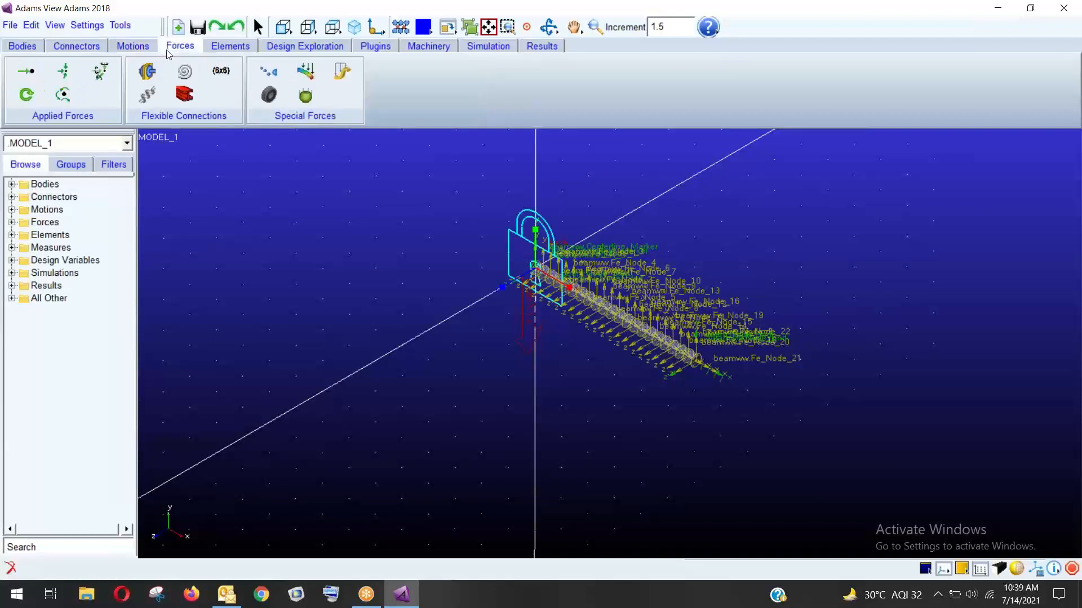
left_click(25, 71)
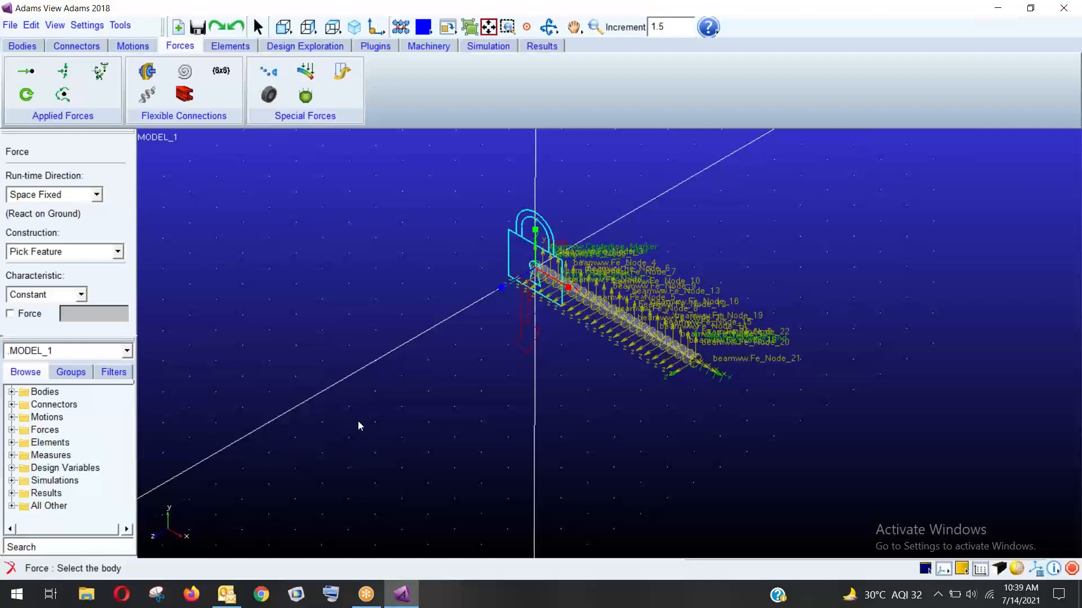
left_click(689, 361)
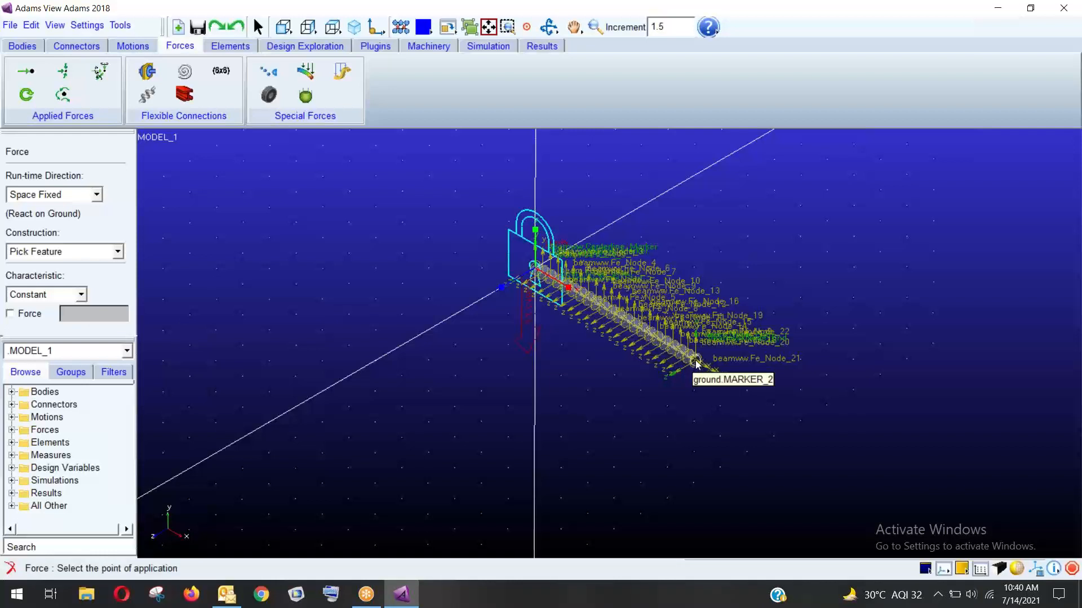
left_click(696, 362)
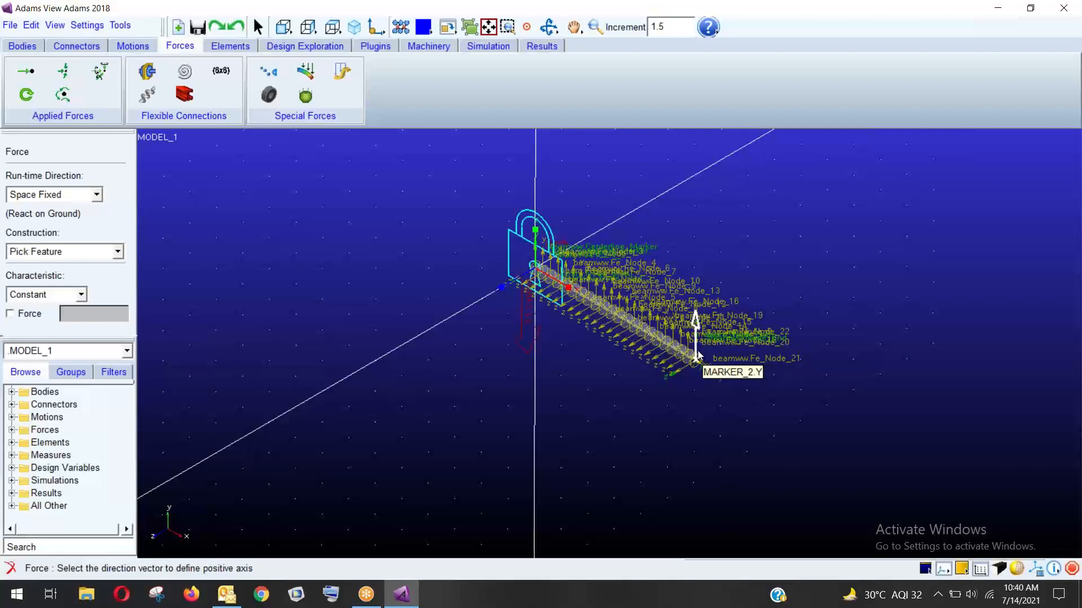
left_click(697, 355)
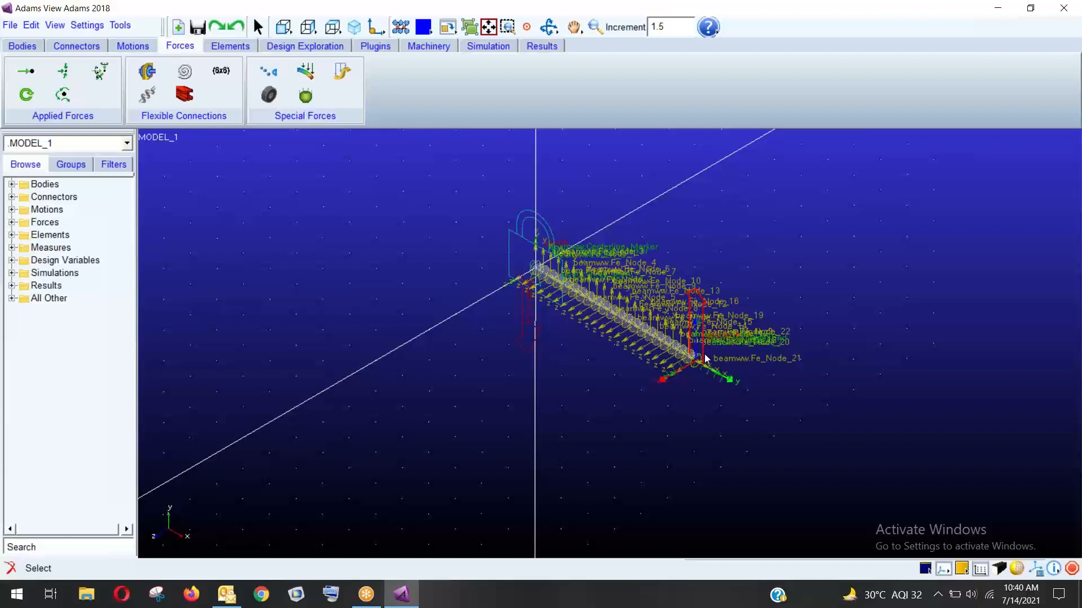
Modify force SFORCE_1, keeping it defined by a function, and set the function value to -1000.
left_click(12, 222)
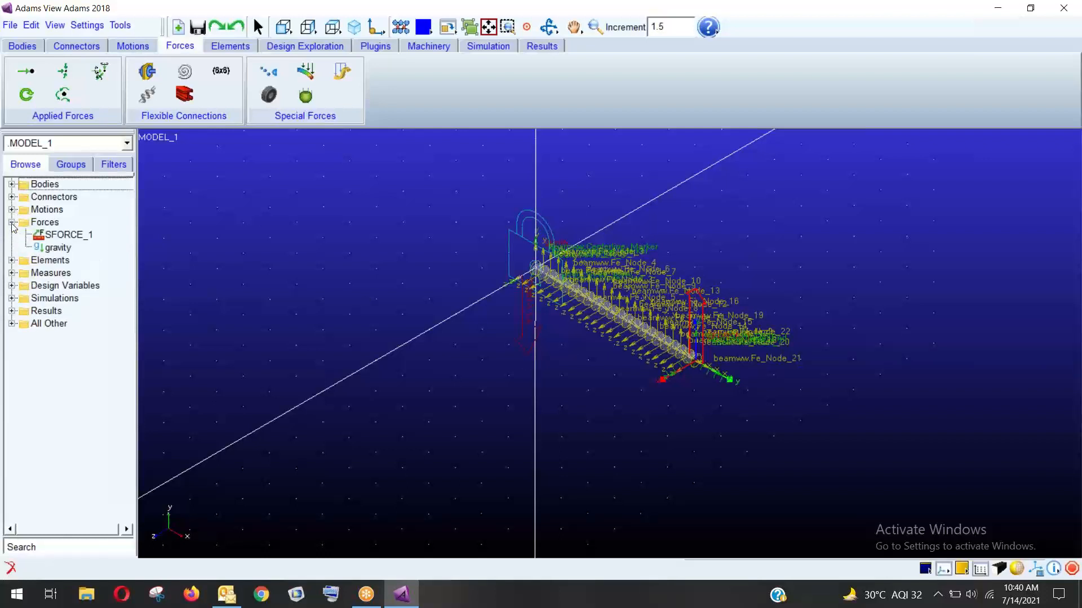
right_click(48, 237)
left_click(68, 242)
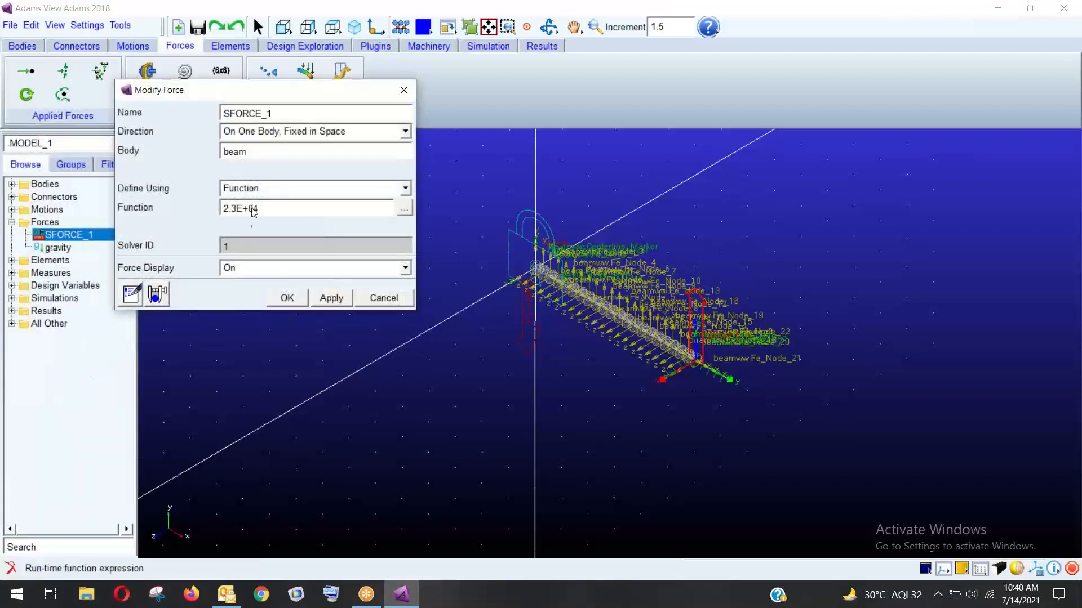
left_click(385, 193)
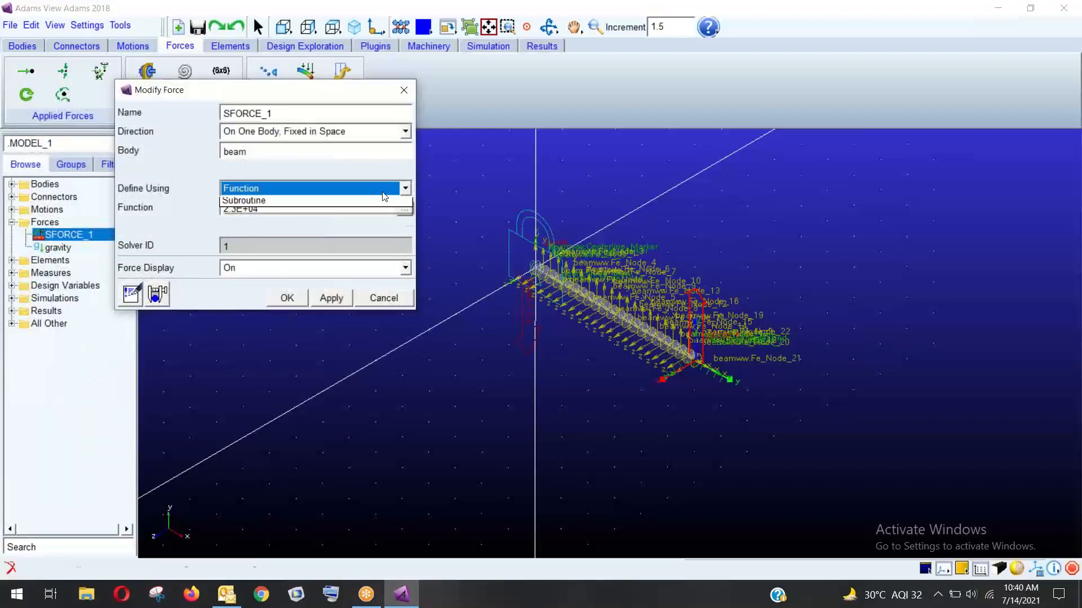
left_click(361, 189)
left_click_drag(283, 208, 200, 209)
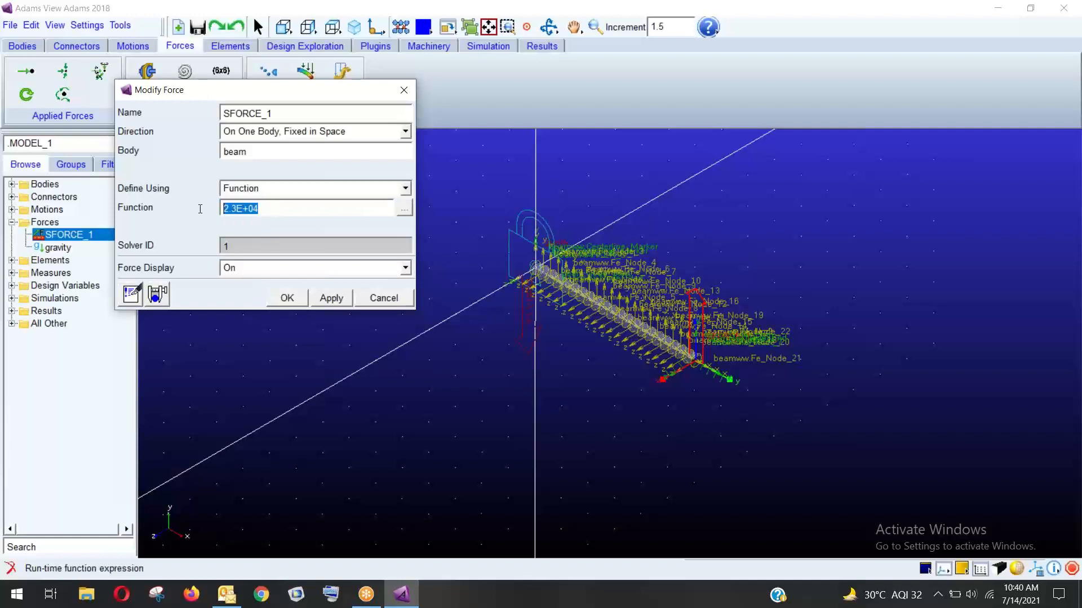
key("BackSpace")
type("-")
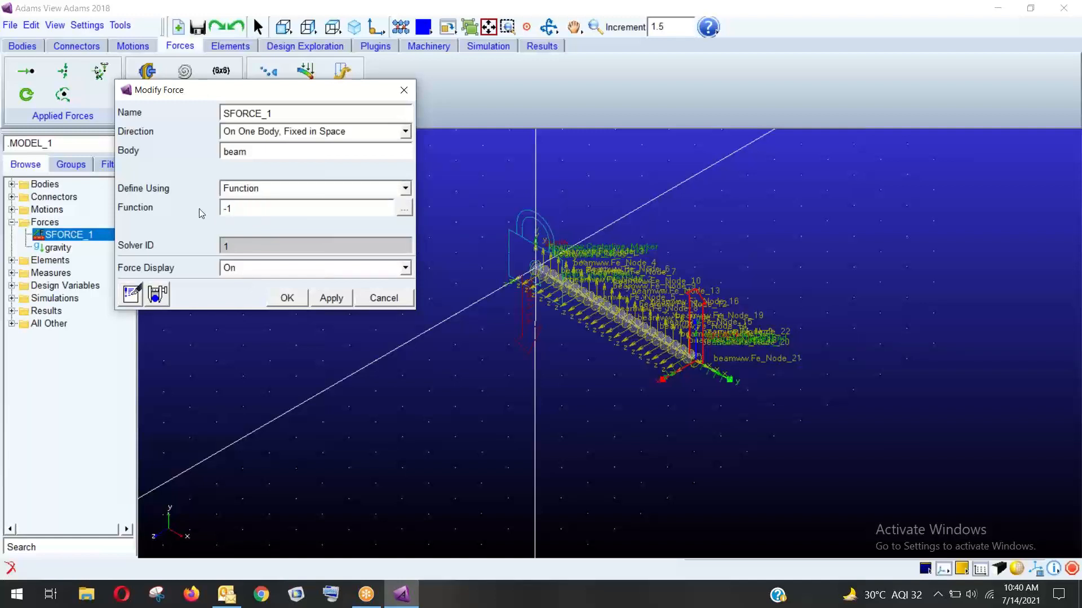
type("1200")
key("BackSpace")
key("BackSpace")
key("BackSpace")
type("000")
left_click(291, 301)
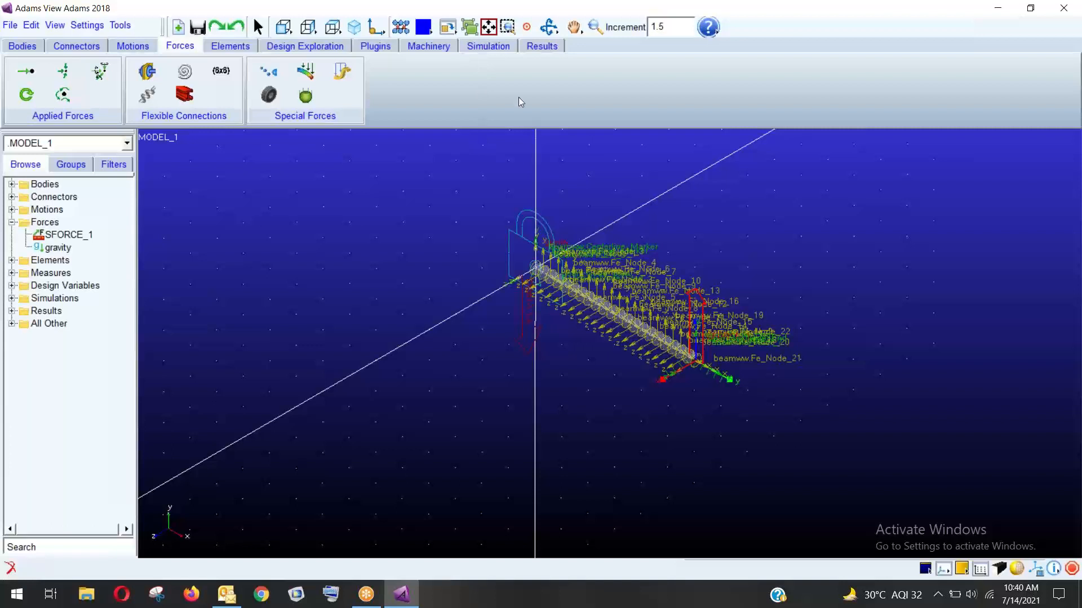
Display the beam model shaded.
left_click(486, 46)
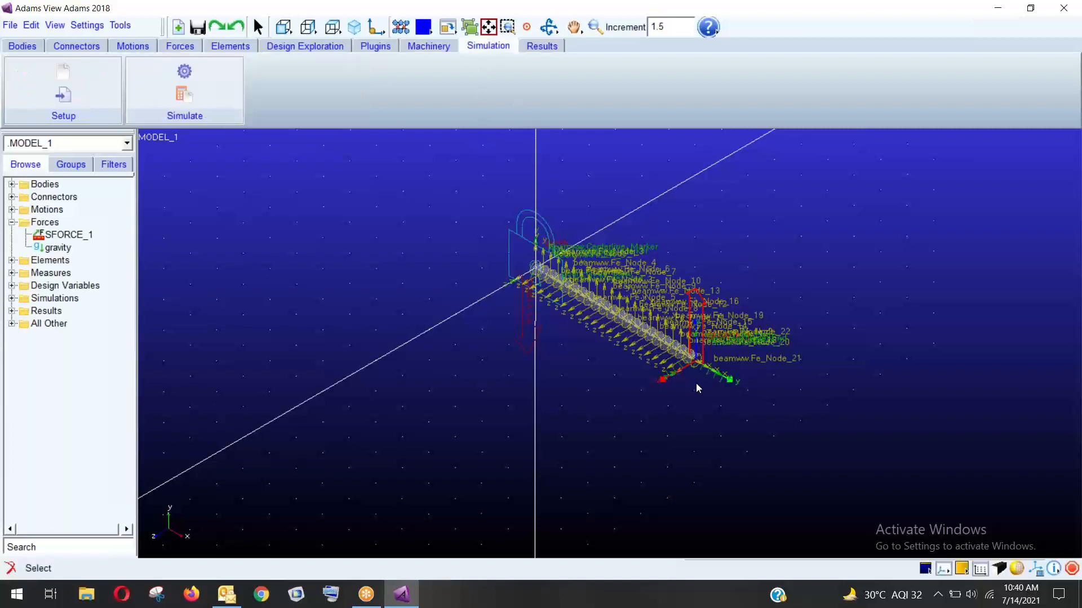
right_click(753, 384)
left_click(755, 263)
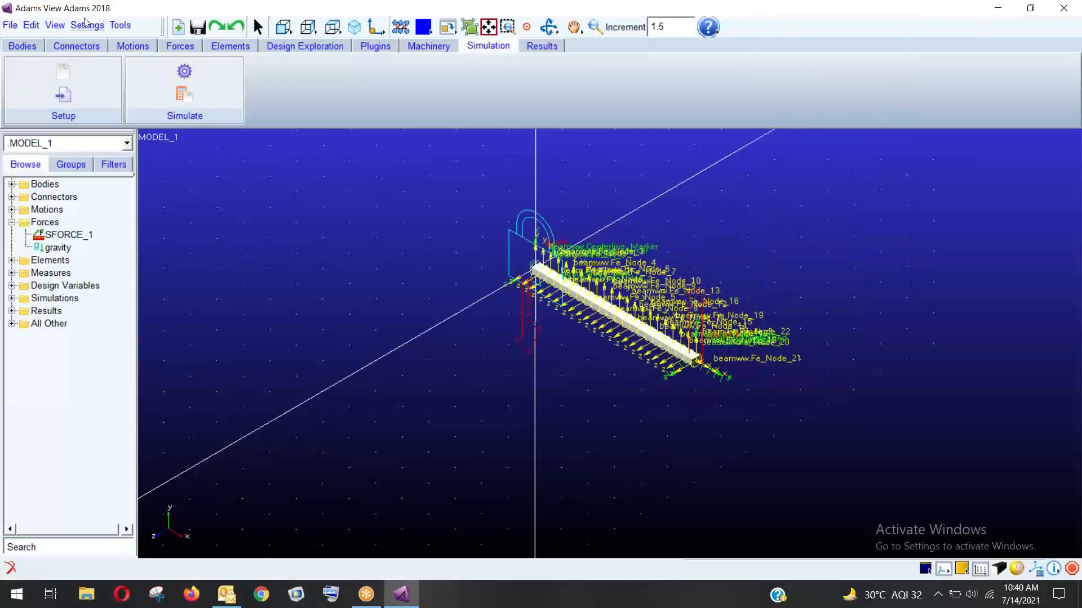
Turn off name visibility for FE part beam and hide all model icons in the view.
right_click(578, 298)
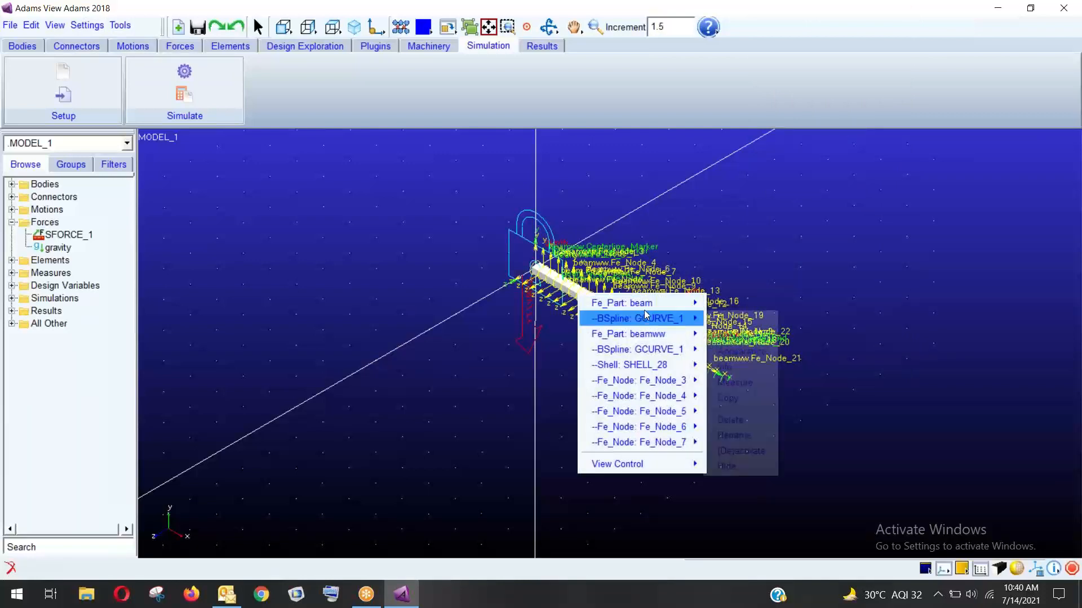
mouse_move(648, 303)
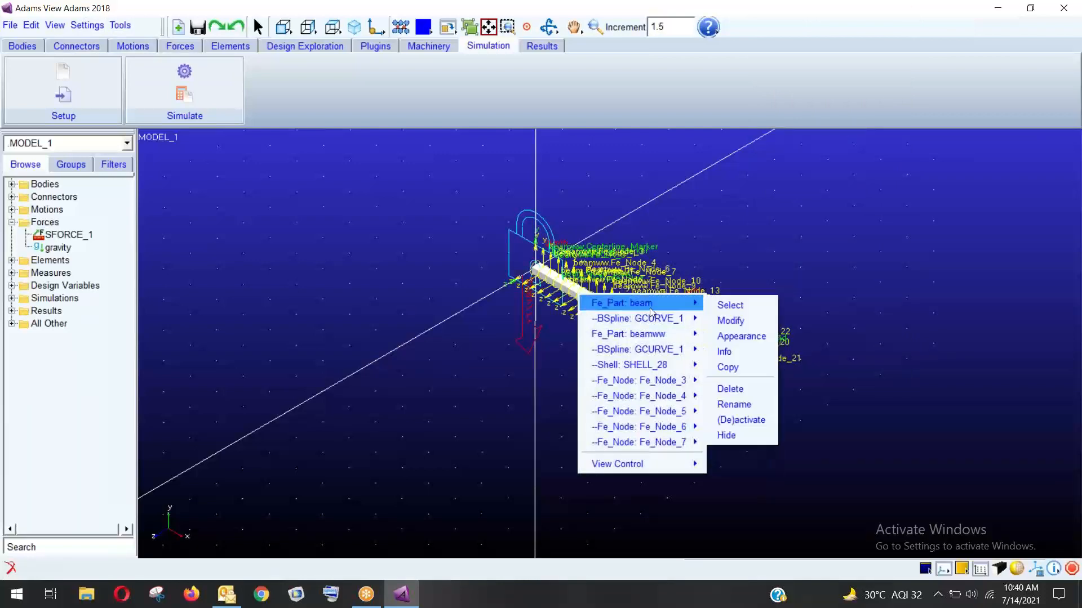
left_click(747, 337)
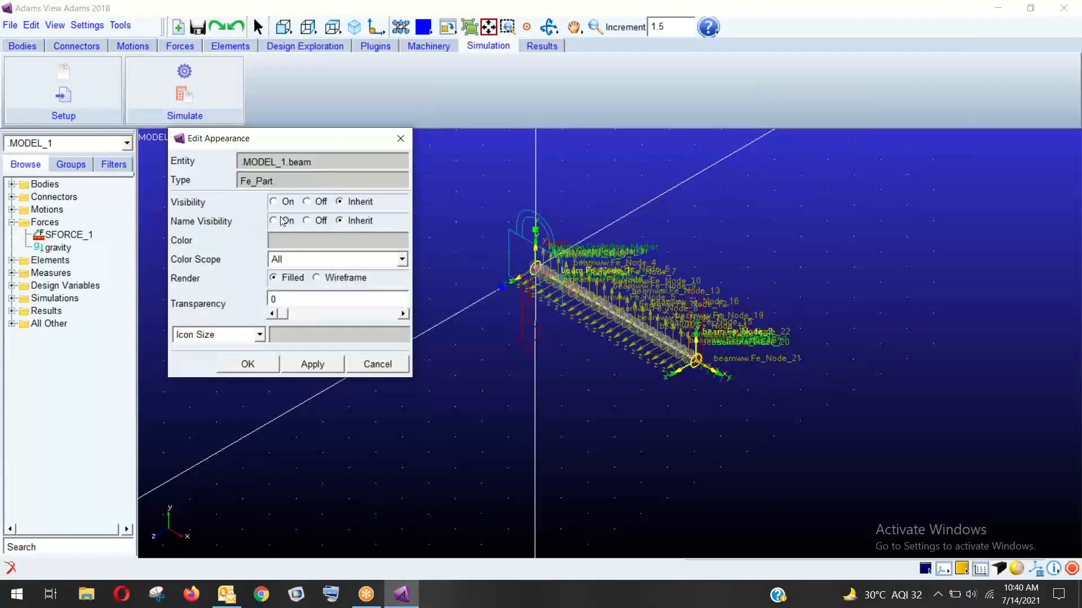
left_click(306, 221)
left_click(321, 367)
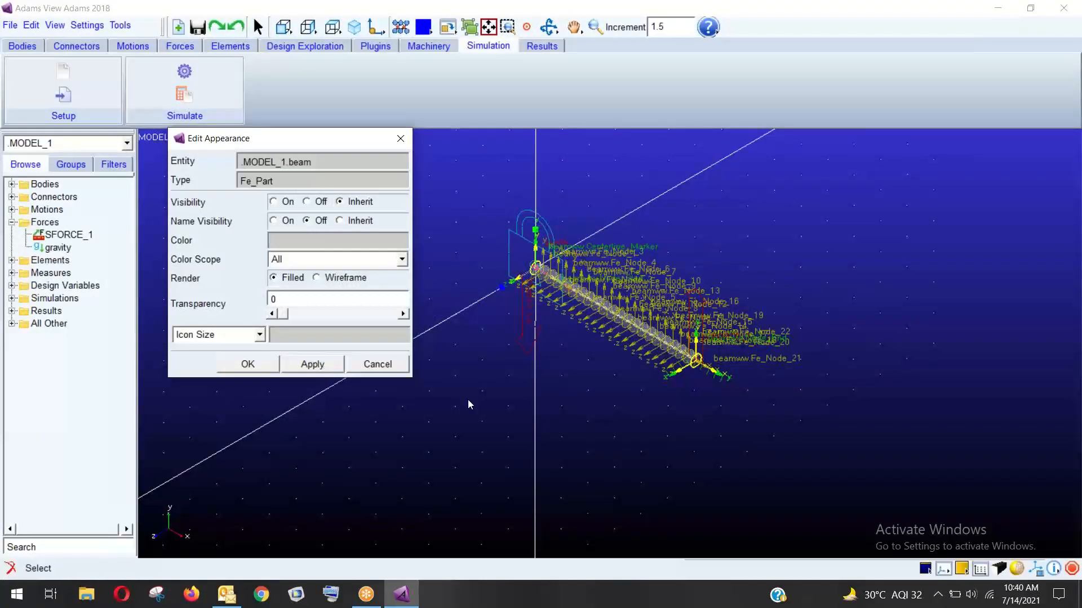
left_click(377, 364)
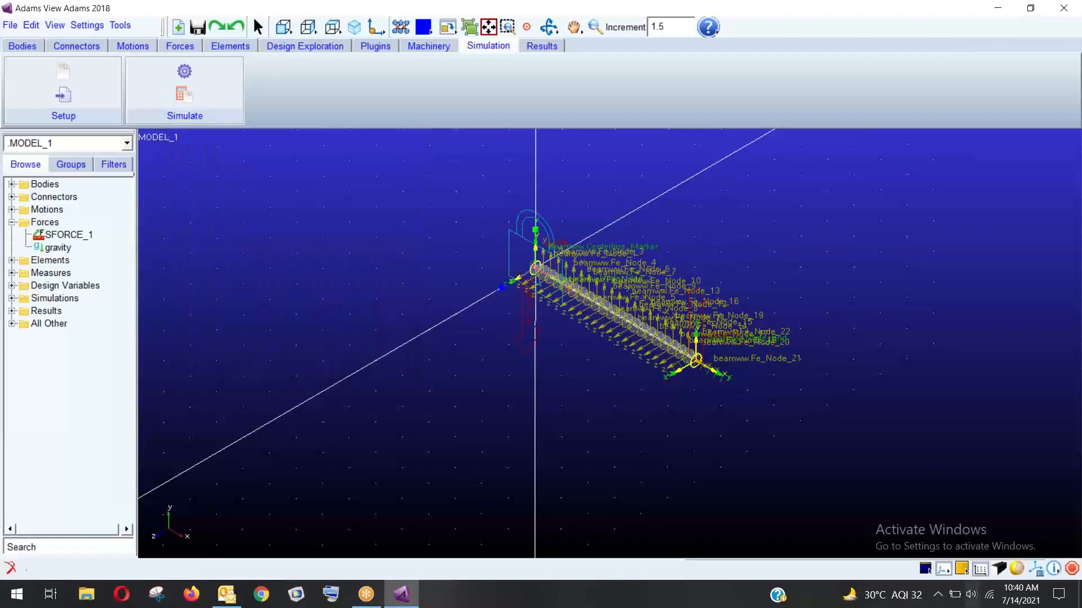
left_click(1034, 570)
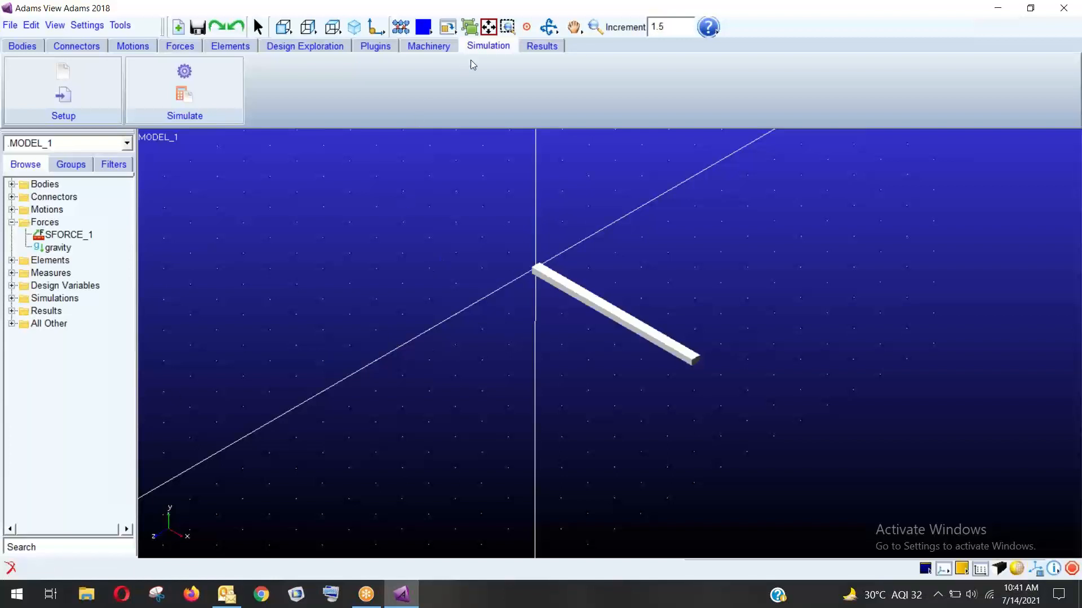
Run an interactive simulation with end time 2 and step size 0.01, and close the simulation control.
left_click(201, 97)
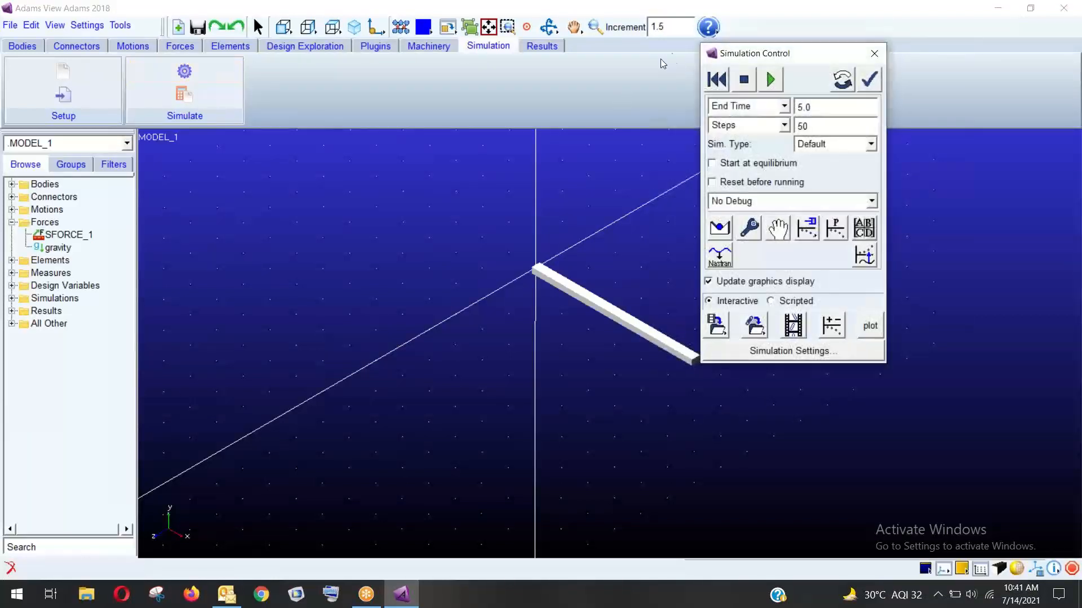
left_click_drag(791, 54, 363, 124)
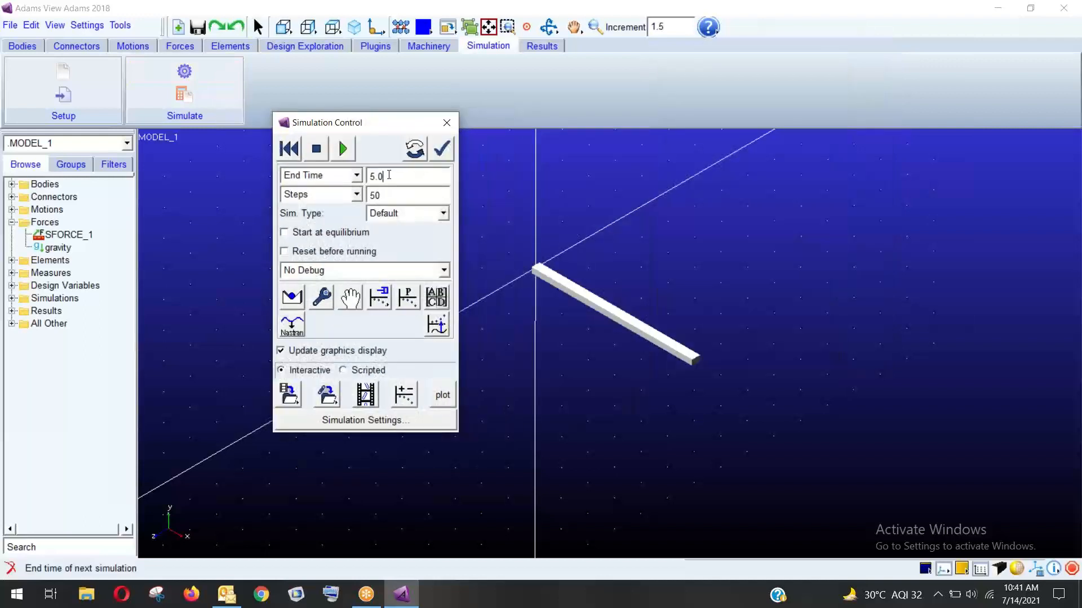
left_click_drag(389, 175, 360, 184)
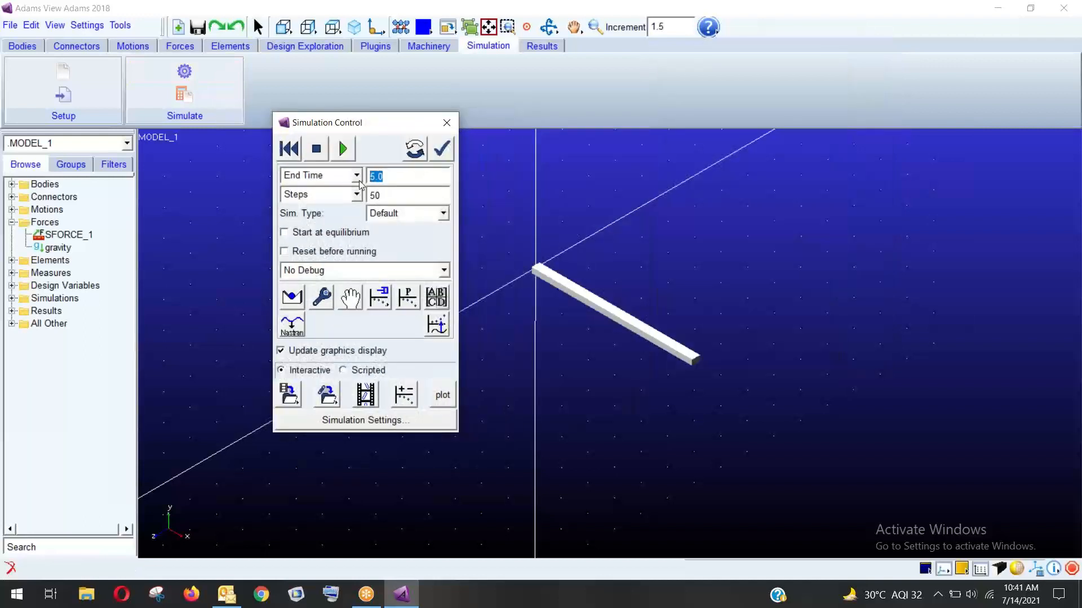
left_click(329, 197)
left_click(304, 208)
left_click(385, 195)
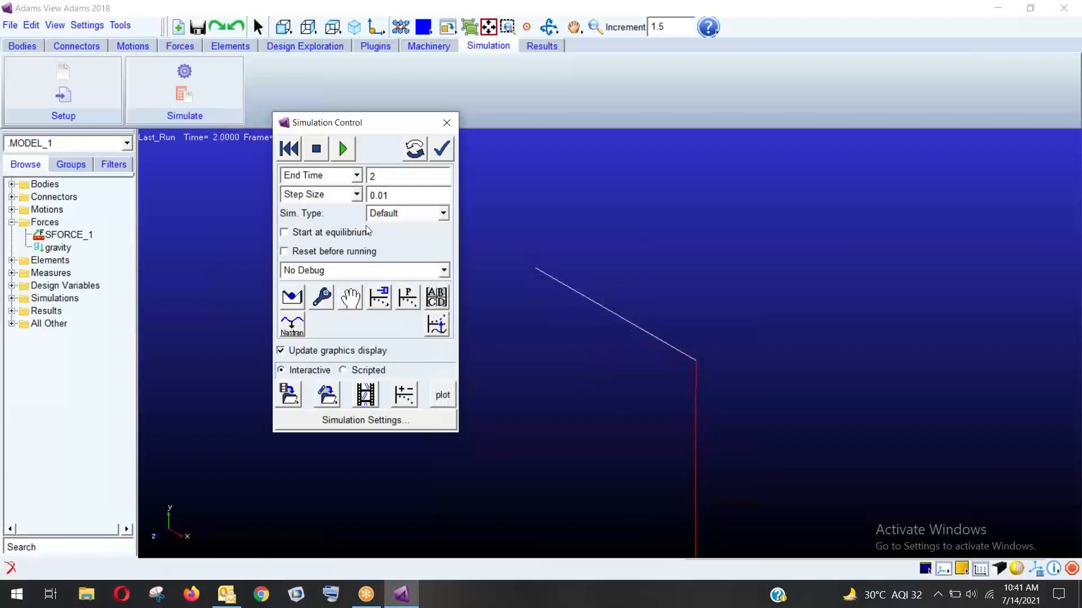
left_click(446, 123)
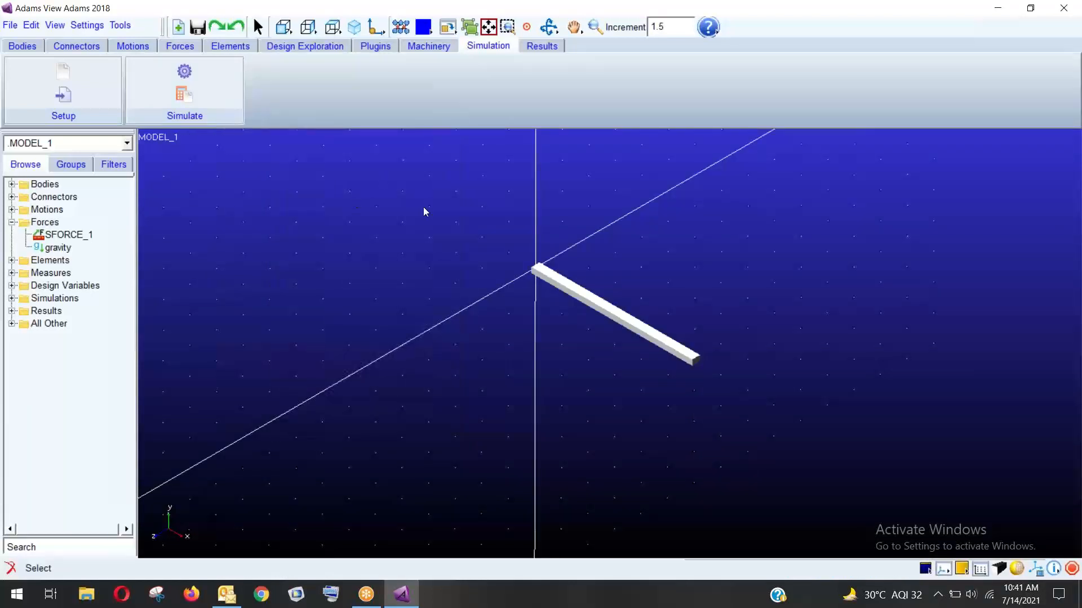
Delete the fixed joint JOINT_1 from the model's connectors.
left_click(12, 197)
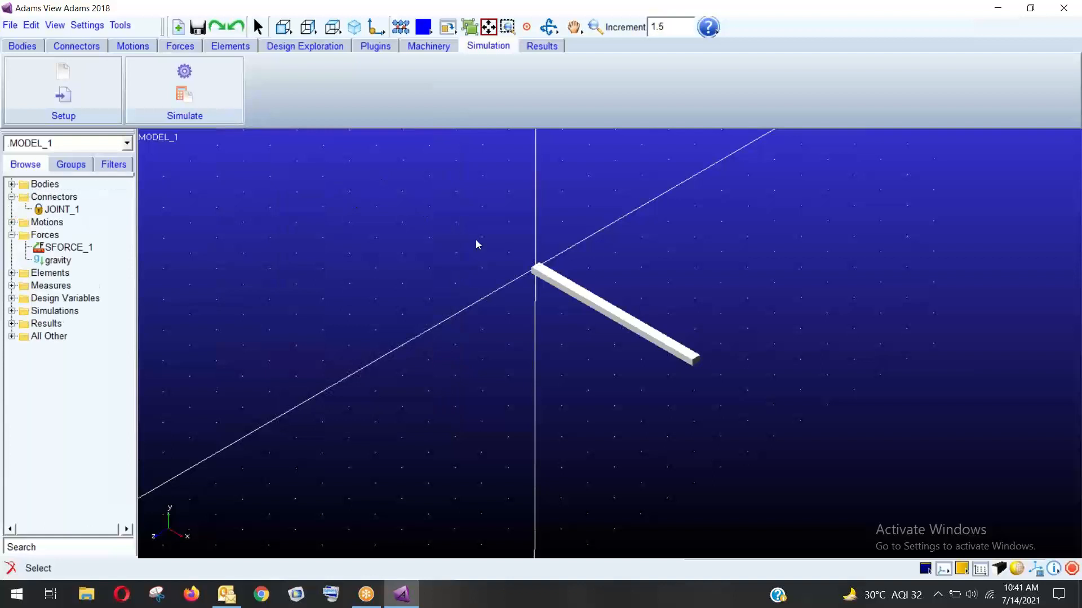
right_click(73, 209)
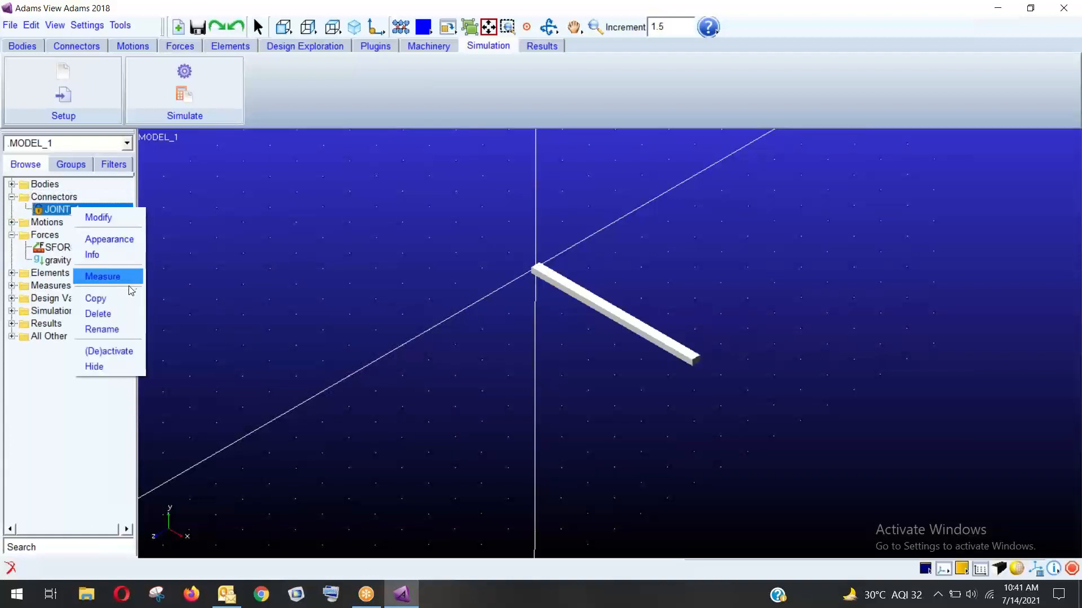
left_click(120, 313)
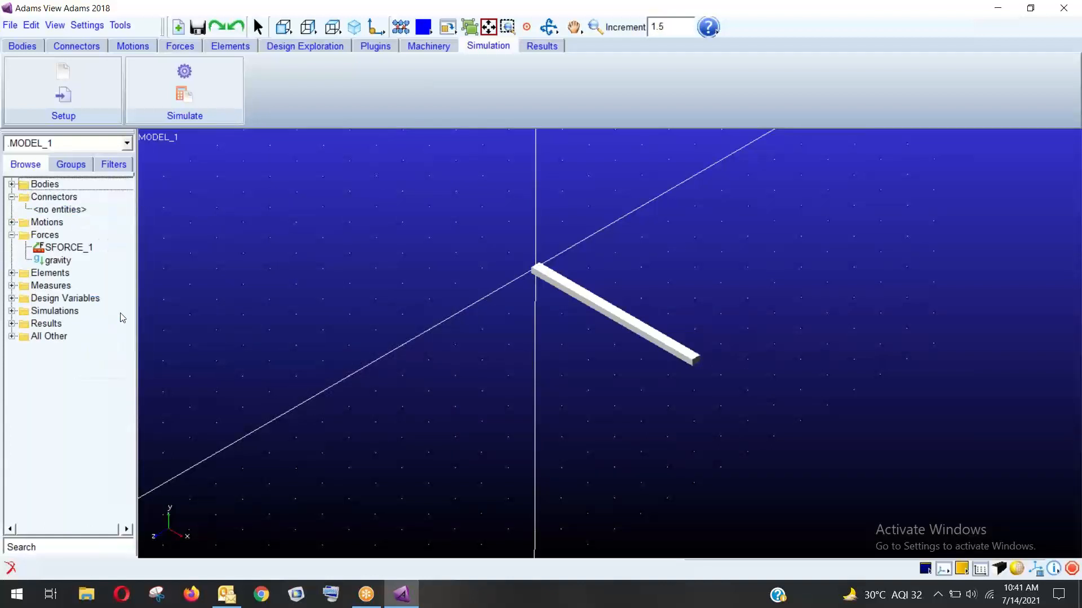
Create a fixed joint between the beam and ground at the beam's start, using wireframe display for the pick and restoring shading.
left_click(66, 45)
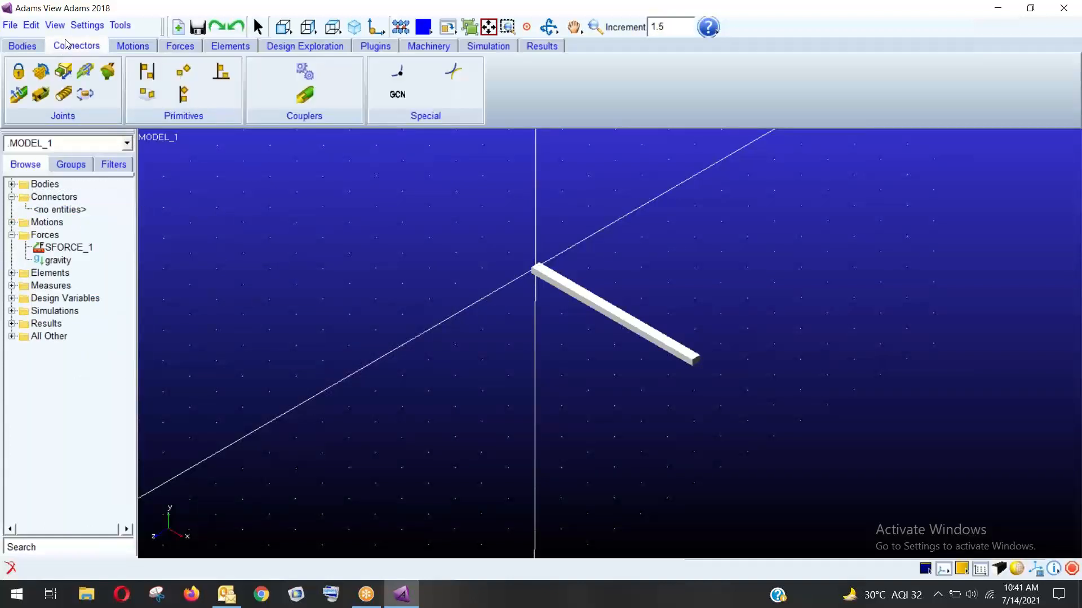
left_click(19, 72)
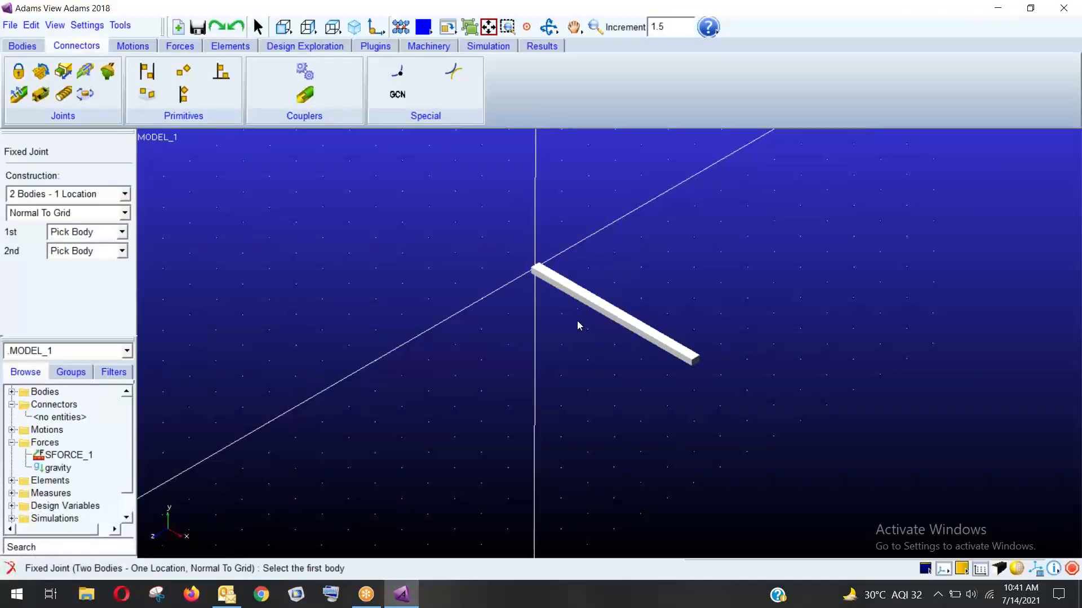
left_click(570, 294)
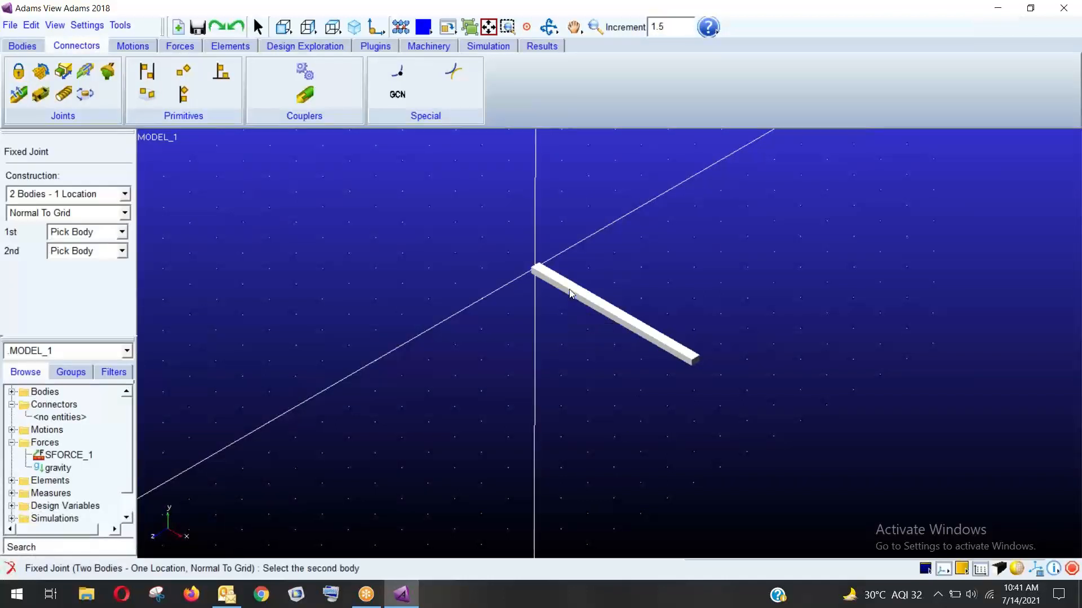
left_click(524, 302)
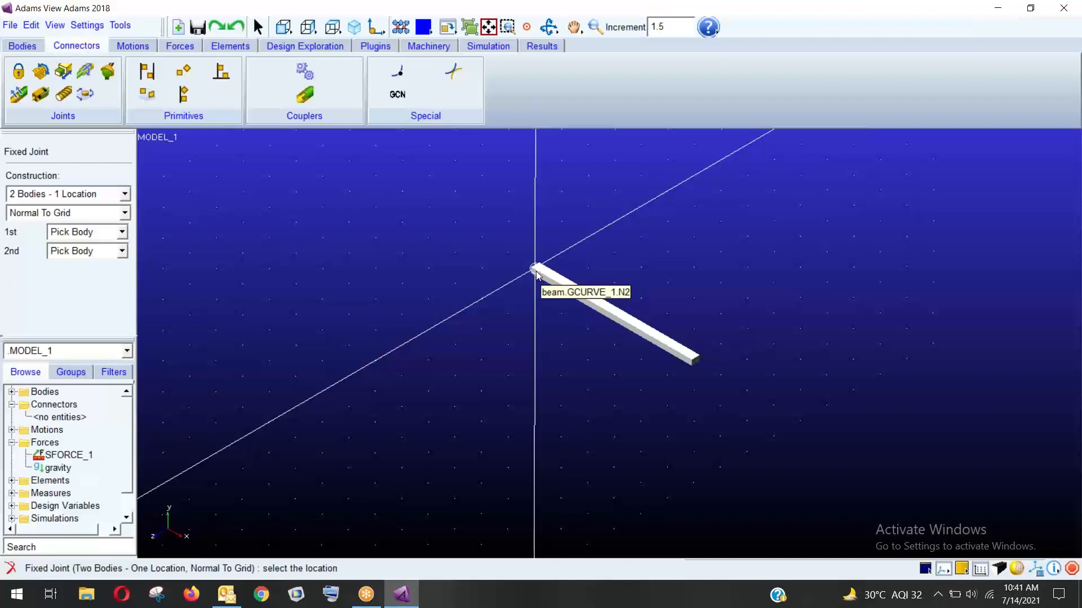
left_click(470, 26)
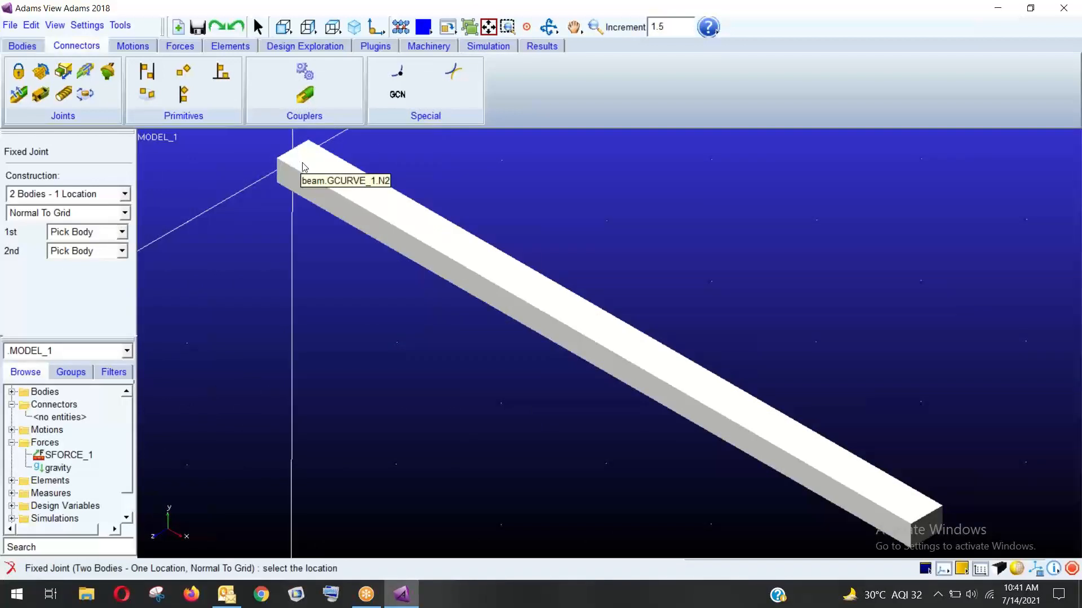
left_click(1005, 570)
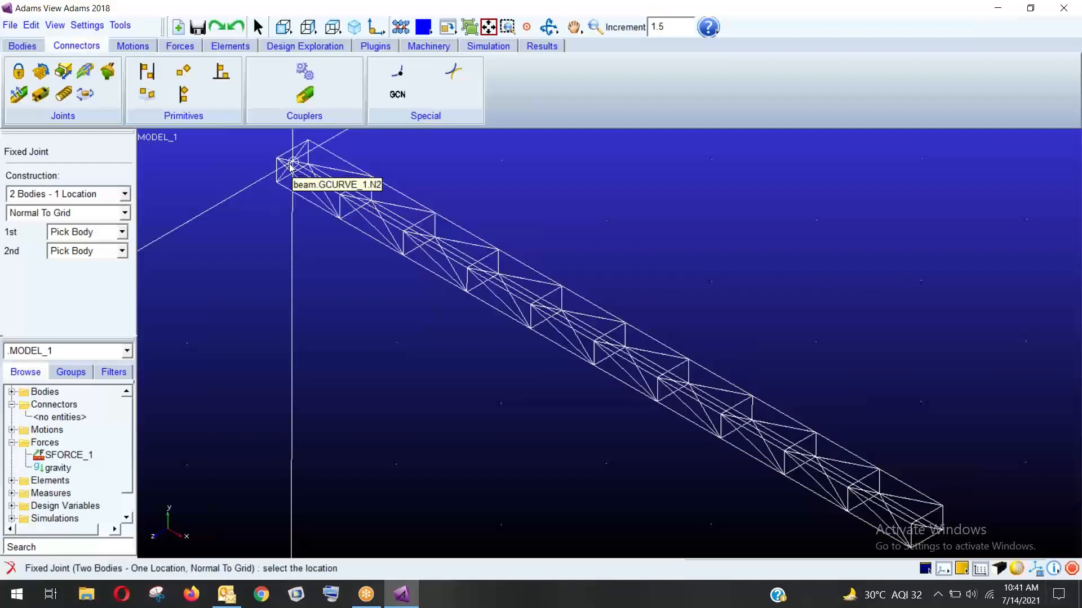
left_click(290, 165)
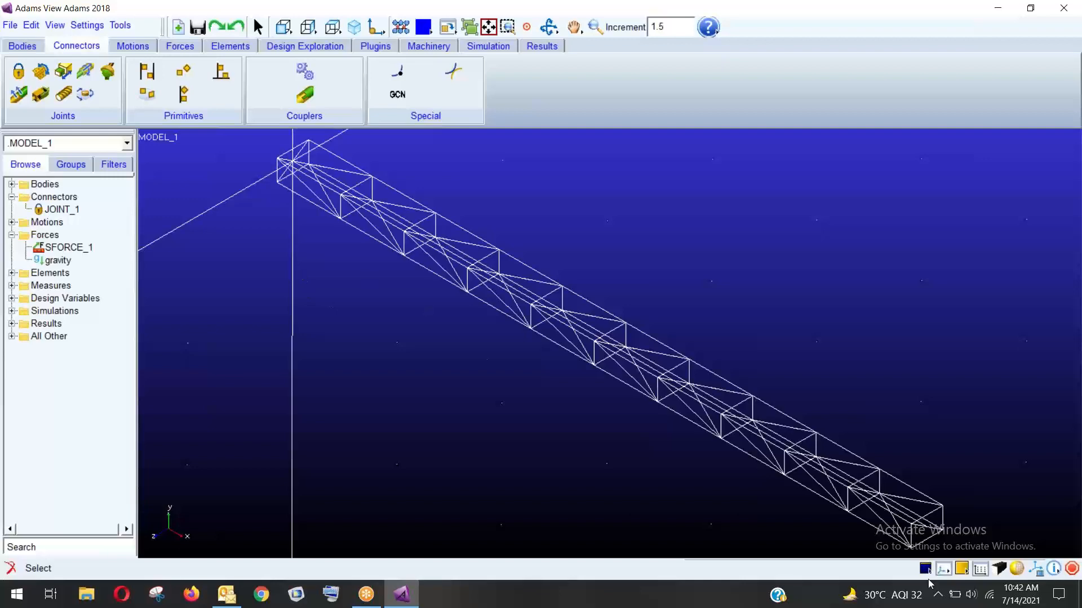
left_click(1016, 569)
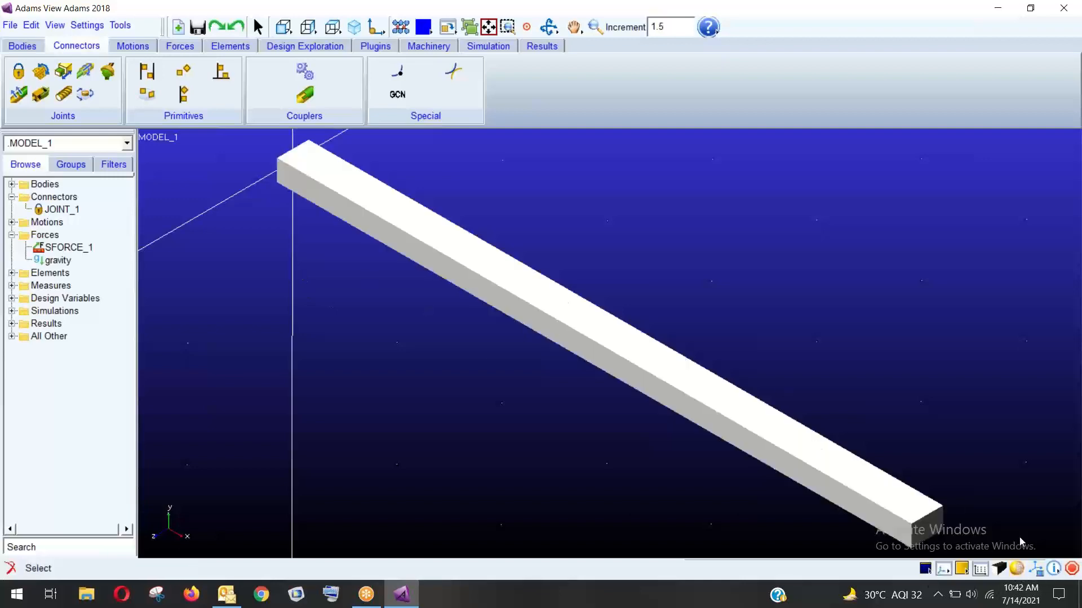
Run an interactive simulation with end time 2.0 and step size 1.0E-02, reset it and close the simulation control.
left_click(1037, 570)
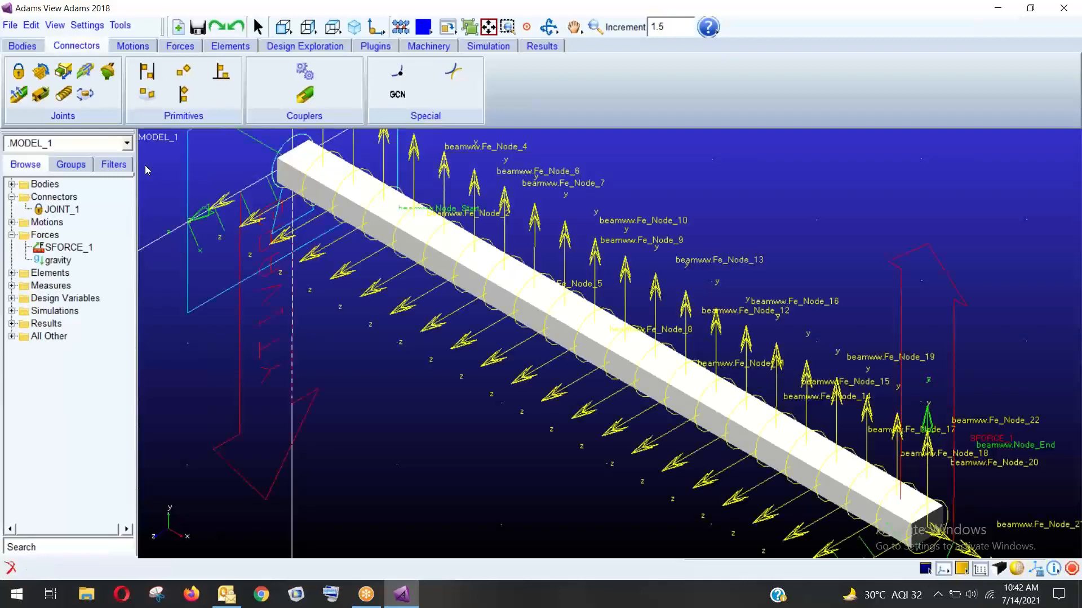
left_click(1047, 570)
left_click(478, 47)
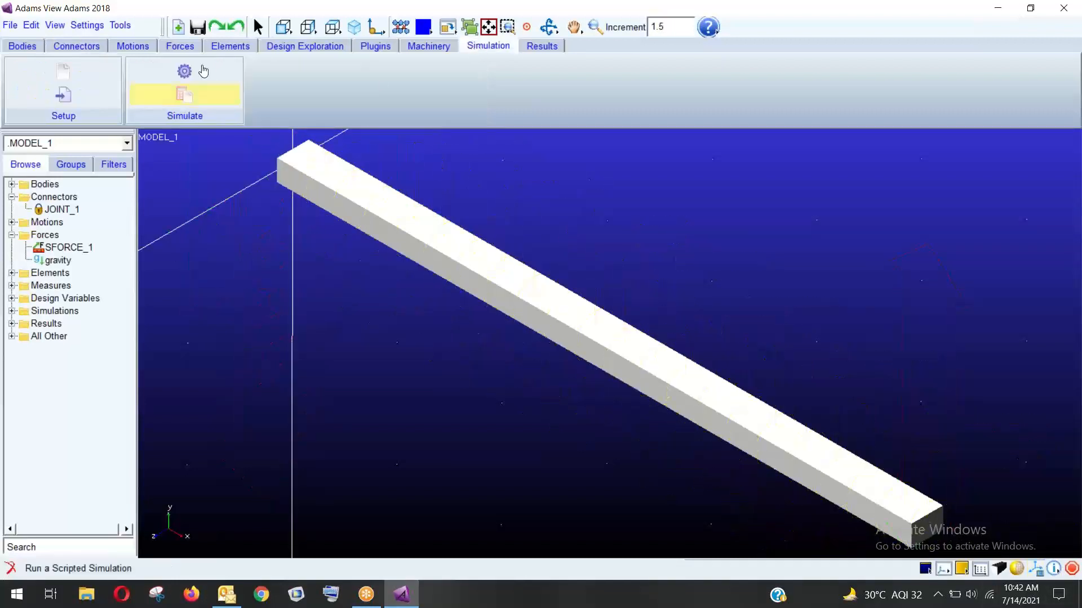
left_click(185, 71)
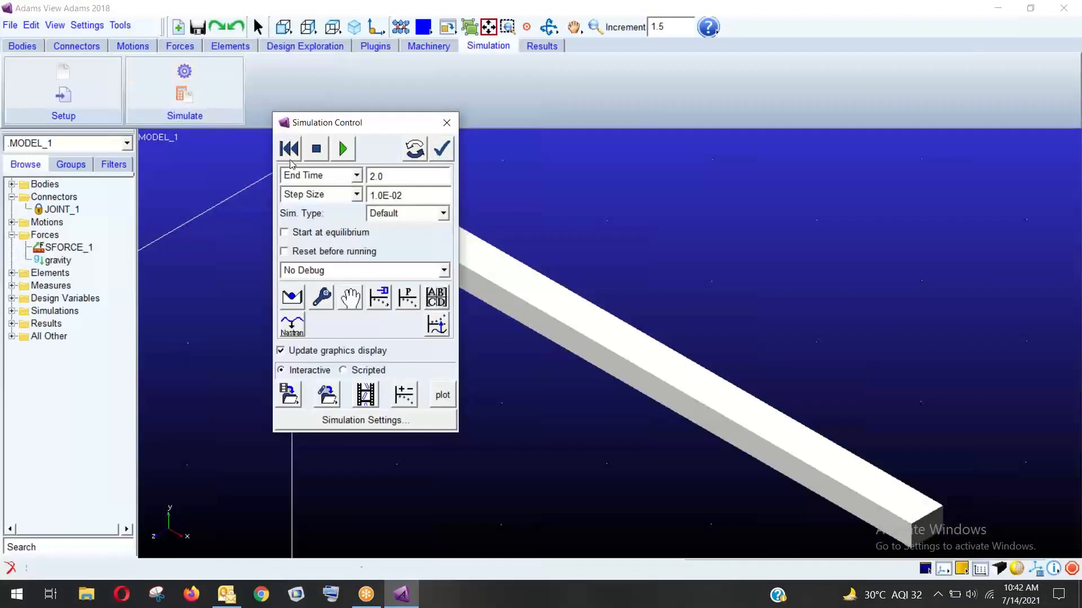
left_click(342, 149)
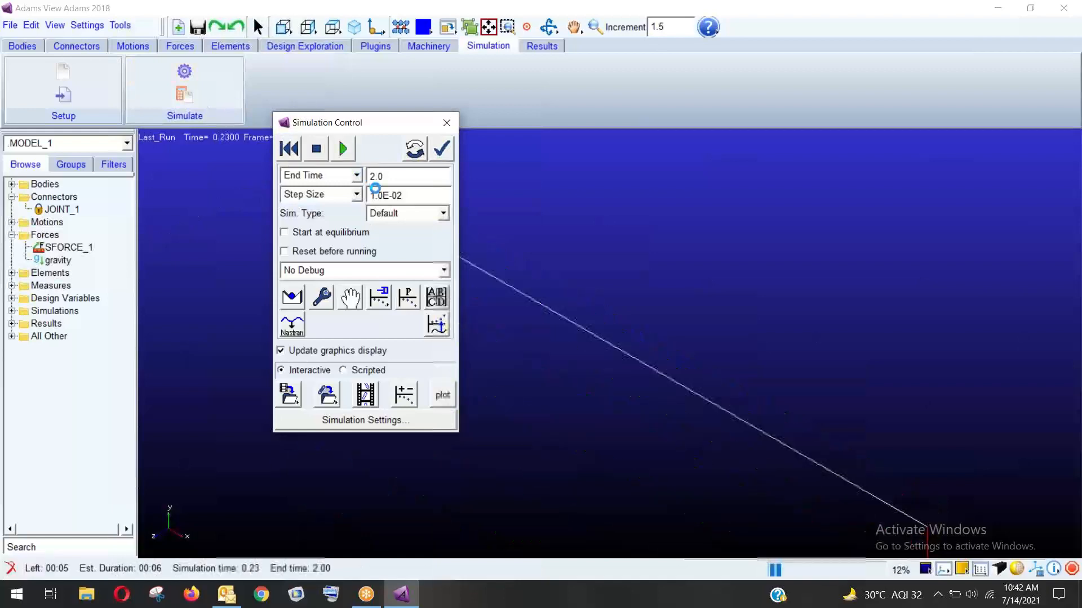
left_click_drag(372, 128, 202, 304)
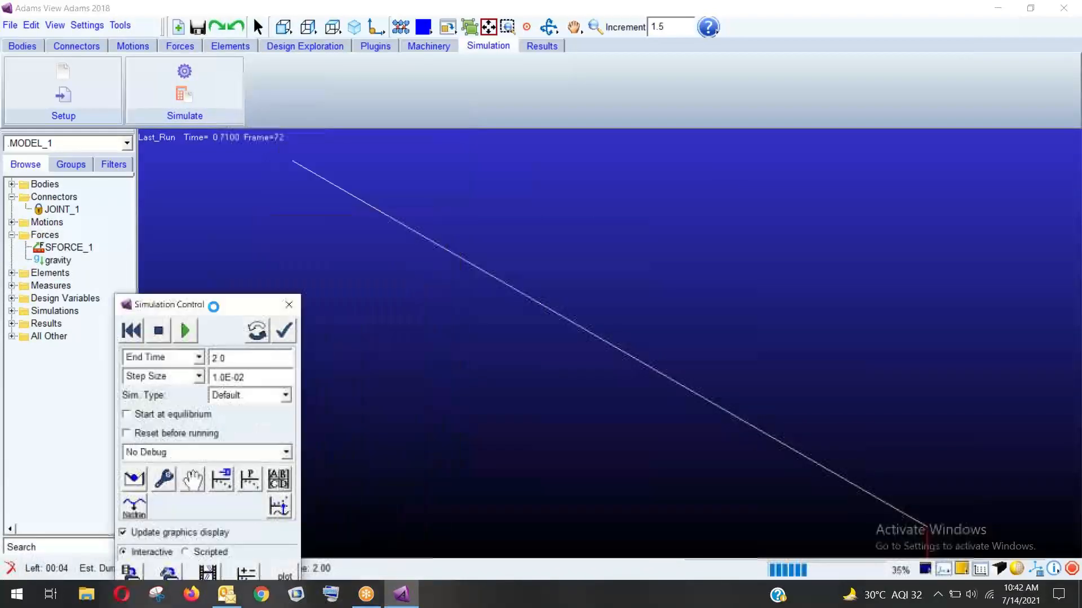
left_click(132, 330)
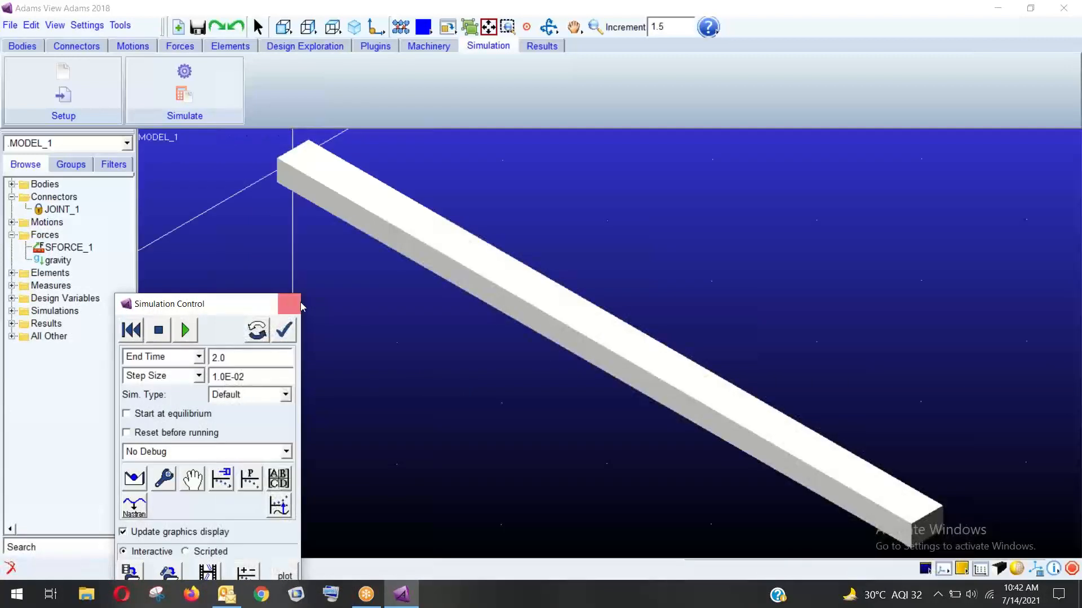
left_click(289, 303)
Inspect the bodies and joint type of JOINT_1 in its modify settings, and leave them without applying changes.
left_click(76, 45)
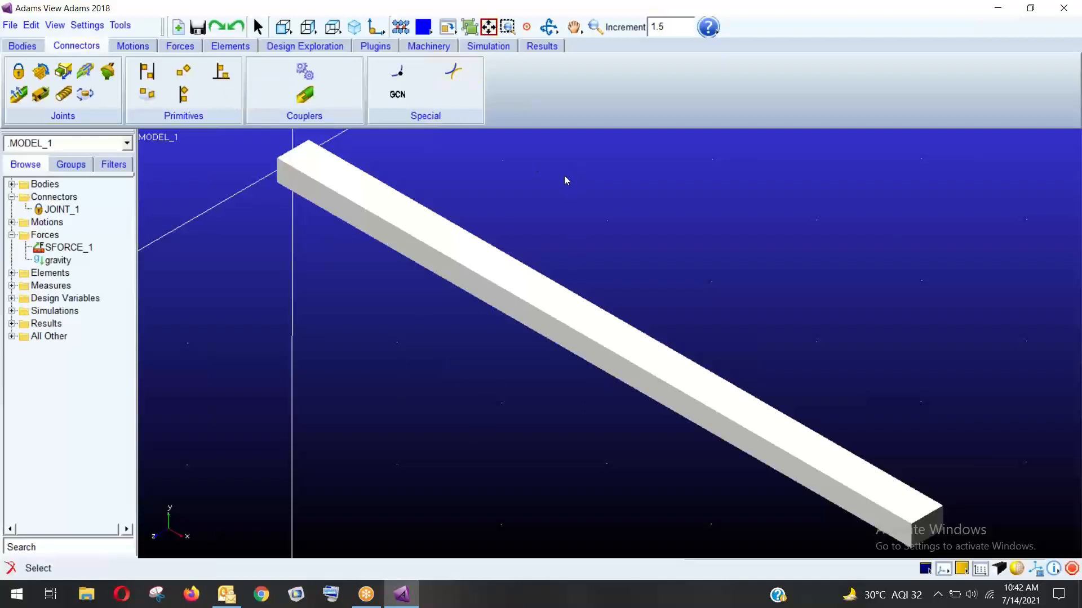
key("z")
left_click_drag(559, 193, 541, 222)
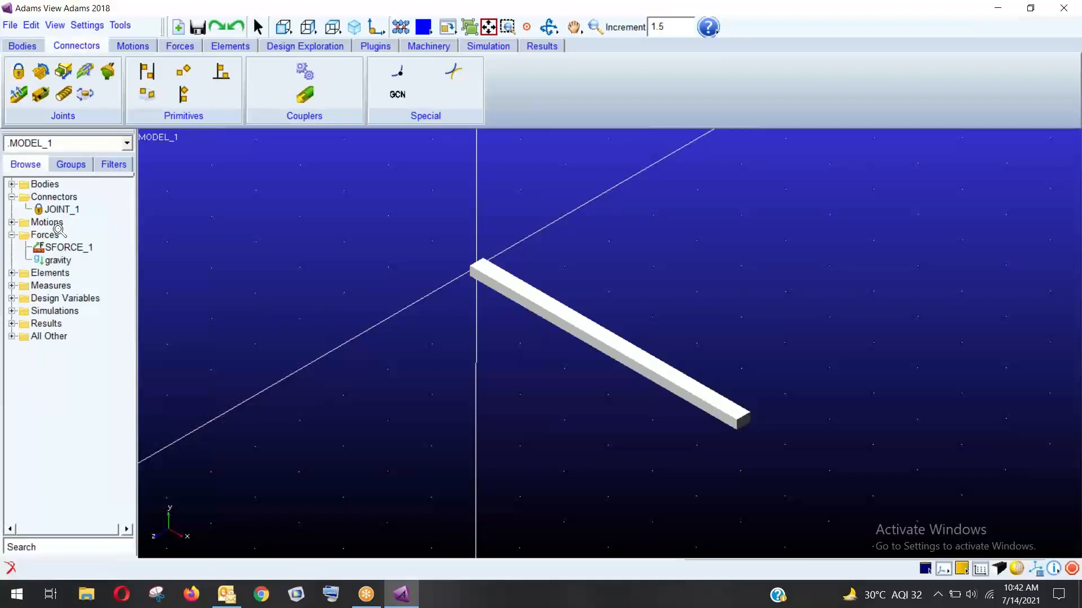
left_click(56, 211)
right_click(55, 211)
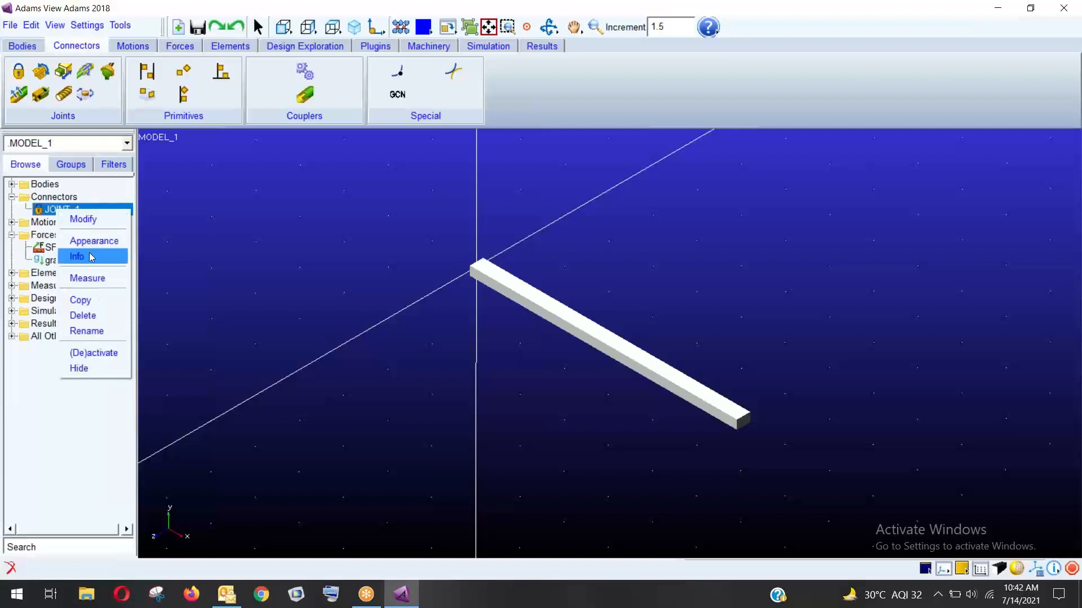
left_click(78, 218)
left_click_drag(619, 355, 256, 251)
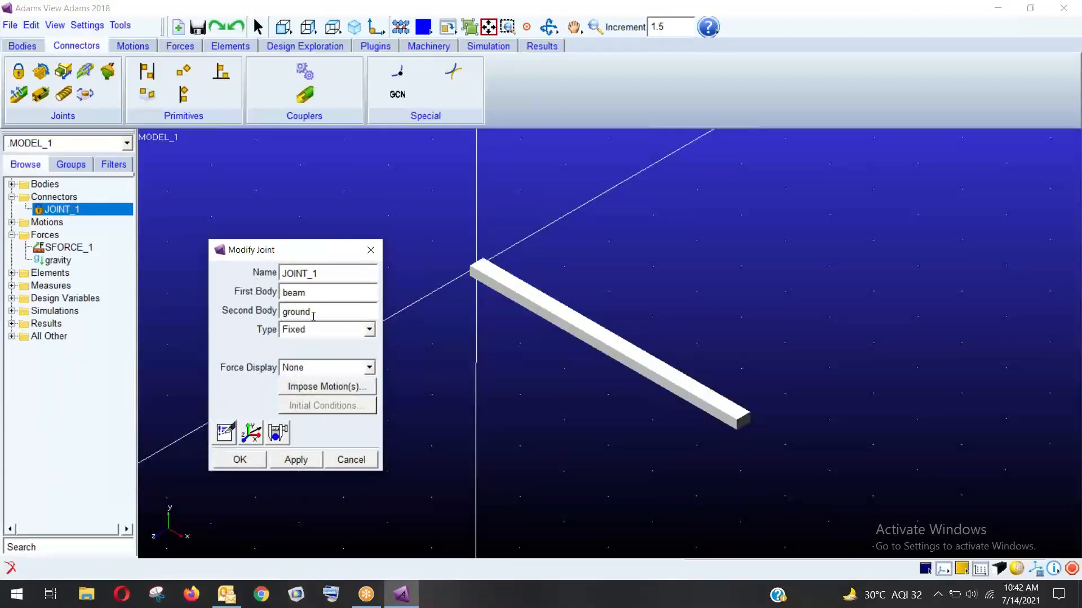
left_click(327, 330)
left_click(337, 345)
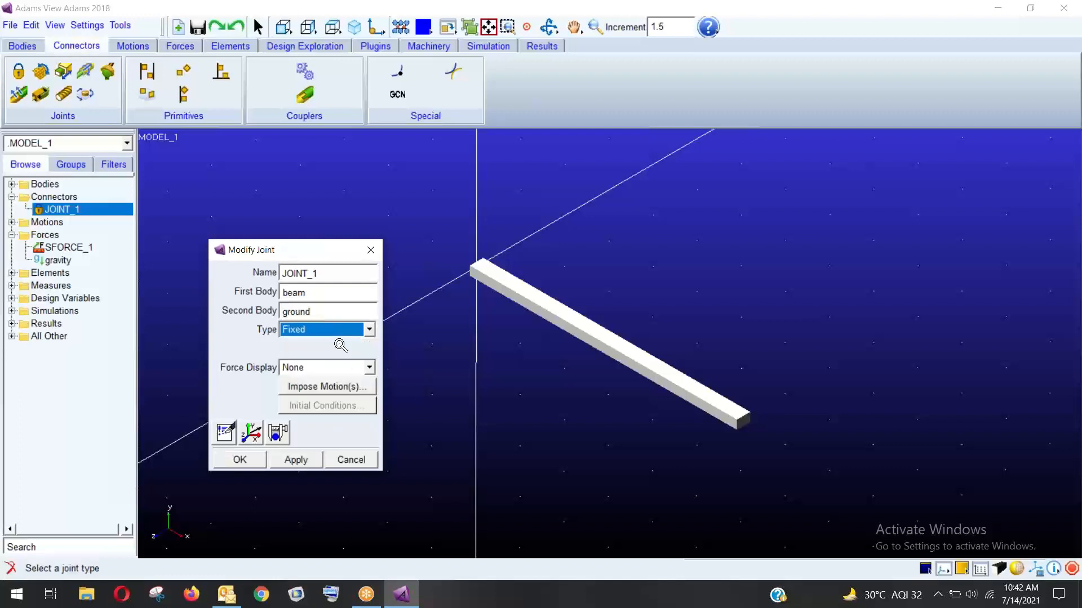
left_click(350, 460)
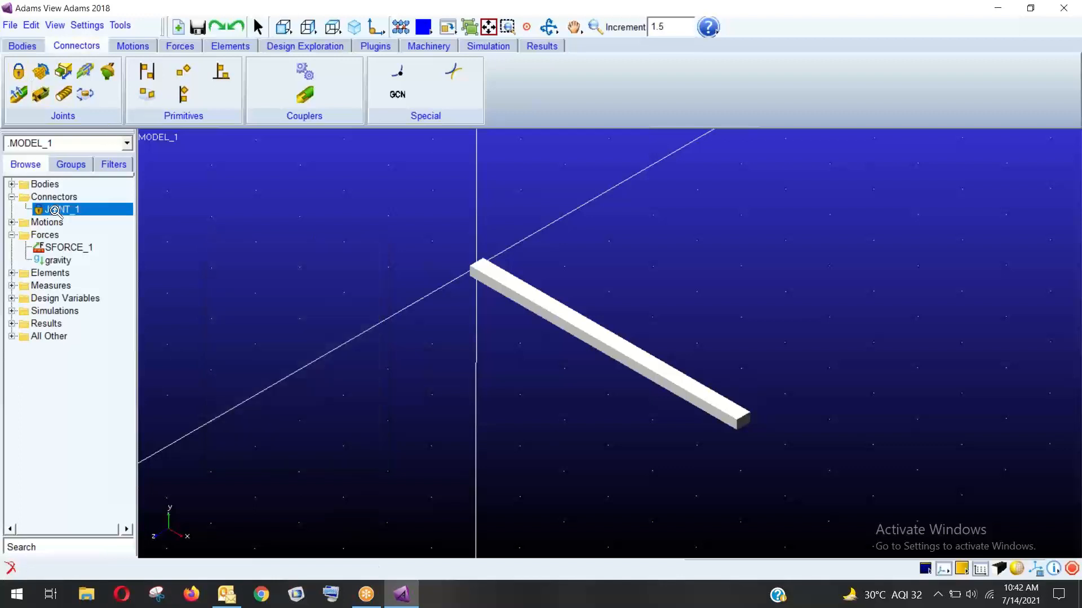
Set the working grid orientation to the global XY plane.
left_click(87, 25)
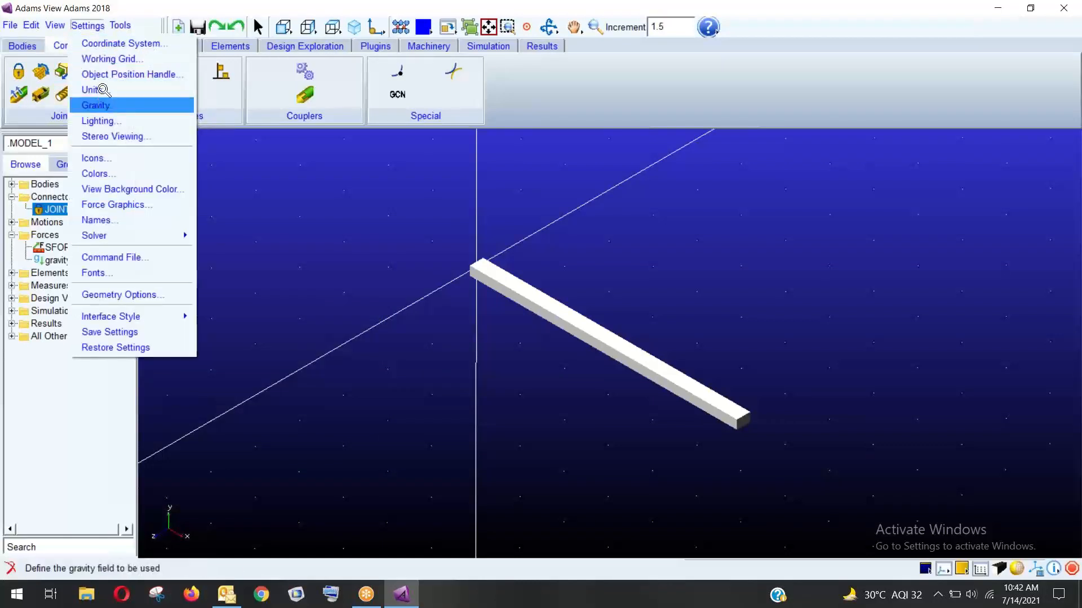
left_click(113, 58)
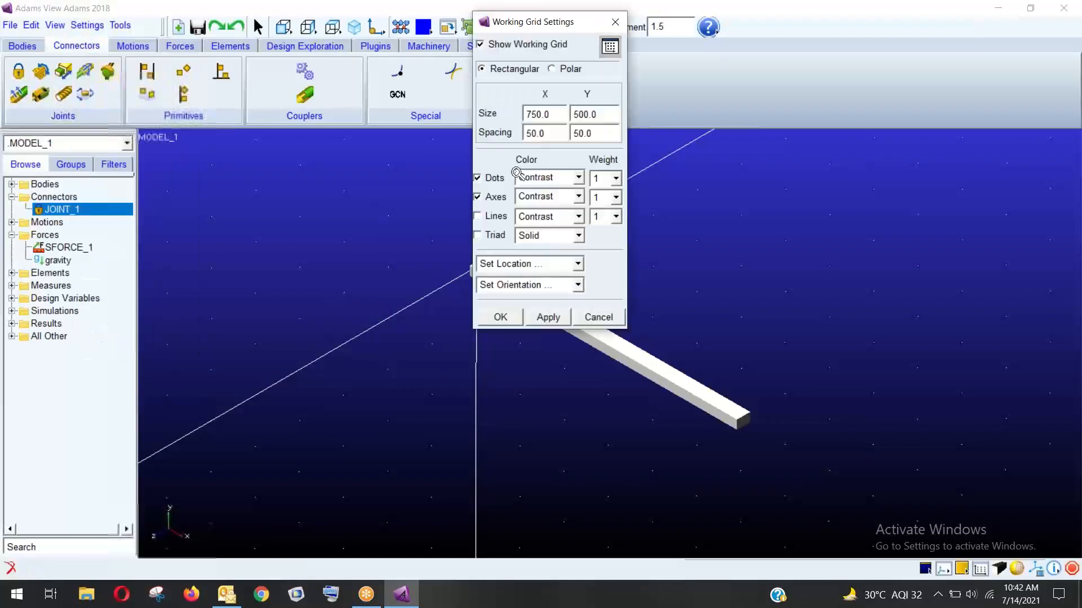
left_click(552, 285)
left_click(534, 316)
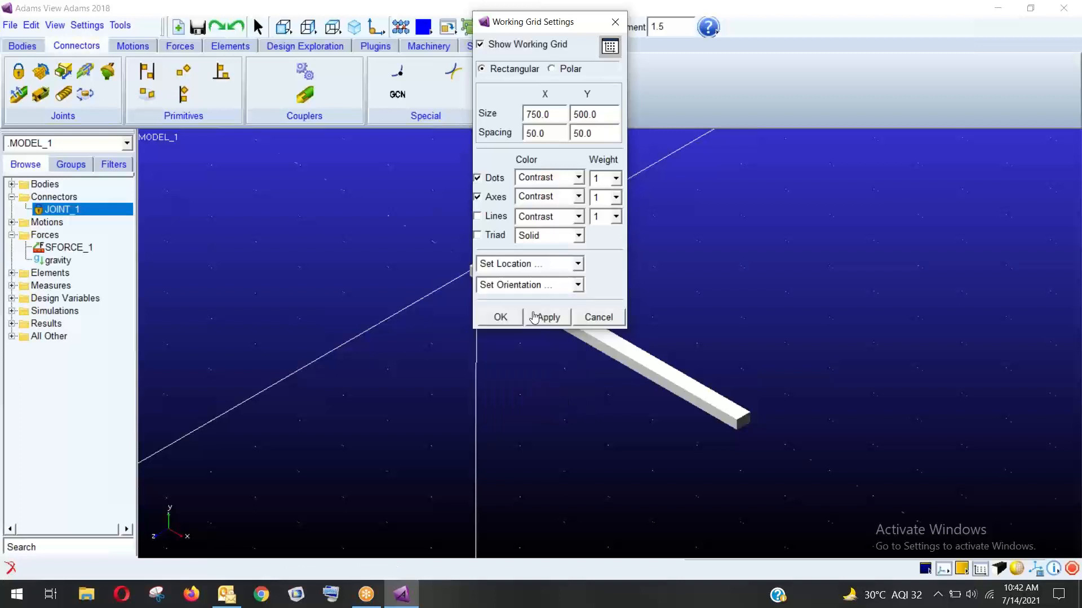
left_click(501, 317)
Delete JOINT_1 and replace it with a new fixed joint between the beam and ground at the beam's start, normal to the grid.
key("z")
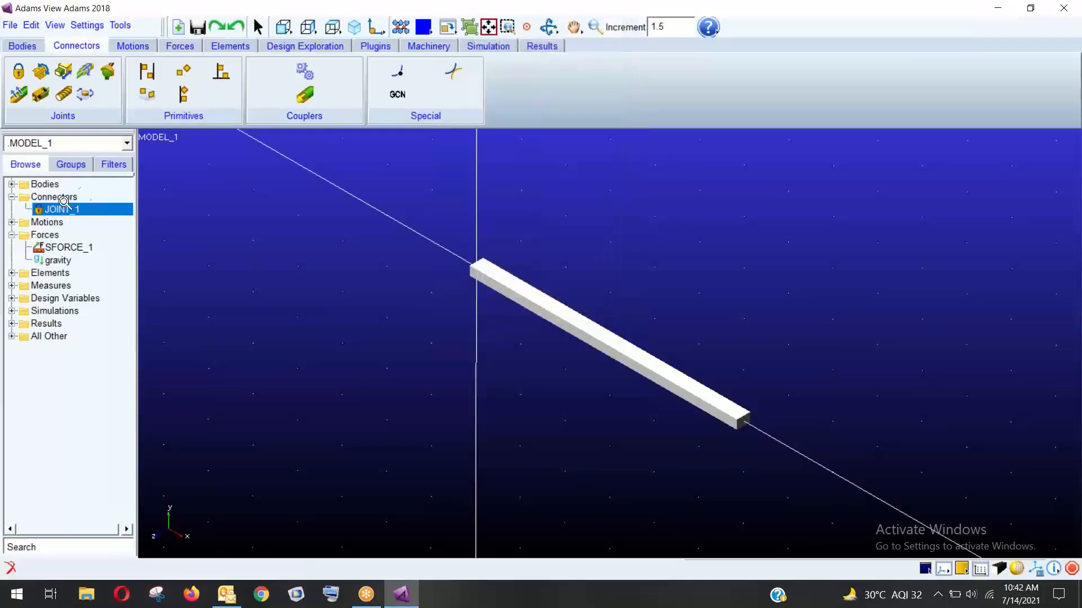
right_click(83, 211)
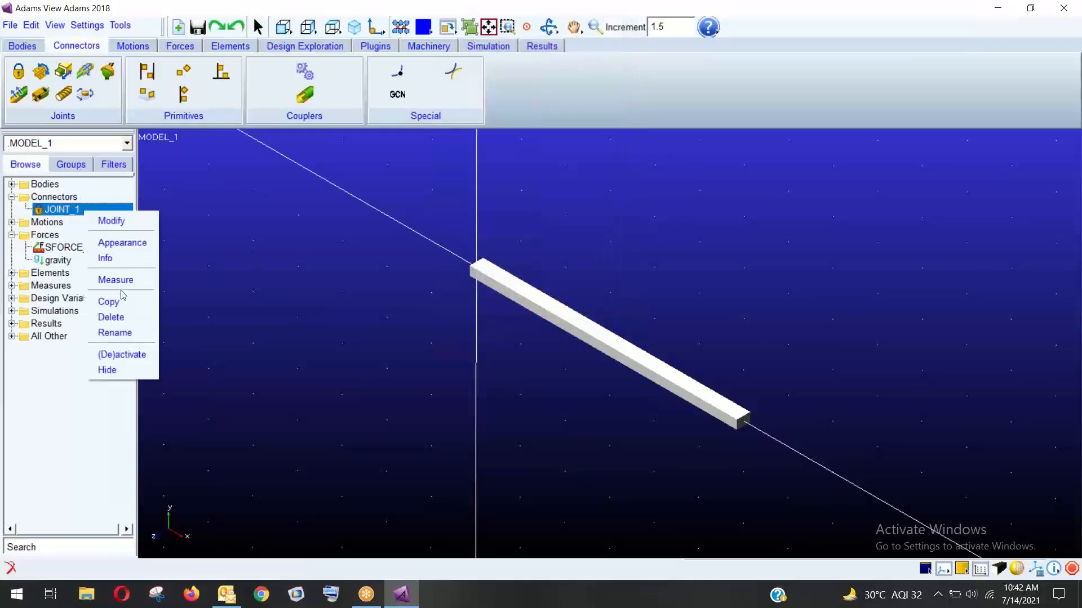
left_click(119, 314)
left_click(19, 71)
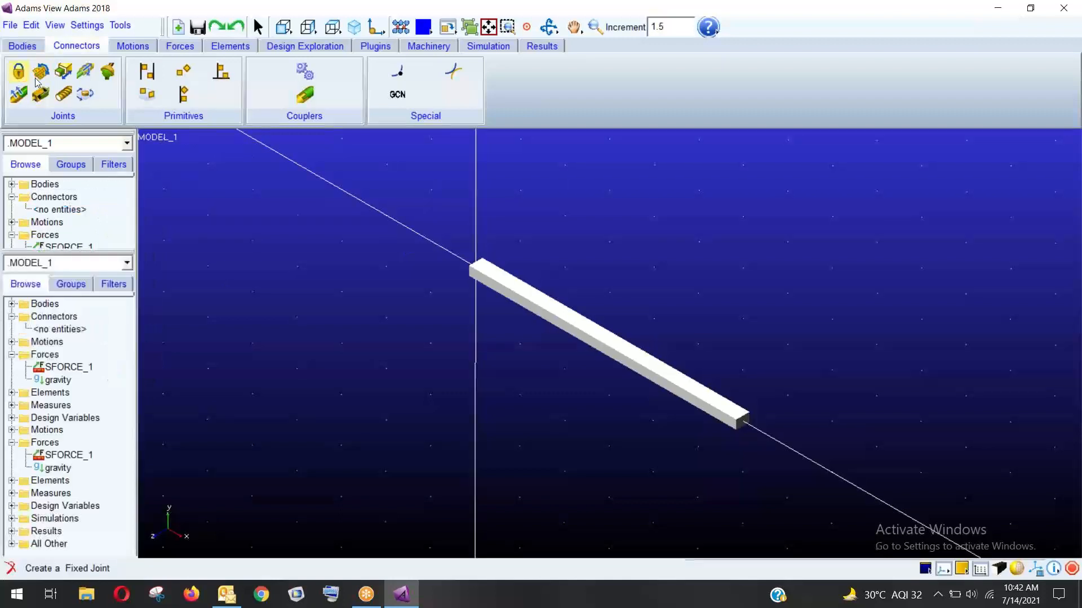
left_click(498, 278)
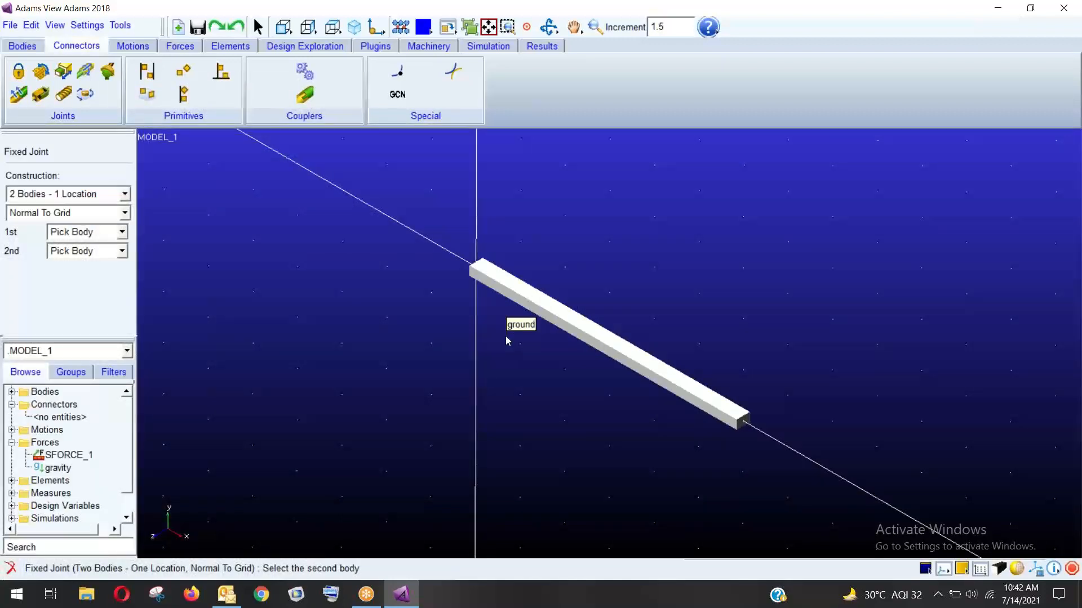
left_click(493, 281)
left_click(478, 269)
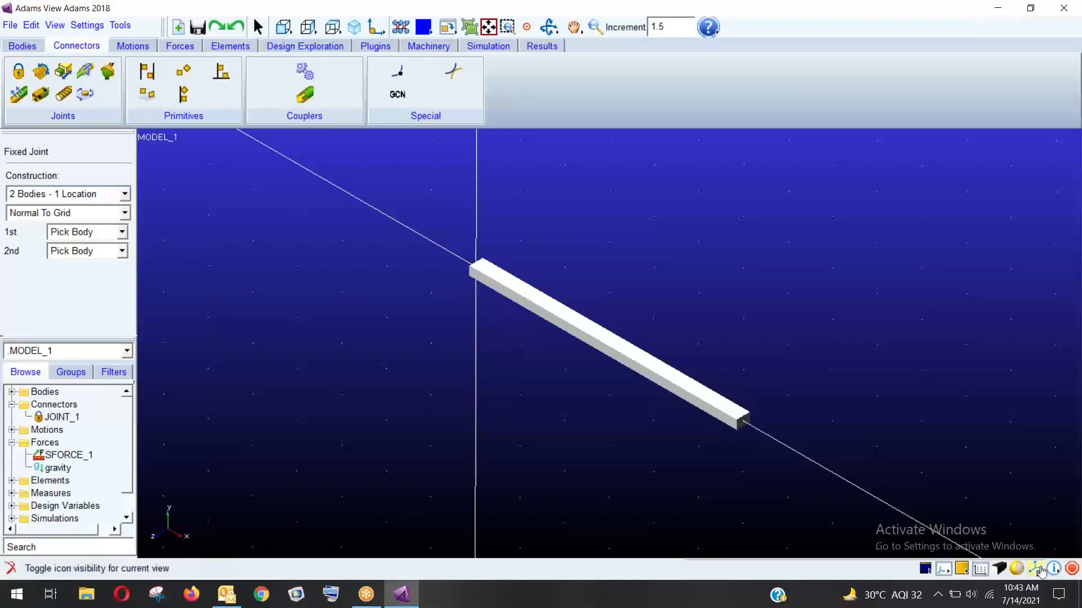
Show the model icons, run an interactive simulation with end time 2.0 and step size 1.0E-02, and close the simulation control.
left_click(1036, 569)
left_click(487, 46)
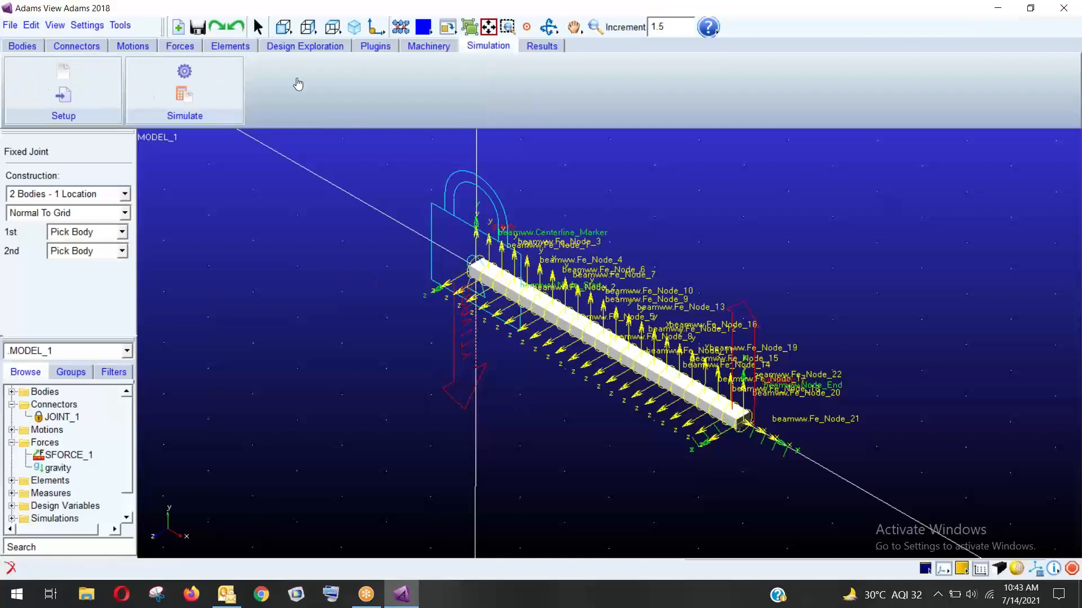
left_click(184, 90)
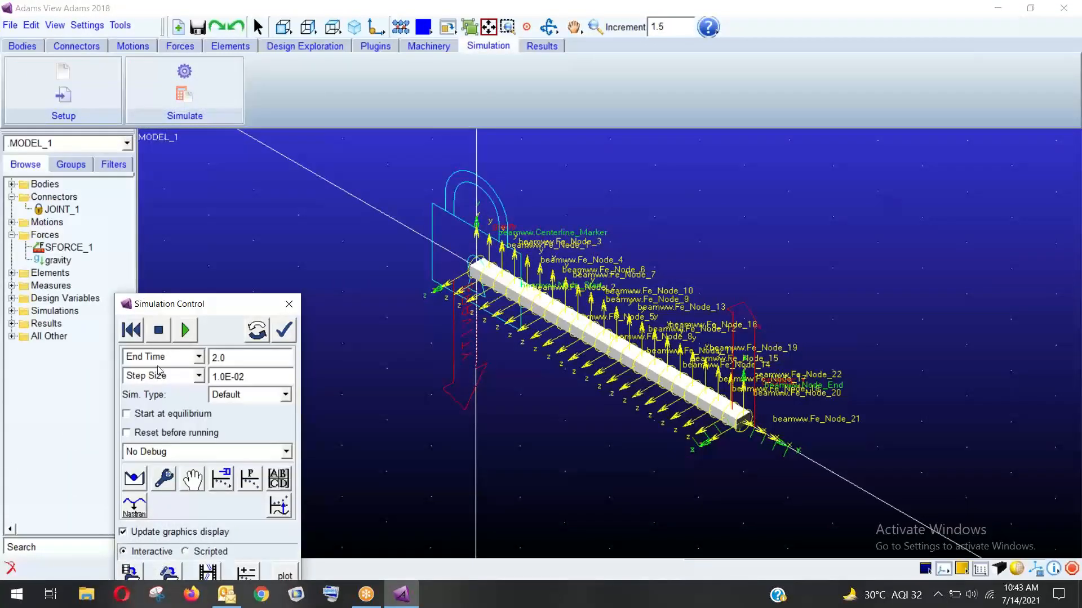
left_click(185, 329)
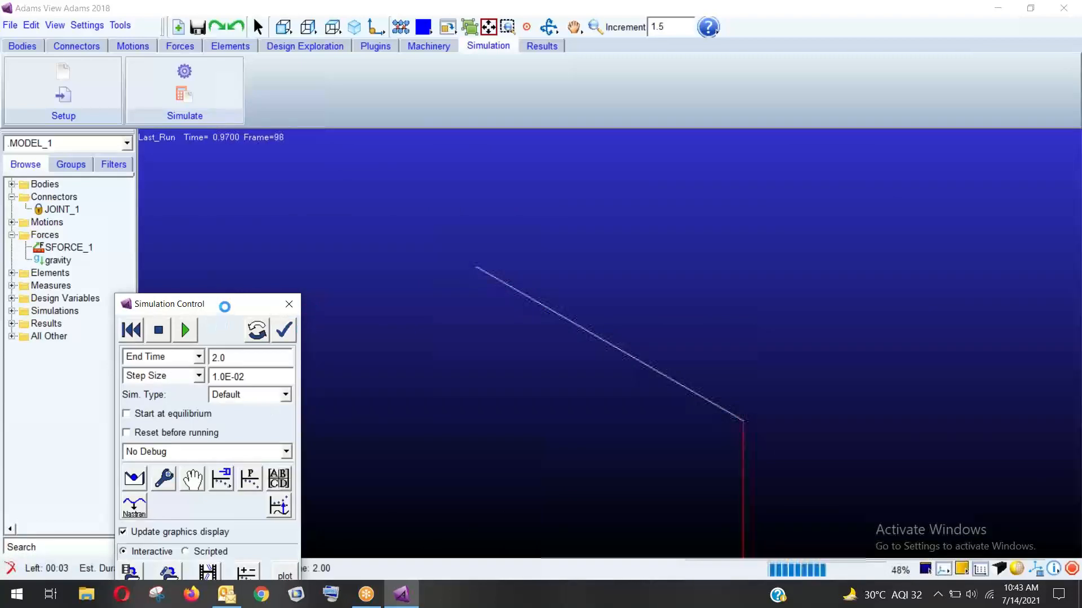
left_click_drag(223, 304, 253, 153)
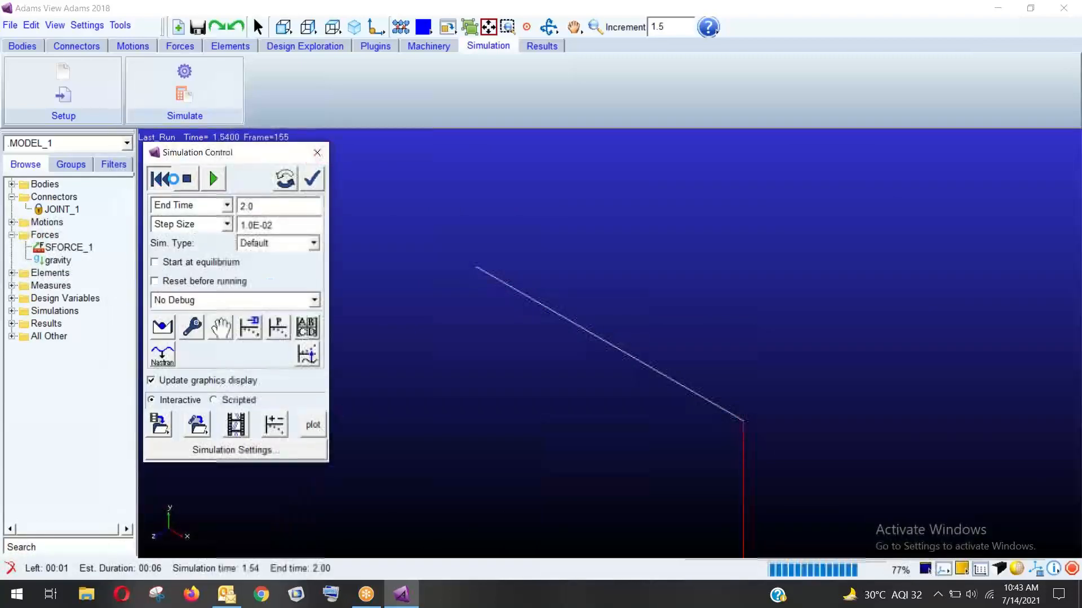
left_click(319, 153)
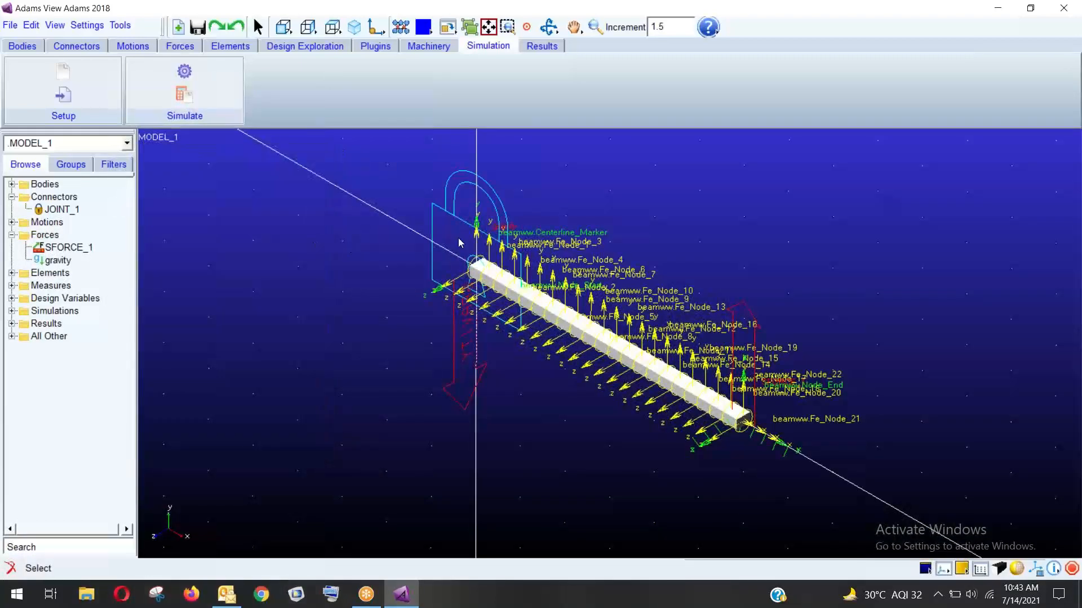
Open the database beam.bin from the desktop folder adams/adams trainning/beam without saving MODEL_1.
left_click(11, 25)
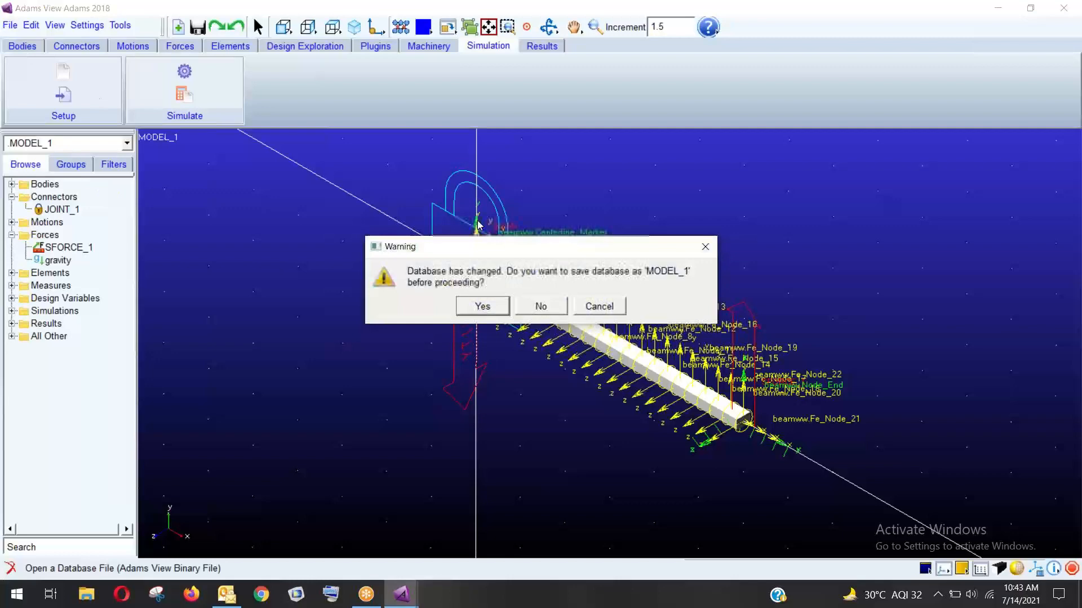
left_click(540, 306)
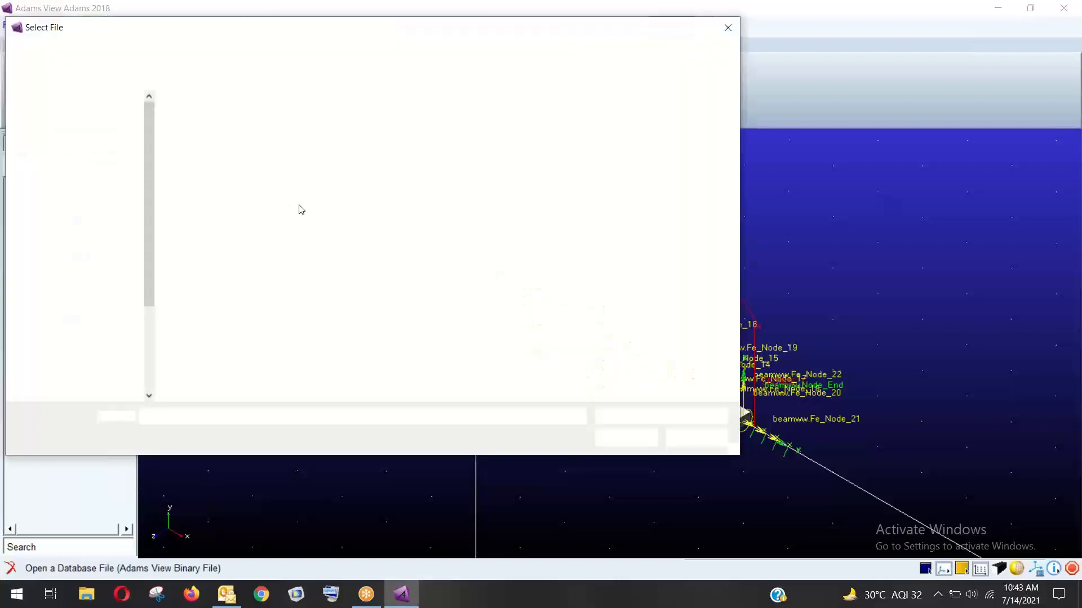
left_click(58, 126)
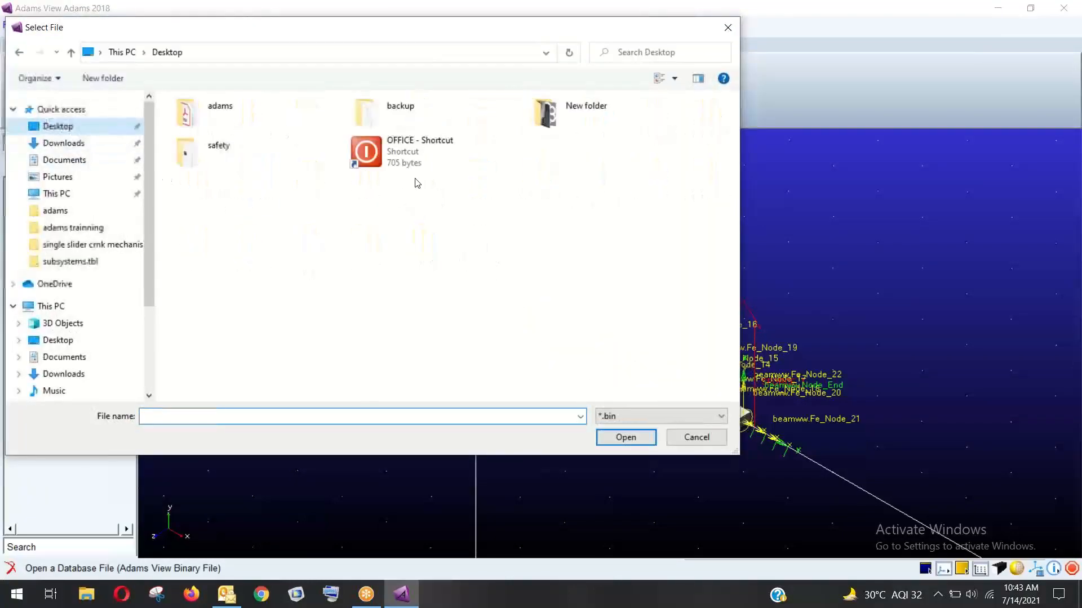
double_click(235, 113)
double_click(236, 119)
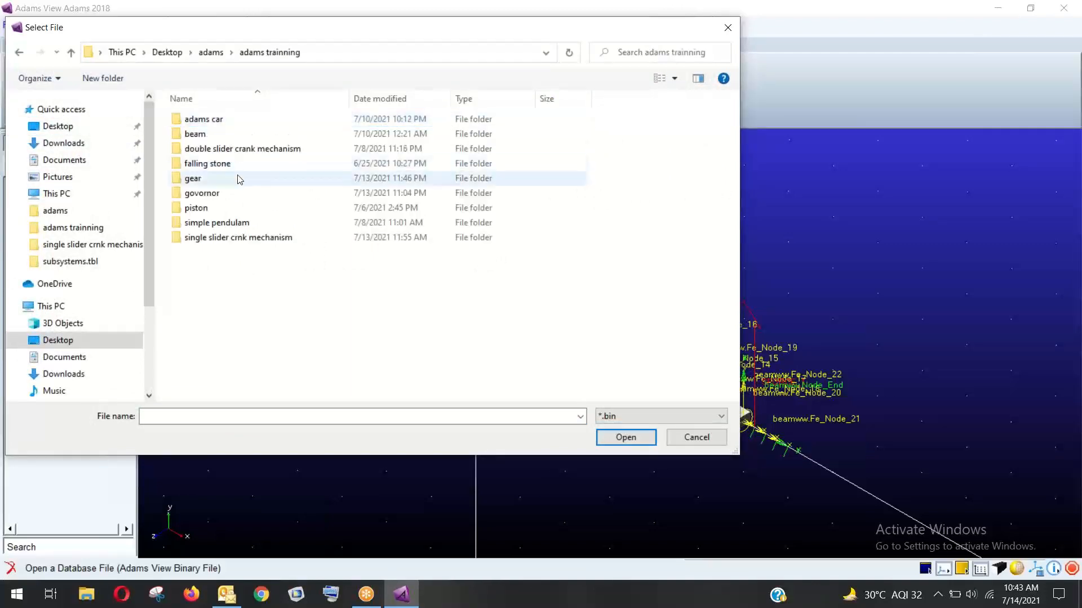
double_click(222, 134)
left_click(219, 136)
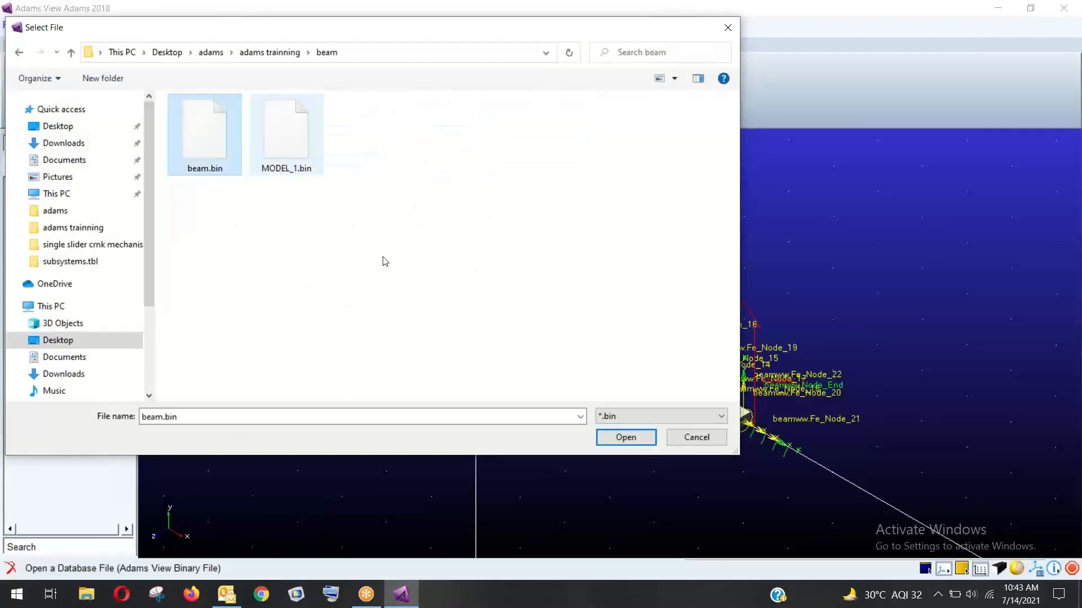
left_click(629, 443)
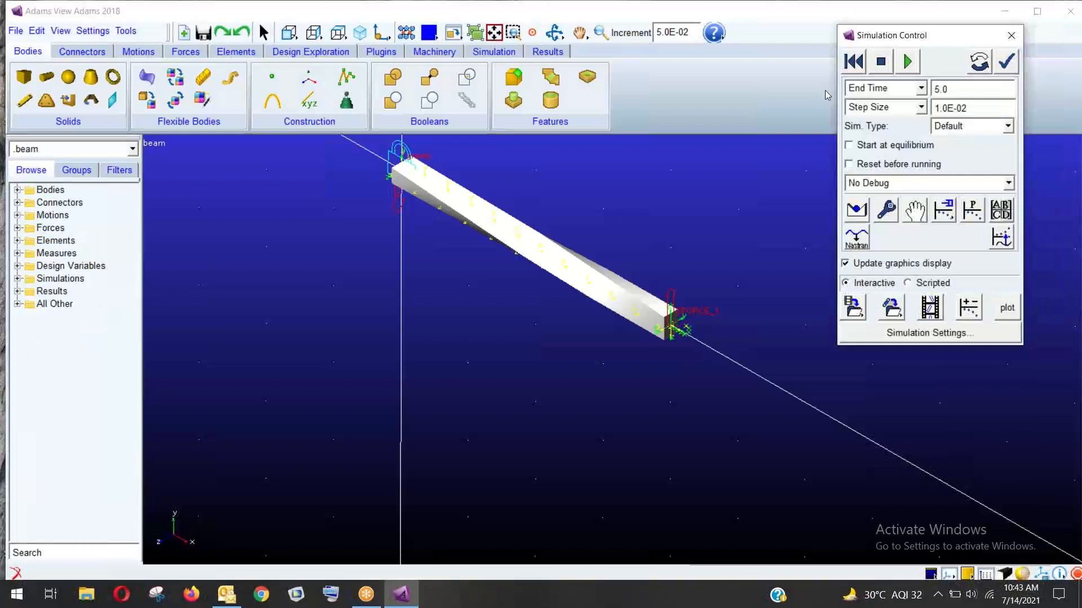
Run the beam simulation with end time 5.0 and step size 1.0E-02, and open the animation controls.
left_click_drag(882, 35, 178, 135)
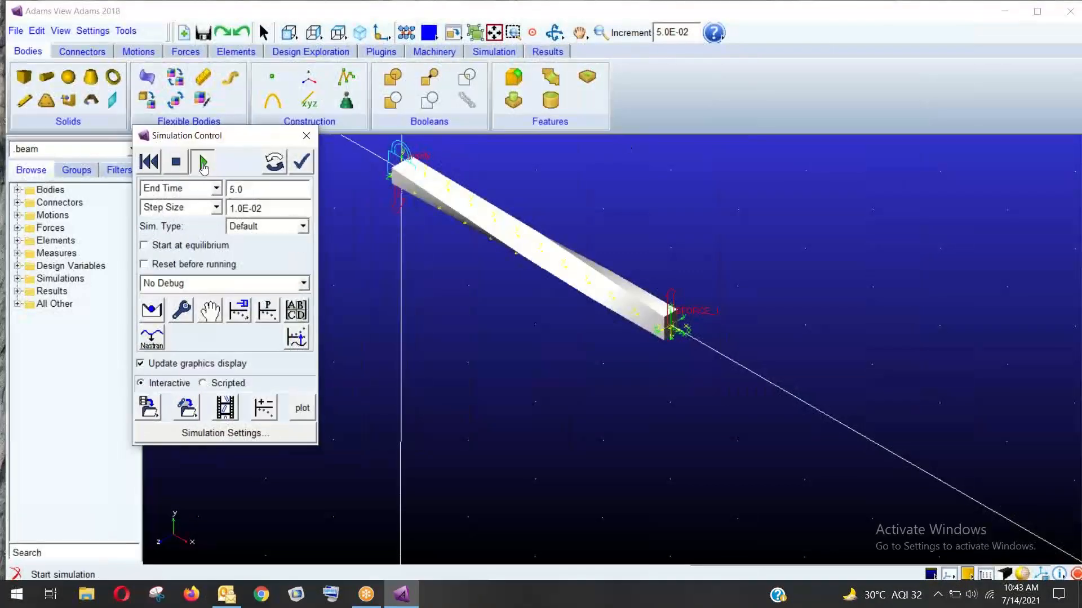
left_click(203, 163)
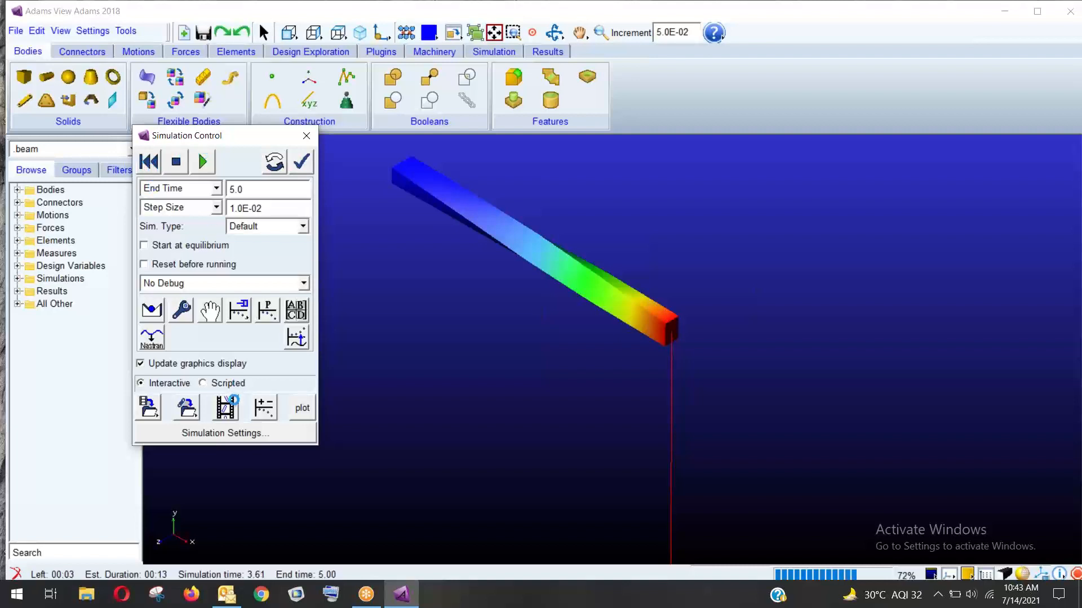
left_click(224, 408)
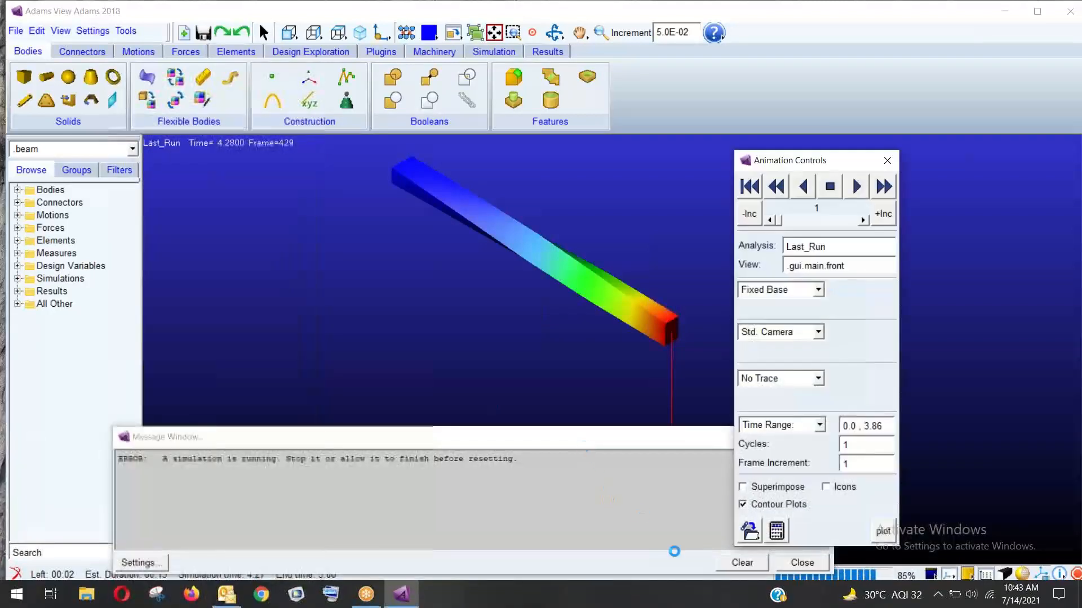
left_click(797, 563)
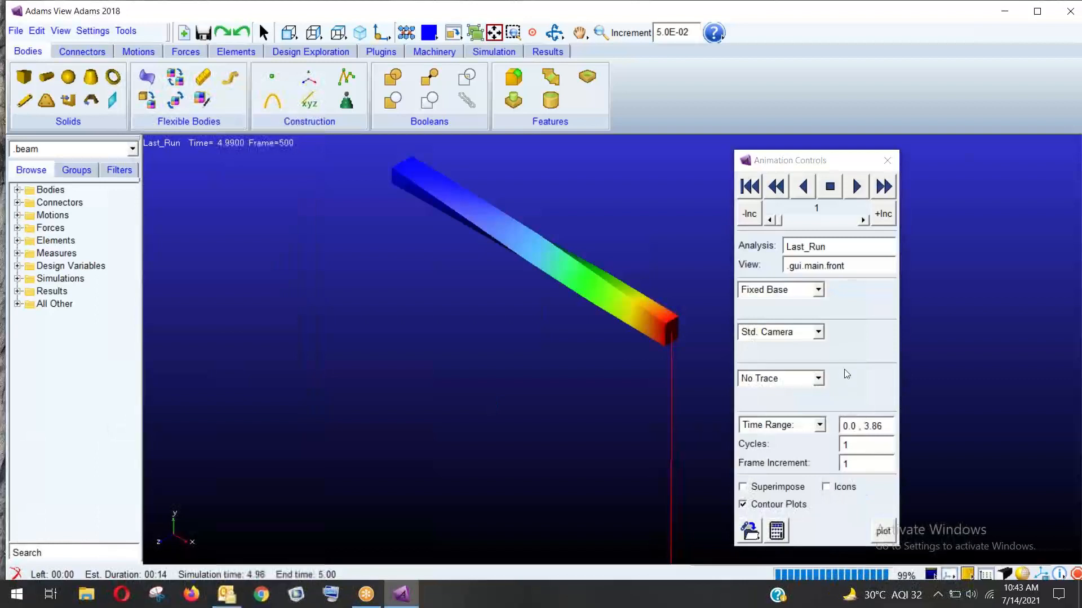
Replay the Last_Run animation from the start with the beam and full force arrow in view, and close the animation controls.
left_click(749, 186)
left_click_drag(787, 164, 235, 121)
key("z")
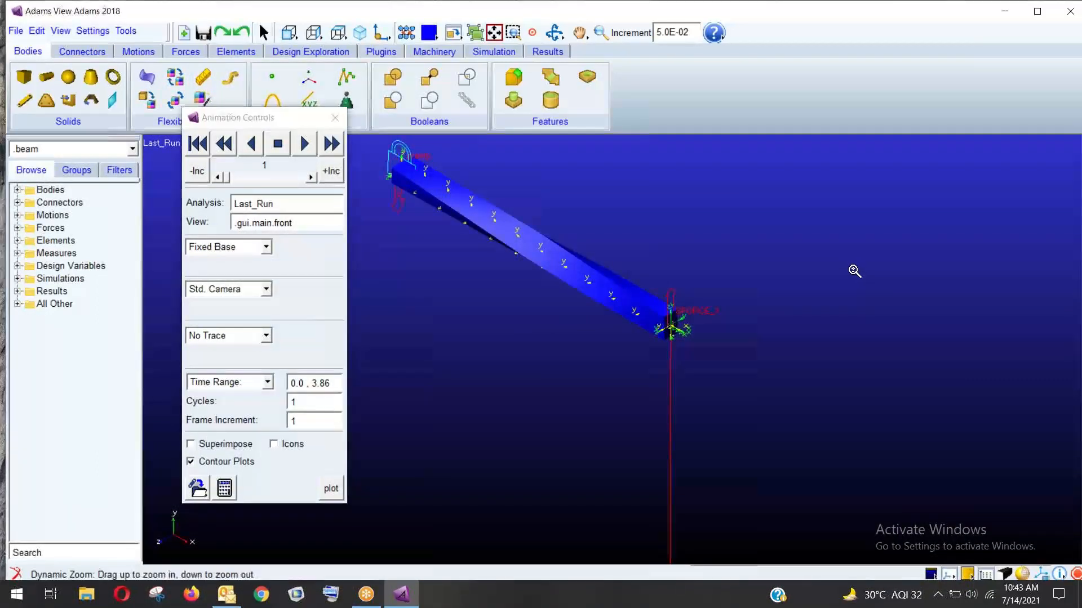
left_click_drag(853, 266, 850, 319)
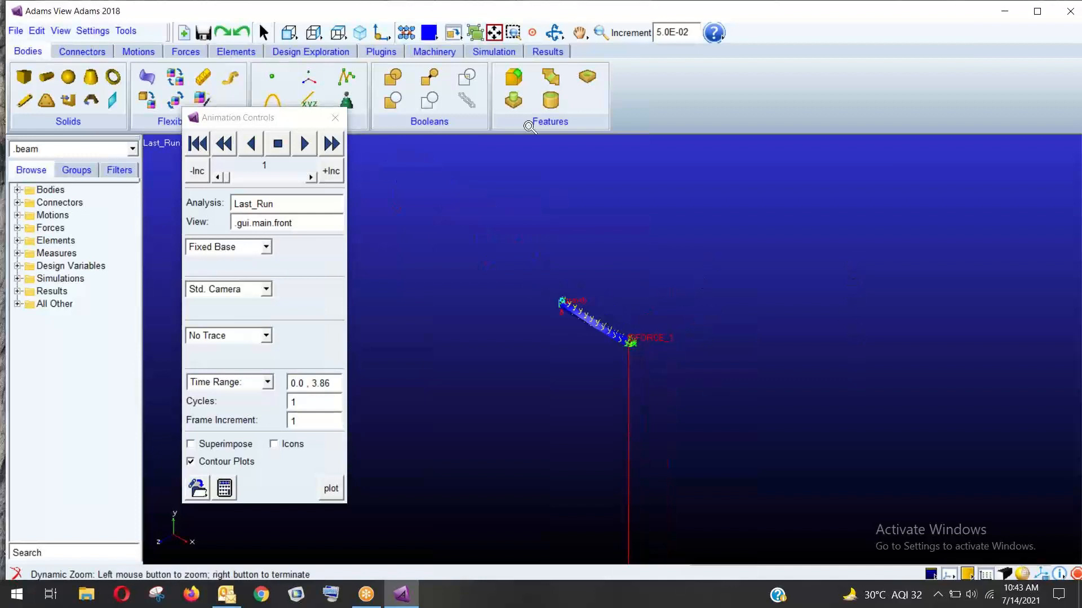
left_click(579, 34)
left_click_drag(688, 311, 657, 197)
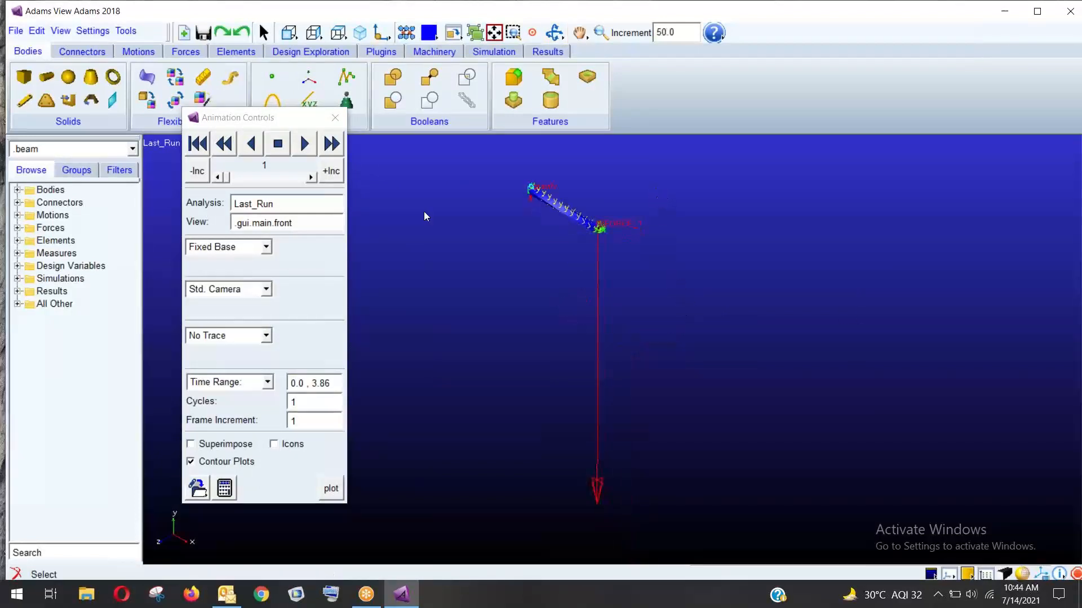
left_click(221, 142)
left_click(304, 145)
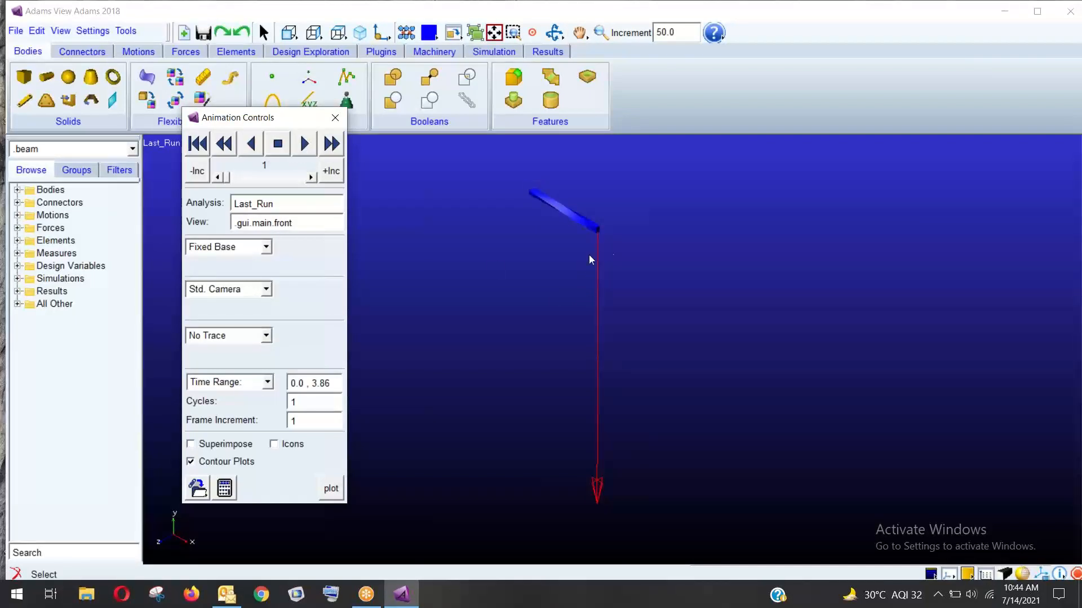
left_click(278, 144)
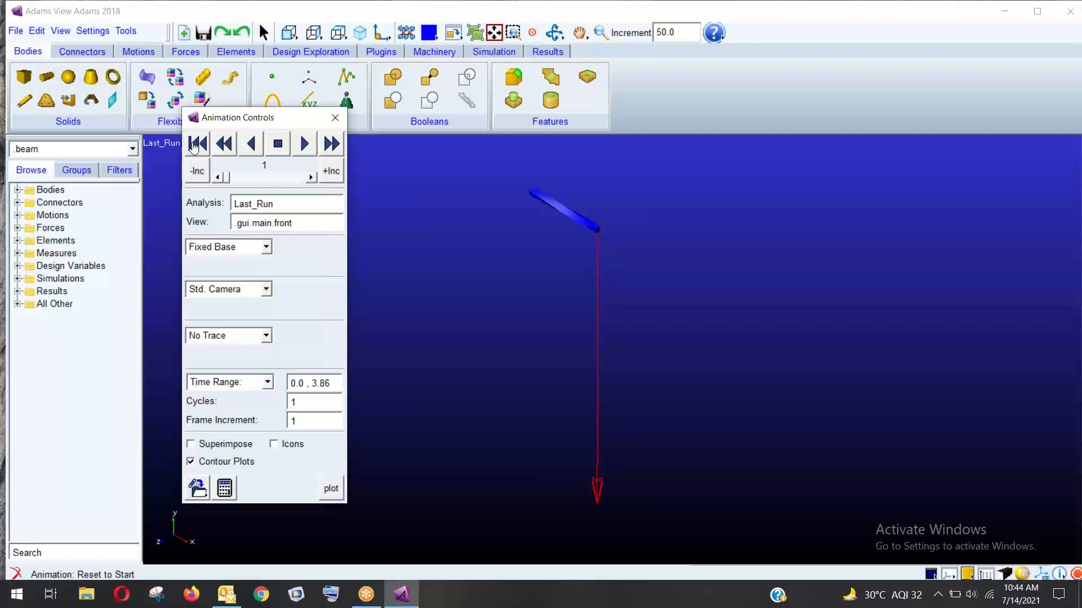
left_click(303, 144)
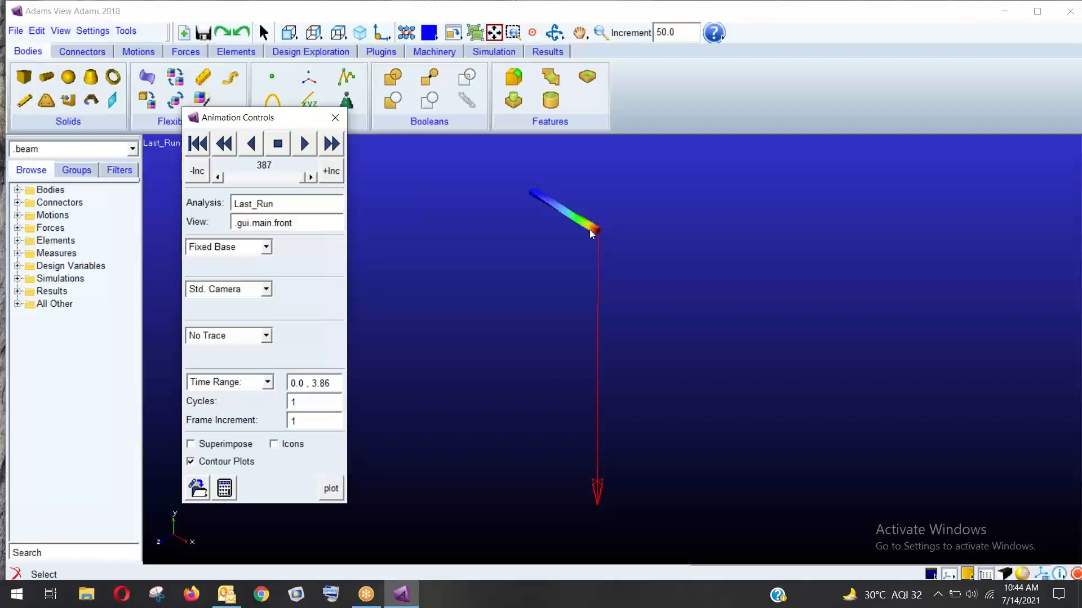
left_click(494, 33)
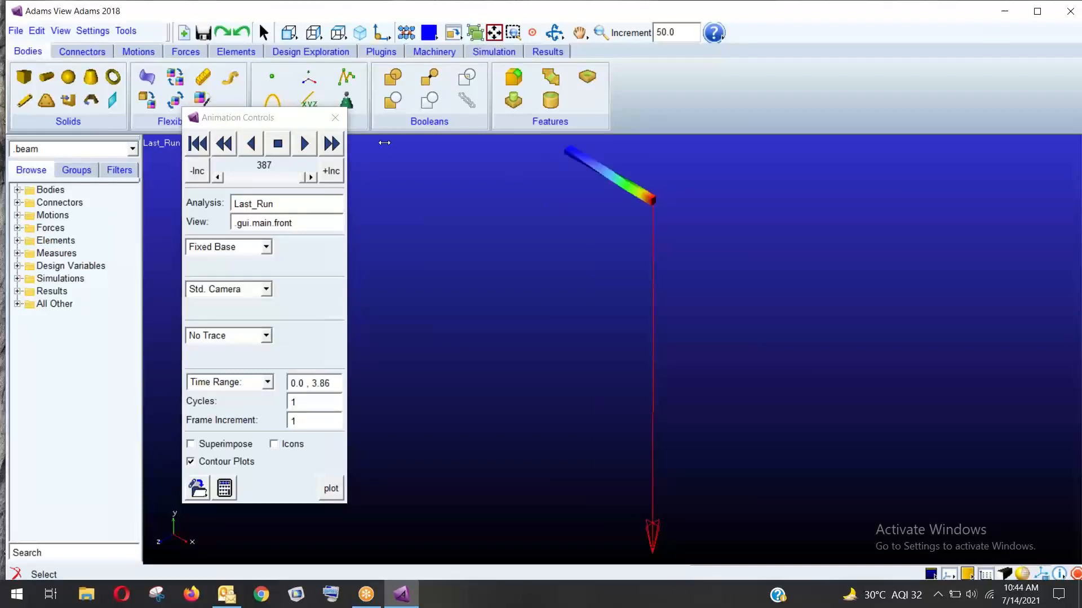
left_click(335, 118)
Open the Adams PostProcessor, animate the page with the beam plot and contour view, and close the PostProcessor.
left_click(547, 51)
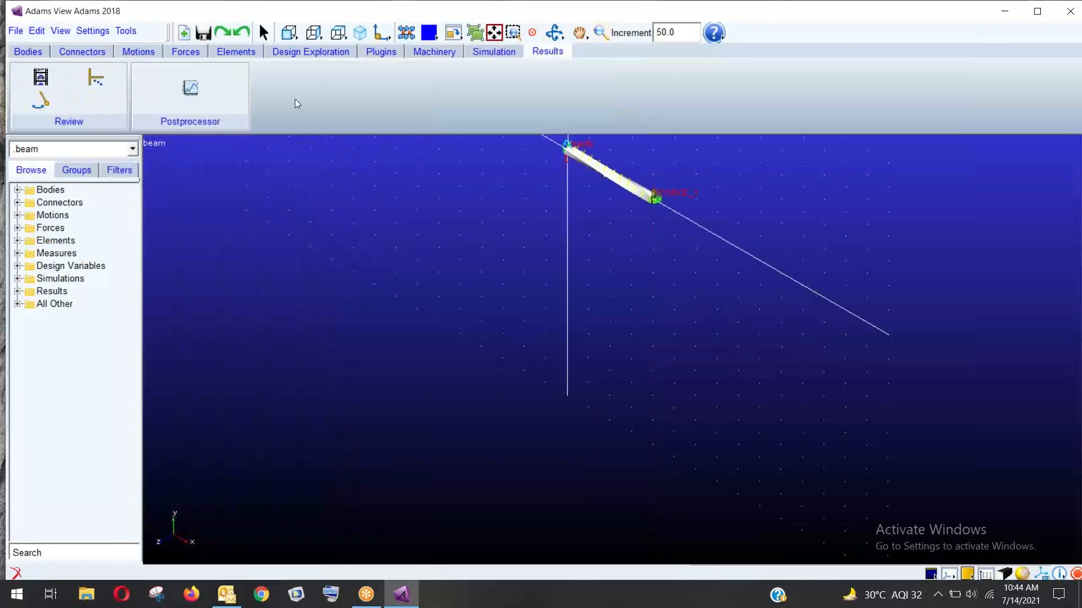
left_click(184, 92)
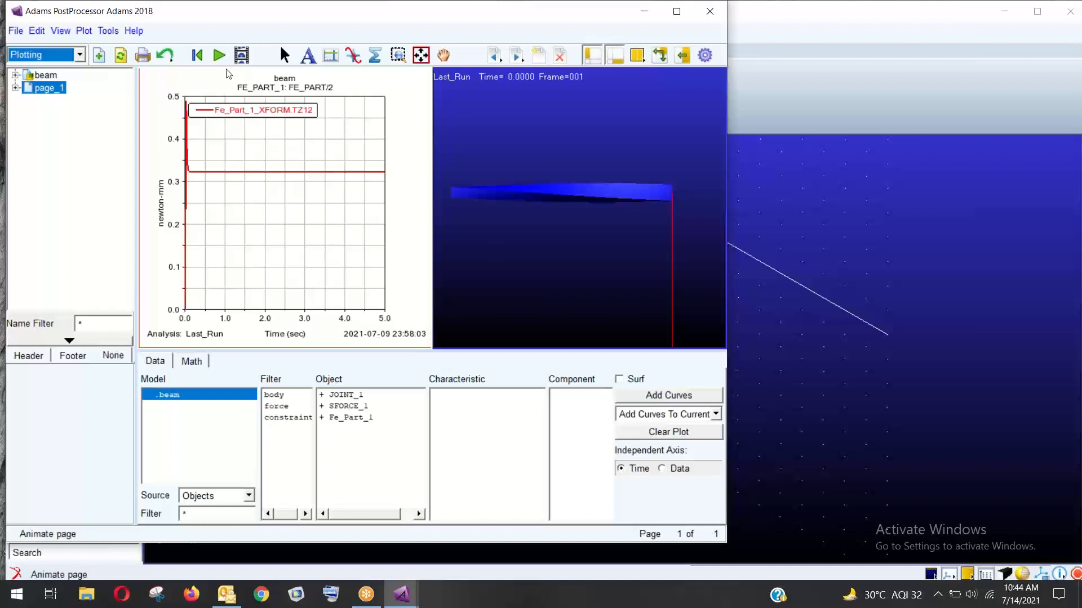
left_click(219, 55)
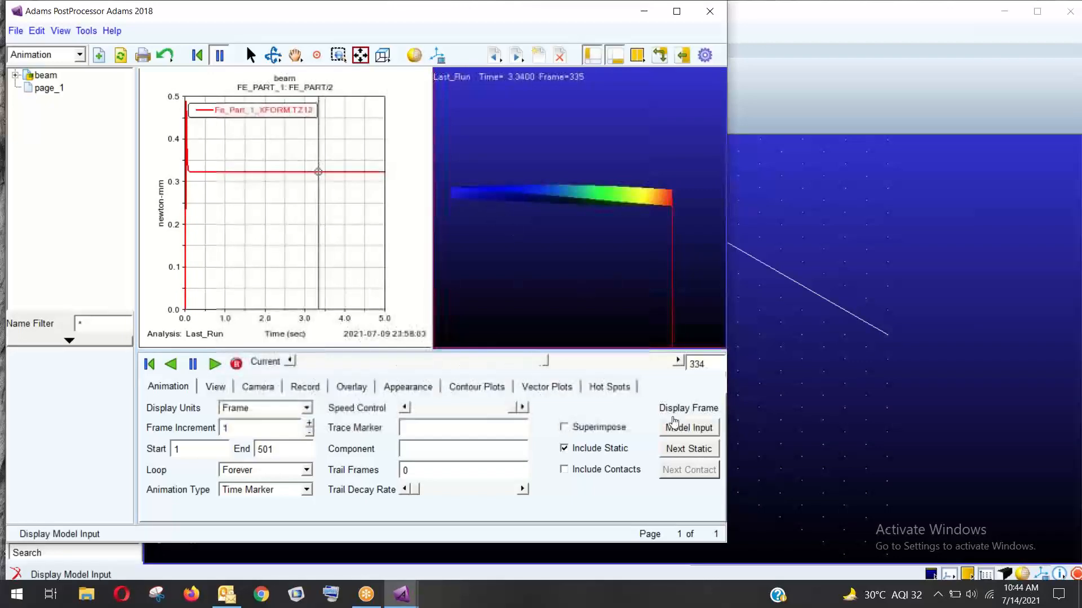
left_click_drag(214, 10, 314, 206)
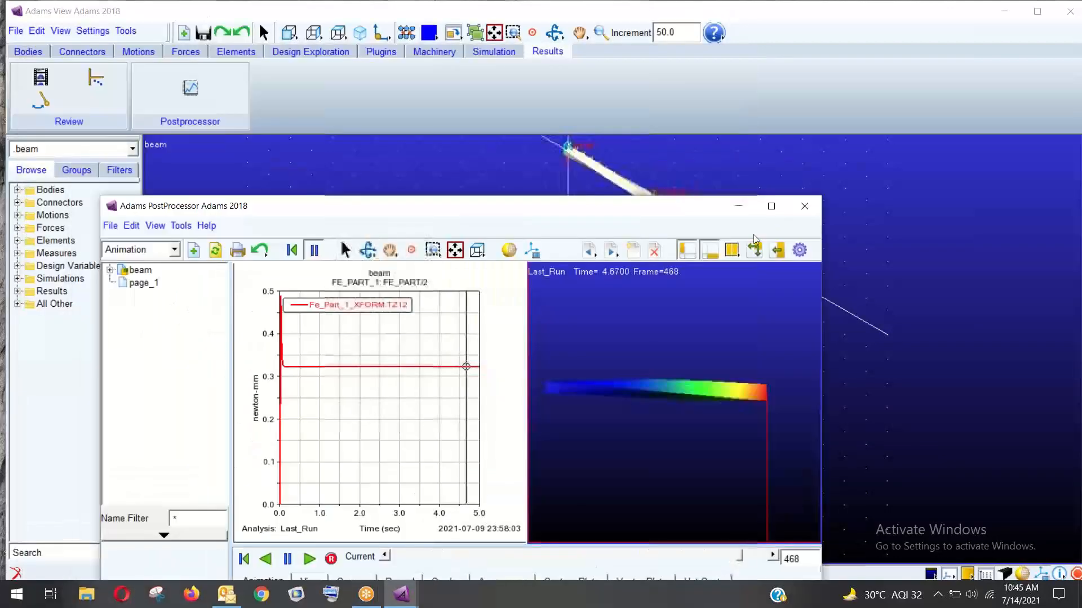
left_click(803, 208)
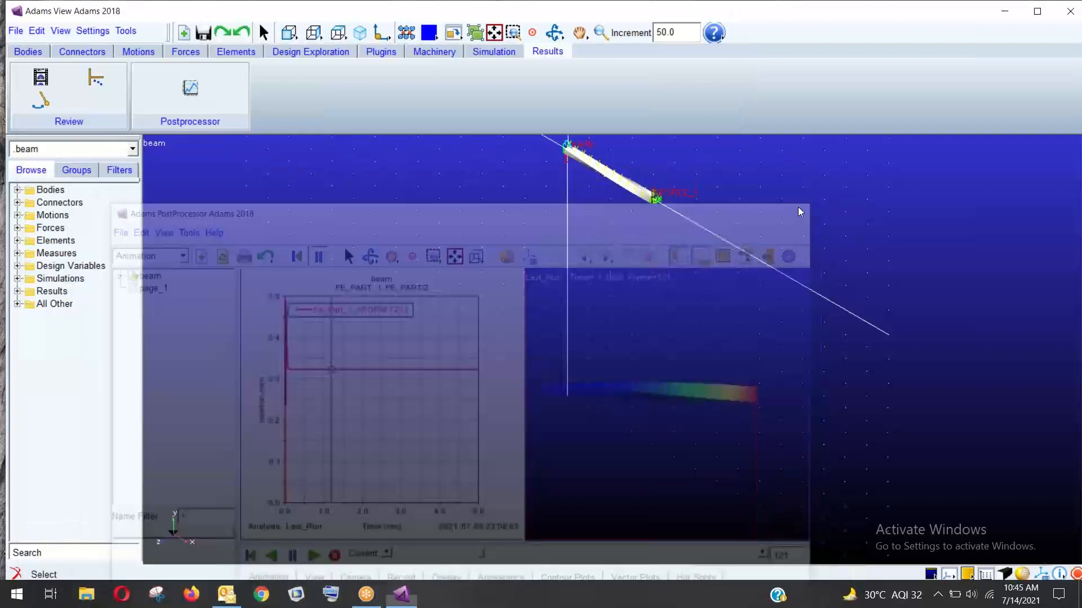
Modify SFORCE_1 on the beam so its force function is -1000.
left_click(18, 228)
left_click(68, 241)
right_click(70, 243)
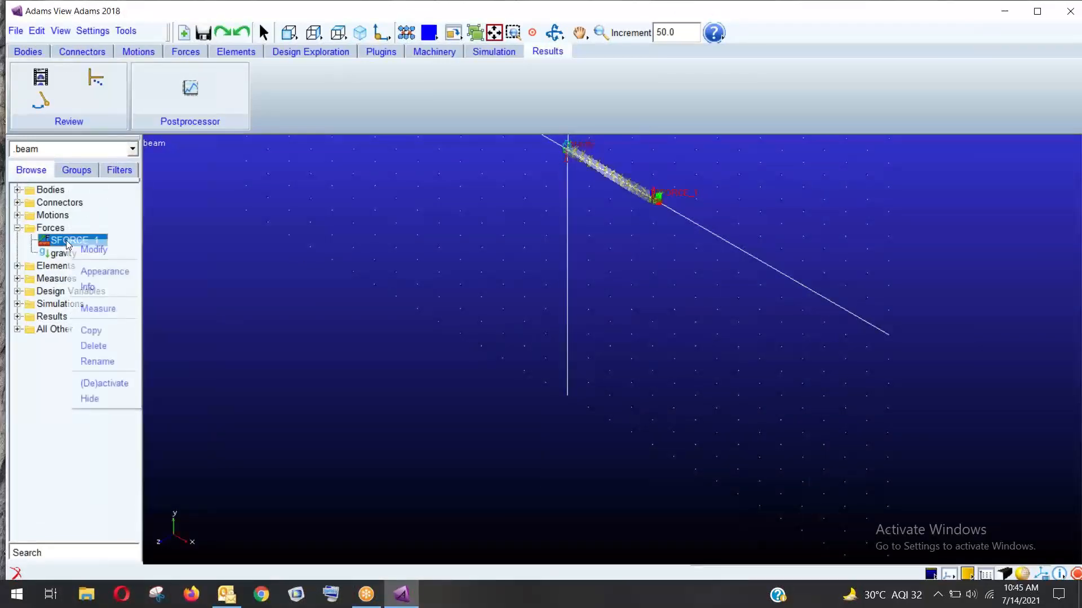
left_click(83, 250)
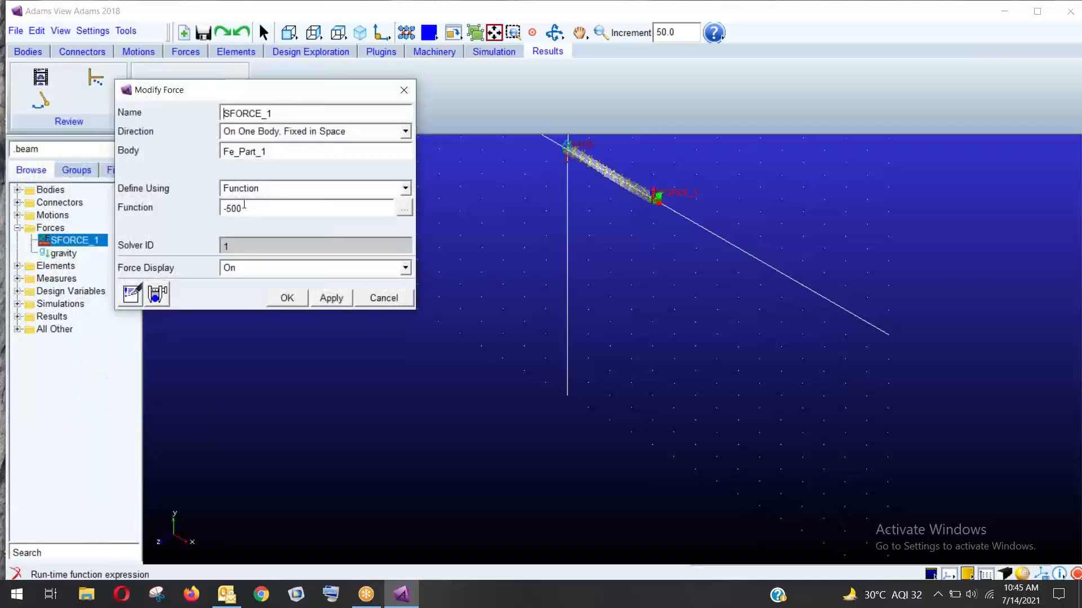
left_click(233, 208)
key("BackSpace")
type("1")
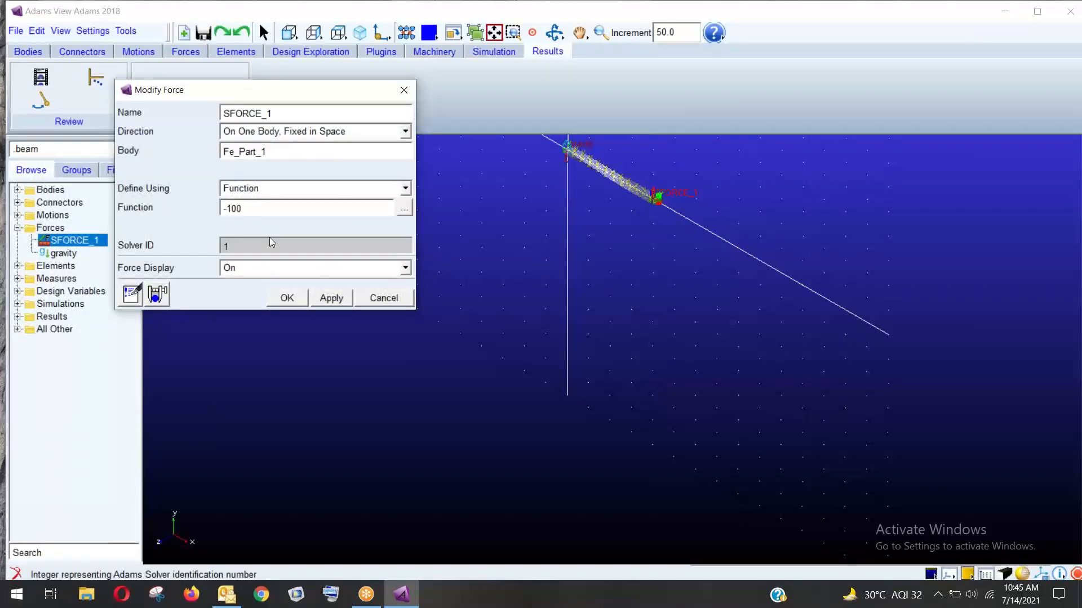
type("0")
left_click(288, 299)
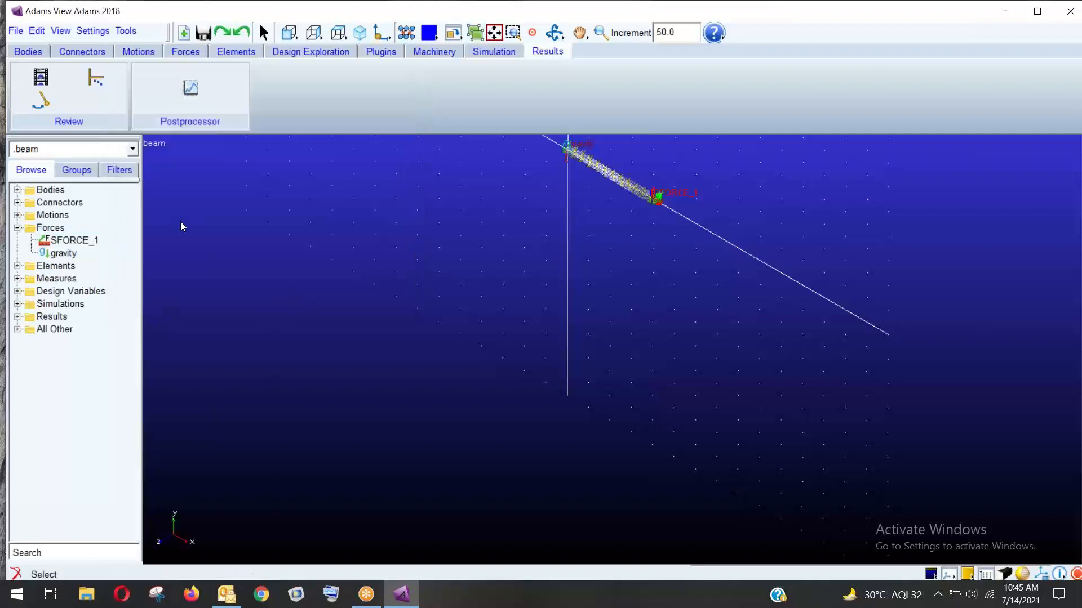
Run an interactive simulation of the modified beam with end time 5.0 and step size 1.0E-02, and reset it to the start.
left_click(517, 55)
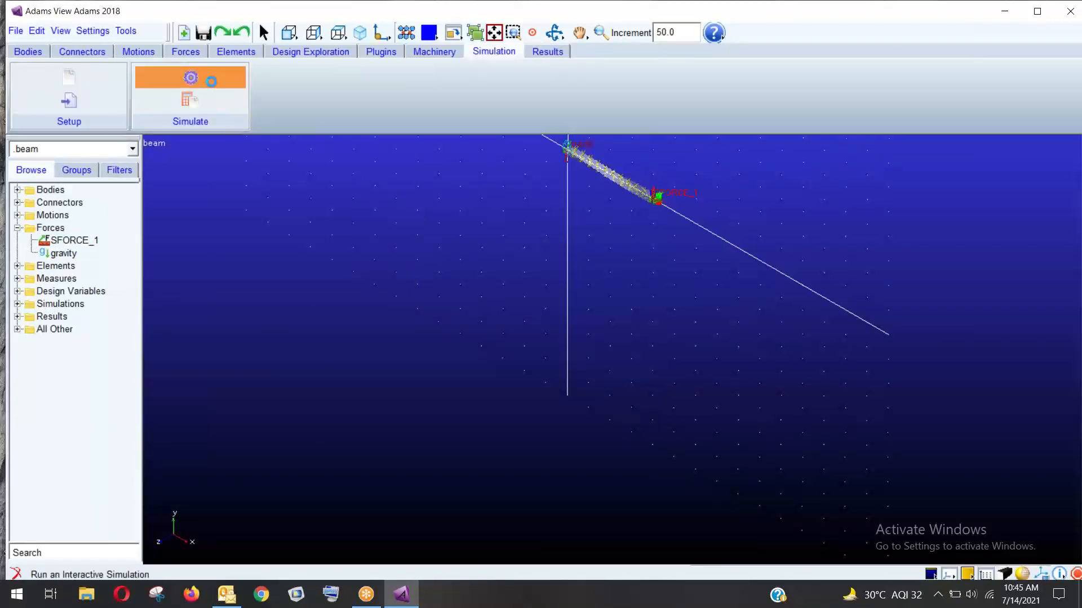
left_click(190, 78)
left_click(145, 162)
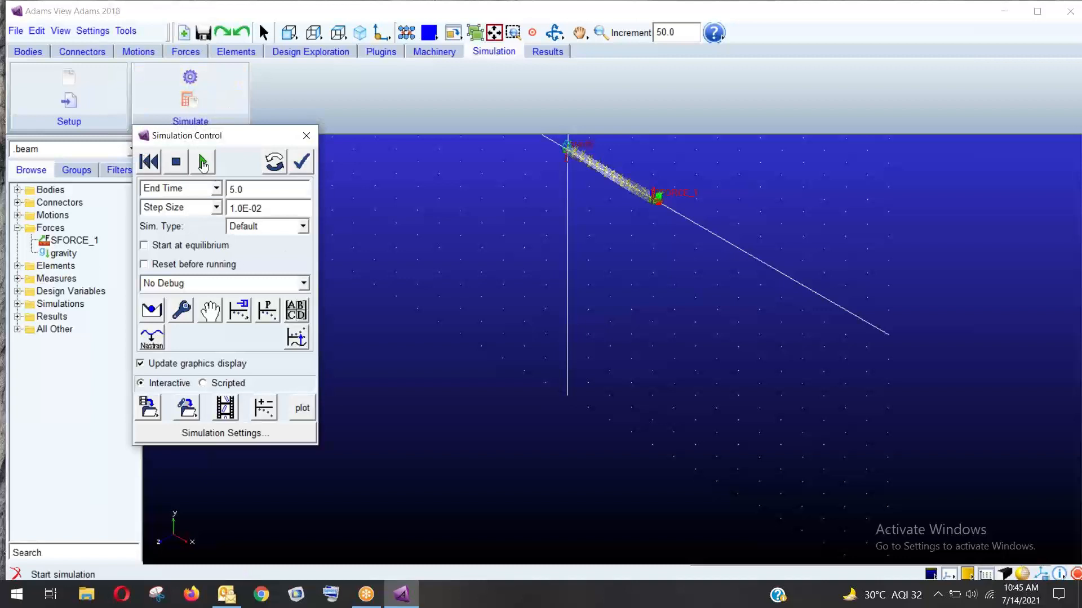
left_click(201, 162)
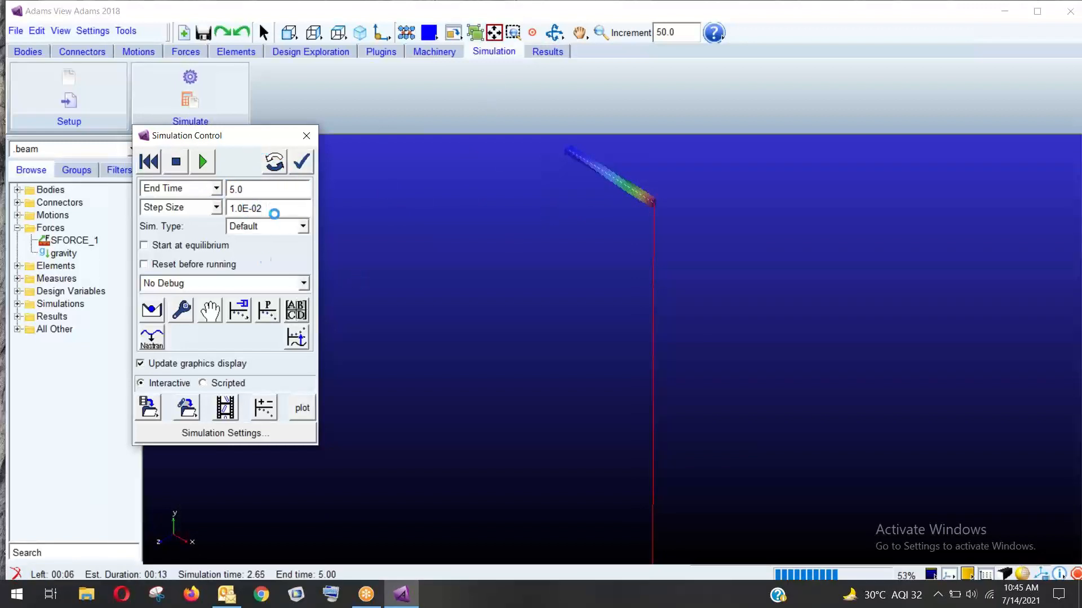
left_click(156, 162)
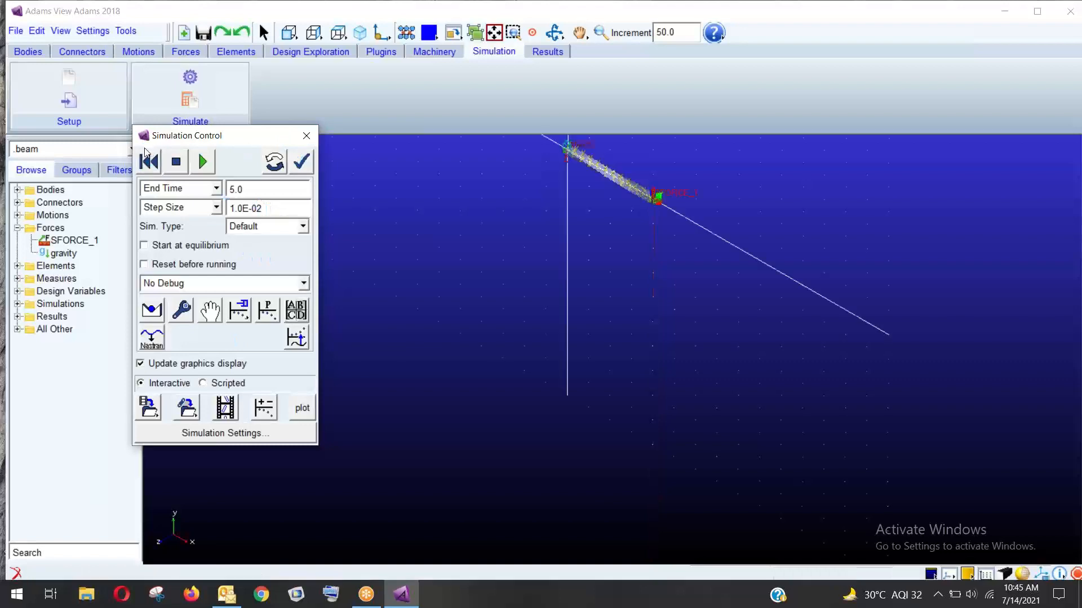
Replay the beam's contour animation from the start in the Adams PostProcessor, close it, and fit the beam in the view.
left_click(547, 52)
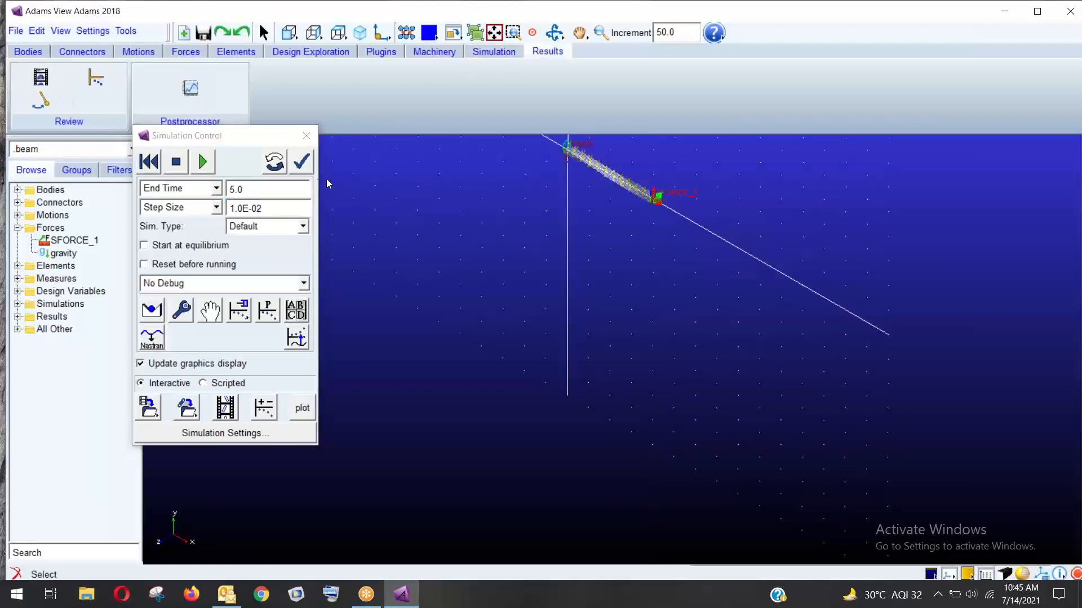
left_click(307, 135)
left_click(190, 90)
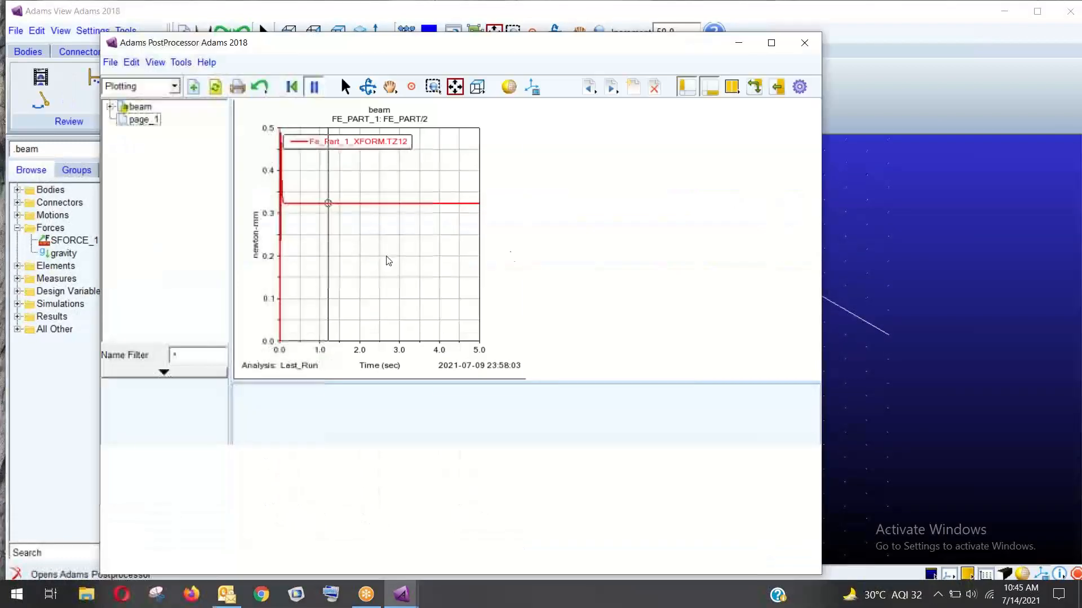
left_click(628, 227)
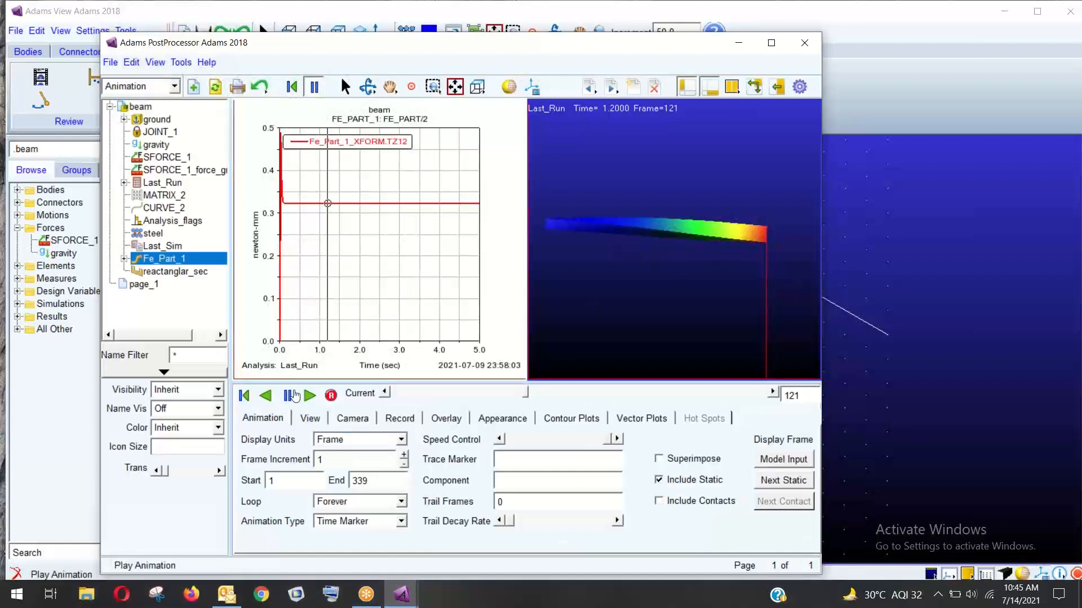
left_click(246, 396)
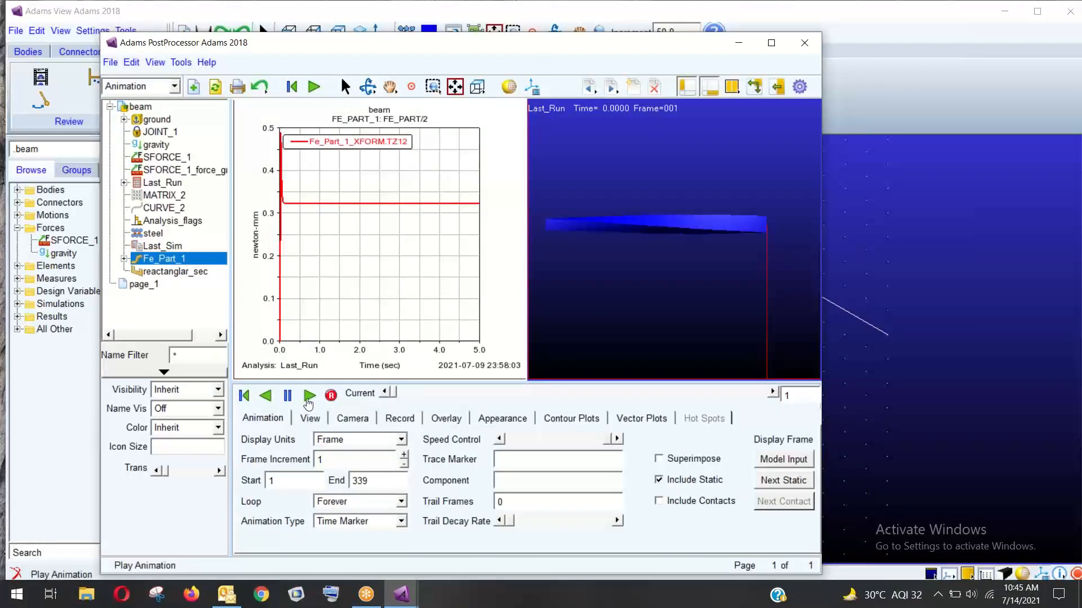
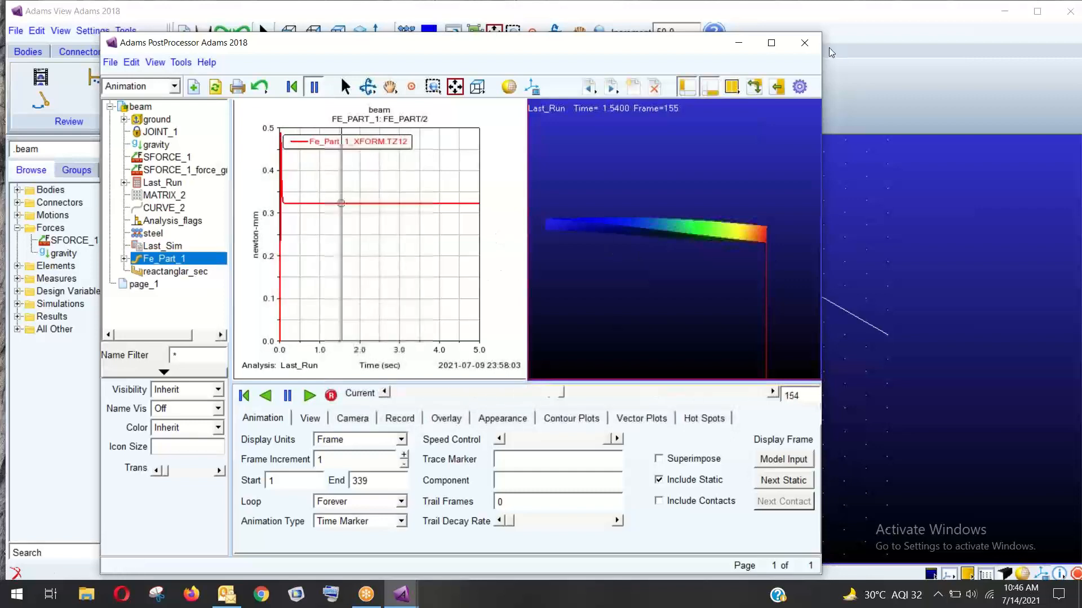
left_click(804, 43)
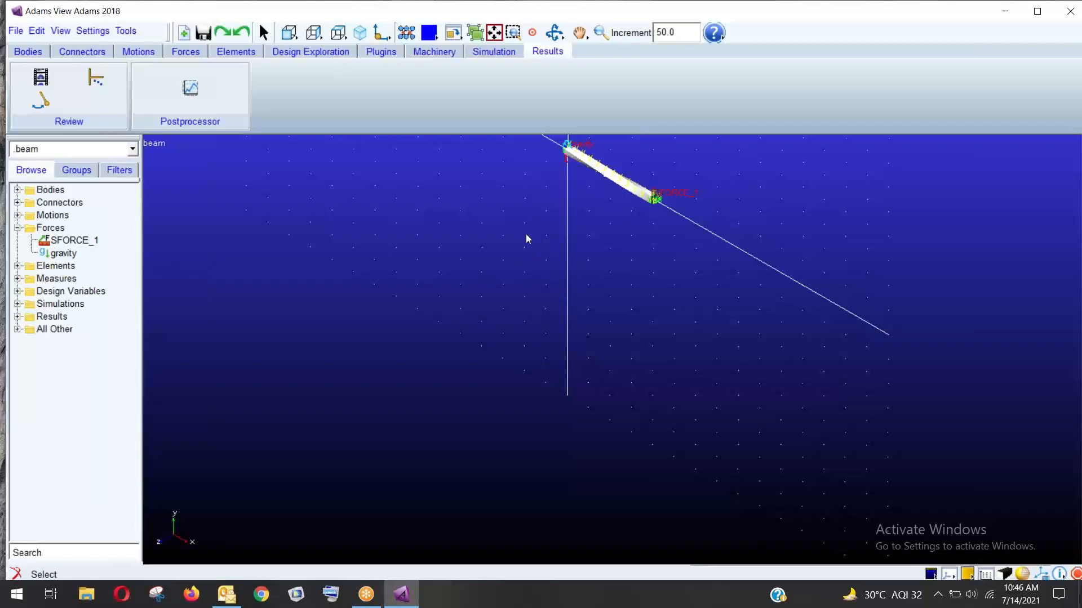
left_click(494, 33)
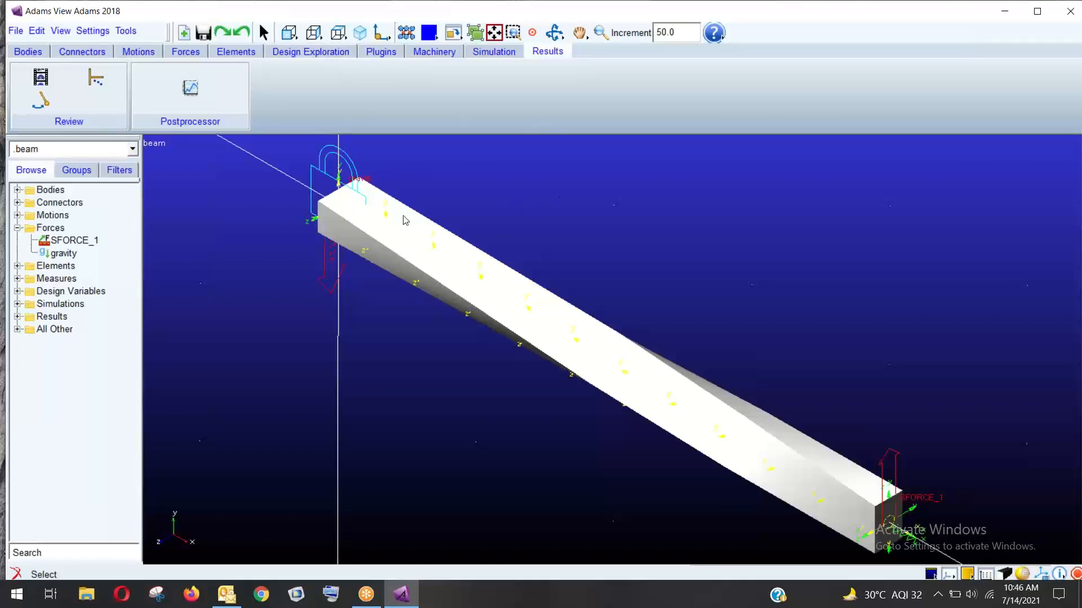
Start a new database without saving the changes to the beam database.
left_click(427, 51)
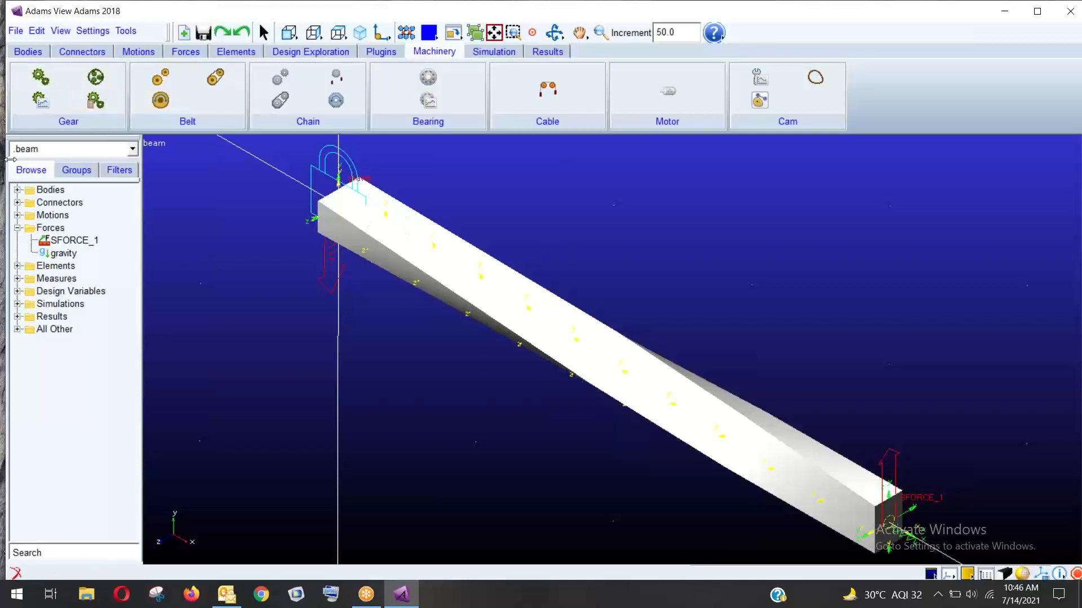
left_click(13, 32)
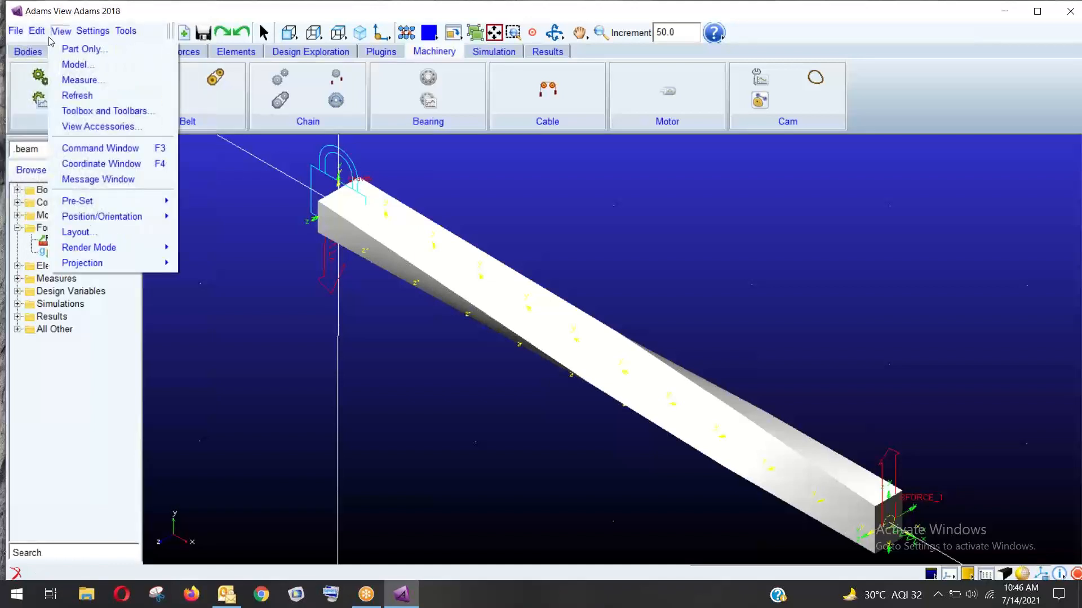
left_click(48, 49)
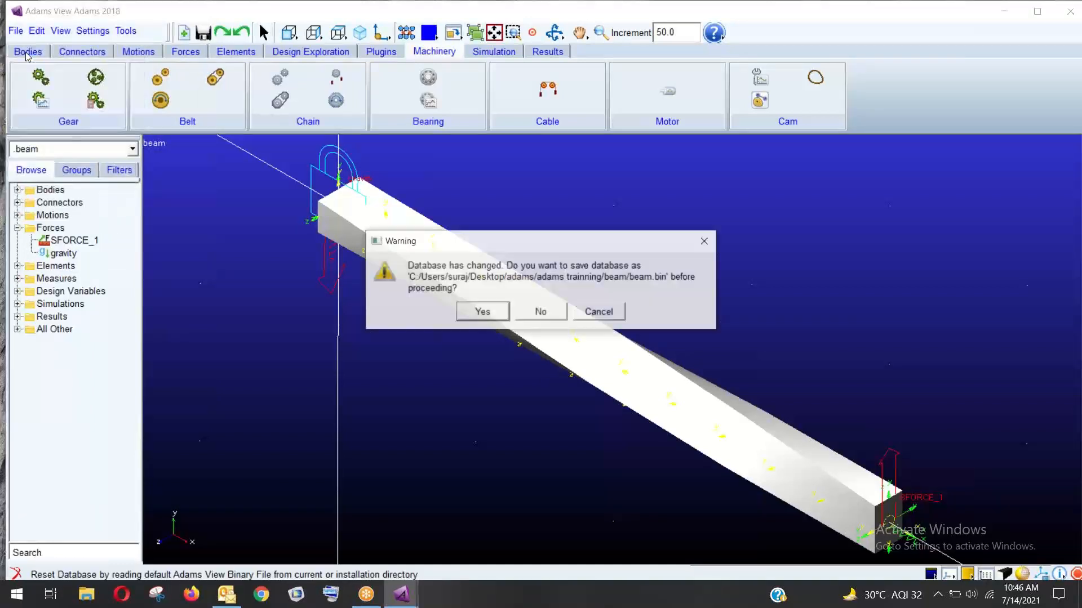
left_click(541, 312)
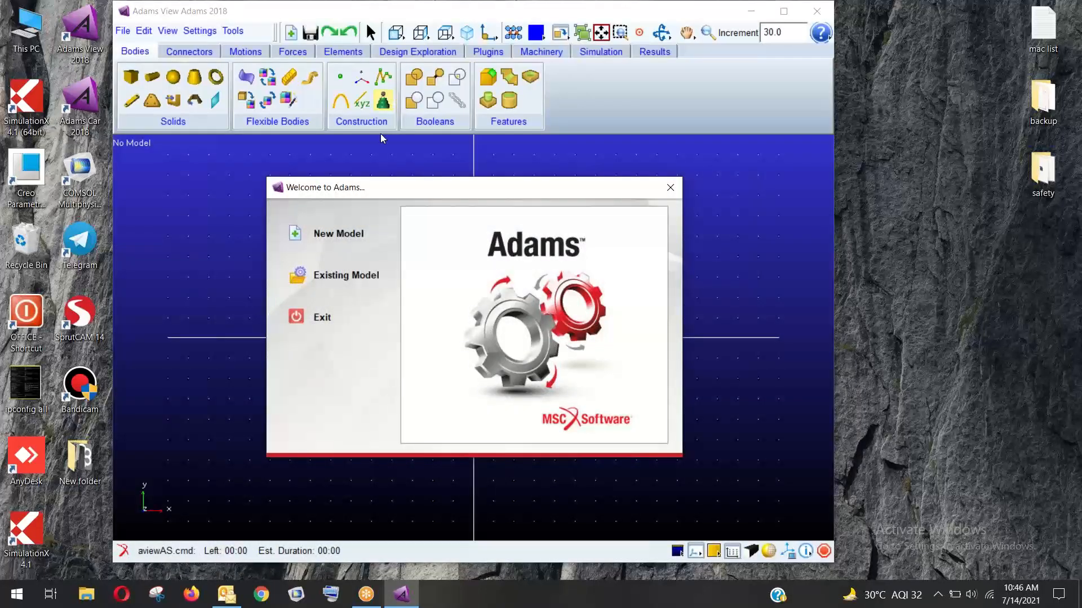
Create a new model named MODEL_1 with Earth Normal (-Global Y) gravity and MMKS units, and maximize the program window.
left_click(298, 235)
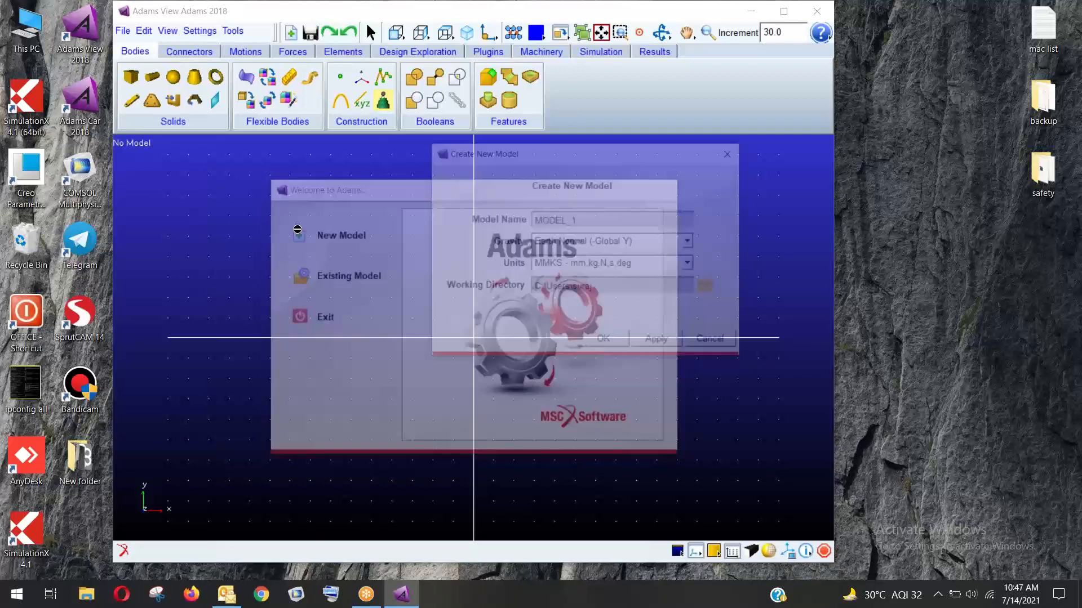
left_click(615, 342)
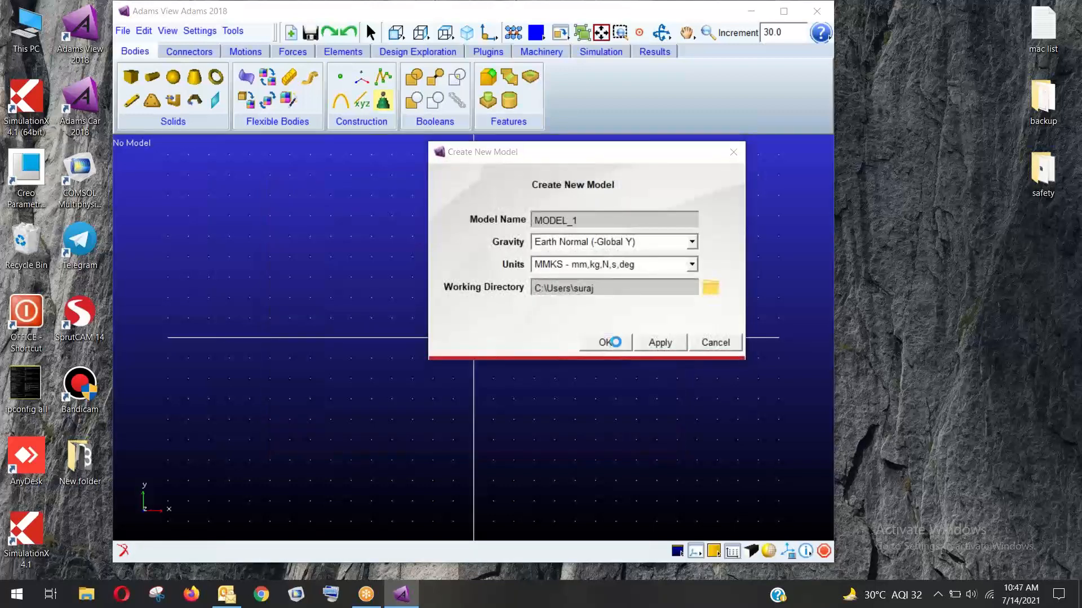
left_click(782, 11)
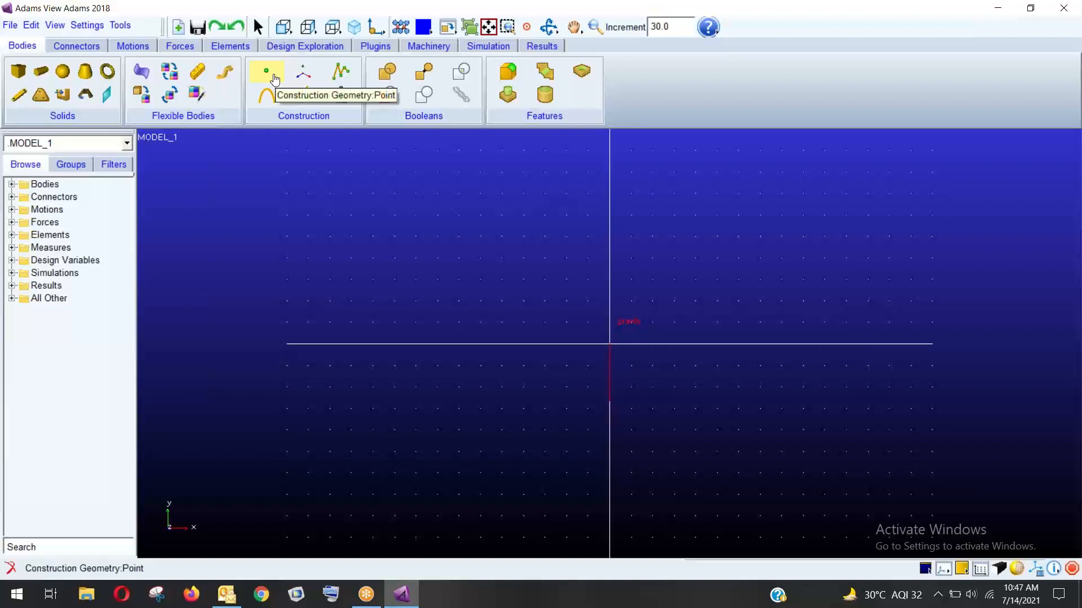
Set the working grid spacing to 10 mm in both X and Y.
left_click(87, 25)
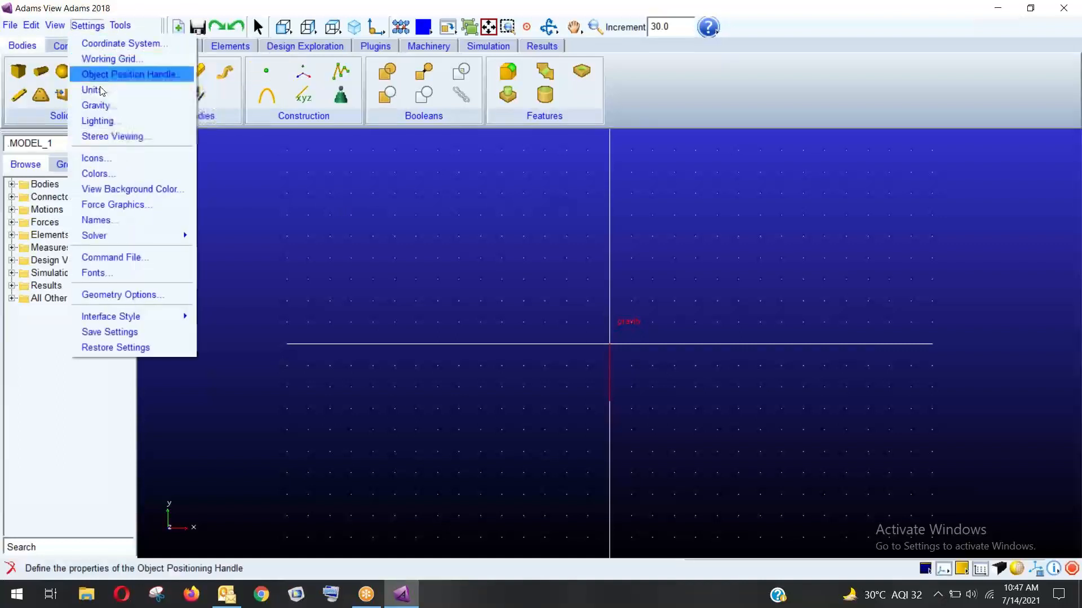
left_click(113, 59)
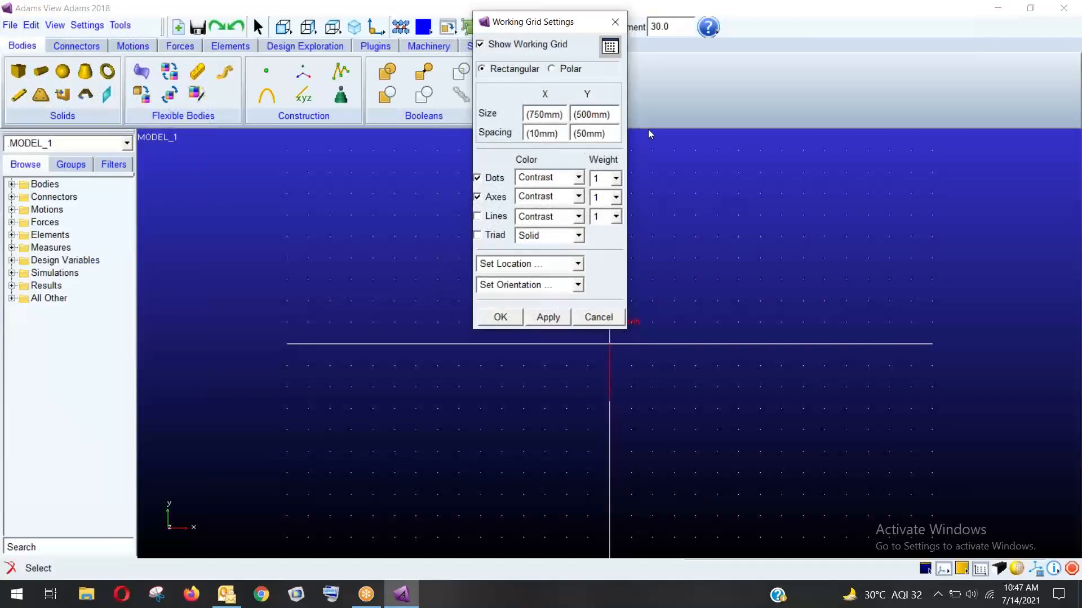
left_click(531, 133)
left_click(584, 133)
key("BackSpace")
type("1")
key("BackSpace")
key("BackSpace")
type("10")
key("BackSpace")
type("10")
left_click(499, 317)
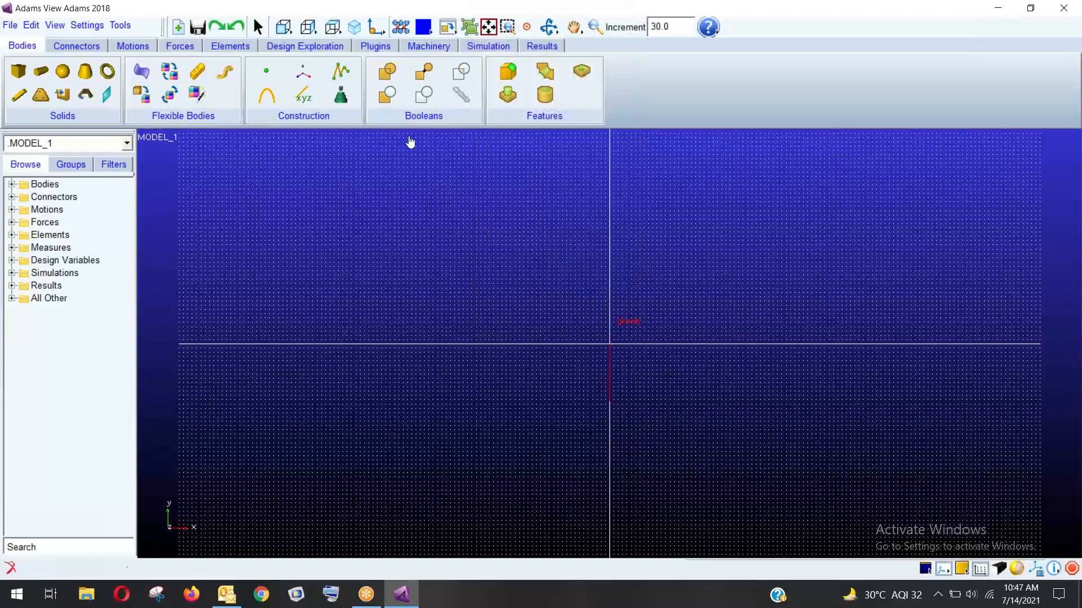
Switch to the isometric view and create four construction points on ground in the point table.
left_click(354, 26)
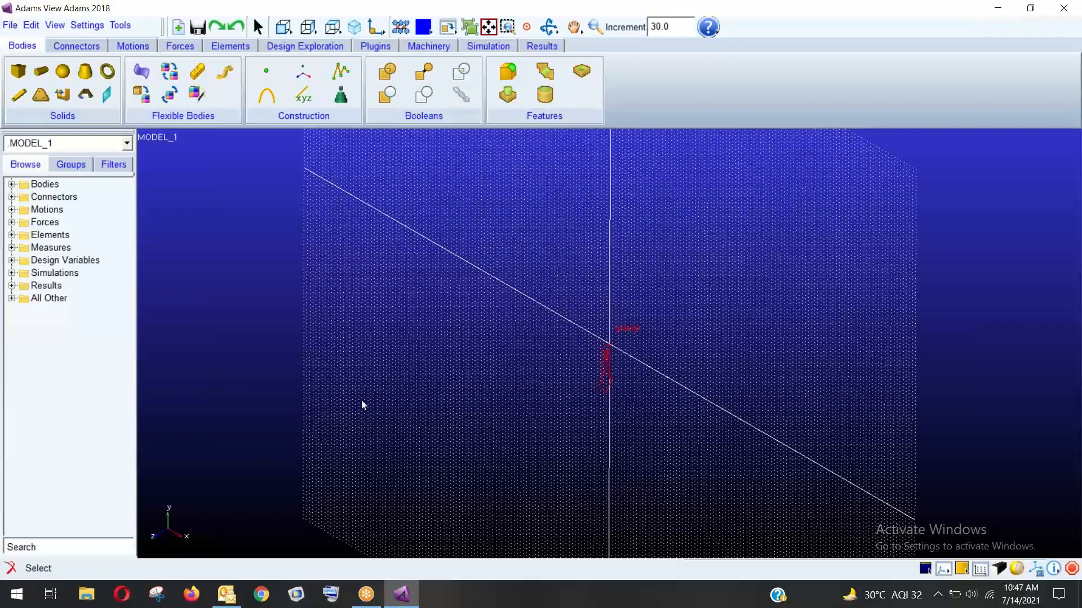
left_click(268, 79)
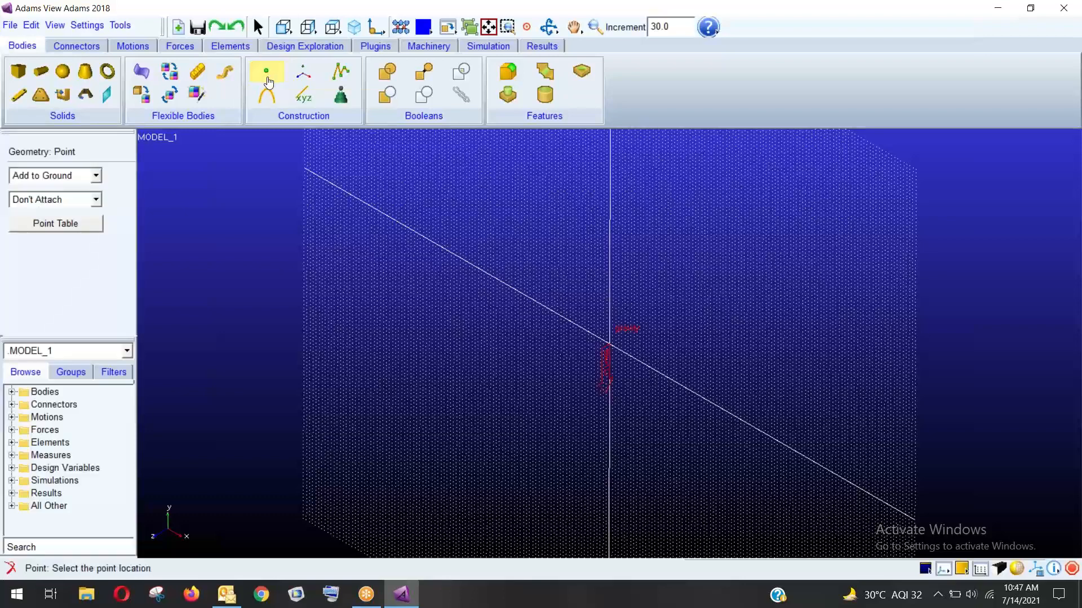
left_click(62, 225)
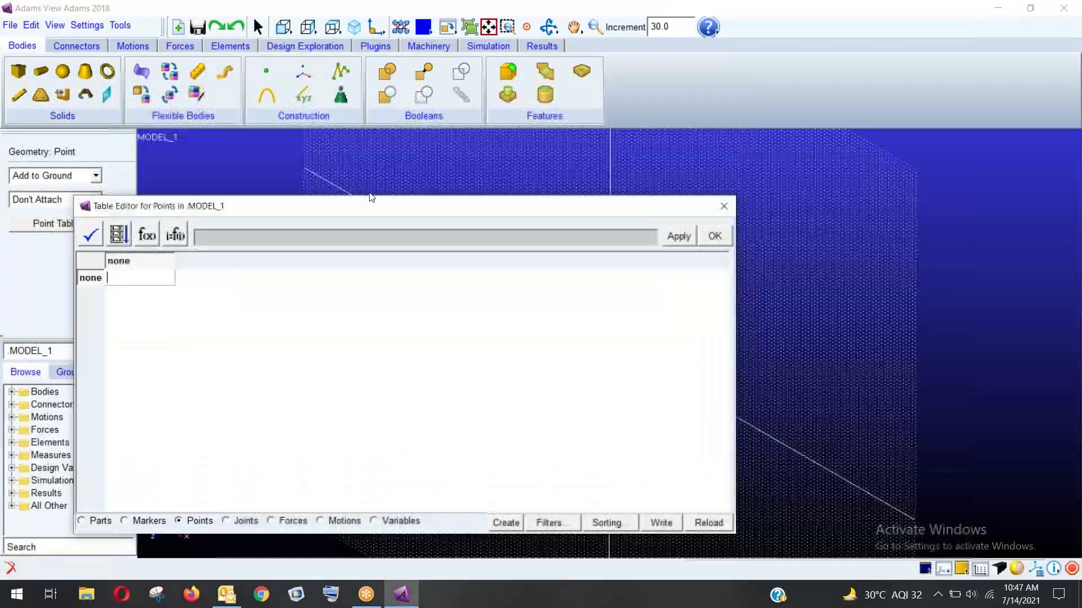
left_click_drag(371, 198, 597, 377)
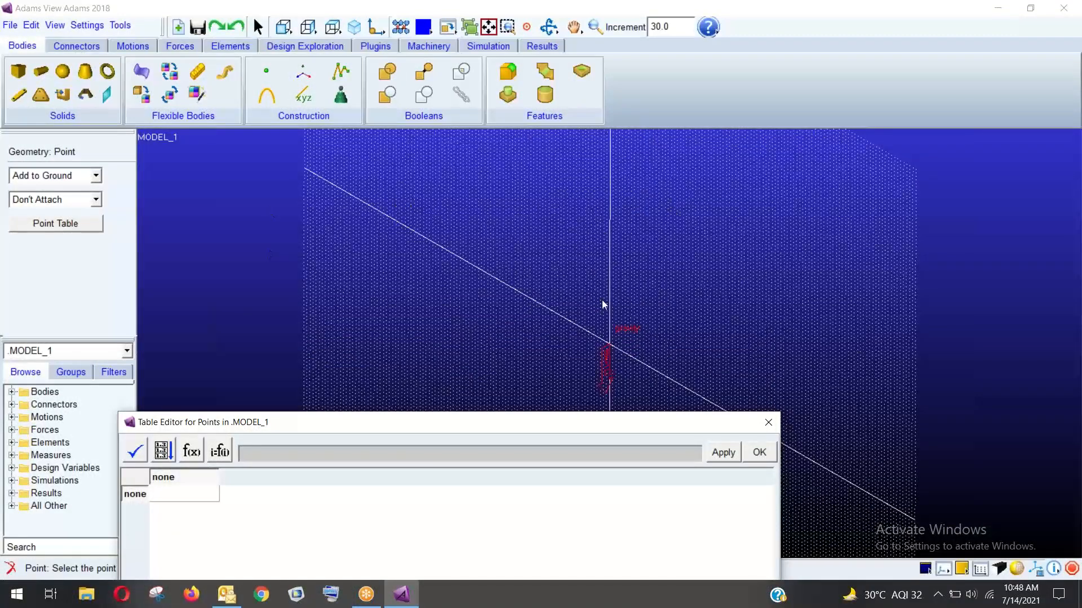
left_click_drag(418, 422, 351, 137)
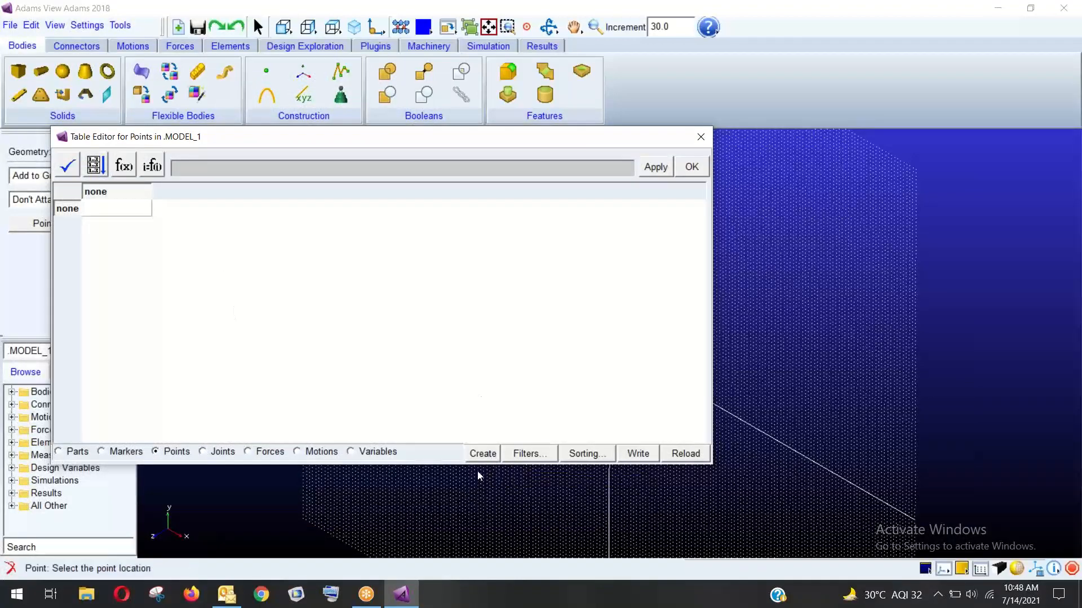
left_click(482, 455)
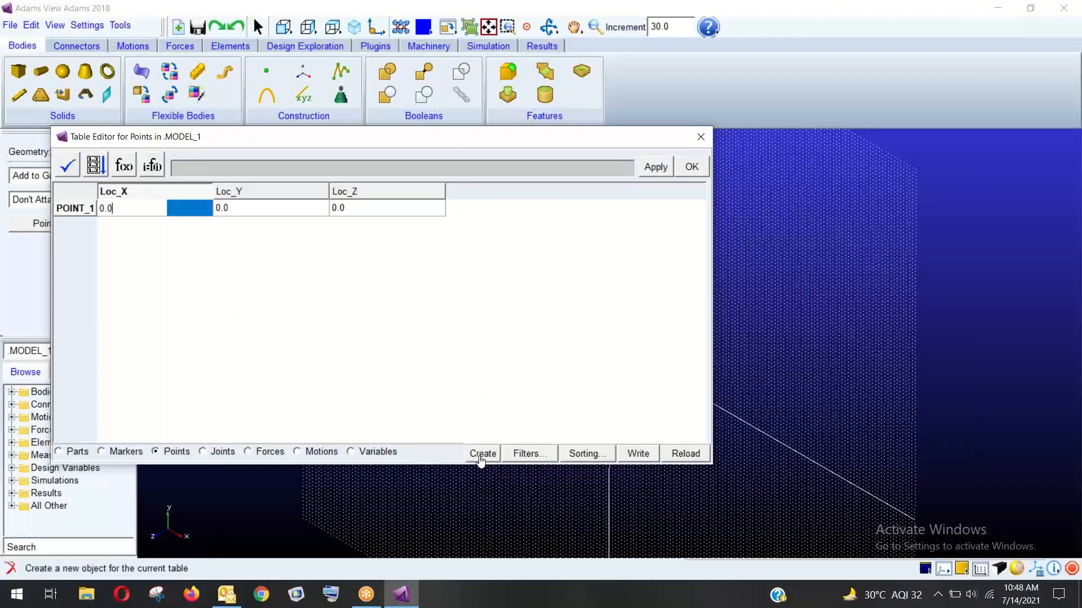
left_click(481, 458)
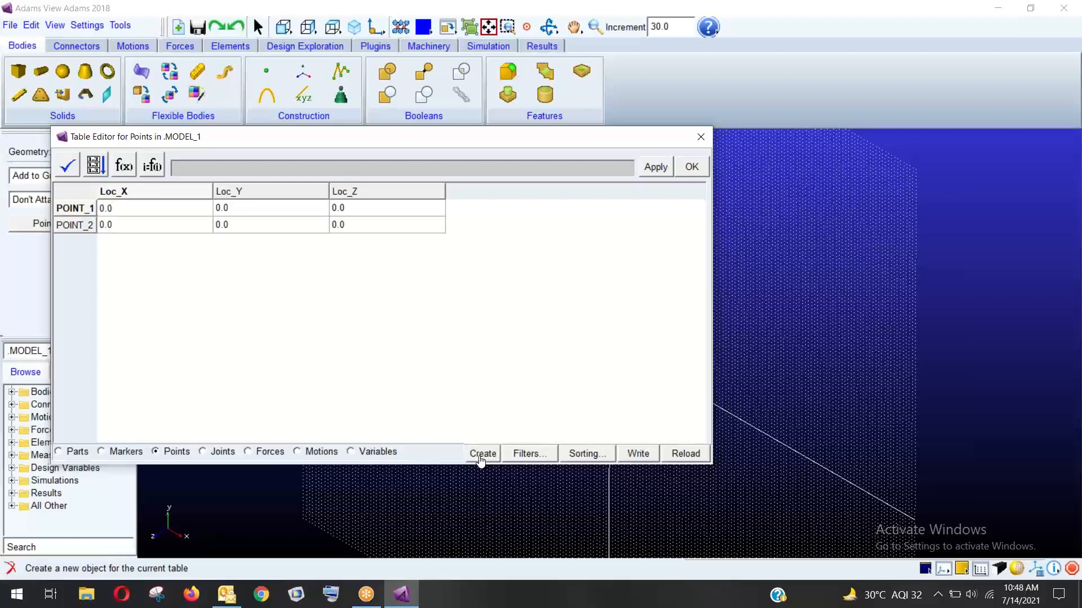
left_click(481, 459)
left_click(481, 459)
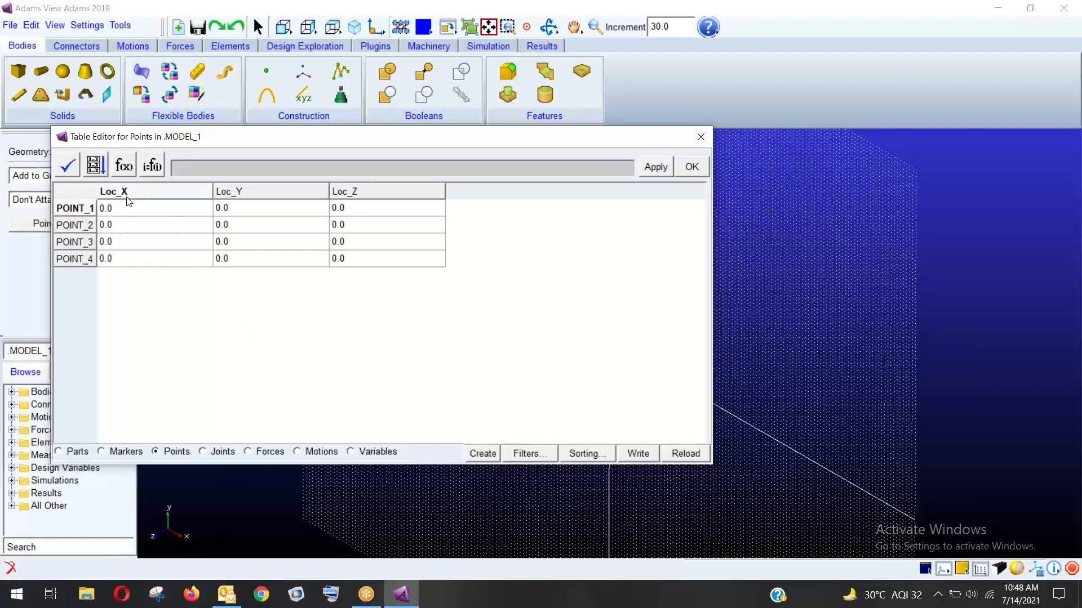
Set the Loc_Z of POINT_1 to 100 and the Loc_Z of POINT_2 to -100 in the point table.
left_click(110, 208)
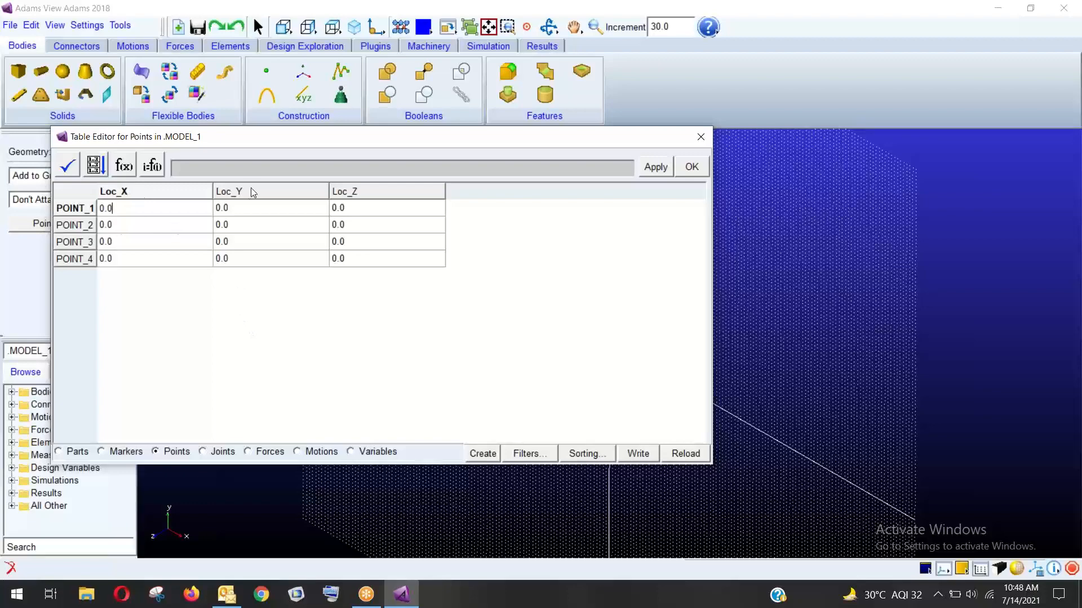
left_click(386, 167)
left_click_drag(455, 145, 731, 465)
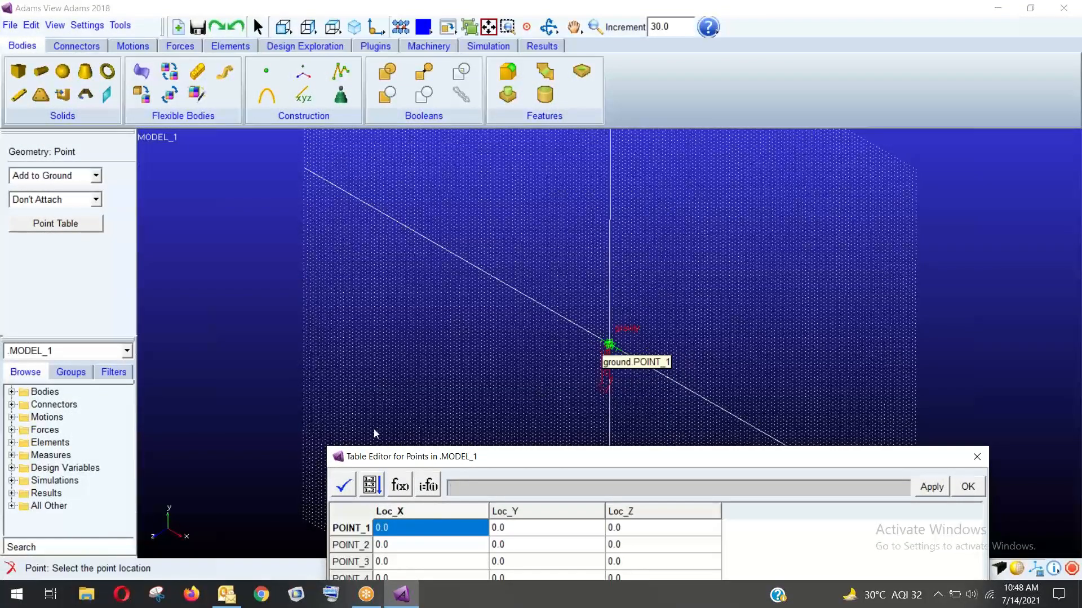
left_click_drag(530, 463, 468, 435)
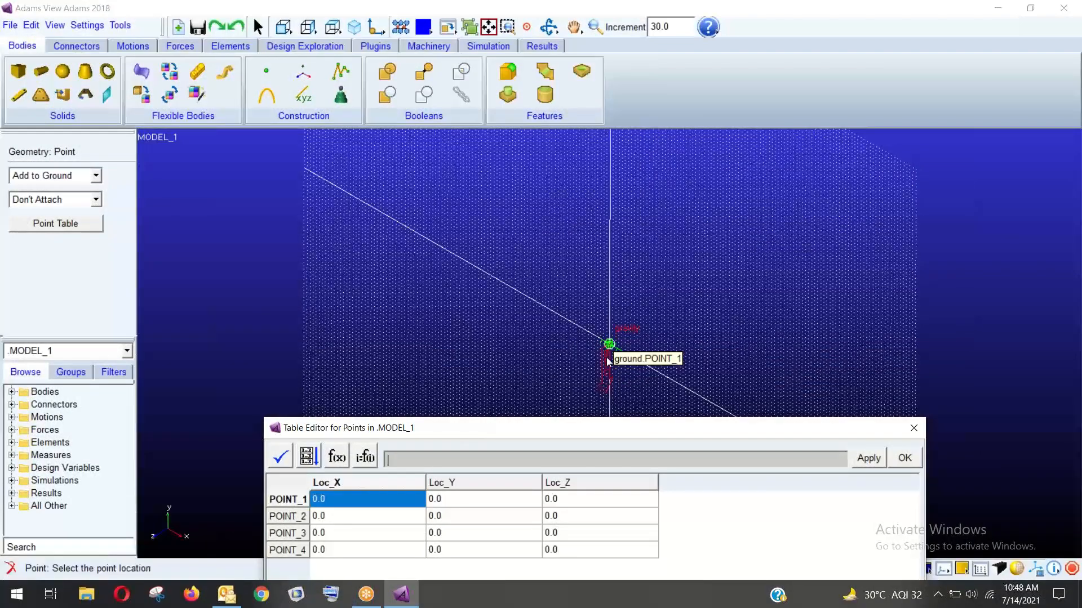
left_click_drag(611, 431, 508, 120)
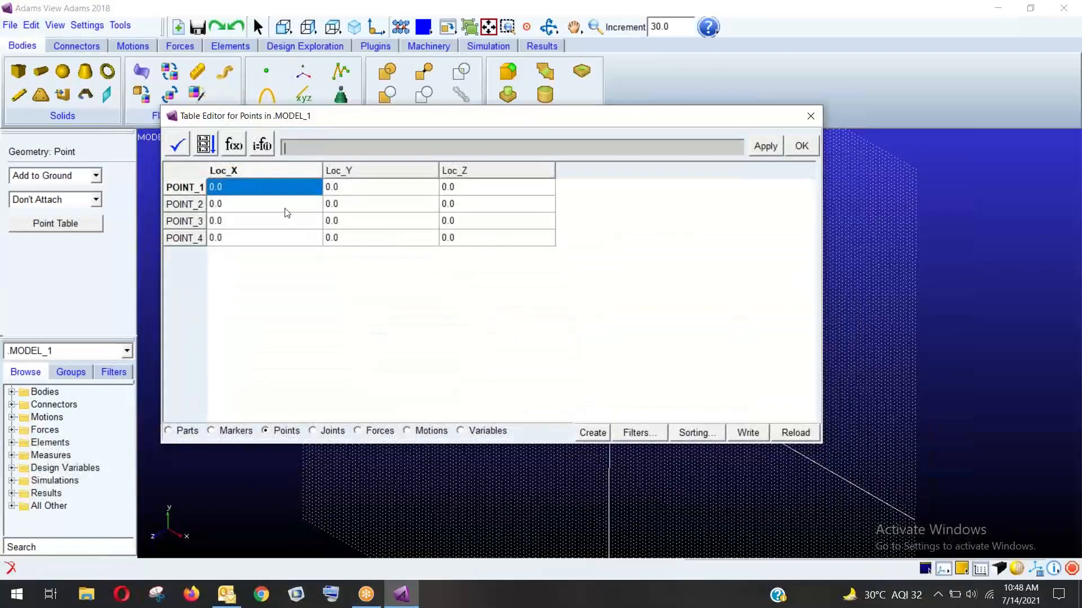
left_click(458, 193)
type("10")
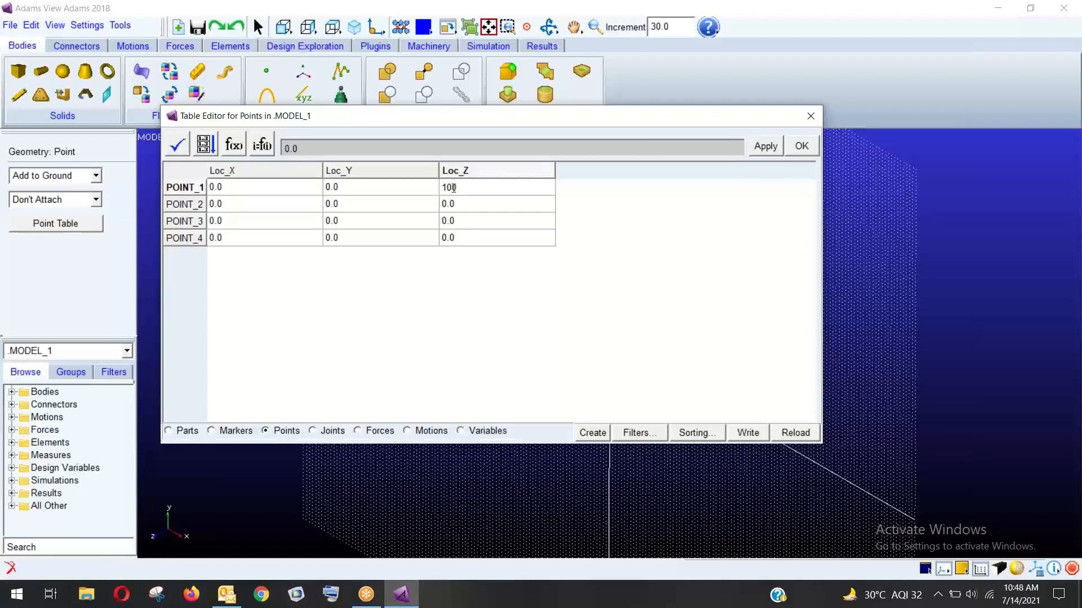
type("0")
left_click(474, 209)
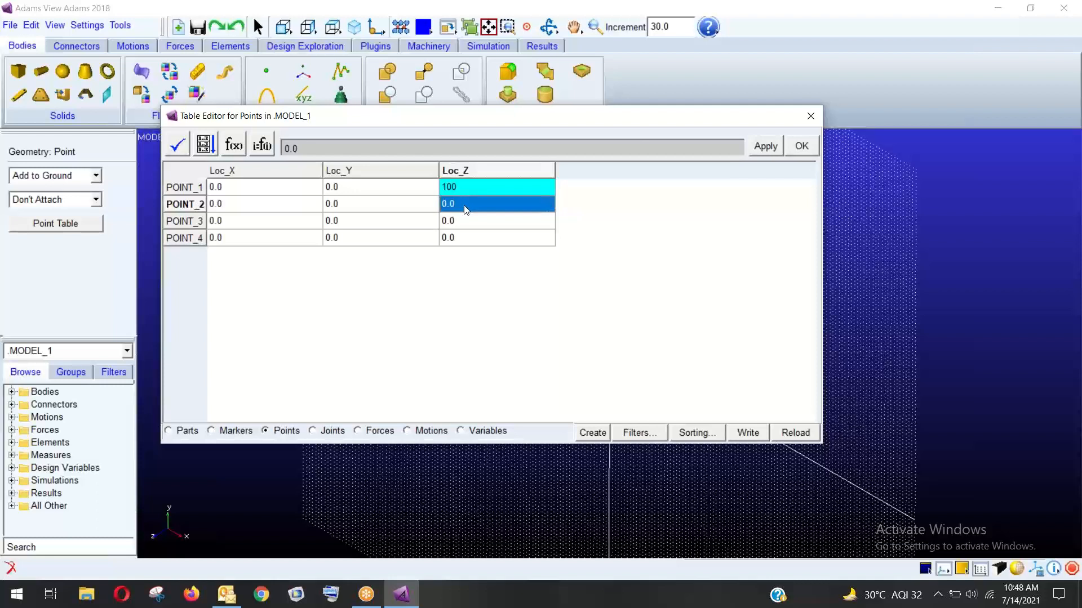
type("-1")
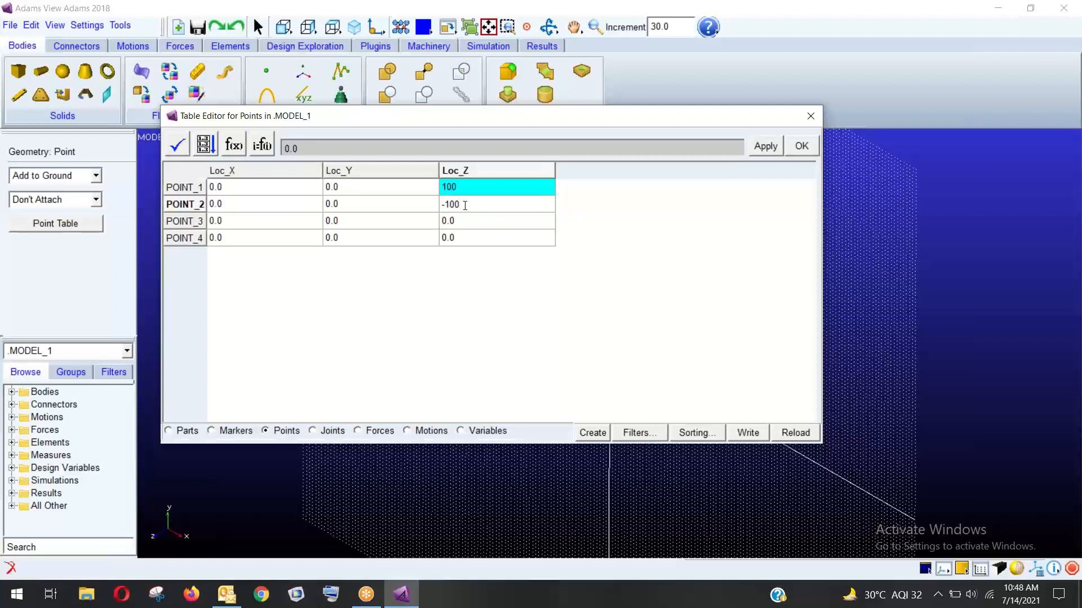
Set the Loc_X of POINT_3 to 81 and its Loc_Z to 100 in the point table.
left_click(262, 219)
type("81")
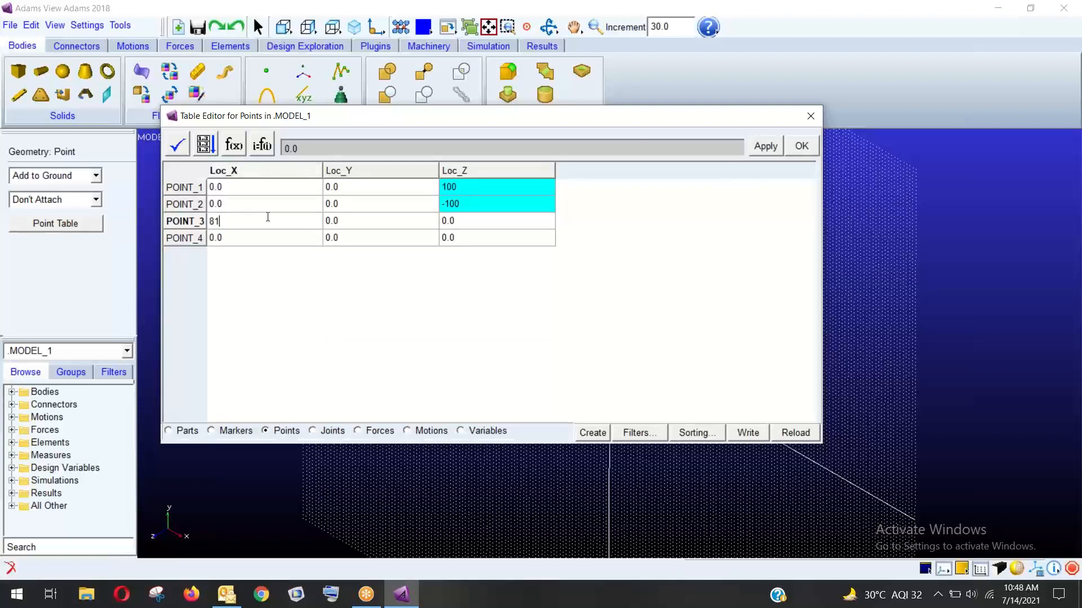
left_click(496, 228)
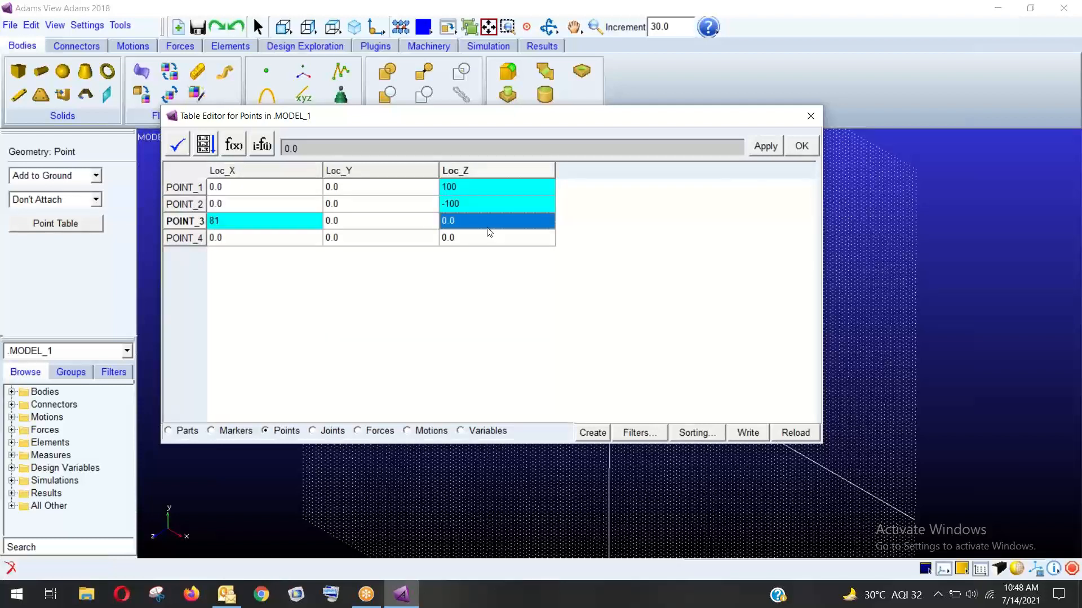
type("100")
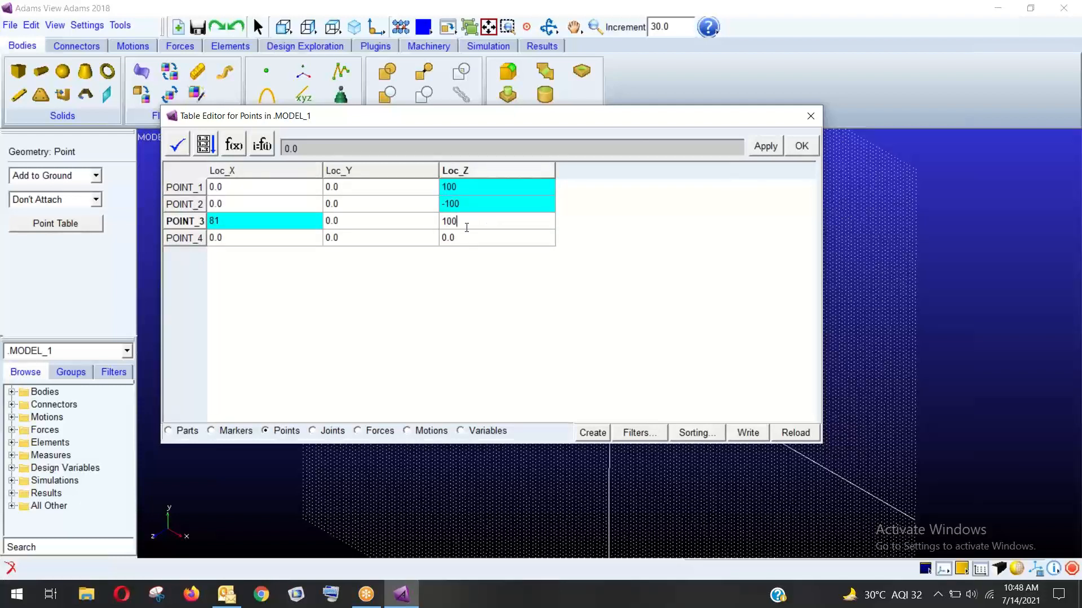
Set the Loc_X of POINT_4 to 81 and its Loc_Z to -100, and accept the point table.
left_click(282, 236)
type("81")
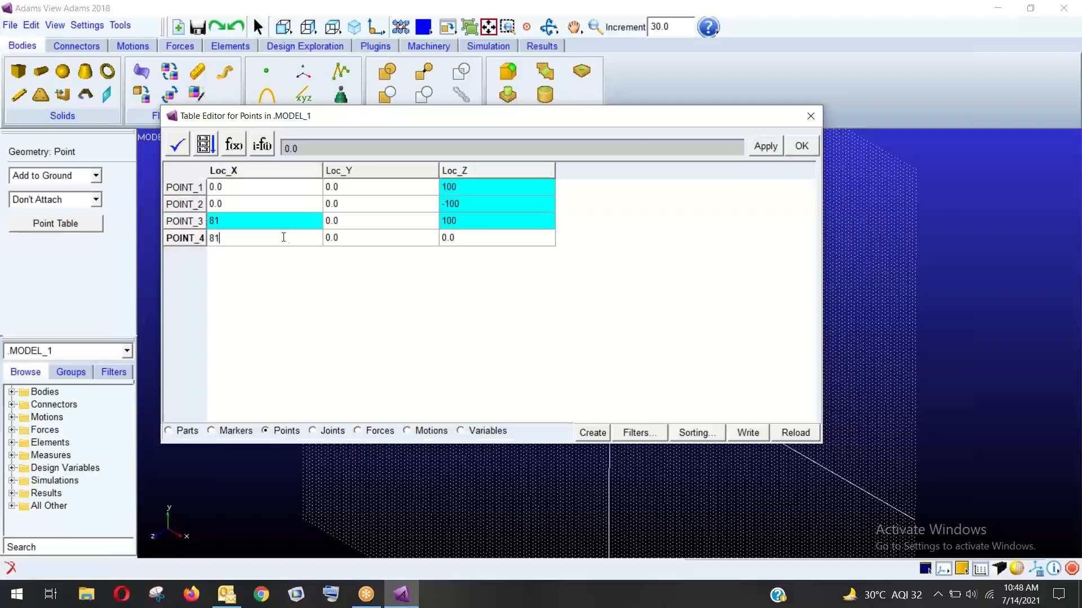
left_click(451, 235)
type("-100")
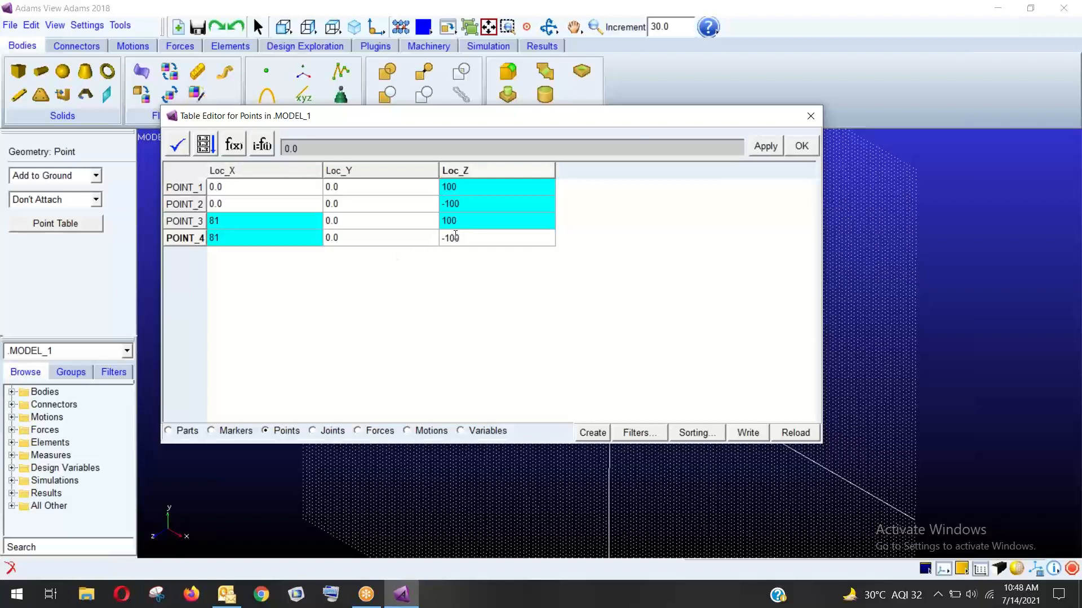
left_click(473, 298)
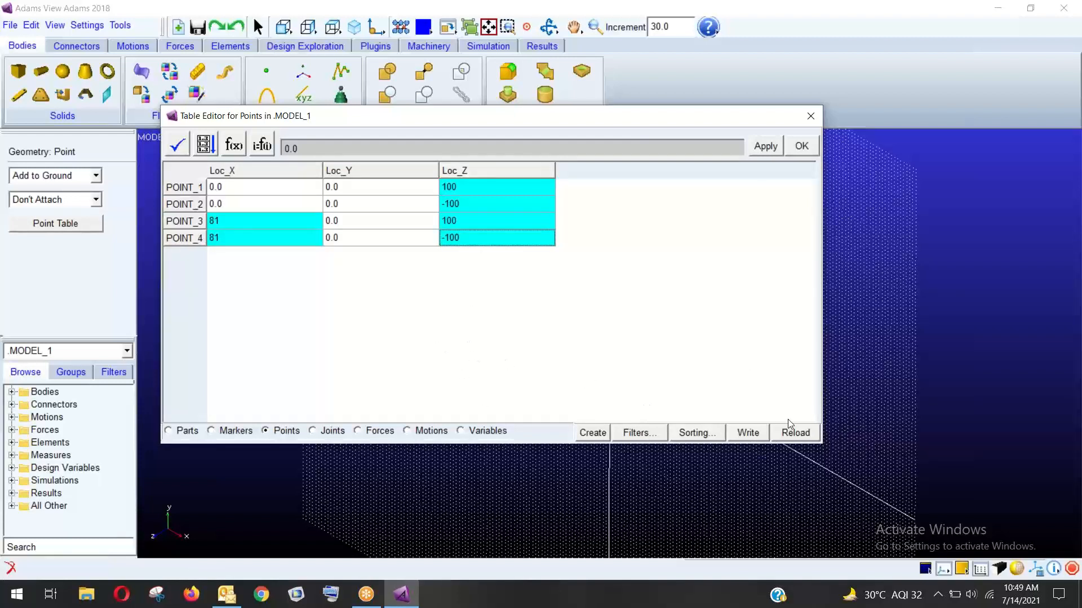
left_click(804, 147)
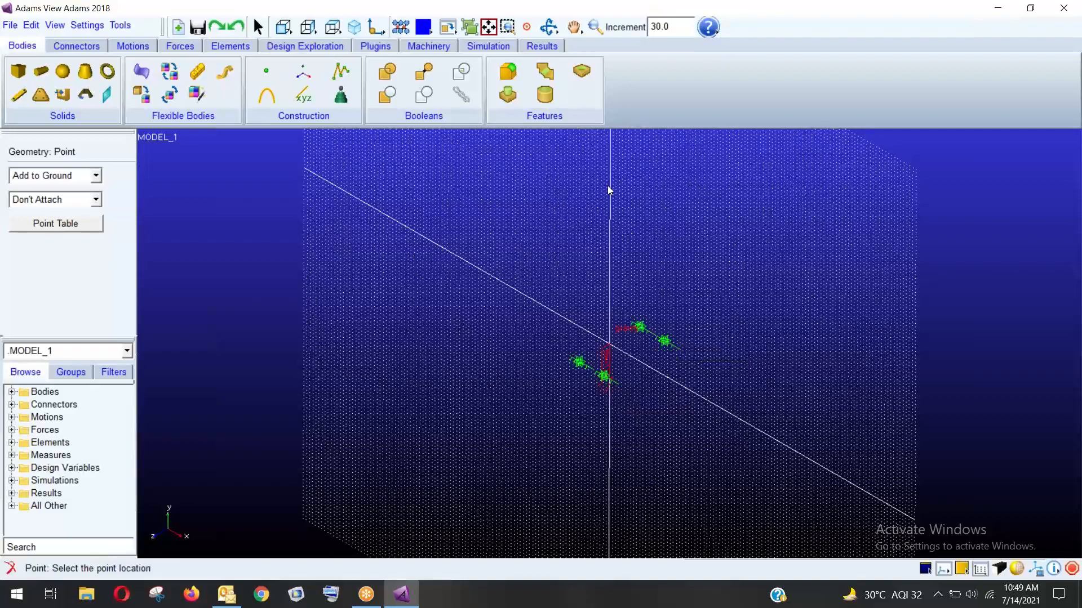
Create a cylinder as a new part from POINT_1 to POINT_2 with a radius of 1.0 cm.
key("z")
left_click_drag(721, 310, 709, 243)
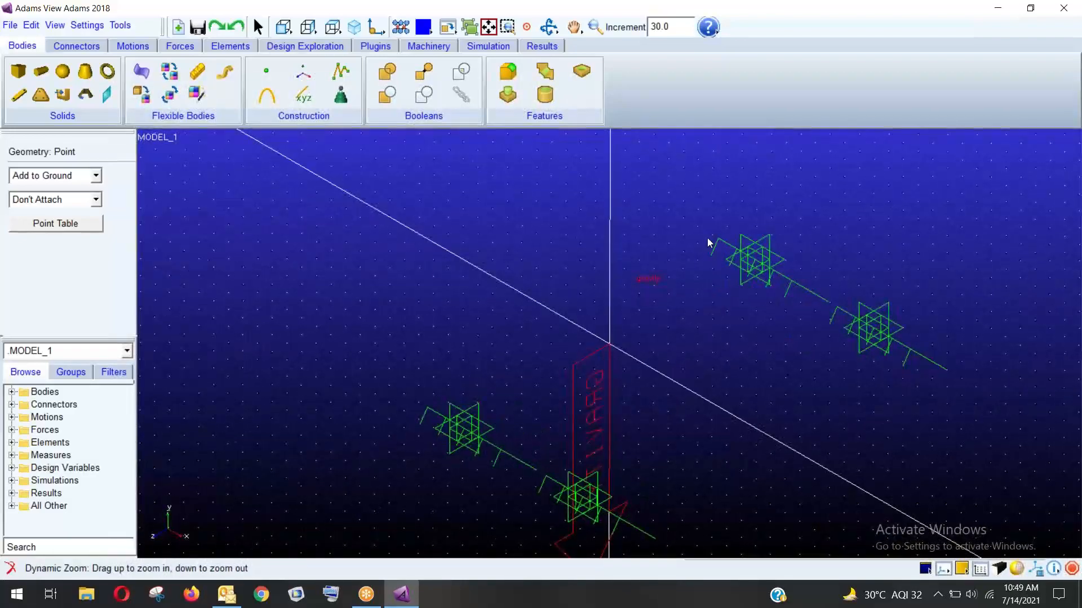
left_click_drag(648, 227, 637, 174)
left_click(490, 30)
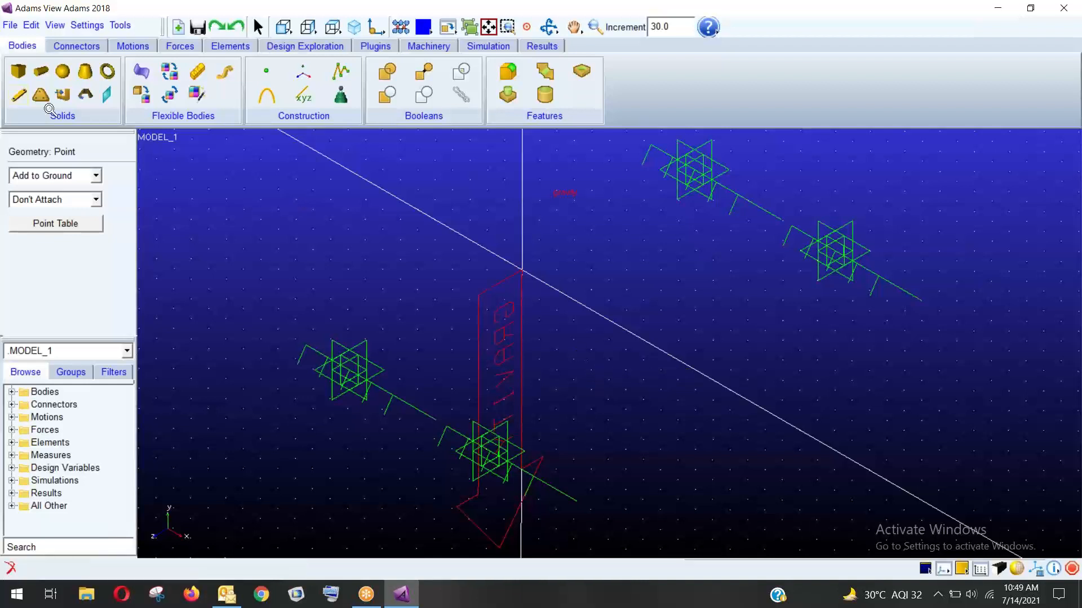
left_click(42, 75)
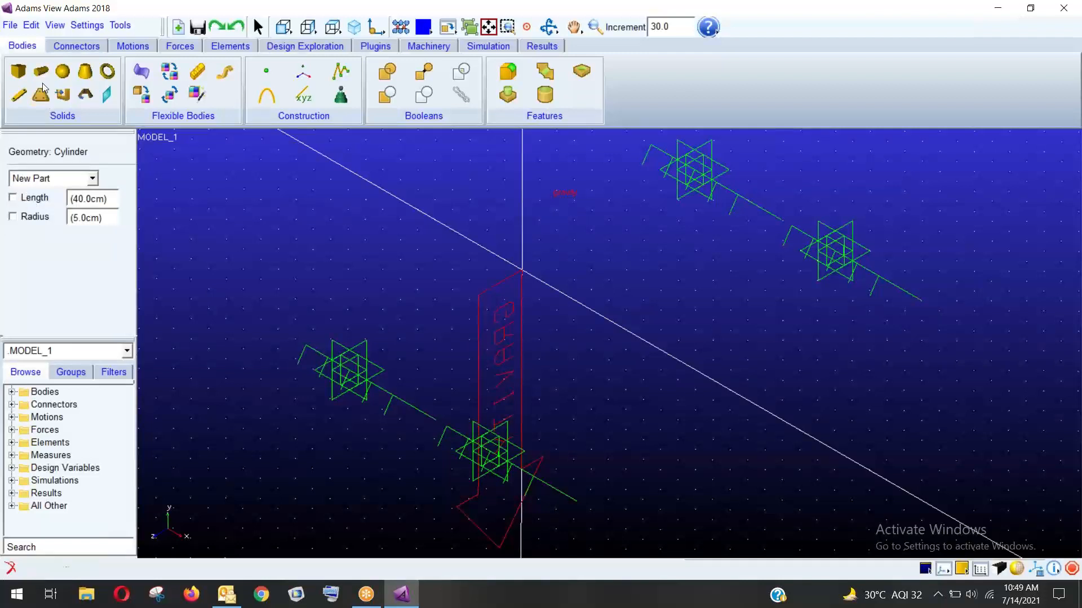
left_click(35, 217)
key("BackSpace")
type("1")
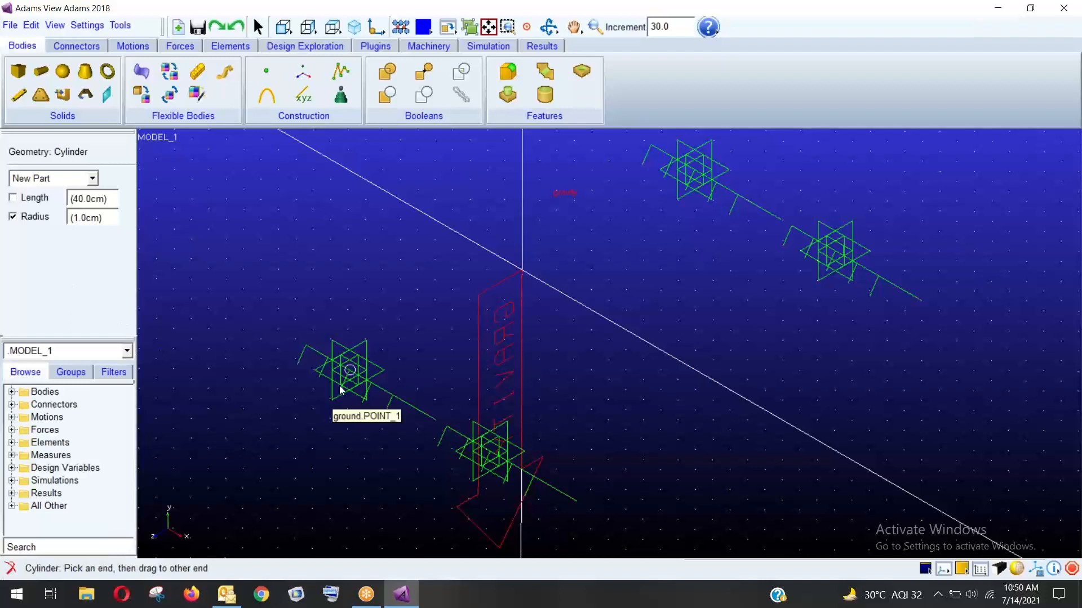
mouse_move(350, 372)
left_mouse_down()
mouse_move(411, 321)
mouse_move(632, 203)
mouse_move(703, 184)
left_mouse_up()
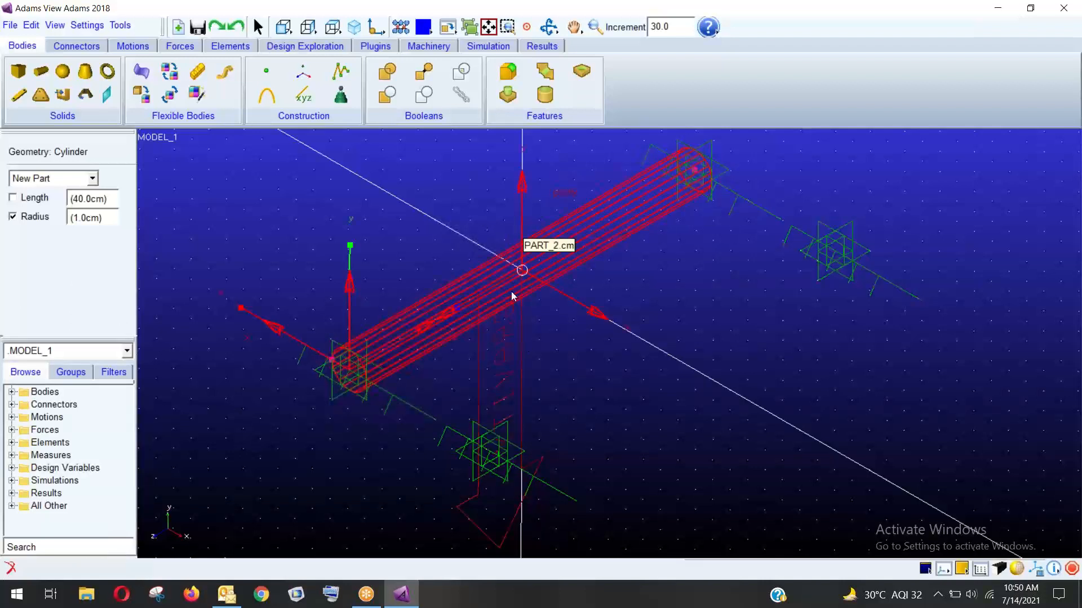
Create a second cylinder of 1.0 cm radius from POINT_3 to POINT_4 and display the model shaded.
left_click(41, 75)
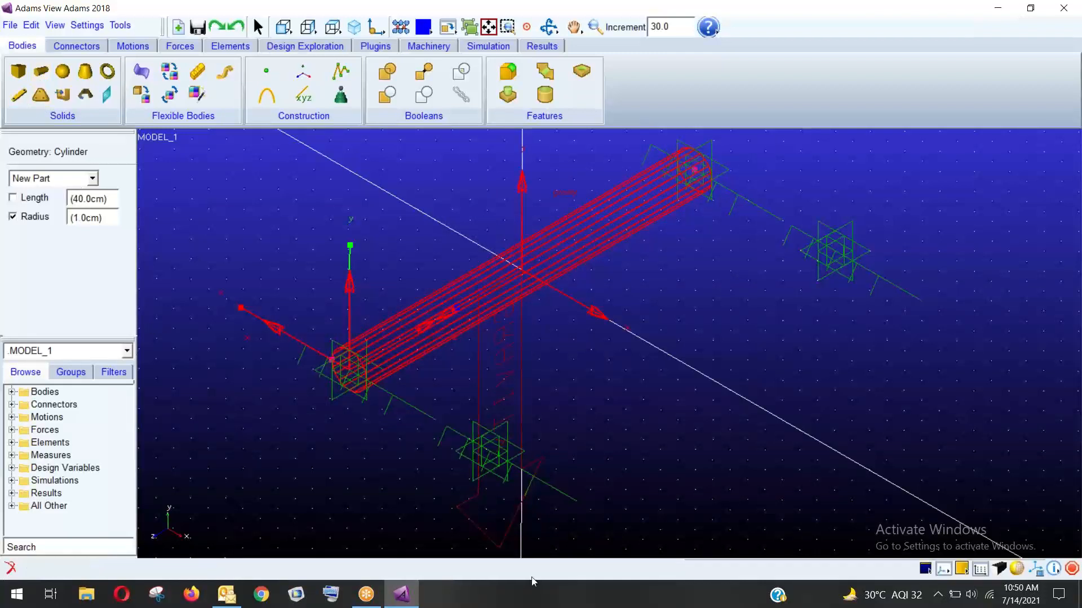
left_click_drag(493, 456, 829, 256)
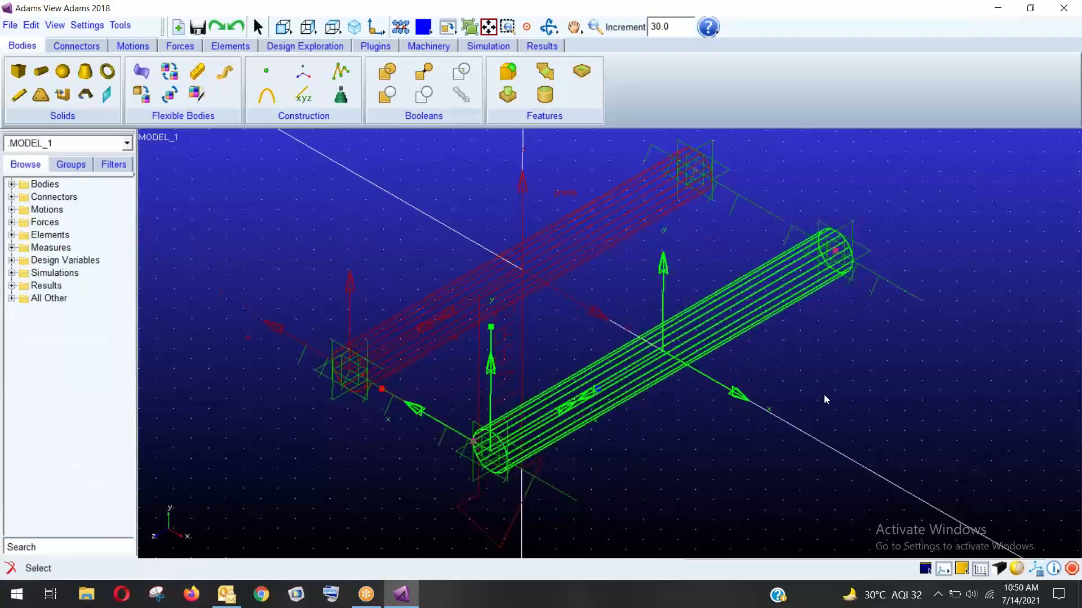
left_click(1015, 569)
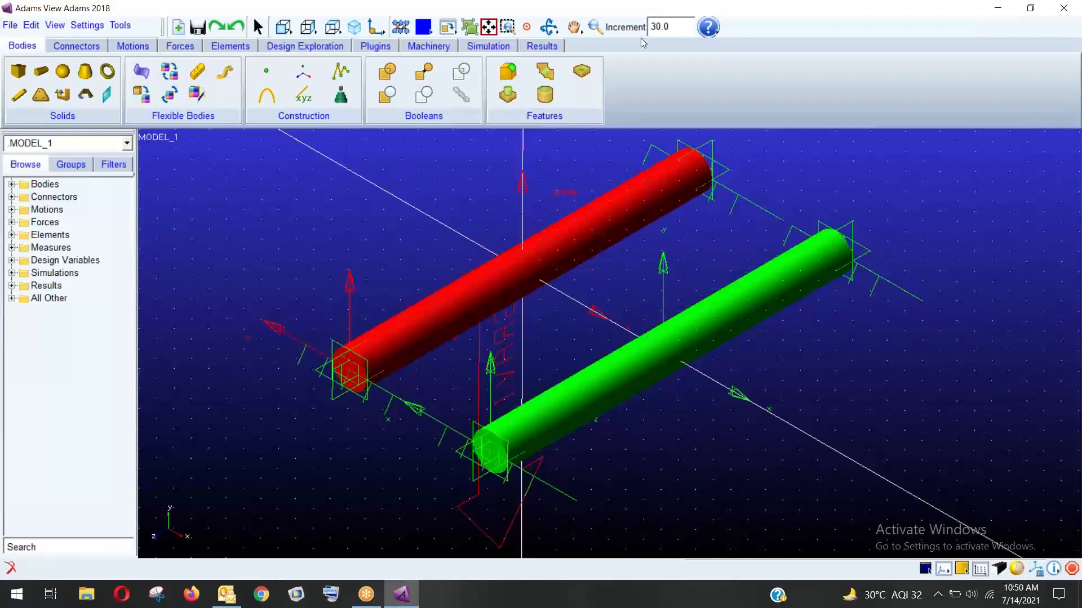
Start creating a gear pair with Spur as the gear type and proceed to the method settings.
left_click(429, 47)
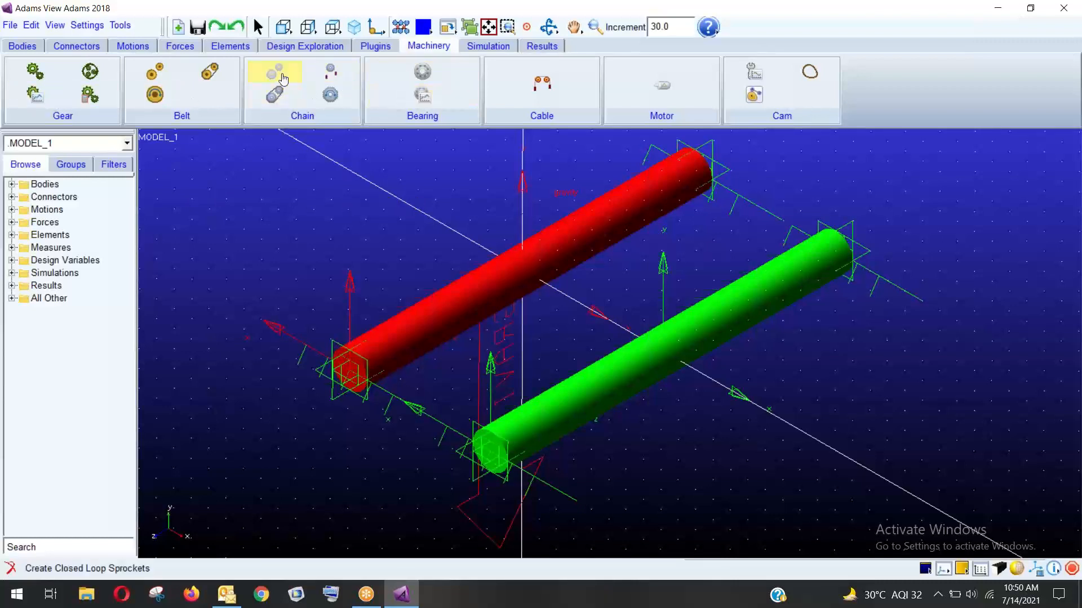
left_click(46, 74)
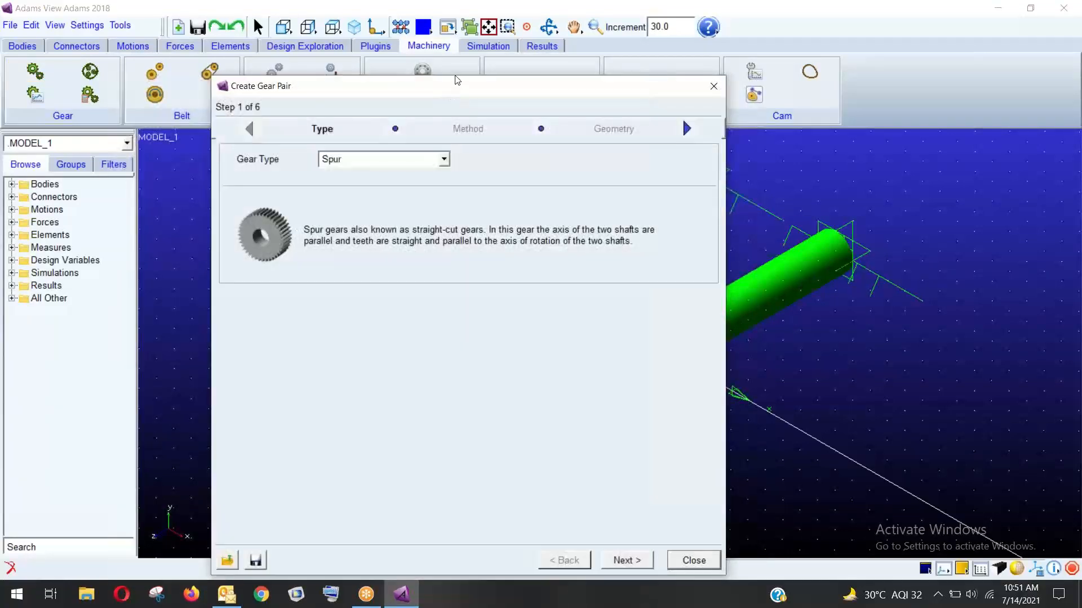
left_click_drag(456, 85, 383, 40)
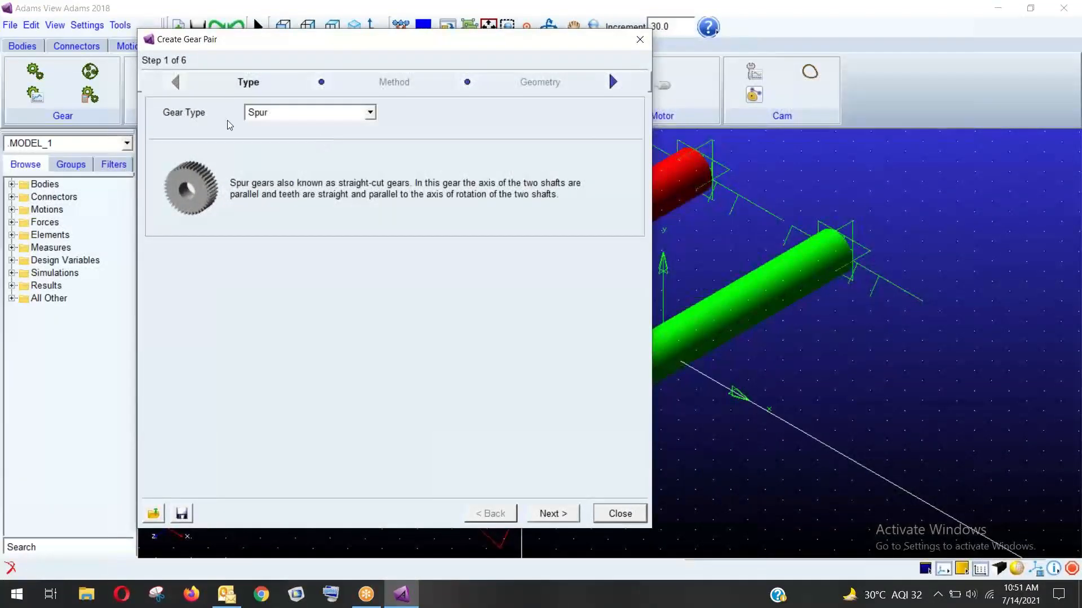
left_click(345, 114)
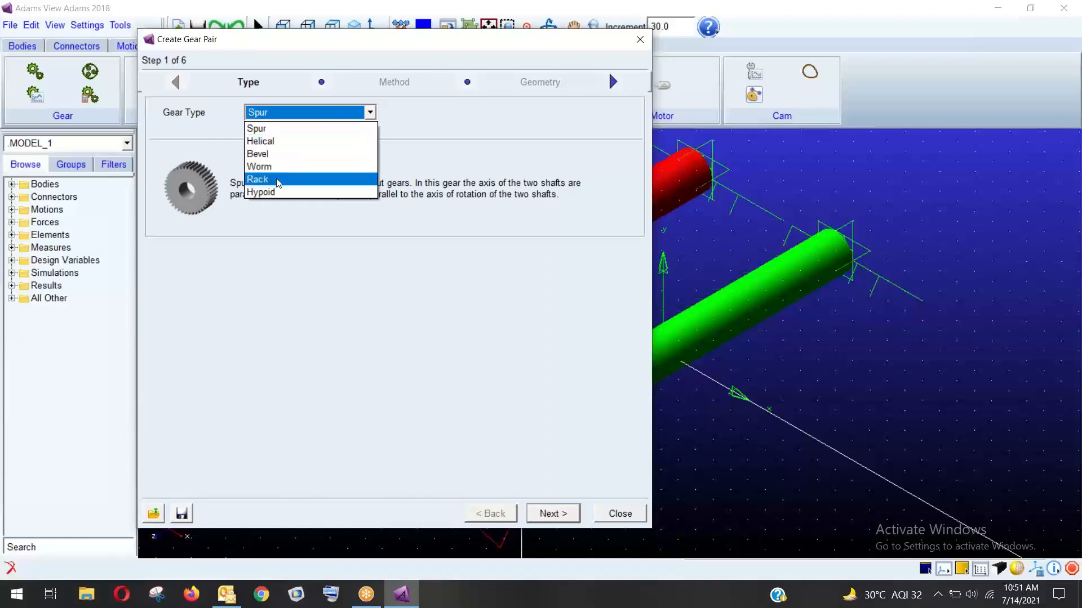
left_click(279, 131)
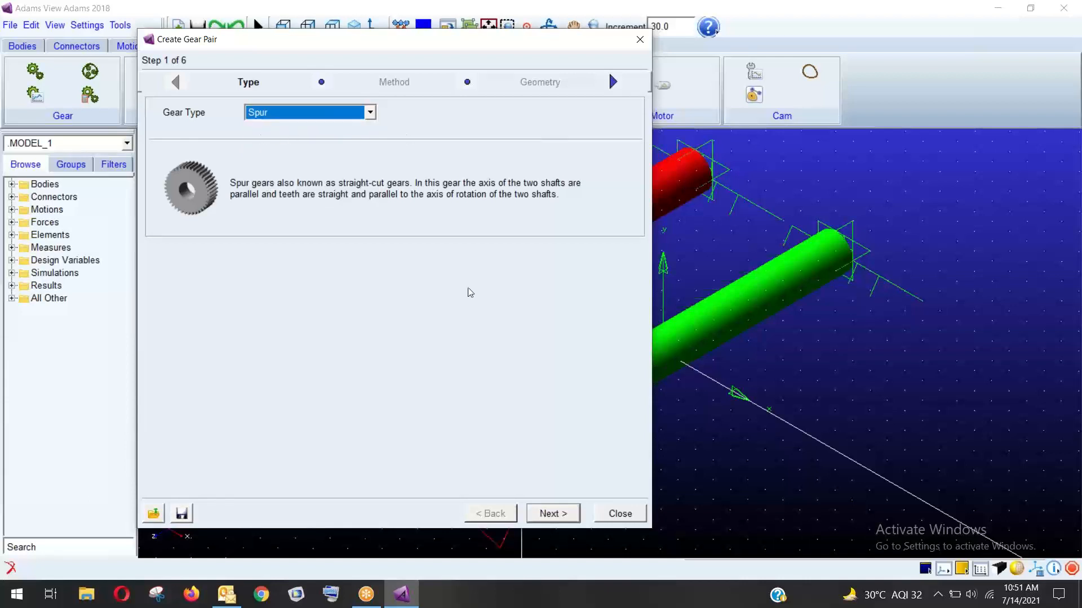
left_click(550, 514)
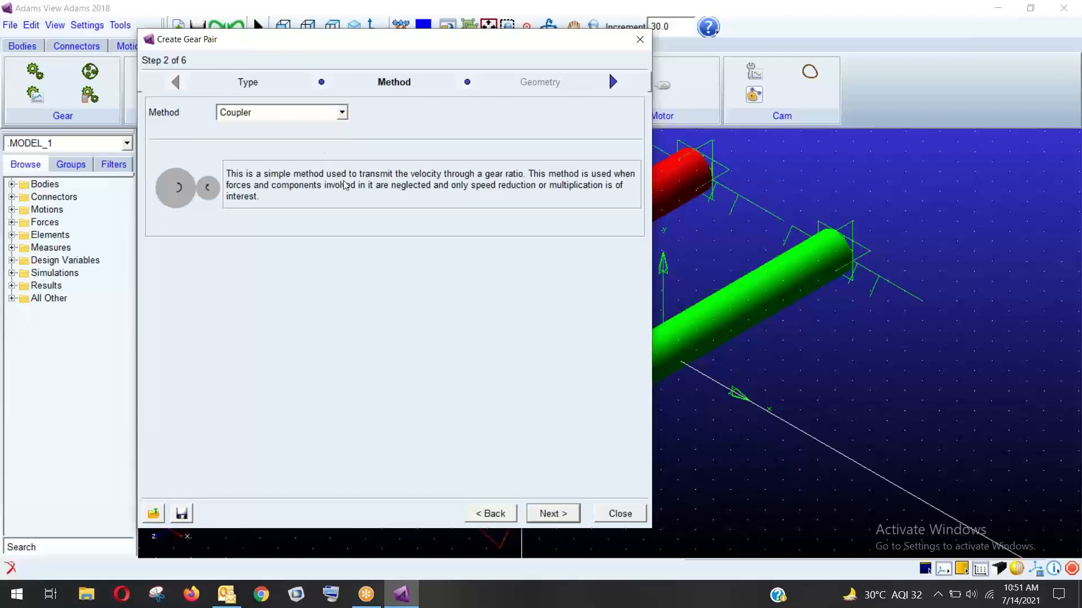
Set the gear pair's method to Detailed and proceed to the geometry settings.
left_click(342, 112)
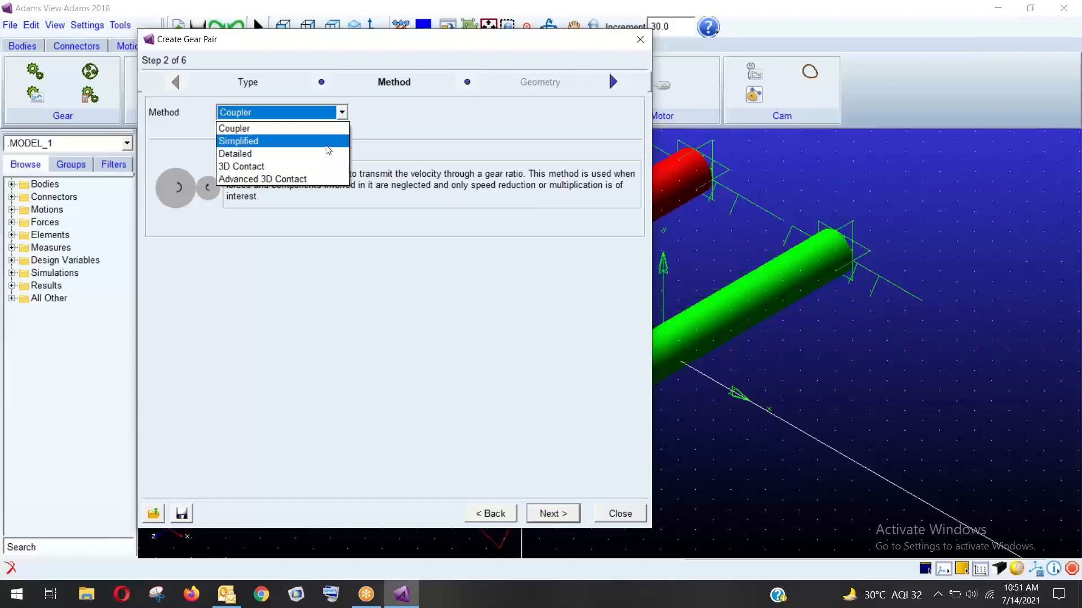
left_click(291, 153)
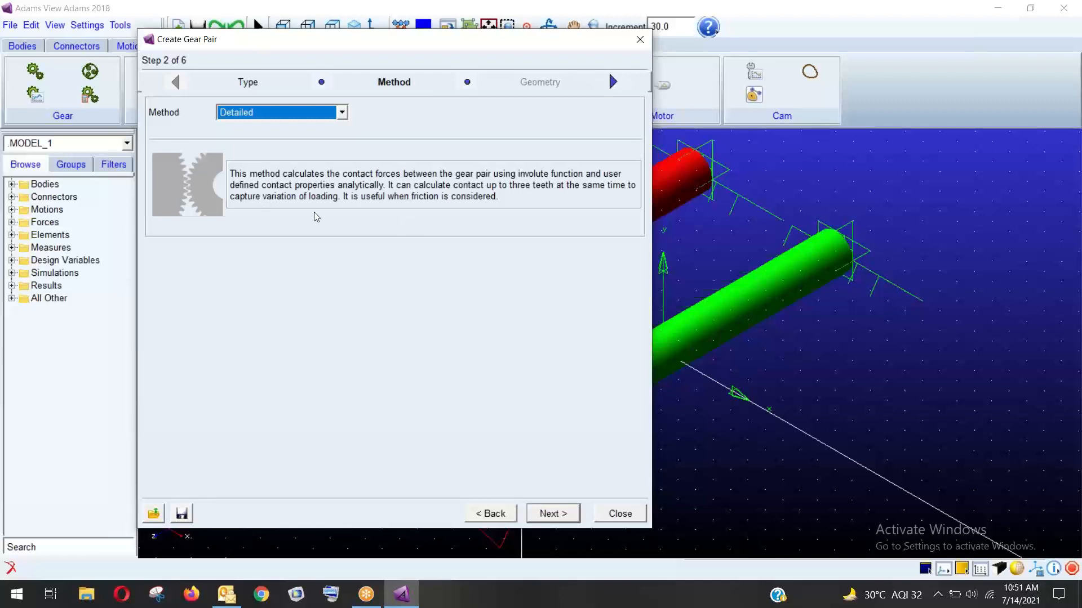
left_click(311, 112)
left_click(298, 125)
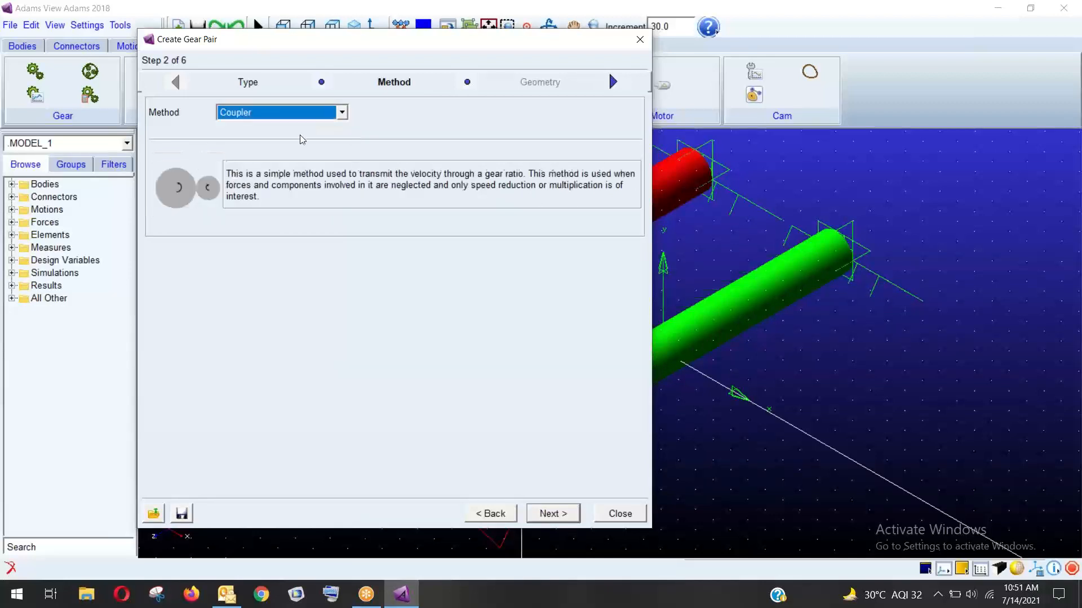
left_click(265, 112)
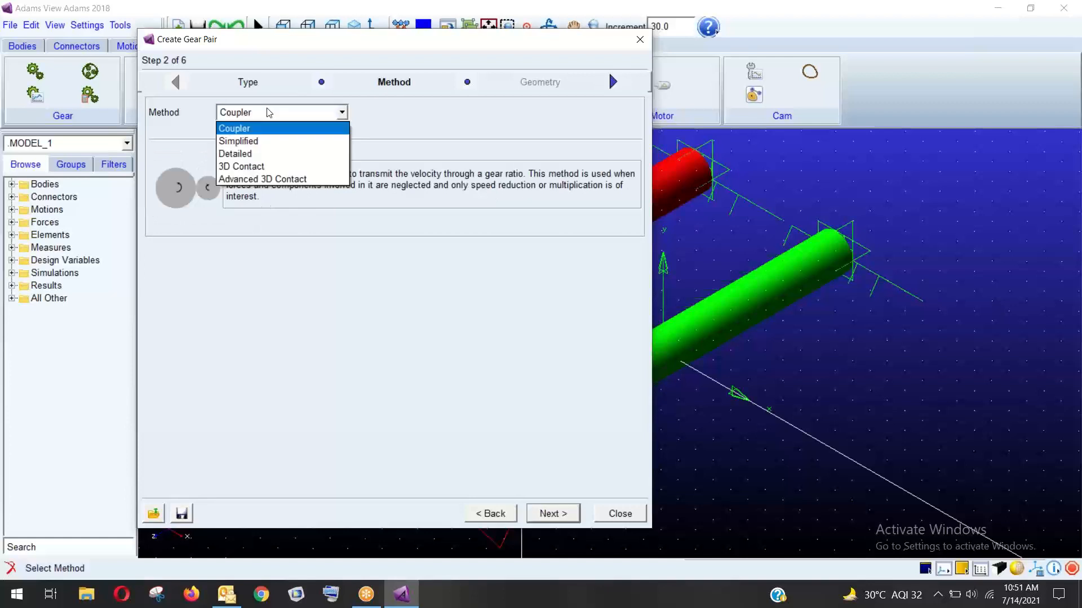
left_click(243, 154)
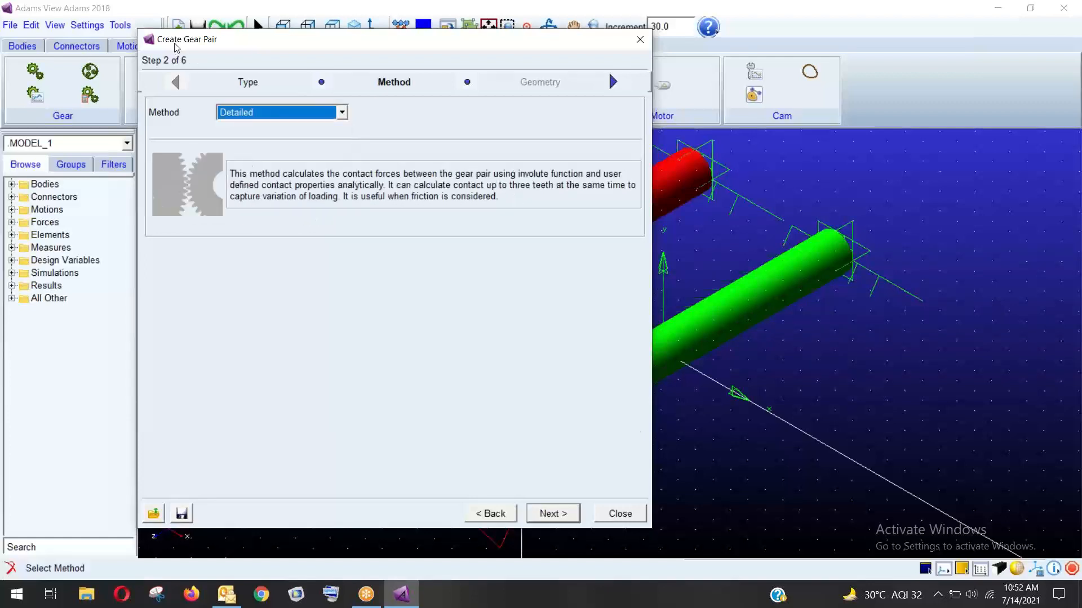
left_click(553, 513)
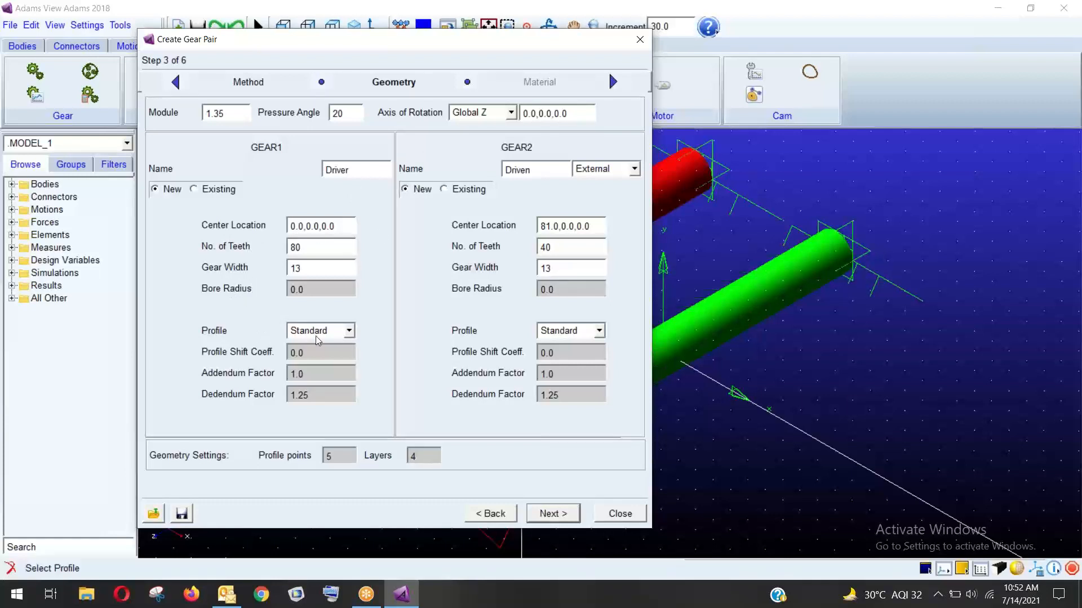
Accept the gear geometry with a Standard profile for GEAR1 and External for GEAR2, and proceed to the material settings.
left_click(349, 333)
left_click(350, 333)
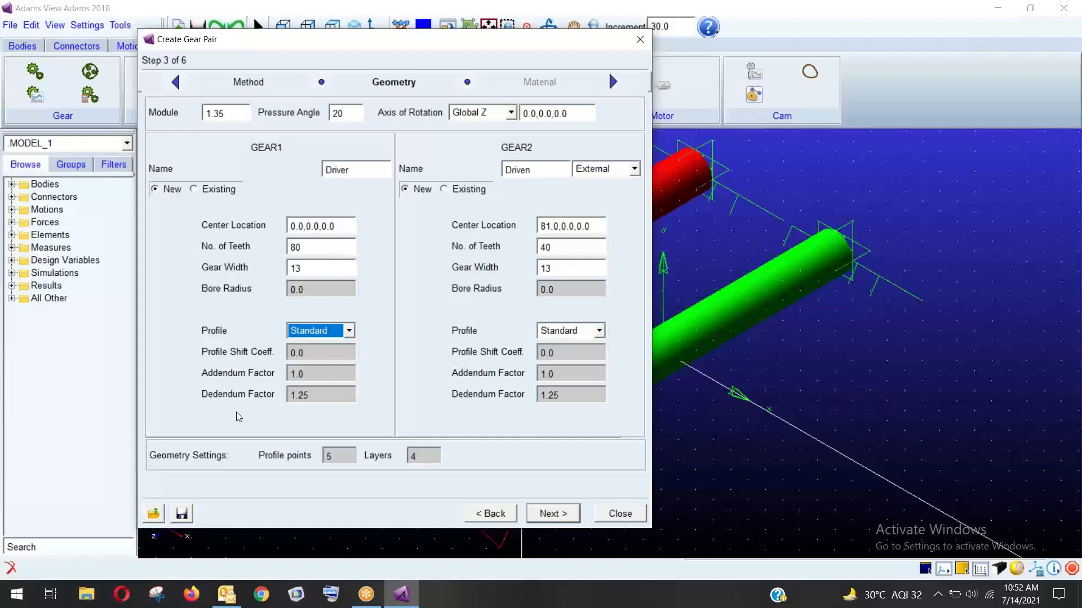
left_click(635, 168)
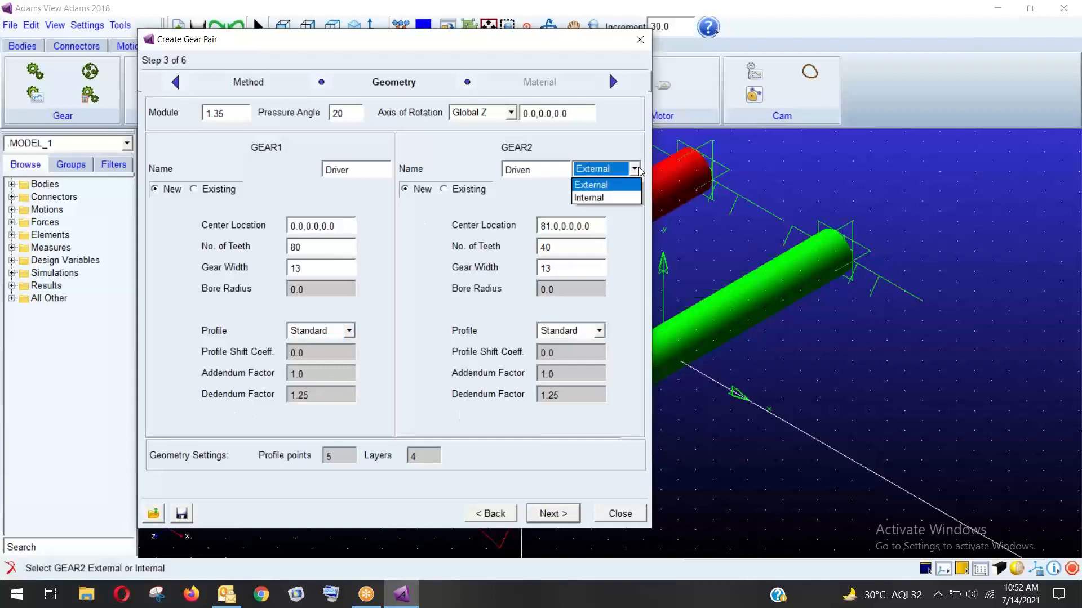
left_click(635, 168)
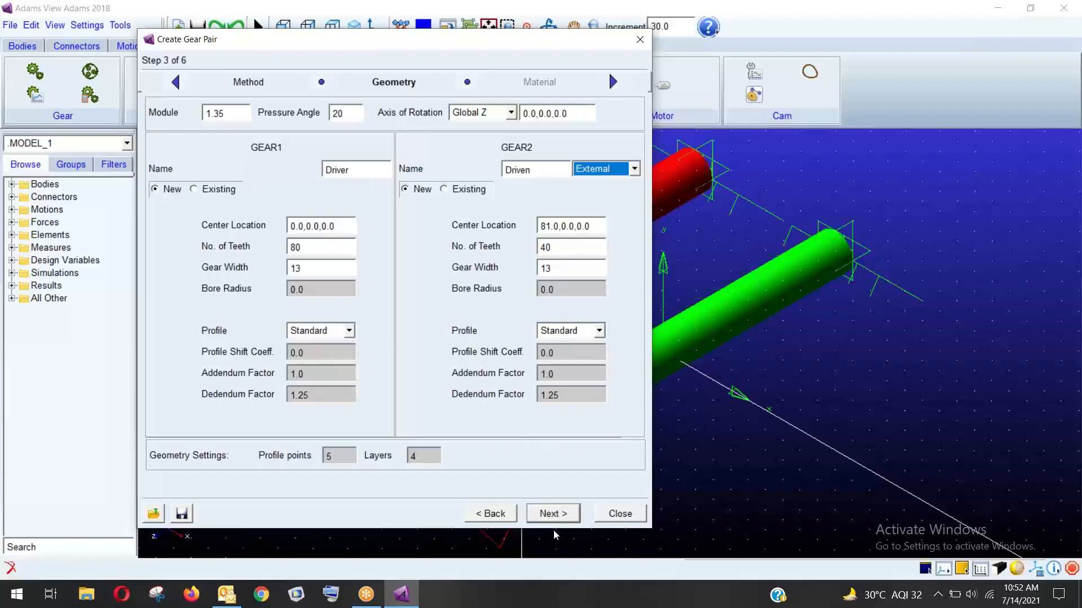
left_click(555, 513)
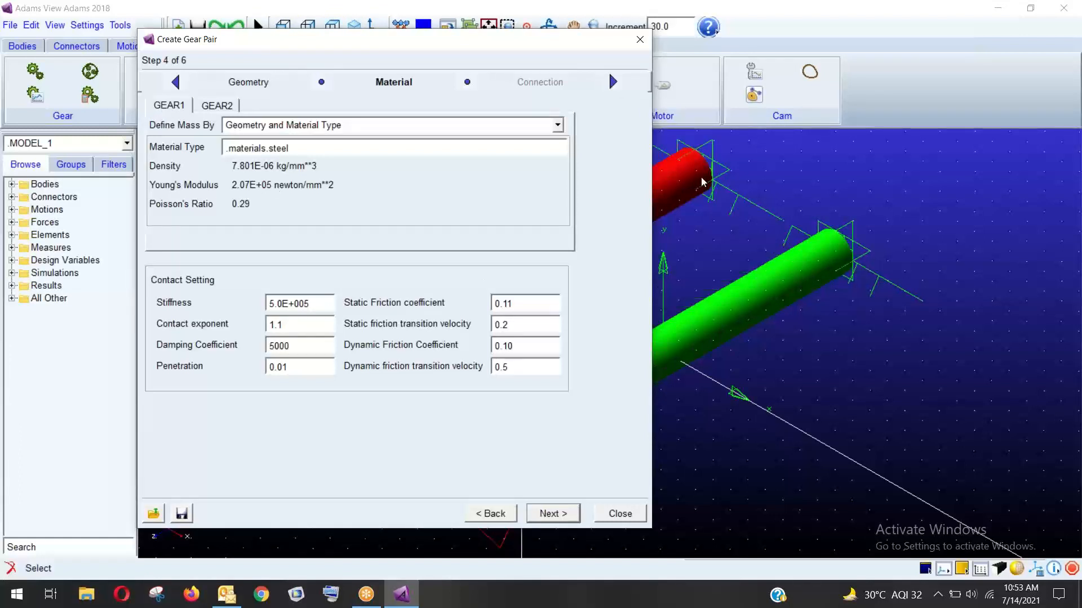
Define GEAR1's mass by Geometry and Material Type with steel, review GEAR2's material, and proceed to the connection settings.
left_click(276, 126)
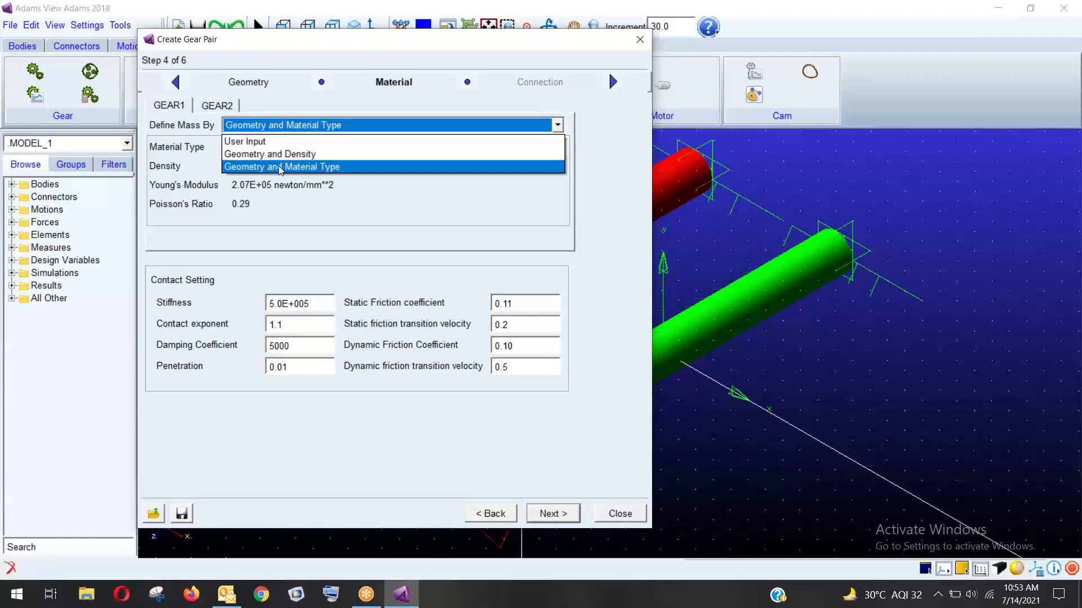
left_click(272, 142)
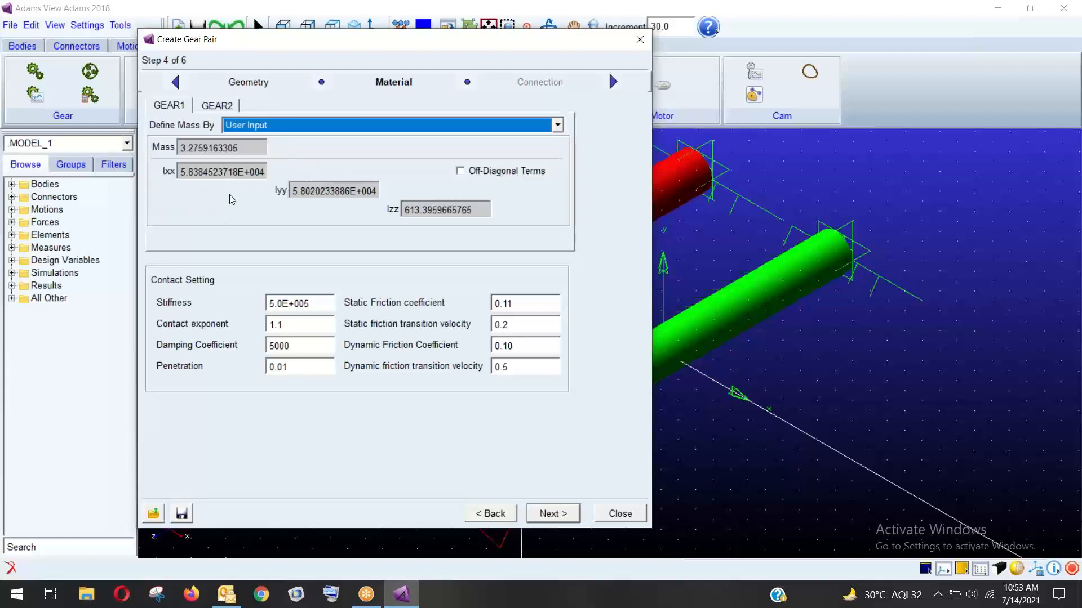
left_click(325, 125)
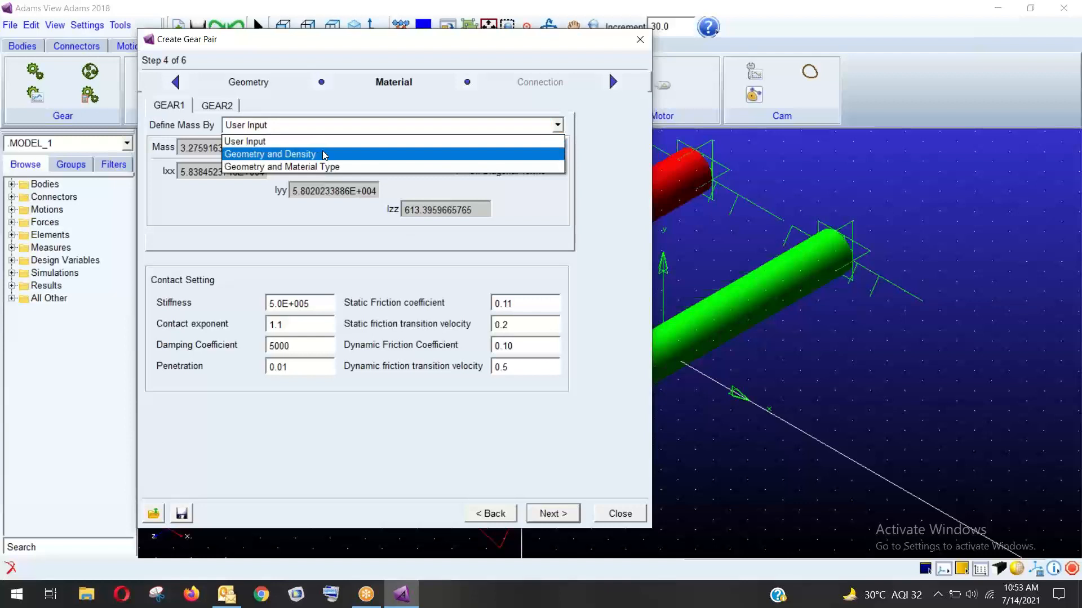
left_click(264, 167)
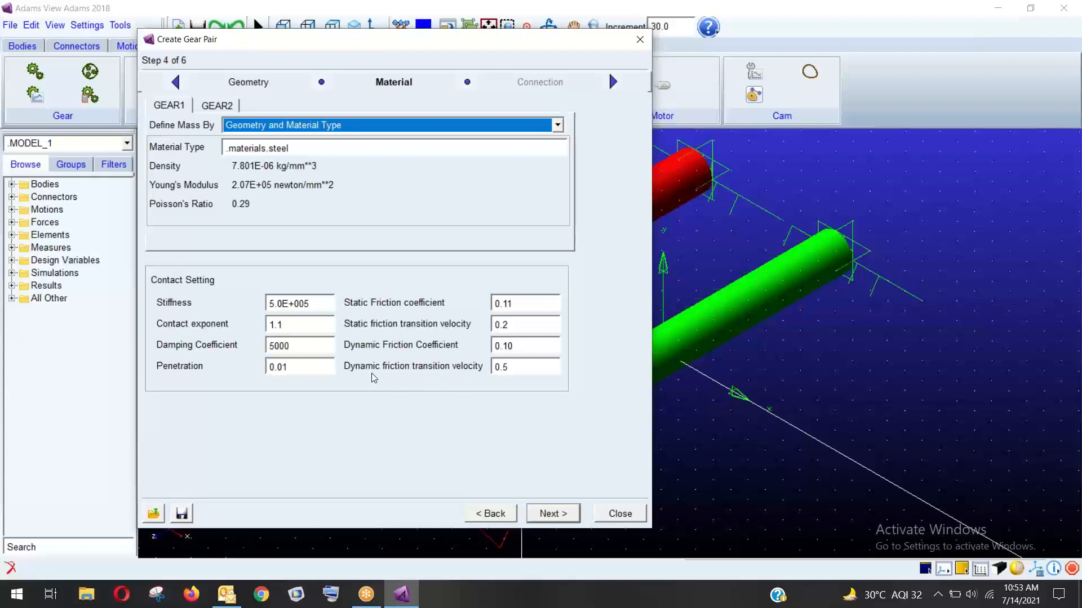
left_click(217, 105)
left_click(175, 102)
left_click(550, 513)
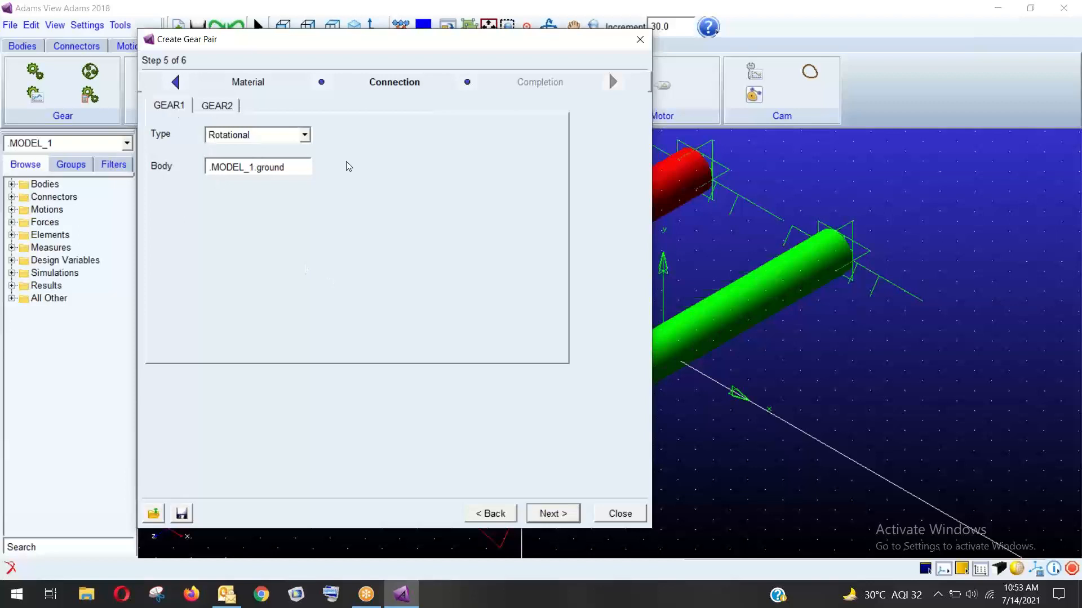
Set GEAR1's connection type to Fixed and open the list of suggested bodies for its attachment.
left_click_drag(487, 44, 420, 39)
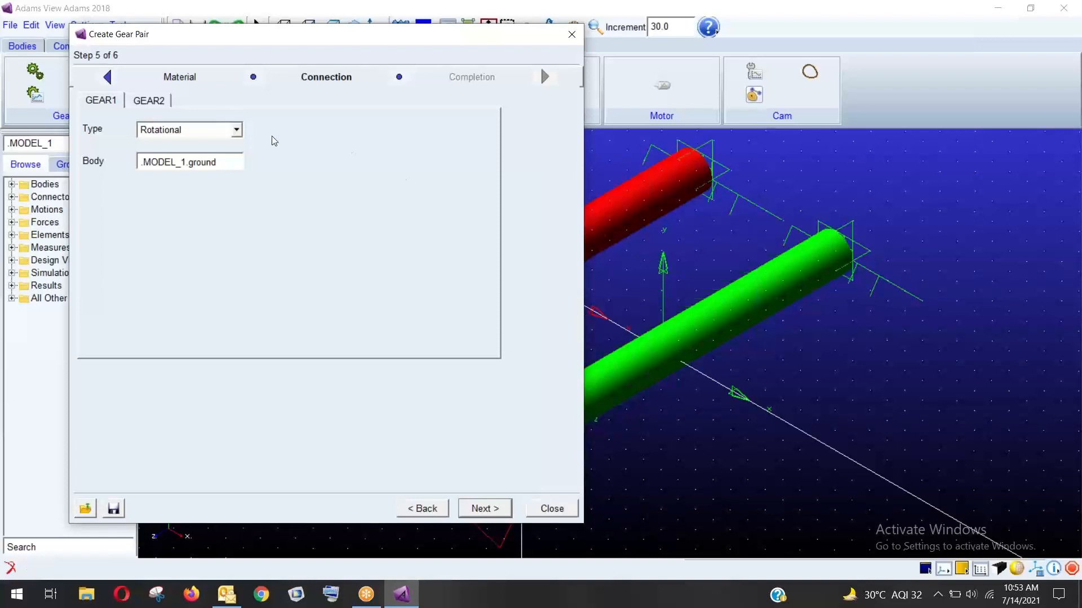
left_click(236, 130)
left_click(174, 171)
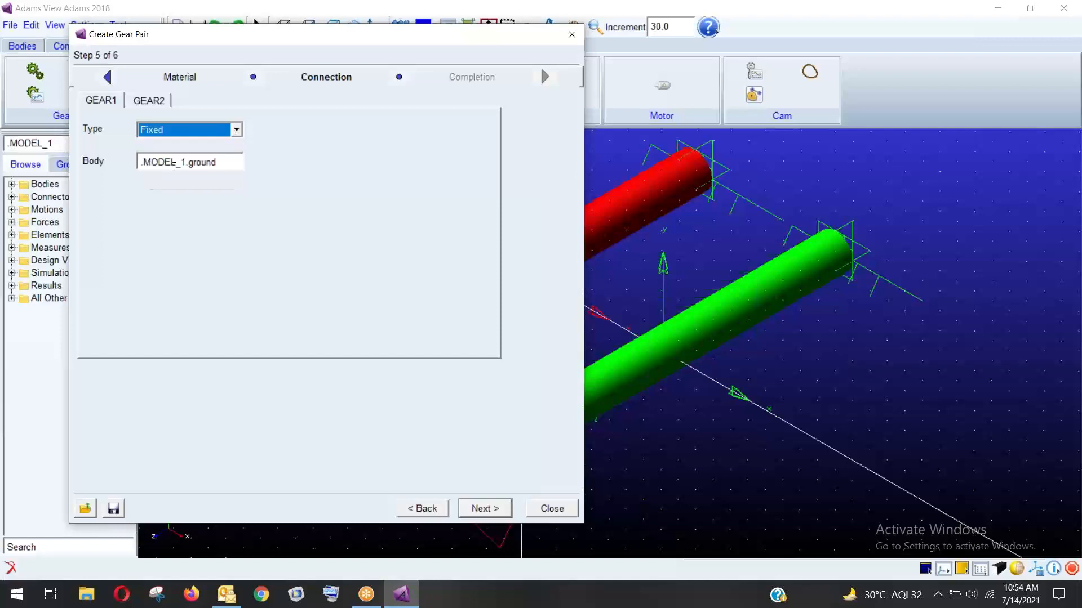
right_click(223, 167)
mouse_move(280, 177)
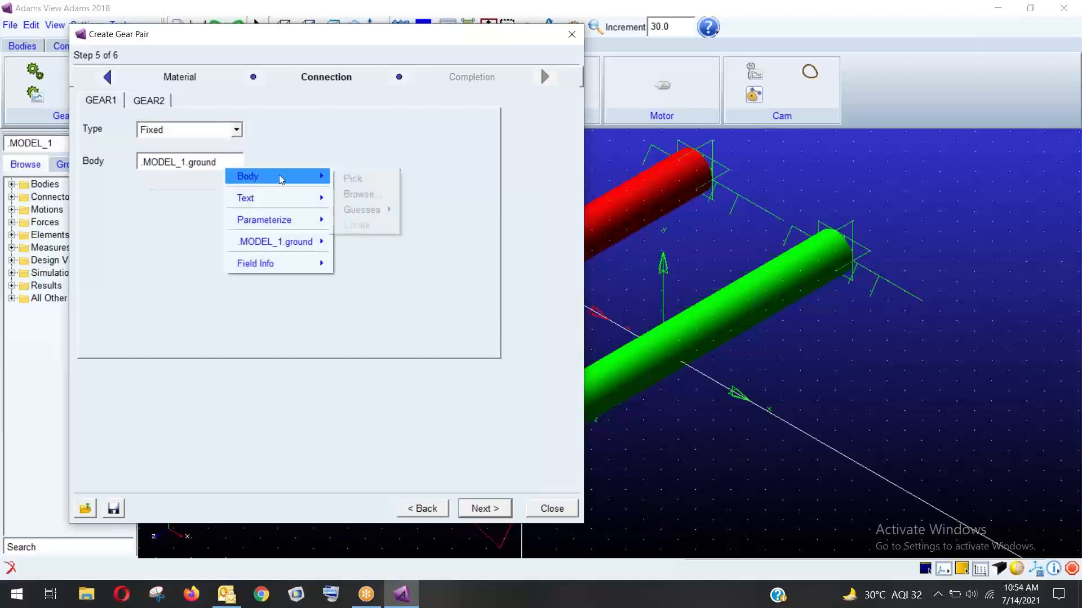
mouse_move(361, 211)
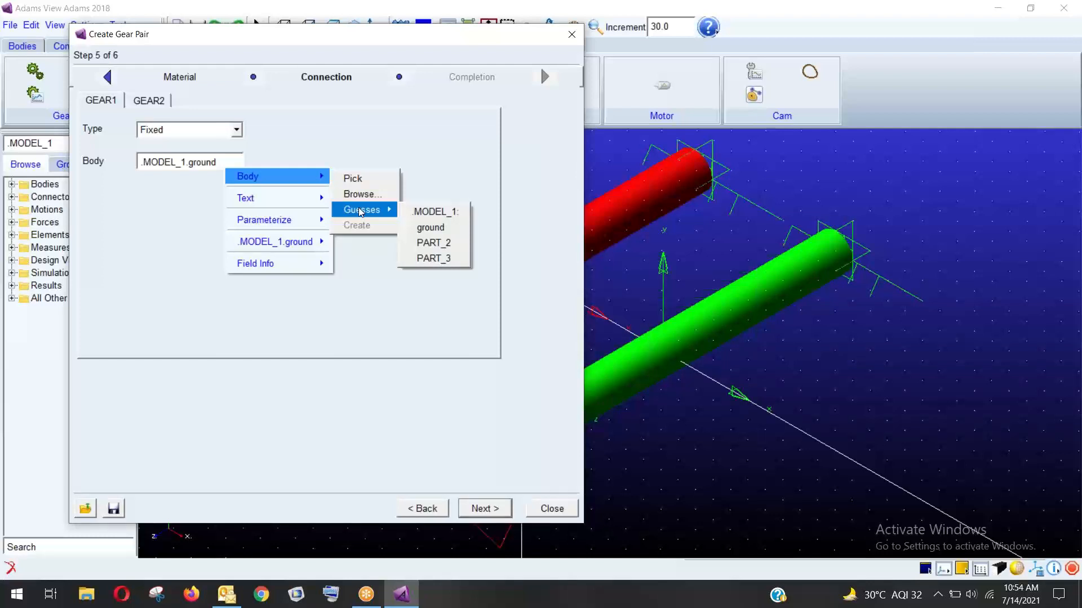
Set GEAR1's connection body to PART_2, fix GEAR2 to PART_3, and finish creating the gear pair.
left_click(444, 249)
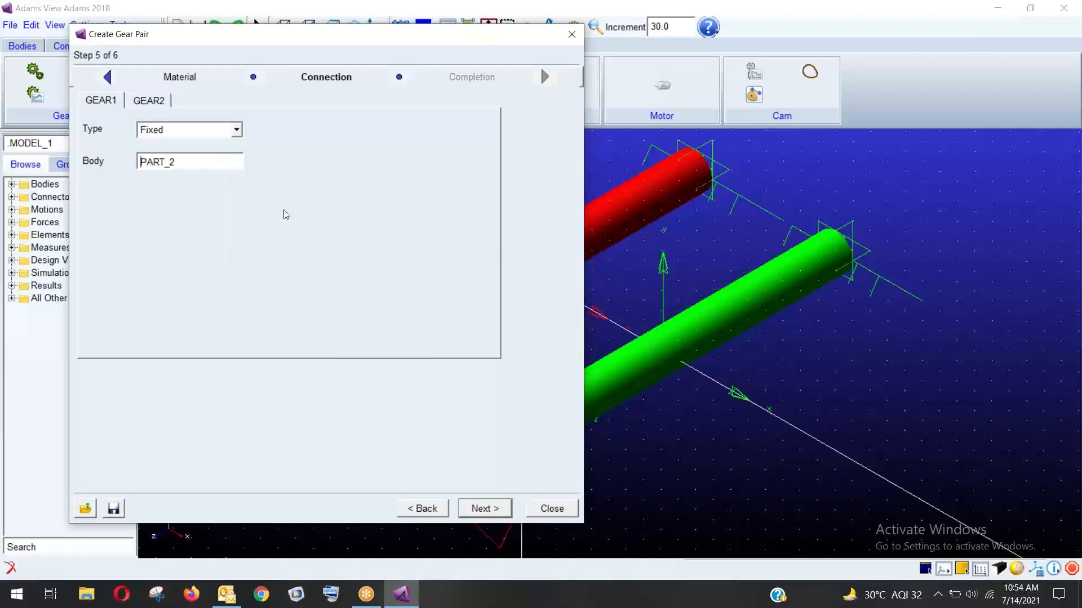
left_click(156, 104)
left_click(220, 131)
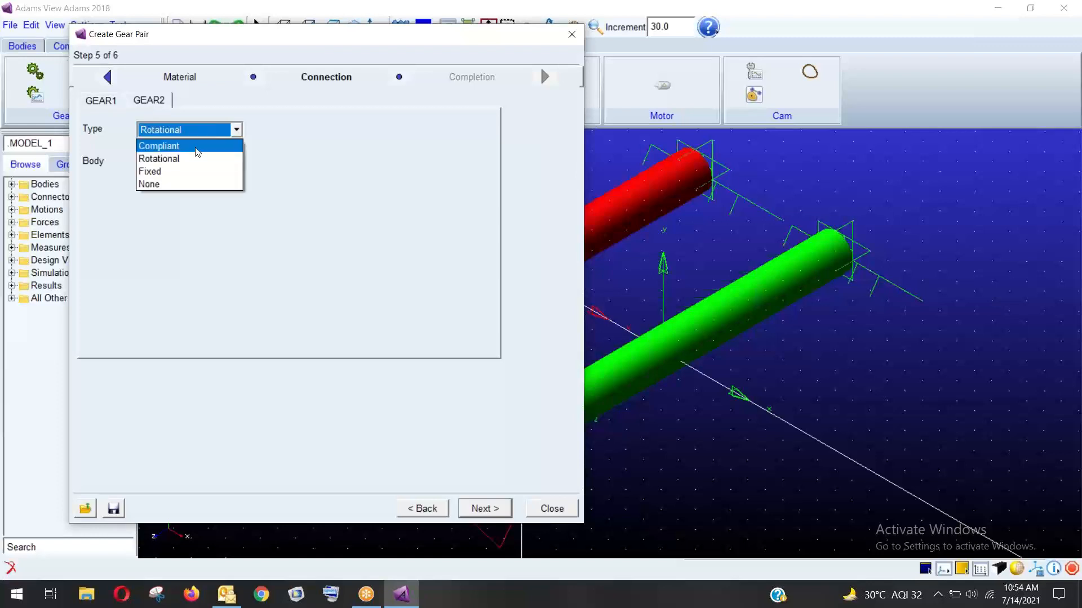
left_click(174, 169)
right_click(222, 164)
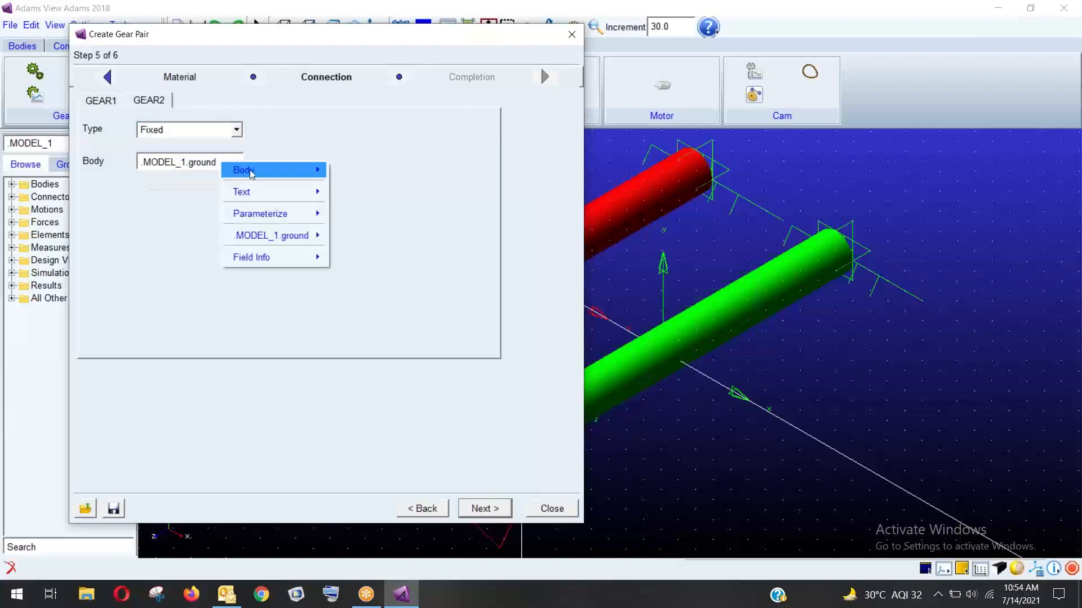
mouse_move(367, 202)
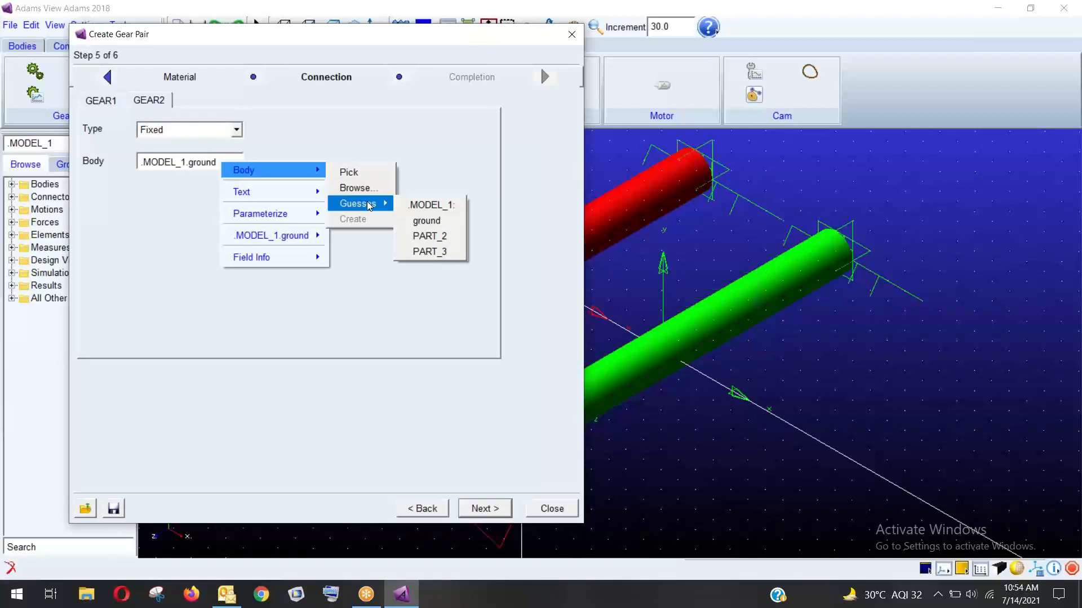
left_click(445, 251)
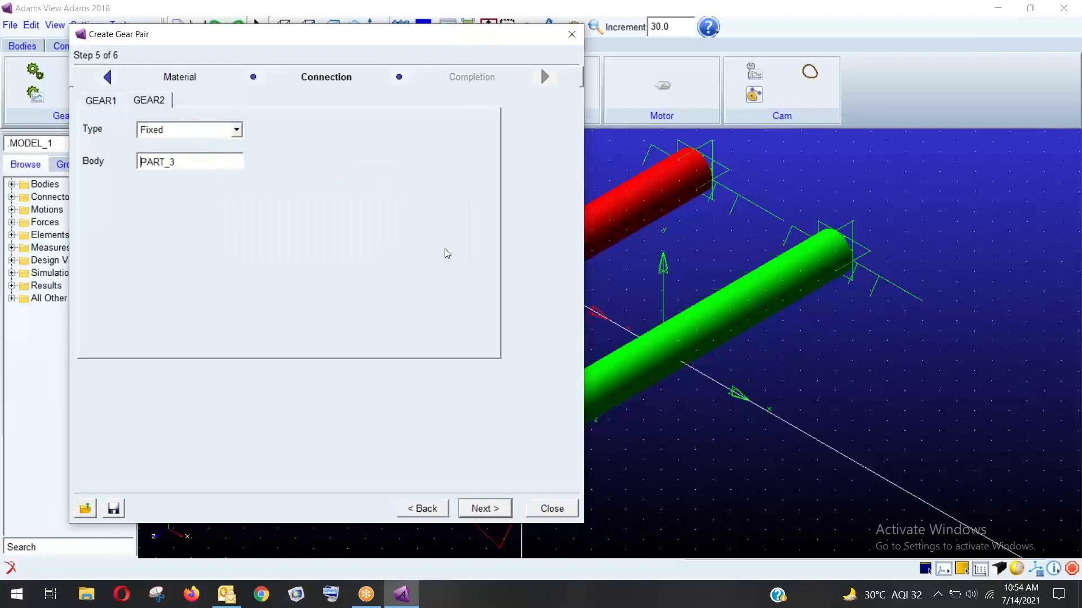
left_click(485, 509)
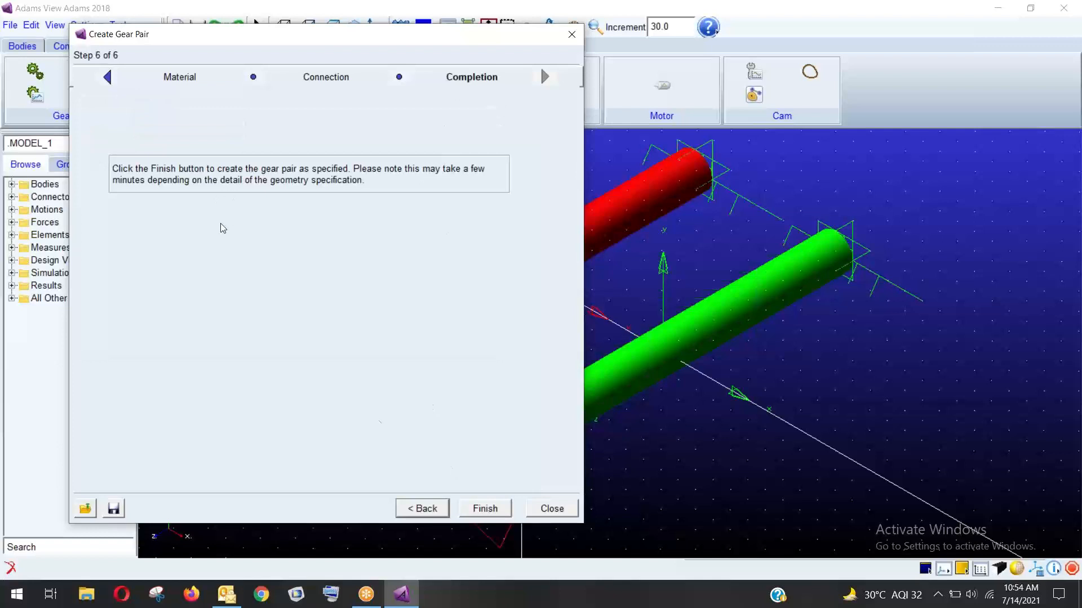
left_click(474, 513)
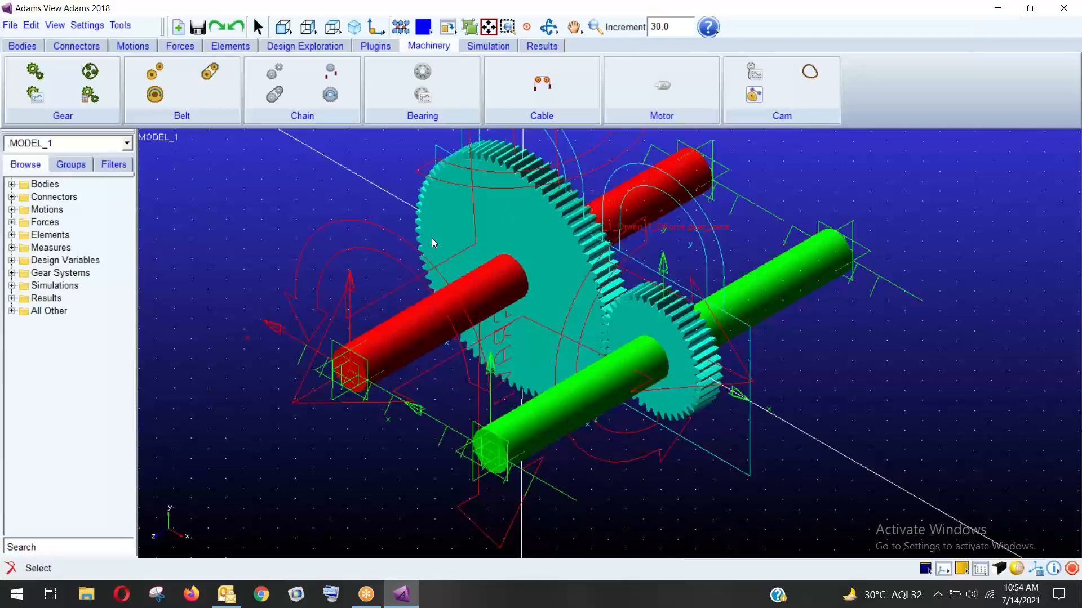
Create a revolute joint normal to the grid between the red shaft and ground, located at POINT_1.
key("z")
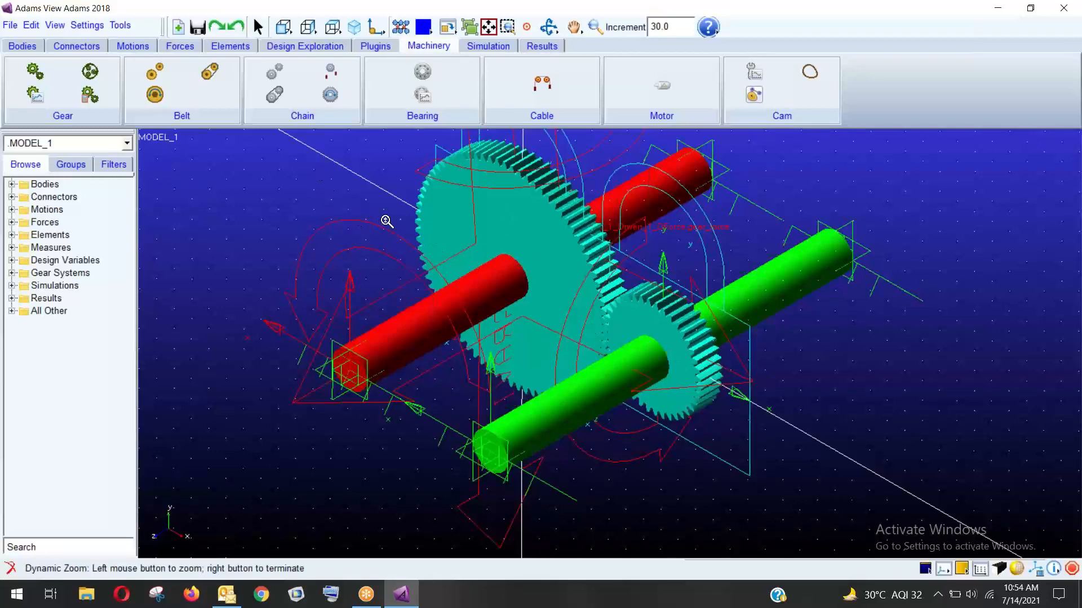
left_click_drag(386, 222, 350, 229)
right_click(333, 210)
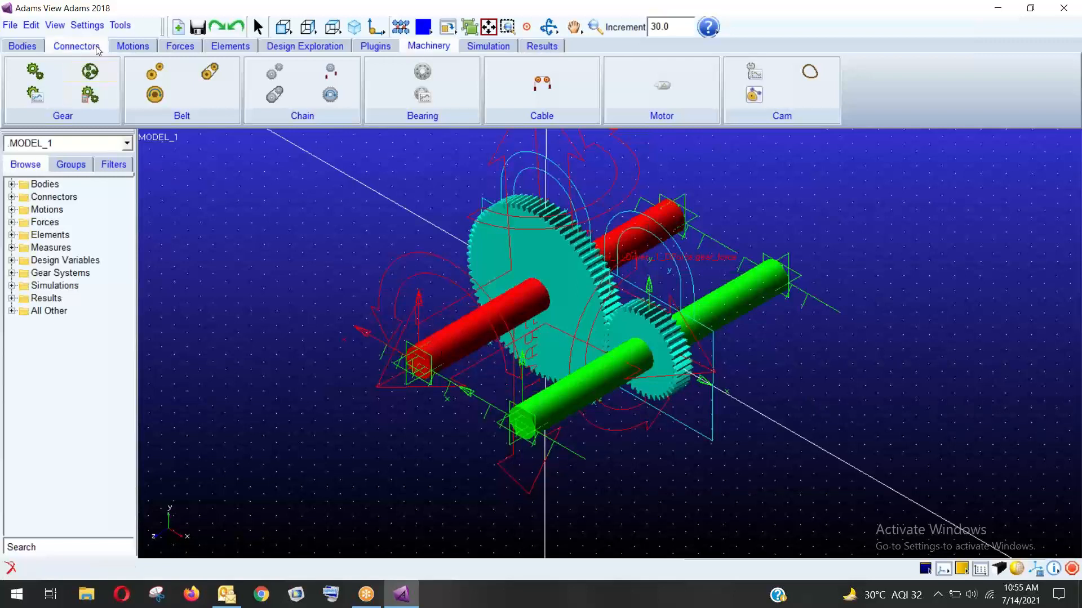
left_click(77, 46)
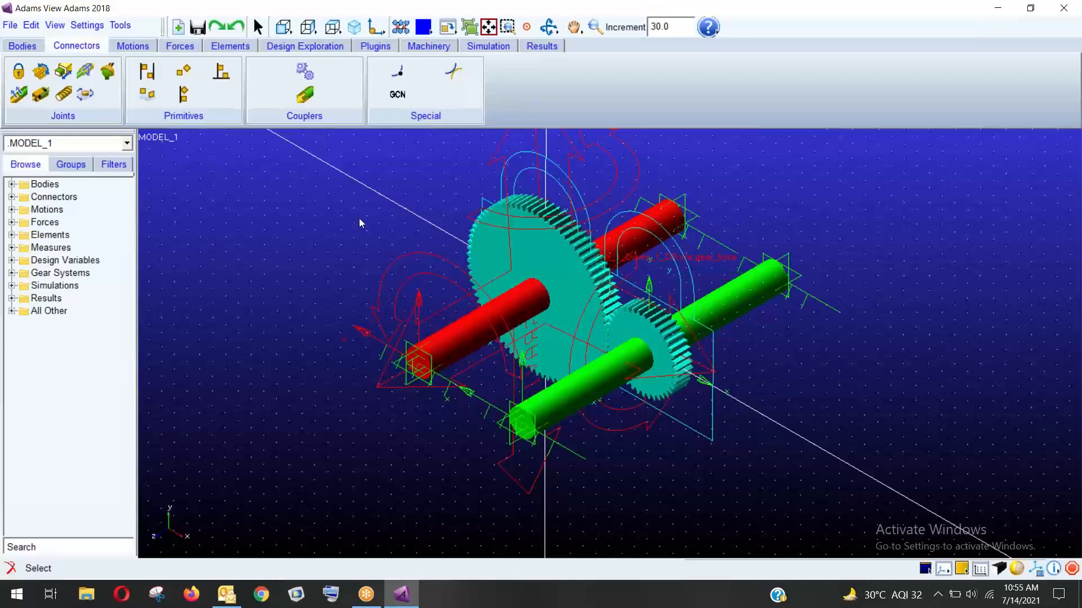
left_click(41, 72)
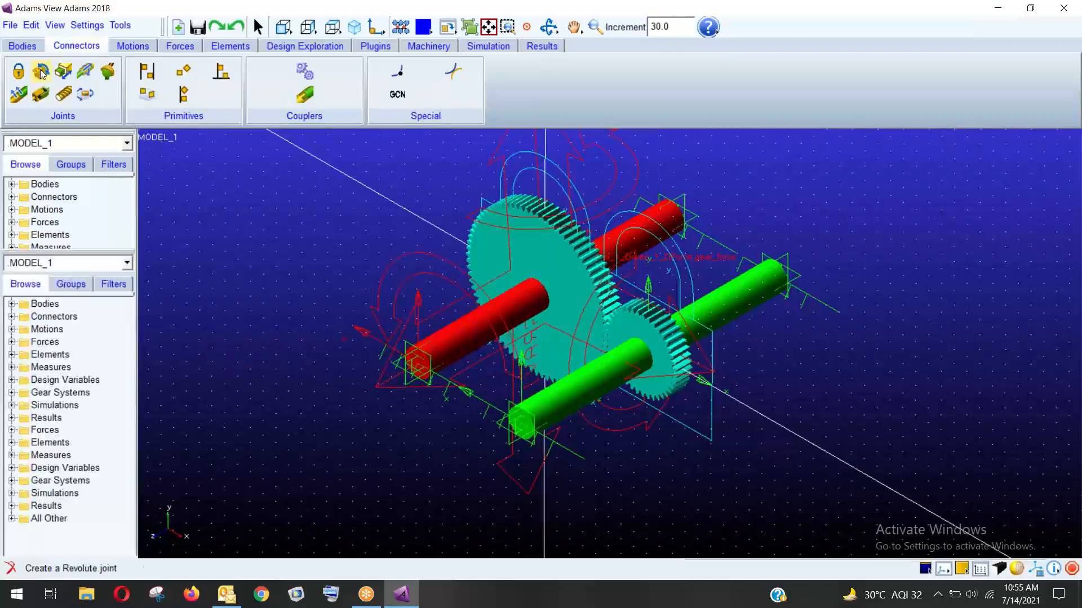
left_click(454, 350)
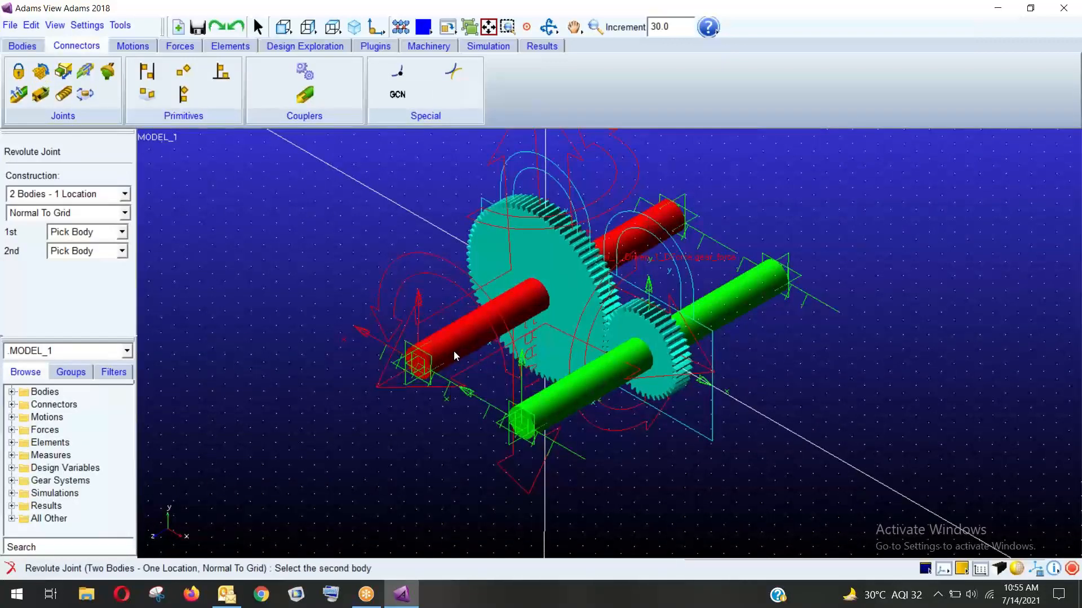
left_click(421, 410)
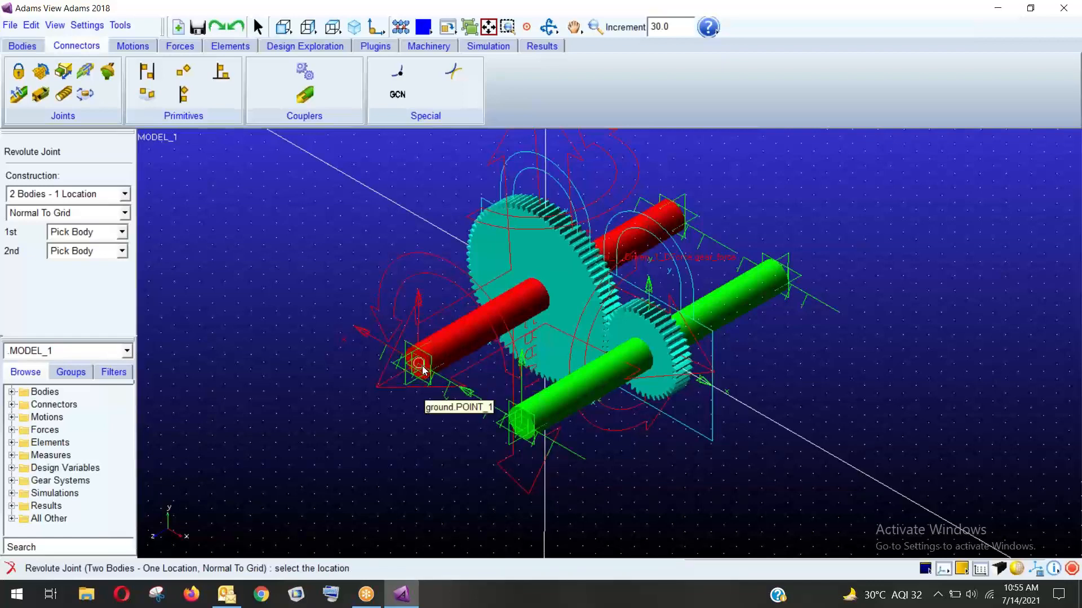
left_click(418, 363)
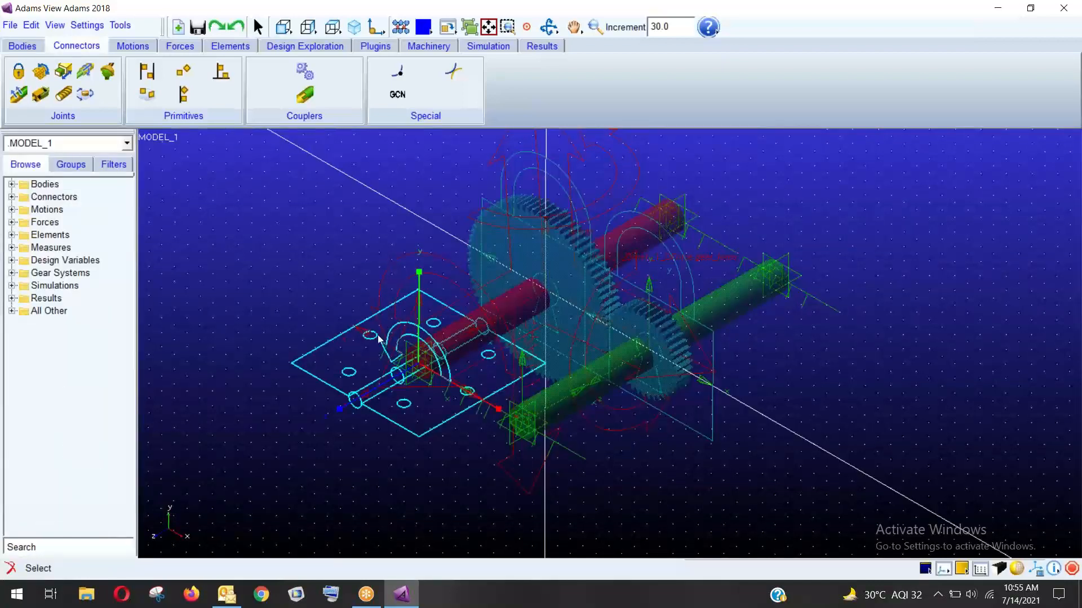
Create a revolute joint normal to the grid between the green shaft and ground, located at POINT_3.
left_click(38, 80)
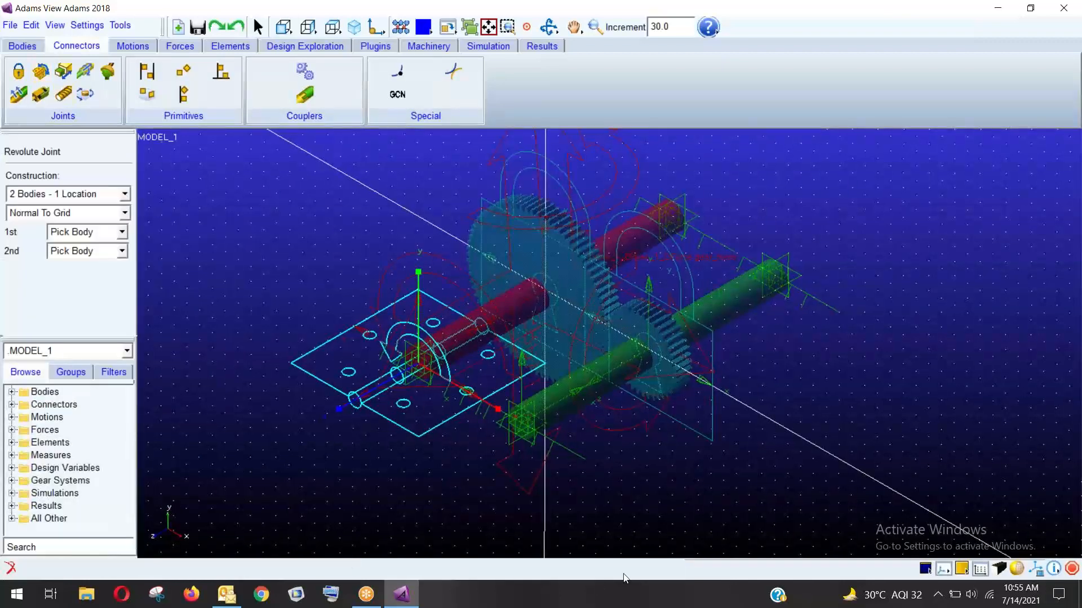
left_click(561, 409)
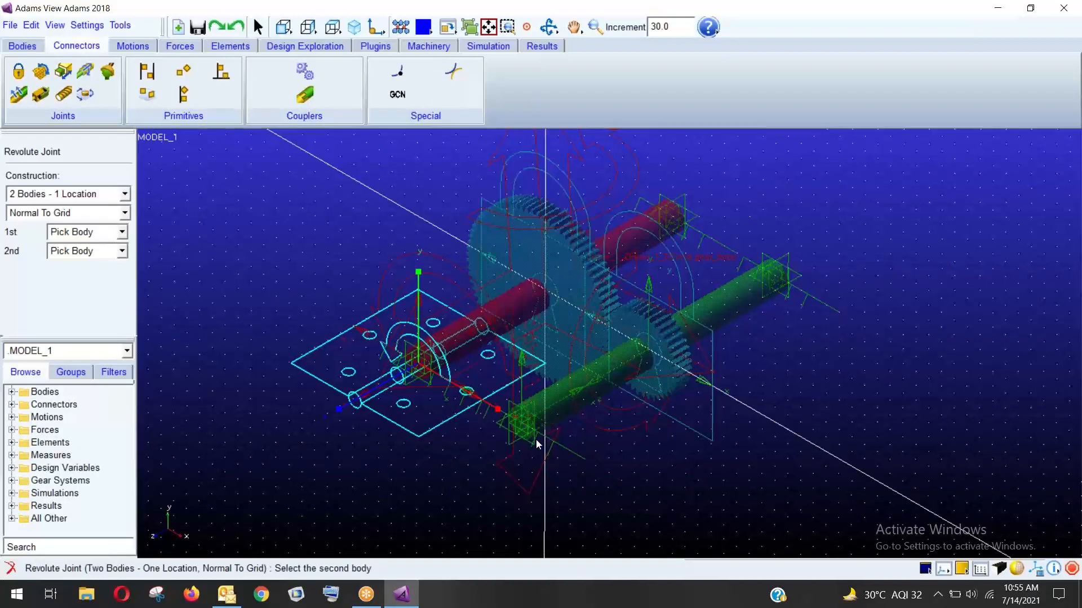
left_click(518, 455)
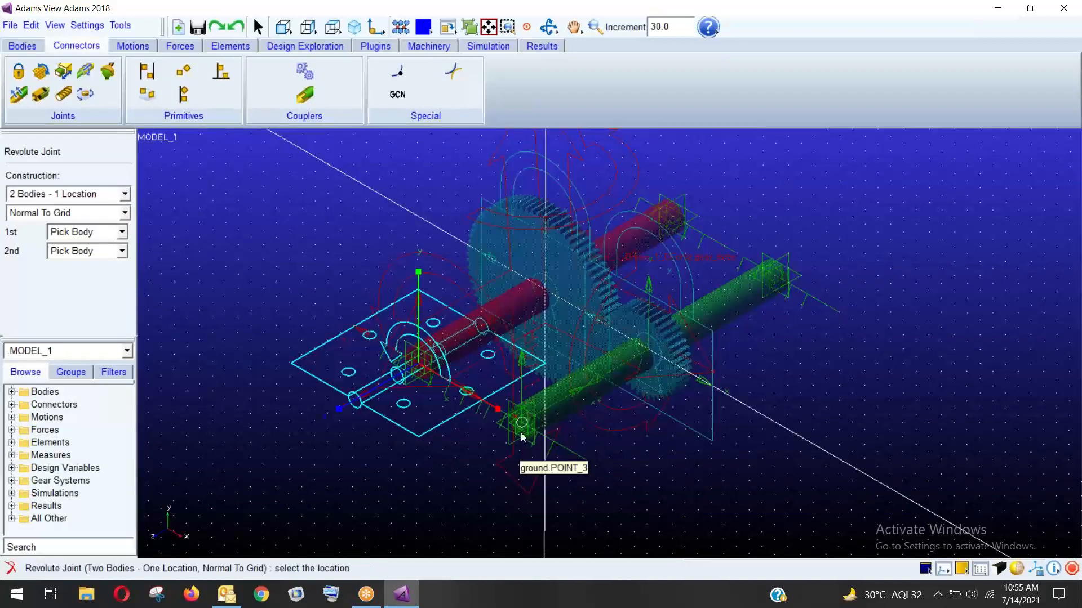
left_click(521, 431)
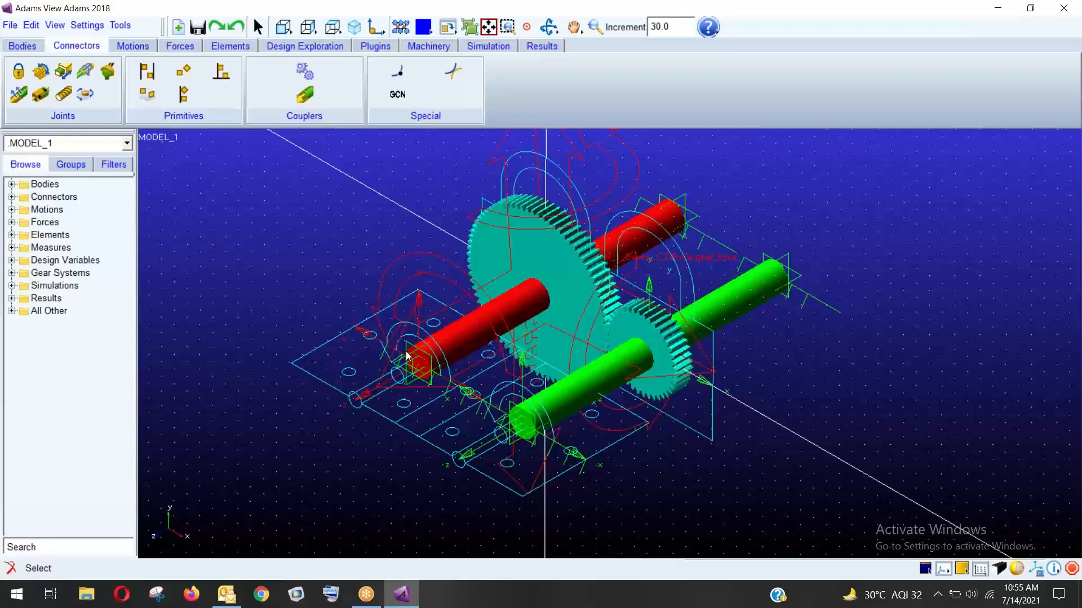
Apply a rotational joint motion with a rotational speed of 30.0 to the red shaft's revolute joint.
left_click(133, 46)
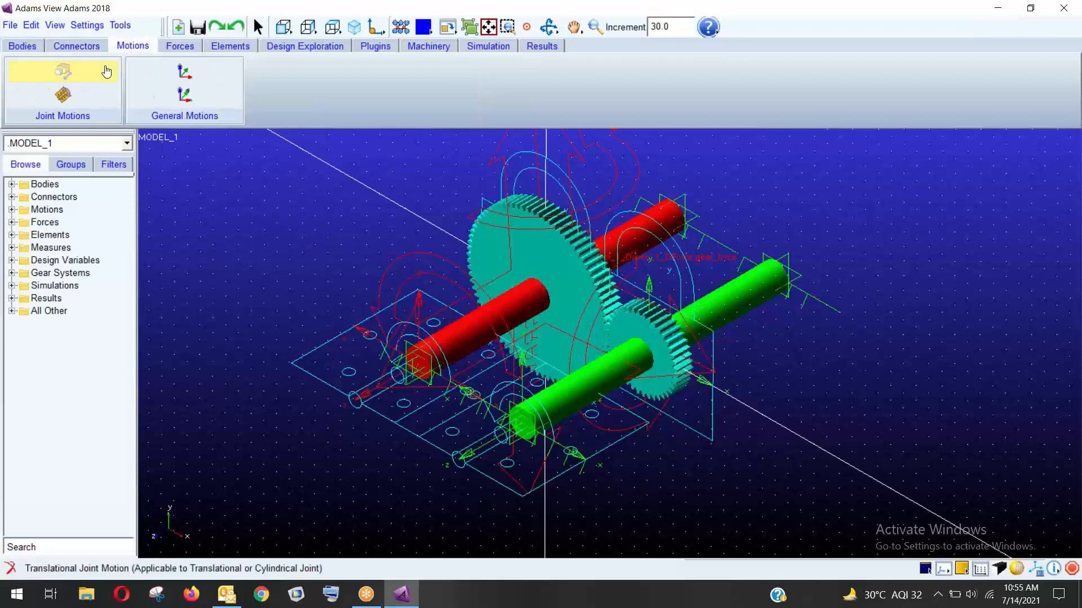
left_click(80, 98)
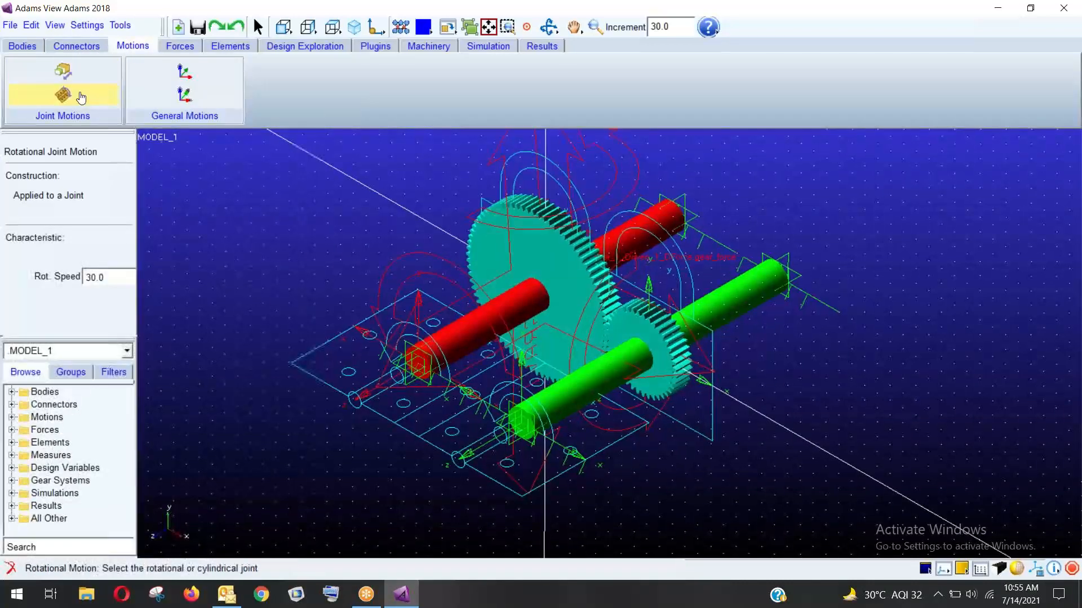
left_click(418, 369)
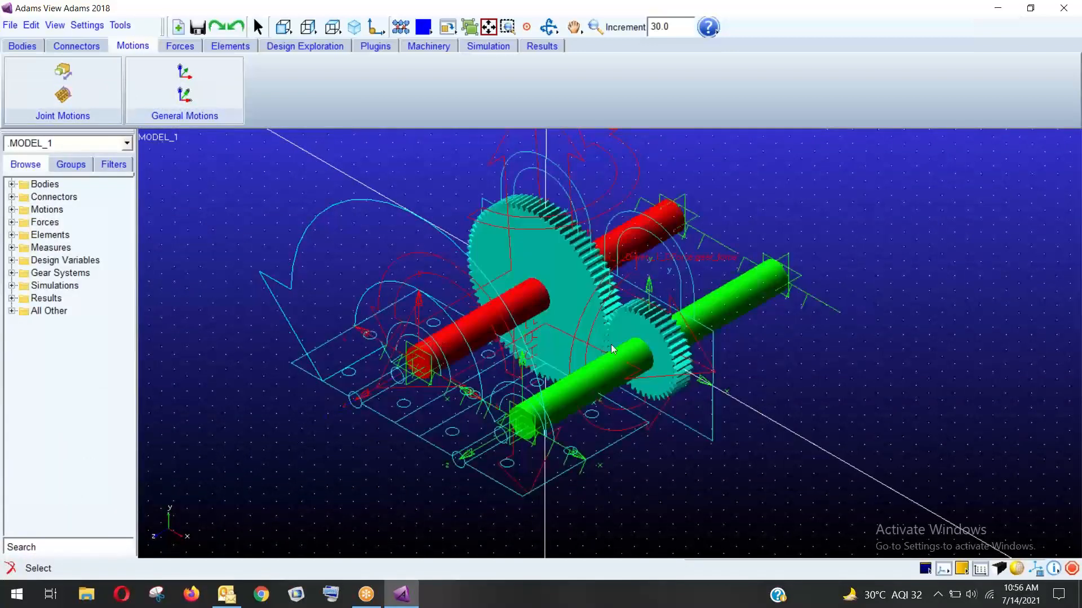
Start an interactive simulation setup and set the end time to 2.
left_click(487, 47)
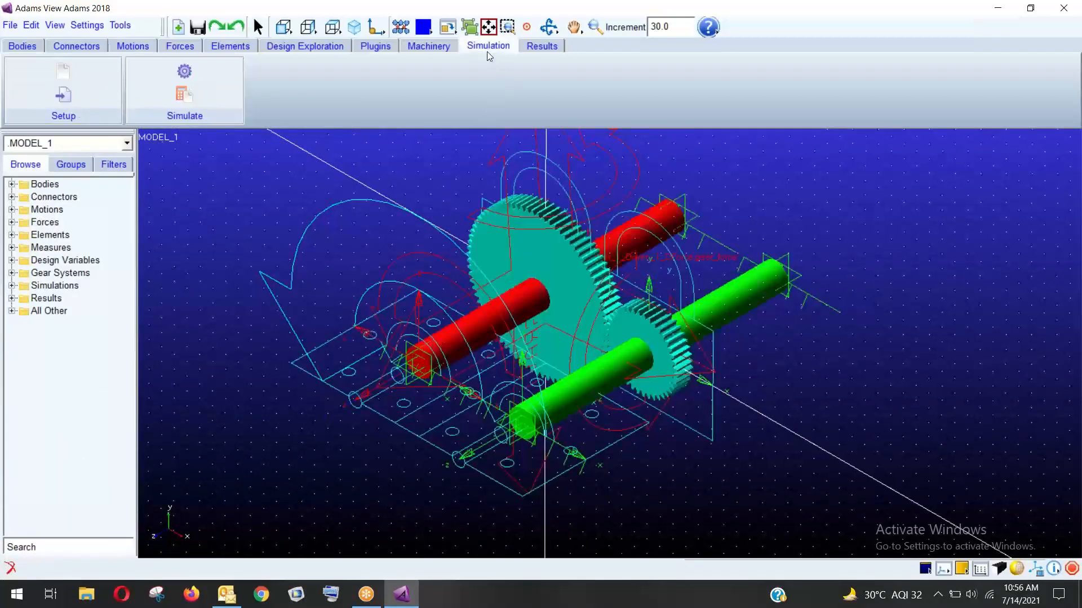
left_click(185, 72)
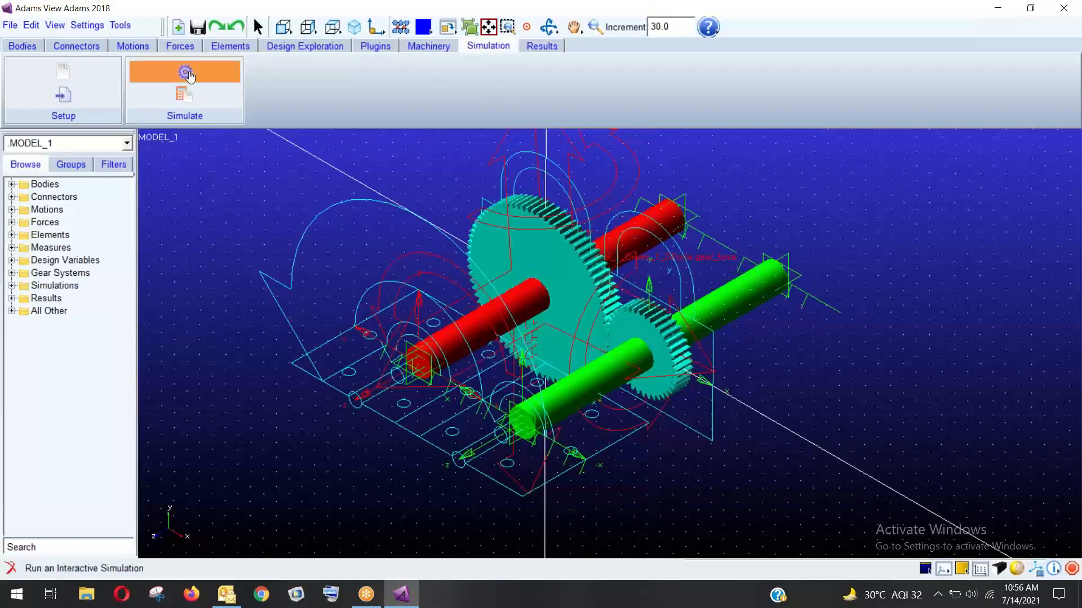
left_click_drag(882, 62, 963, 35)
left_click(894, 80)
left_click(895, 81)
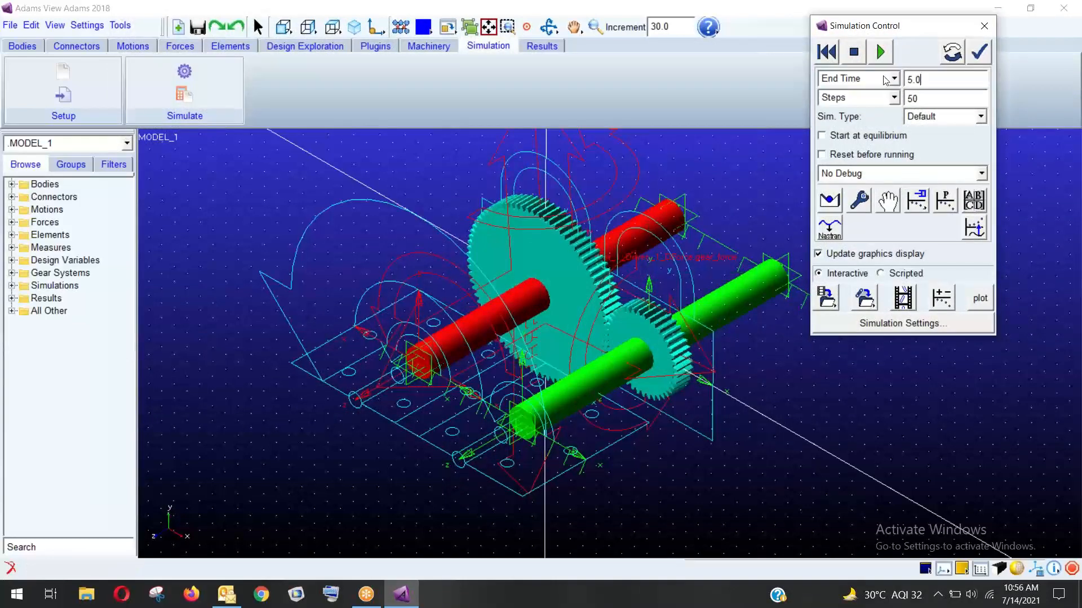
key("BackSpace")
key("BackSpace")
key("BackSpace")
type("2")
Define the simulation output by step size instead of steps, set it to 0.01, and run the simulation.
left_click(893, 98)
left_click(850, 111)
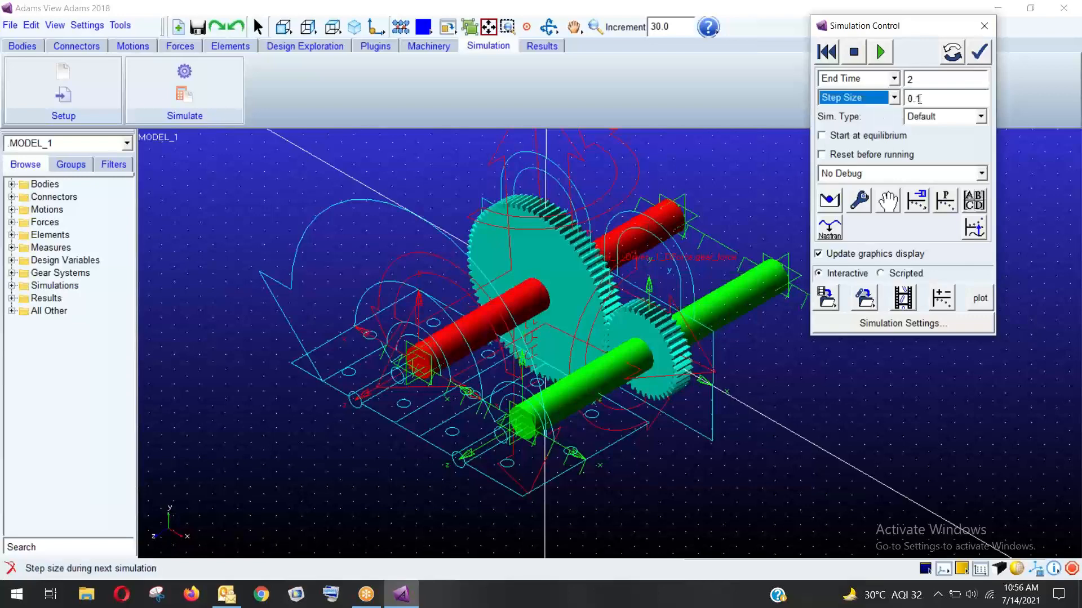
left_click(914, 100)
type("0")
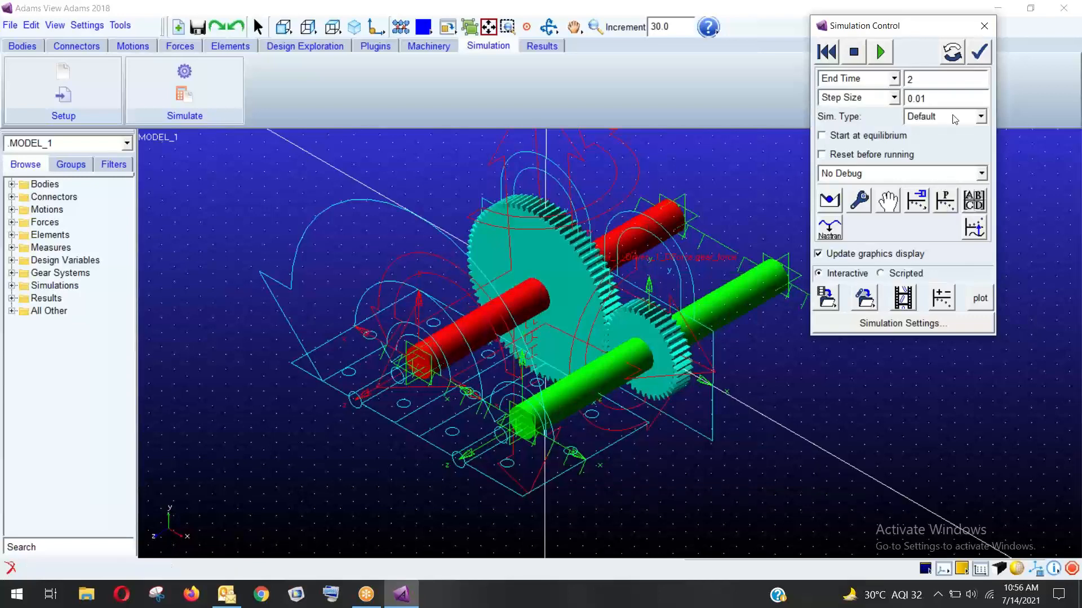
left_click(881, 53)
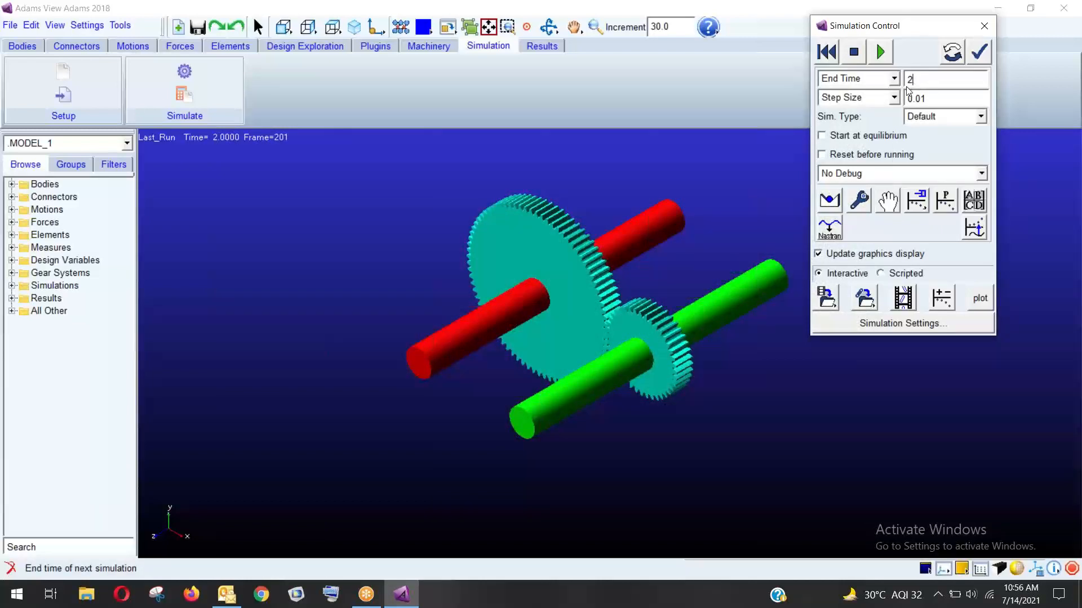
Set the end time to 5, reset the model to its input configuration, and rerun the simulation.
key("BackSpace")
type("5")
left_click(826, 52)
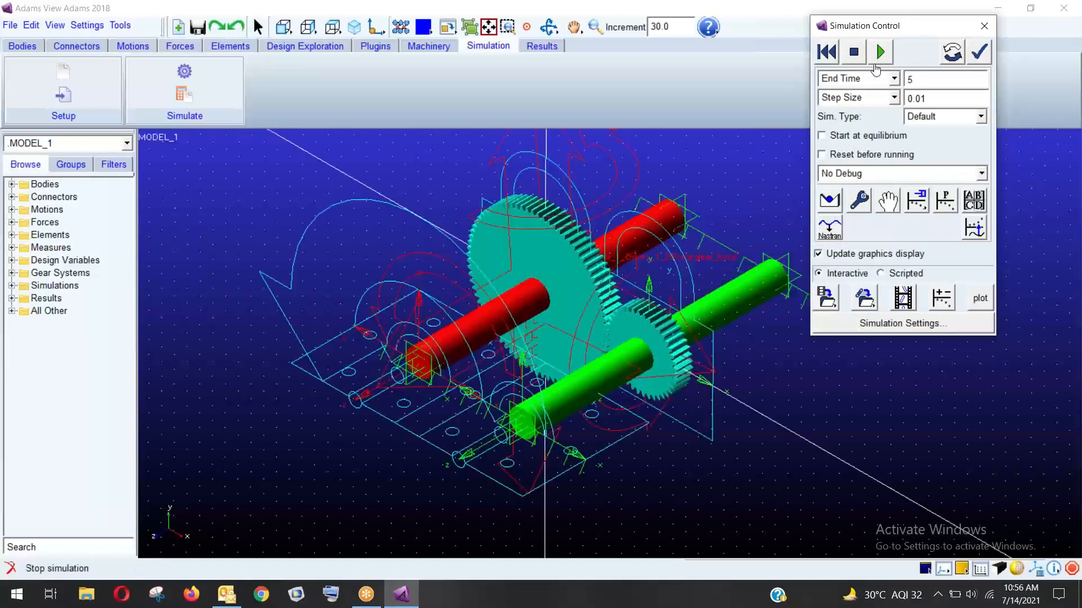
left_click(883, 53)
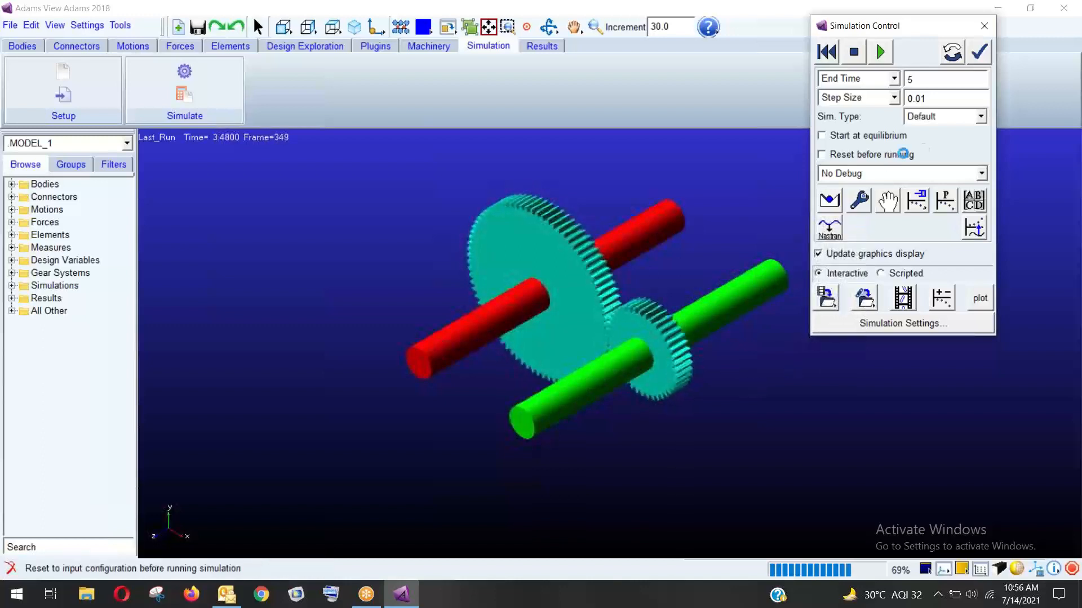
Set the simulation end time to 20, keep output defined by step size, and close the simulation controls.
left_click_drag(874, 28, 841, 24)
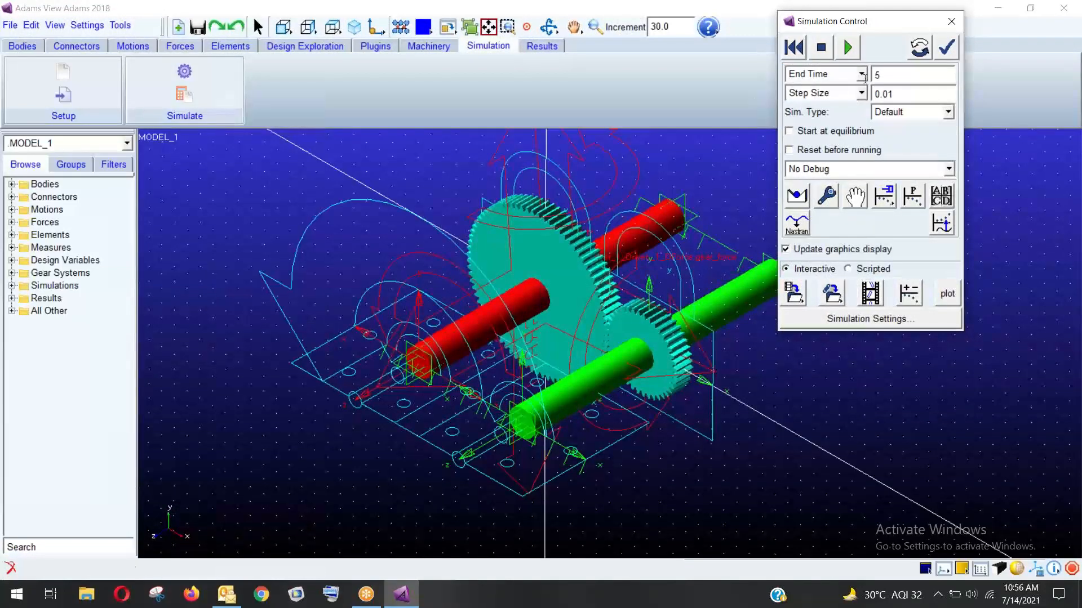
left_click(837, 77)
left_click(837, 77)
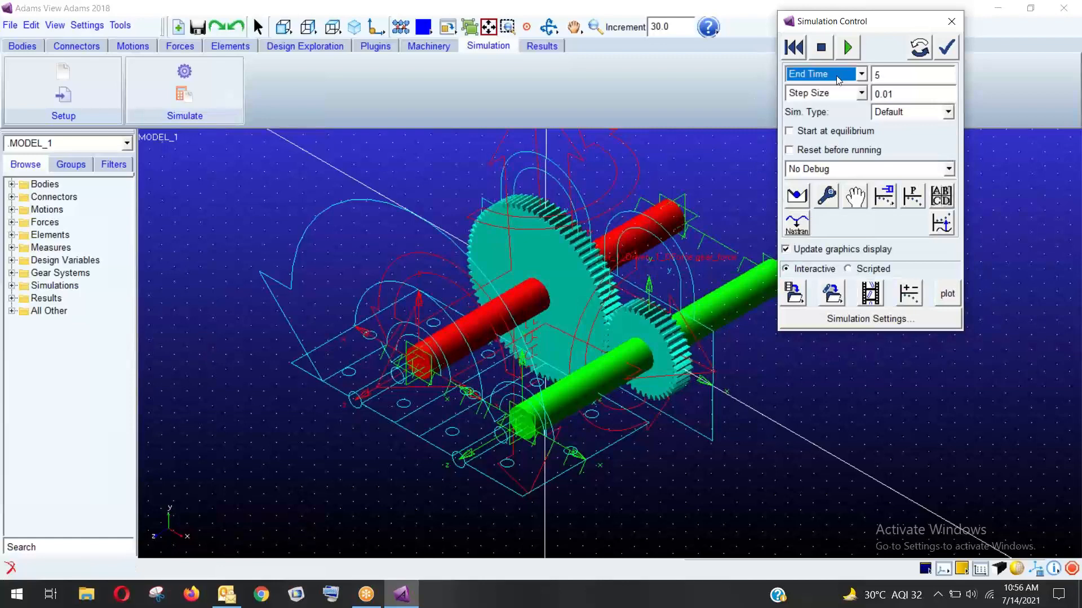
left_click_drag(881, 76, 869, 76)
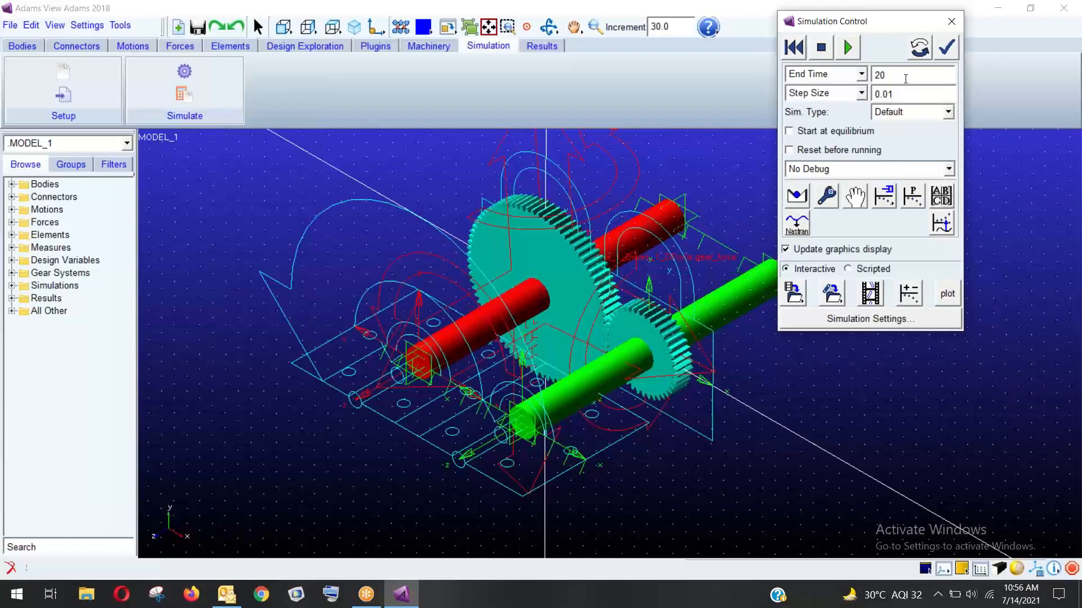
left_click(840, 95)
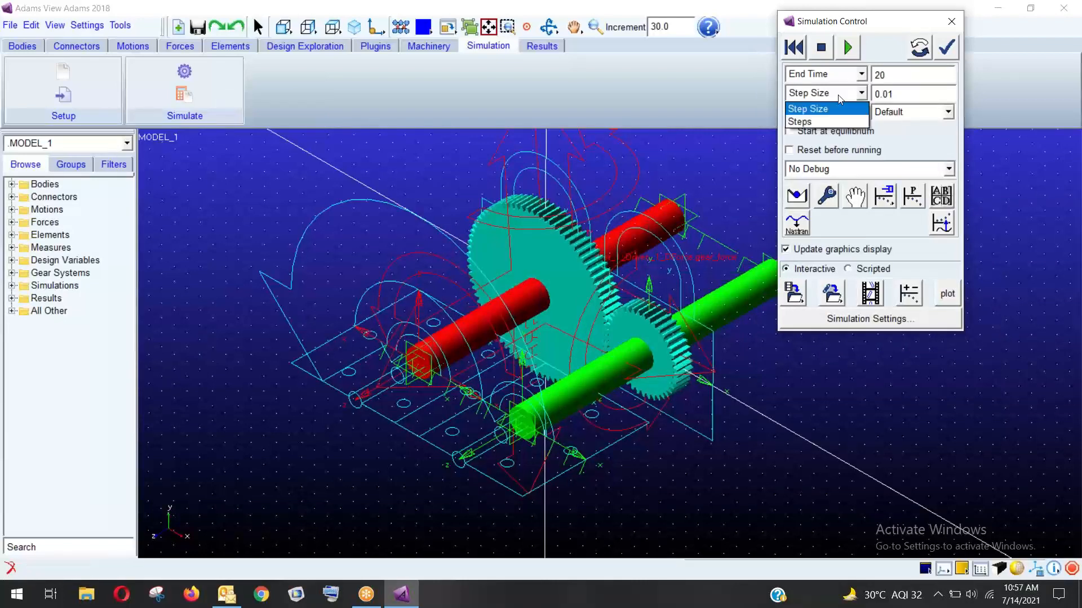
left_click(819, 116)
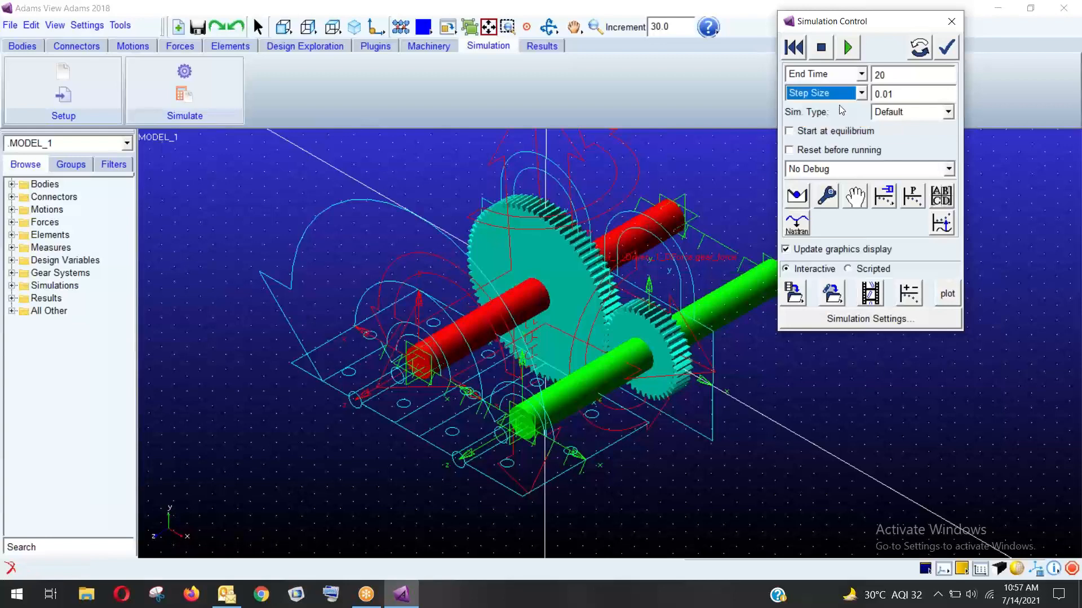
left_click(953, 22)
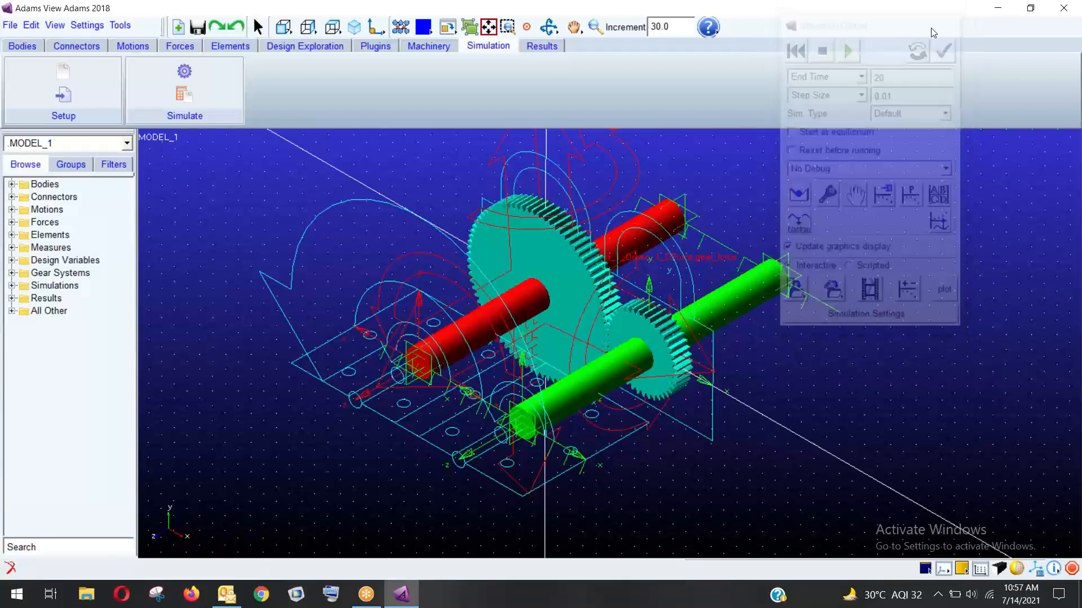
Open the results postprocessor, lay out the page as two side-by-side views, and load the animation into the second view.
left_click(542, 46)
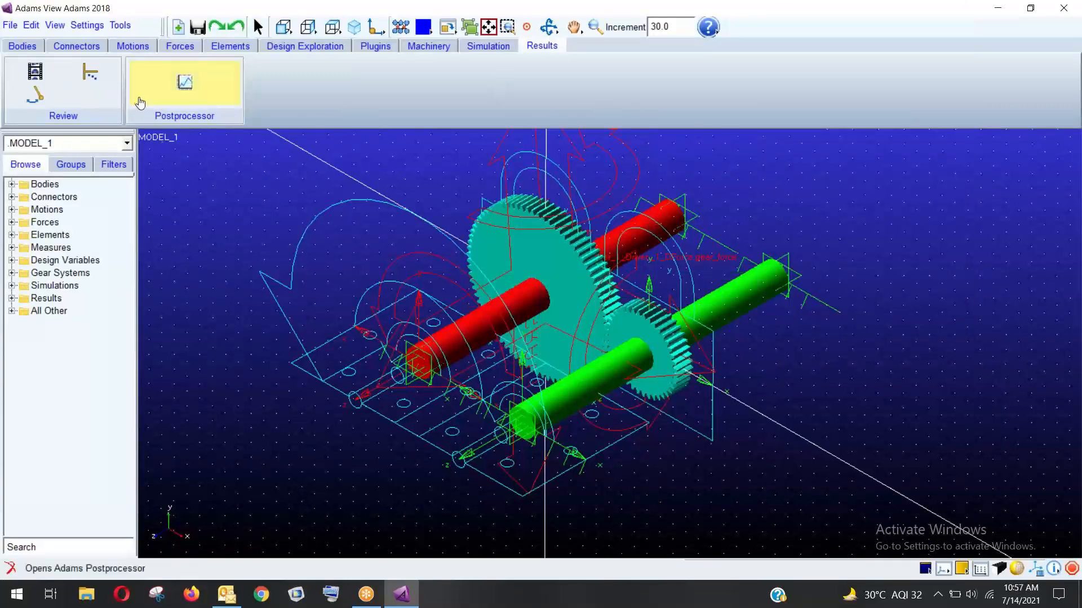
left_click(184, 85)
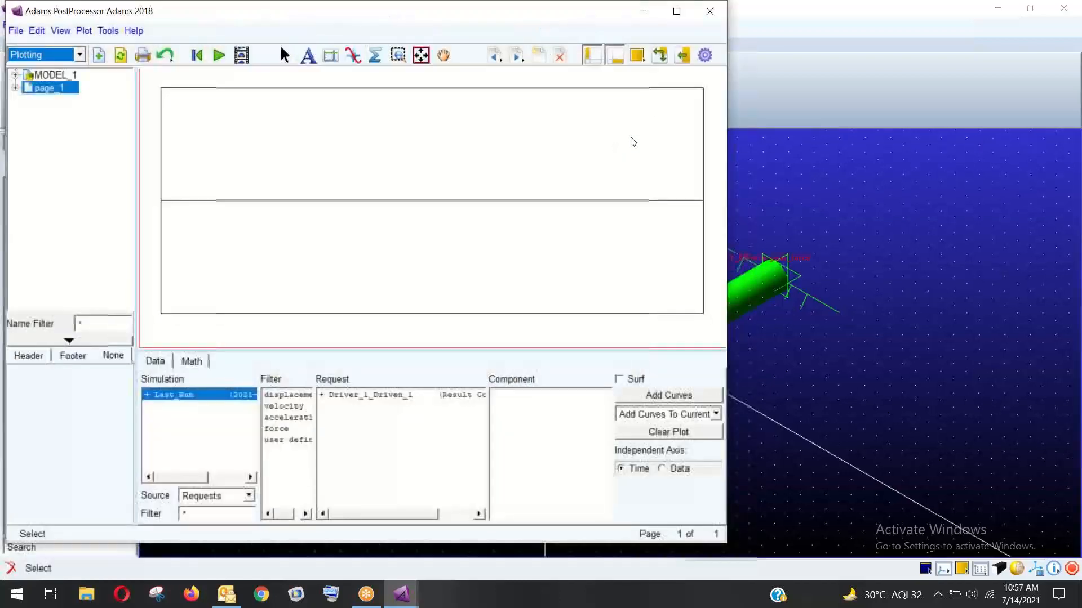
right_click(637, 61)
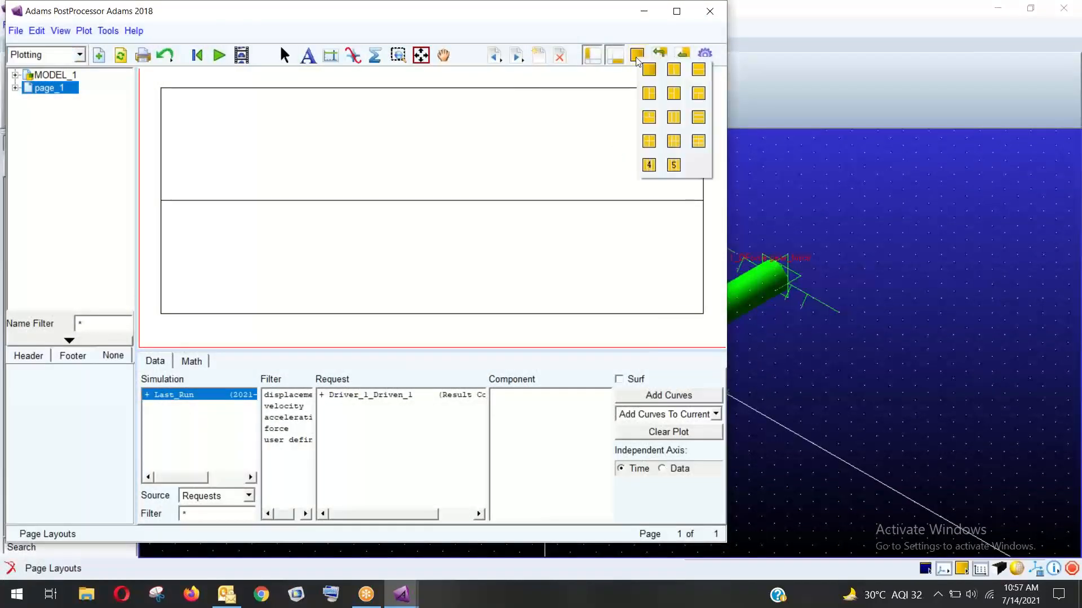
left_click(674, 69)
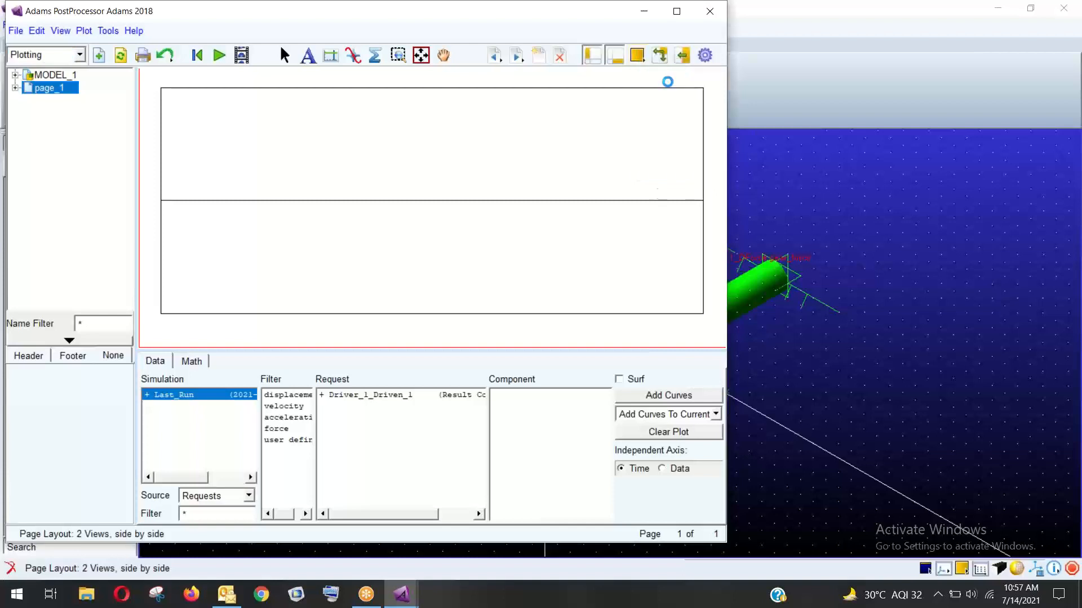
right_click(552, 145)
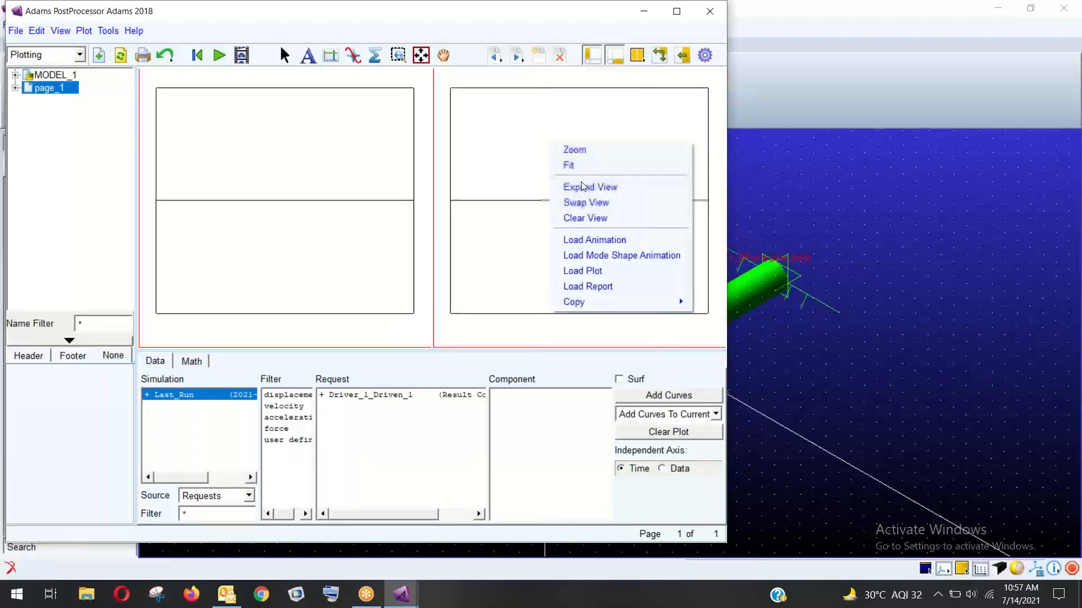
left_click(605, 242)
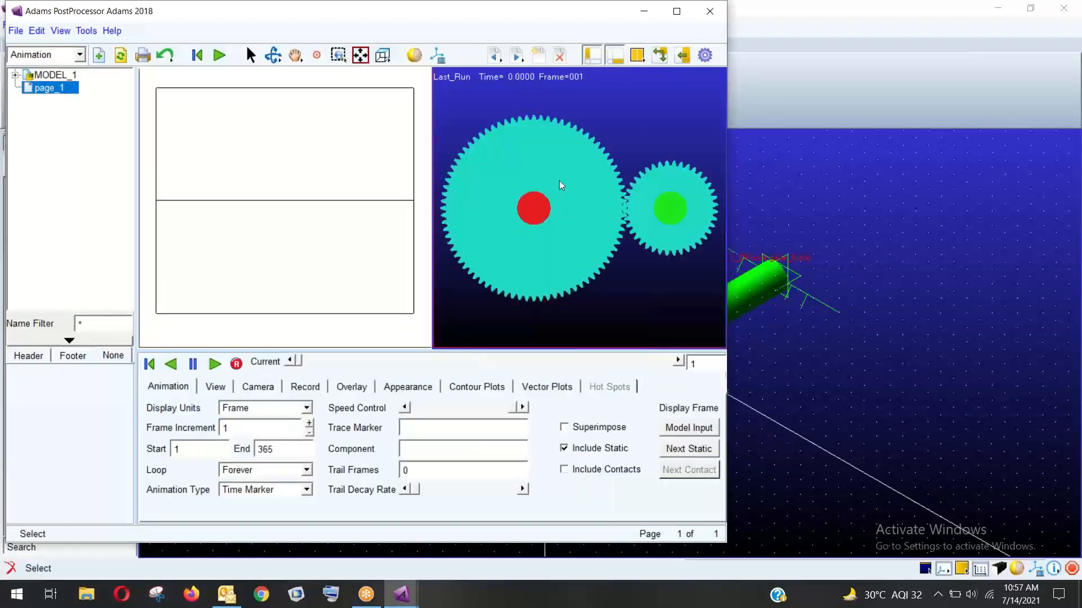
For the empty plot view, choose the user-defined REQ_SPUR request under Driver_1_Driven_1_DForce from the last run.
left_click(305, 156)
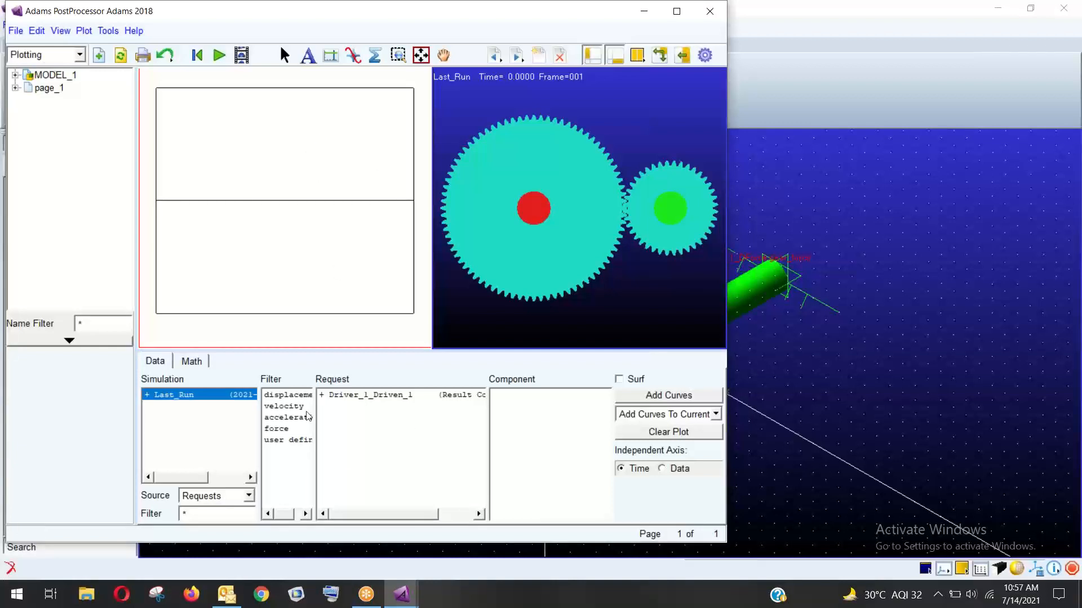
left_click(293, 404)
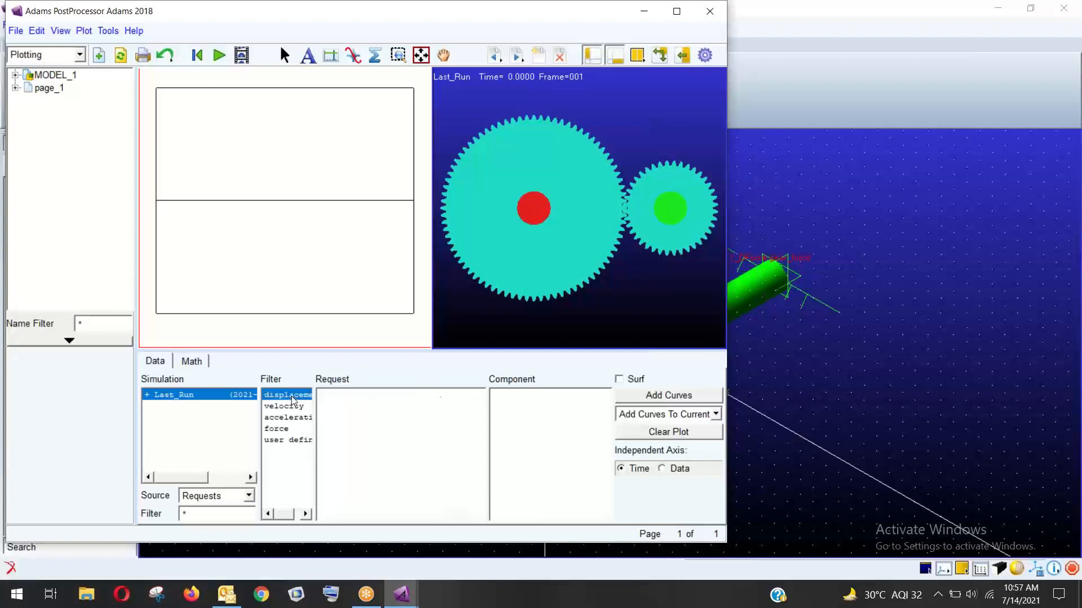
left_click(292, 418)
left_click(281, 428)
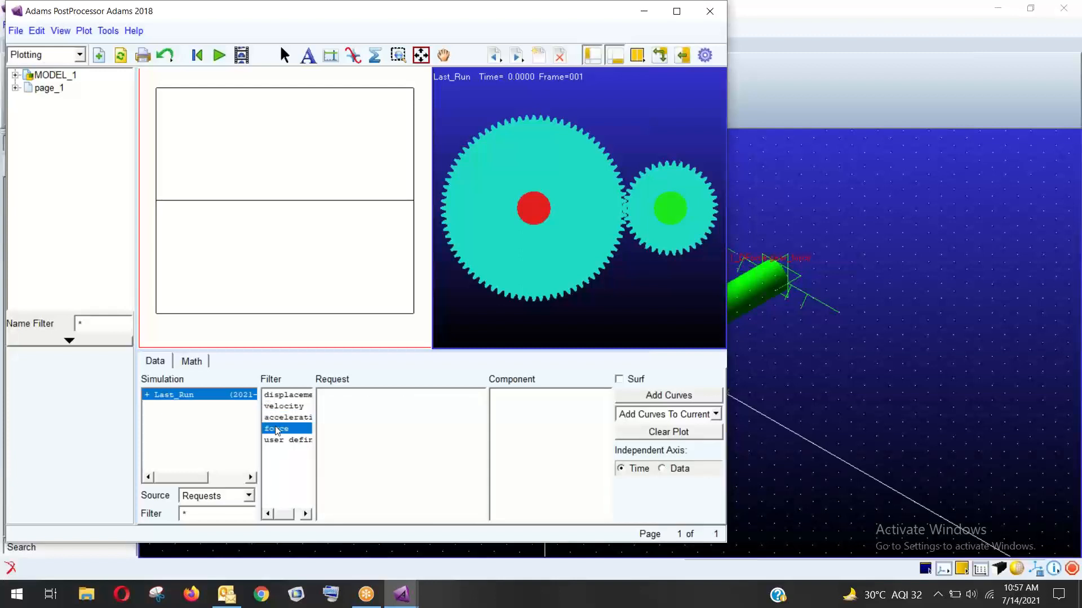
left_click(280, 439)
left_click(365, 400)
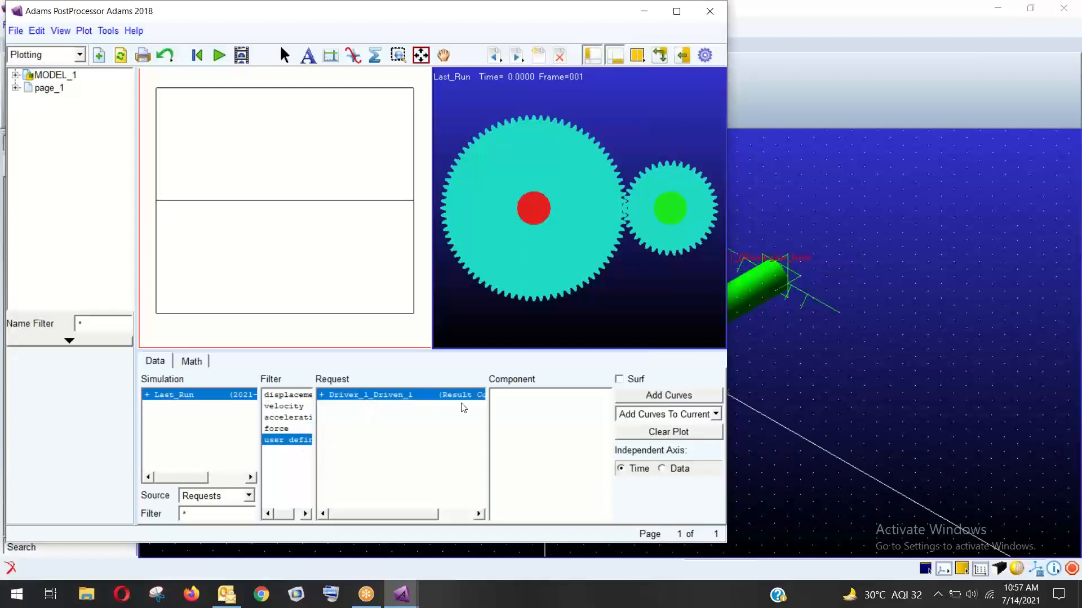
double_click(406, 396)
left_click(360, 406)
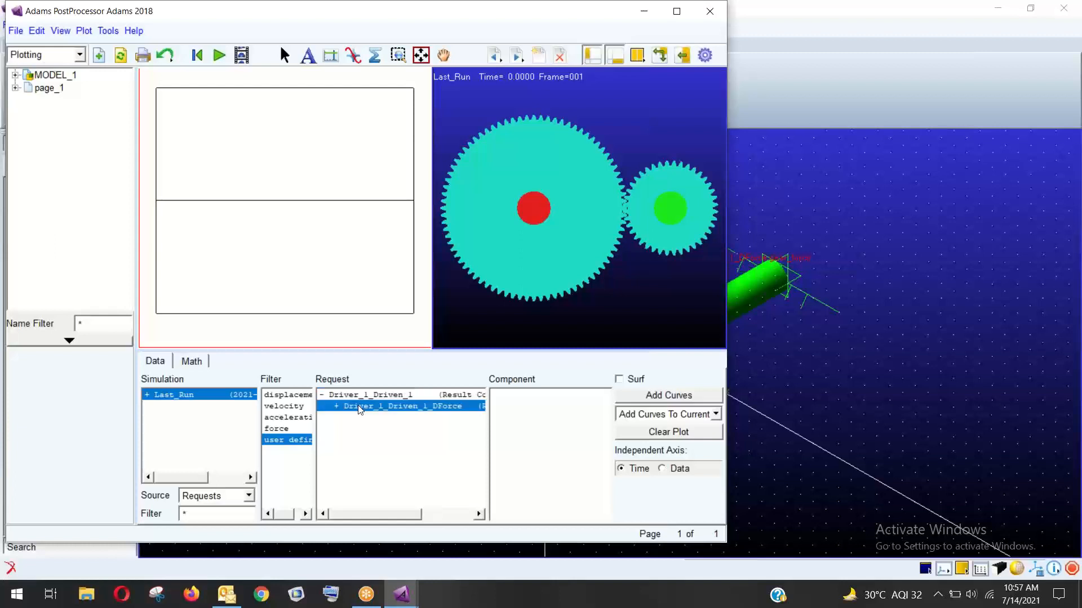
left_click(336, 406)
left_click(367, 417)
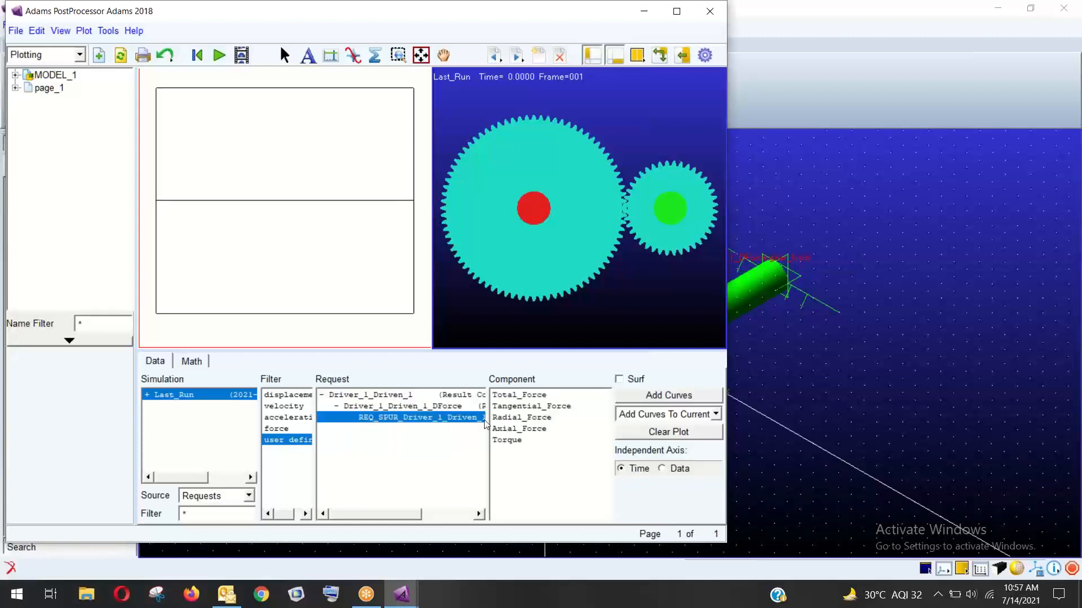
Plot the gear pair's Tangential_Force component against time.
left_click(519, 407)
left_click(532, 419)
left_click(538, 429)
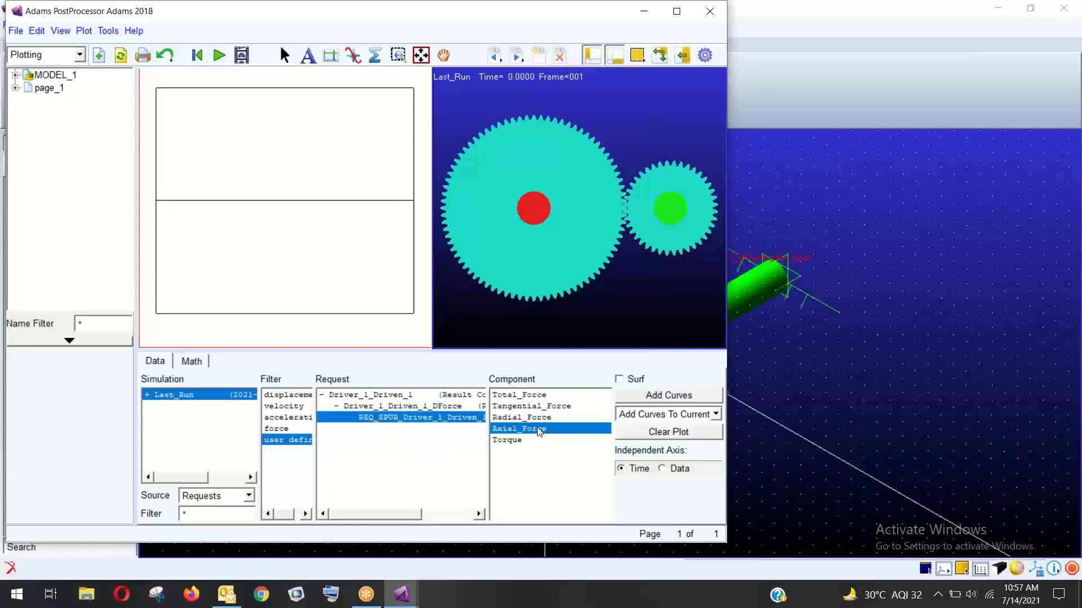
left_click(533, 408)
left_click(635, 396)
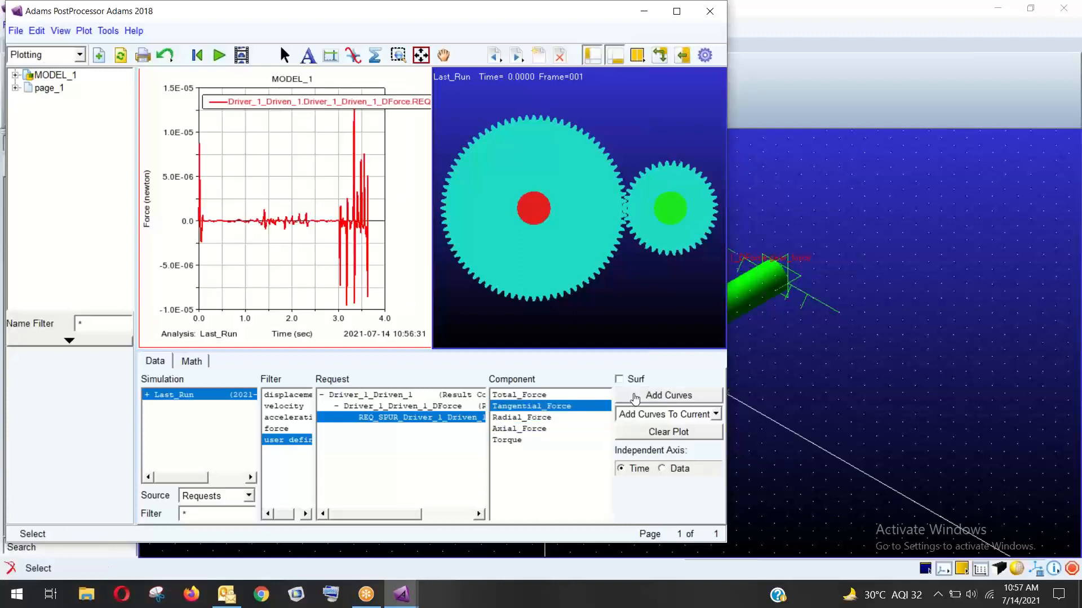
Play the gear animation alongside the force plot, reset it to the first frame, and close the postprocessor.
left_click(516, 132)
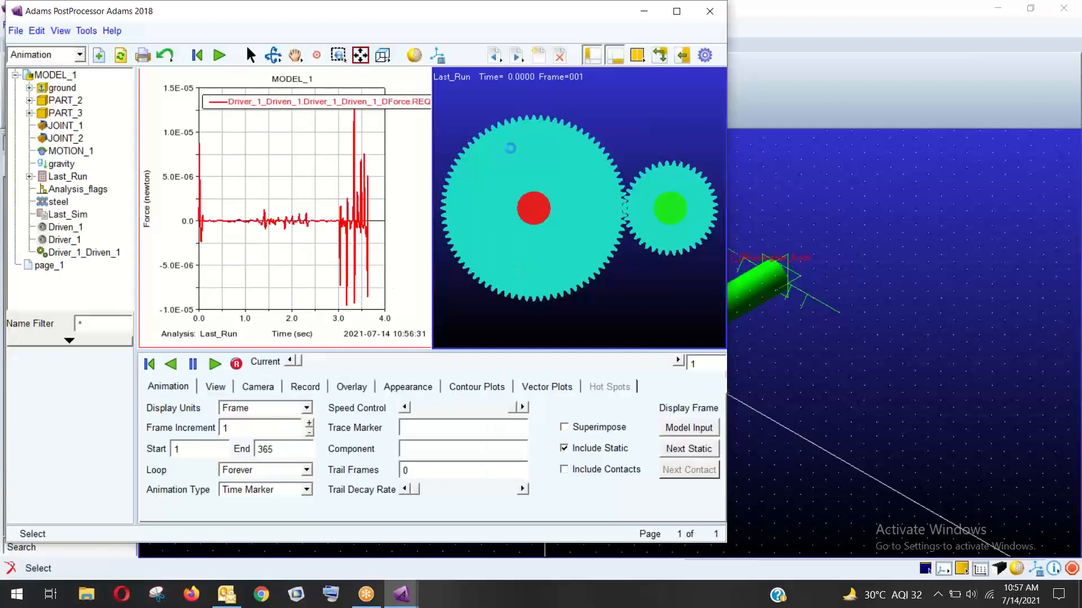
left_click(215, 364)
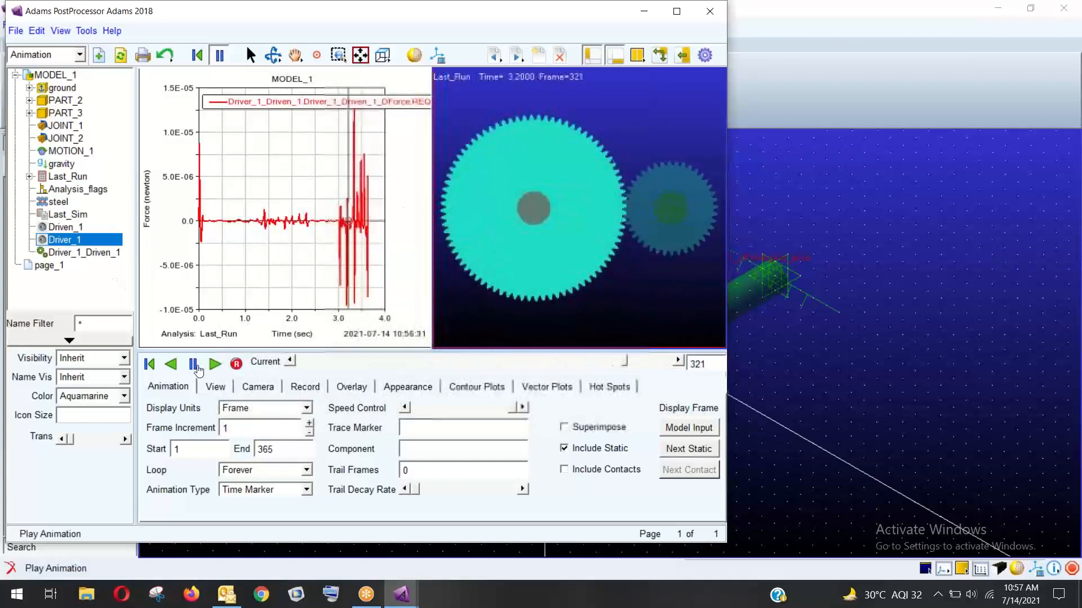
left_click(196, 55)
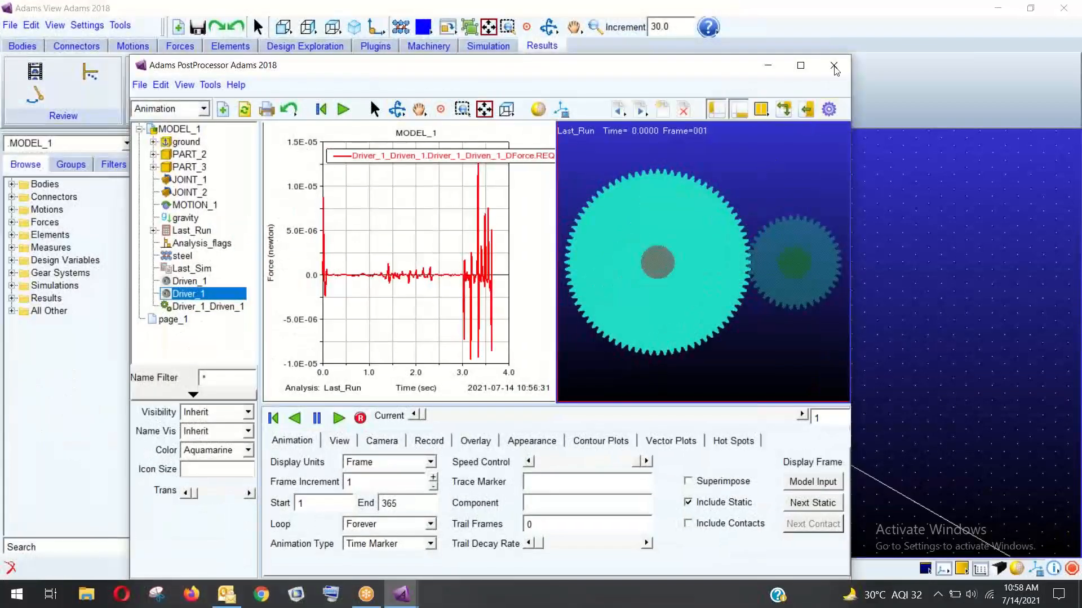
left_click(834, 65)
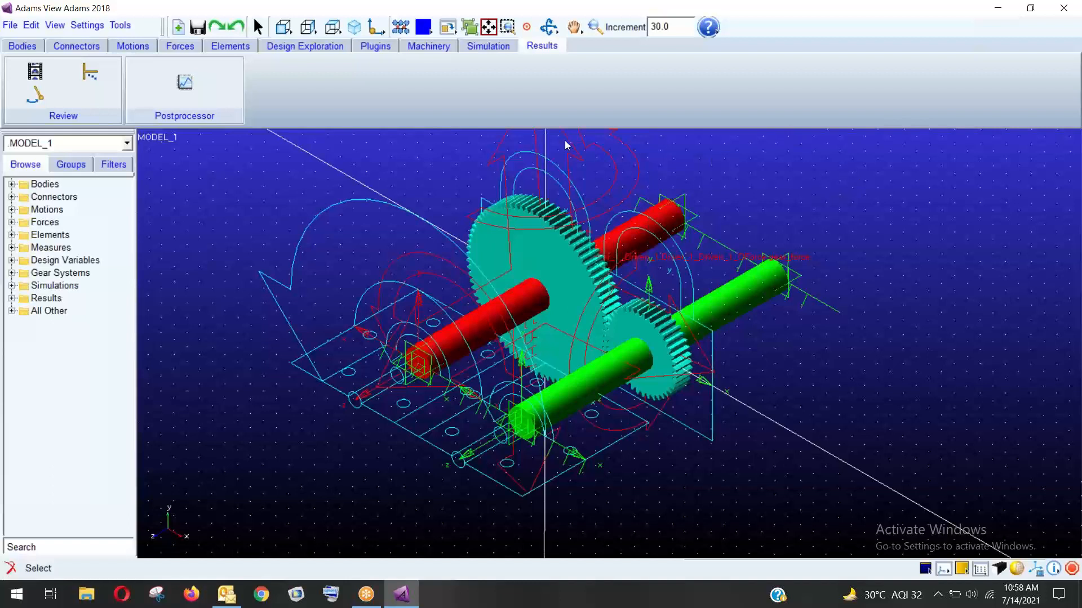
left_click(22, 47)
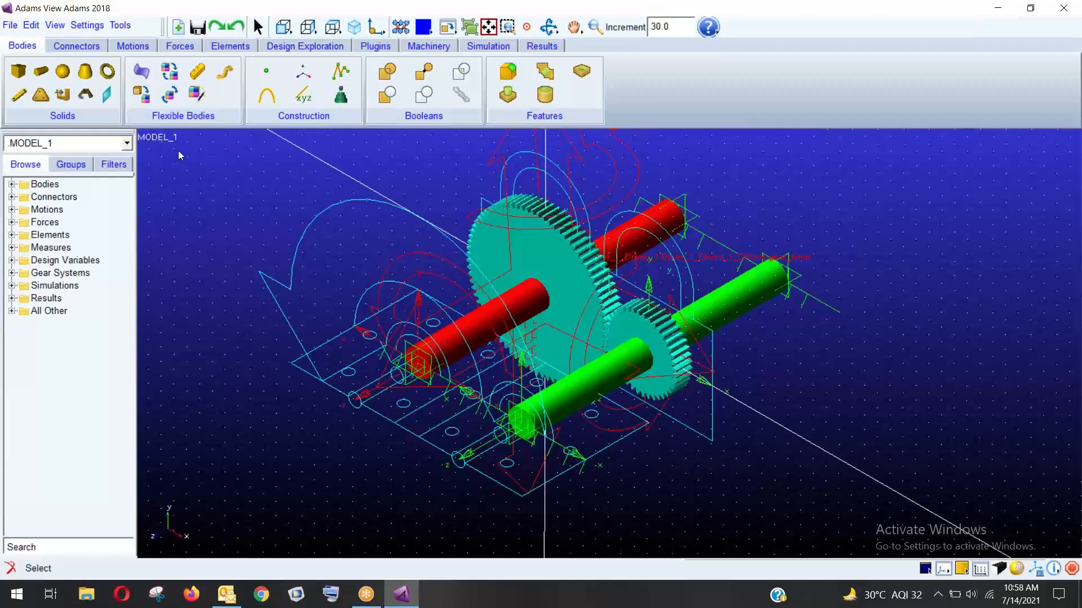
left_click(76, 46)
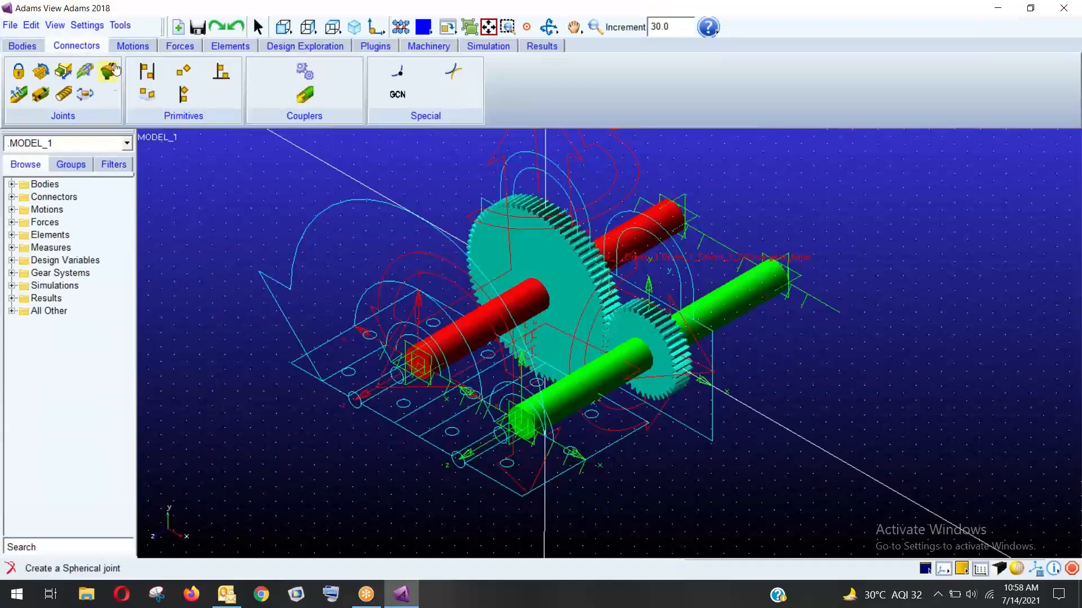
left_click(122, 47)
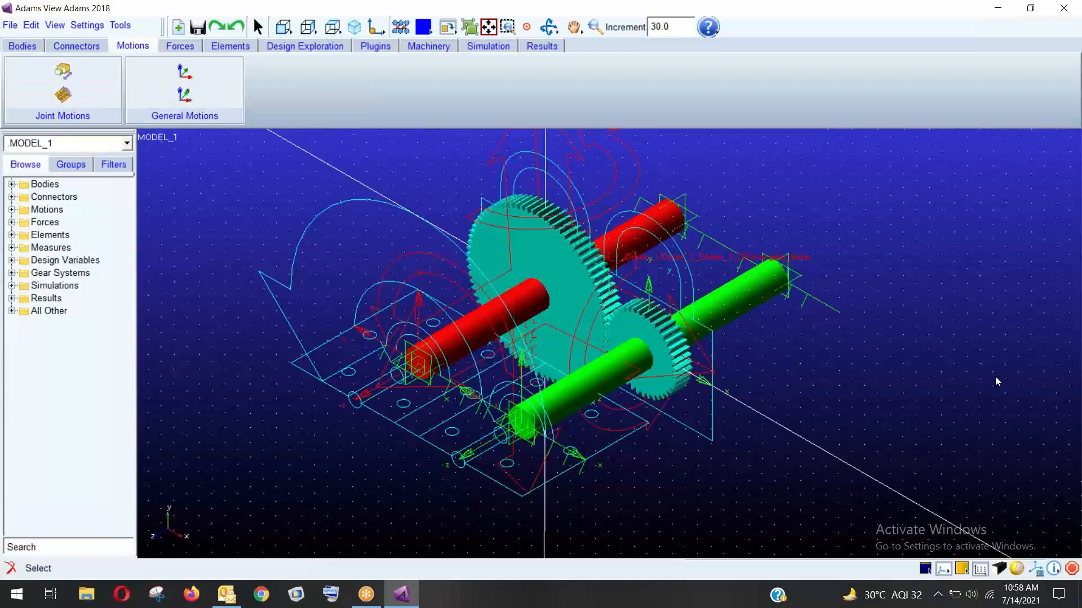
left_click(189, 45)
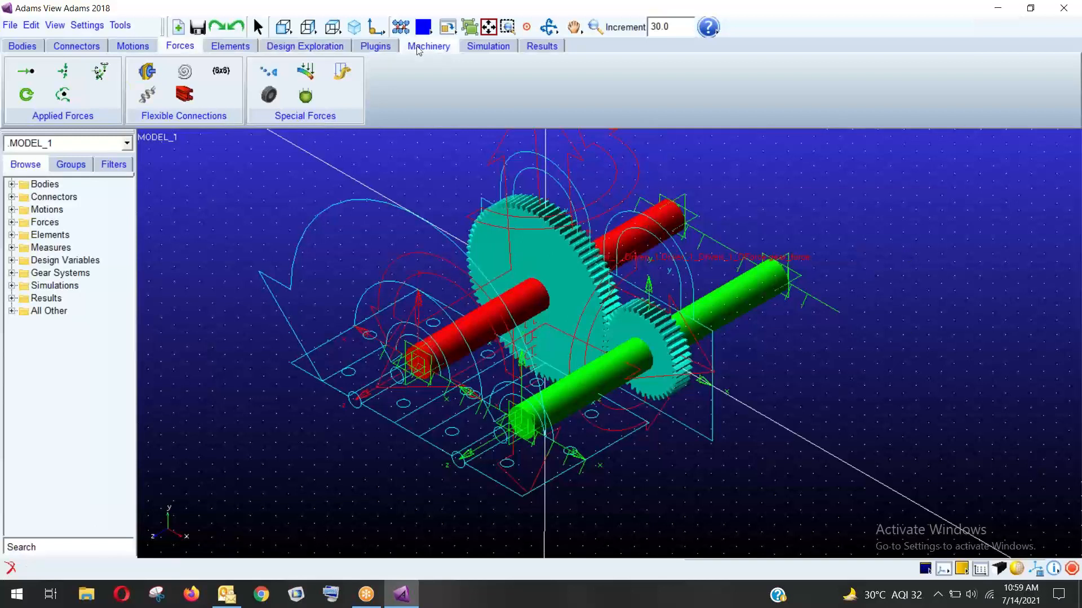
left_click(486, 47)
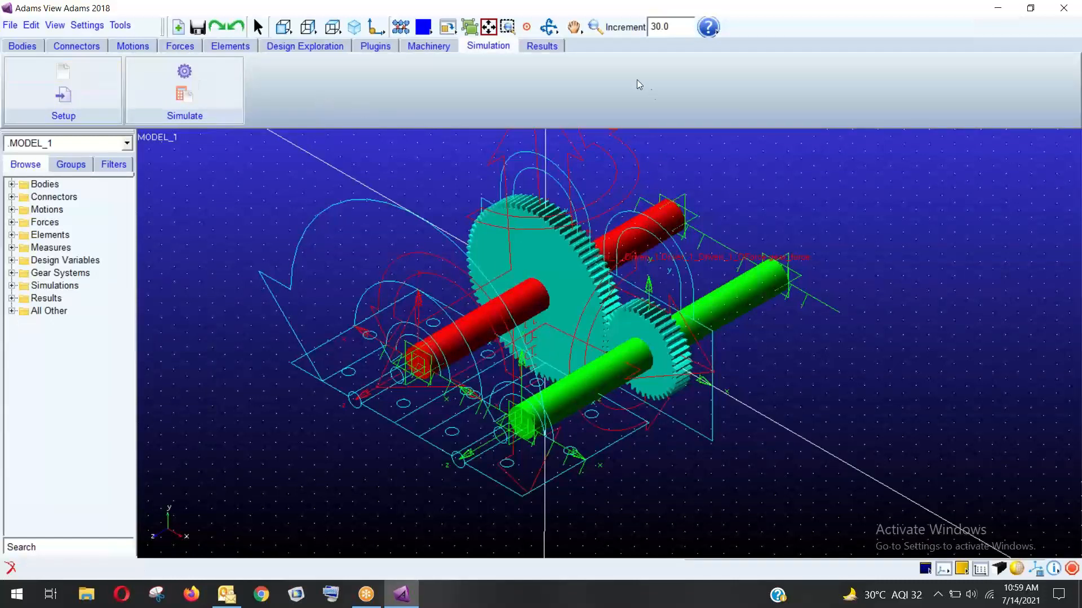
left_click(540, 47)
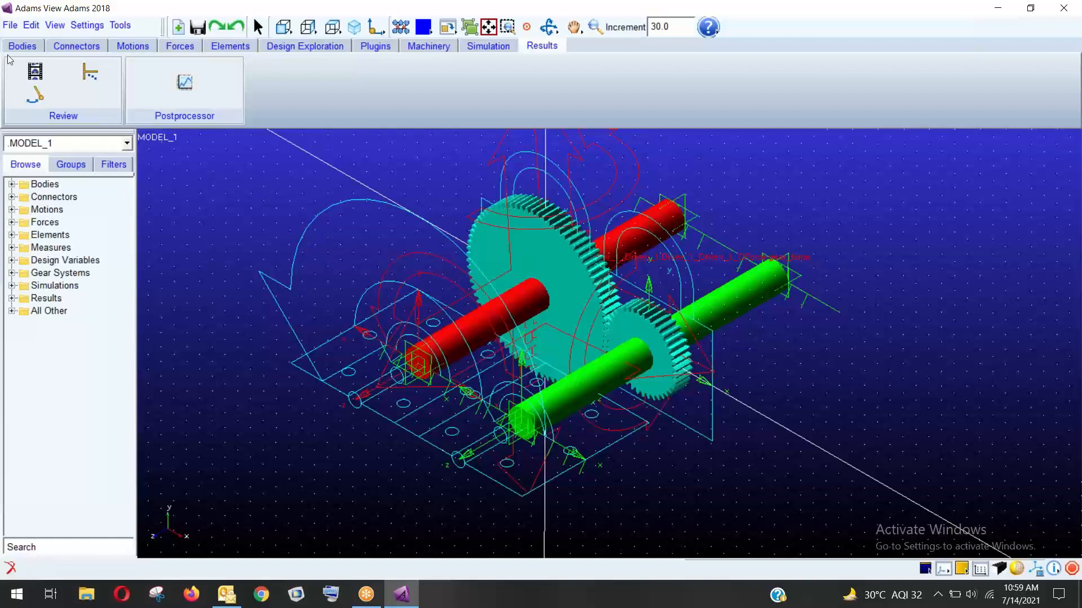
Start a new database without saving the changes to MODEL_1.
left_click(10, 25)
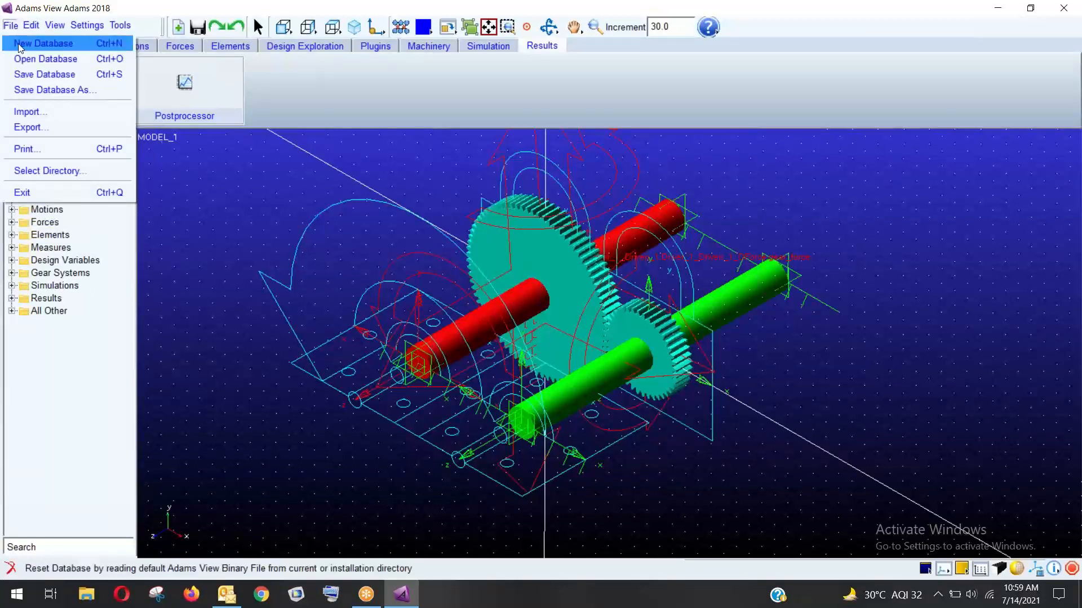
left_click(20, 44)
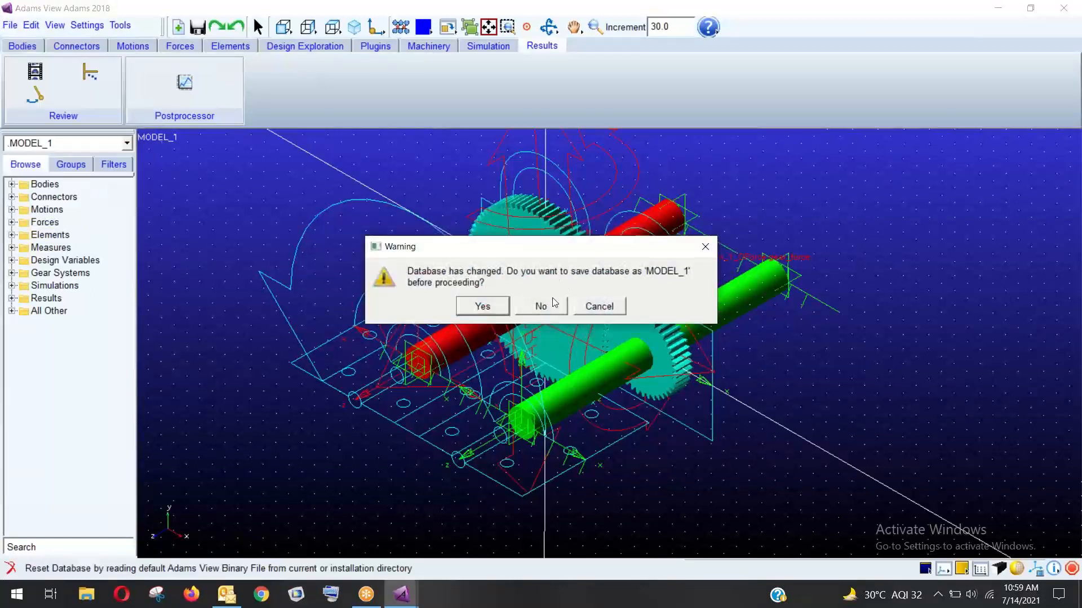
left_click(521, 307)
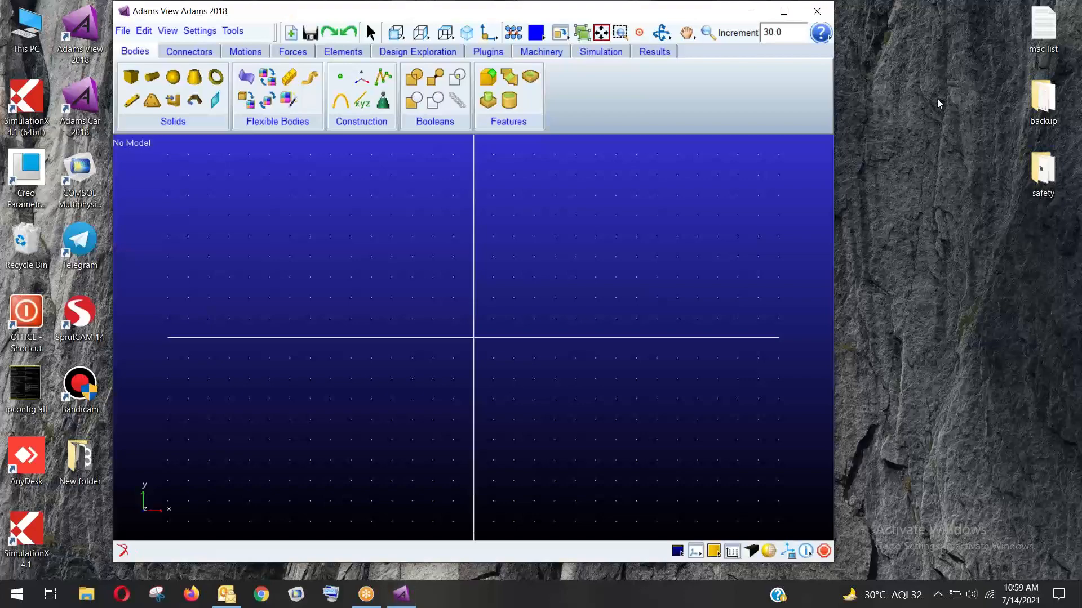
Open the adams trainning folder inside the adams folder on the desktop.
right_click(935, 90)
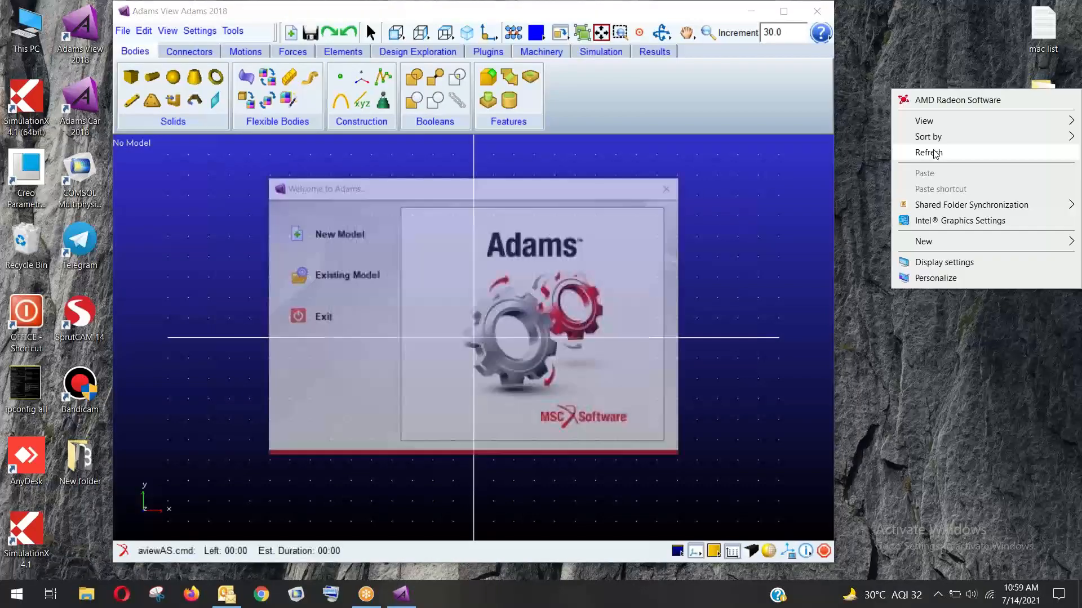
left_click(934, 152)
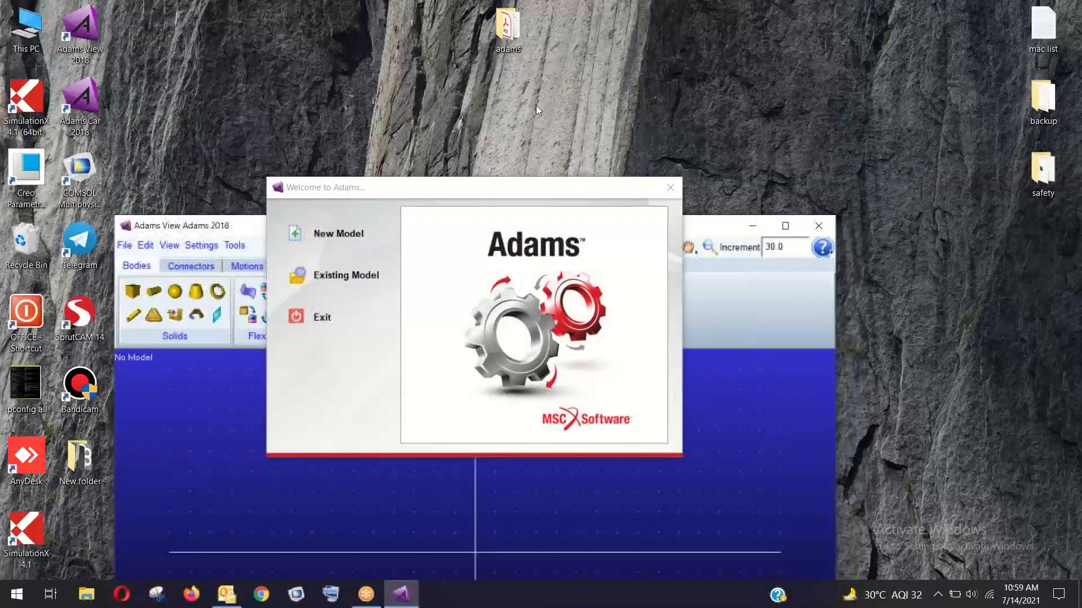
double_click(505, 52)
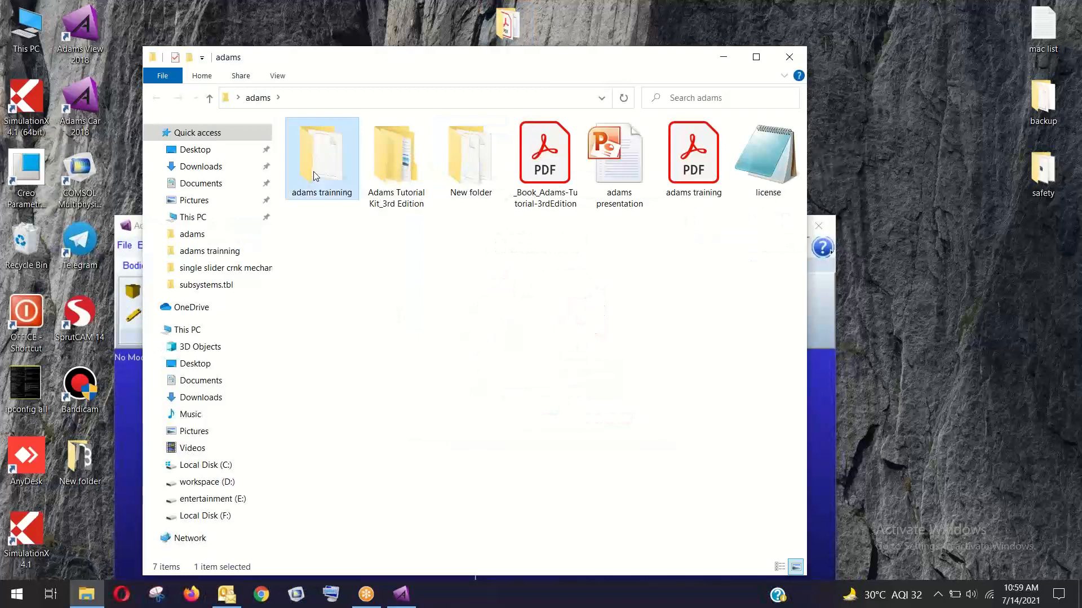
double_click(321, 155)
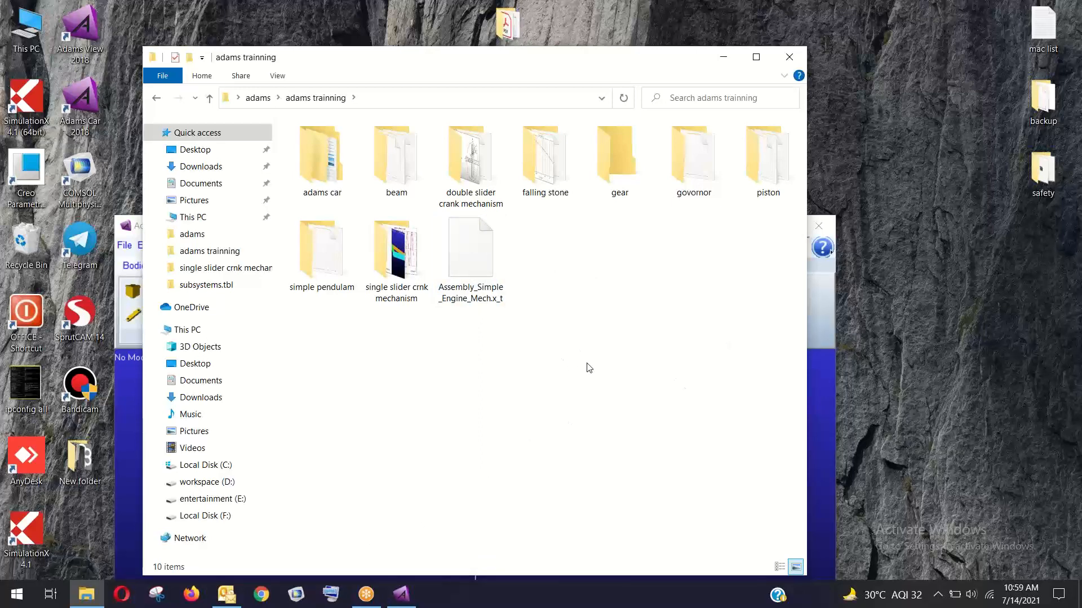
right_click(883, 134)
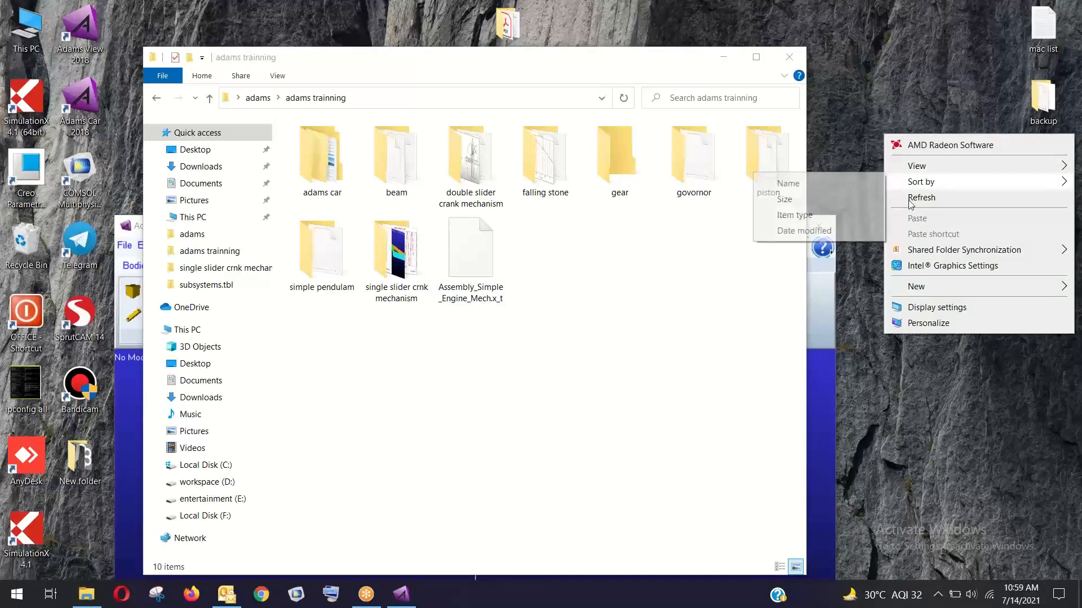
left_click(908, 200)
right_click(895, 148)
left_click(904, 213)
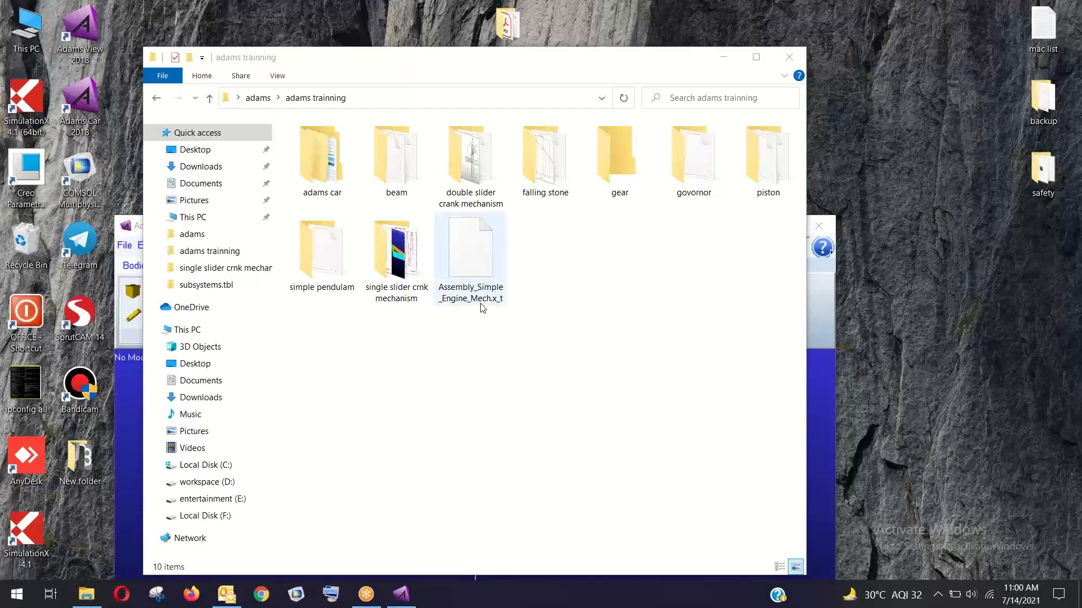
right_click(879, 120)
left_click(901, 188)
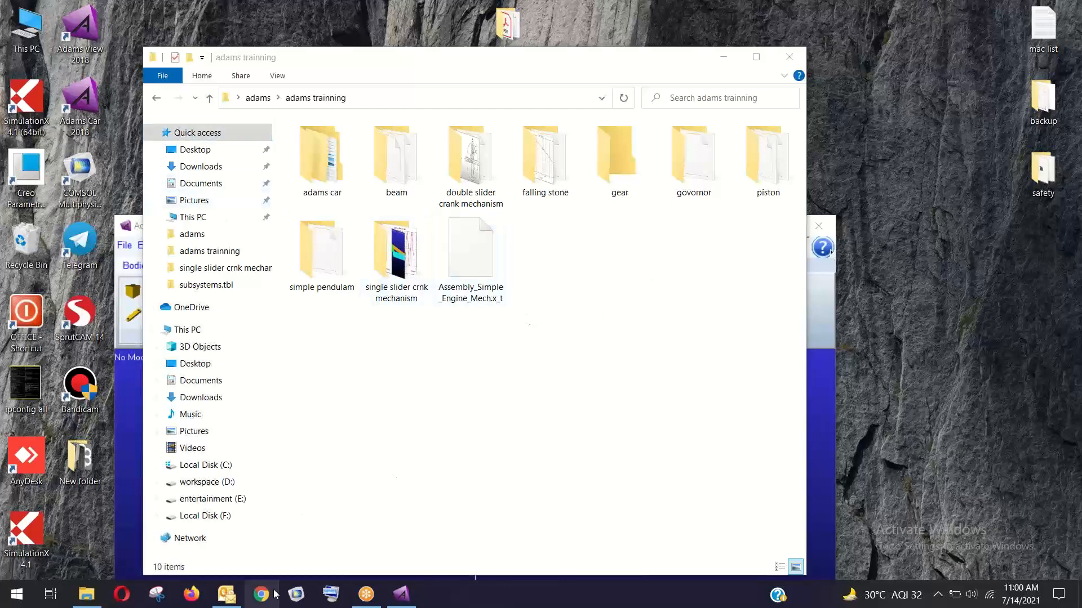
Switch to the Outlook mailbox.
left_click(227, 593)
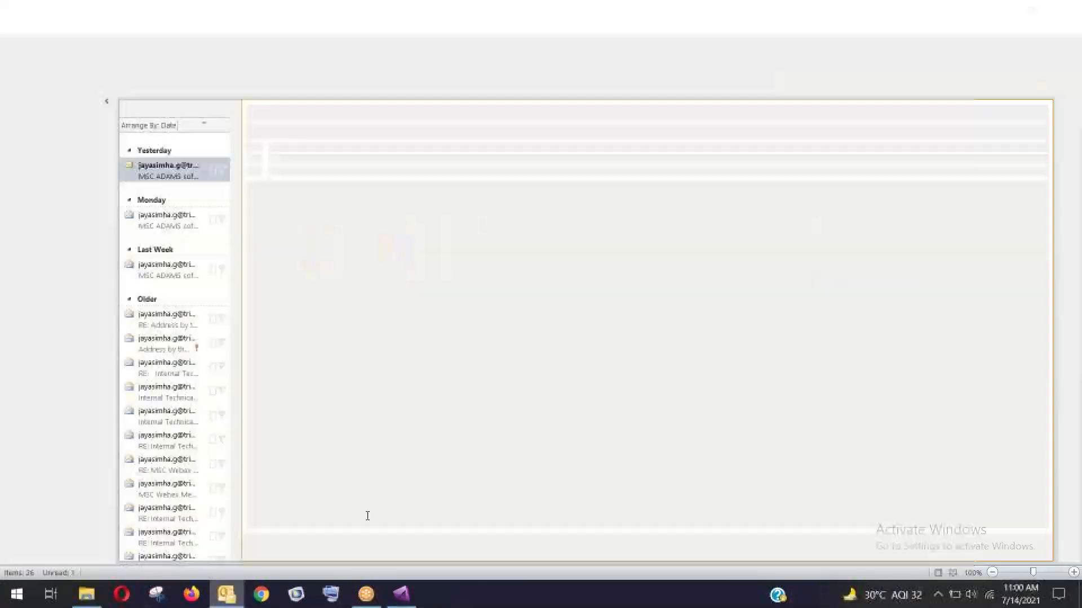
Look through the "MSC ADAMS software - Training link" e-mails and open the main inbox.
scroll(482, 327, "down", 3)
scroll(481, 326, "down", 3)
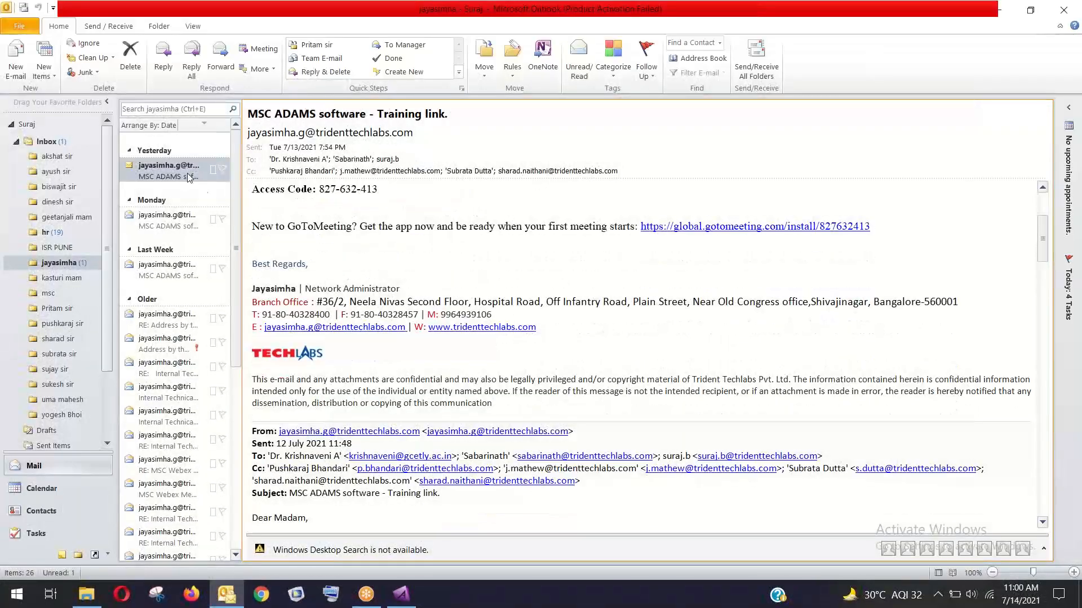
scroll(438, 337, "down", 10)
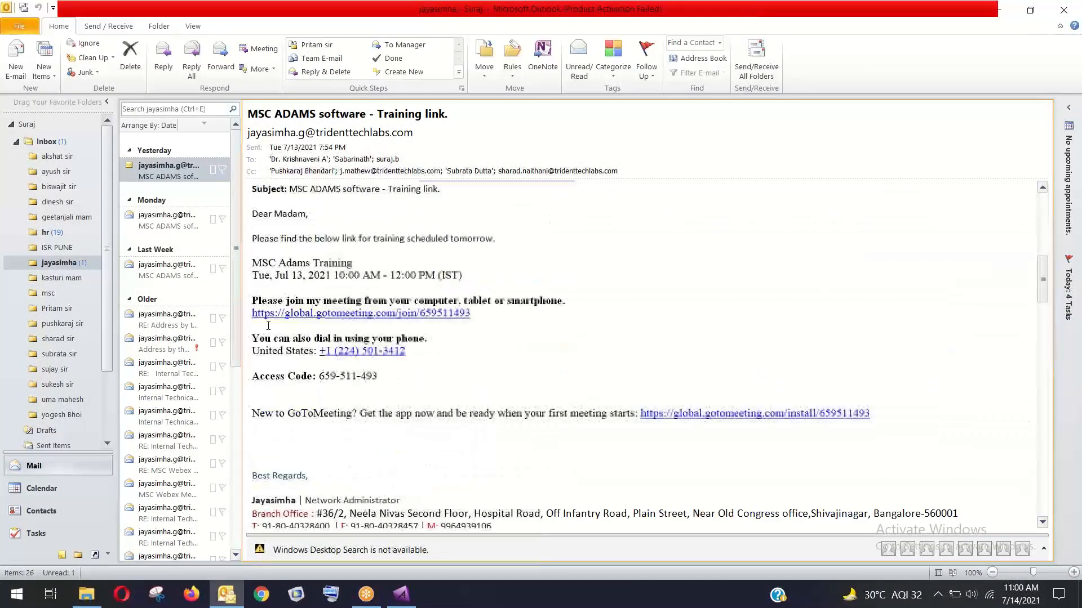
left_click(168, 220)
left_click(65, 143)
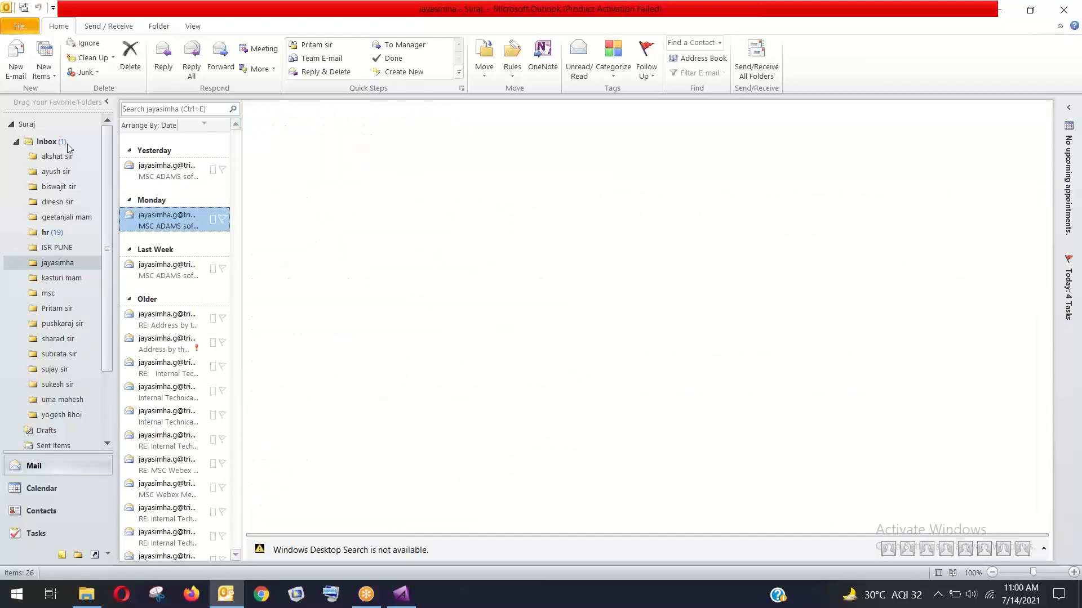
Open the Google Drive link in the sent e-mail "MSC ADAMS Recorded session".
scroll(57, 191, "down", 2)
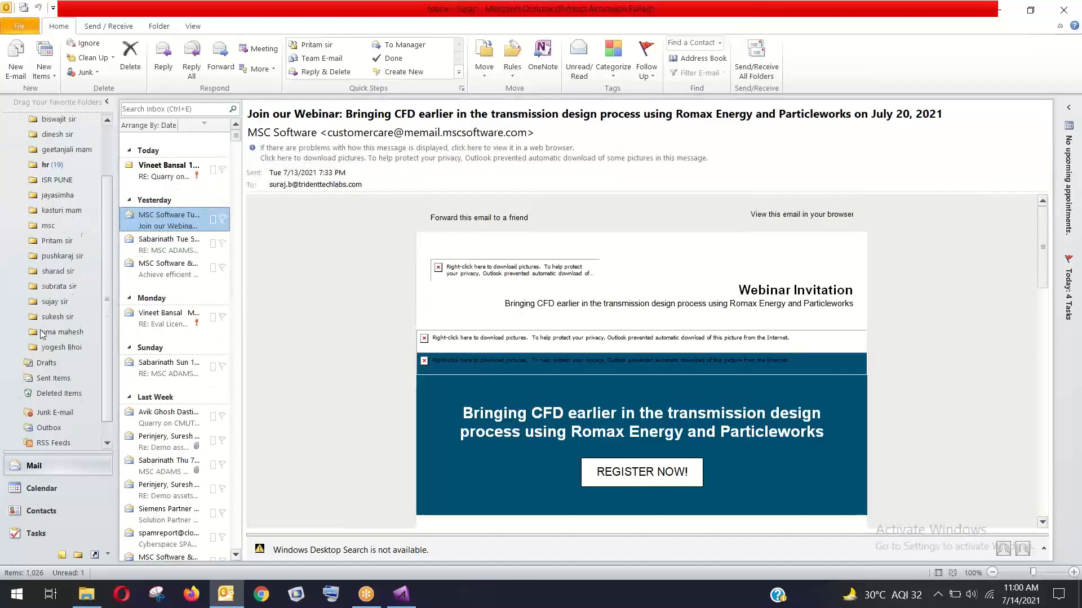
left_click(54, 357)
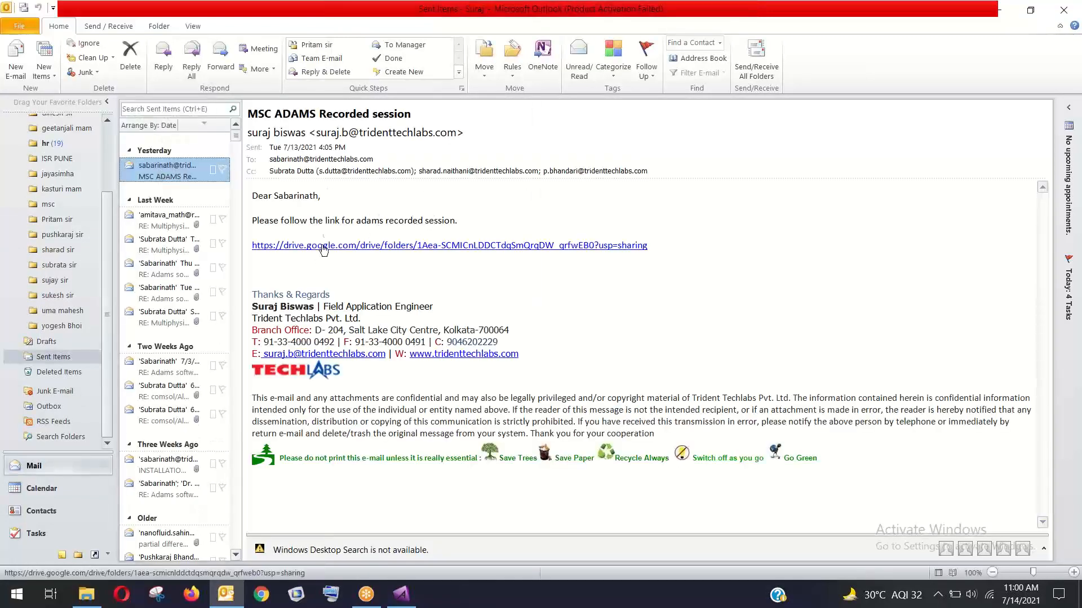
left_click(312, 254)
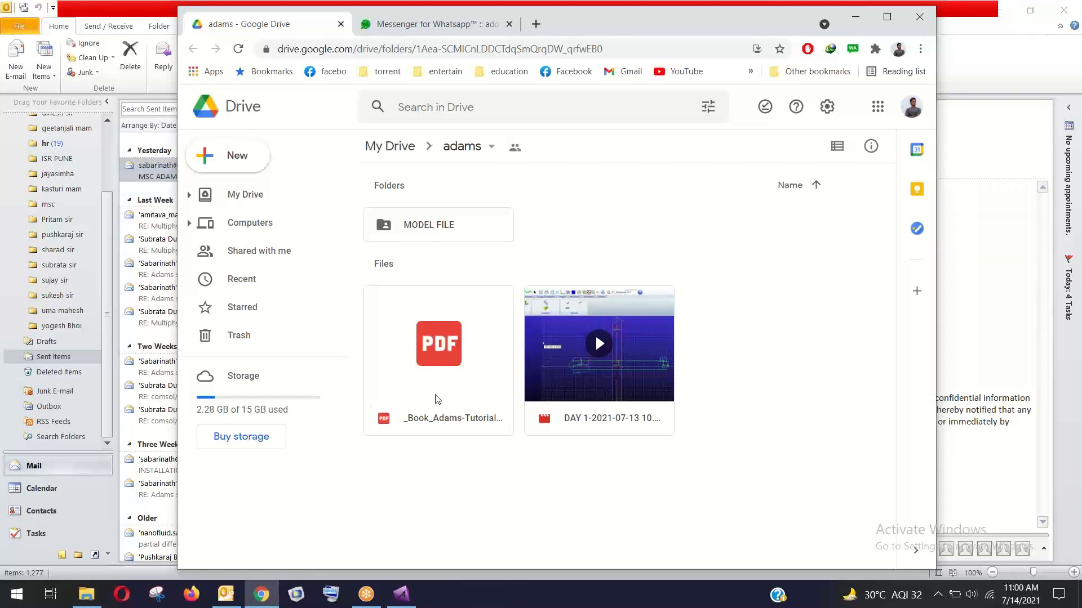
Close the WhatsApp page, view the MODEL FILE folder on Google Drive, and return to the adams folder.
left_click(509, 24)
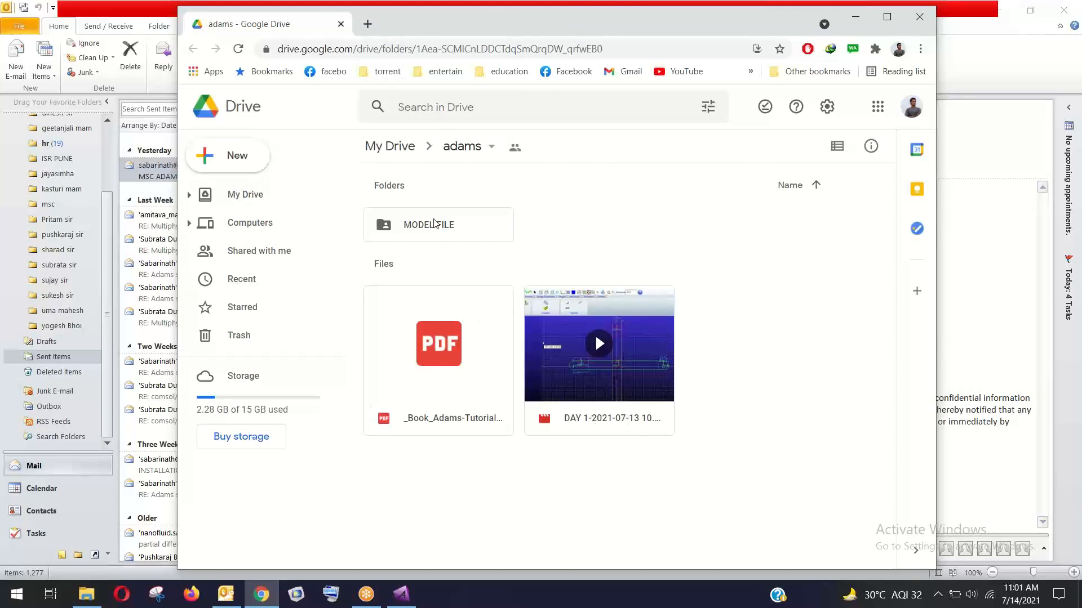
double_click(421, 228)
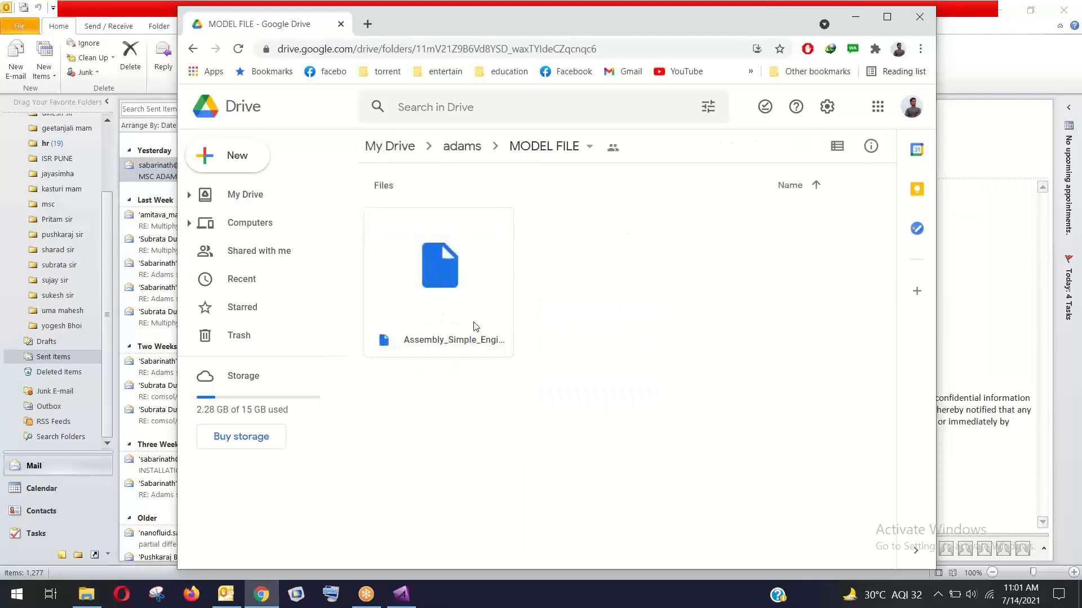
left_click(466, 147)
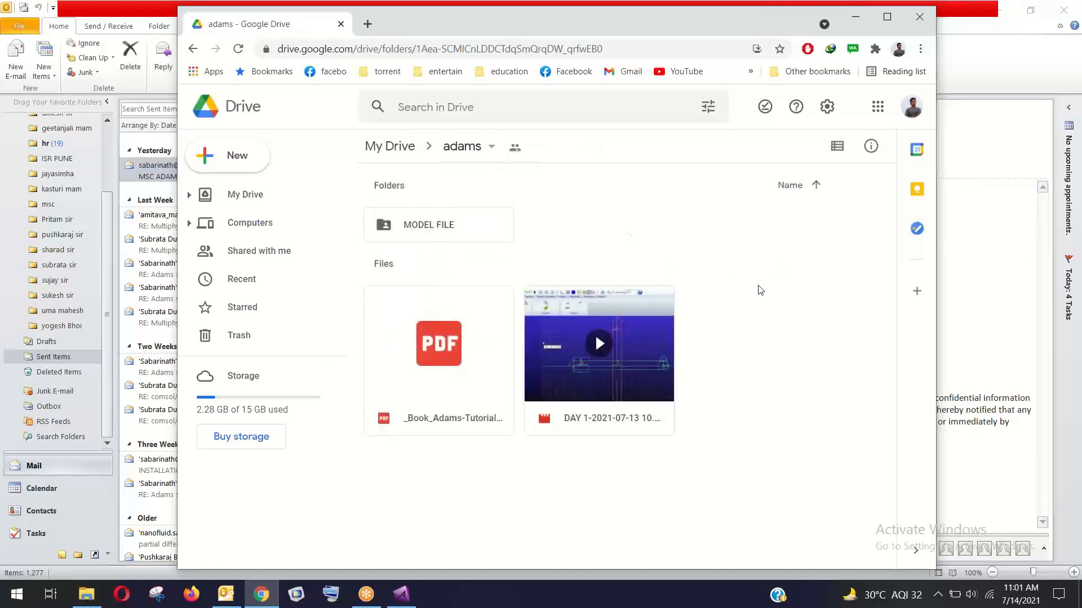
left_click_drag(769, 21, 732, 110)
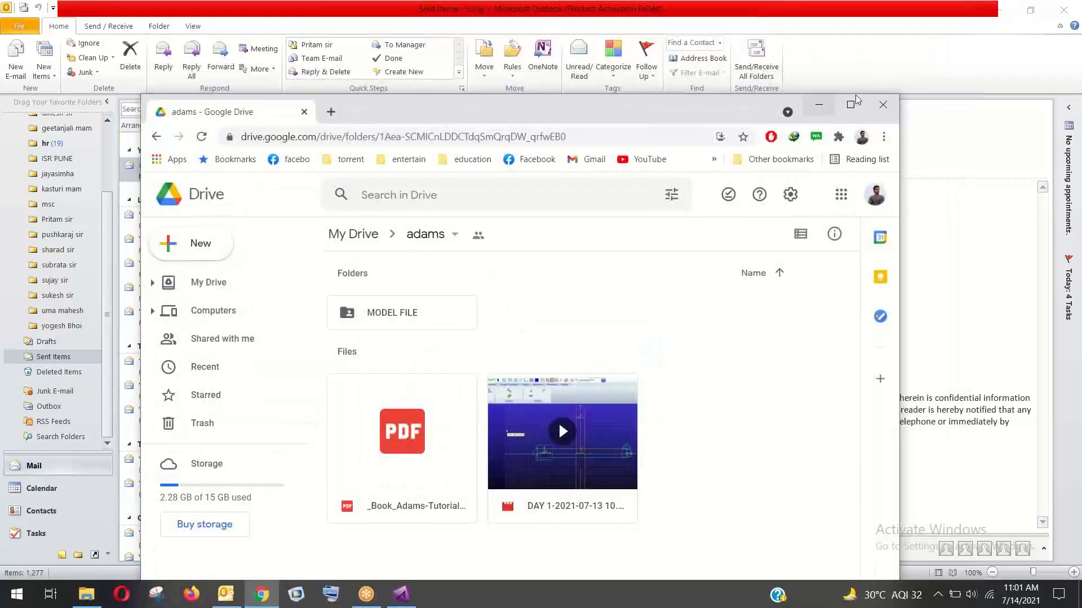
Close the browser and minimize Outlook and the adams trainning folder window to get back to Adams View.
left_click(886, 106)
left_click(1000, 9)
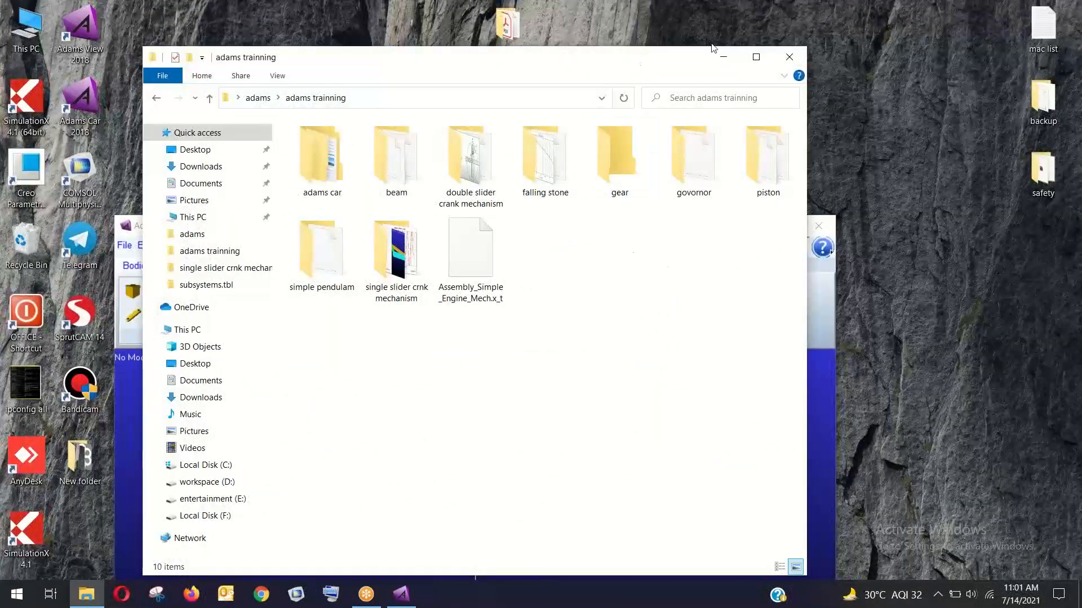
left_click(724, 57)
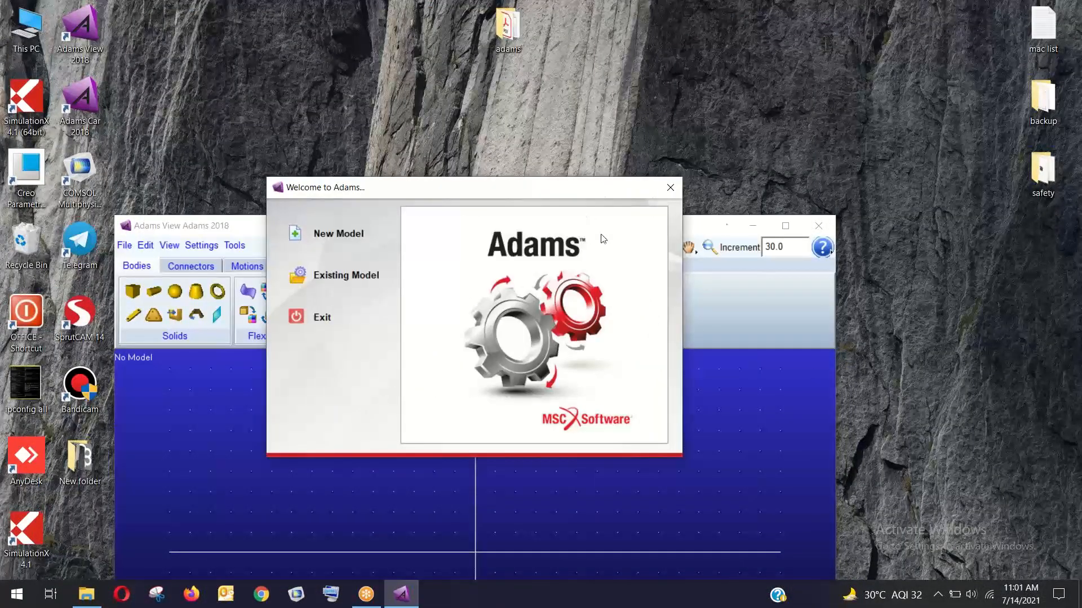
Maximize Adams View and create a new model named MODEL_1 with Earth Normal (-Global Y) gravity and MMKS units.
left_click_drag(709, 228, 723, 56)
left_click(796, 56)
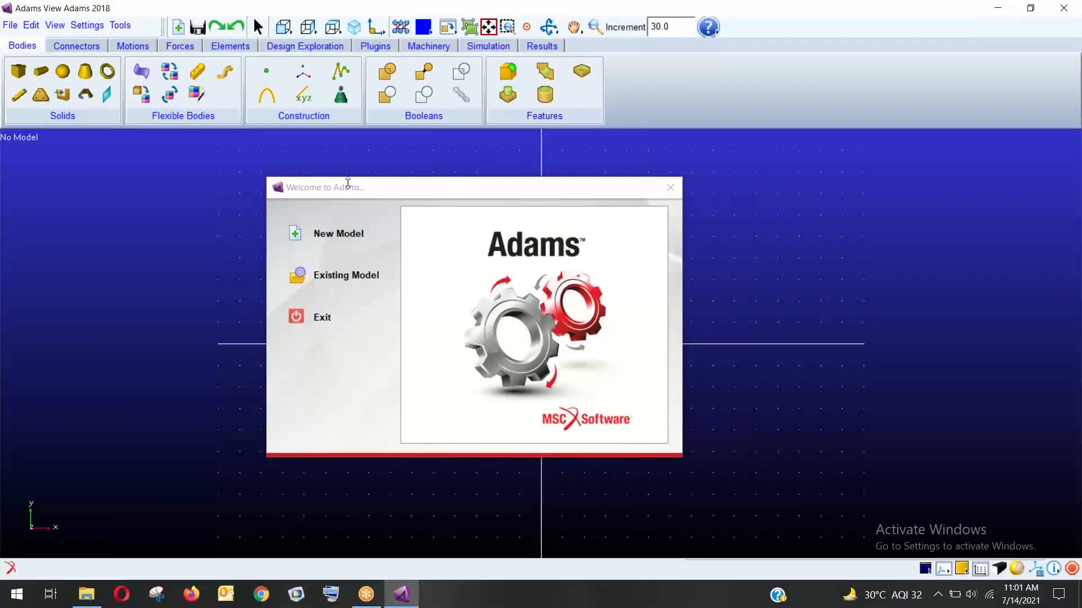
left_click(296, 234)
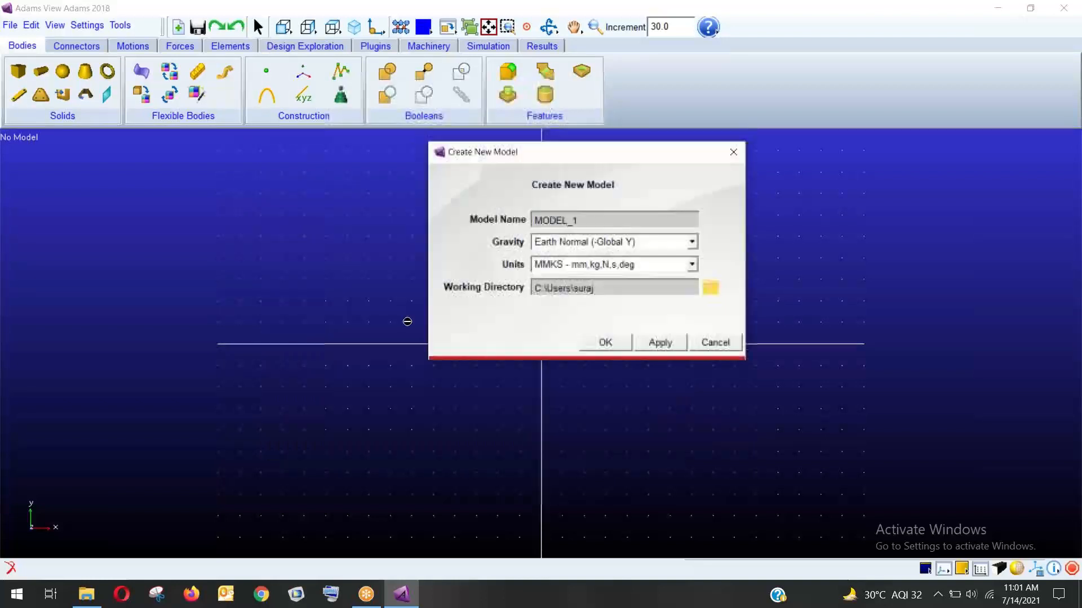
left_click(605, 346)
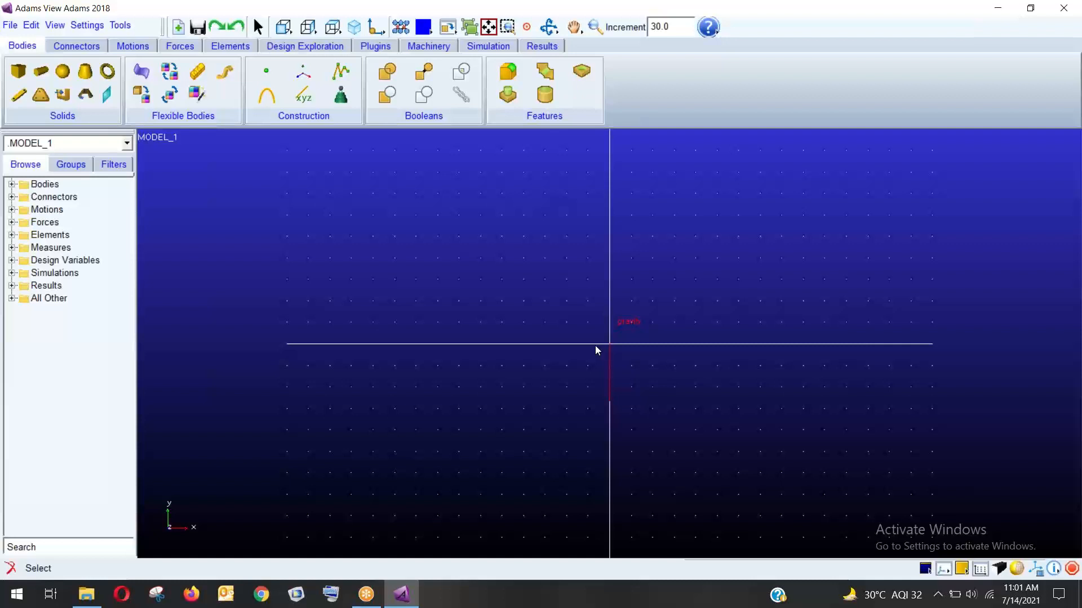
Start a file import, review the supported formats, and set the file type to Parasolid (*.xmt_txt, *.x_t, *.xmt_bin, *.x_b).
left_click(5, 26)
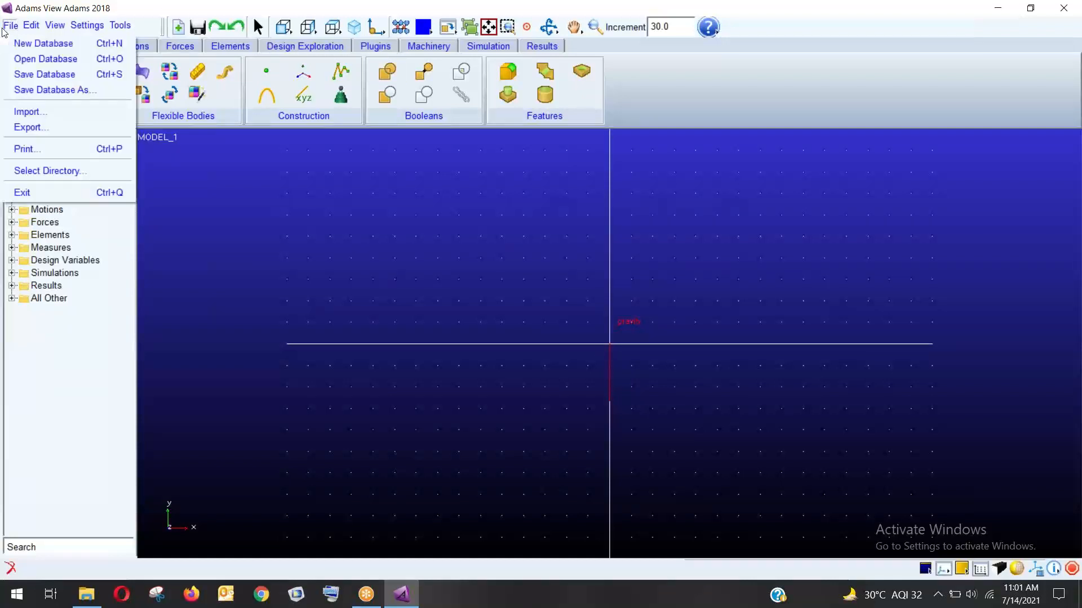
left_click(30, 111)
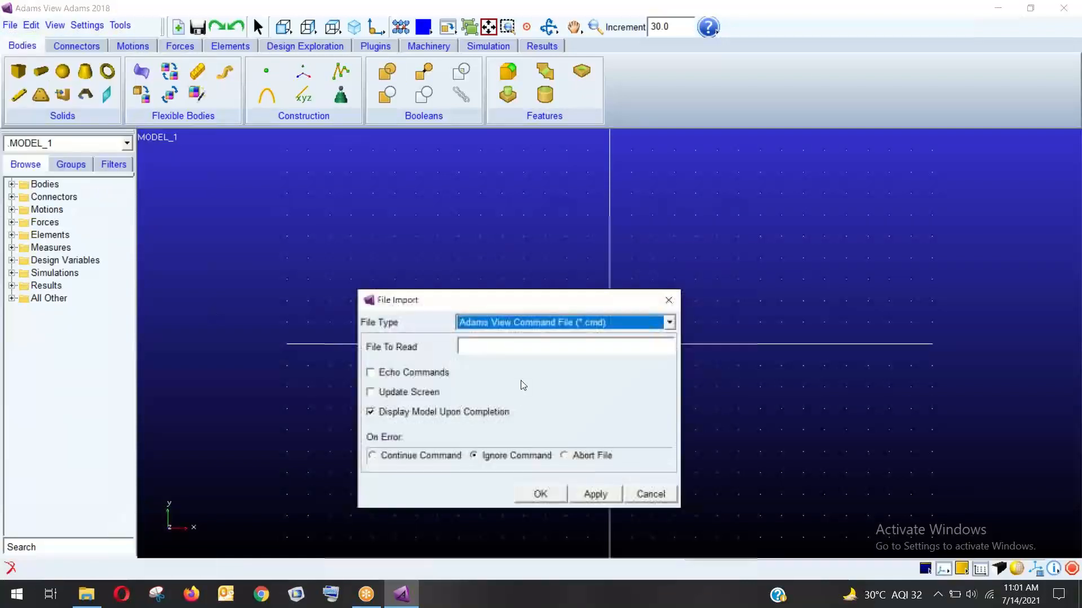
left_click_drag(499, 298, 366, 237)
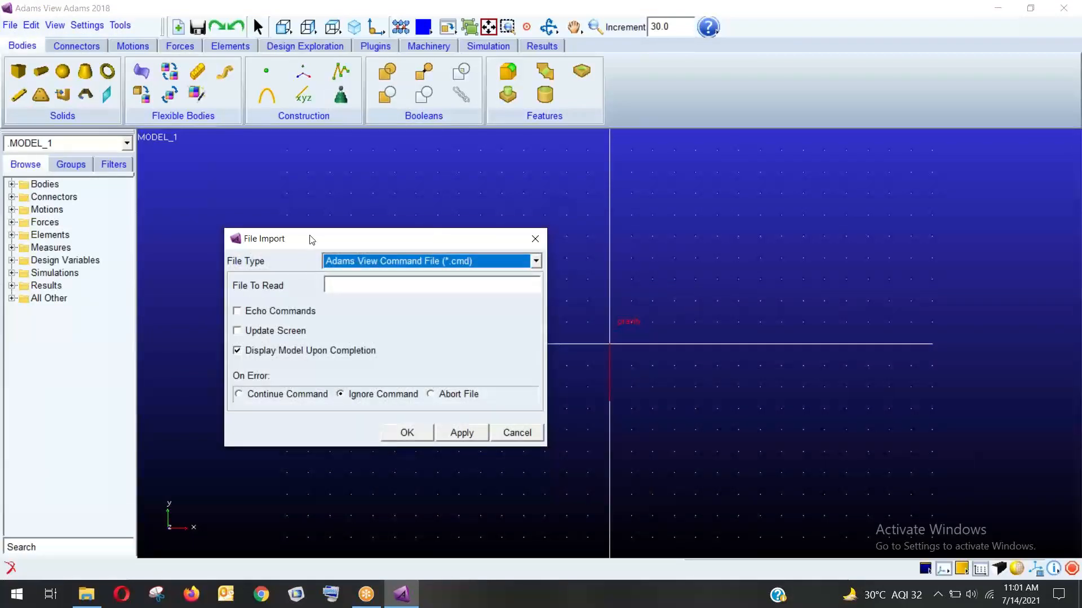
left_click(490, 267)
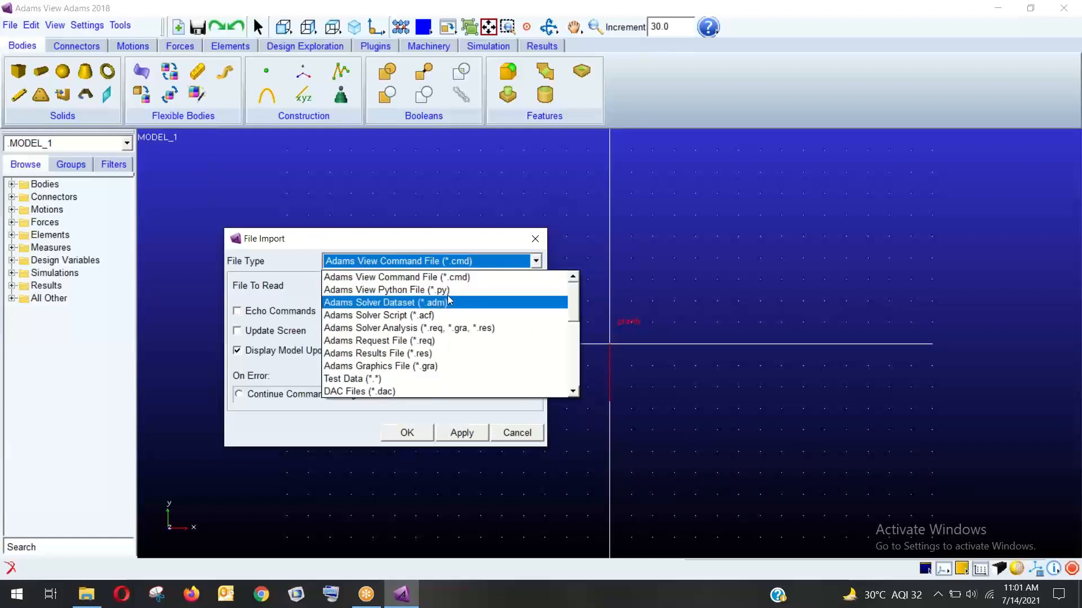
scroll(413, 353, "down", 1)
scroll(413, 353, "down", 1)
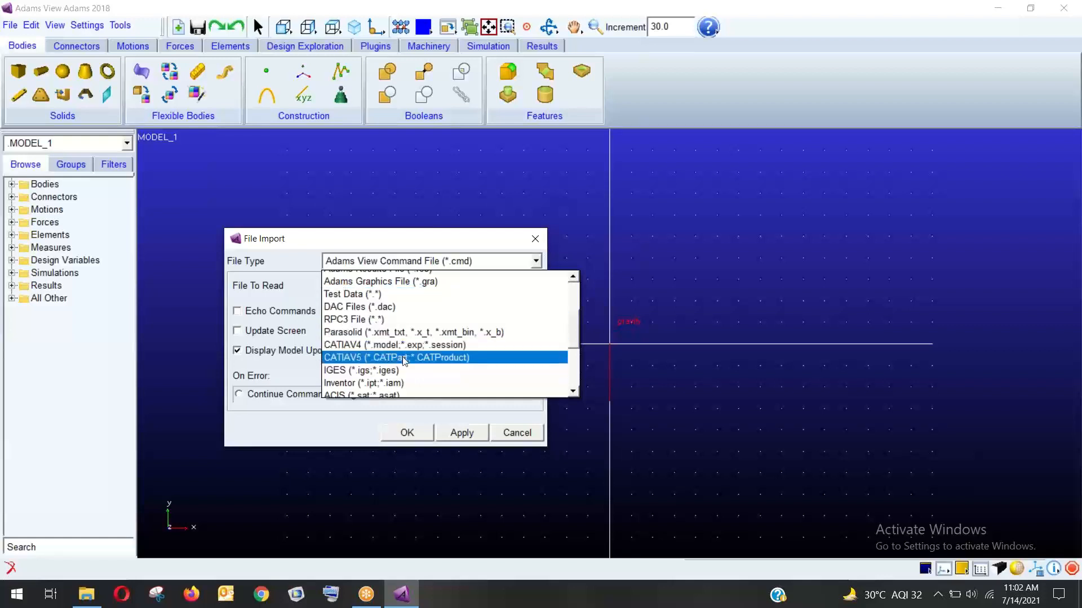
scroll(390, 373, "down", 1)
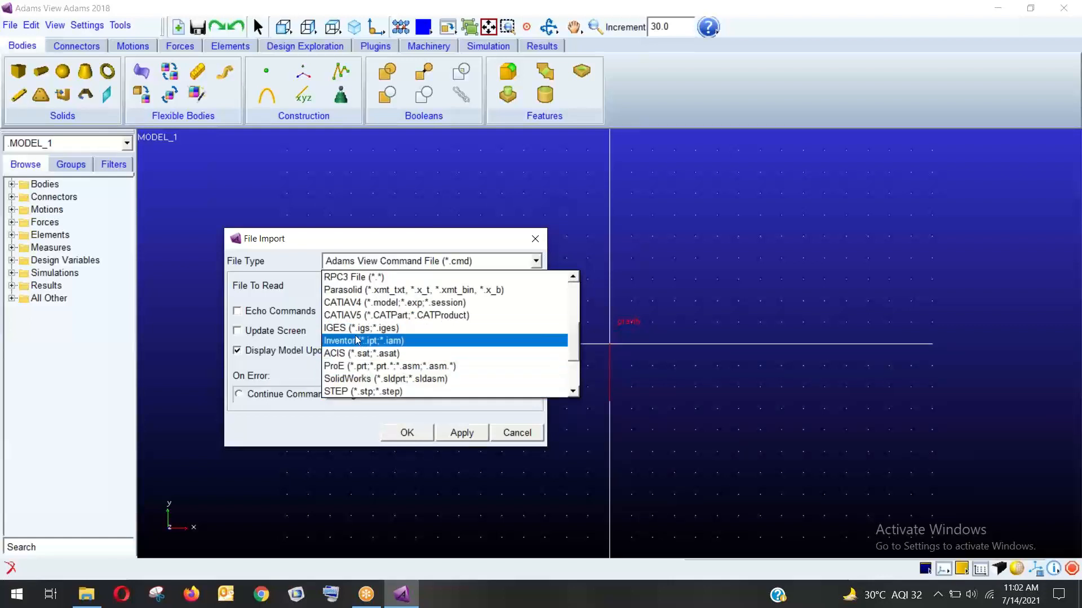
scroll(344, 316, "up", 3)
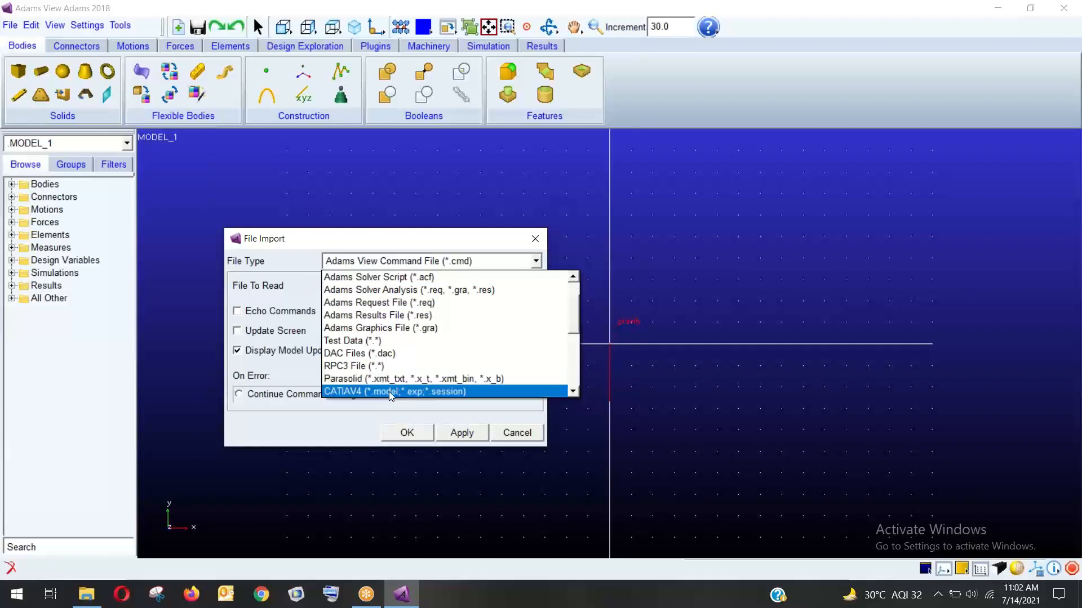
left_click(402, 379)
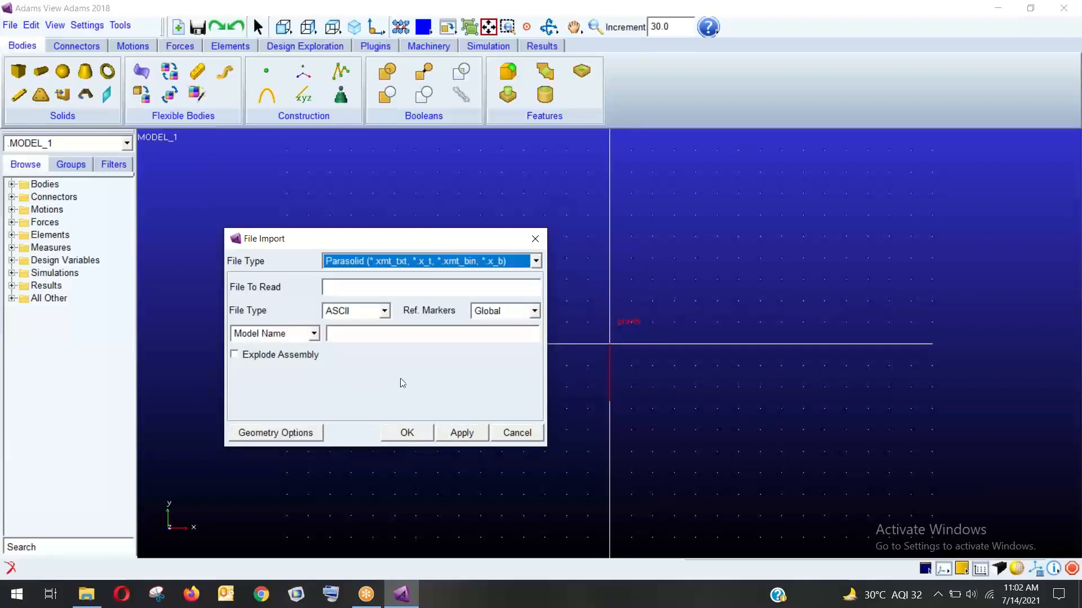
Choose Assembly_Simple_Engine_Mech.x_t from Desktop > adams > adams trainning as the file to read.
right_click(390, 288)
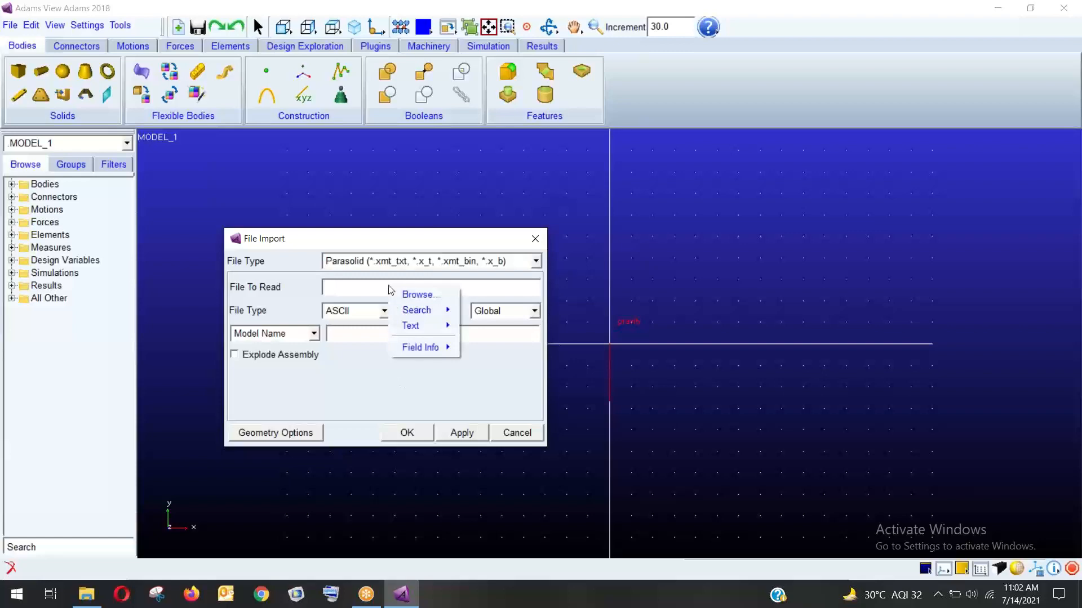
left_click(422, 296)
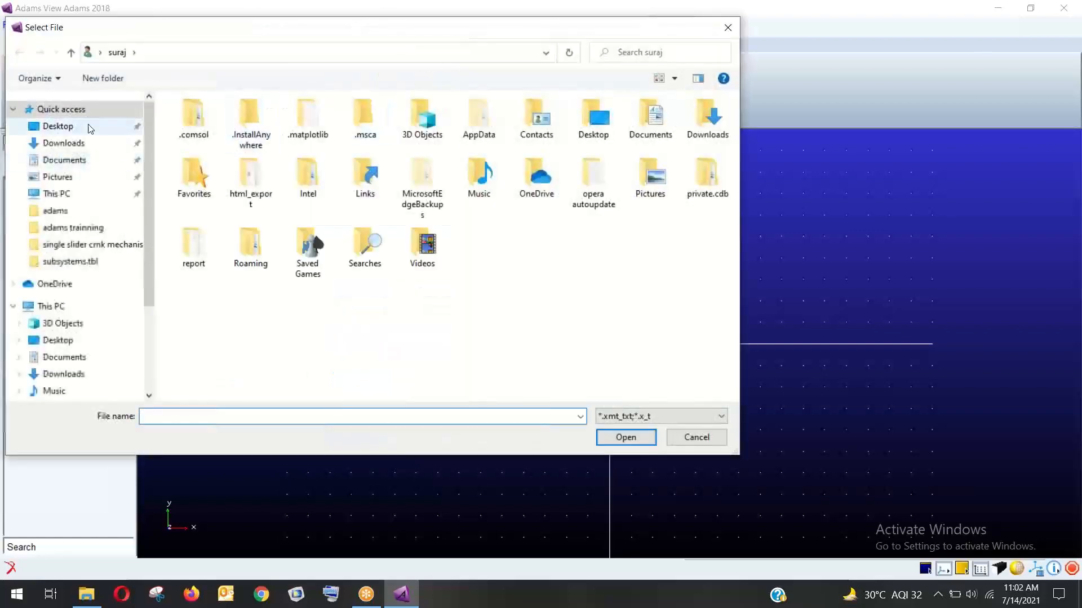
left_click(88, 129)
double_click(208, 113)
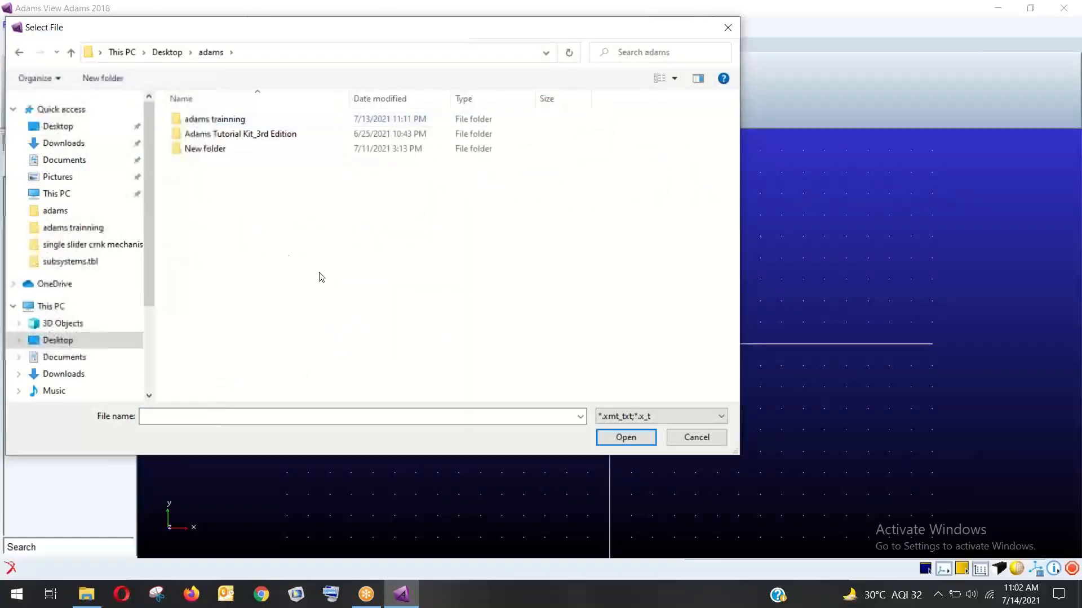
double_click(261, 117)
left_click(253, 253)
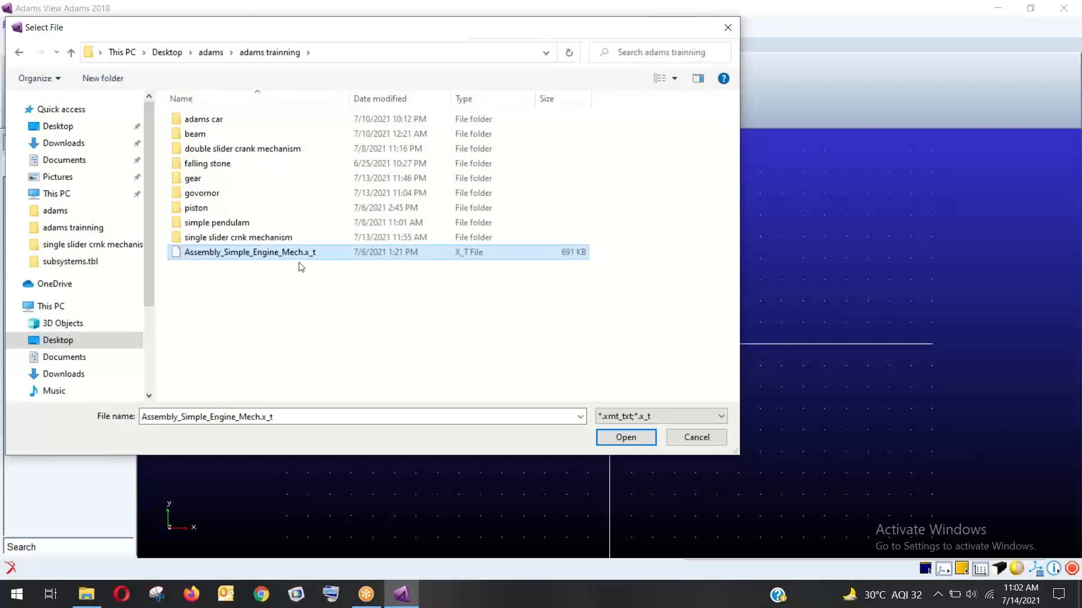
left_click(624, 436)
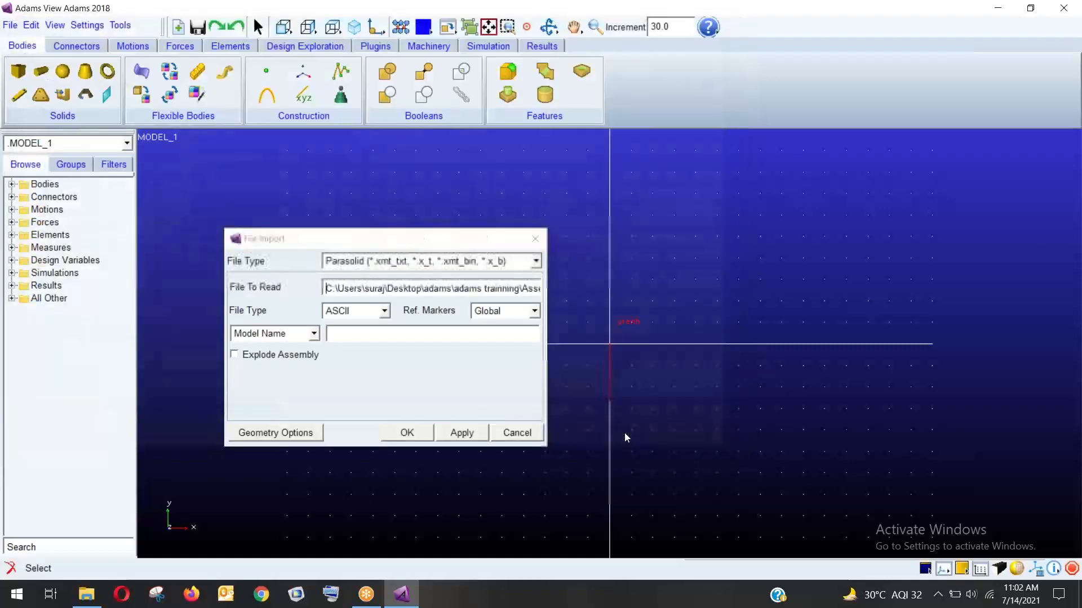
Set MODEL_1 as the model that receives the geometry and import the Parasolid assembly.
right_click(373, 335)
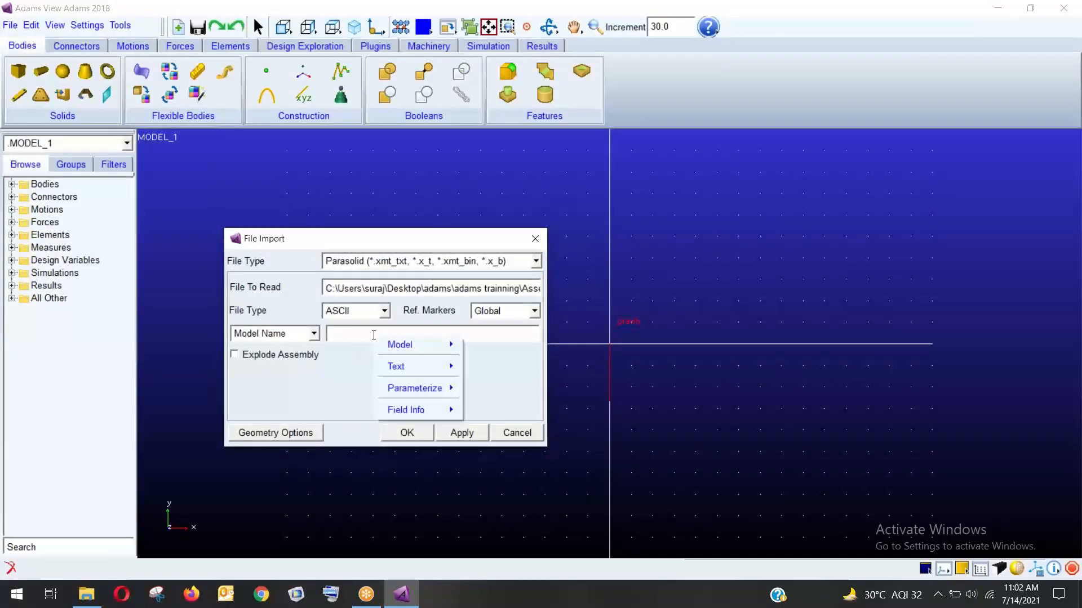
mouse_move(428, 344)
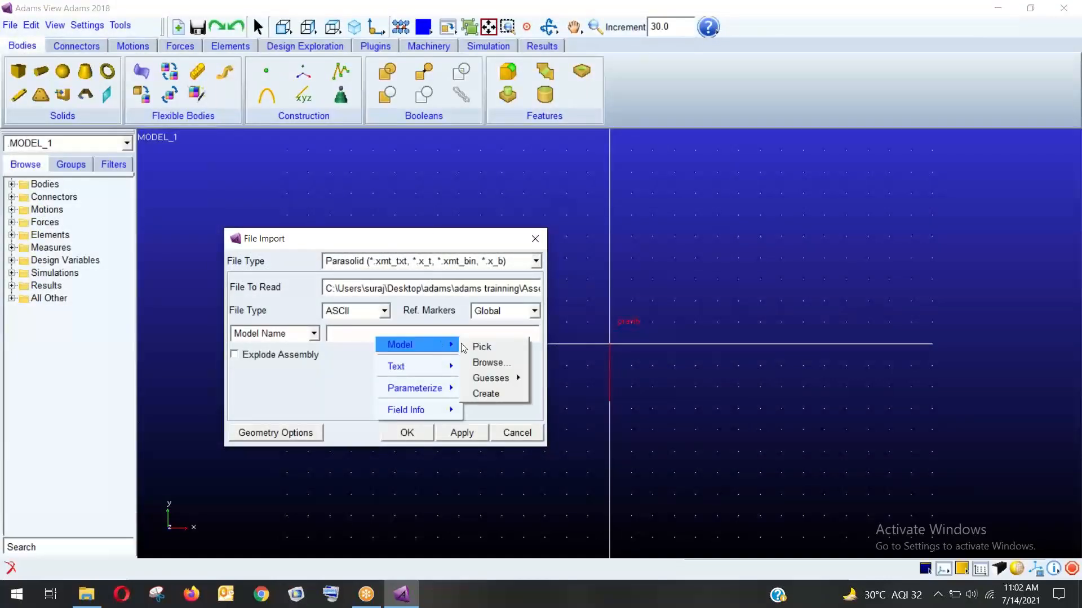
mouse_move(490, 378)
left_click(561, 379)
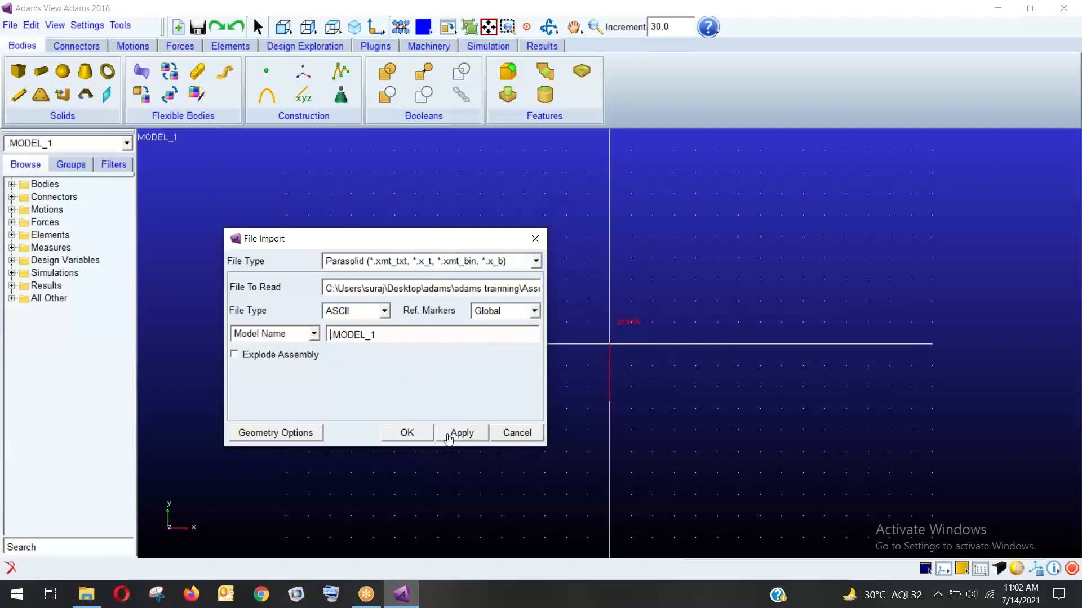
left_click(409, 433)
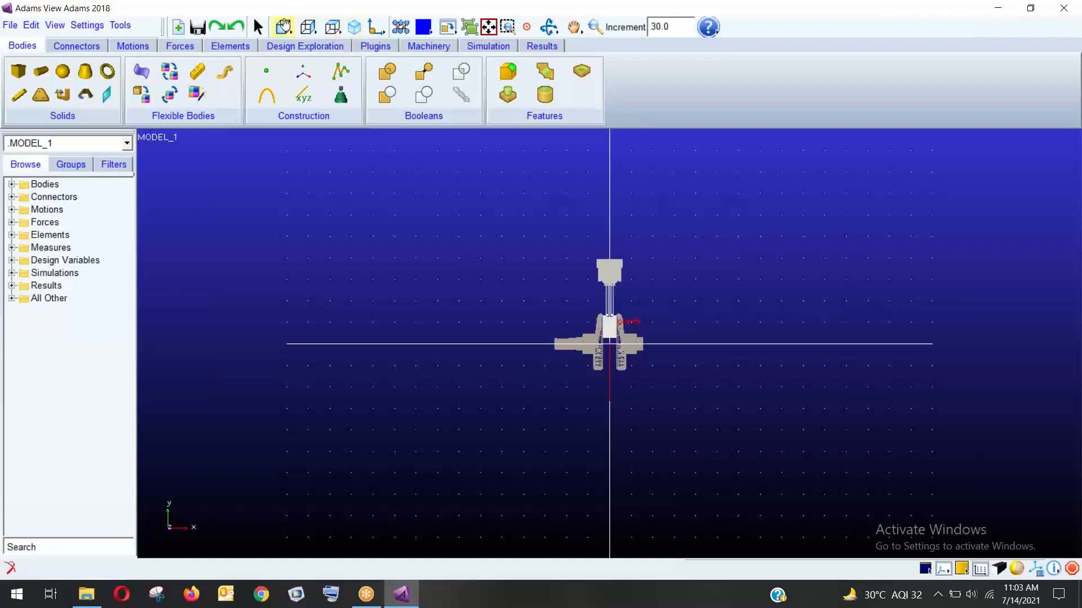
Show the imported engine assembly in isometric view, fitted to the window, with shaded rendering.
left_click(355, 27)
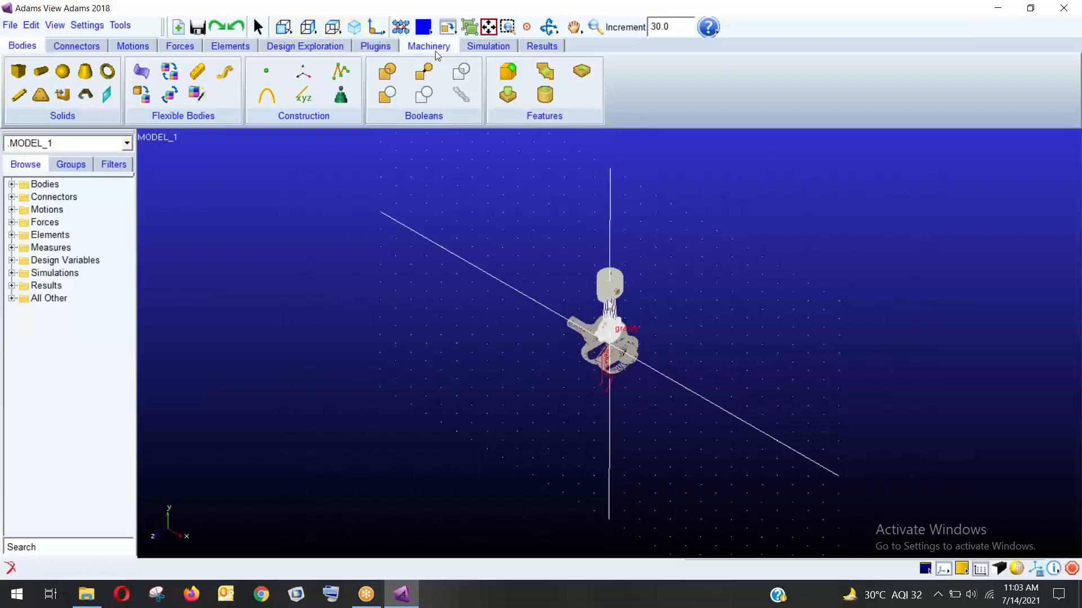
left_click(488, 28)
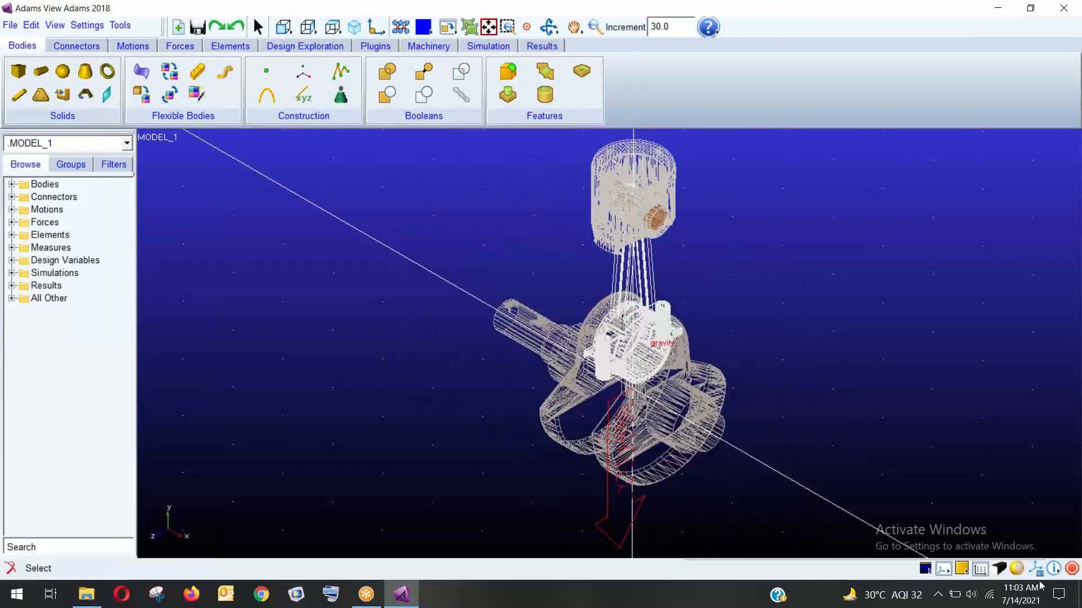
left_click(1017, 567)
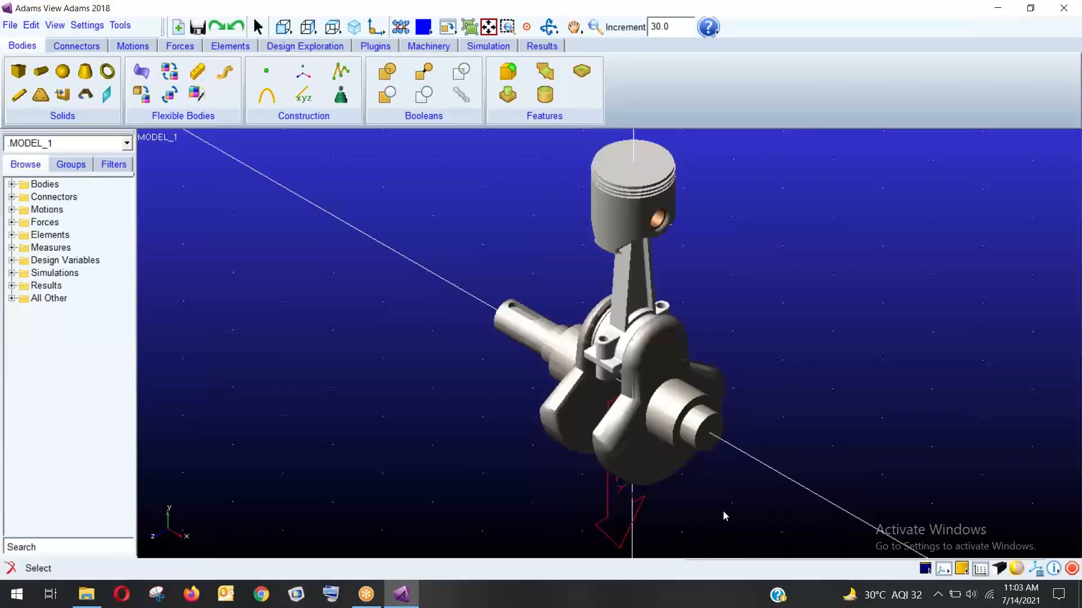
Expand the model's bodies and highlight Piston_Head, Pin, Connecting_Rod_Cover, Connecting_Rod and Crank one by one to identify each part.
left_click(10, 185)
left_click(11, 185)
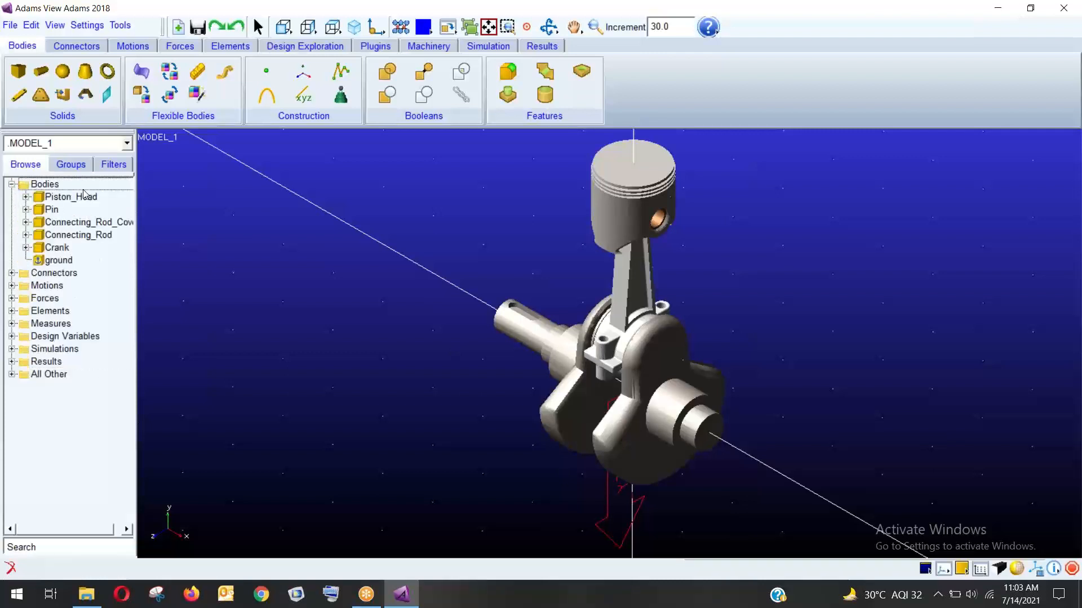
left_click(72, 197)
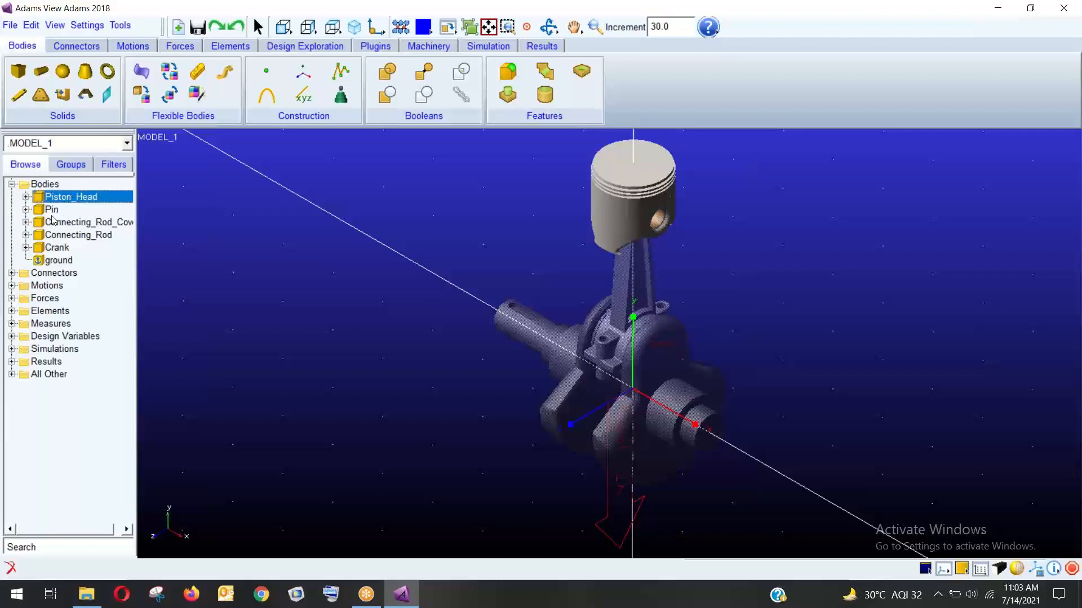
left_click(56, 210)
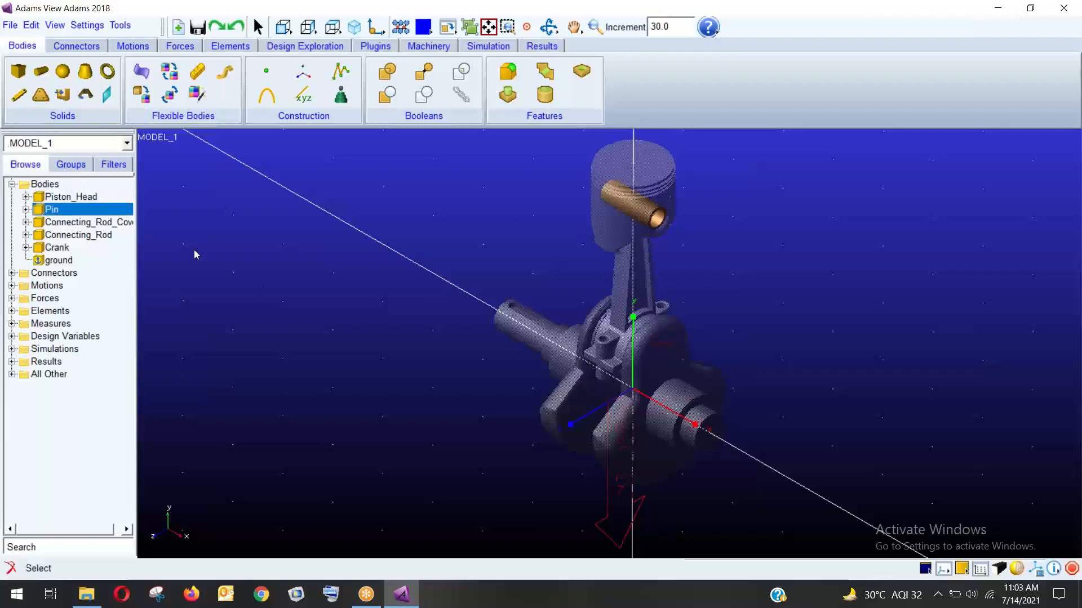
left_click(73, 223)
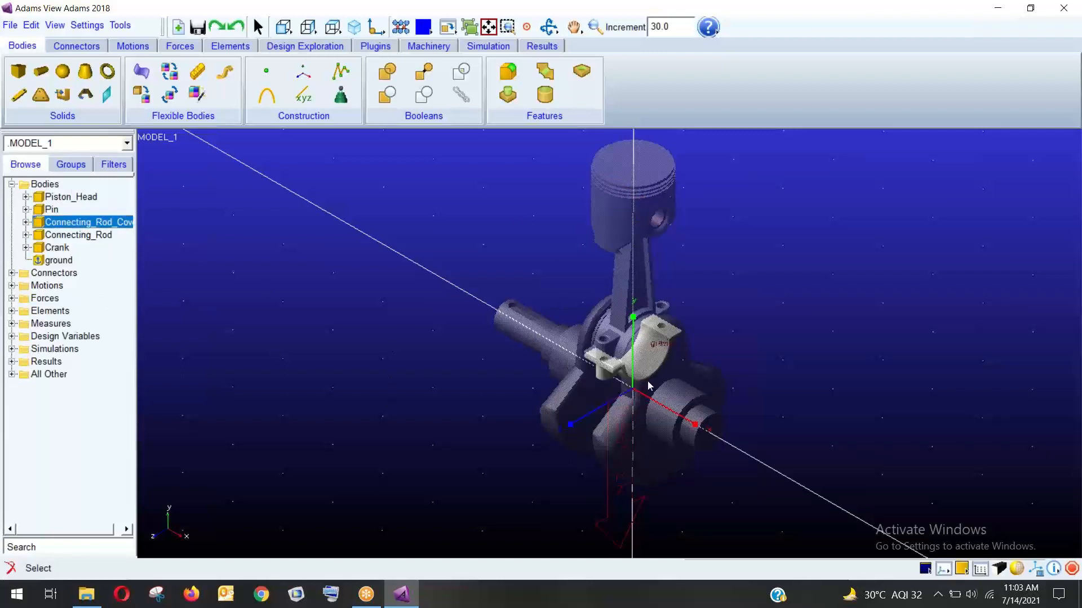
left_click_drag(136, 235, 169, 235)
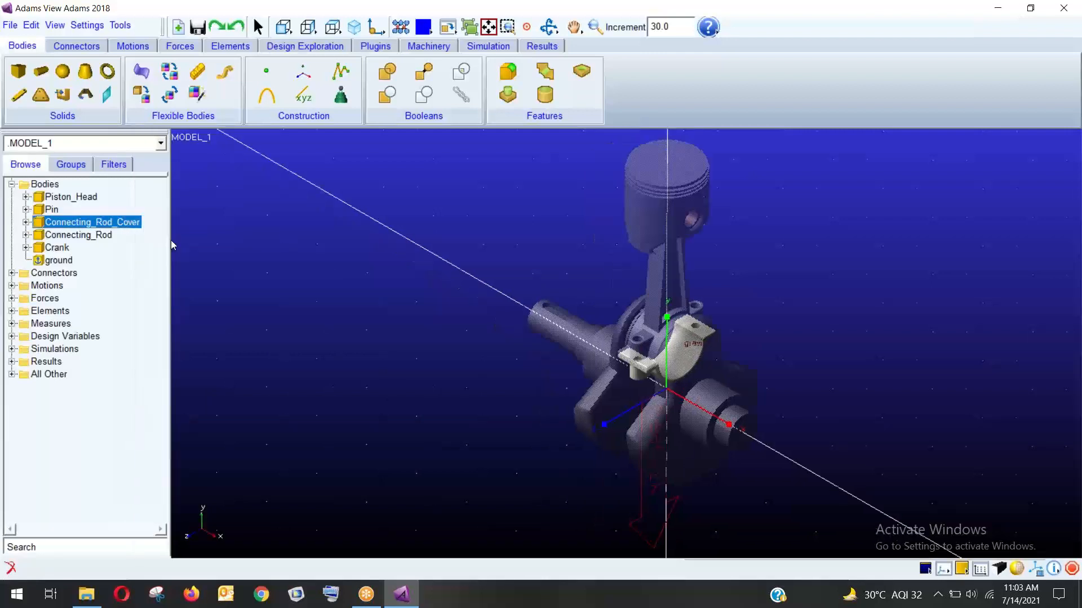
left_click(76, 235)
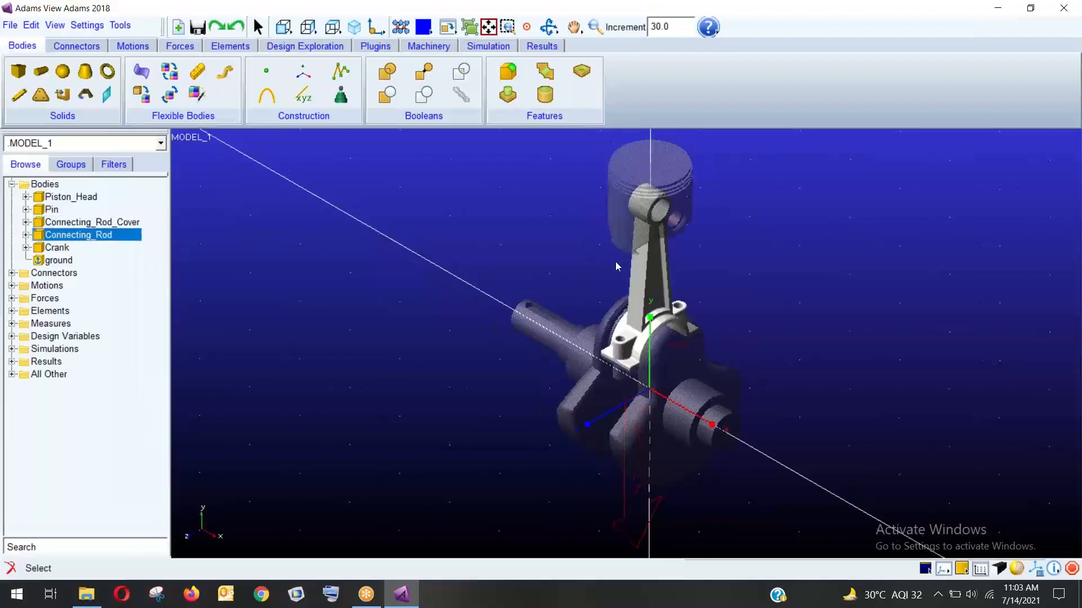
left_click(59, 248)
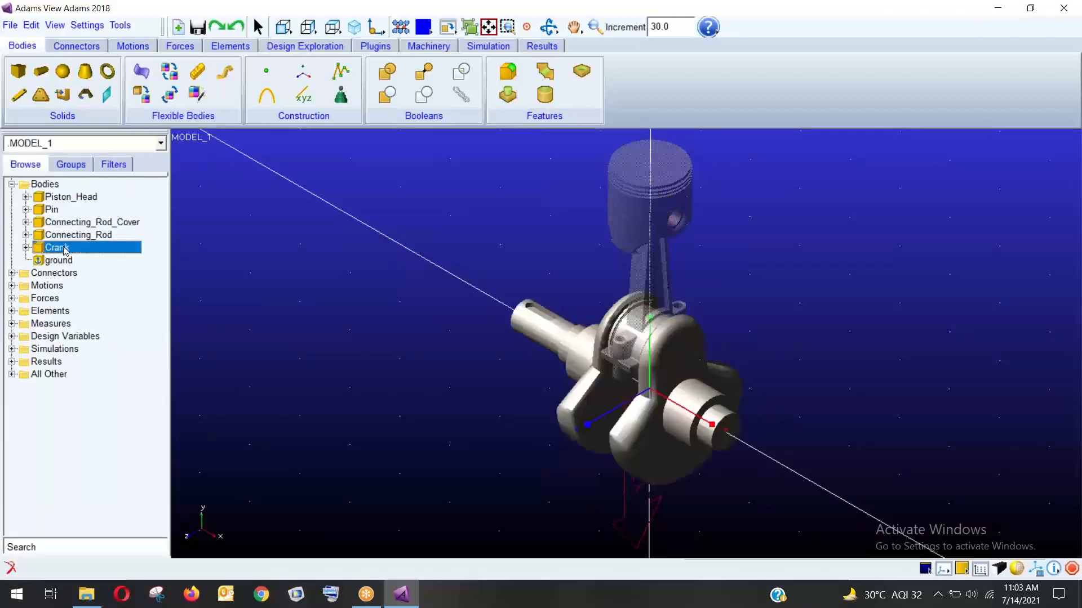
left_click(416, 334)
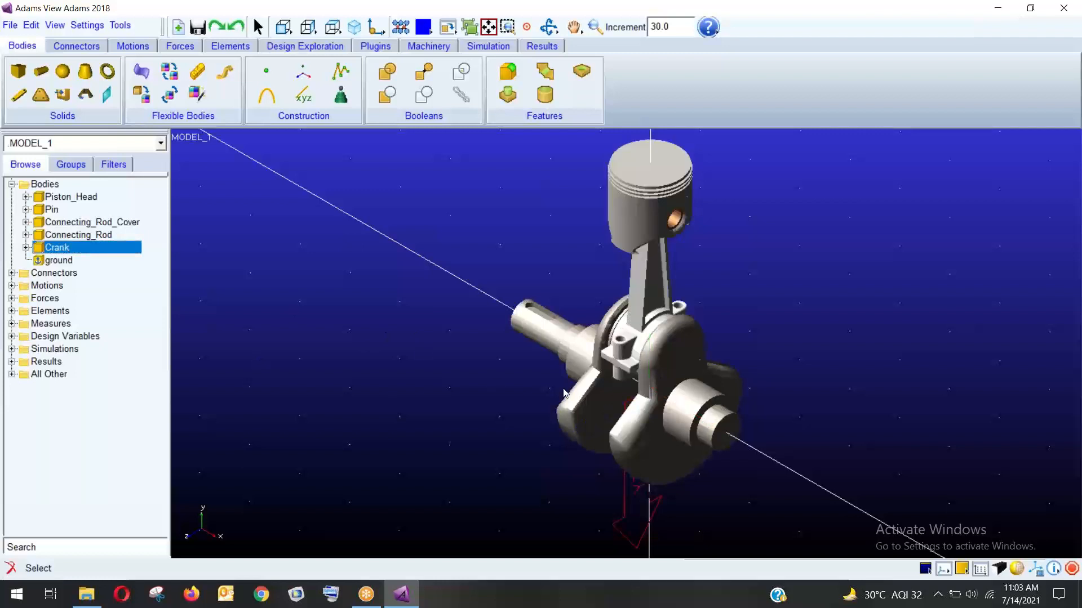
Open the Piston_Head body for modification and define its mass by Geometry and Material Type.
left_click(89, 197)
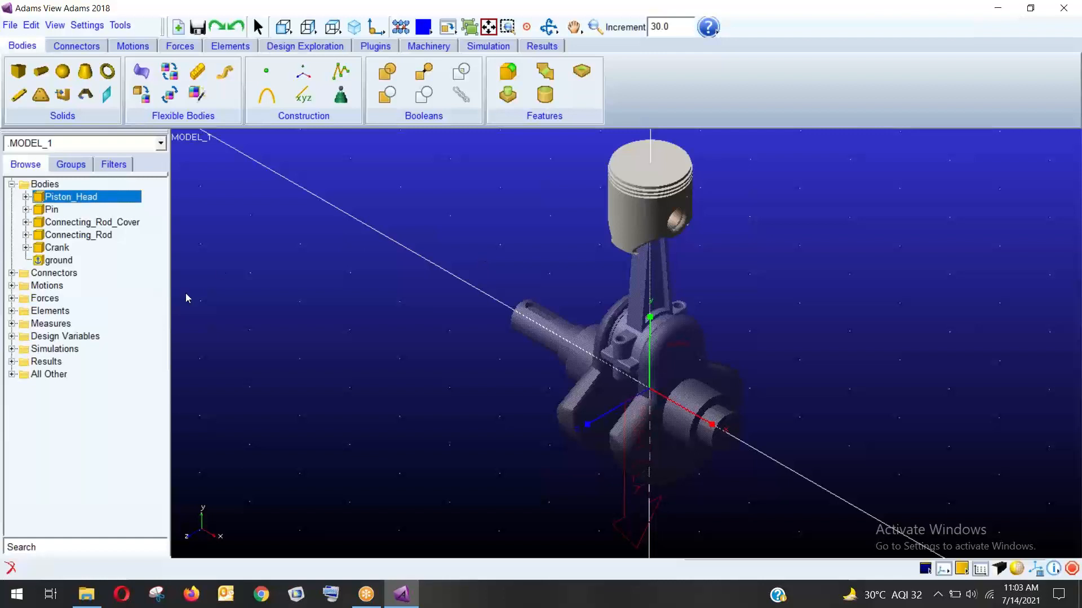
double_click(96, 197)
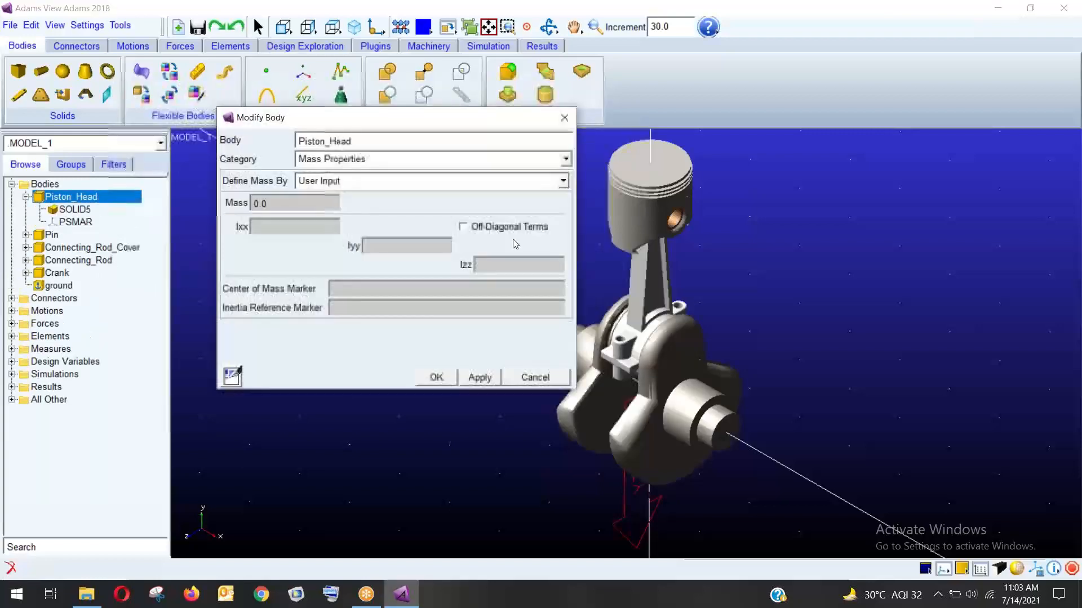
left_click_drag(382, 121, 373, 253)
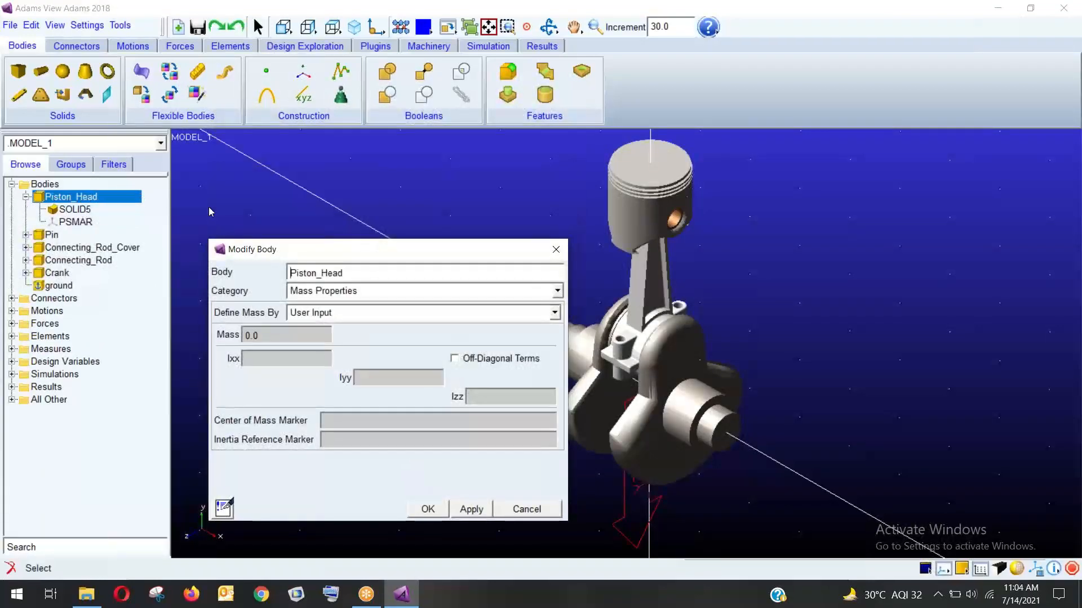
left_click_drag(355, 252, 355, 140)
left_click(344, 202)
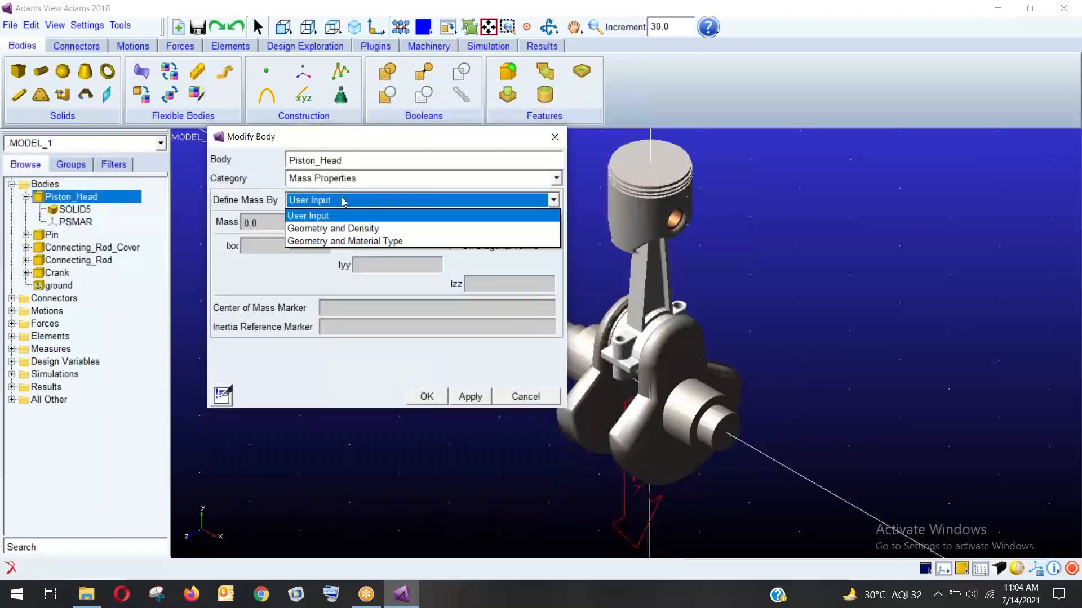
left_click(348, 242)
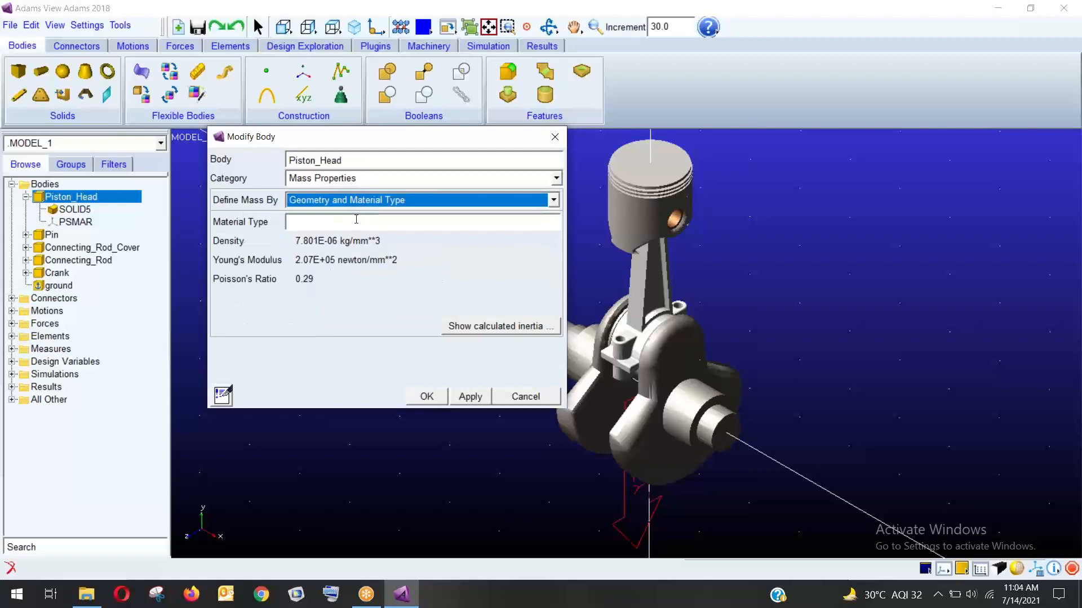
Assign steel from the suggested materials as the Piston_Head's material type and confirm the body changes.
left_click(351, 223)
right_click(306, 227)
mouse_move(338, 237)
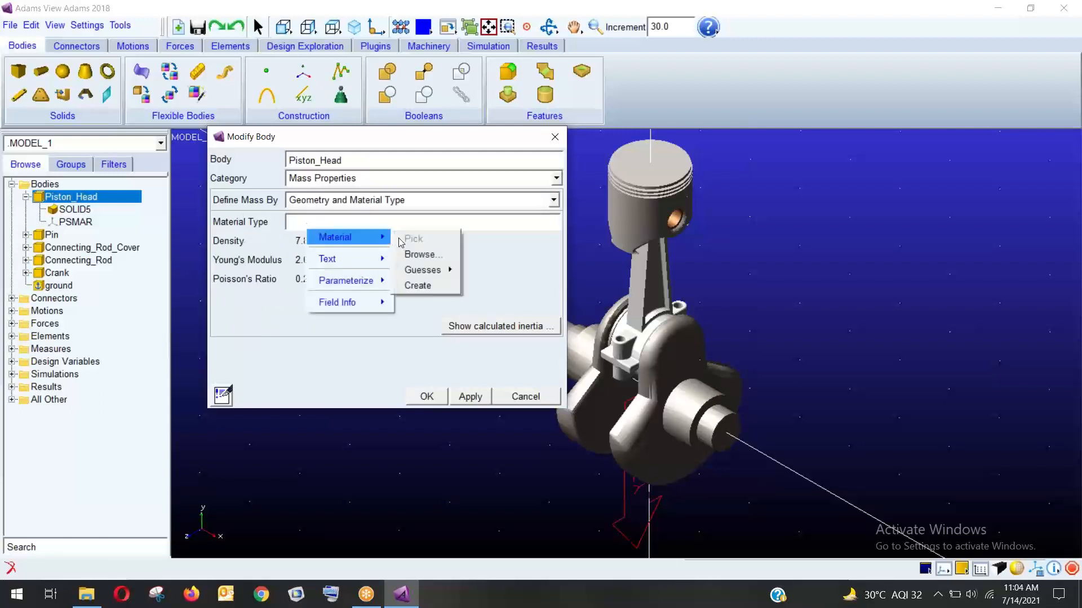
mouse_move(423, 270)
left_click(496, 319)
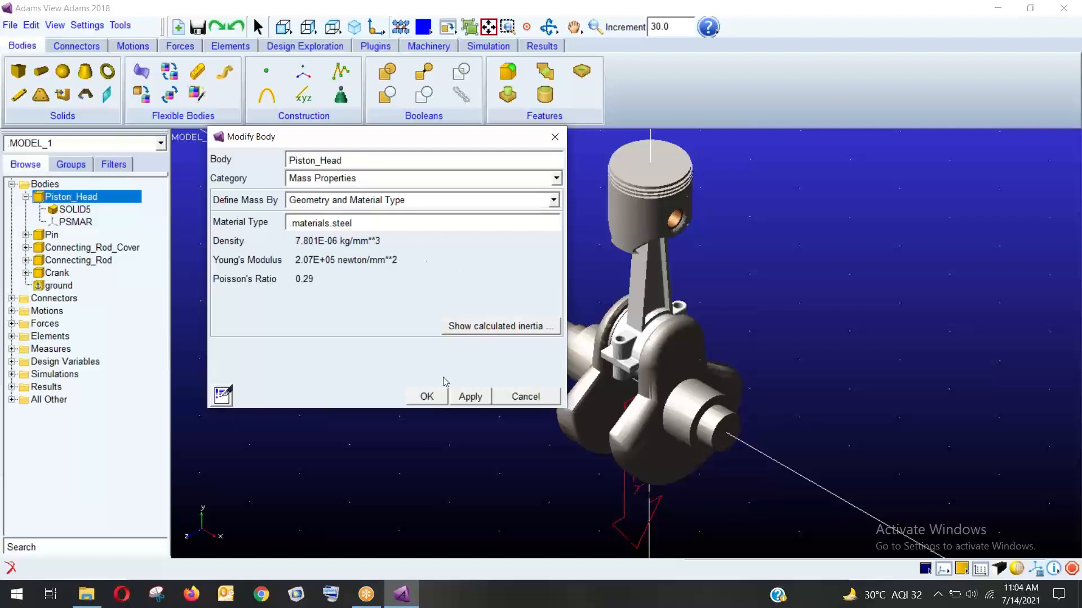
left_click(426, 396)
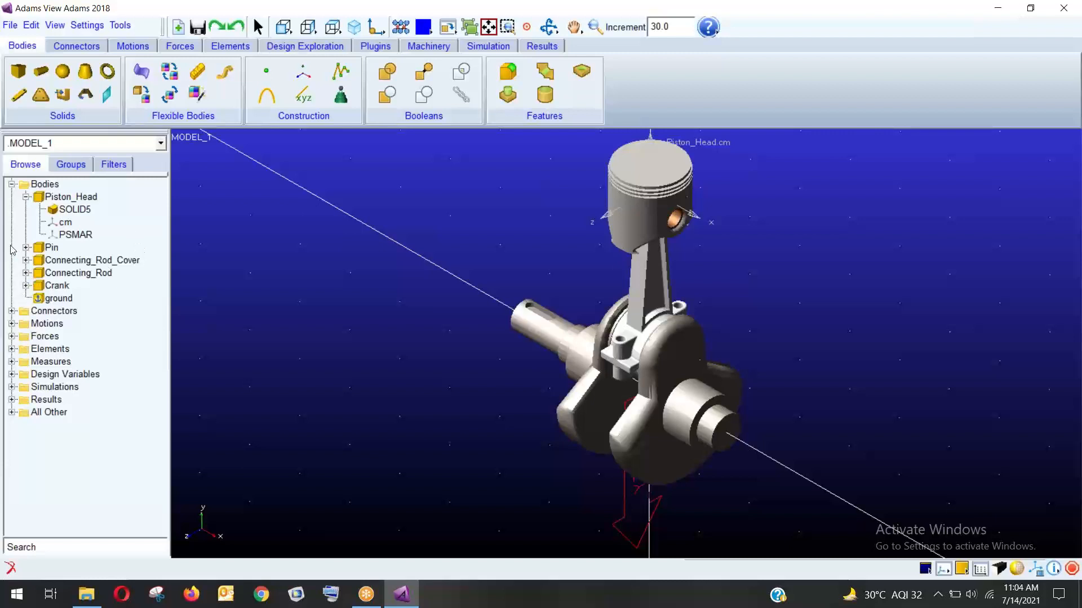
Try to set the location of the Piston_Head's cm marker to 0,0,0, and undo the change.
left_click(70, 222)
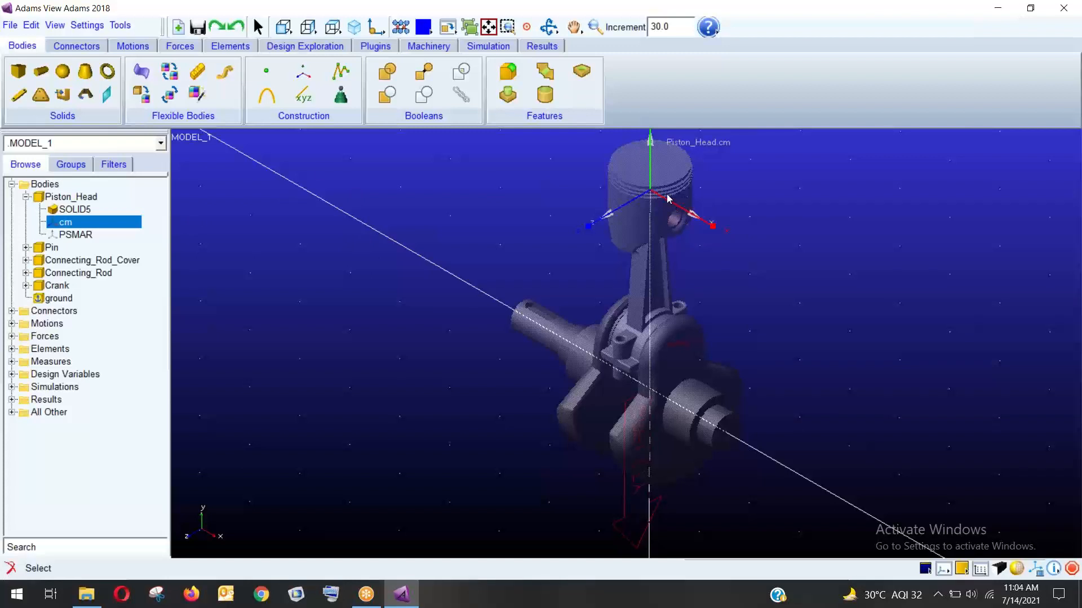
right_click(131, 222)
left_click(163, 231)
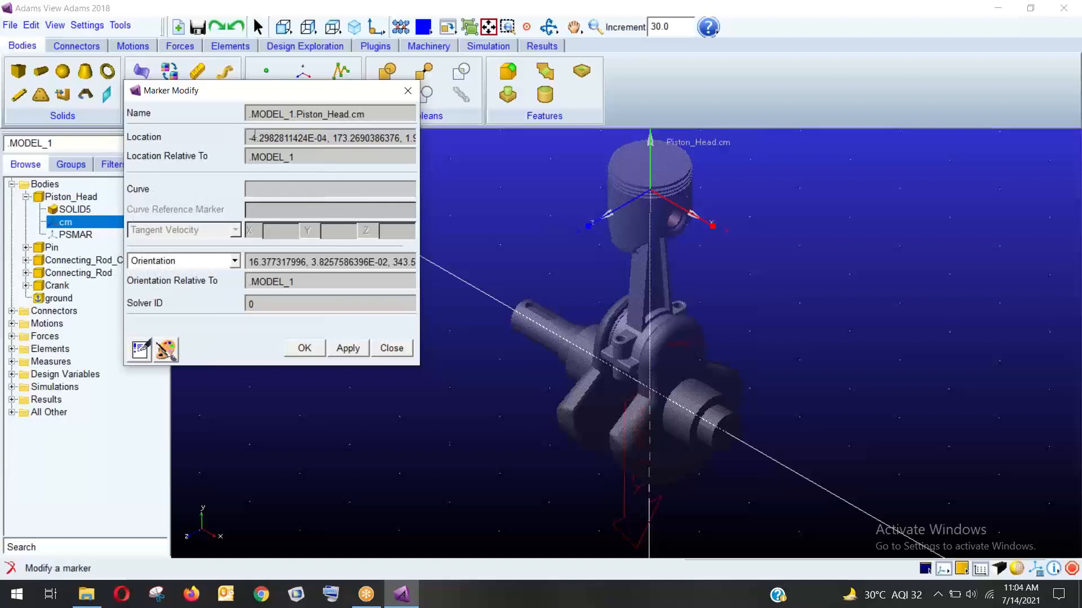
left_click_drag(250, 138, 465, 137)
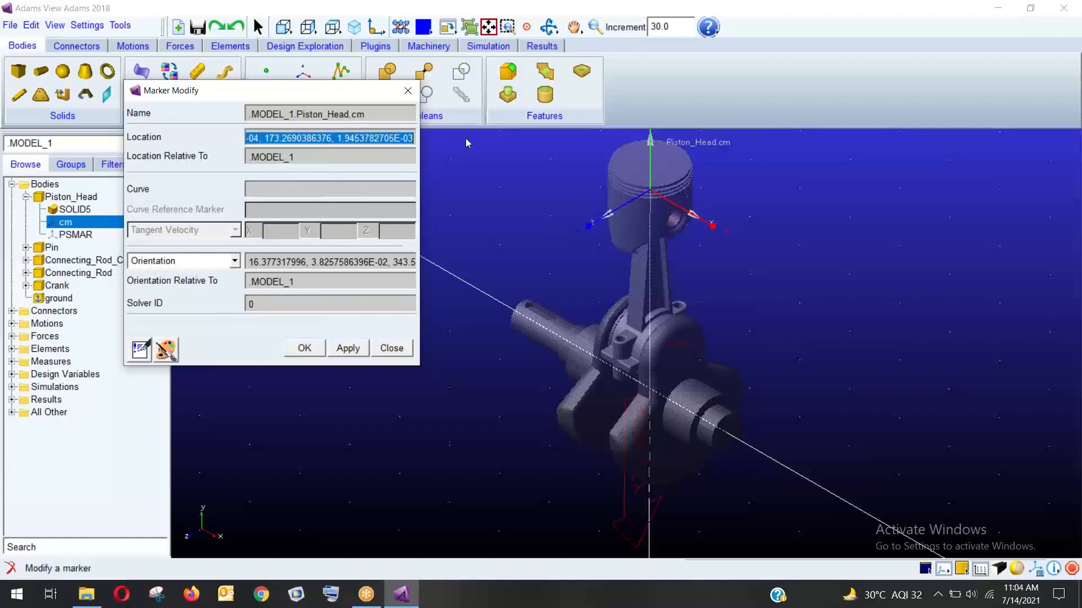
type("0,0,0")
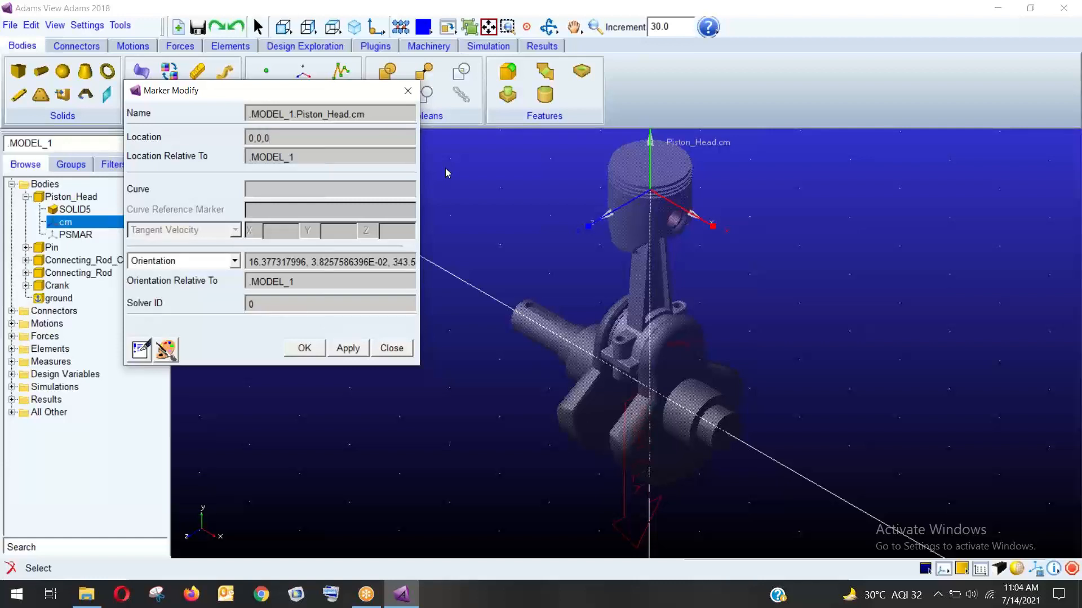
left_click(320, 349)
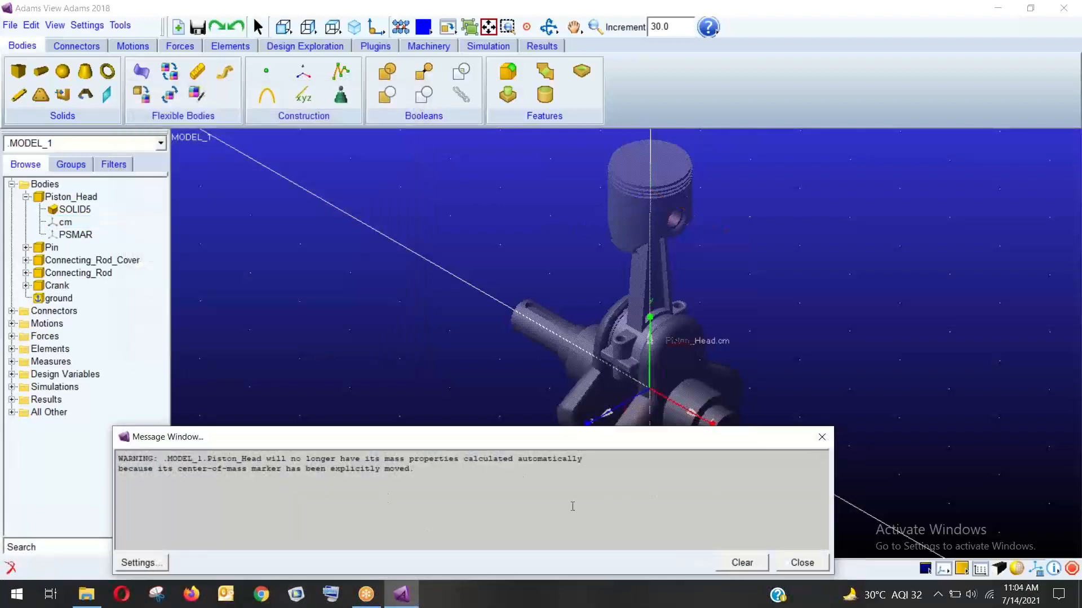
left_click(800, 562)
left_click(54, 222)
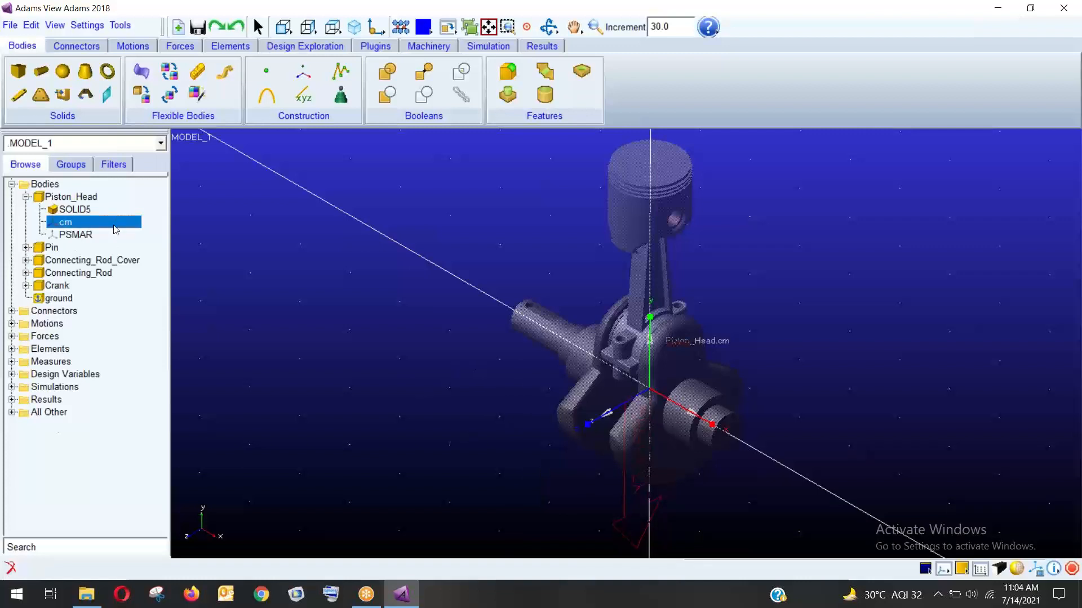
key("ctrl+z")
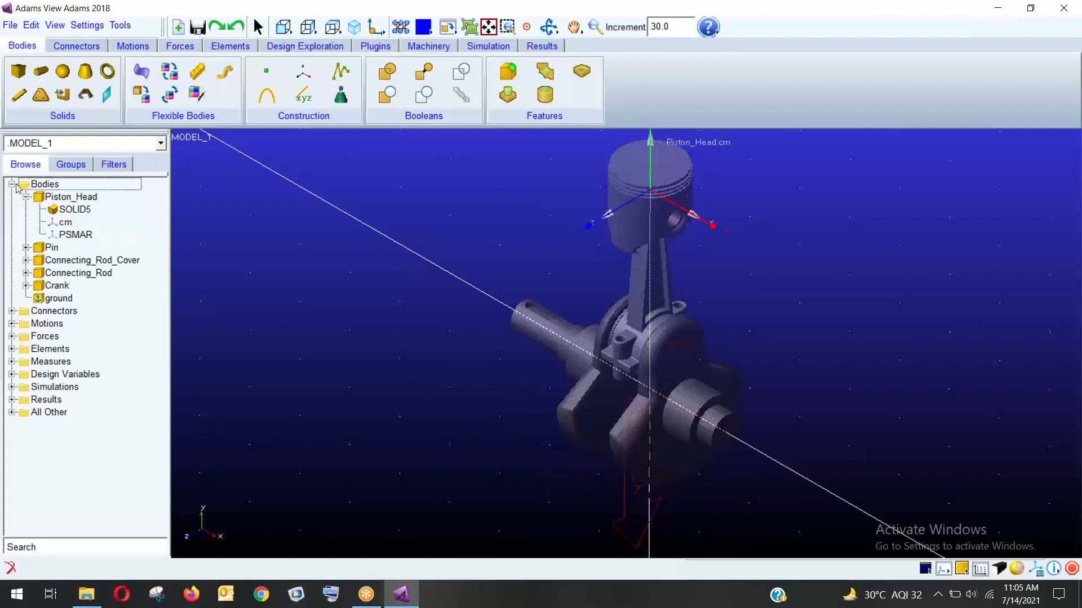
Review the mass definition and material of the Piston_Head body without changing anything.
left_click(83, 211)
right_click(84, 212)
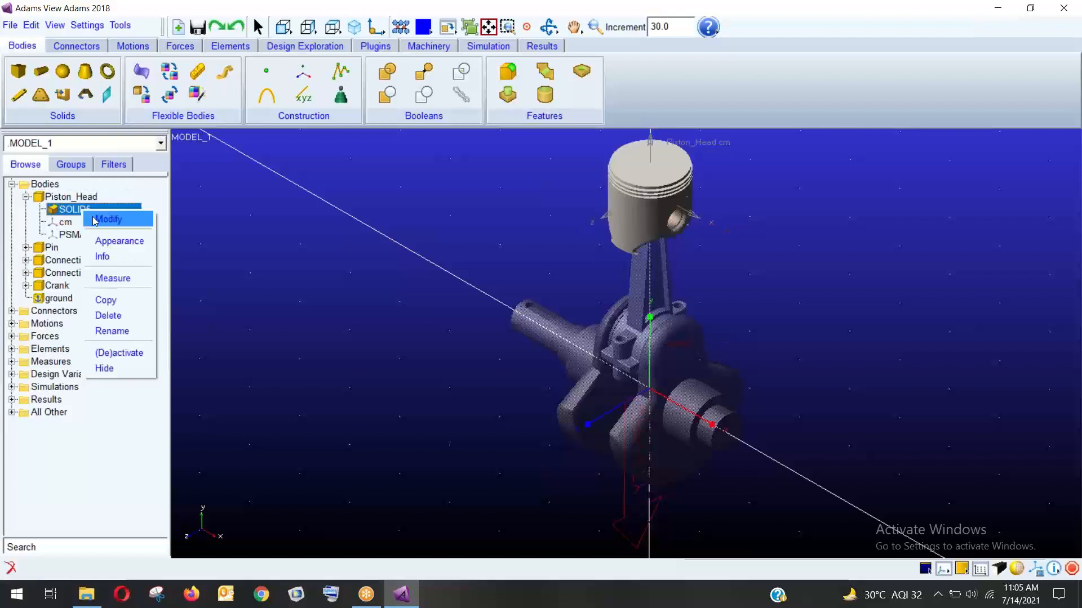
left_click(85, 197)
right_click(88, 197)
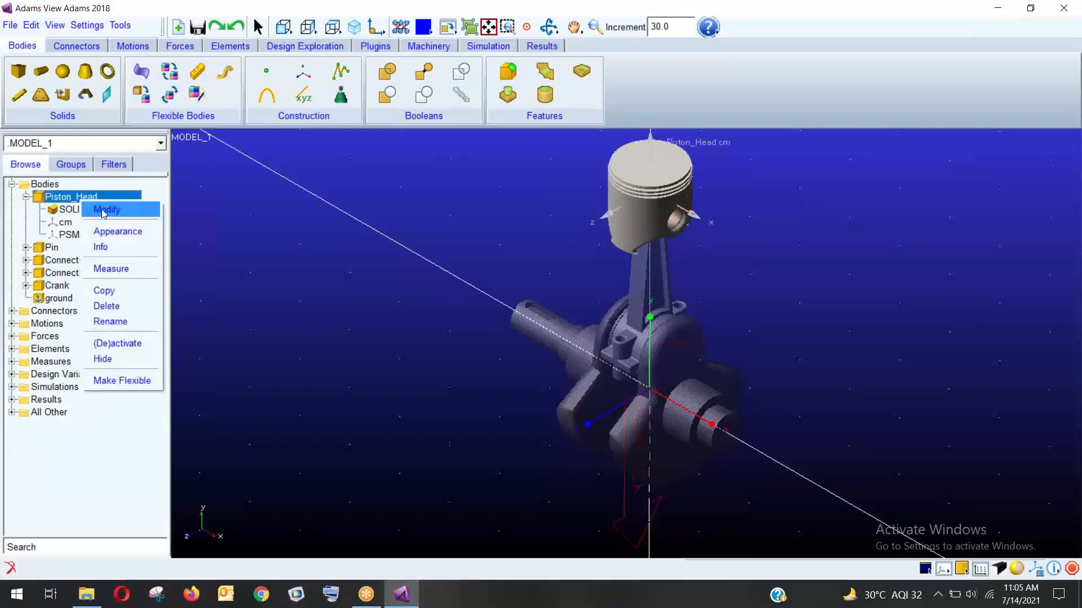
left_click(100, 209)
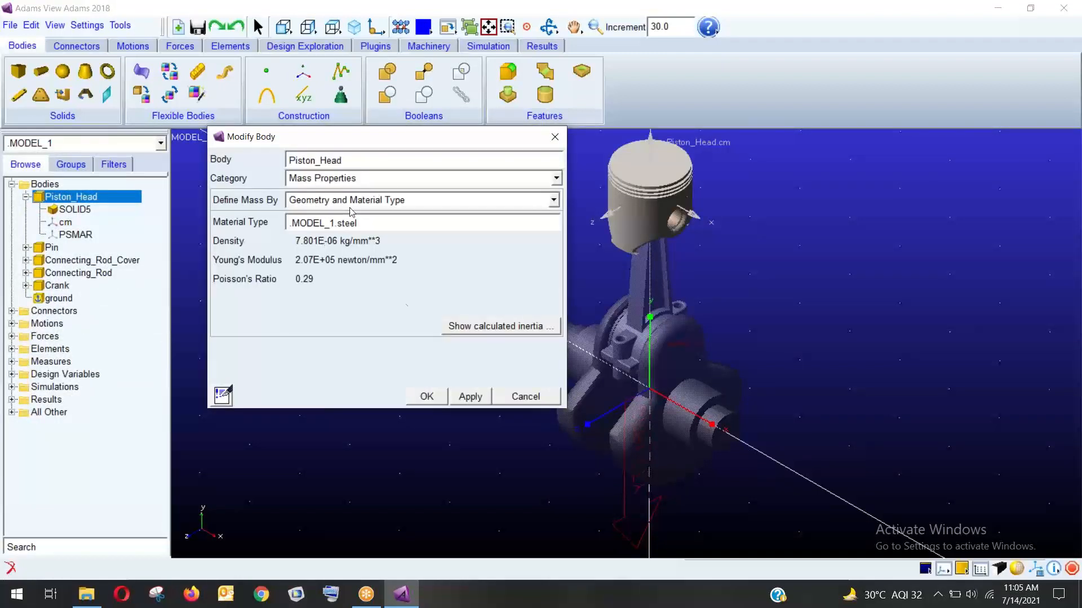
left_click(516, 398)
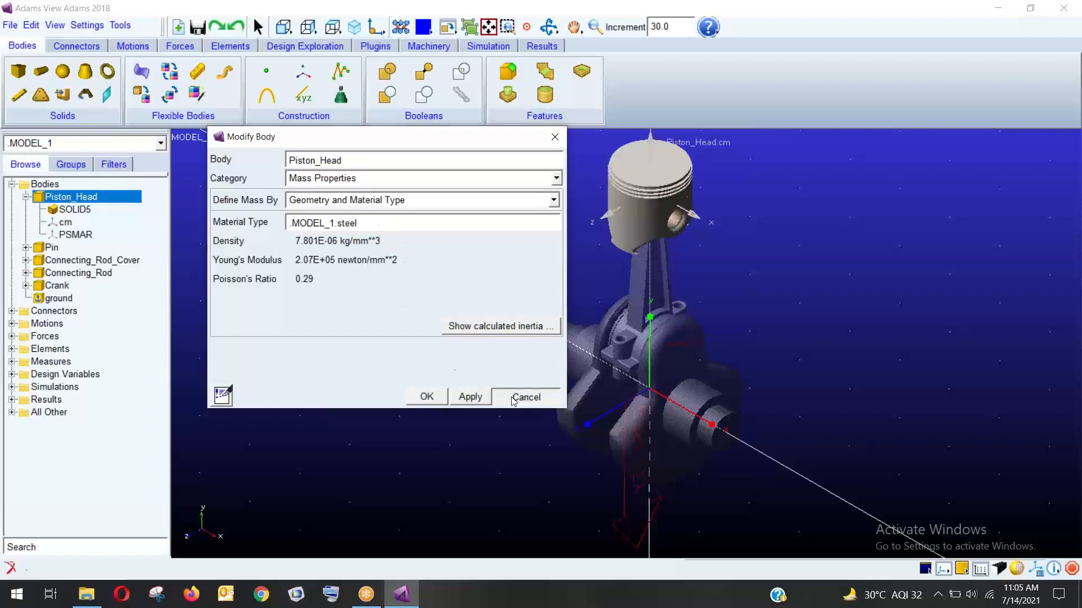
Set the orientation of the Piston_Head's cm marker to 0,0,0 relative to MODEL_1, and inspect the marker in the model.
left_click(73, 224)
right_click(75, 223)
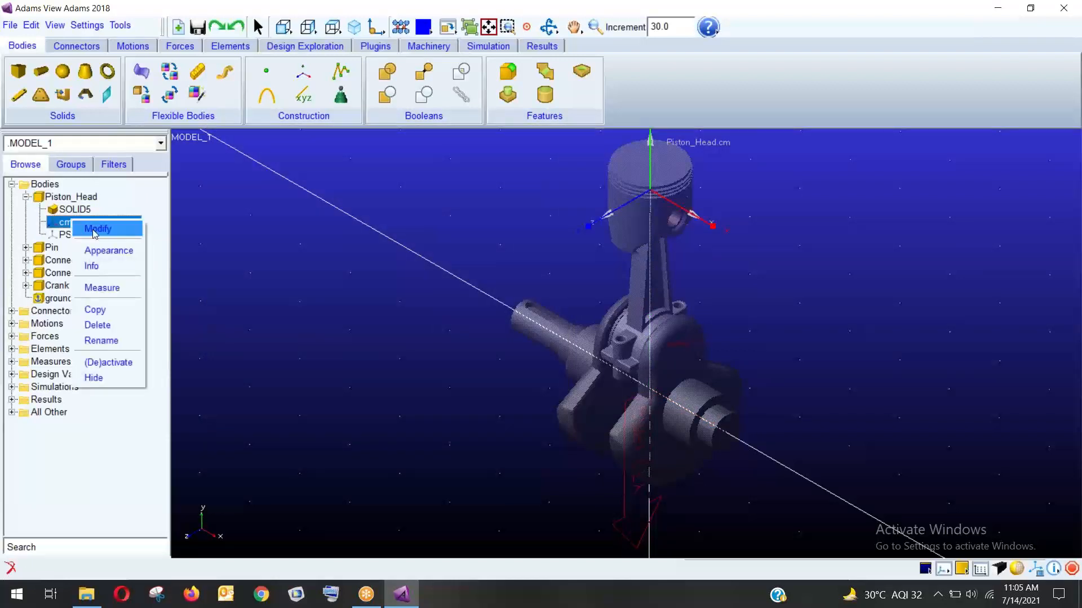
left_click(93, 225)
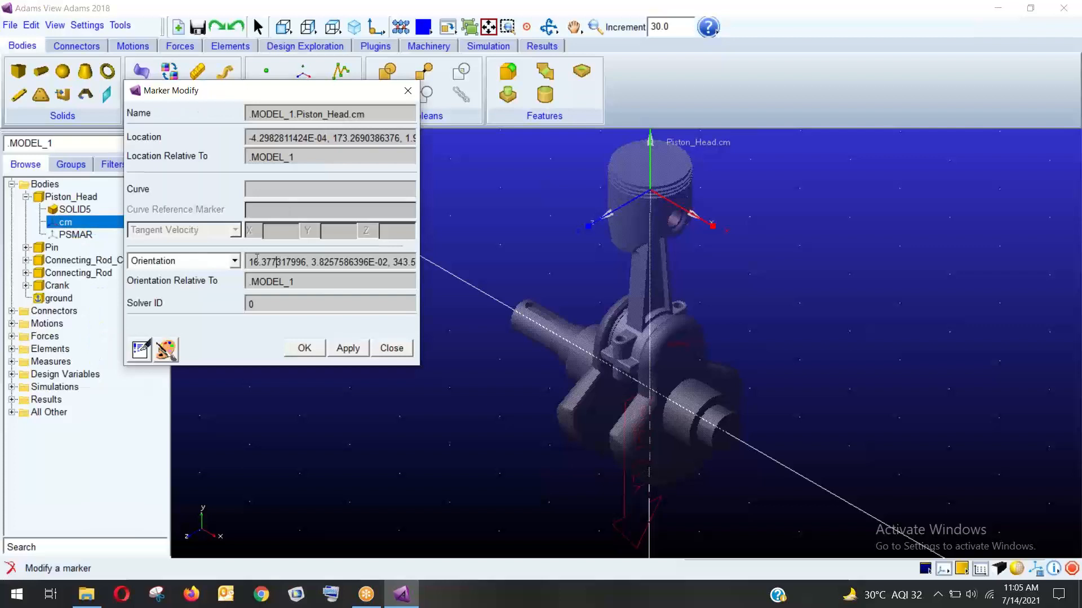
left_click_drag(249, 262, 448, 269)
key("Delete")
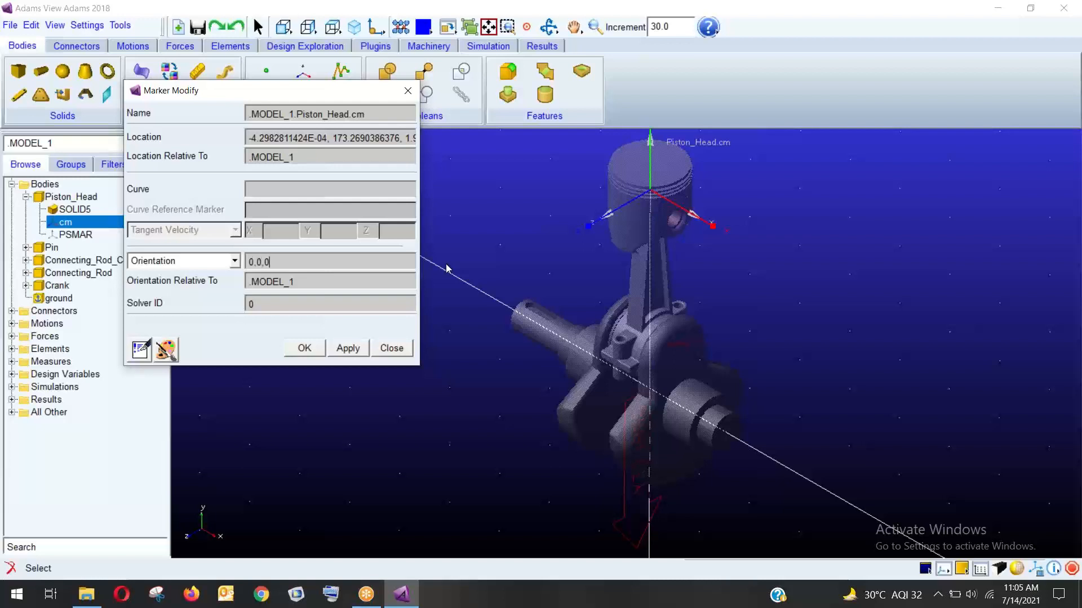
left_click(303, 352)
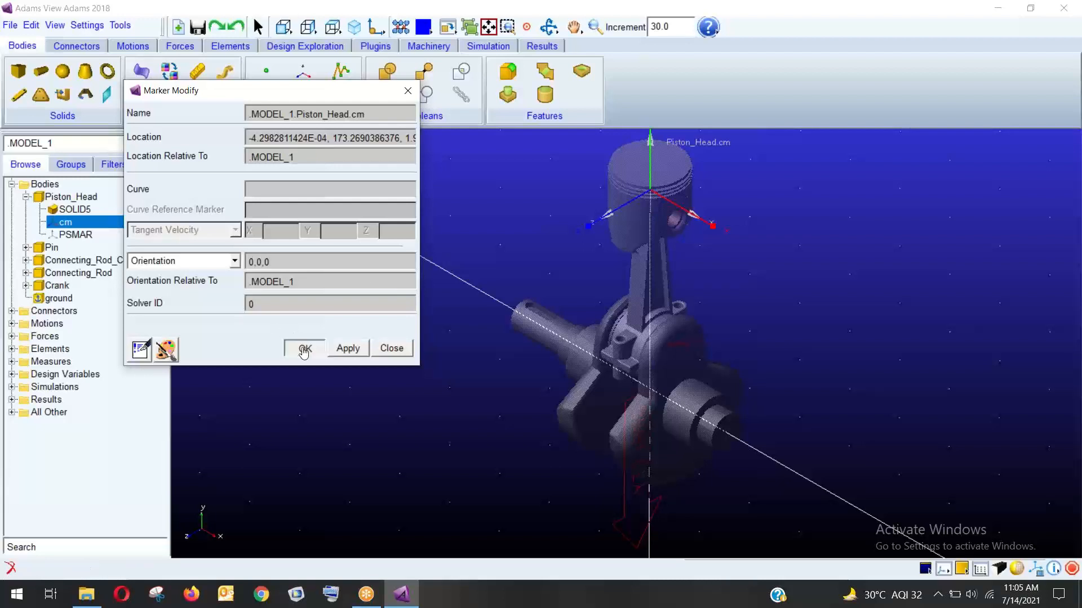
left_click(800, 561)
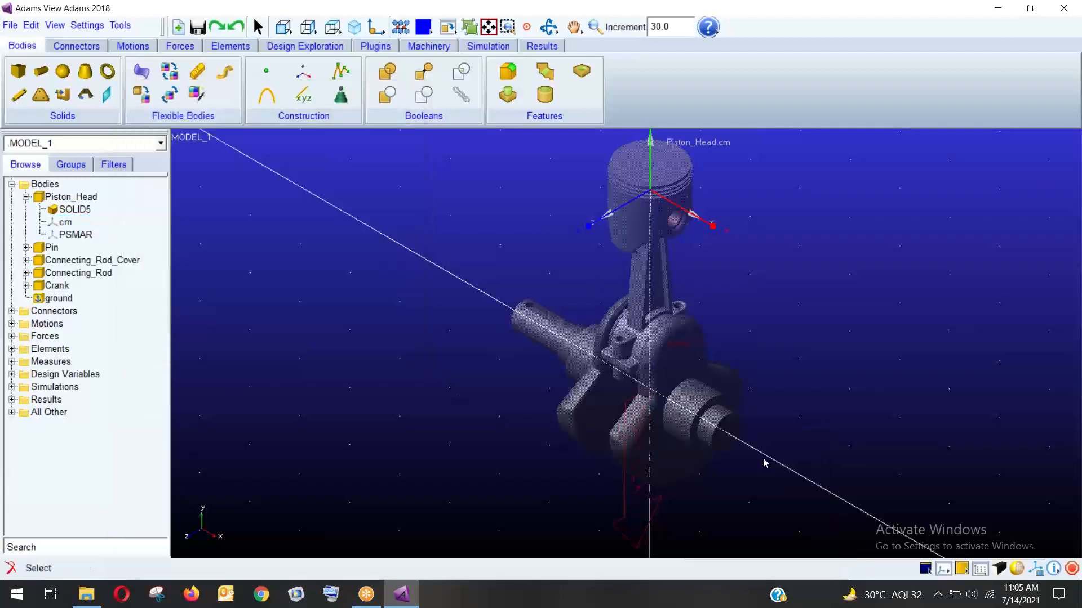
left_click(70, 222)
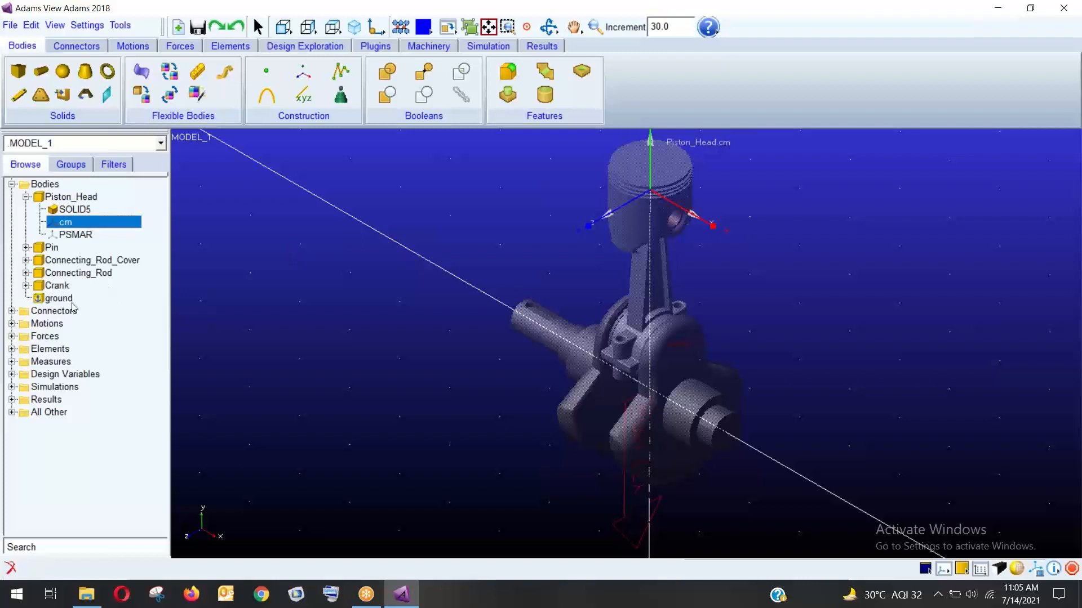
left_click(575, 224)
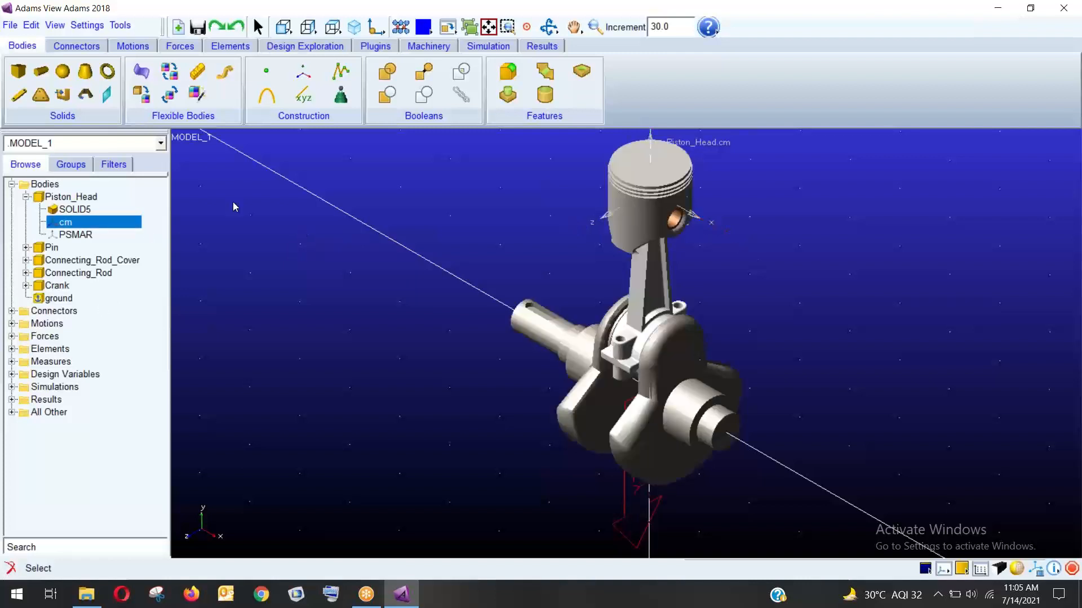
Define the Pin body's mass by Geometry and Material Type and assign steel from the suggested materials.
left_click(55, 248)
right_click(55, 248)
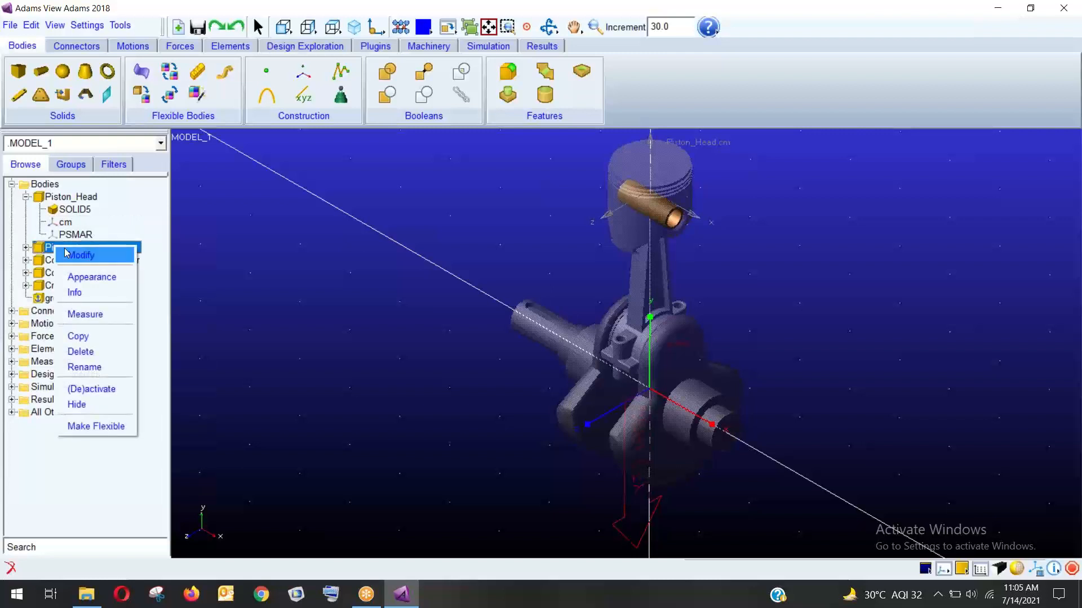
left_click(66, 254)
left_click(337, 200)
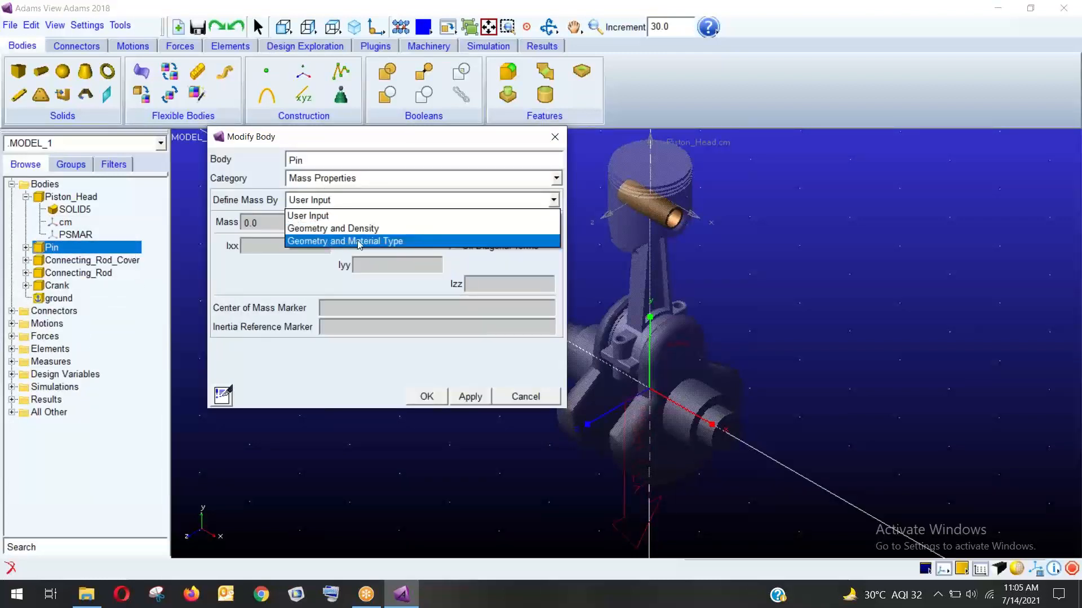
left_click(360, 242)
right_click(321, 225)
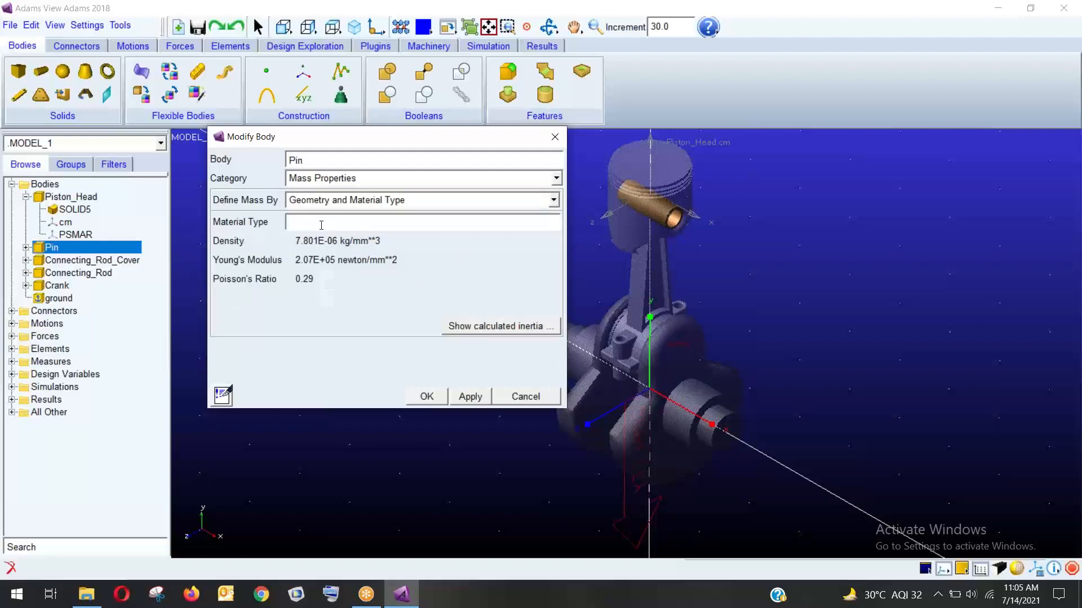
mouse_move(366, 234)
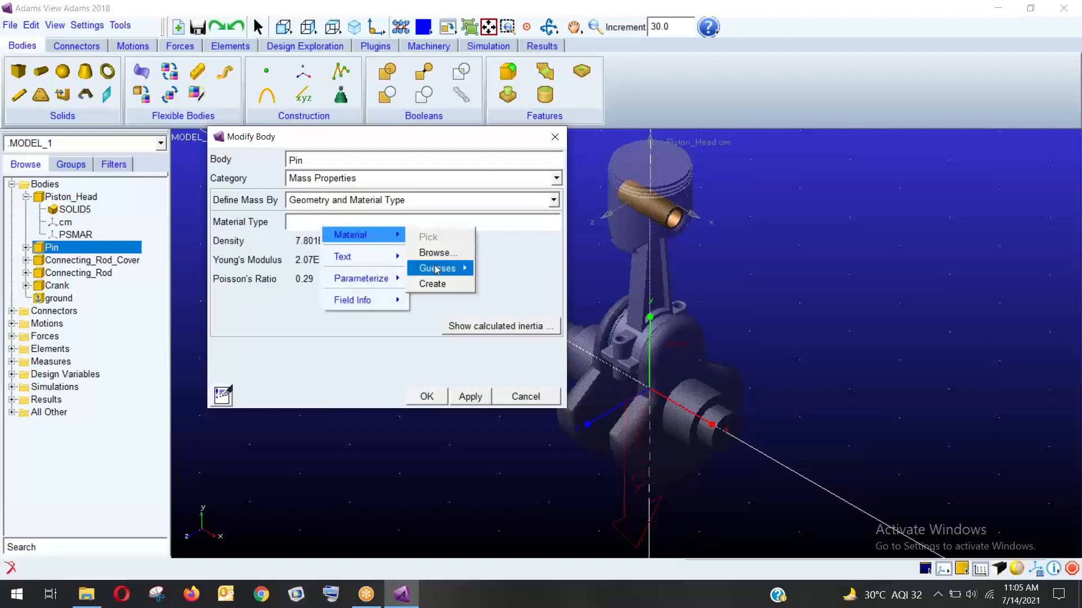
mouse_move(450, 268)
left_click(519, 319)
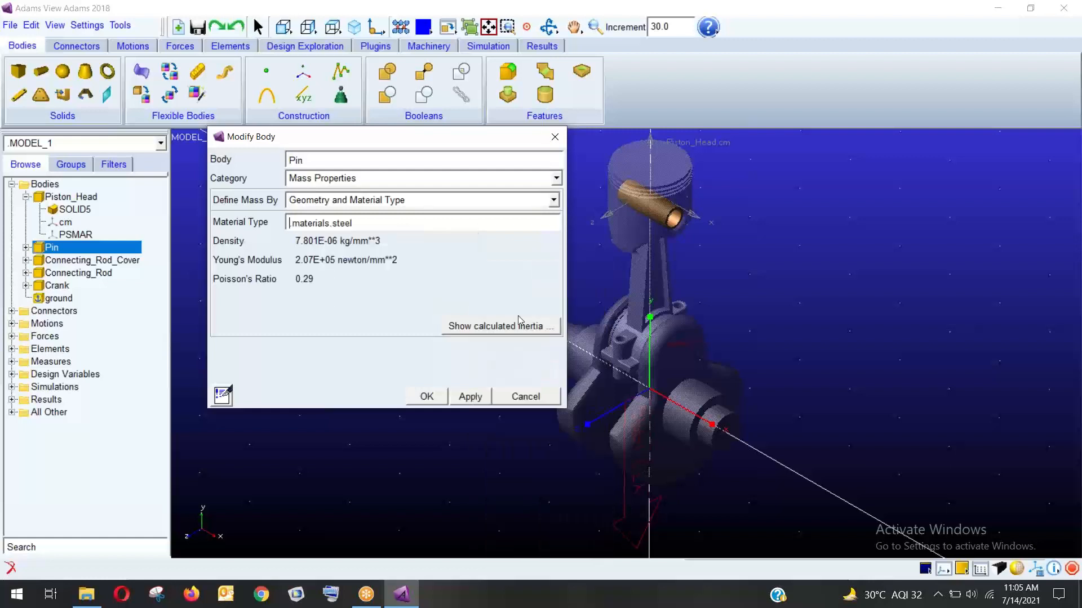
left_click(431, 399)
Open the Pin's cm marker for modification, accept its existing location and orientation, and dismiss the message.
left_click(26, 248)
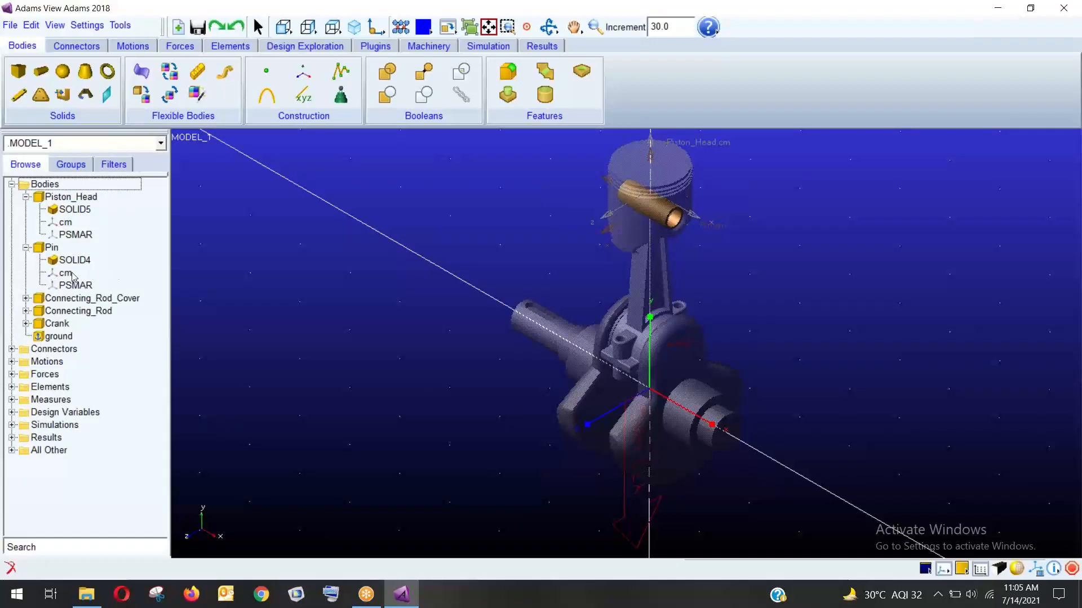
right_click(100, 274)
left_click(104, 282)
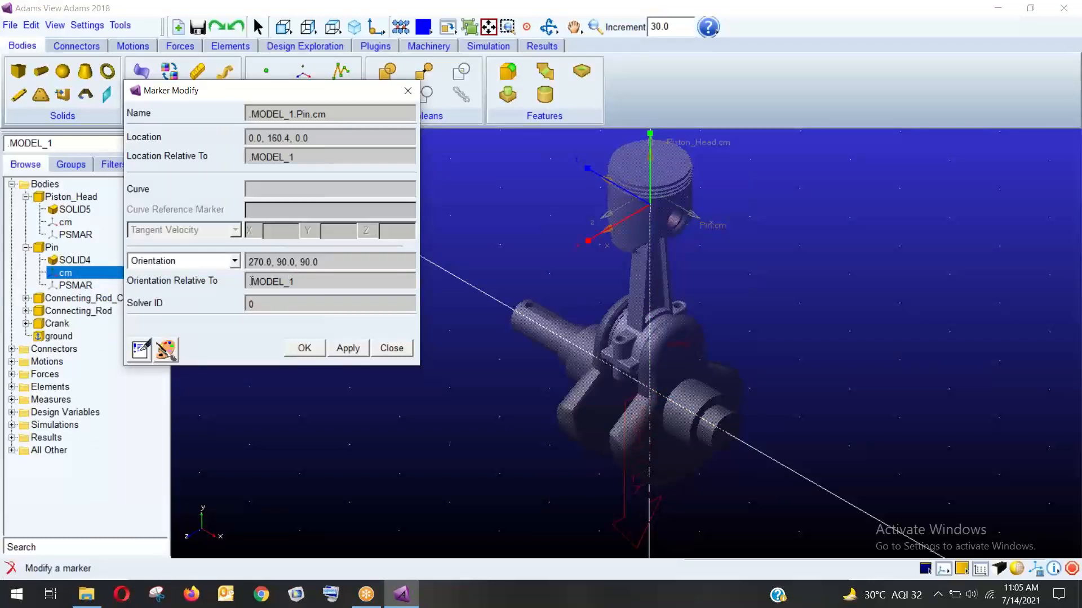
left_click(317, 351)
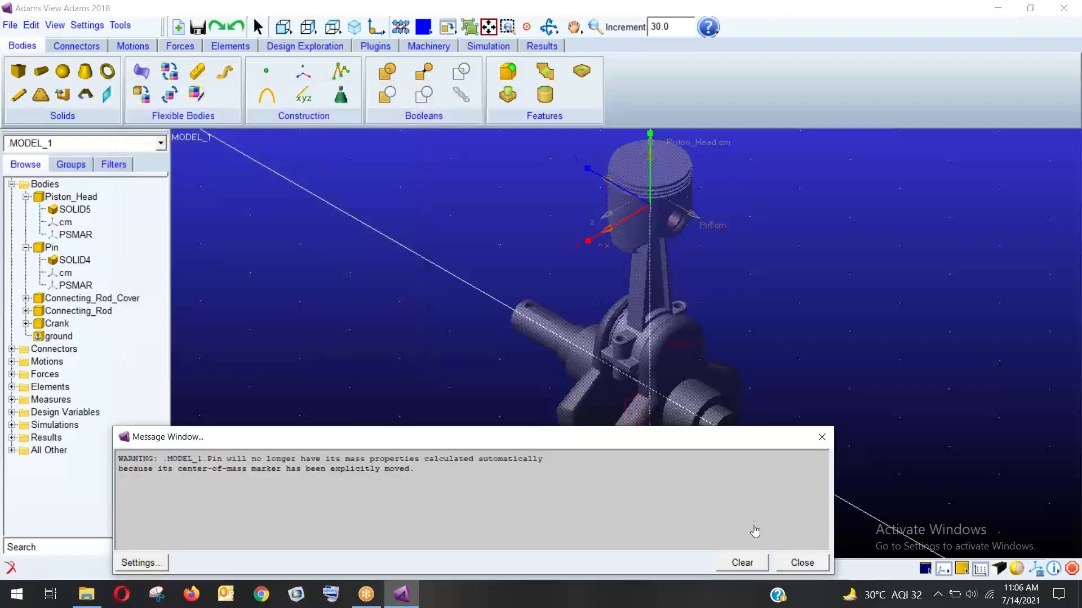
left_click(802, 562)
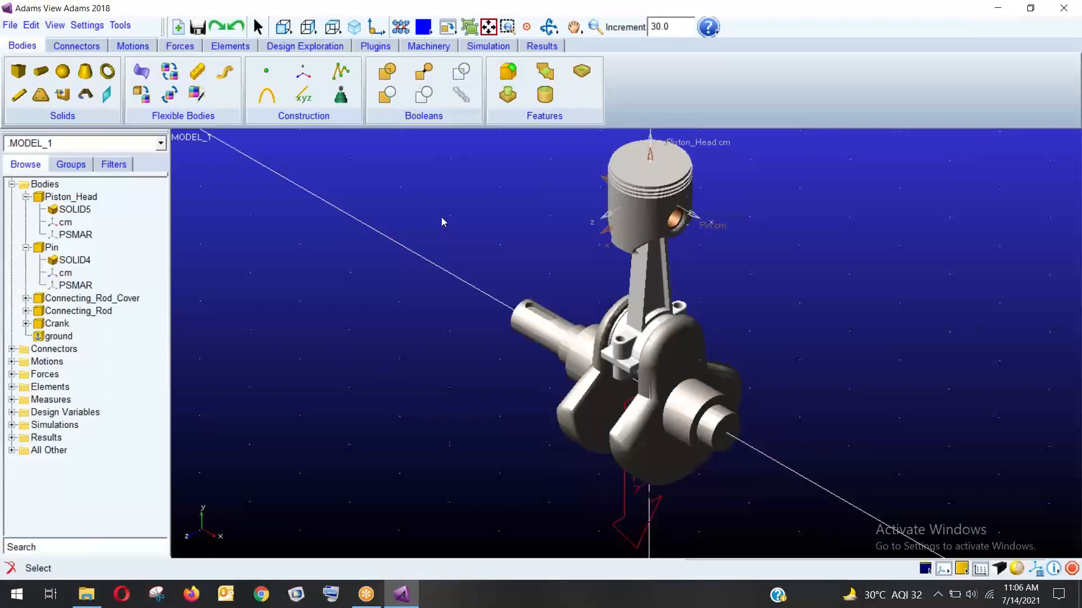
Review the orientation settings of the Piston_Head's cm marker without changing anything.
left_click(70, 225)
right_click(71, 228)
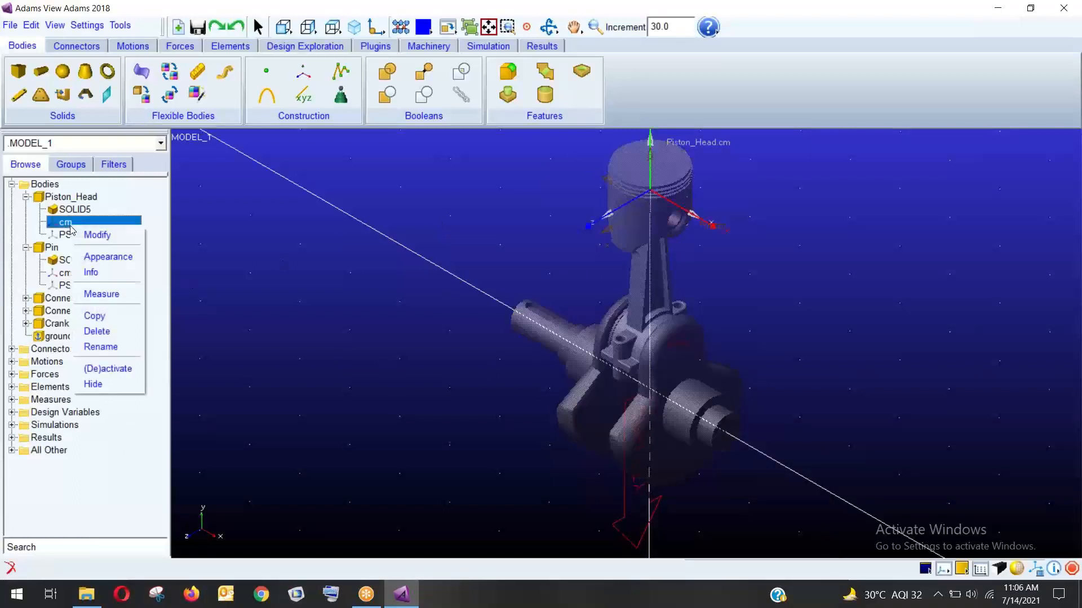
left_click(85, 232)
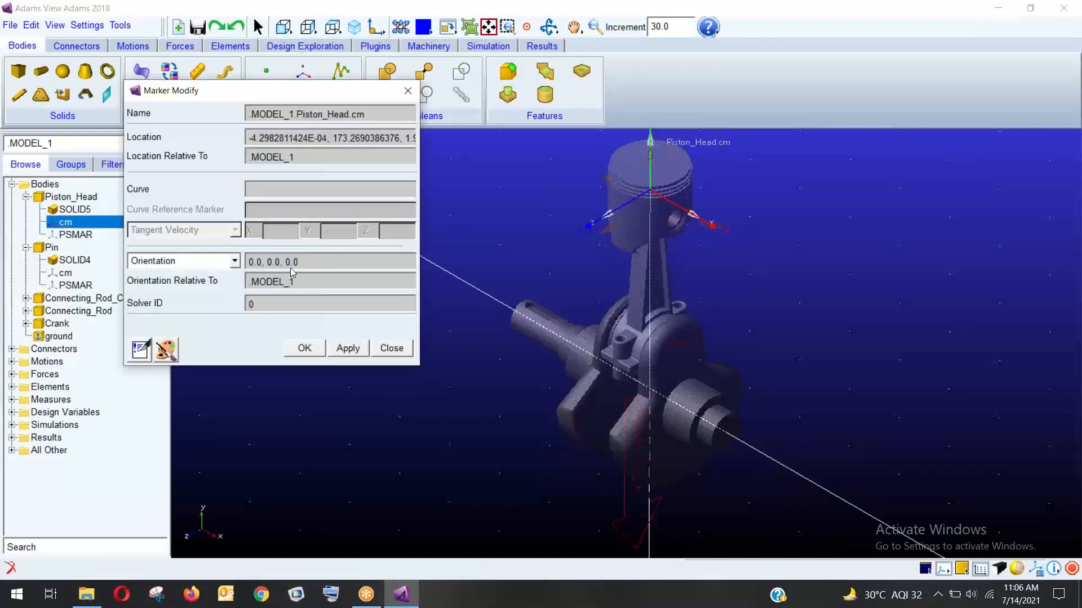
left_click(391, 348)
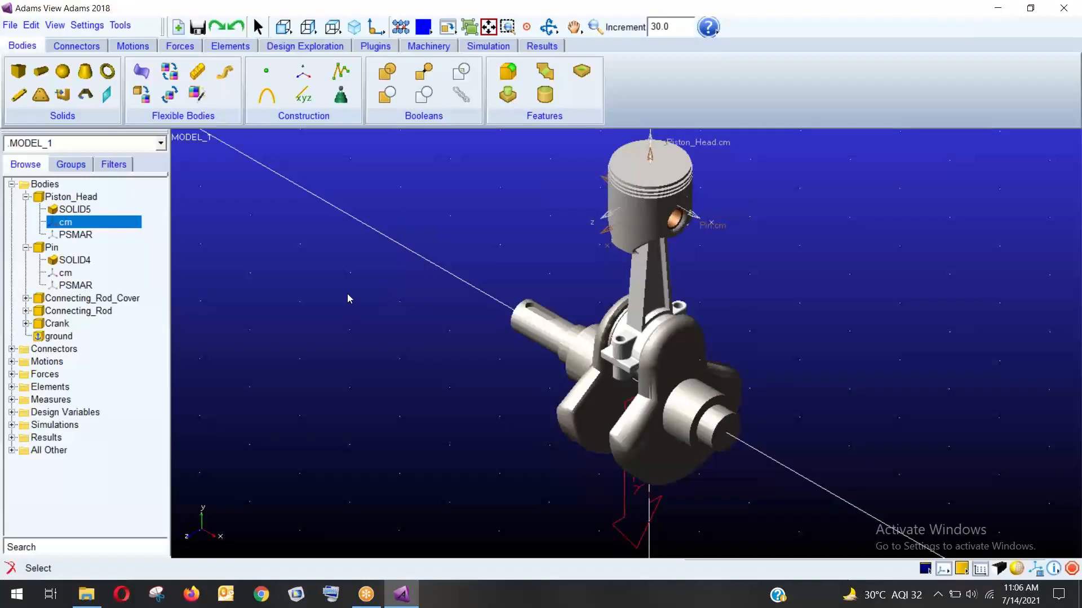
Open the Crank body for modification and define its mass by Geometry and Material Type.
left_click(63, 325)
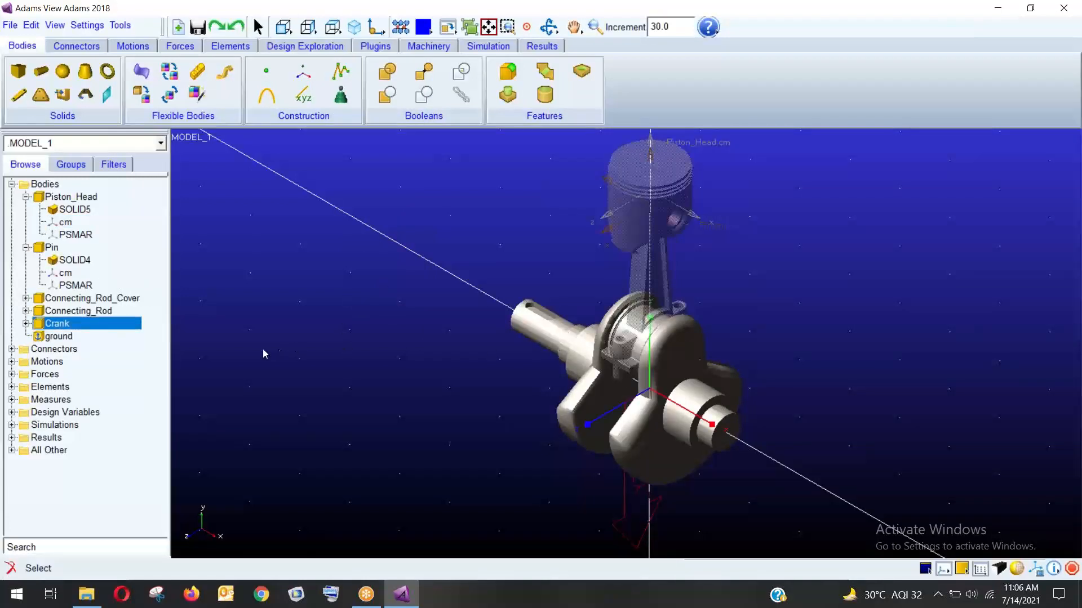
left_click(283, 295)
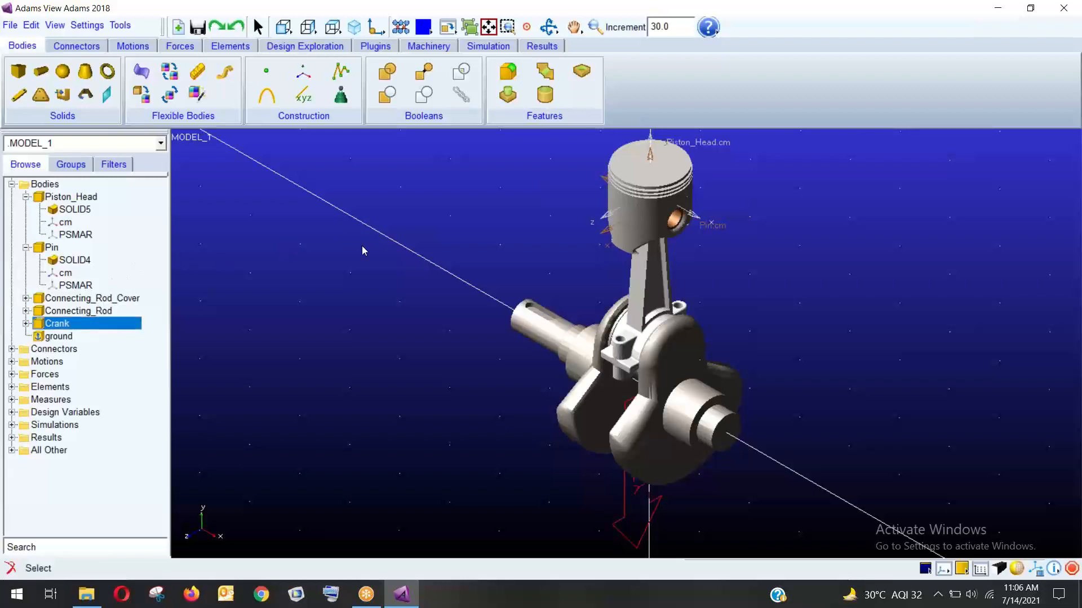
right_click(68, 324)
double_click(83, 326)
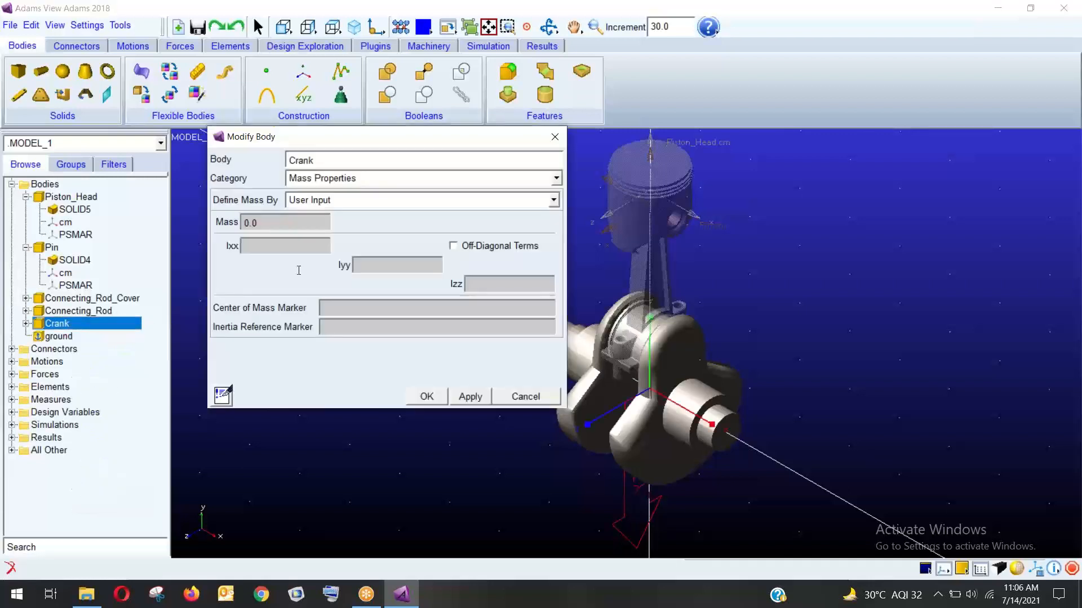
left_click(324, 179)
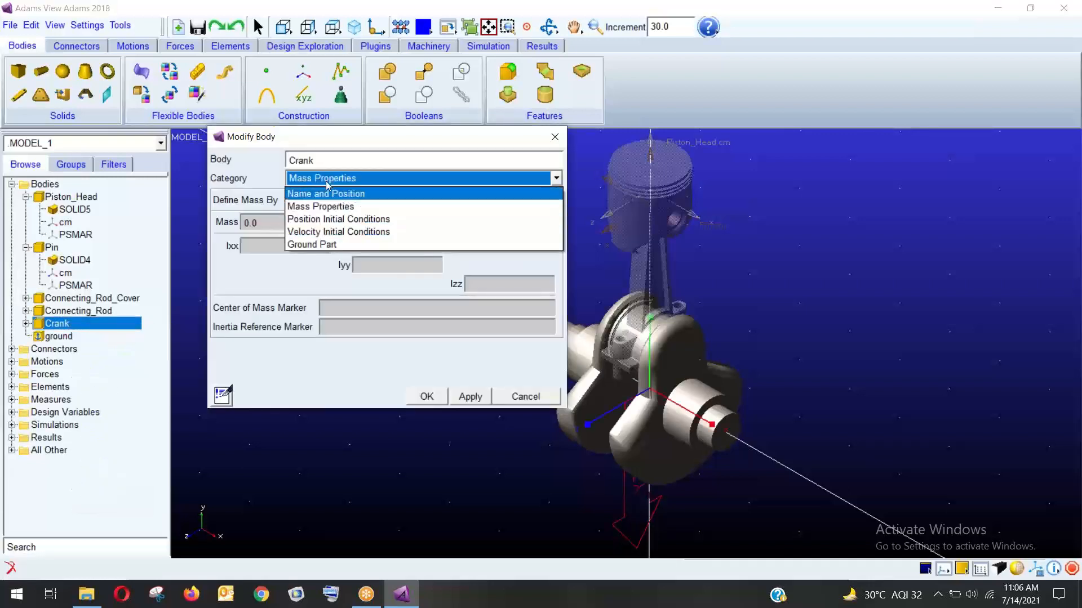
left_click(330, 206)
left_click(329, 201)
left_click(338, 240)
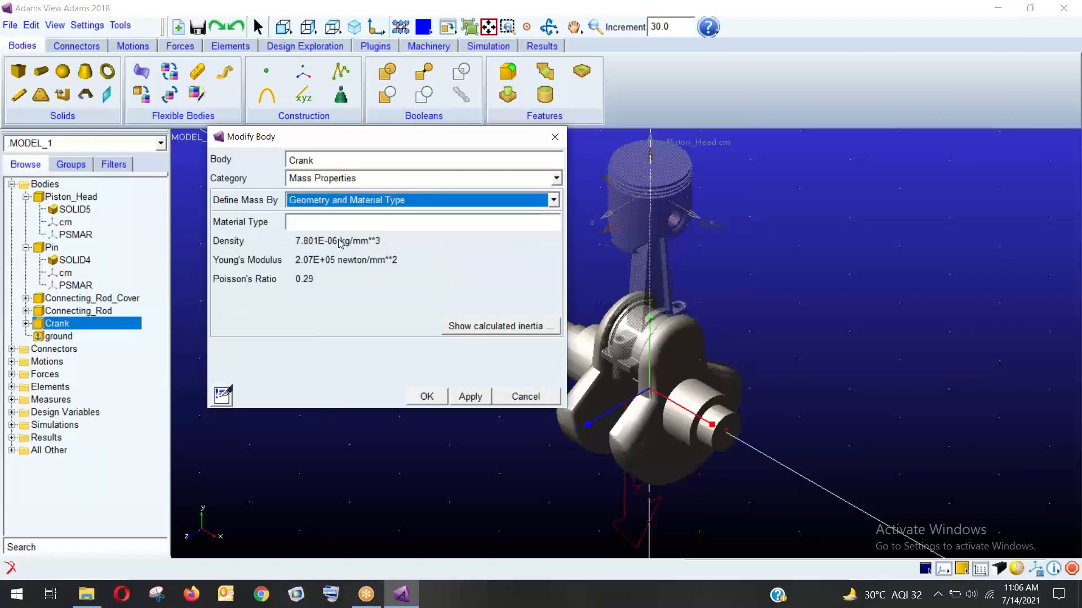
Assign steel from the suggested materials as the Crank's material type and confirm the body changes.
right_click(346, 220)
mouse_move(394, 225)
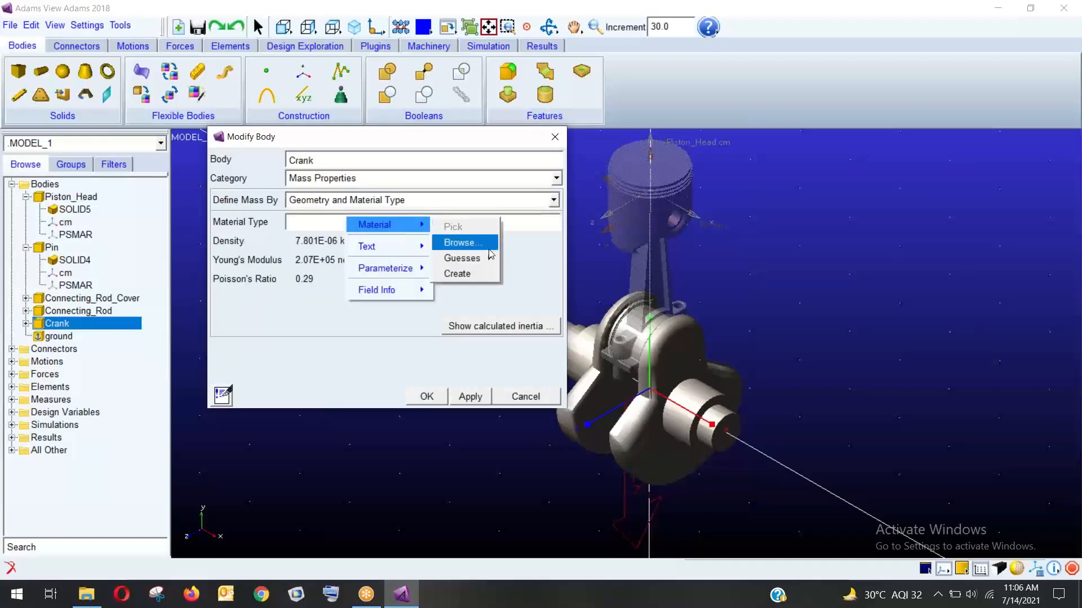
left_click(457, 242)
left_click(226, 565)
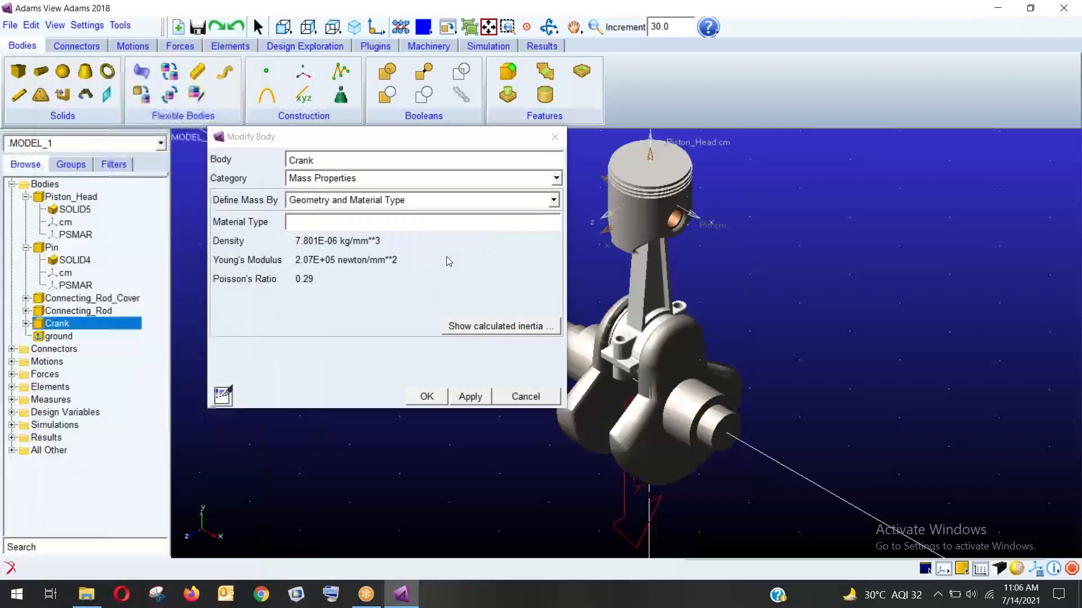
right_click(441, 228)
mouse_move(482, 239)
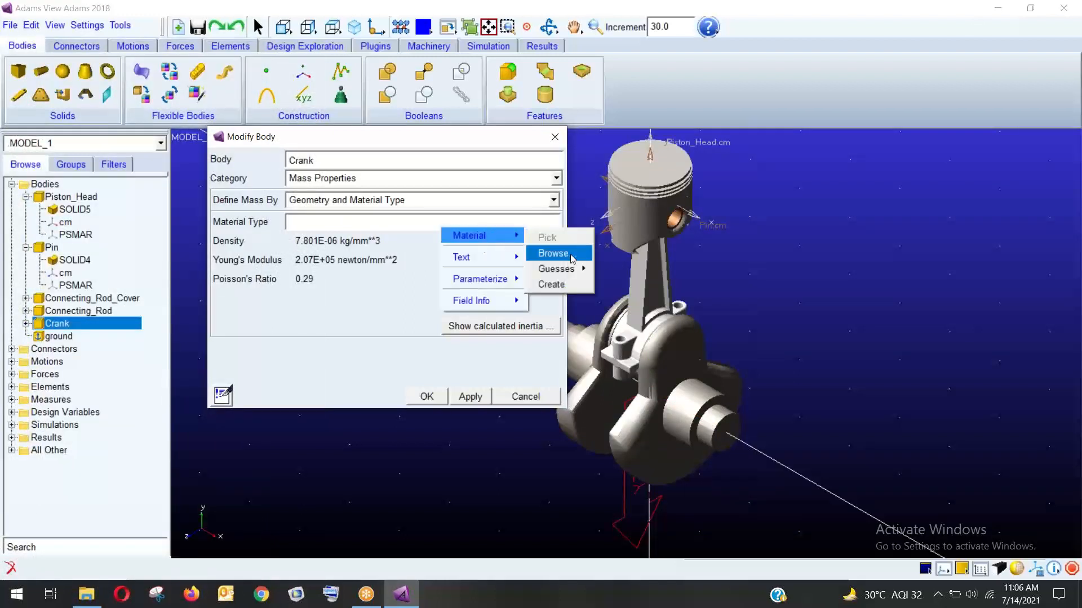
mouse_move(557, 268)
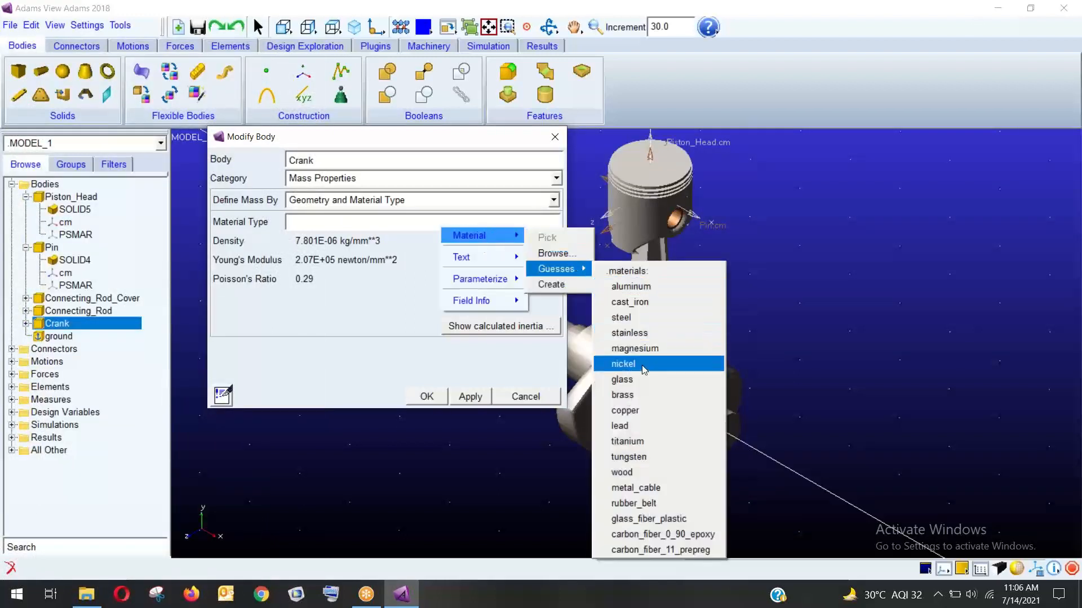
left_click(648, 317)
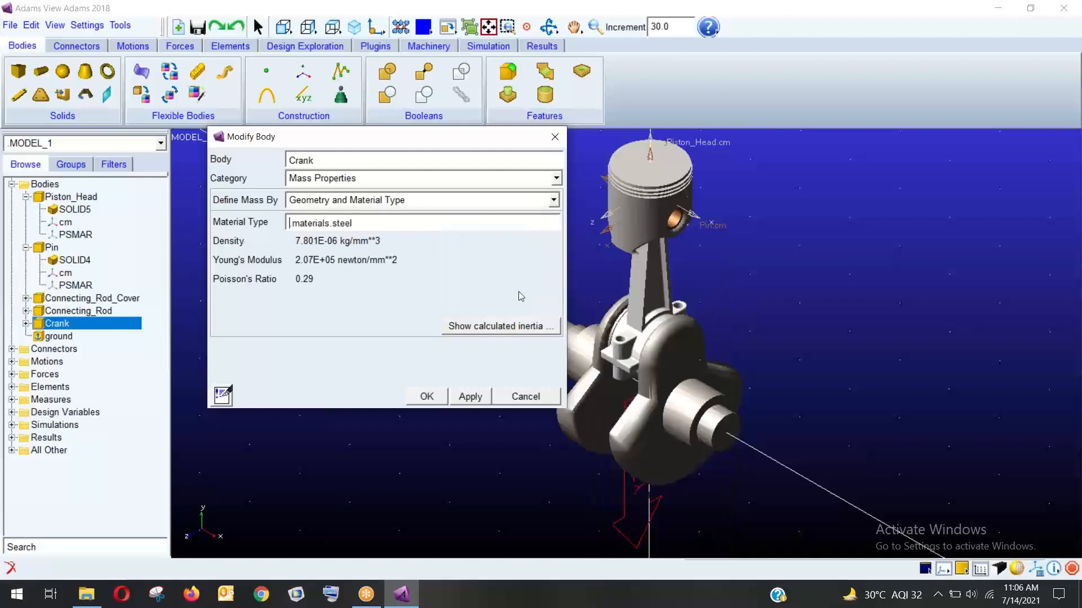
left_click(425, 395)
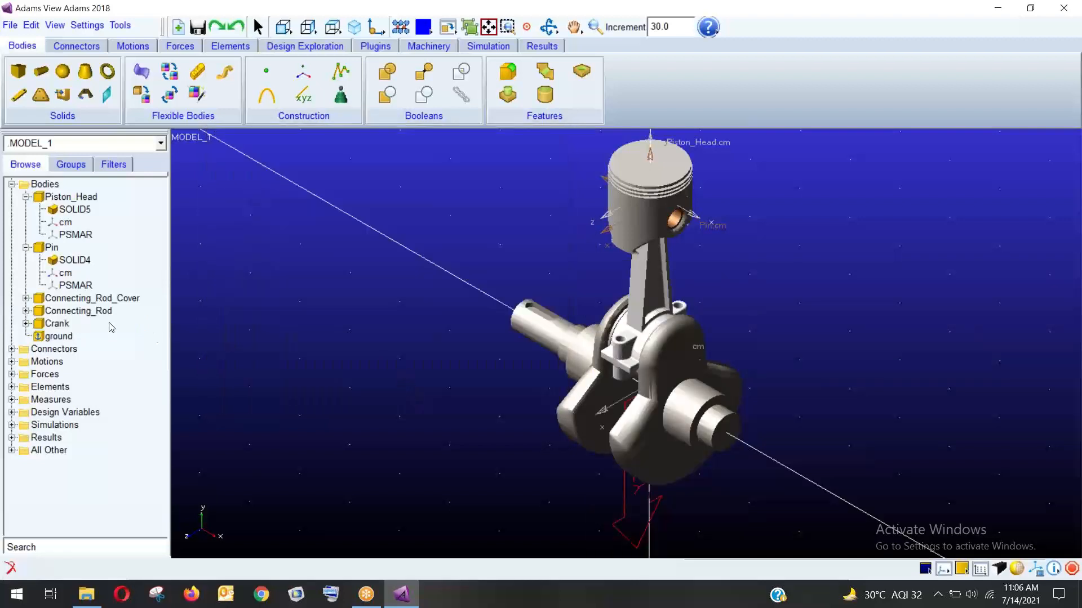
Set the orientation of the Crank's cm marker to 270,90,90 relative to MODEL_1 and dismiss the message.
left_click(26, 323)
left_click(71, 352)
right_click(73, 358)
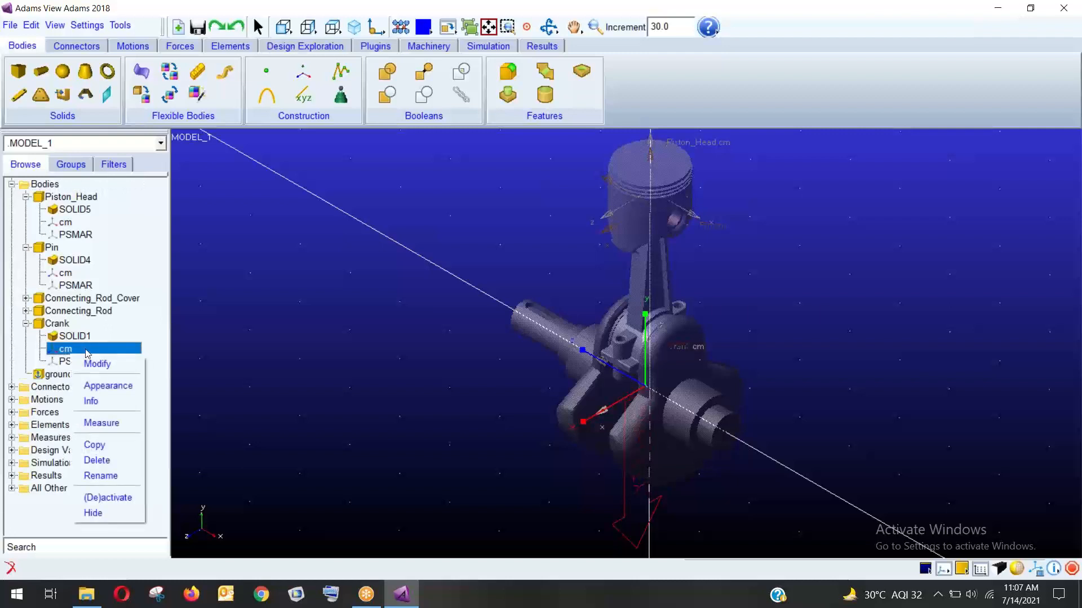
left_click(96, 361)
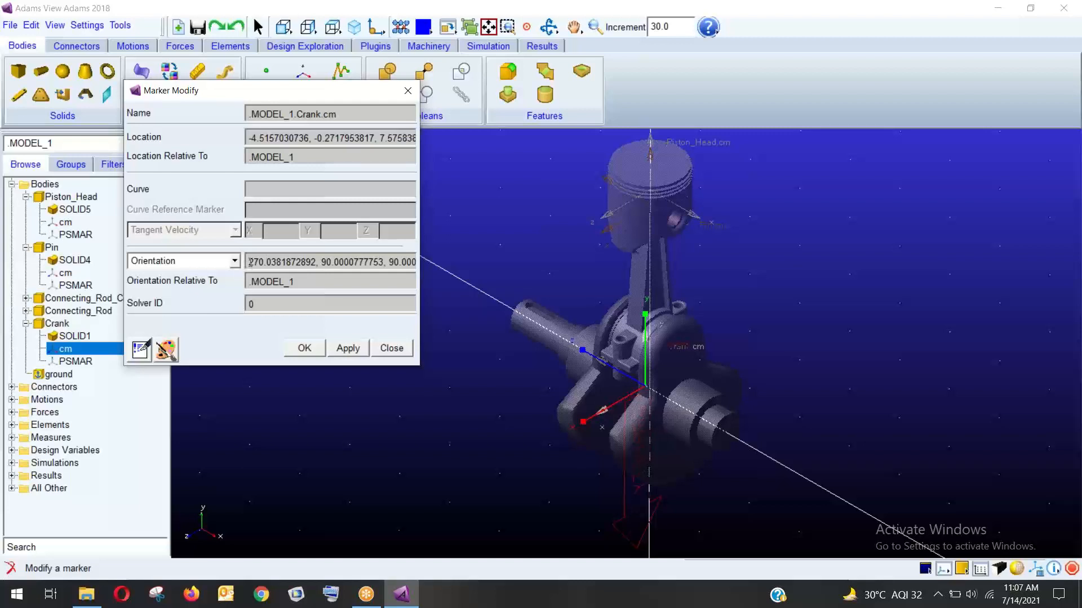
left_click_drag(250, 261, 429, 260)
type("270,90,90")
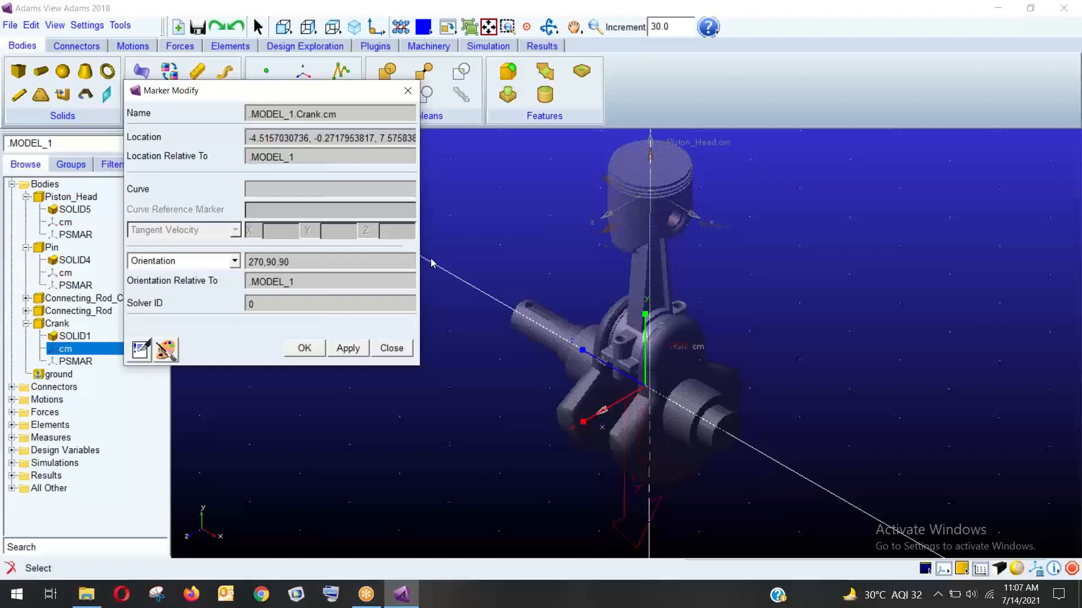
left_click(303, 348)
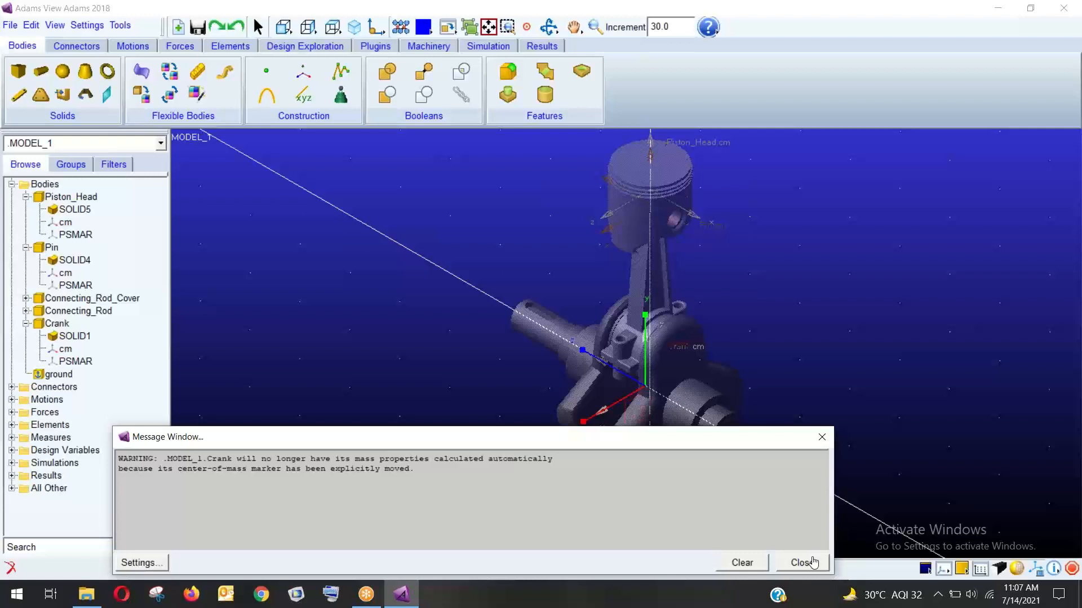
left_click(803, 562)
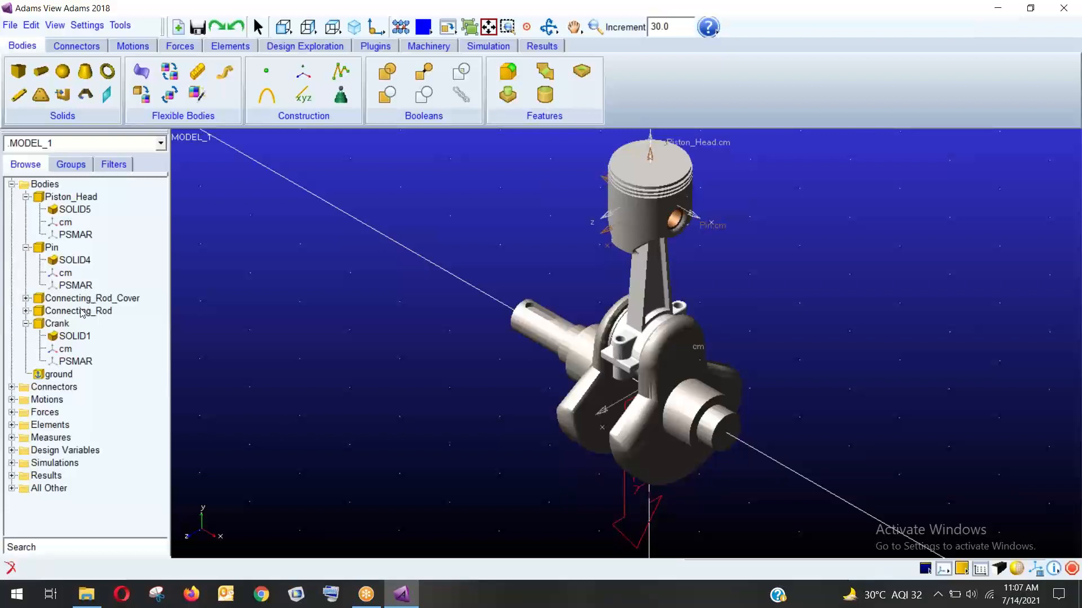
Merge the Connecting_Rod_Cover body into the Connecting_Rod body.
left_click(100, 303)
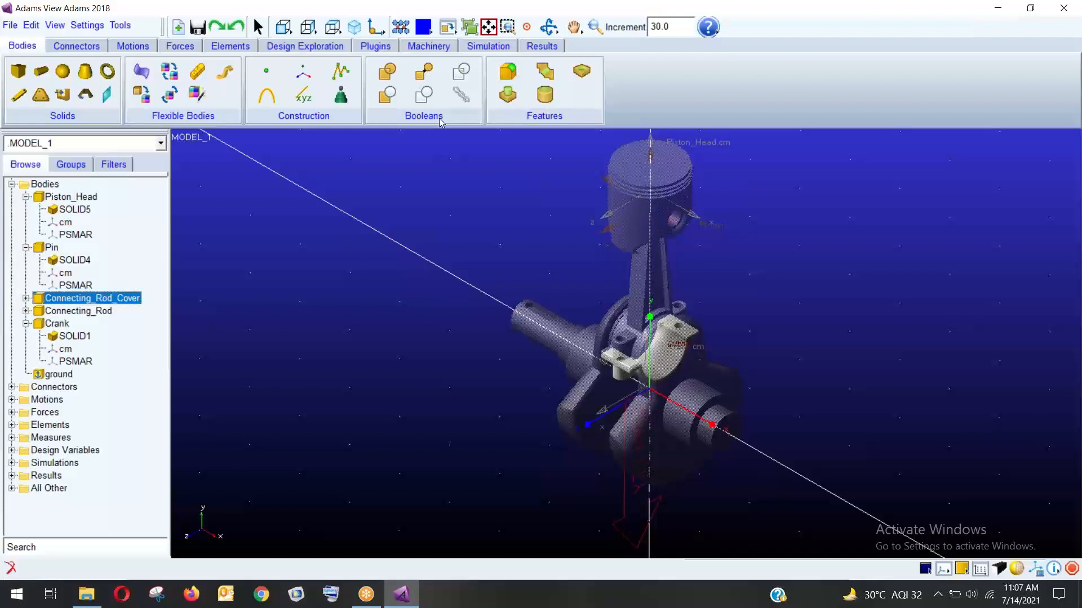
left_click(426, 73)
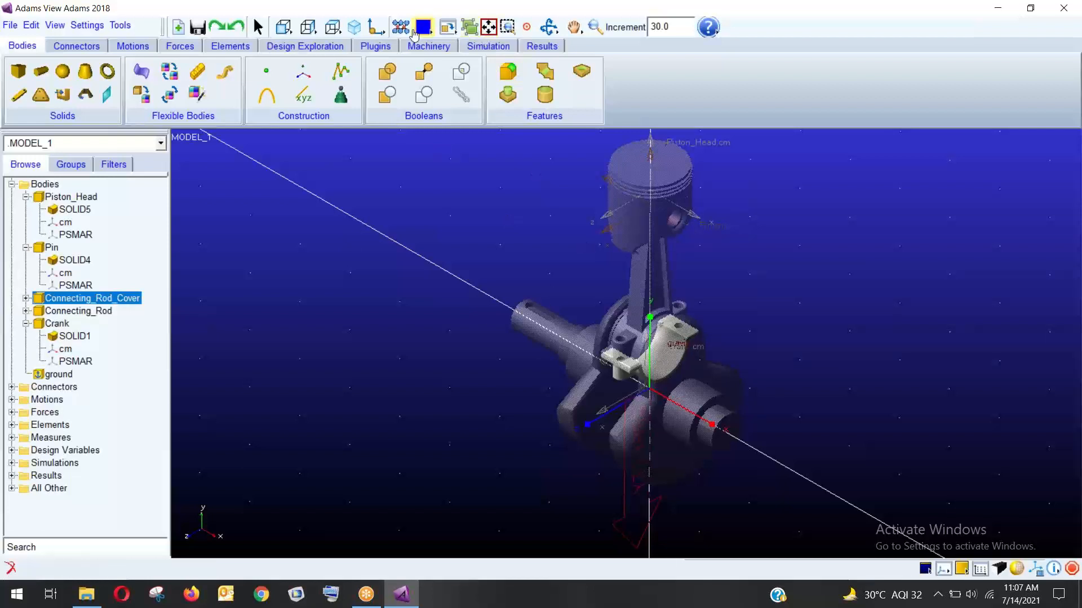
left_click(309, 26)
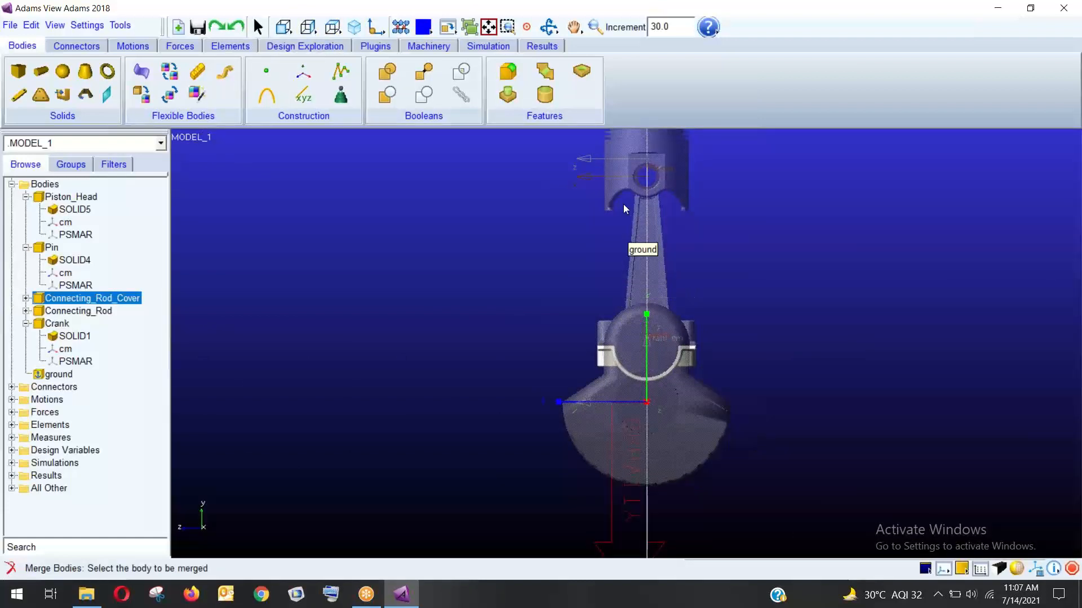
right_click(628, 369)
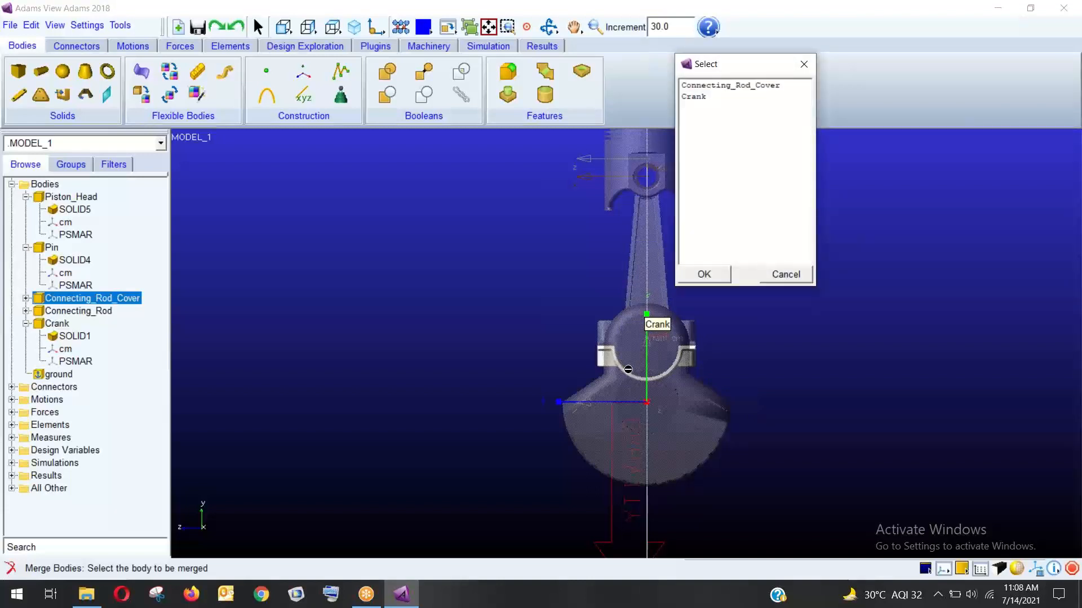
left_click(708, 86)
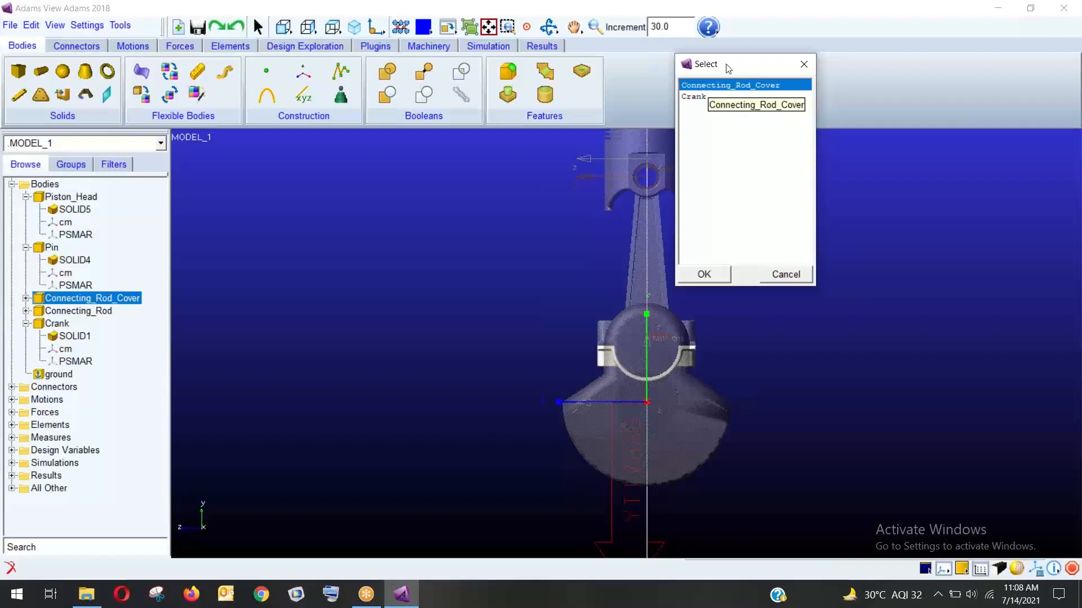
left_click(705, 275)
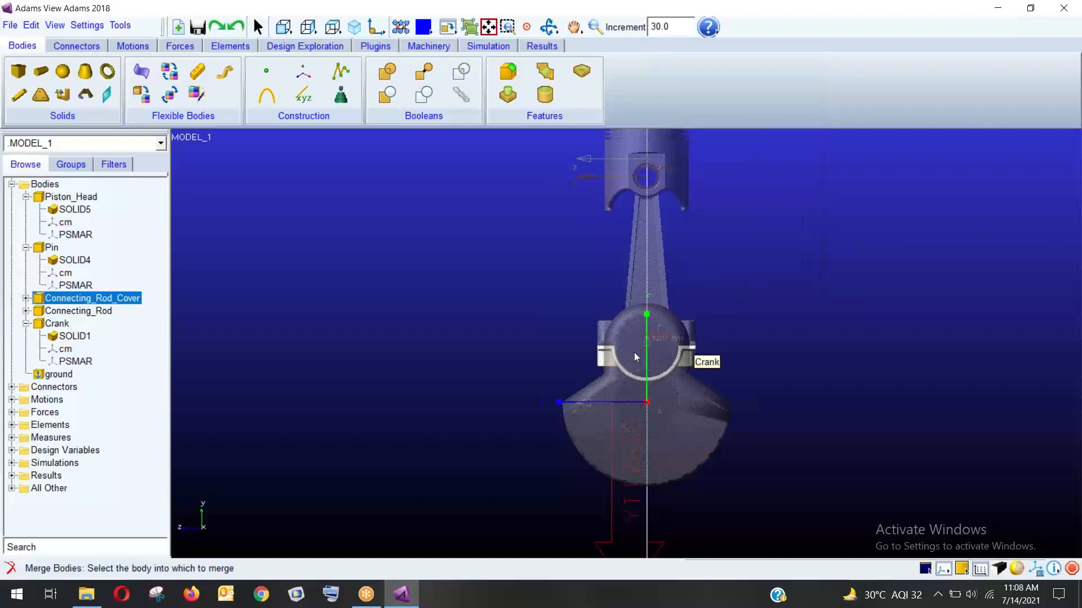
right_click(644, 276)
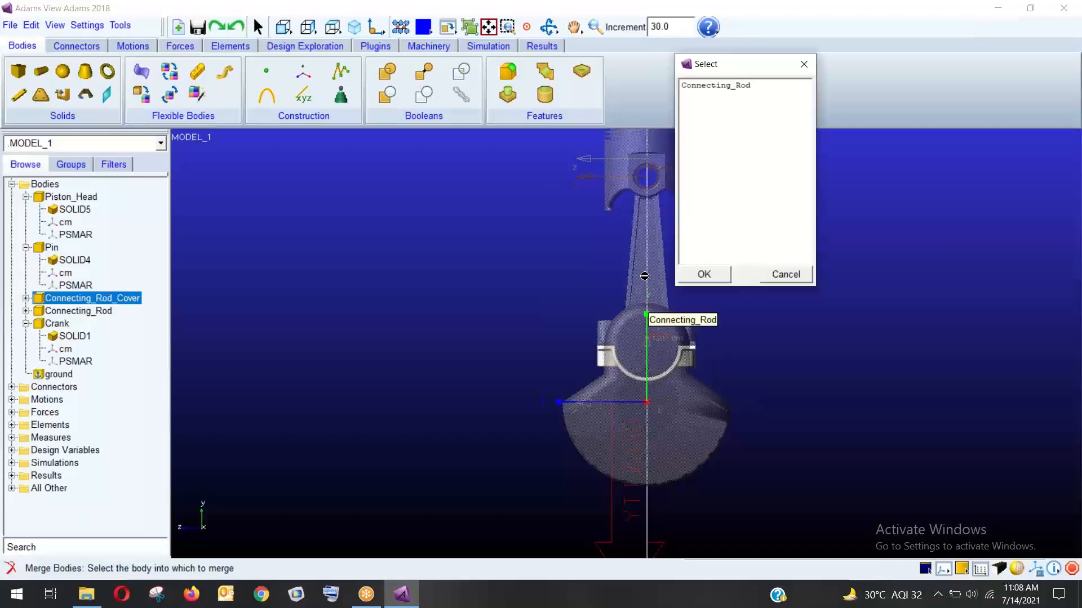
left_click(743, 85)
left_click(705, 274)
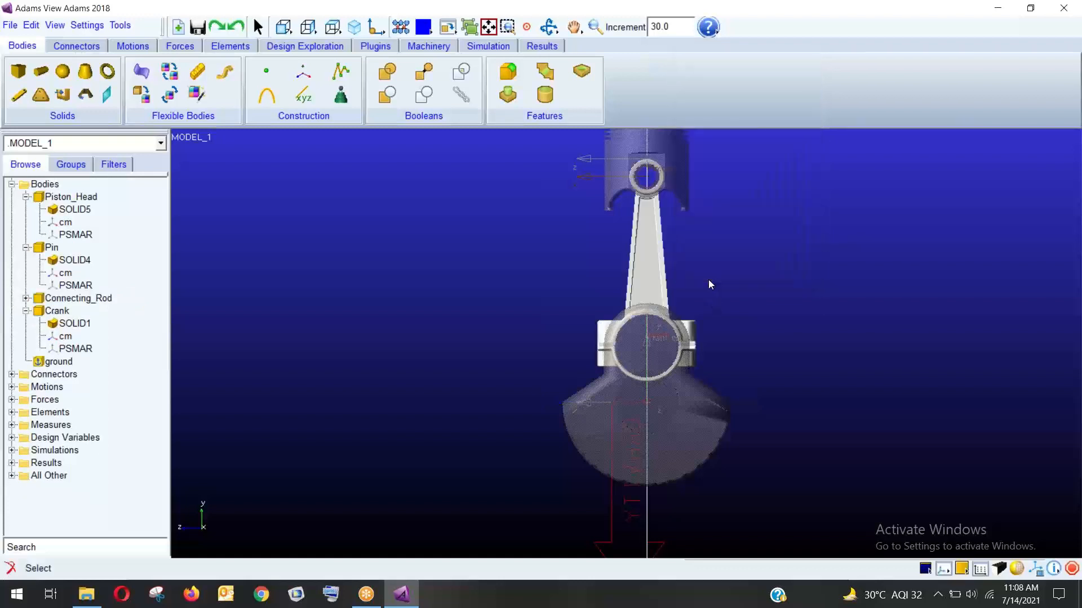
Check the merged solids under Connecting_Rod and define the body's mass by Geometry and Material Type.
left_click(26, 298)
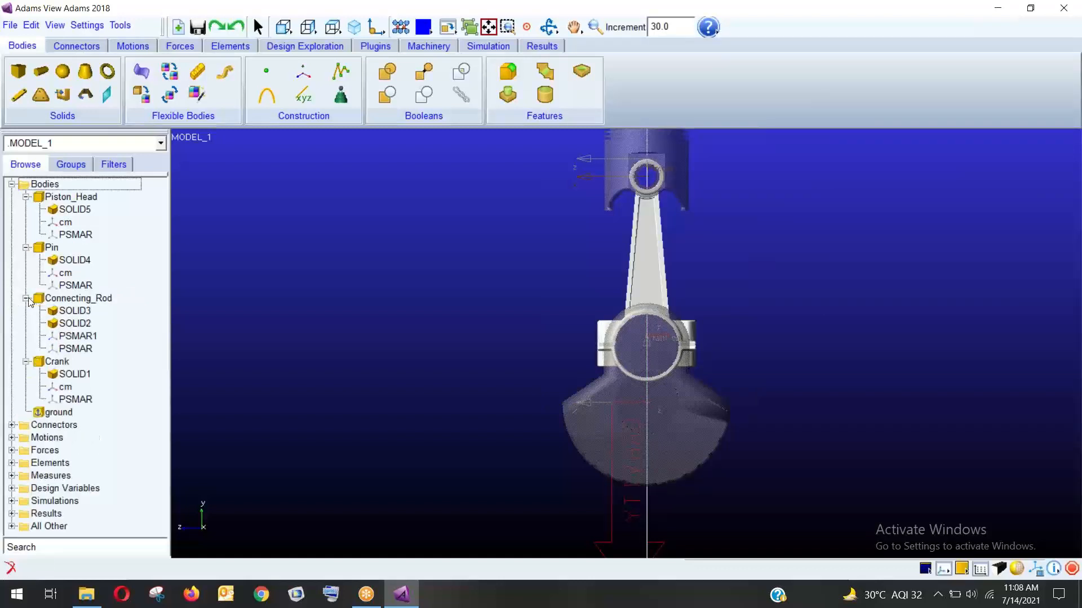
left_click(68, 313)
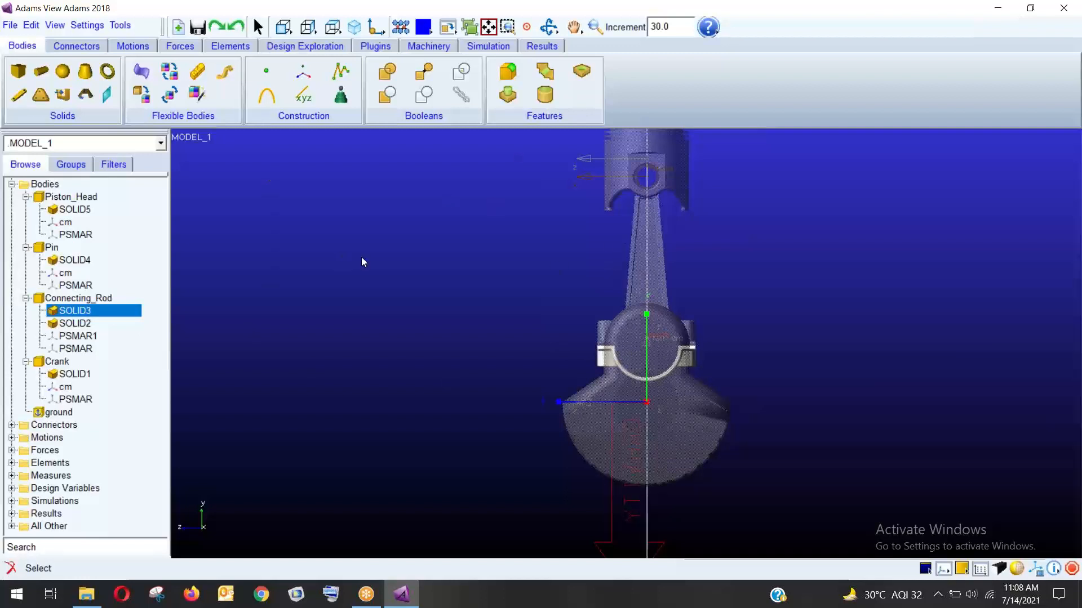
right_click(100, 298)
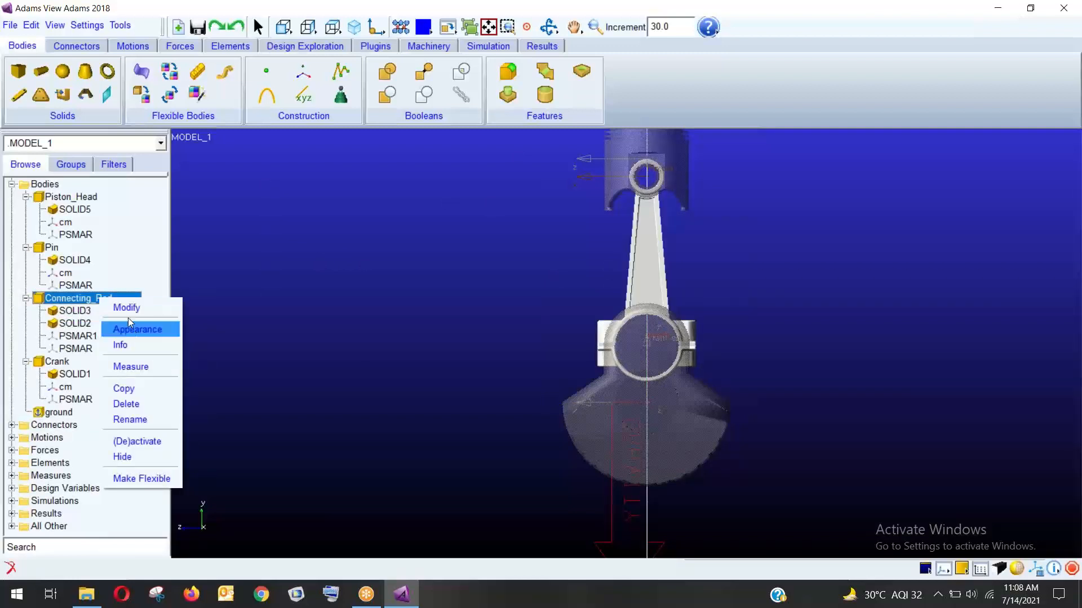
left_click(122, 307)
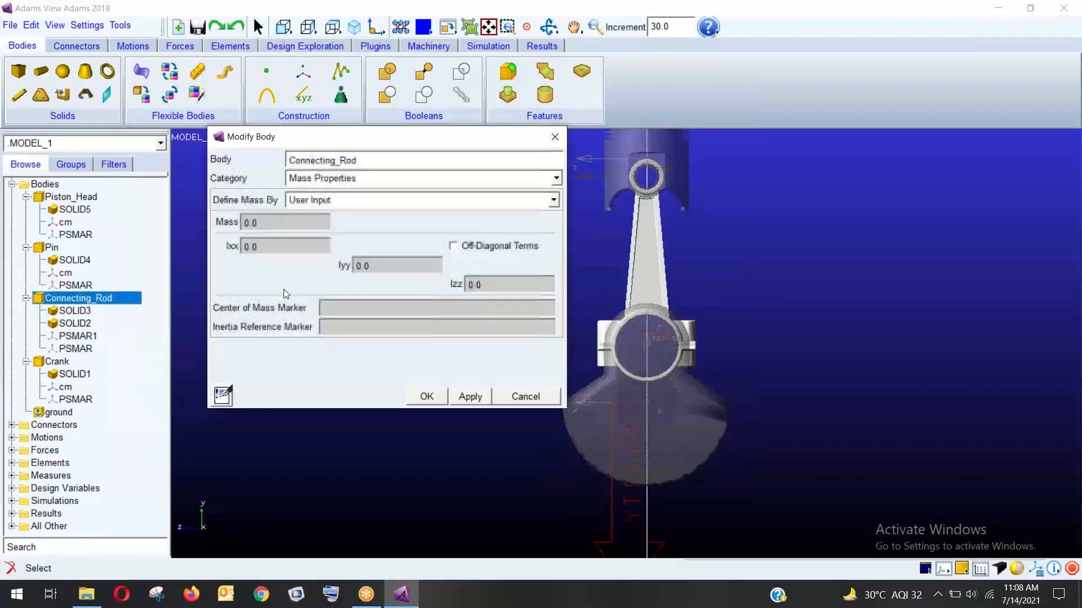
left_click(341, 201)
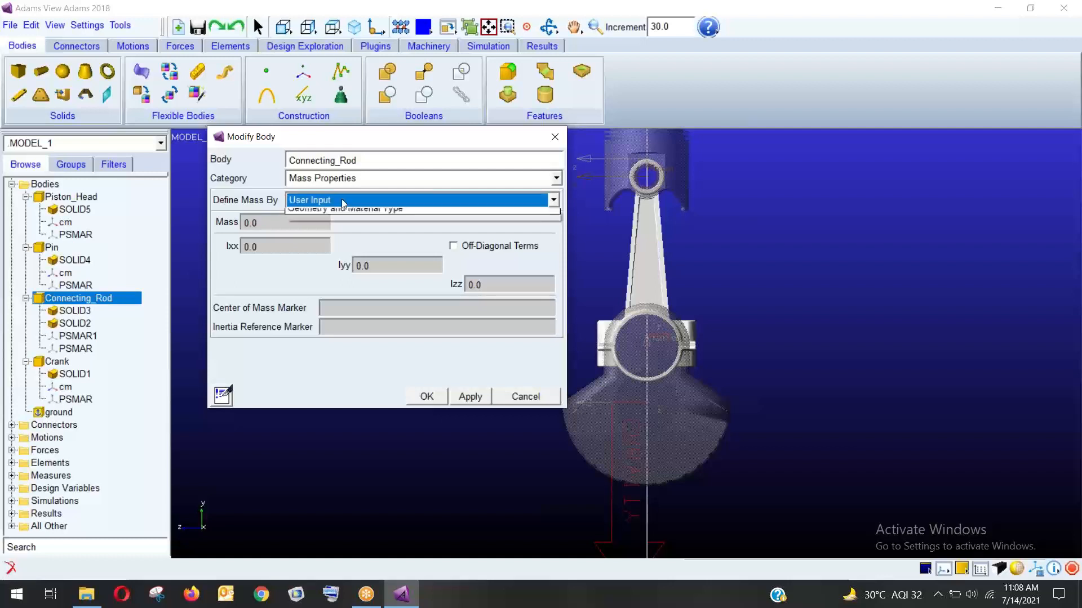
left_click(344, 241)
Assign steel from the suggested materials as the Connecting_Rod's material type and apply the body changes.
right_click(365, 231)
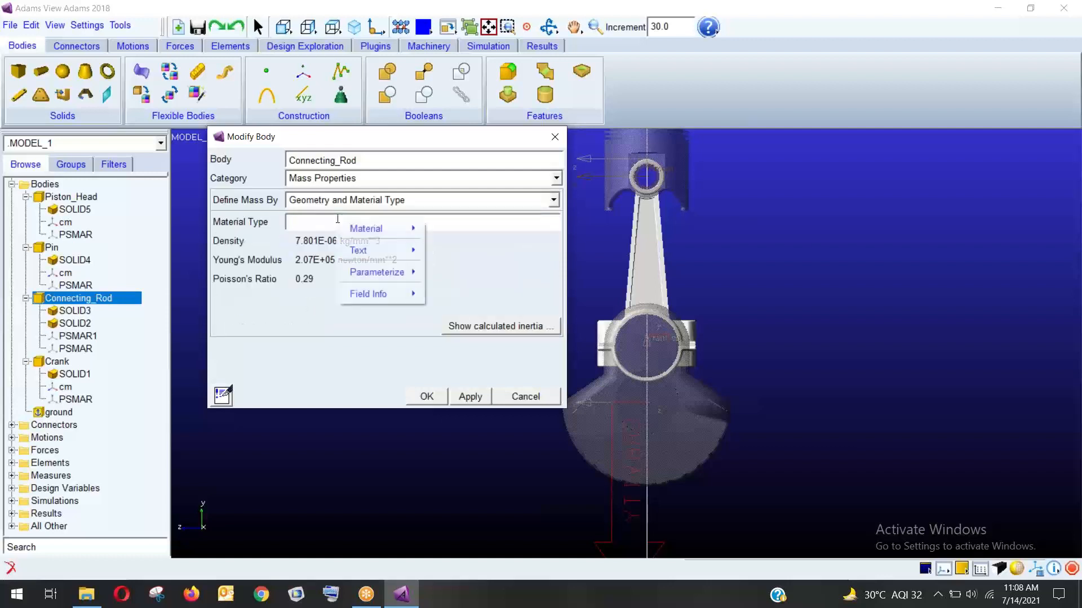
mouse_move(371, 229)
mouse_move(453, 262)
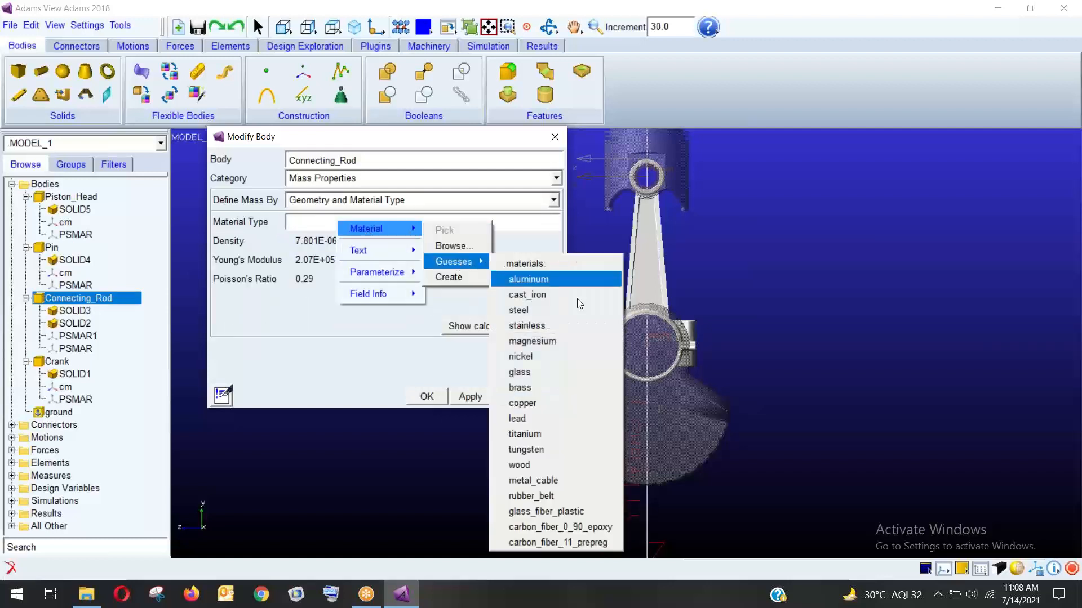
left_click(565, 320)
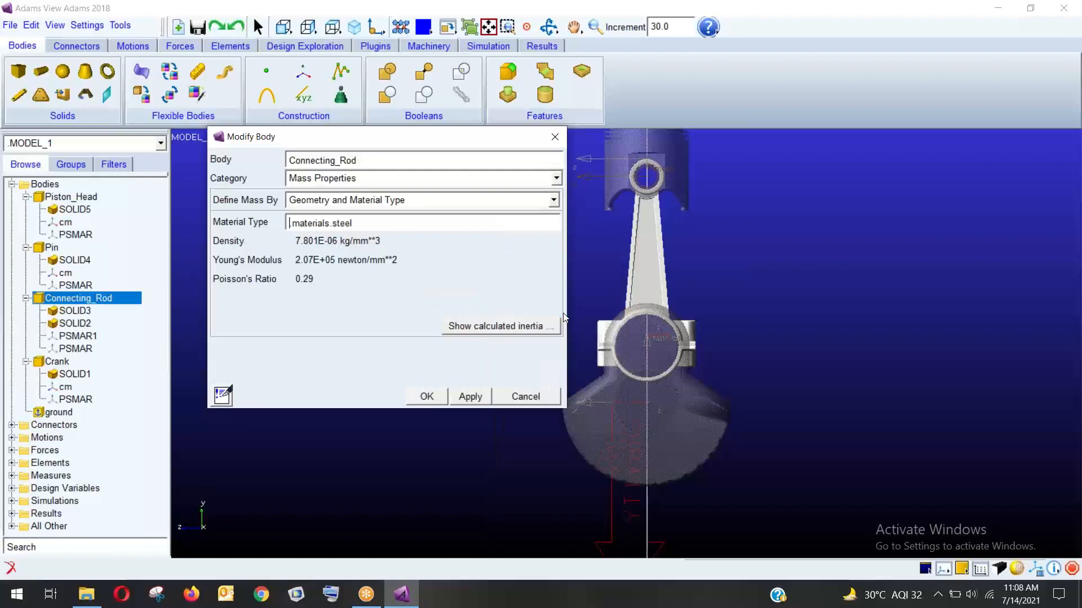
left_click(468, 396)
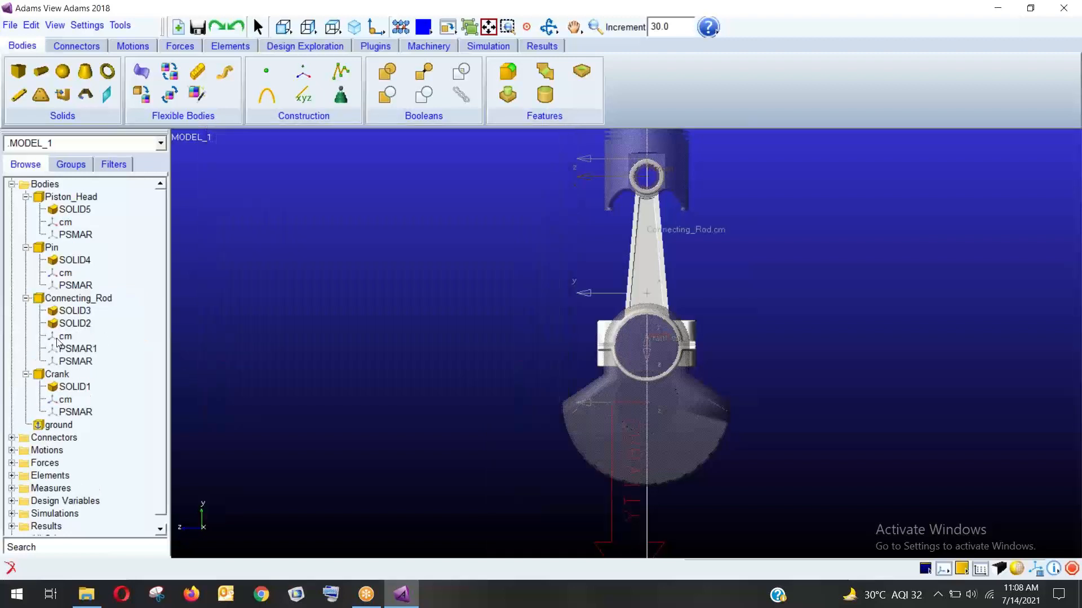
Set the orientation of the Connecting_Rod's cm marker to 360,90,90 relative to MODEL_1 and dismiss the message.
left_click(58, 340)
double_click(58, 340)
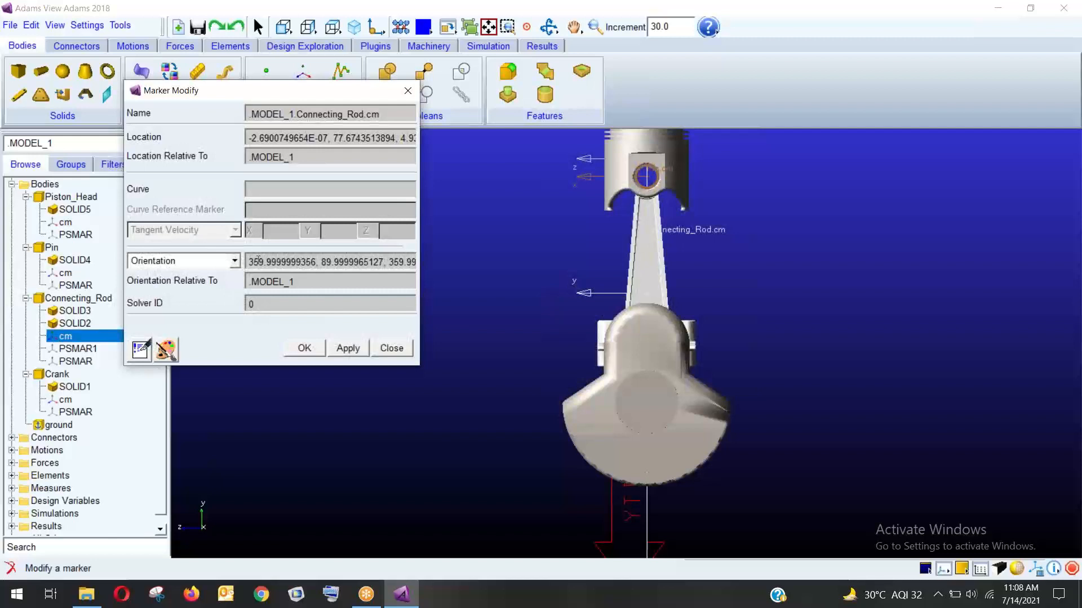
left_click_drag(248, 261, 456, 279)
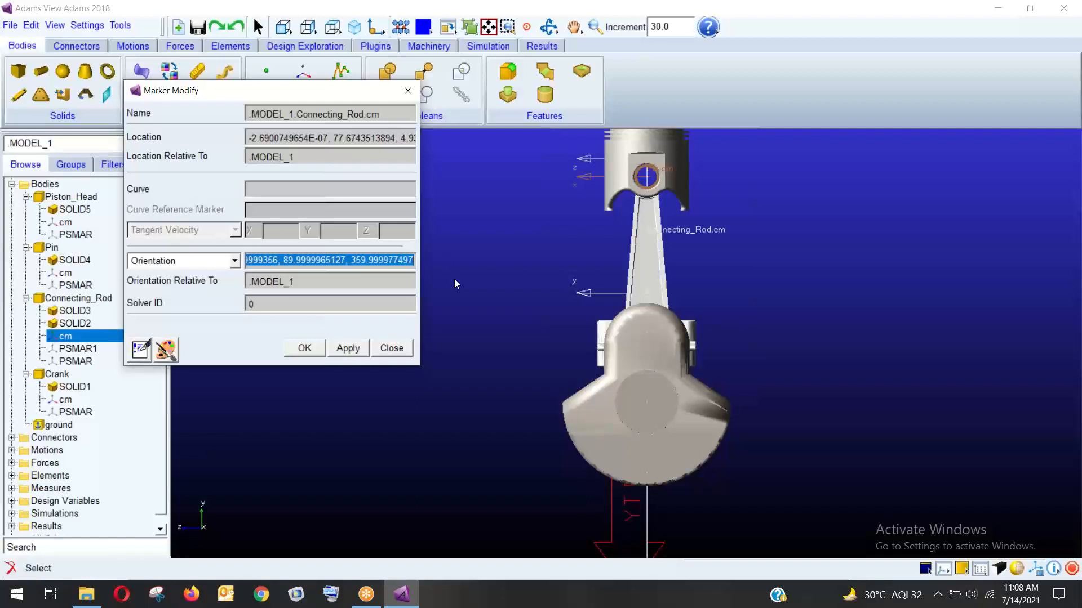
key("BackSpace")
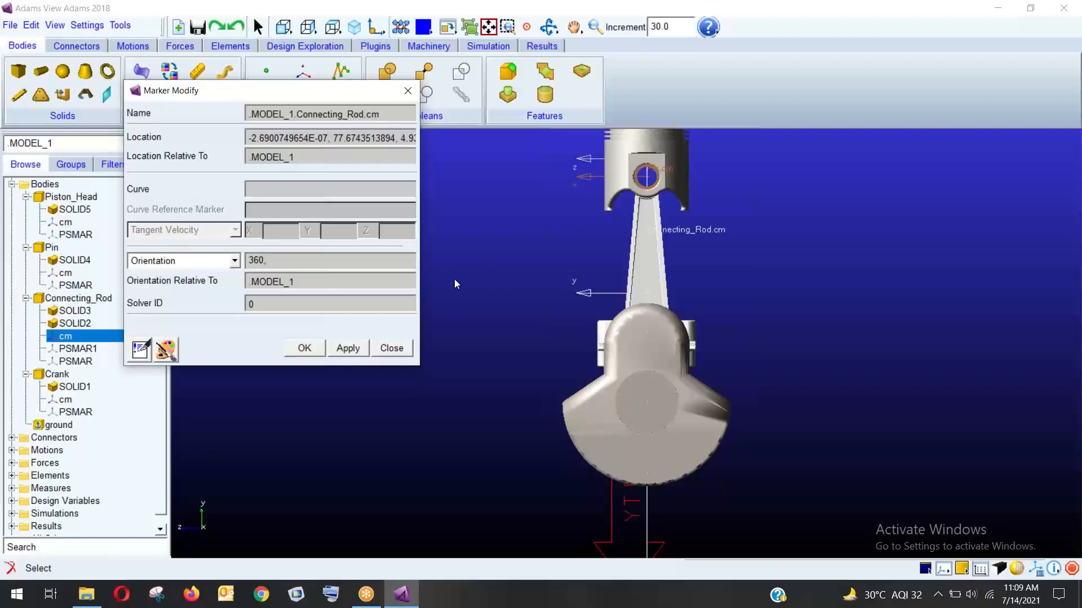
type("360,90,90")
left_click(305, 349)
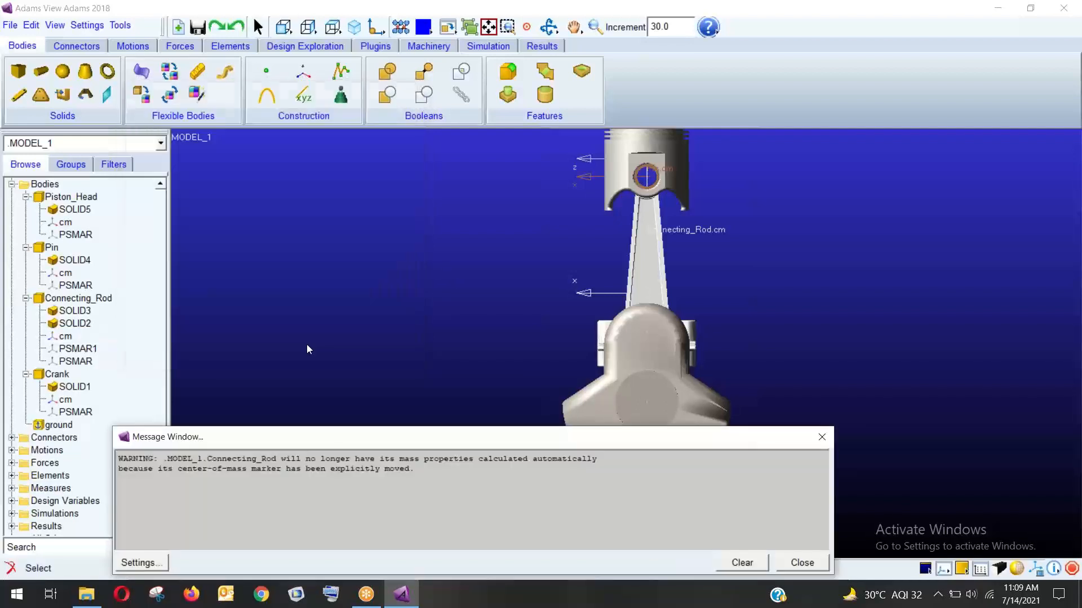
left_click(799, 560)
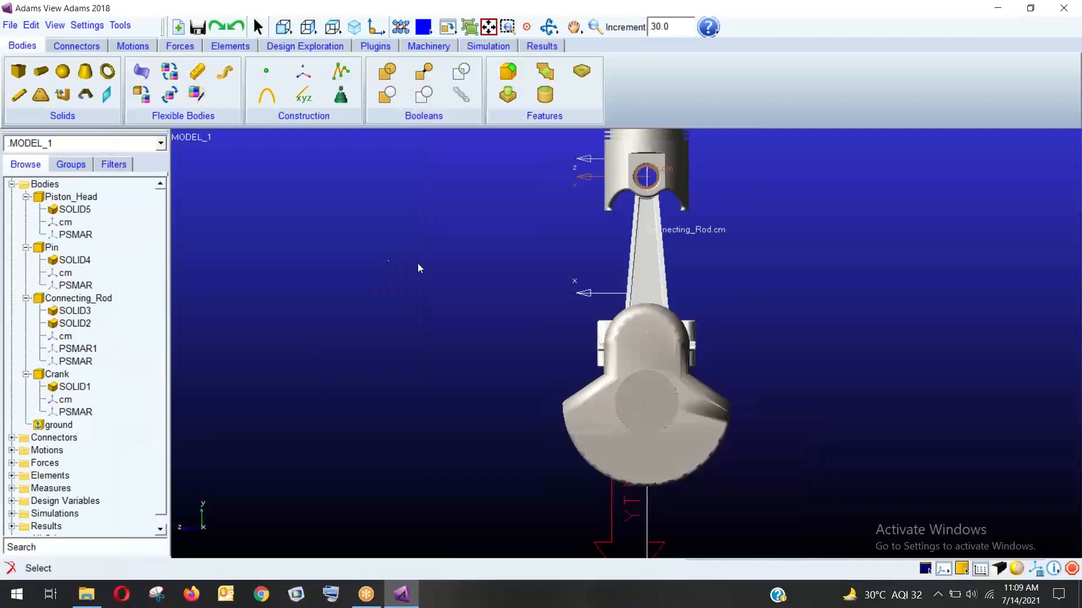
Try hiding the Connecting_Rod body in the isometric view, and undo the change.
left_click(354, 26)
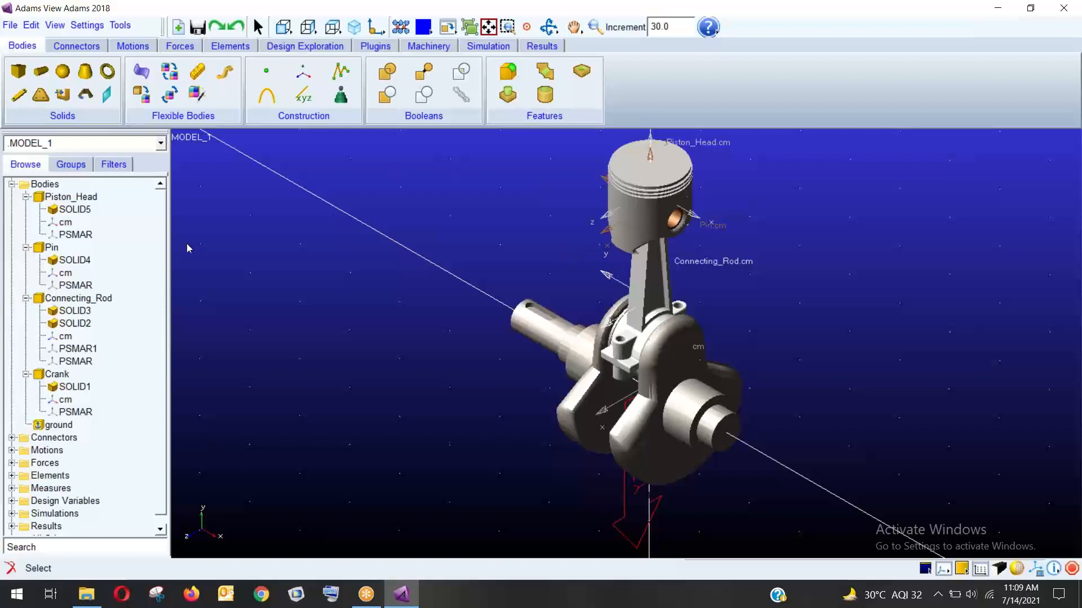
right_click(655, 228)
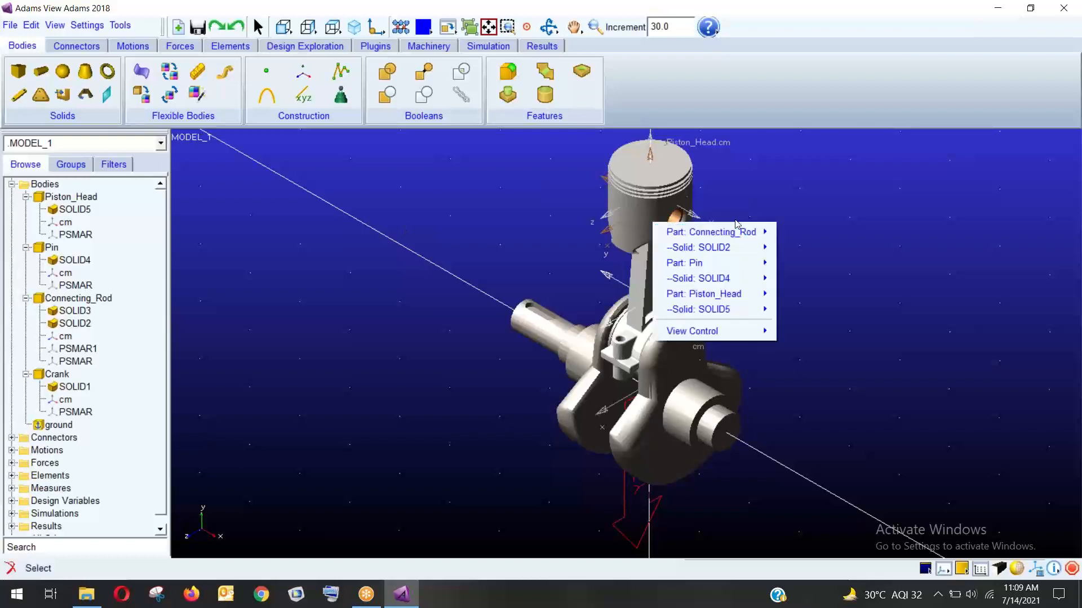
mouse_move(736, 231)
left_click(831, 396)
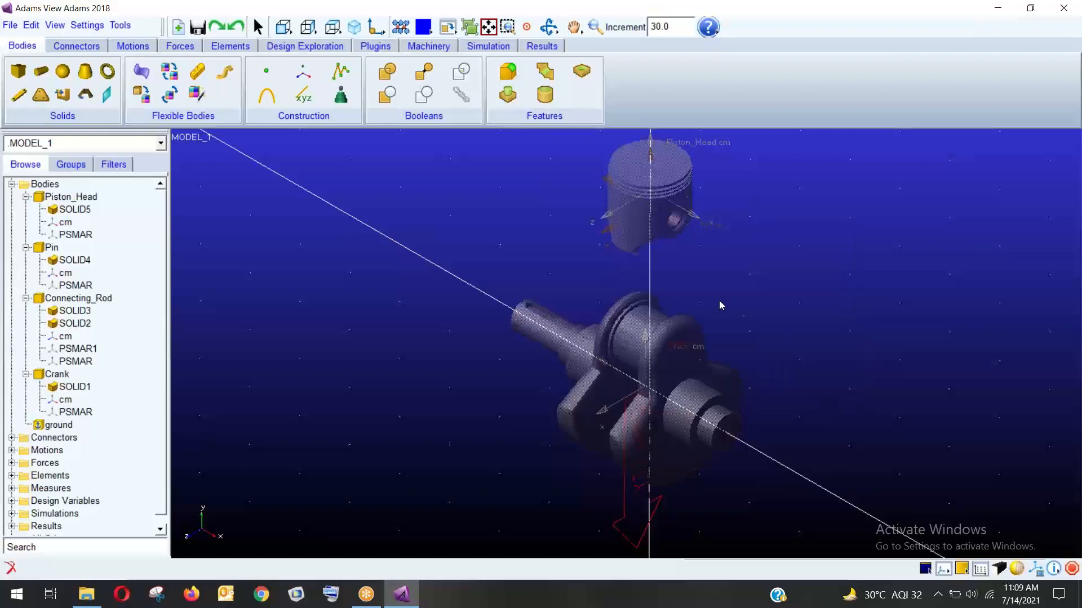
left_click(274, 309)
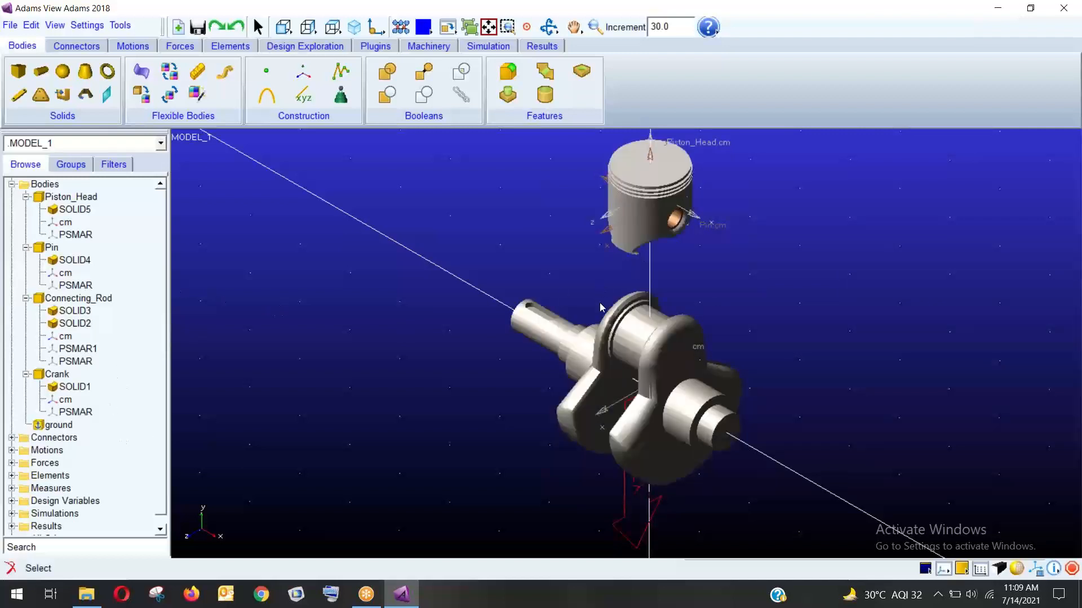
key("ctrl+z")
key("ctrl+z")
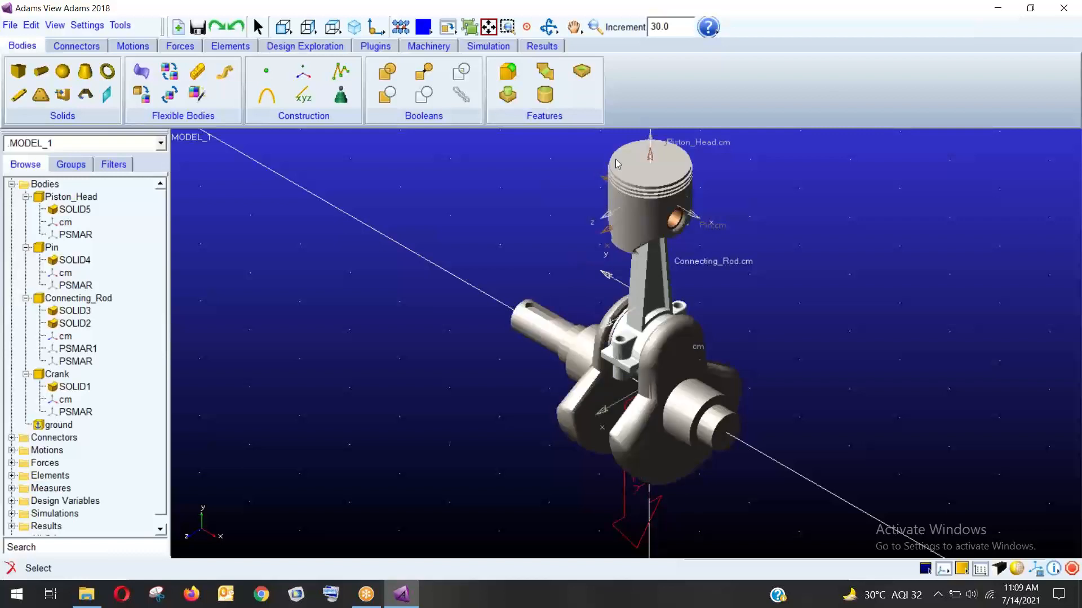
Collapse the Piston_Head, Pin, Connecting_Rod and Crank entries in the model tree.
left_click(26, 196)
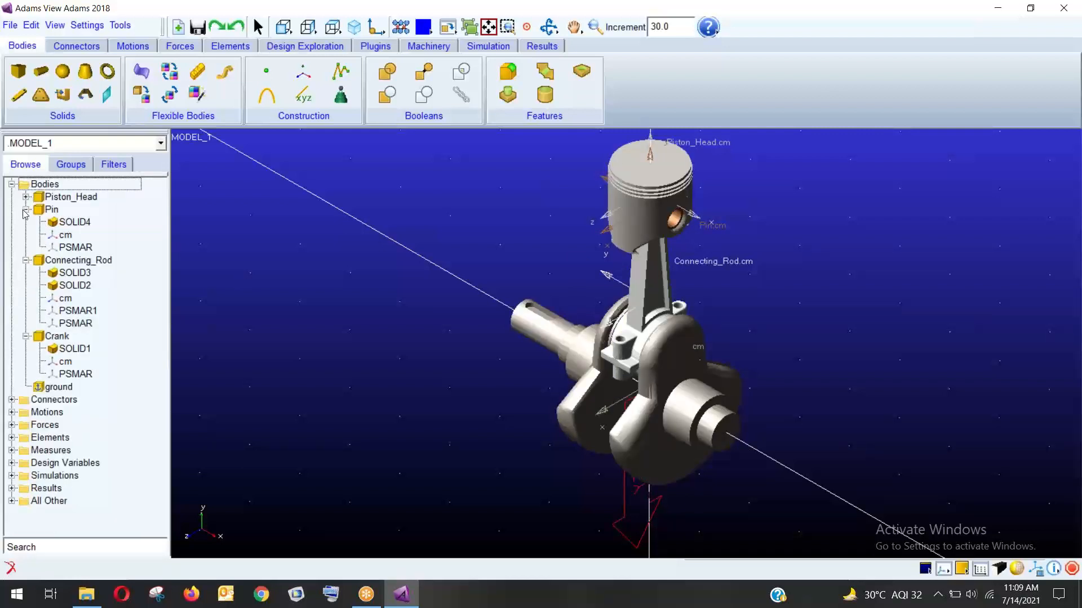
left_click(26, 209)
left_click(26, 222)
left_click(26, 234)
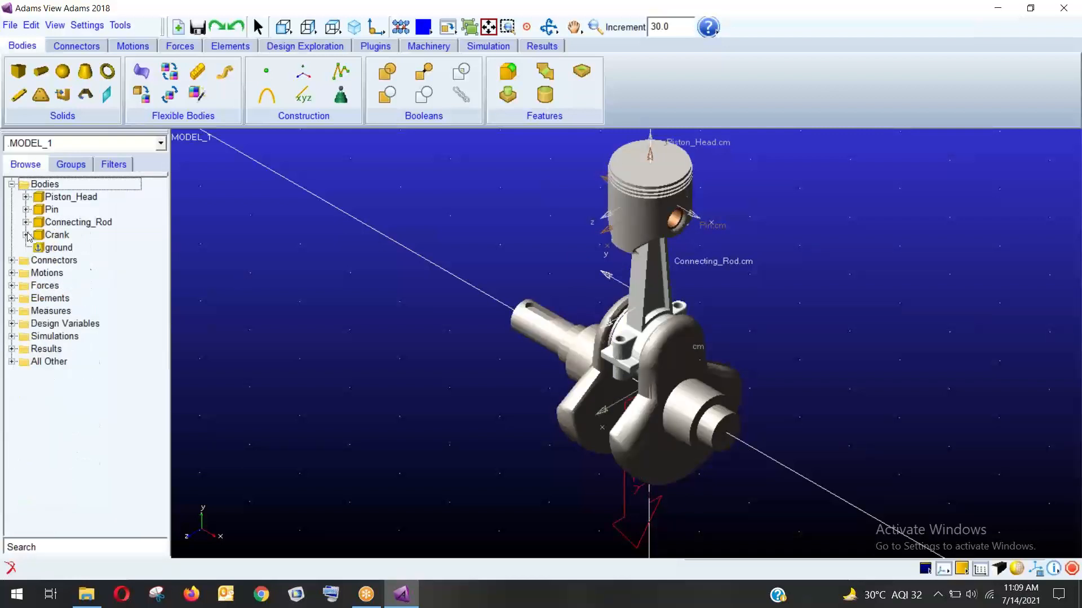
Hide the Piston_Head, Pin and Crank bodies to isolate the Connecting_Rod.
right_click(72, 199)
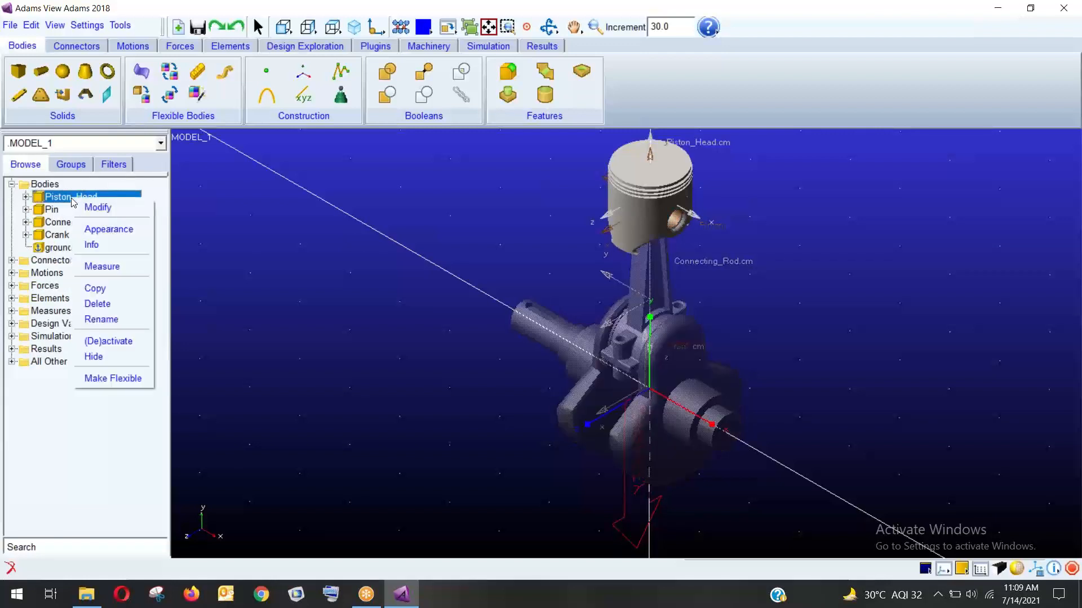
left_click(94, 356)
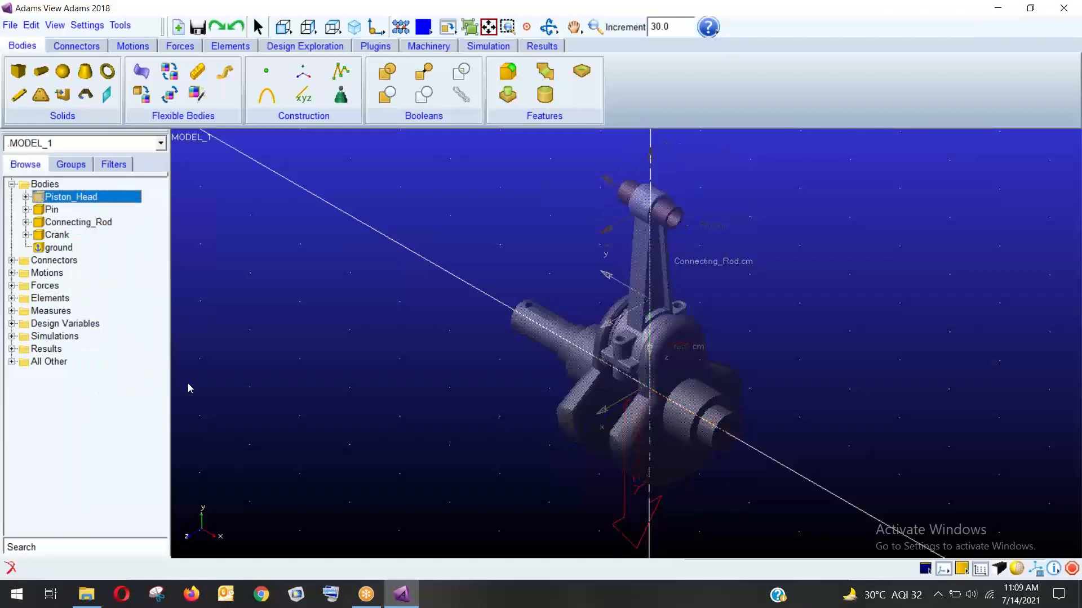
right_click(51, 209)
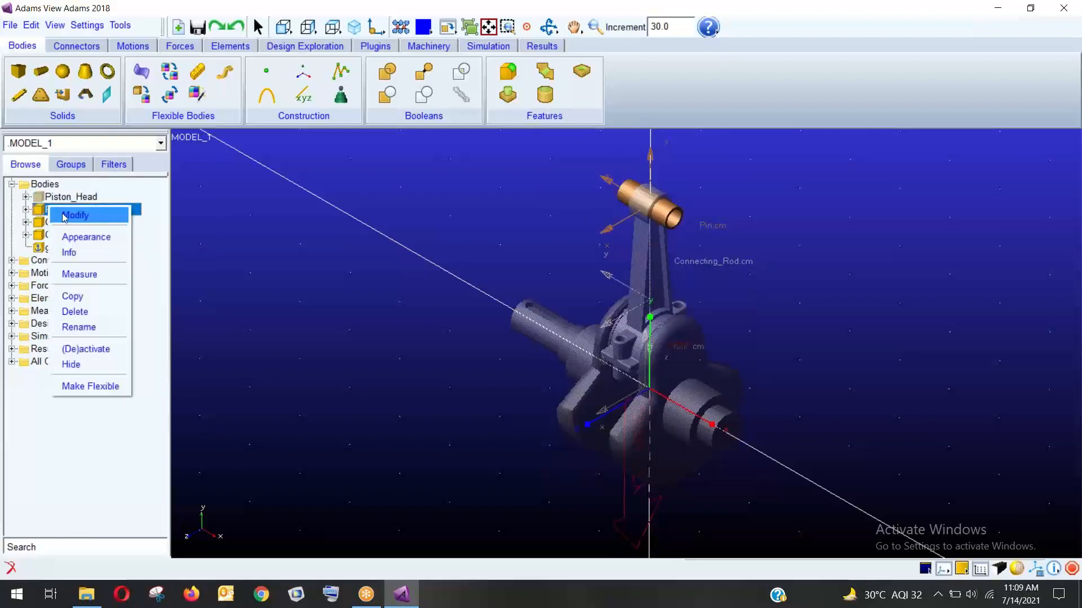
left_click(77, 365)
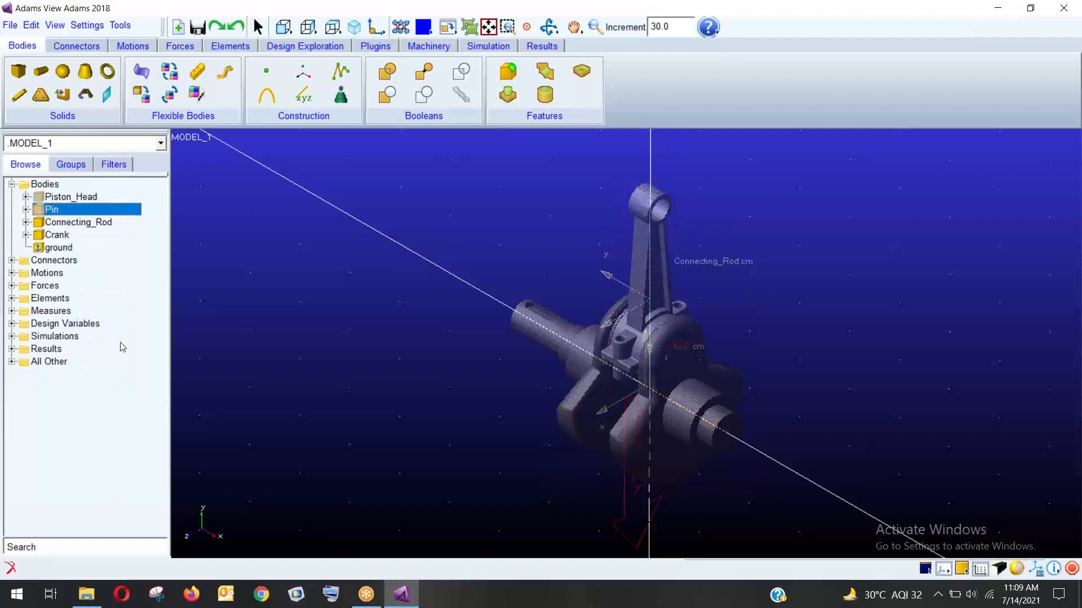
right_click(77, 235)
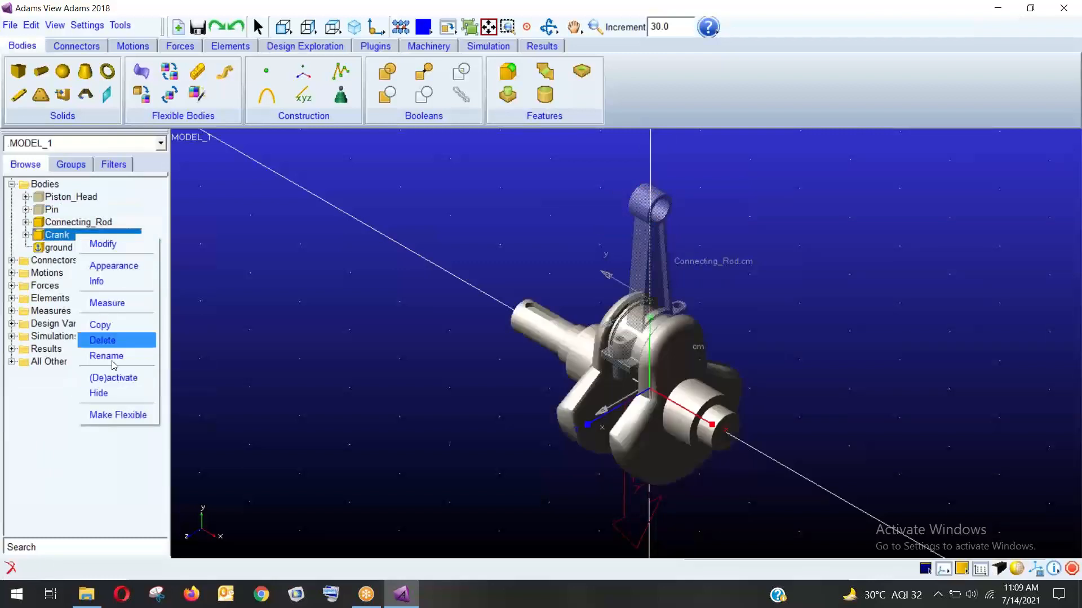
left_click(113, 392)
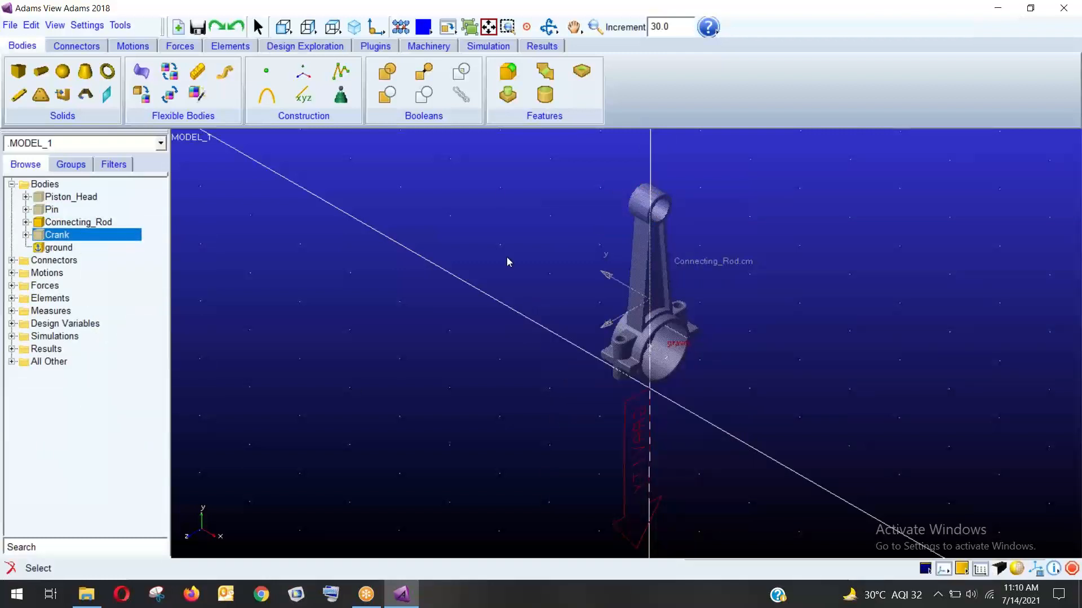
Inspect the Connecting_Rod in side and isometric views and check its mass properties without changing them.
left_click(333, 27)
left_click(308, 26)
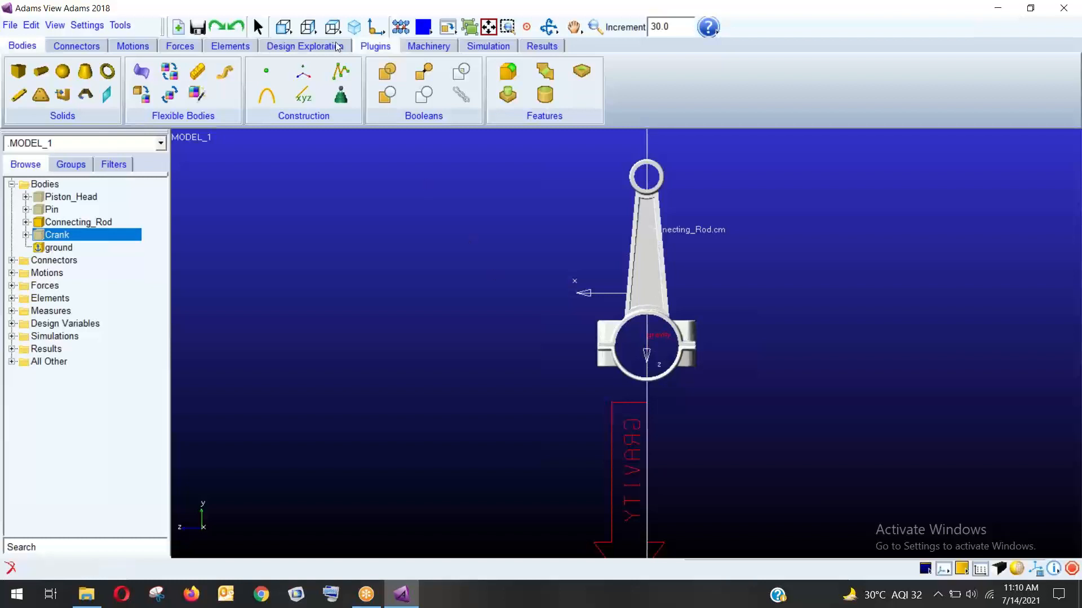
left_click(354, 27)
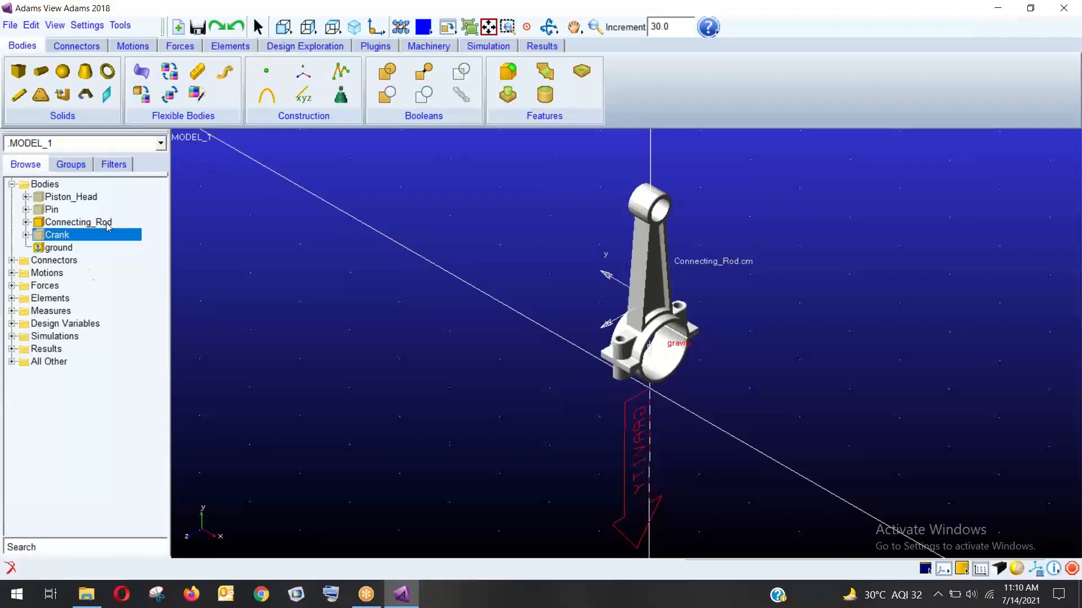
left_click(55, 225)
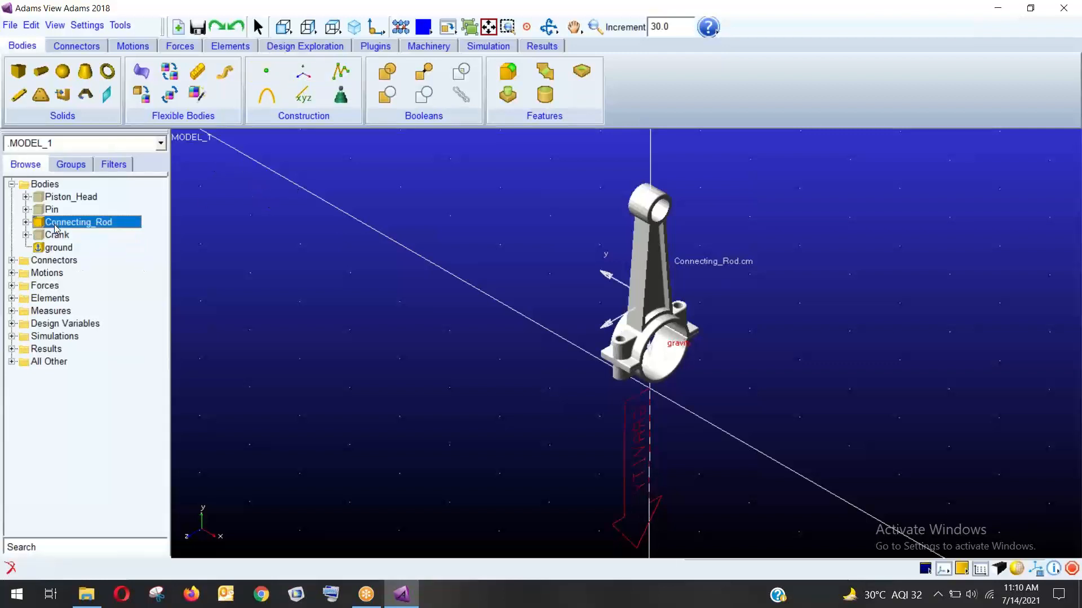
double_click(55, 224)
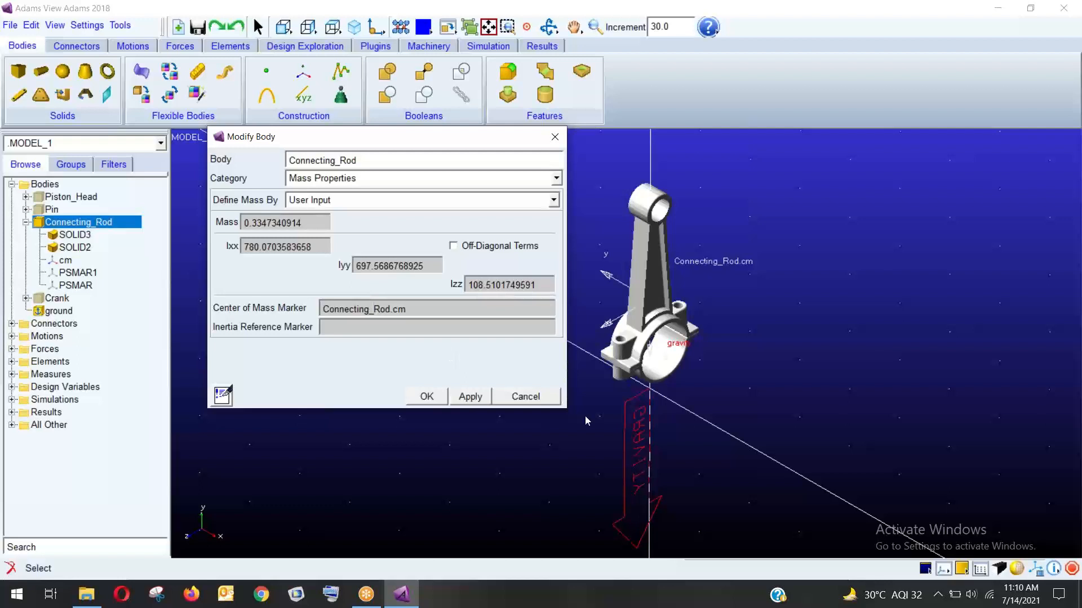
left_click(513, 397)
Set the location of the Connecting_Rod's cm marker to 0, 77.6743513894, 0 relative to MODEL_1.
double_click(64, 260)
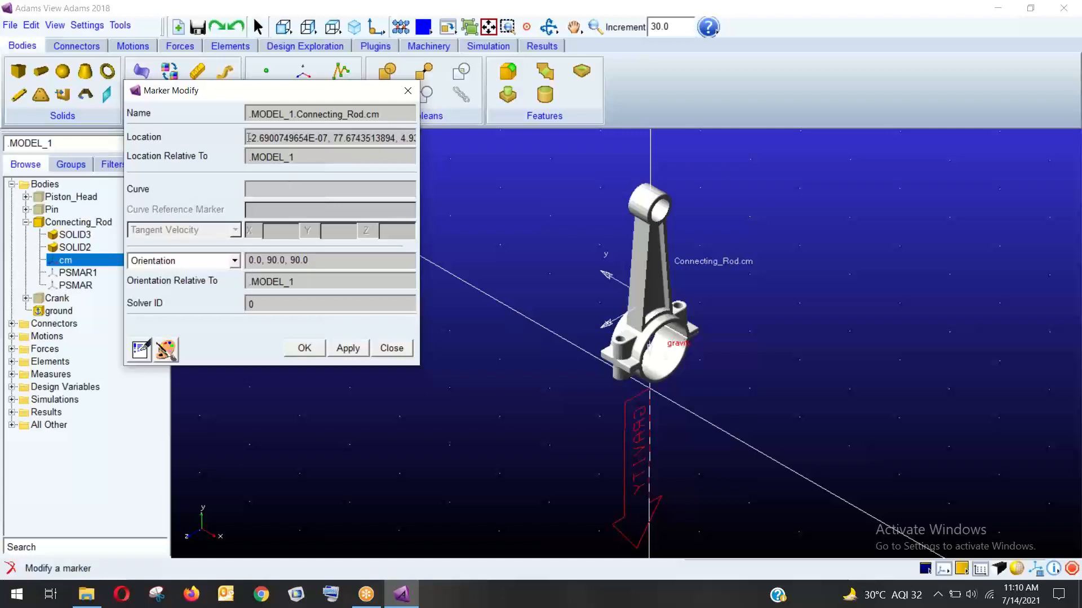
left_click_drag(248, 138, 434, 149)
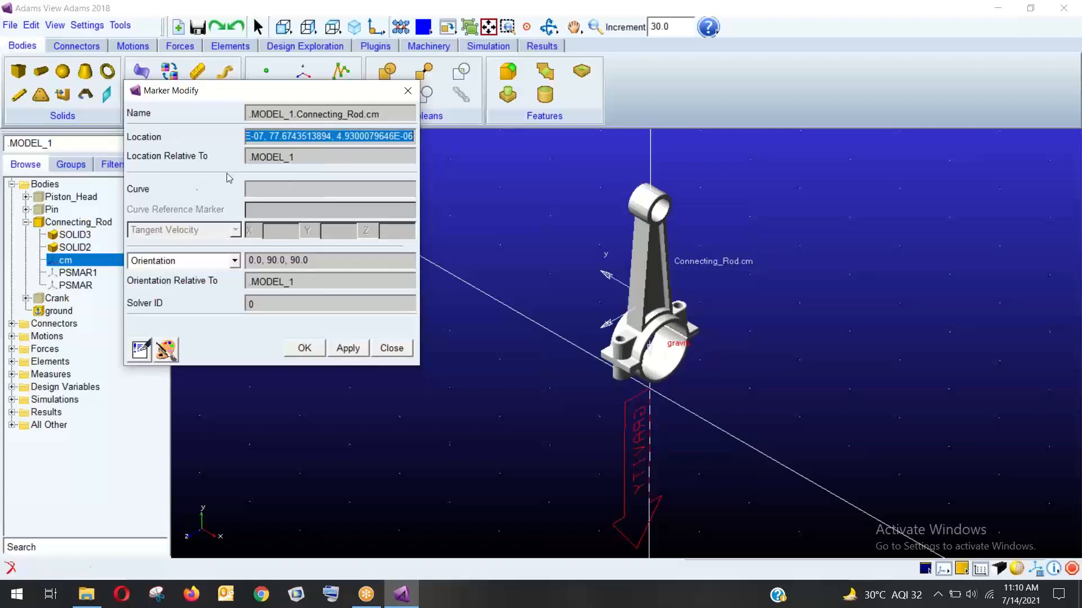
left_click(274, 136)
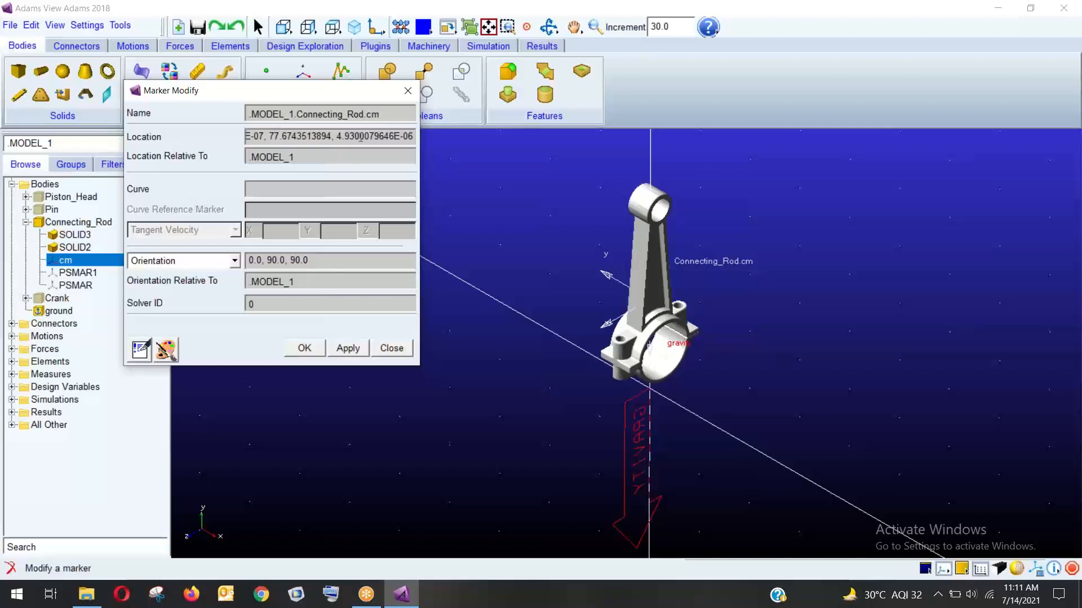
left_click_drag(337, 136, 433, 134)
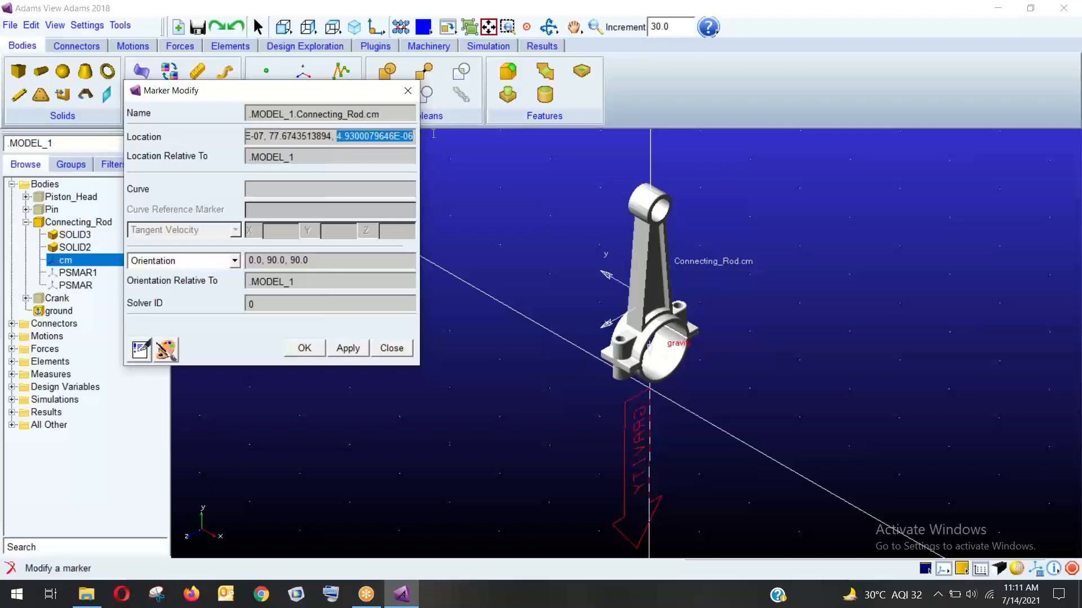
type("0")
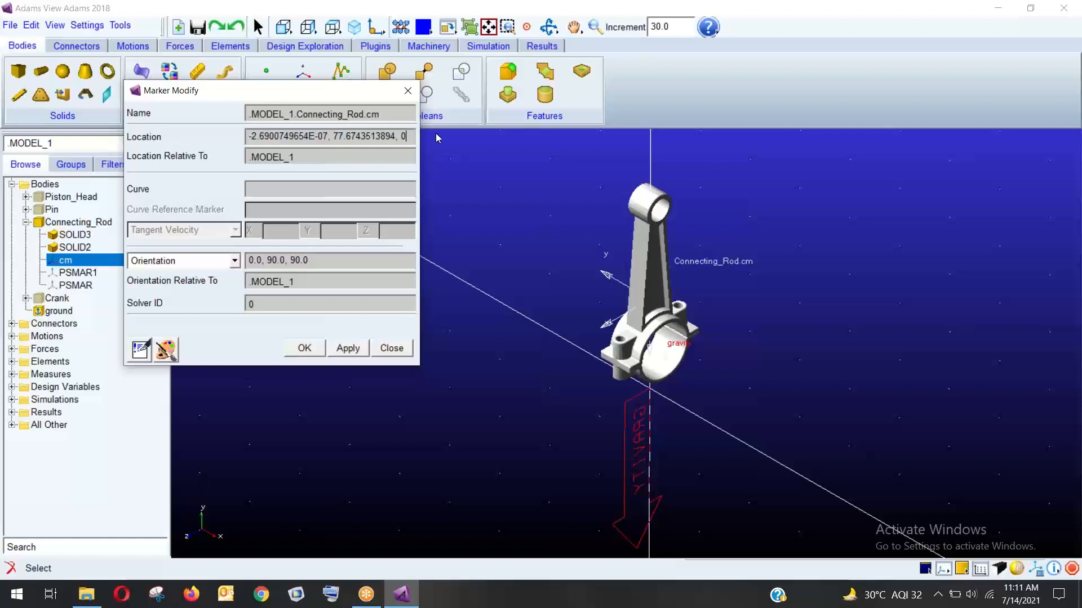
key("Left")
key("Left")
key("Left")
key("Left")
key("Left")
key("Left")
key("Left")
key("Left")
key("Left")
key("Left")
key("Left")
key("Left")
key("Left")
key("Left")
key("BackSpace")
key("BackSpace")
key("BackSpace")
key("BackSpace")
key("BackSpace")
key("BackSpace")
key("BackSpace")
key("BackSpace")
key("BackSpace")
key("BackSpace")
key("BackSpace")
key("BackSpace")
key("BackSpace")
key("BackSpace")
key("BackSpace")
key("BackSpace")
key("BackSpace")
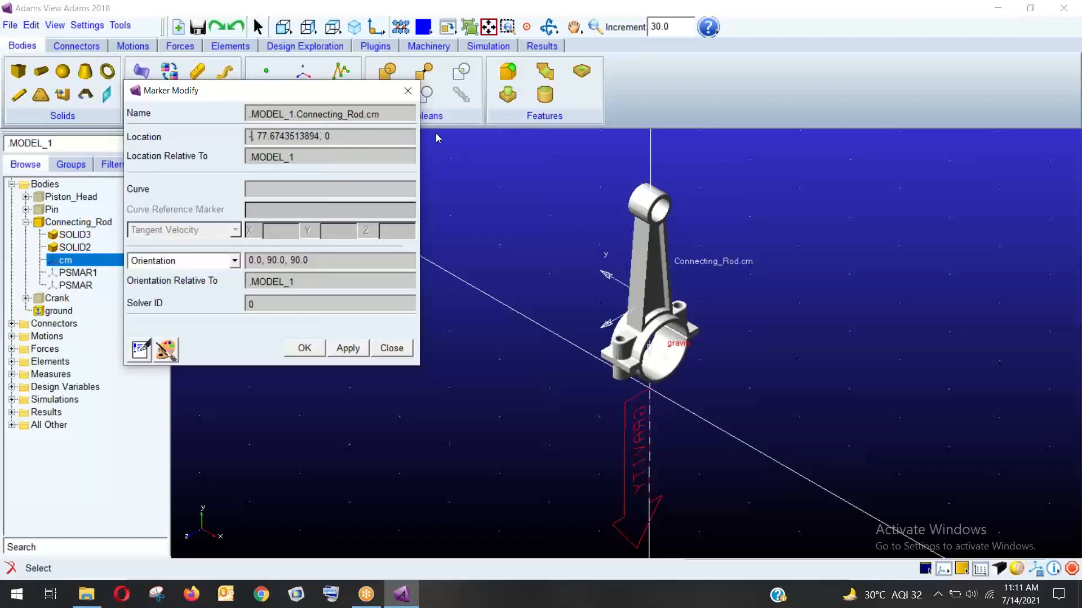
type("0")
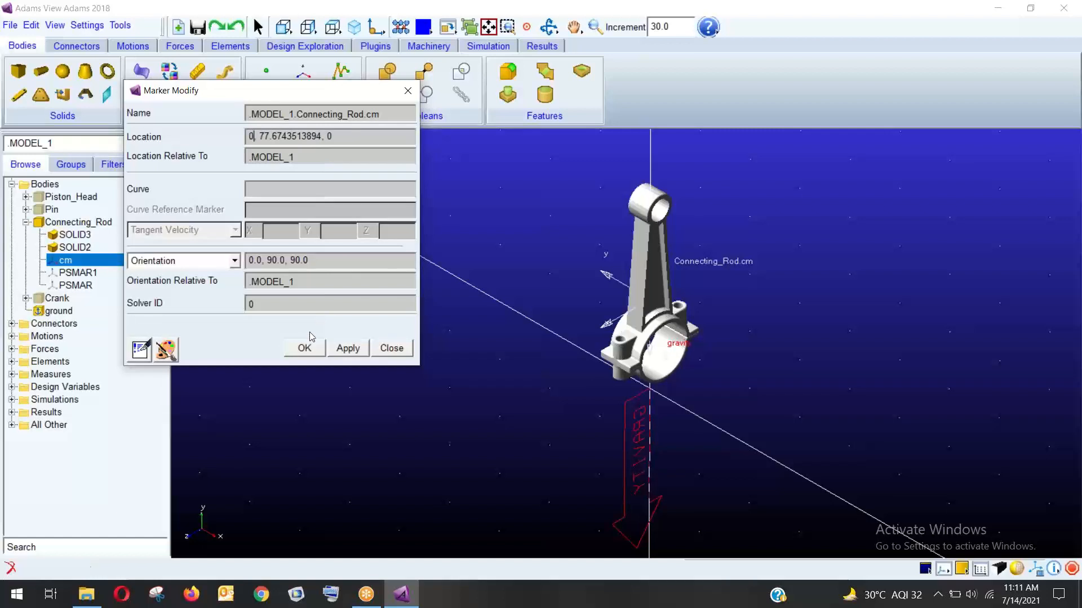
left_click(307, 349)
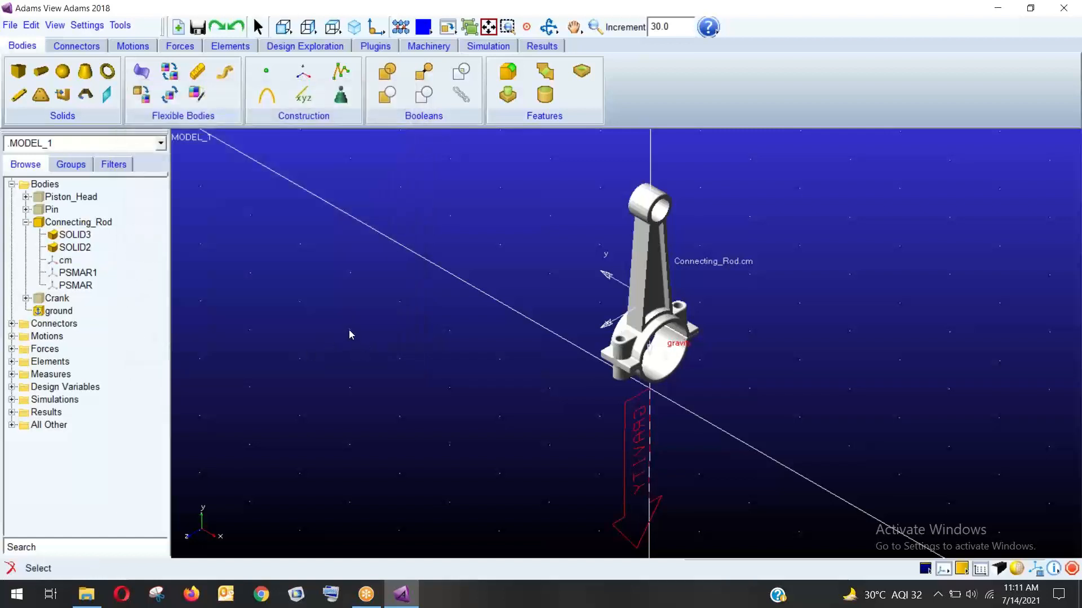
Add a marker with Global XY Plane orientation to the Connecting_Rod part at a vertex on its small-end bore.
left_click(300, 74)
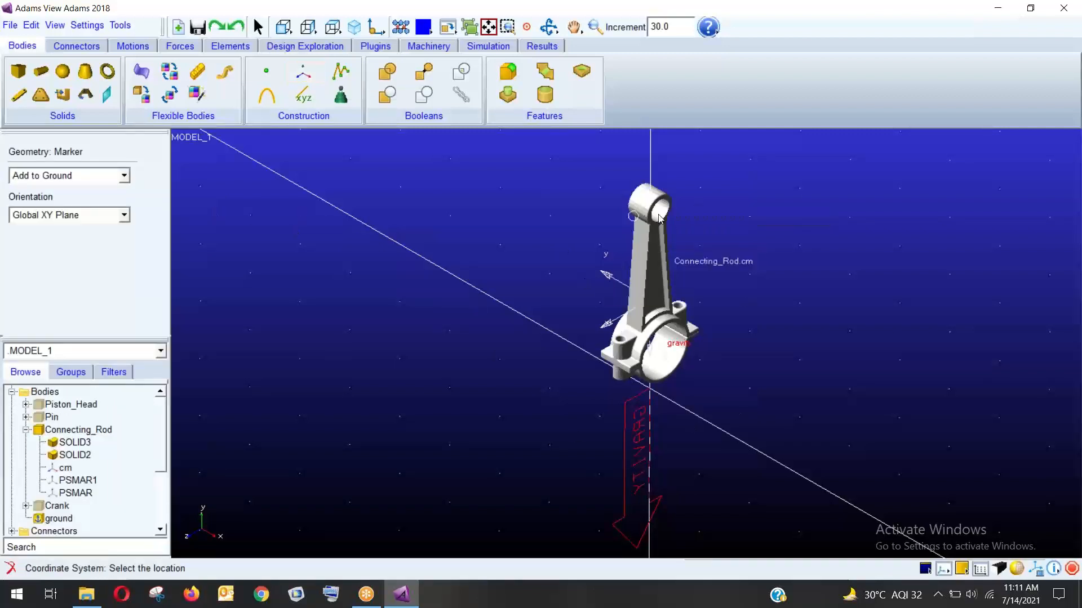
left_click(49, 175)
left_click(45, 205)
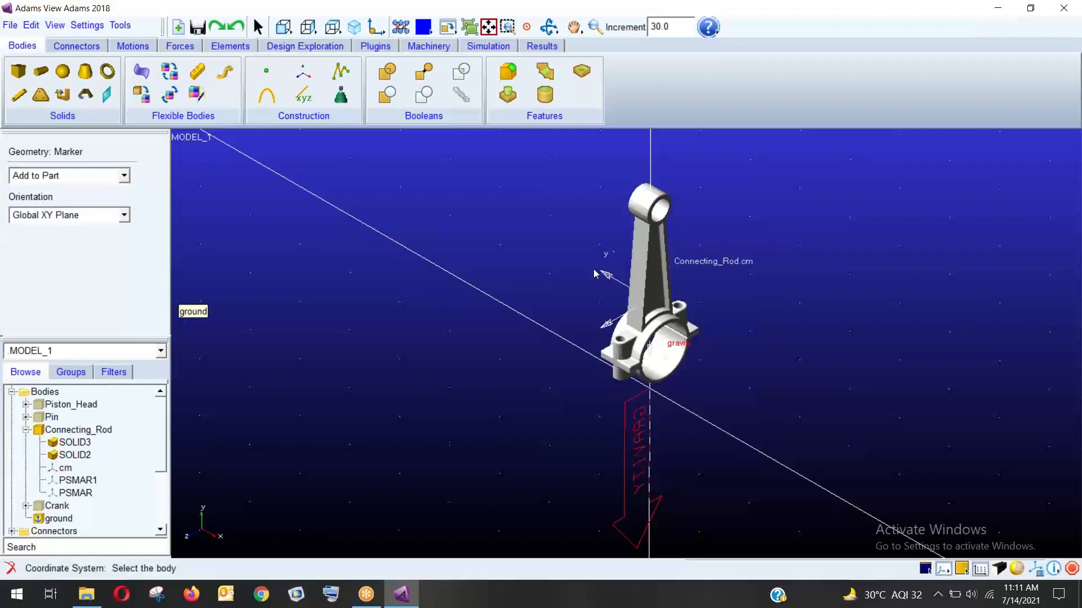
left_click(658, 213)
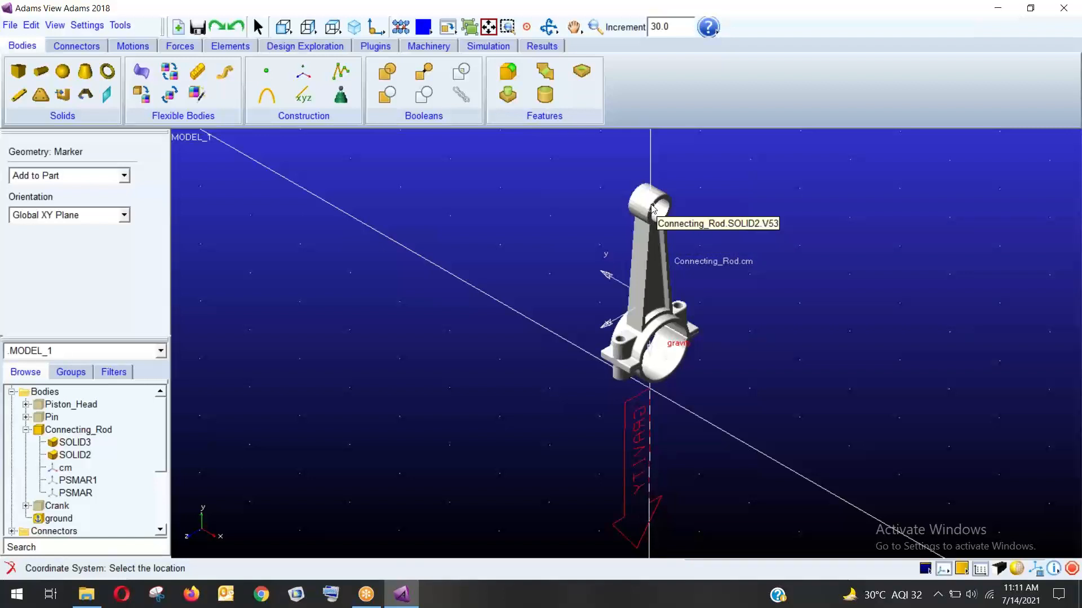
left_click(652, 208)
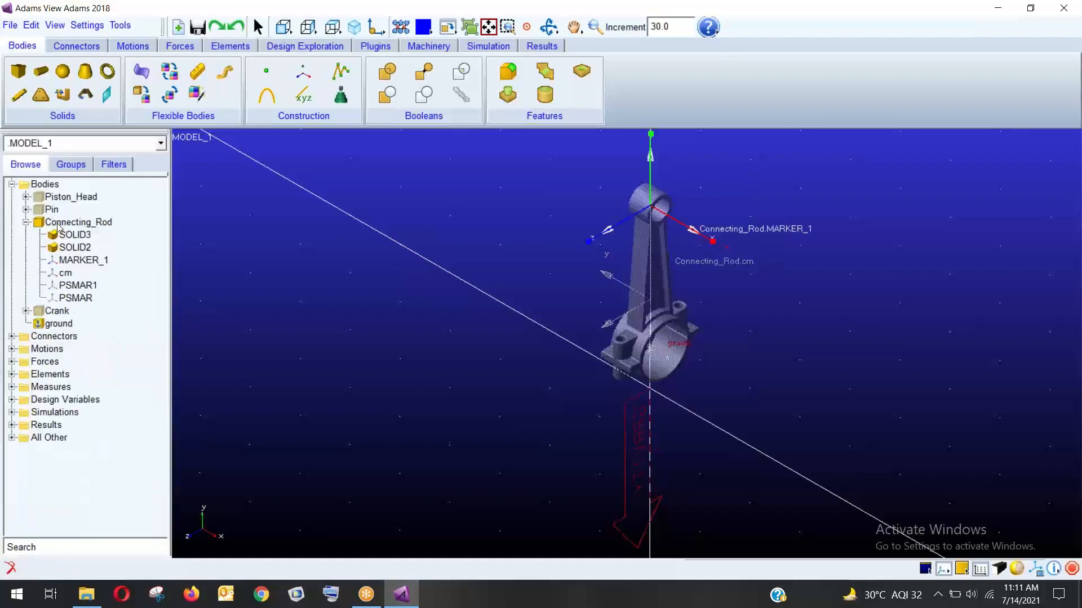
Set the new small-end marker's location to 0,160.4,0 relative to MODEL_1 and check its placement in side and front views.
left_click(77, 260)
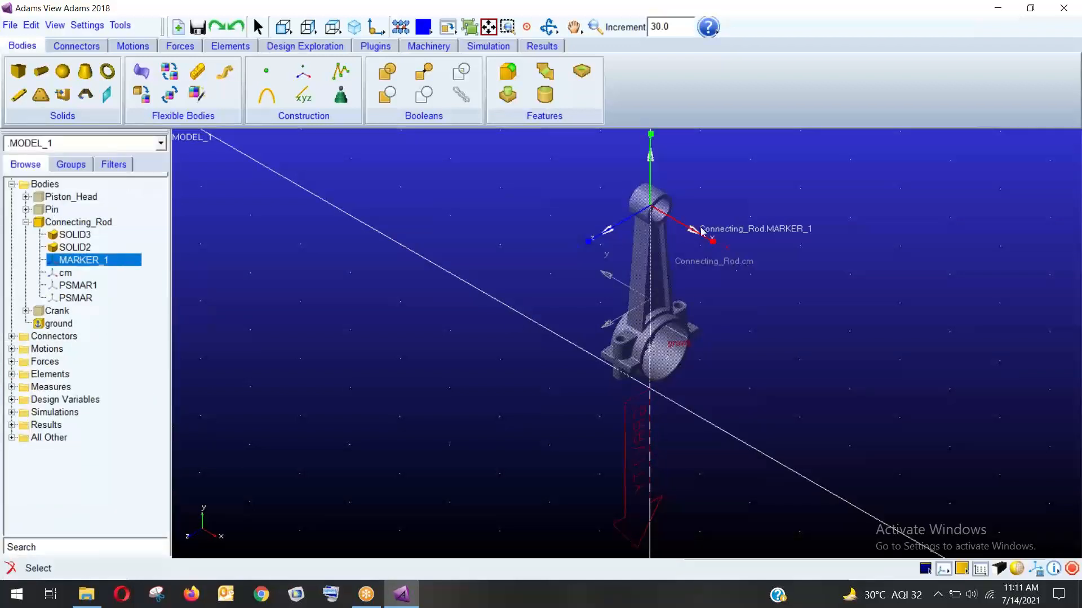
right_click(120, 265)
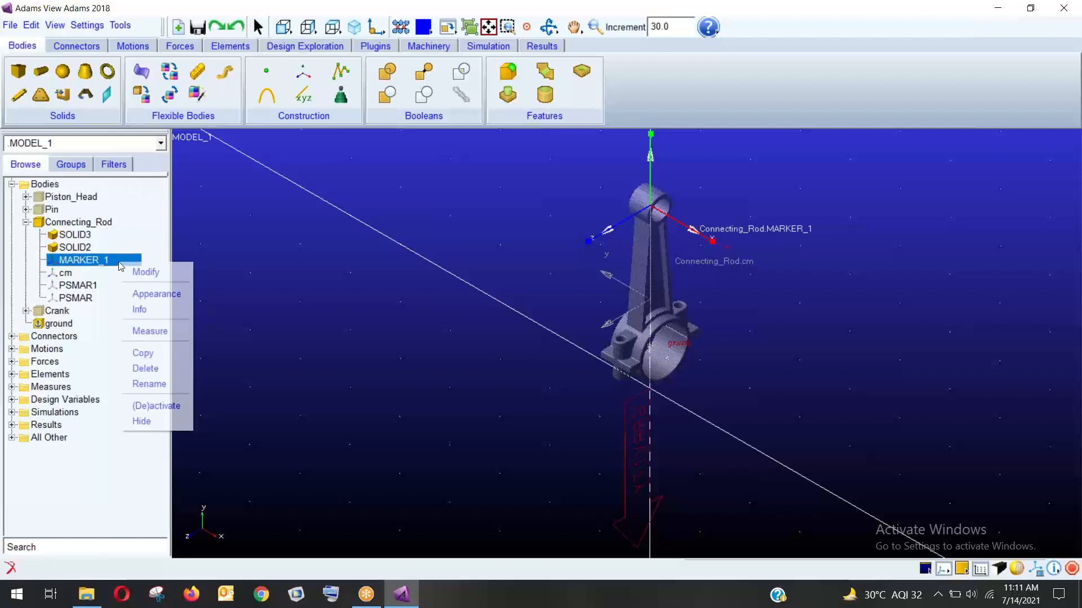
left_click(149, 273)
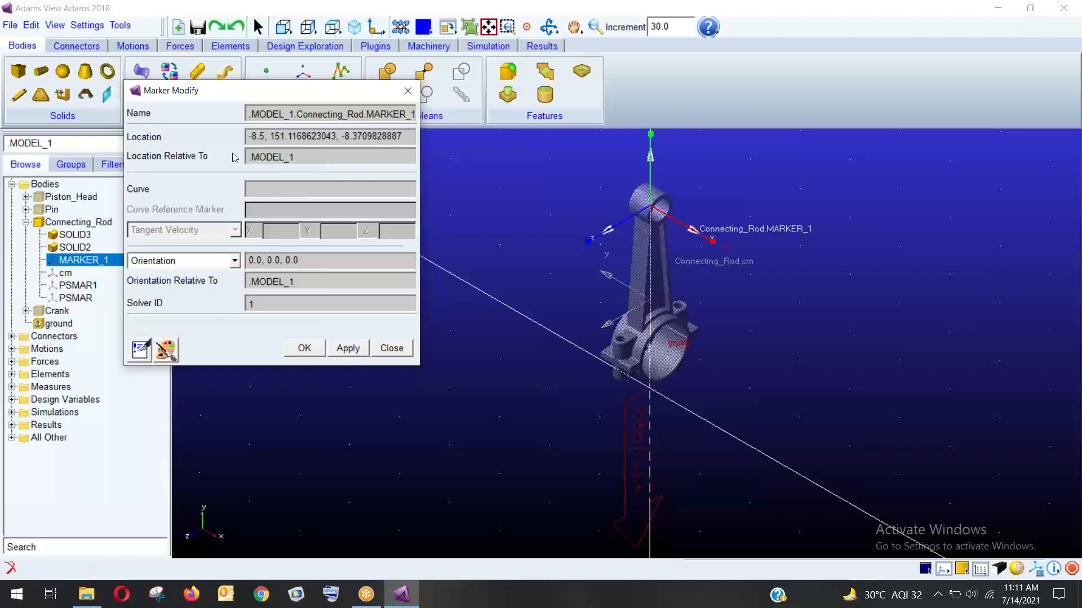
left_click_drag(249, 137, 439, 144)
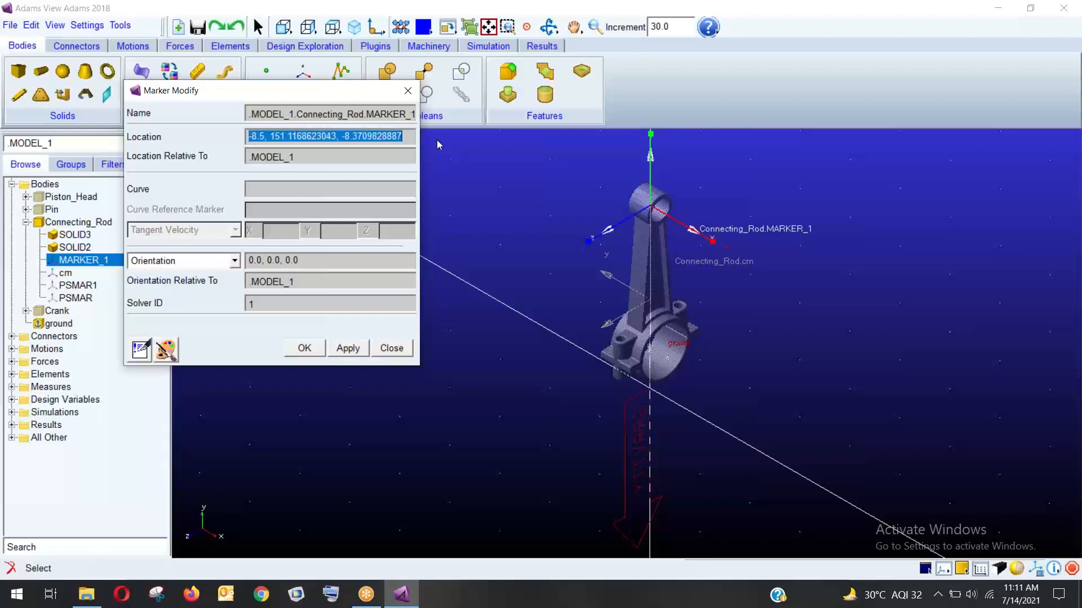
type("0")
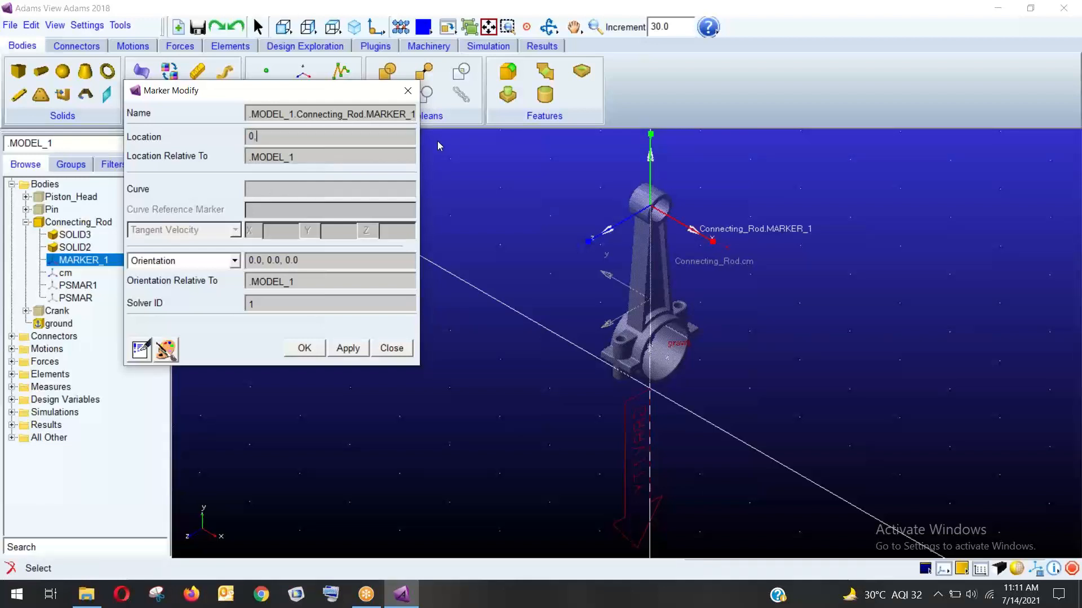
type(",160.4,0")
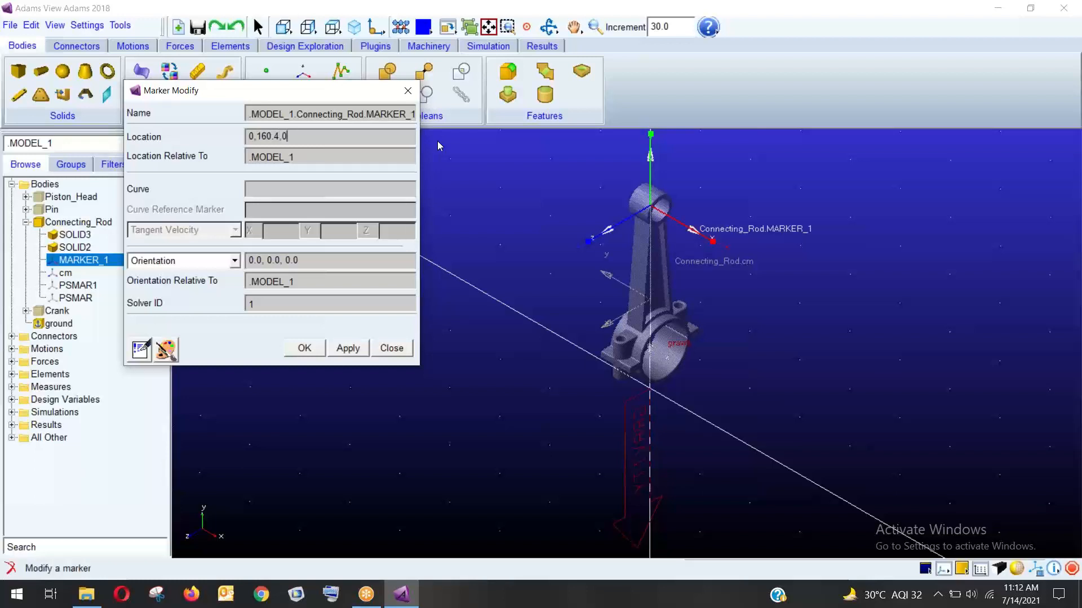
left_click(297, 348)
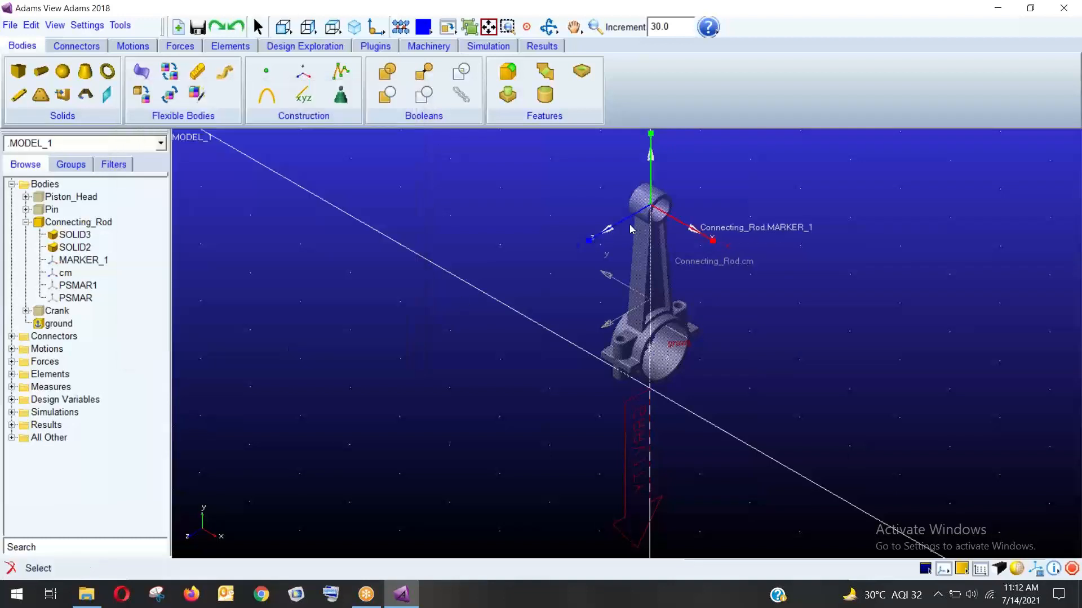
left_click(308, 26)
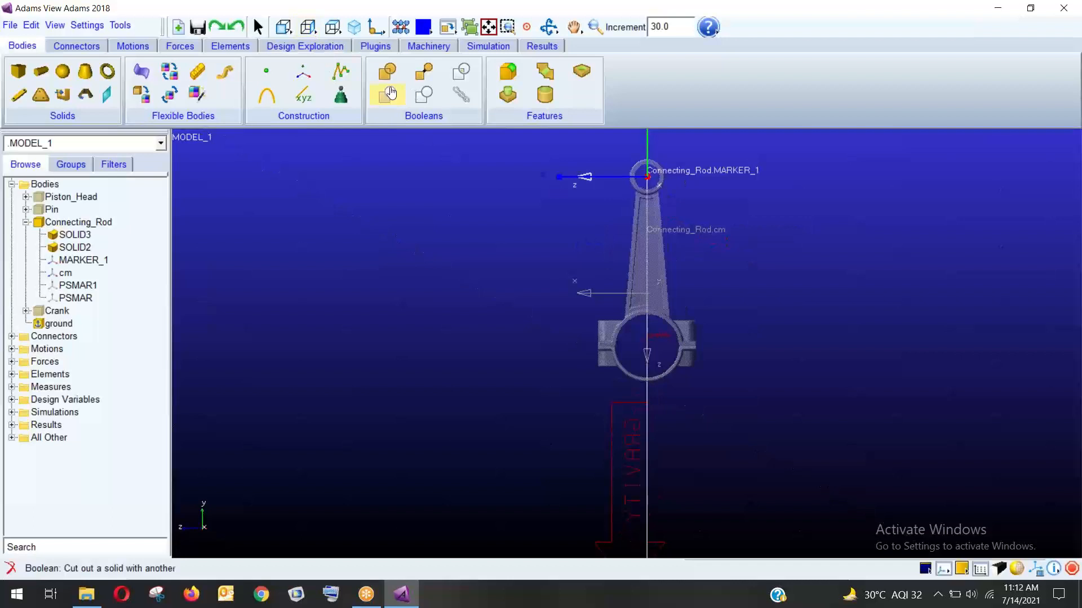
left_click(332, 27)
left_click(283, 27)
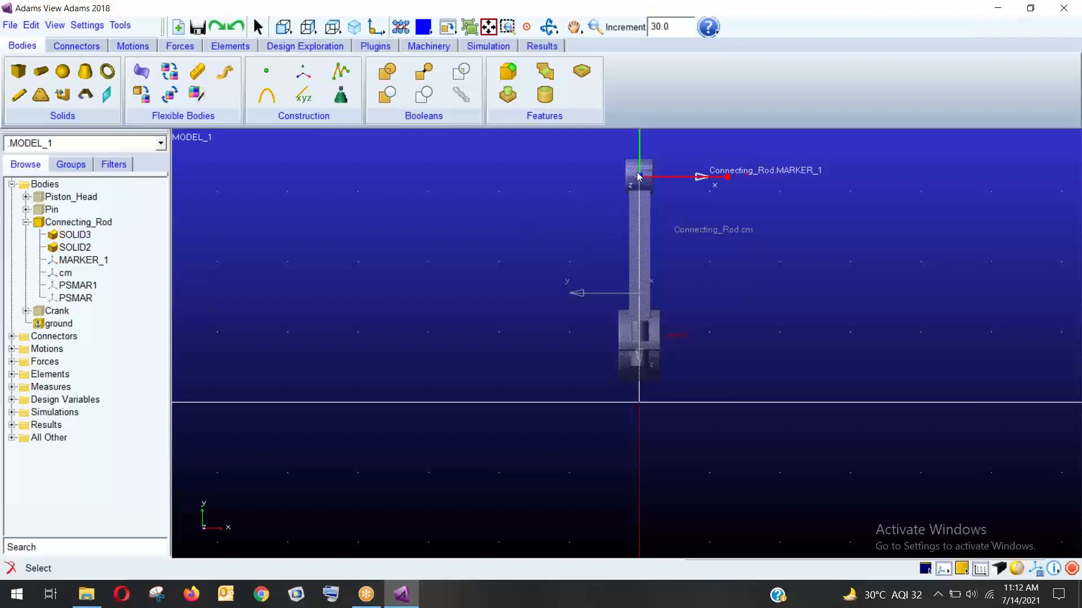
left_click(354, 27)
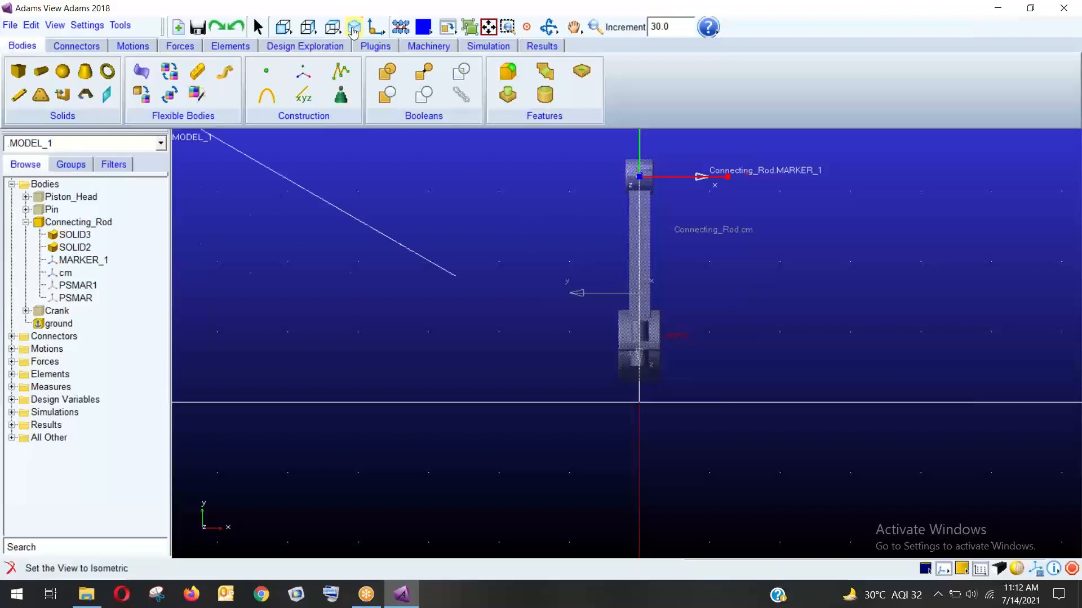
Rename the Connecting_Rod's MARKER_1 as small_end_marker.
left_click(84, 261)
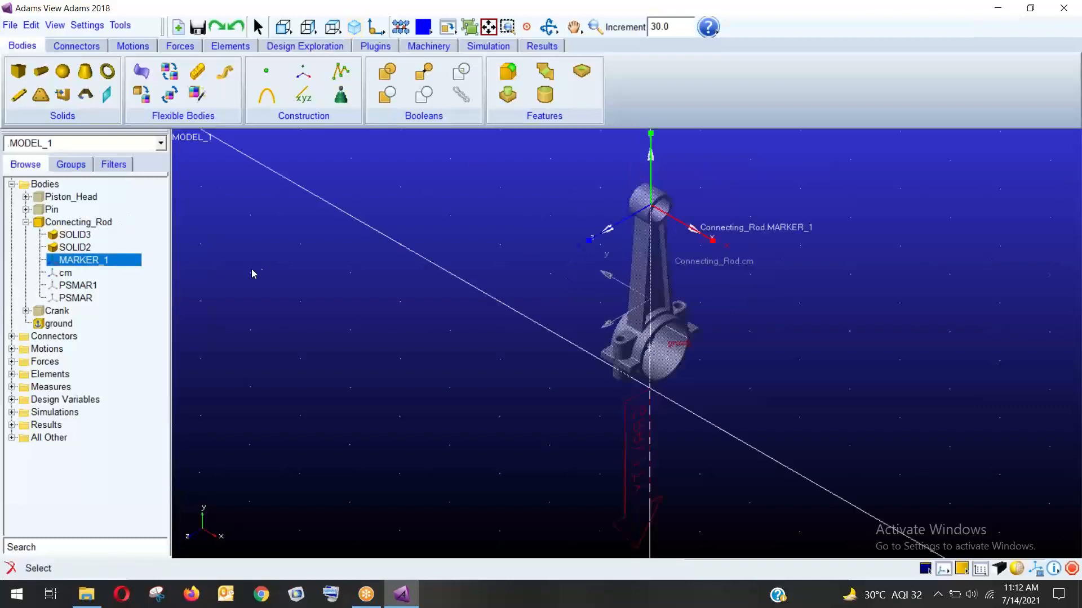
right_click(121, 261)
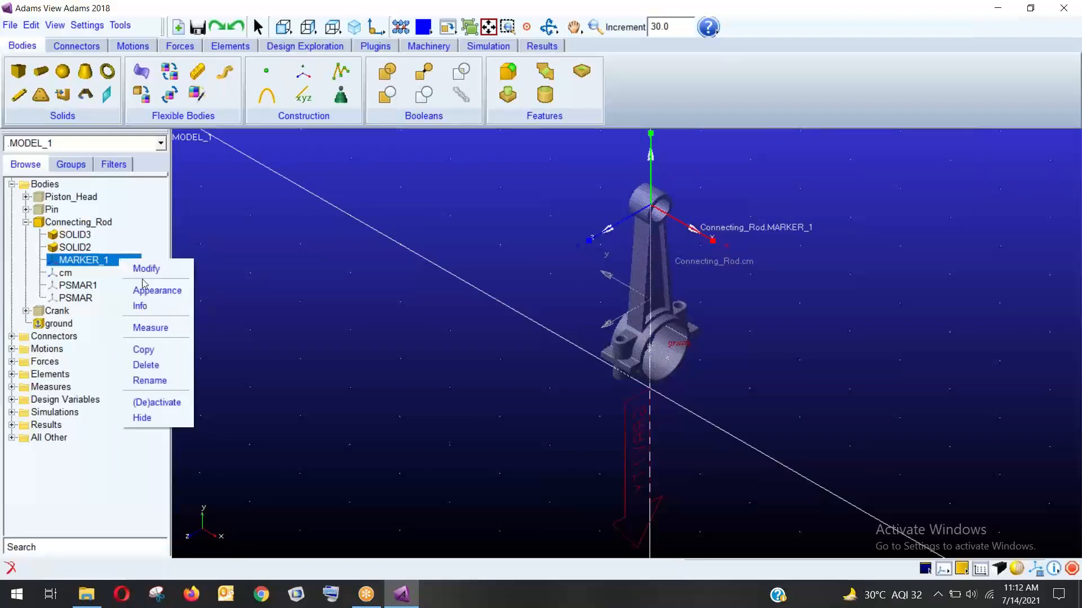
left_click(153, 382)
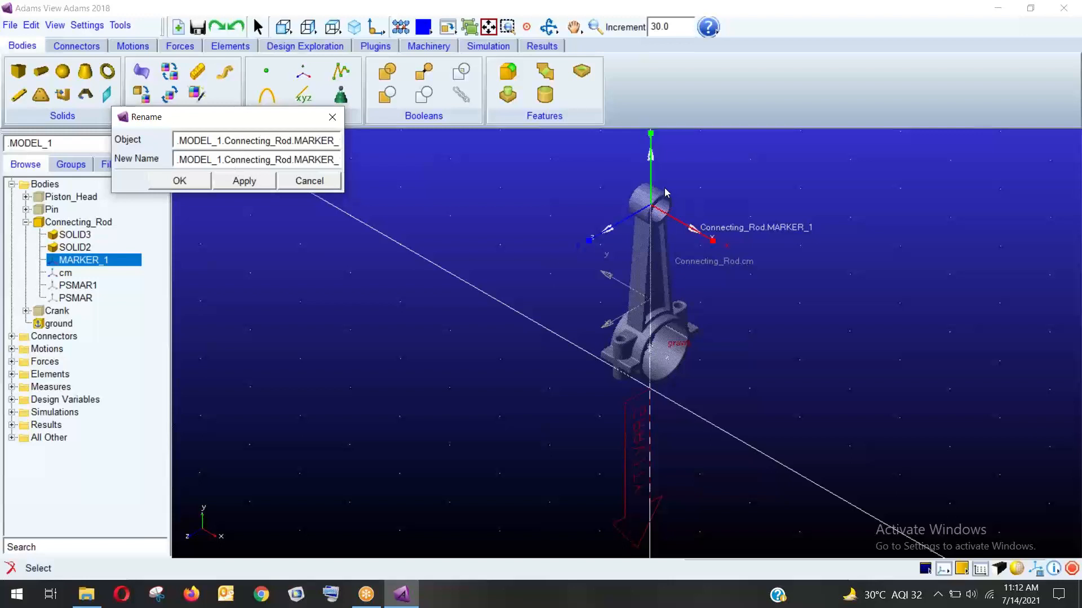
left_click(314, 160)
key("Delete")
key("Delete")
key("Delete")
key("Delete")
key("Delete")
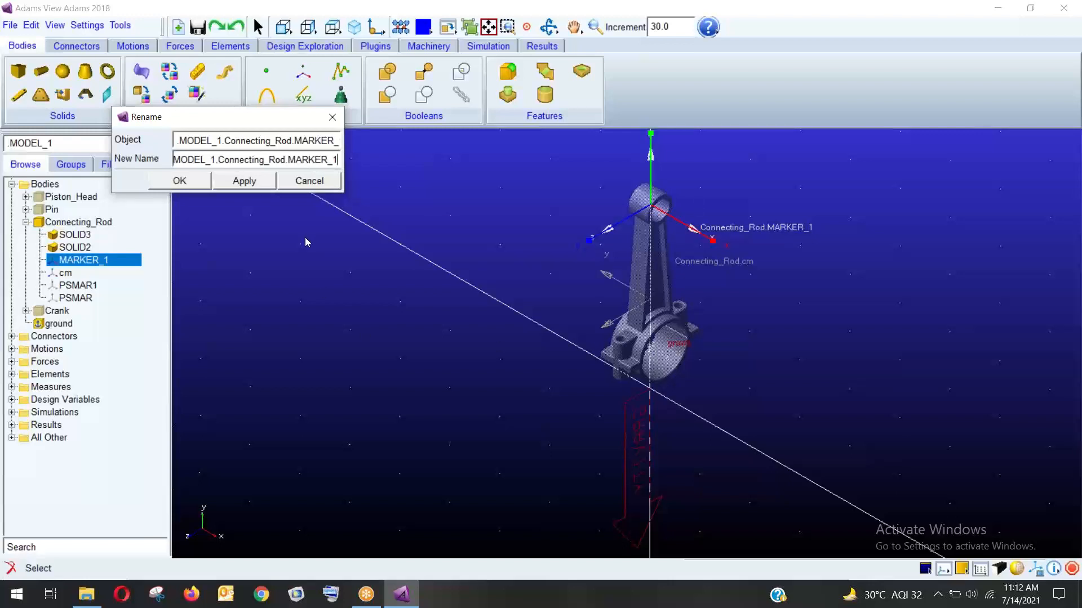
key("BackSpace")
key("BackSpace")
key("BackSpace")
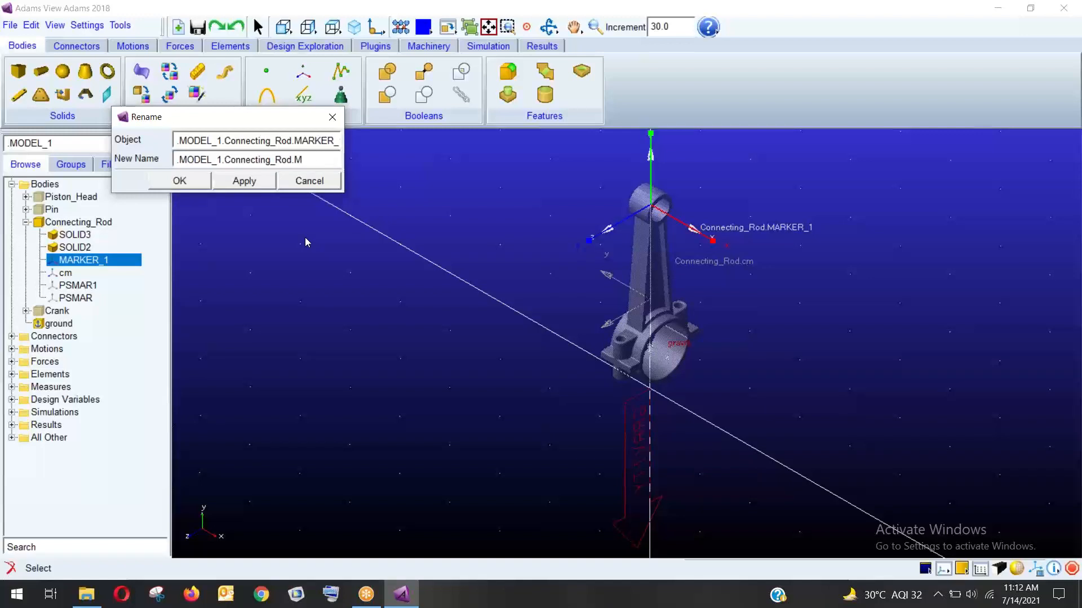
type("small_end_mar")
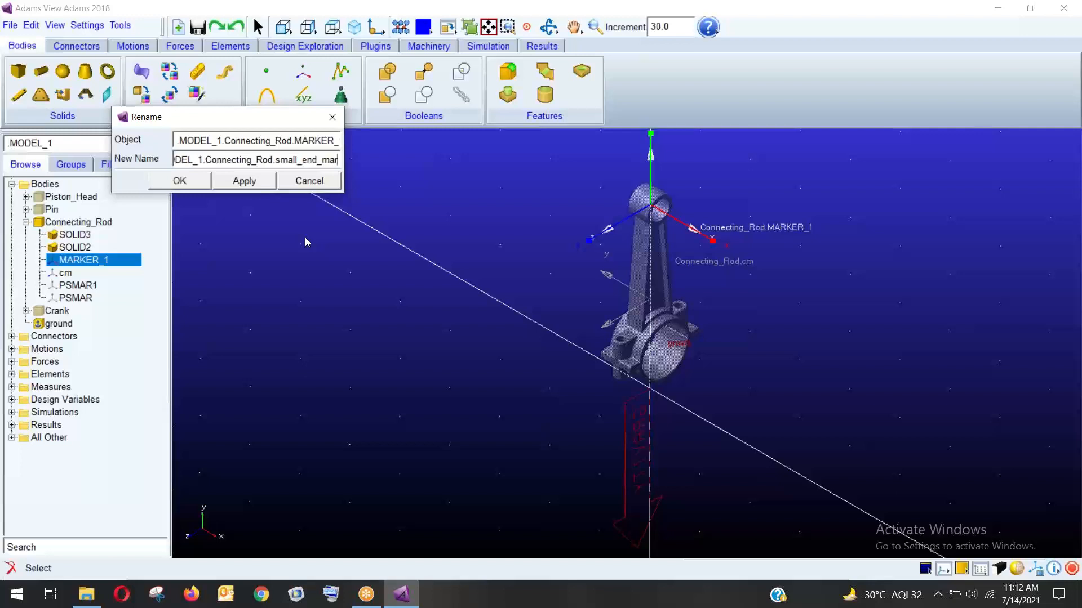
type("ker")
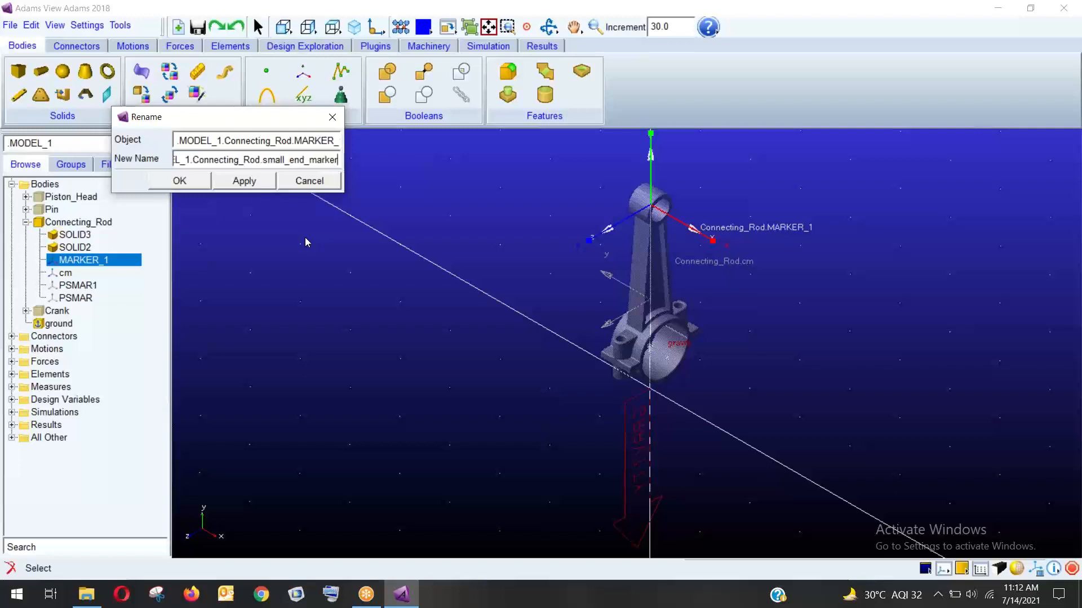
left_click(201, 182)
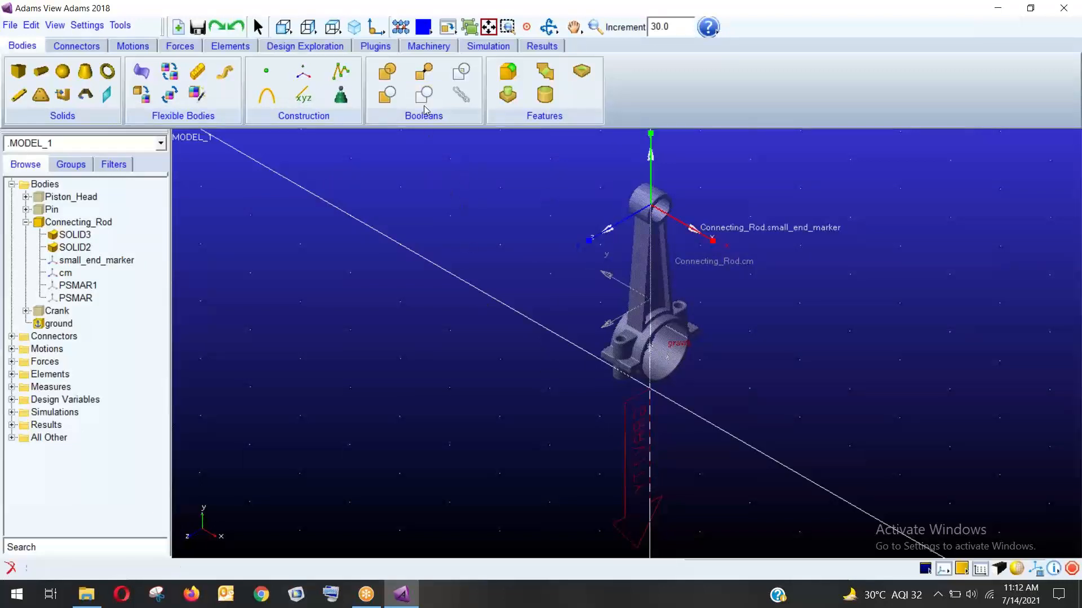
key("r")
left_click_drag(471, 434, 427, 411)
key("r")
left_click(514, 248)
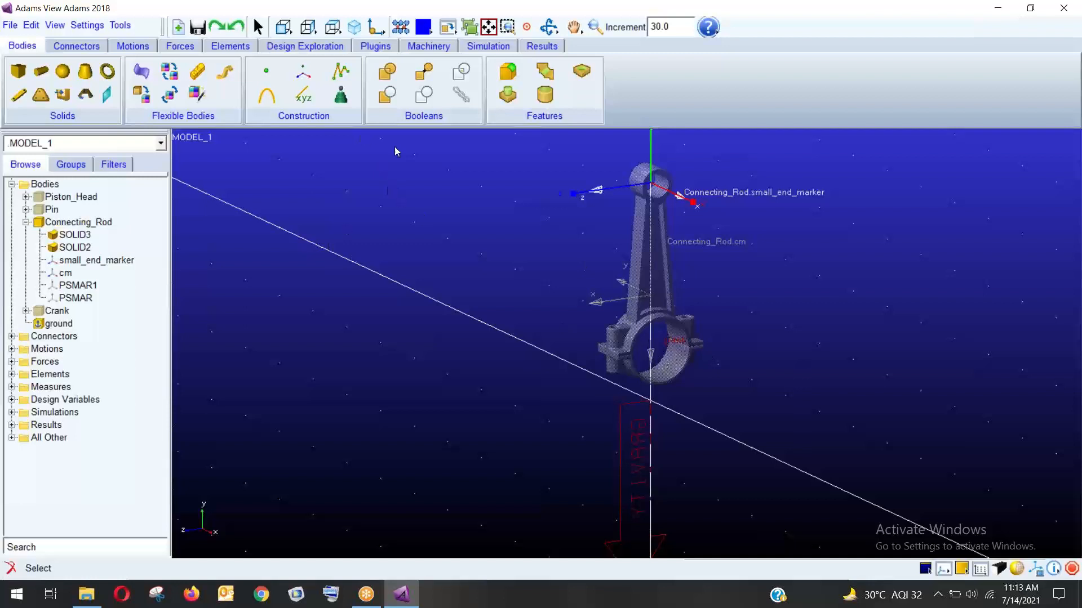
Add a marker with Global XY Plane orientation to the Connecting_Rod part at the big-end bore's edge centre, SOLID3.E61 (center).
left_click(303, 76)
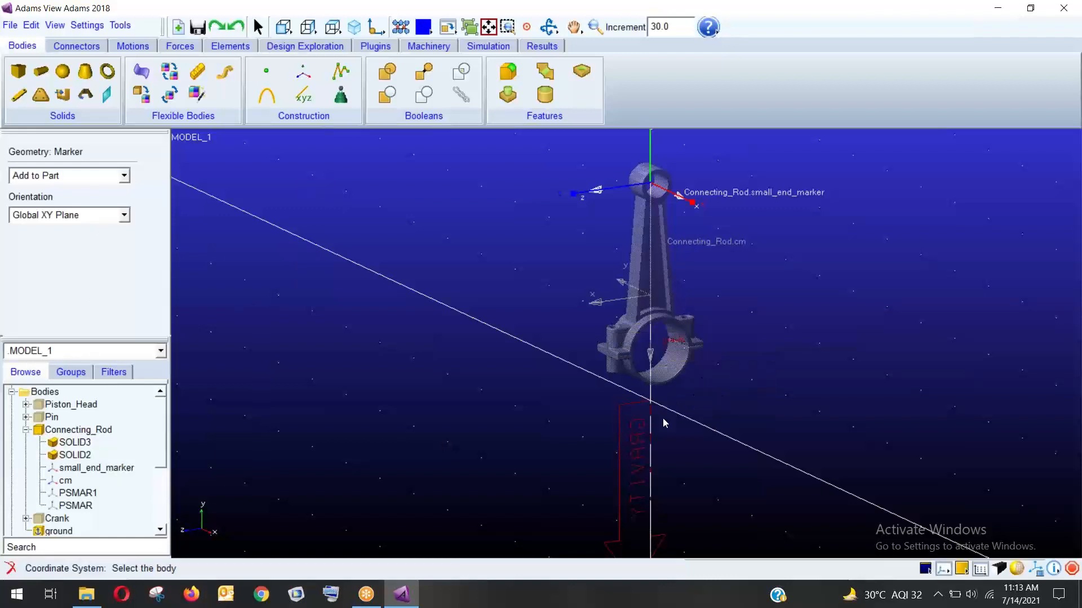
left_click(655, 306)
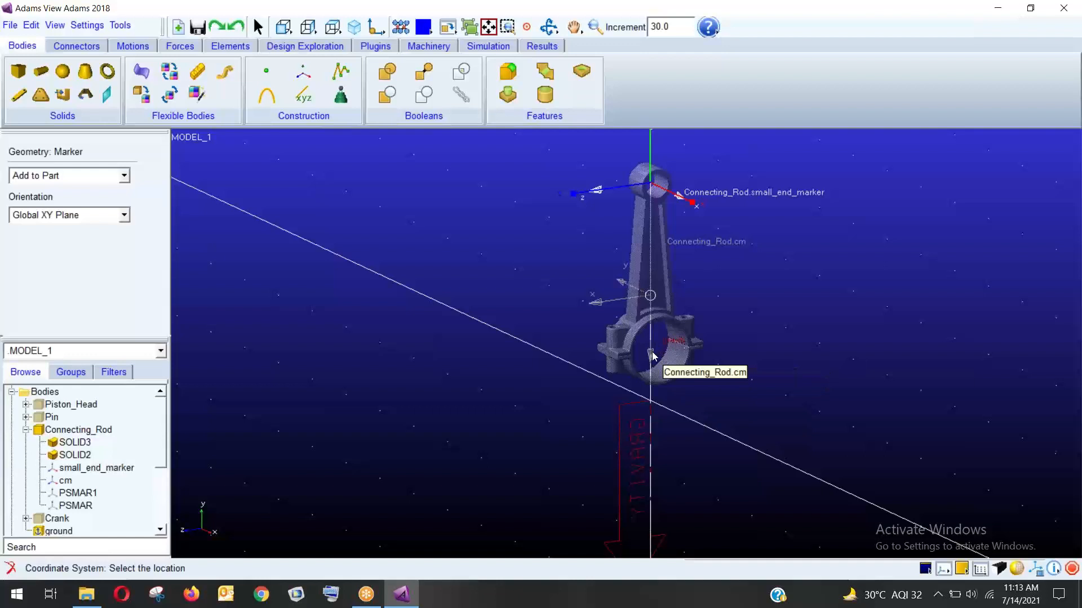
right_click(666, 340)
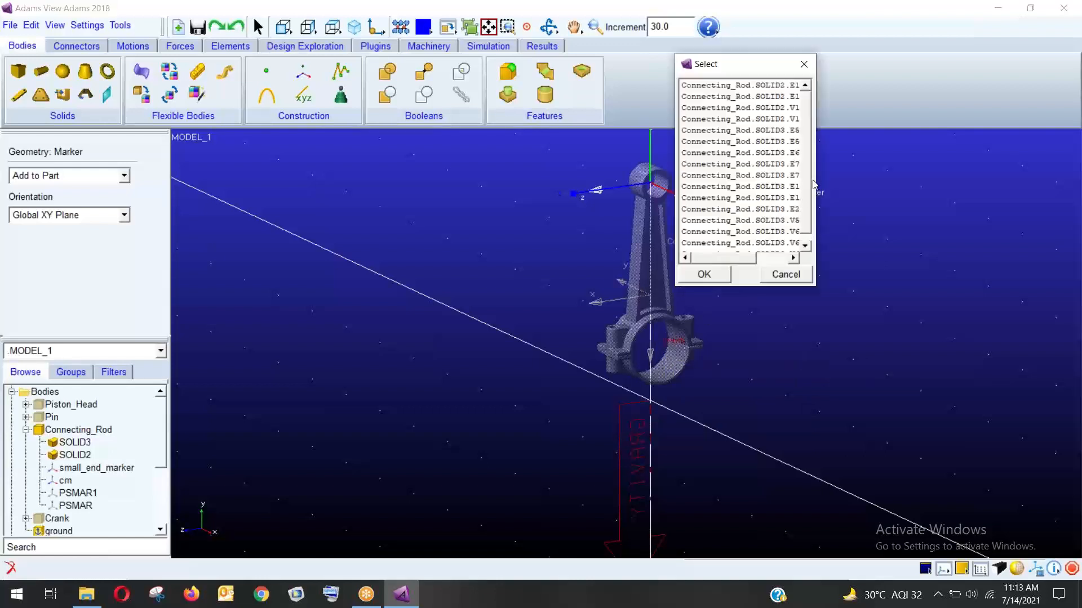
left_click_drag(813, 183, 900, 180)
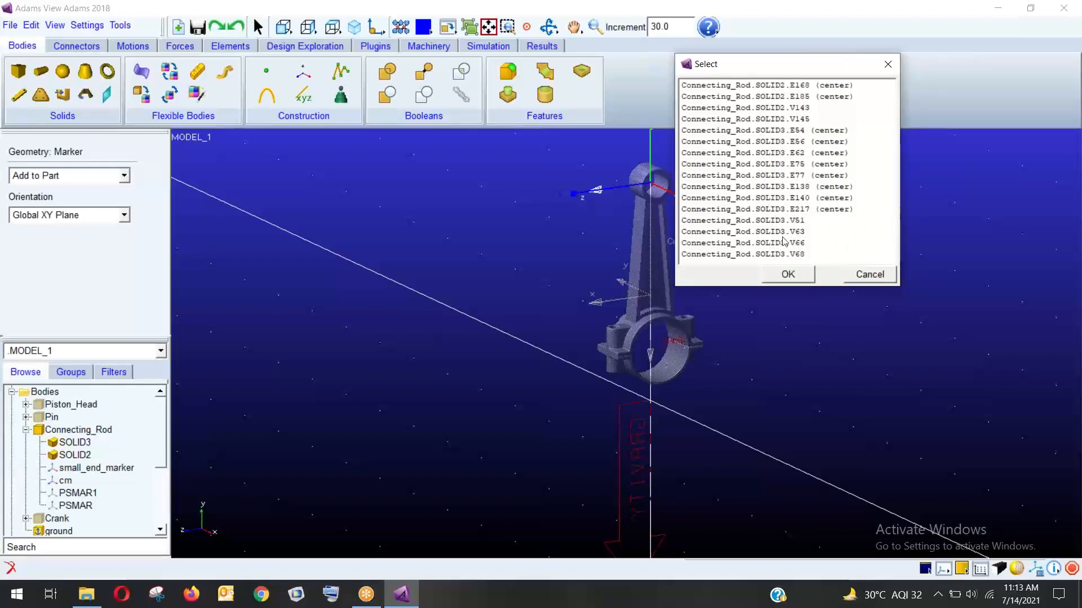
left_click(865, 276)
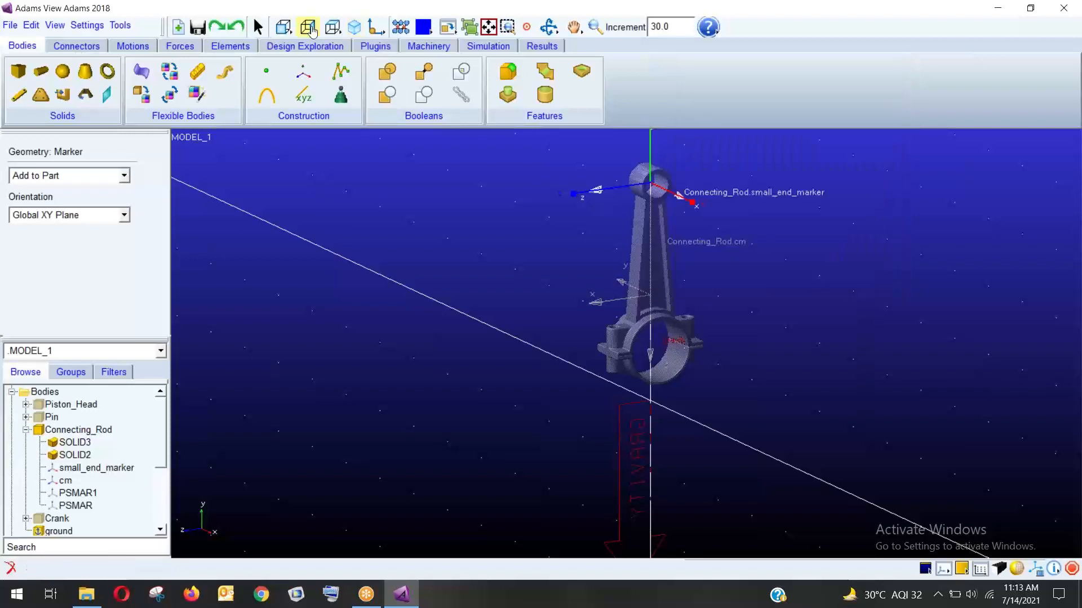
left_click(283, 29)
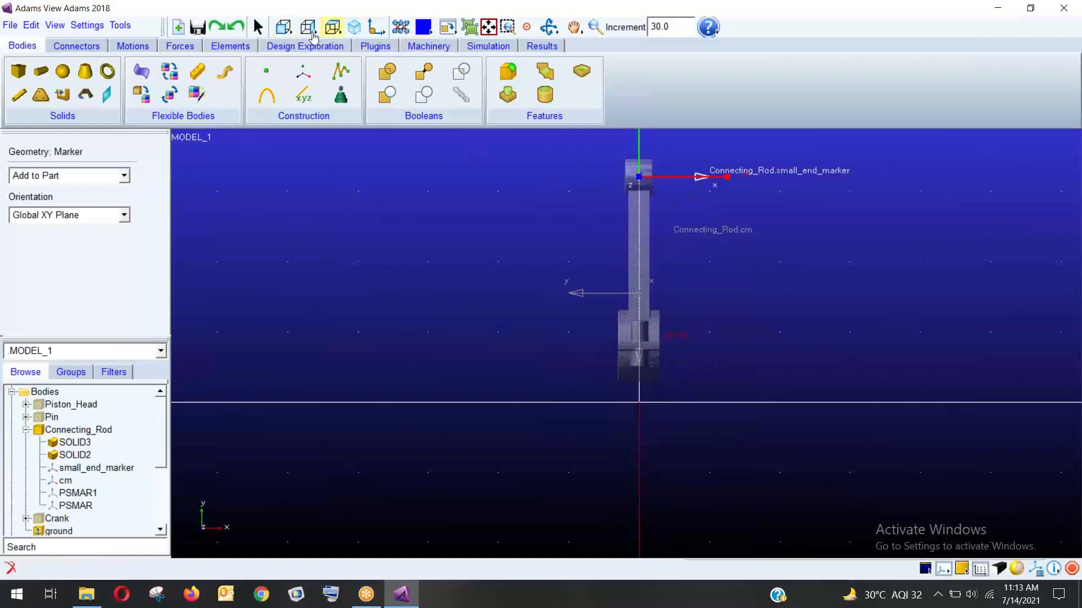
left_click(308, 29)
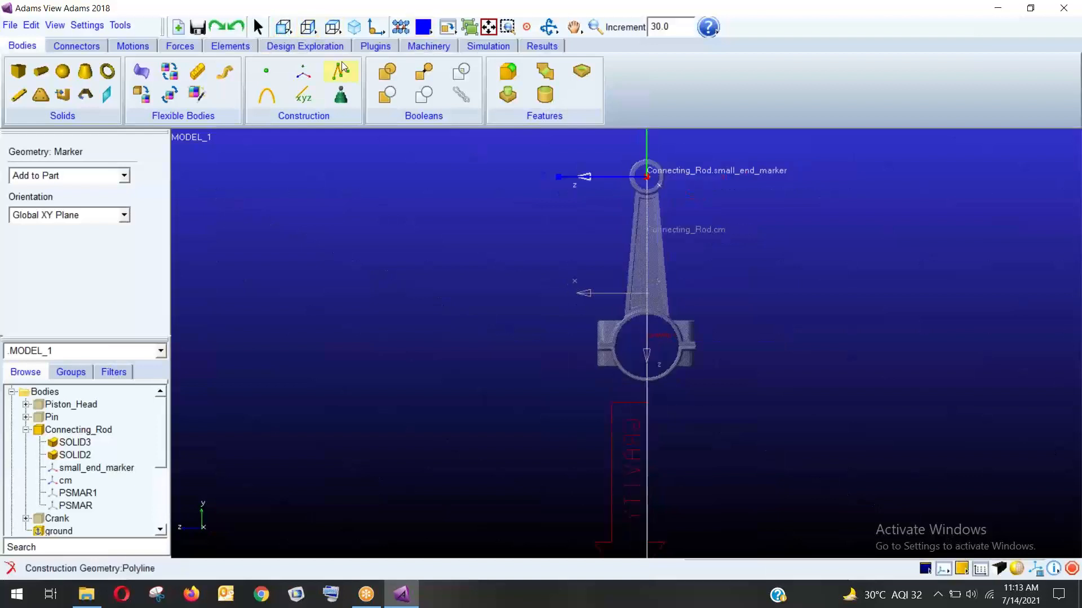
right_click(655, 387)
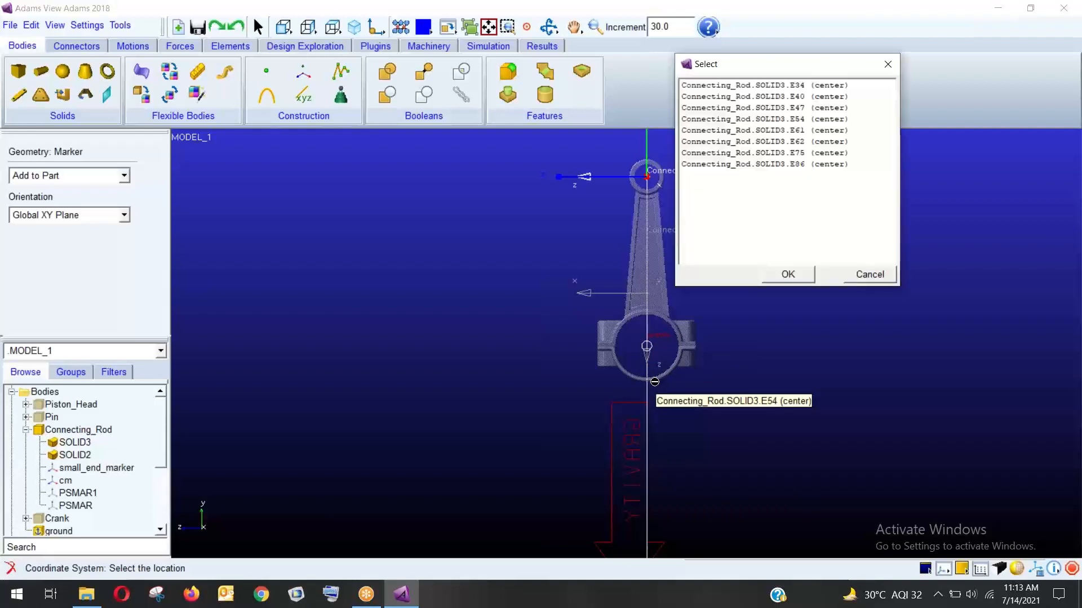
left_click(818, 131)
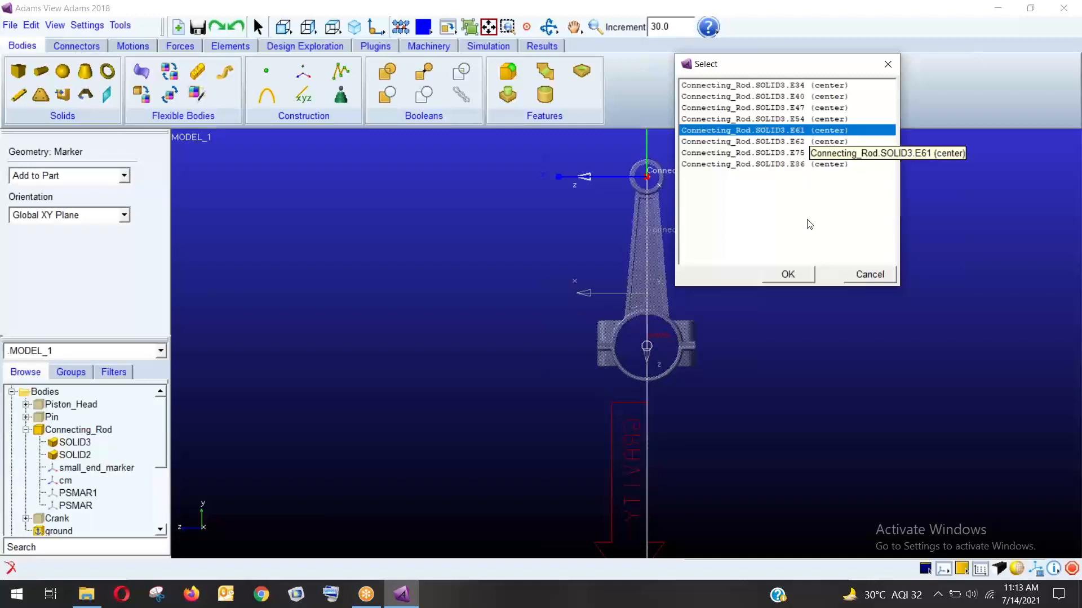
left_click(797, 275)
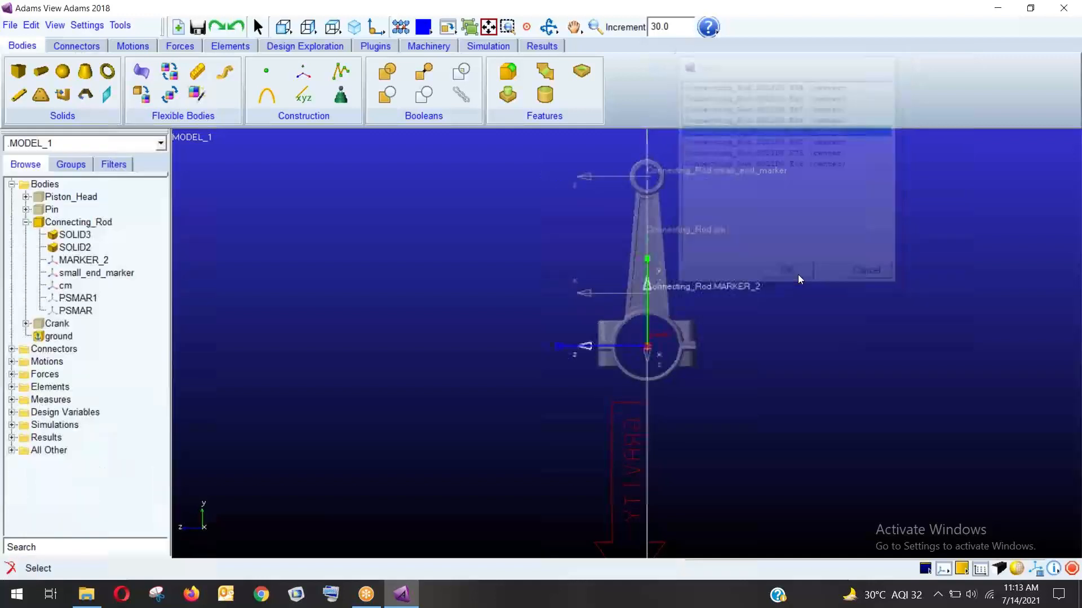
Rename the Connecting_Rod's MARKER_2 as Big_end_marker.
left_click(84, 259)
right_click(97, 260)
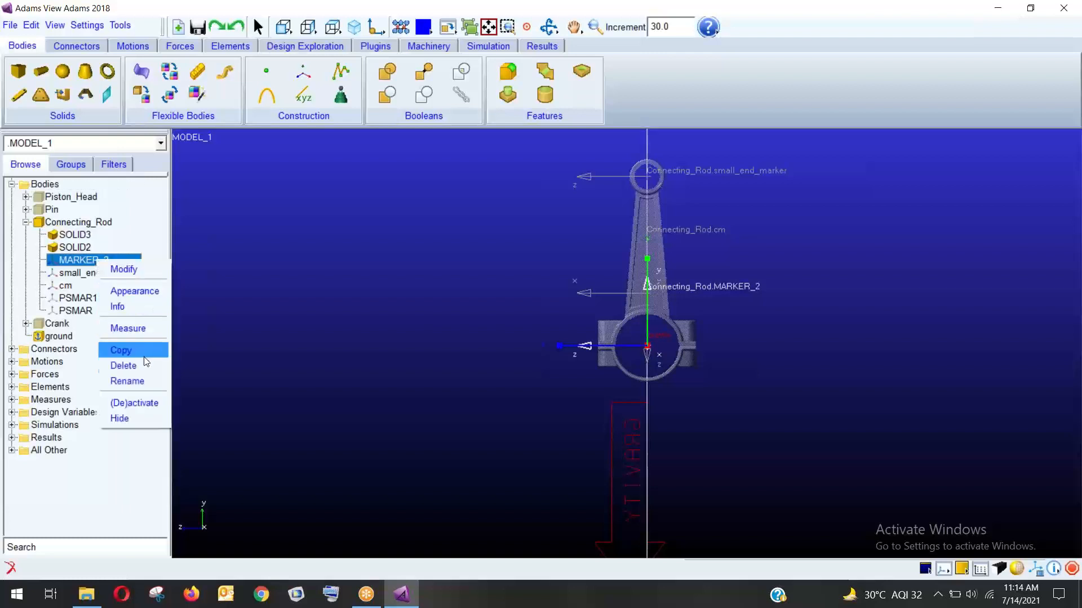
left_click(135, 380)
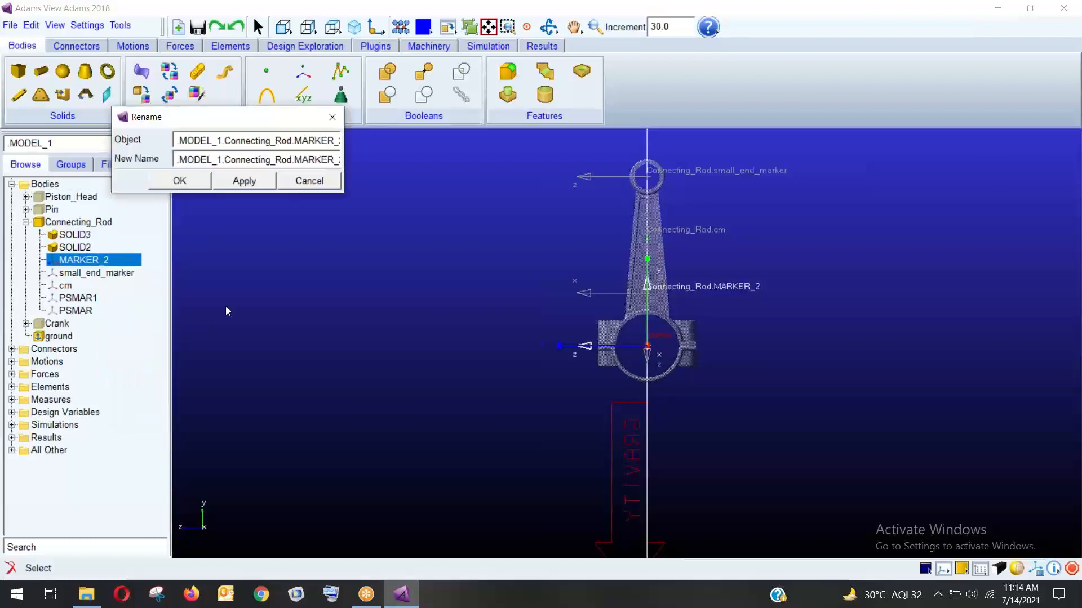
left_click(300, 159)
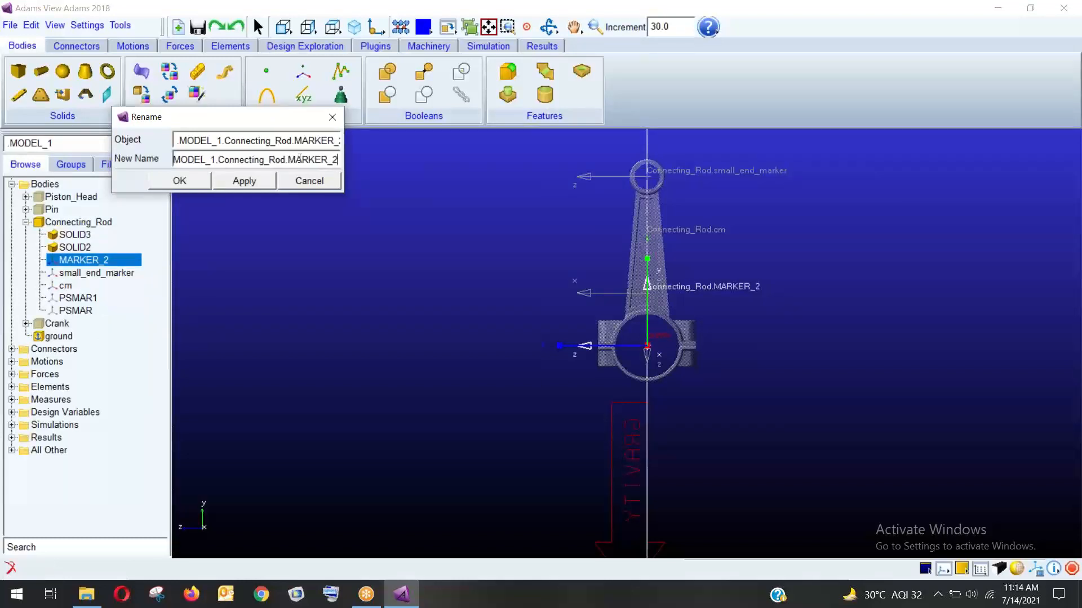
key("BackSpace")
key("BackSpace")
key("BackSpace")
key("BackSpace")
key("BackSpace")
key("BackSpace")
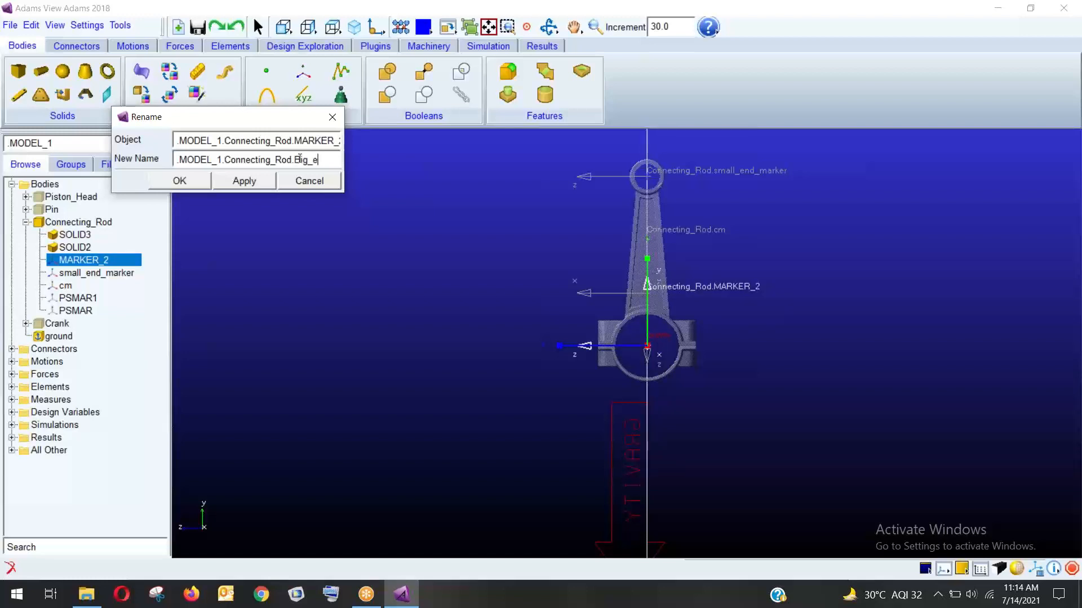
type("Big_end_marker")
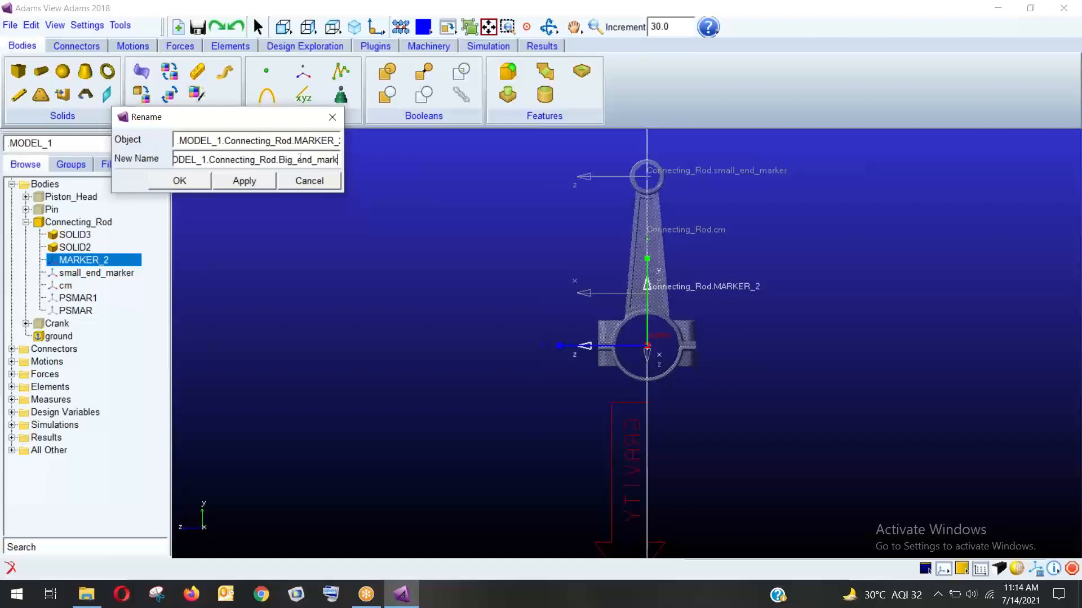
left_click(176, 180)
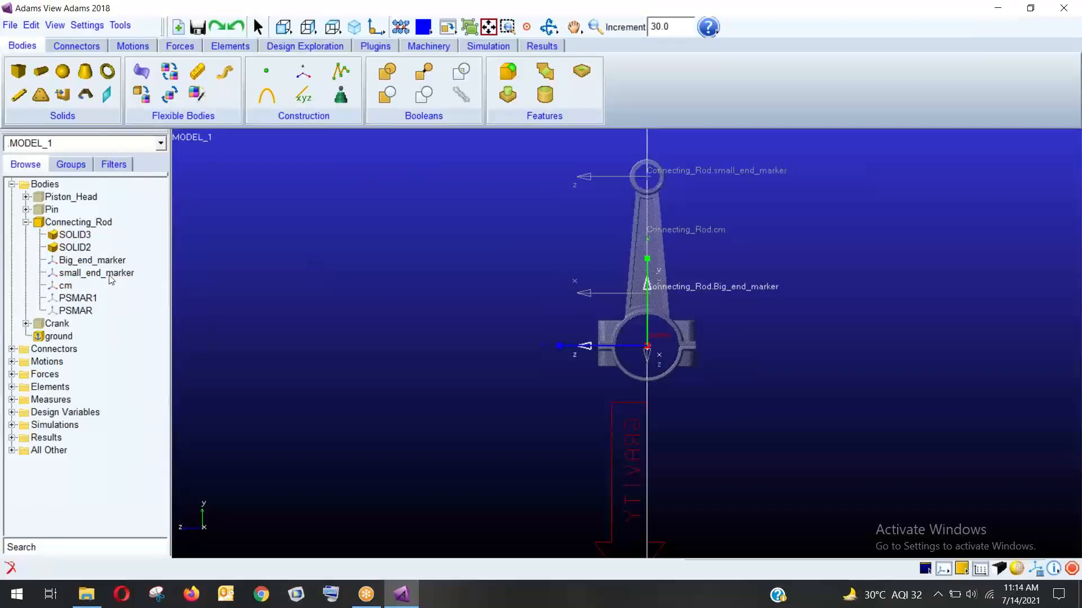
Set the X coordinate of the Big_end_marker's location to zero relative to MODEL_1.
left_click(89, 261)
right_click(89, 261)
left_click(117, 262)
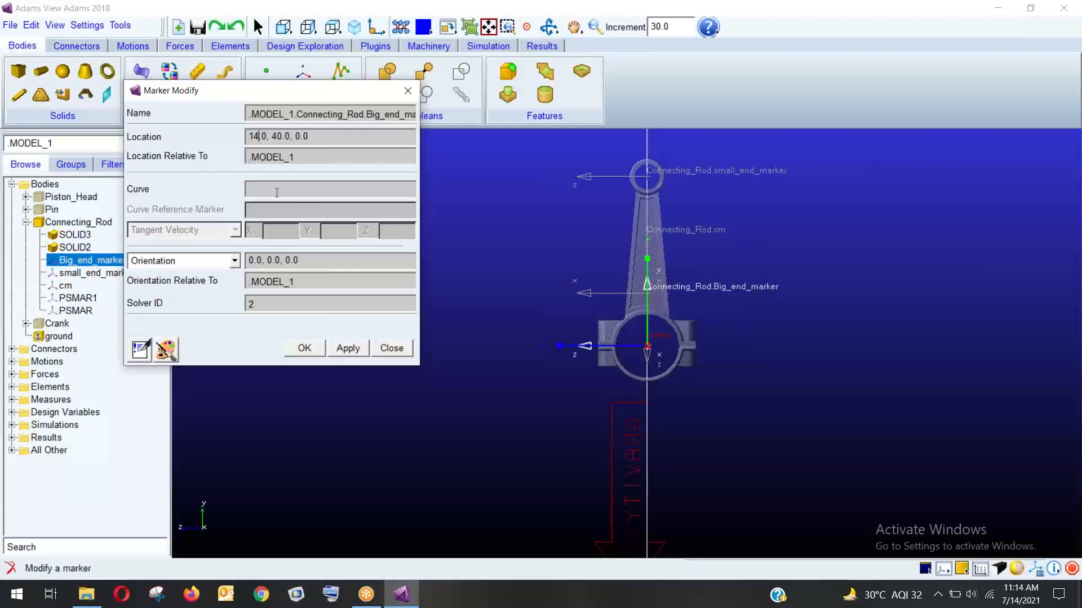
key("BackSpace")
key("BackSpace")
key("BackSpace")
left_click(304, 348)
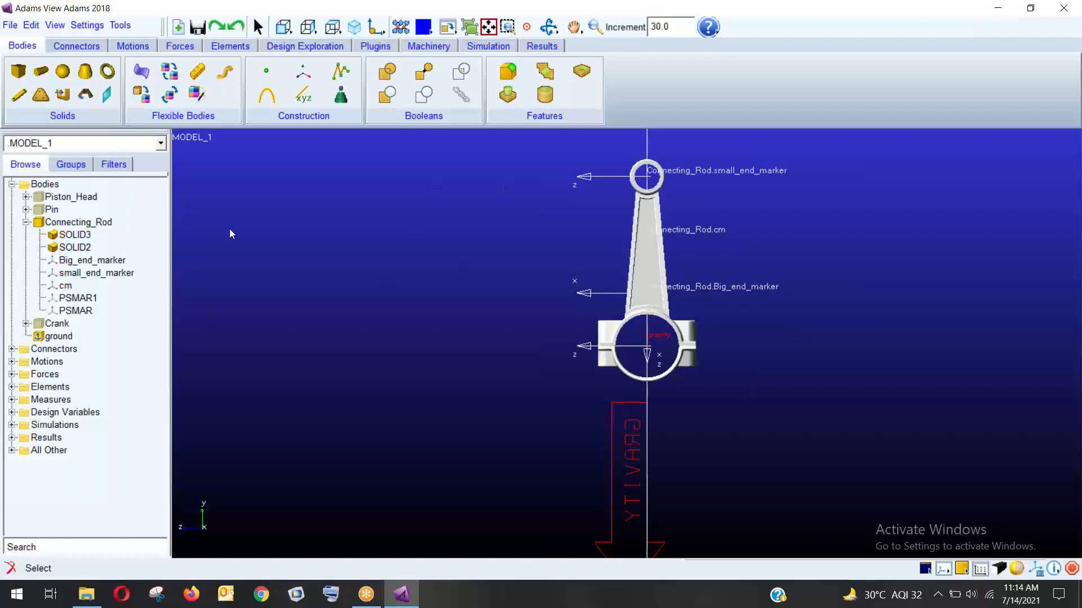
Show the hidden Piston_Head, Pin and Crank parts again and fit the whole assembly in an isometric view.
left_click(26, 222)
left_click(61, 198)
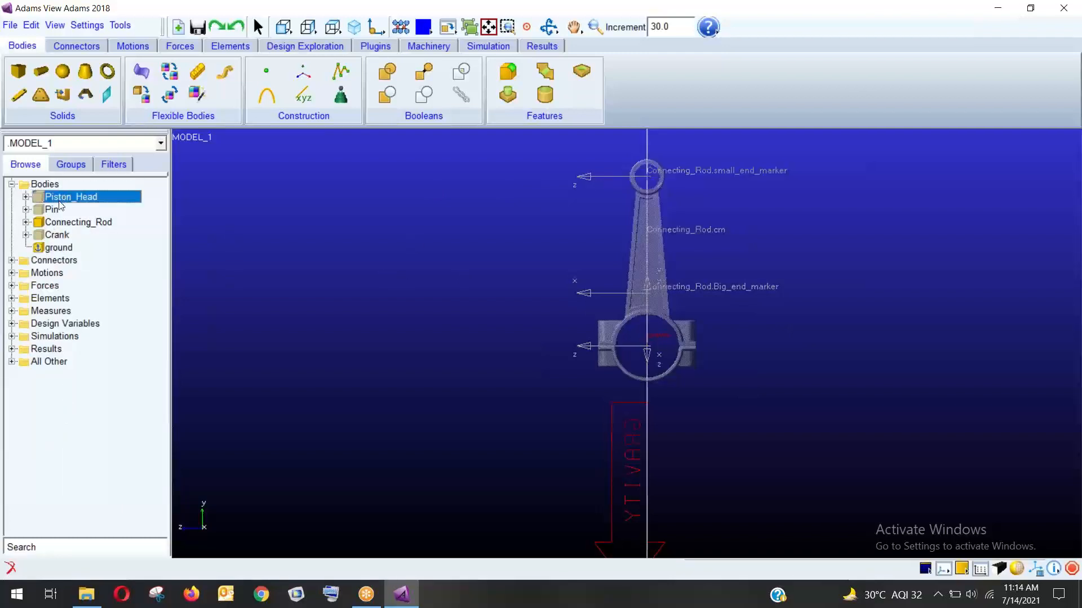
right_click(64, 195)
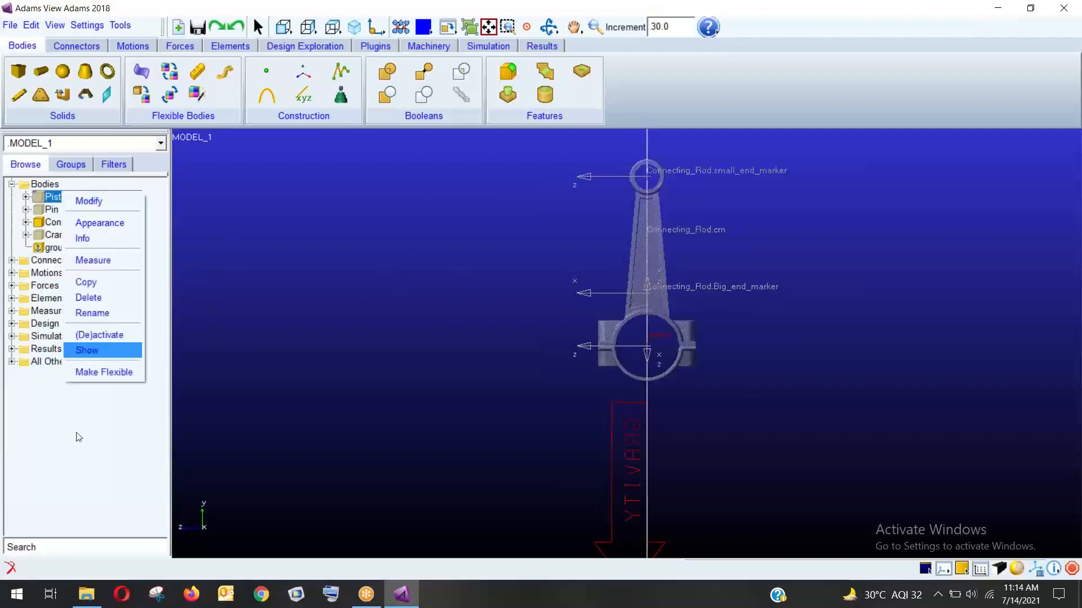
left_click(97, 354)
right_click(55, 210)
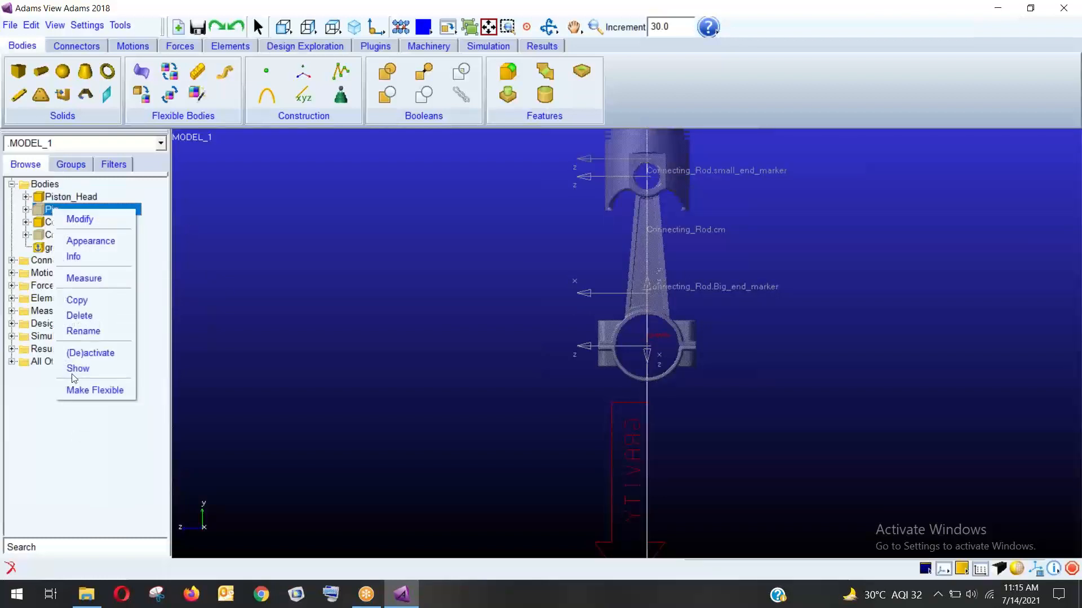
left_click(76, 369)
left_click(56, 237)
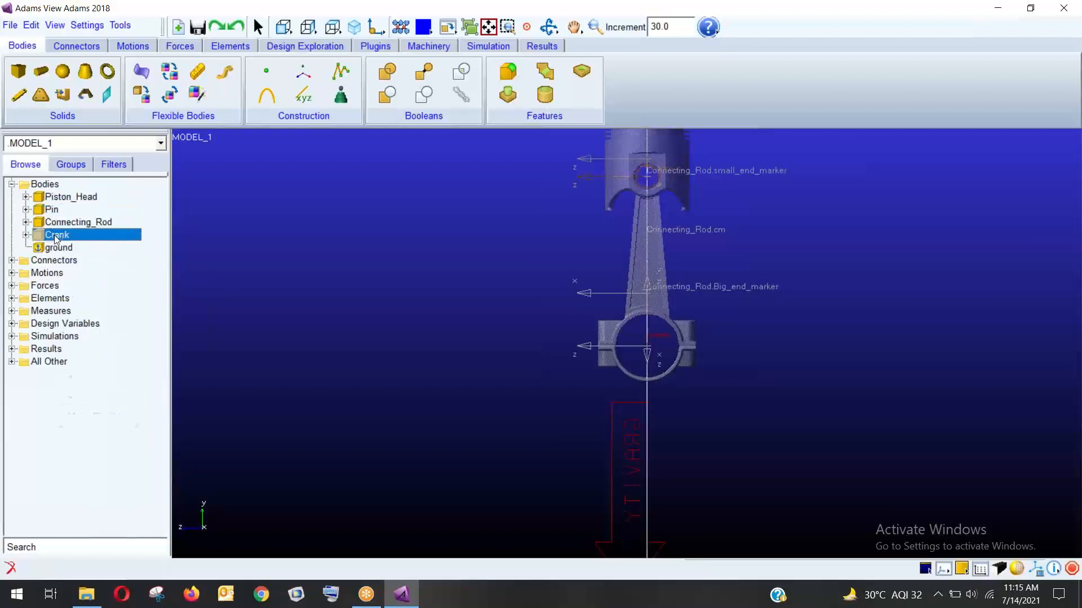
right_click(56, 237)
left_click(79, 394)
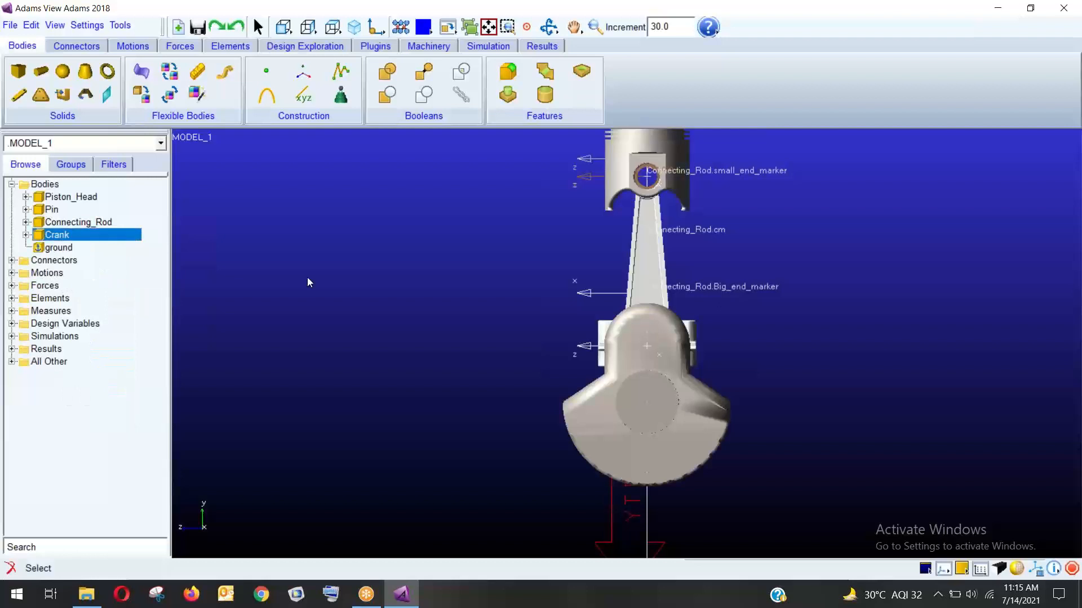
left_click(353, 26)
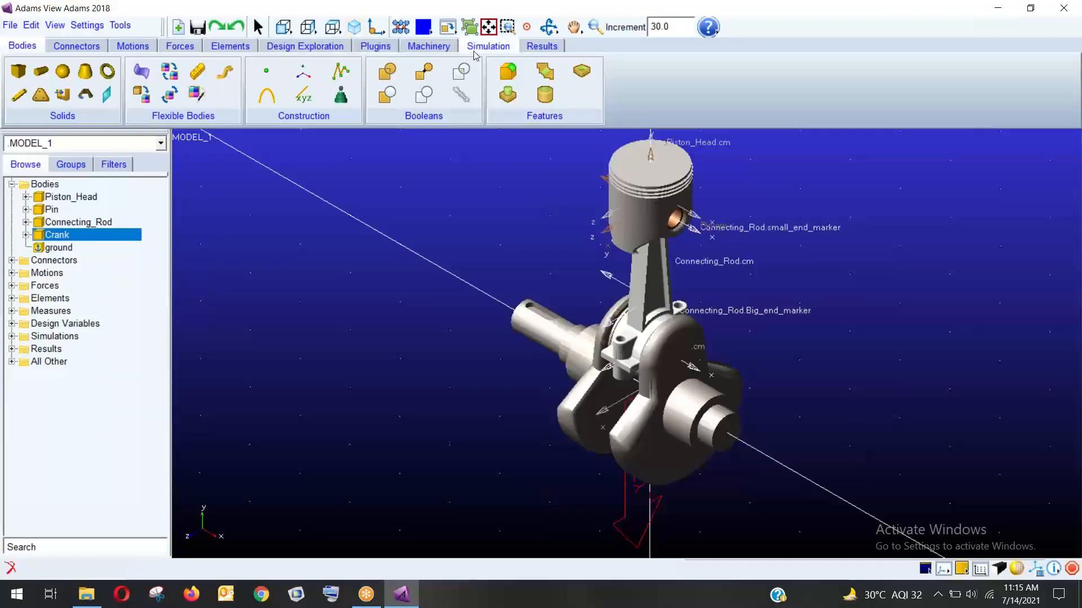
left_click(488, 33)
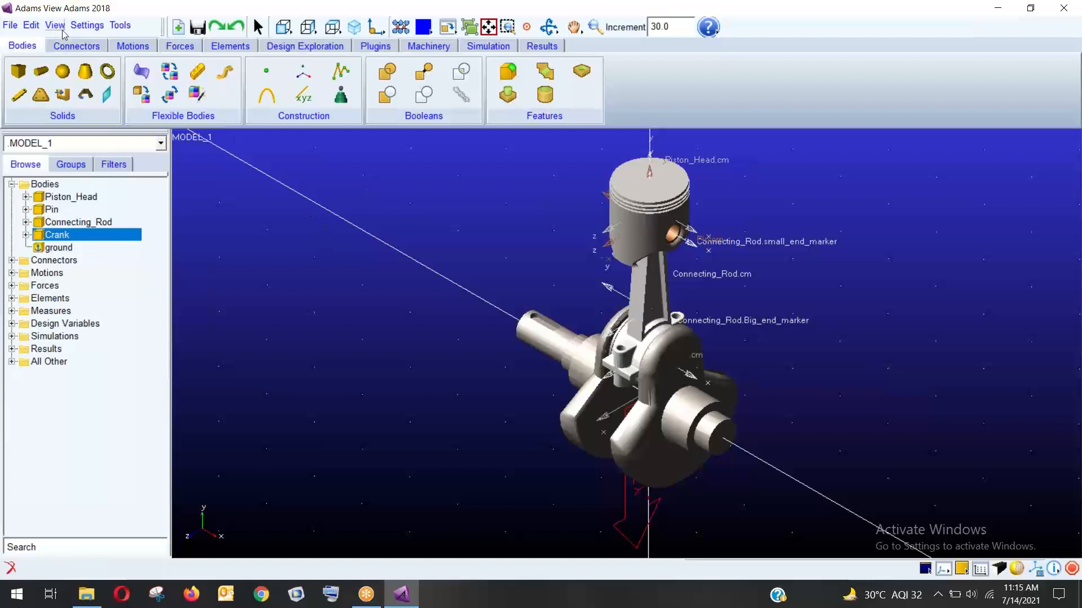
Create a 2 Bodies - 1 Location translational joint between Piston_Head and ground at the piston's centre of mass, directed along Piston_Head.cm.Y.
left_click(76, 45)
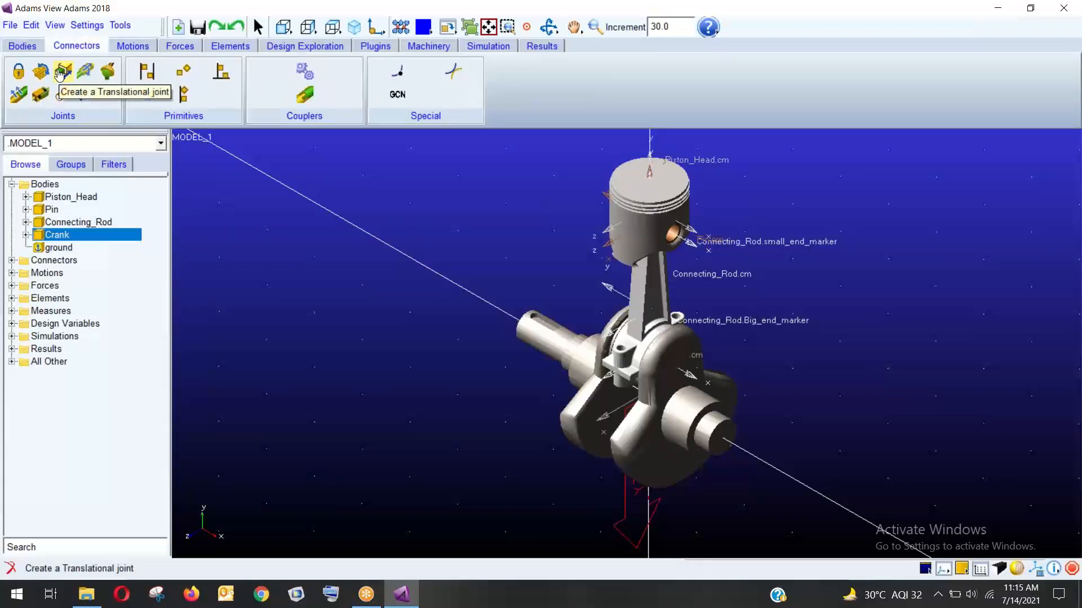
left_click(60, 73)
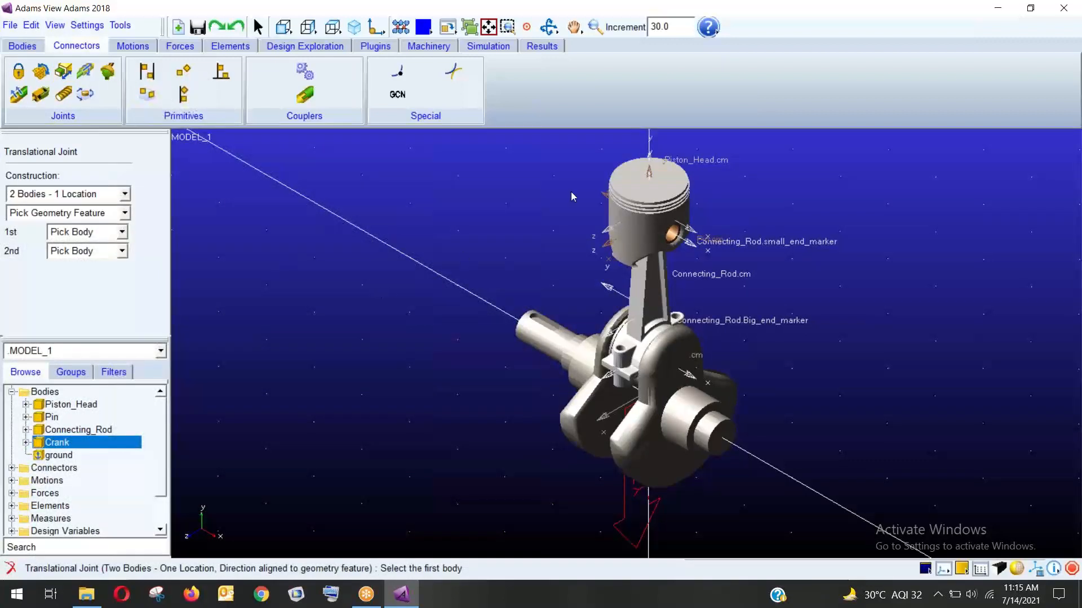
left_click(640, 179)
left_click(550, 173)
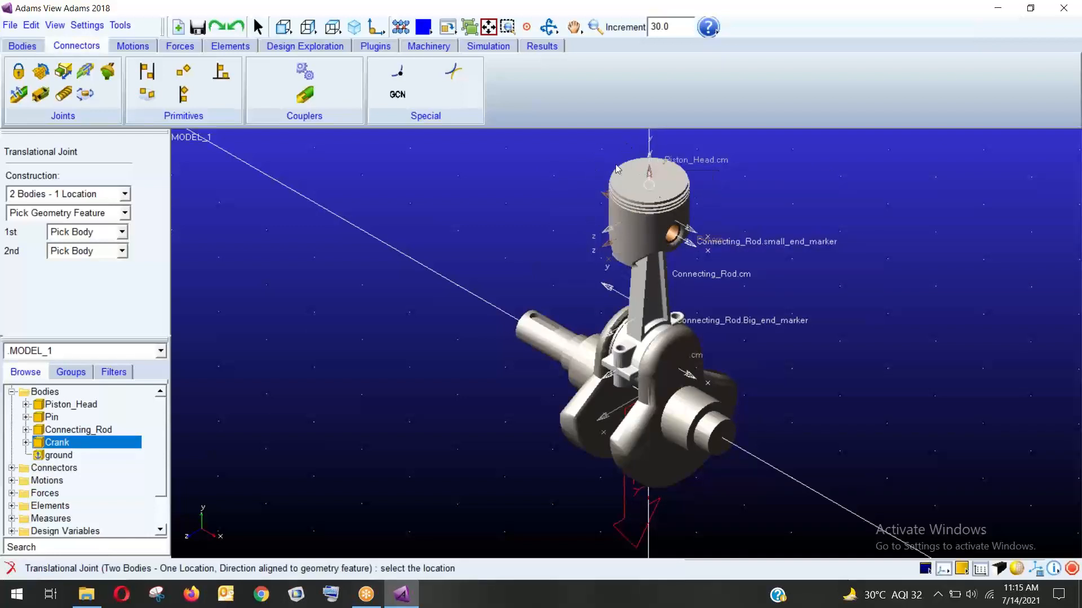
left_click(650, 173)
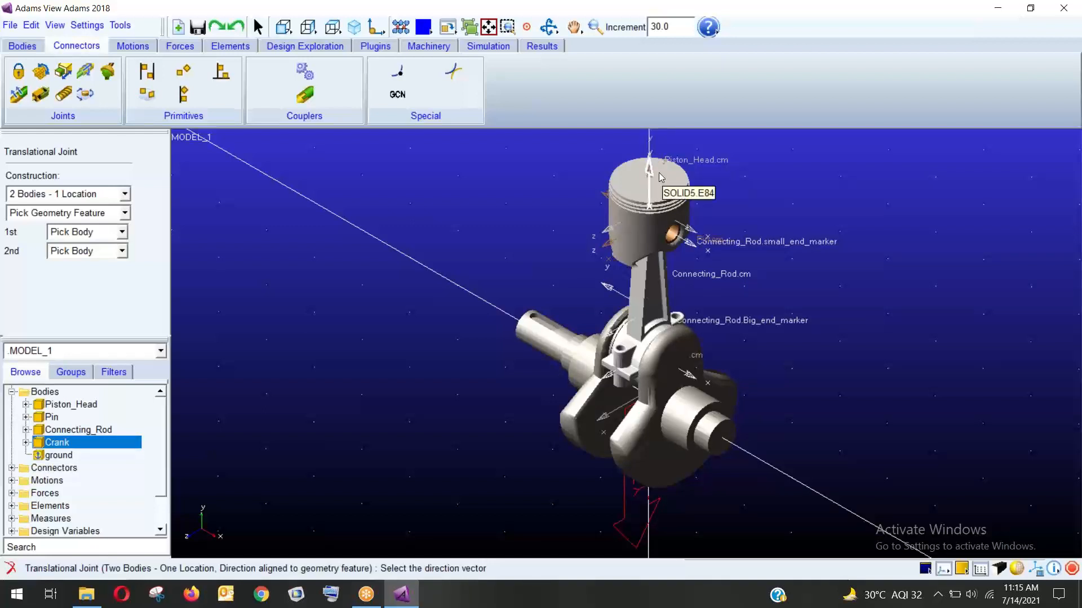
right_click(658, 172)
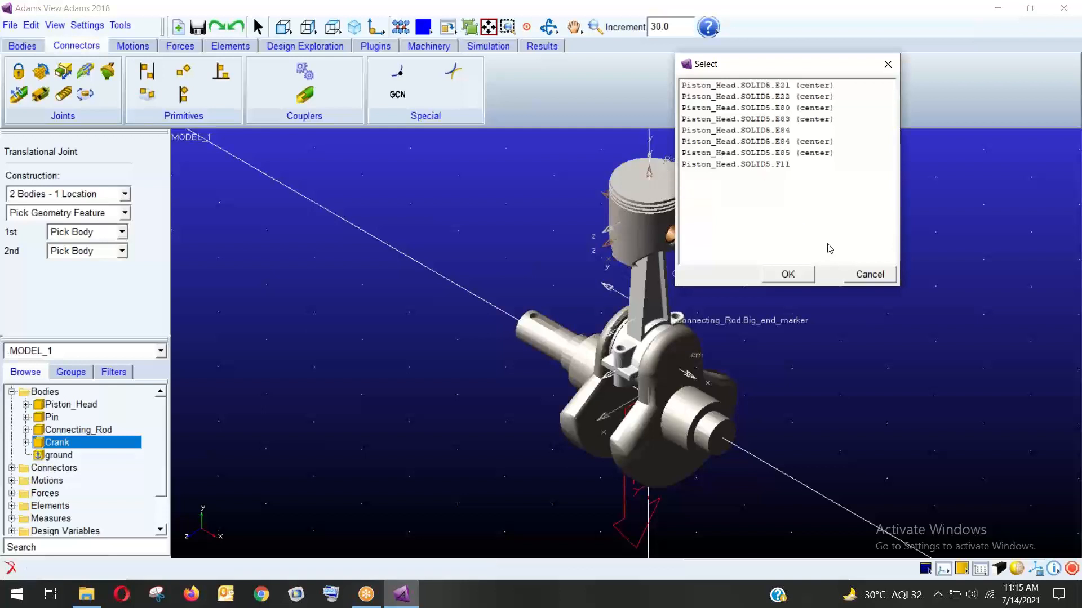
left_click(866, 275)
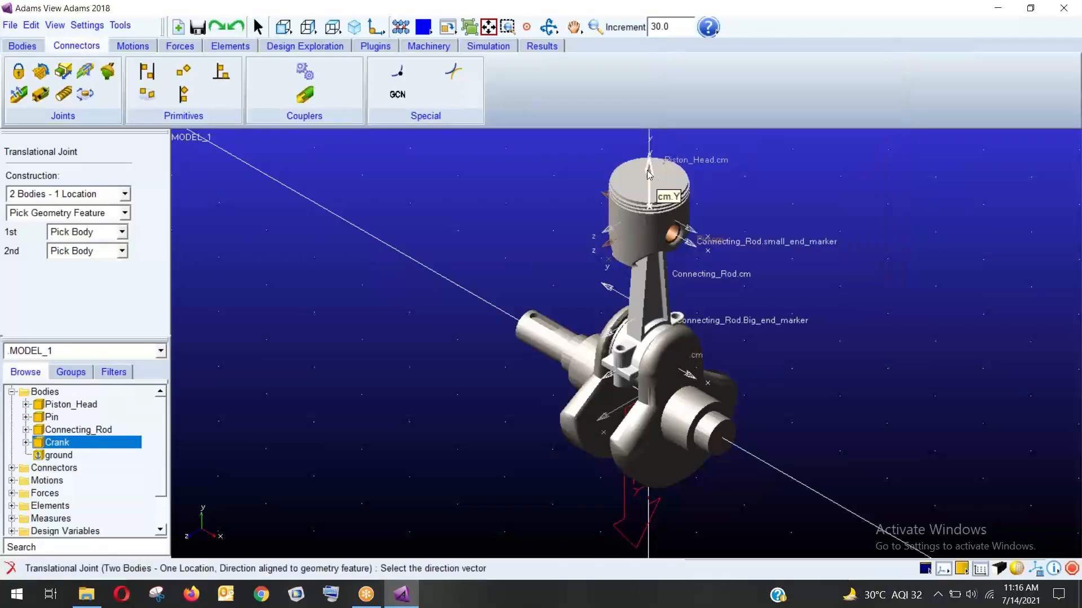
right_click(657, 199)
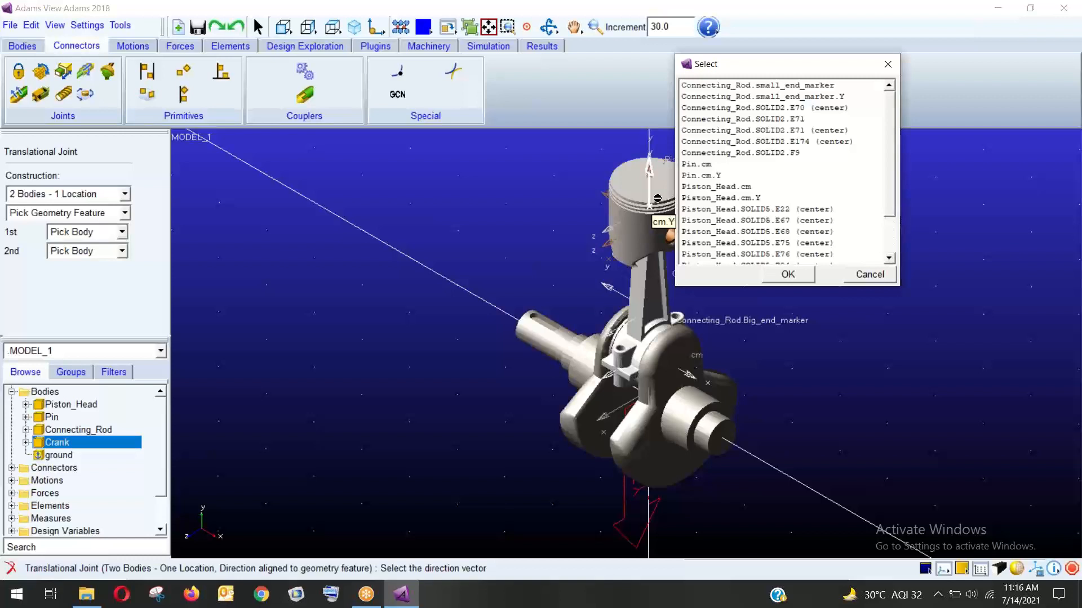
left_click(737, 197)
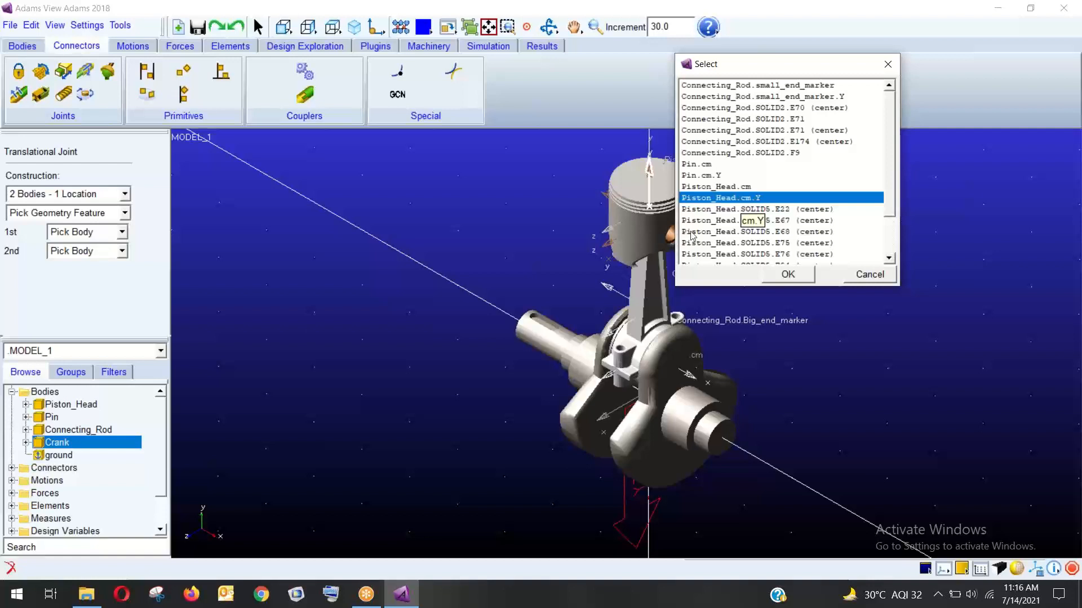
left_click(795, 277)
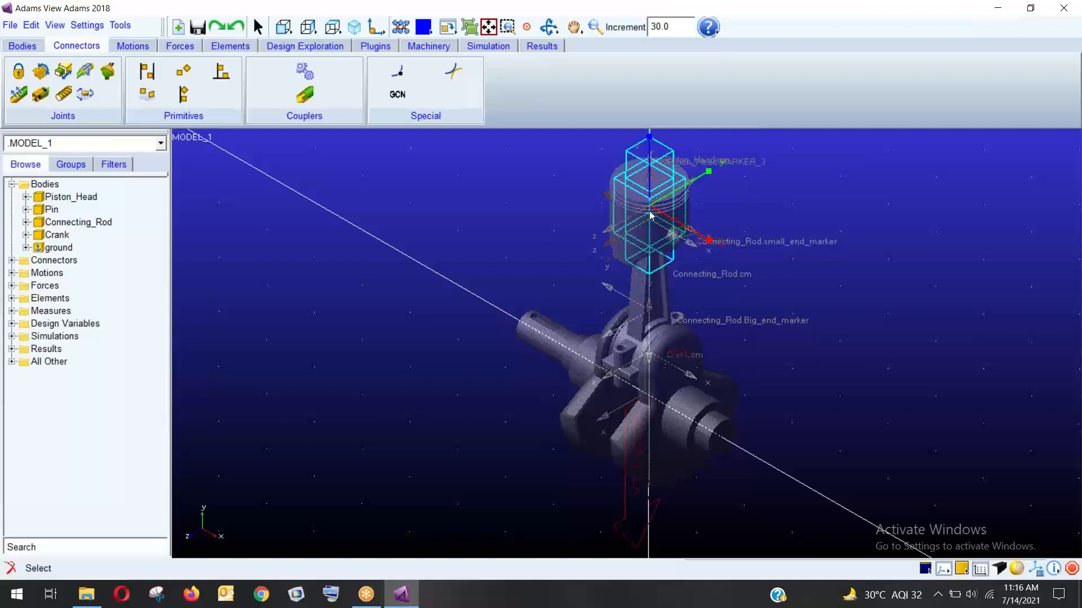
left_click(563, 205)
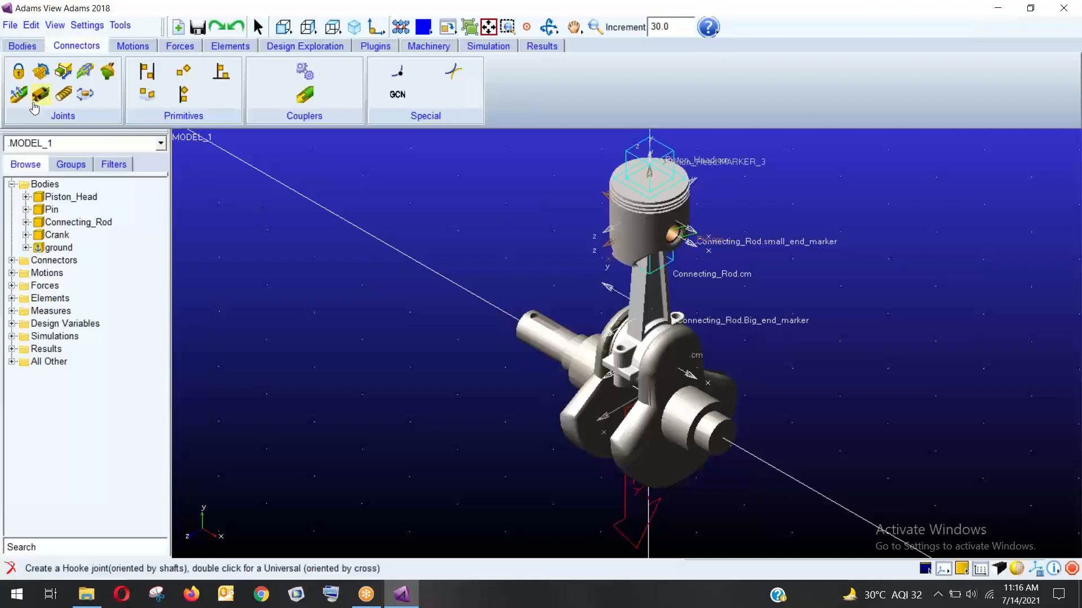
Create a 2 Bodies - 1 Location fixed joint between Pin and Piston_Head, normal to grid, located at Pin.cm.
left_click(18, 74)
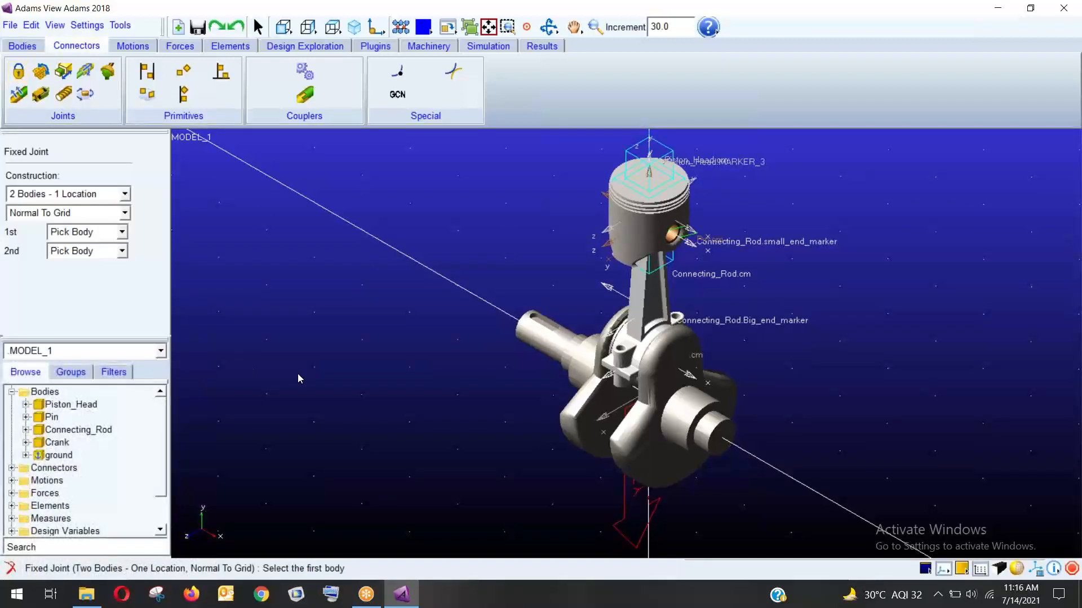
right_click(673, 238)
left_click(712, 107)
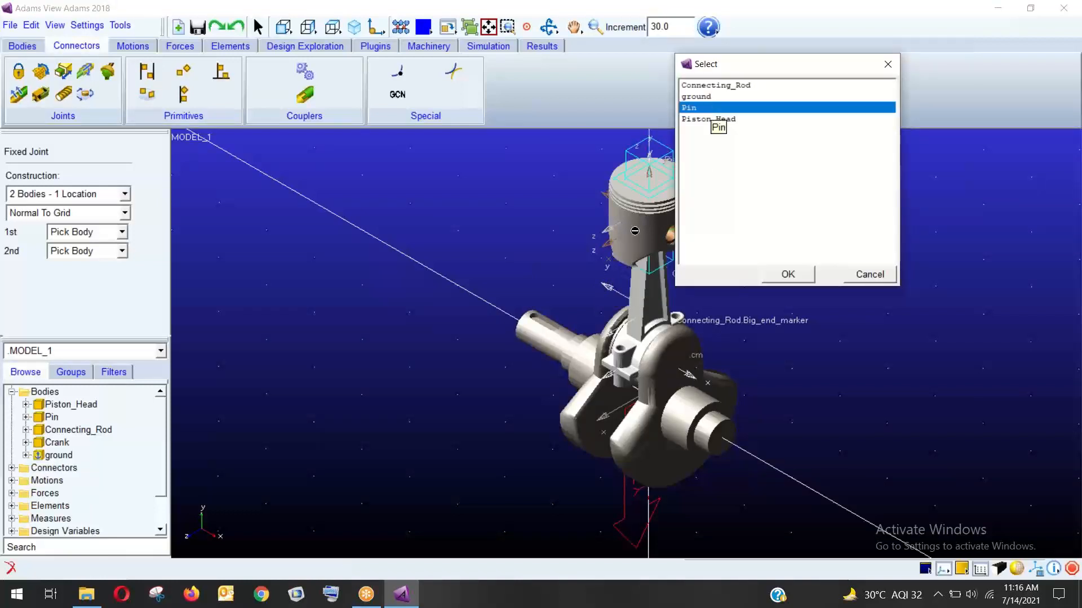
left_click(787, 274)
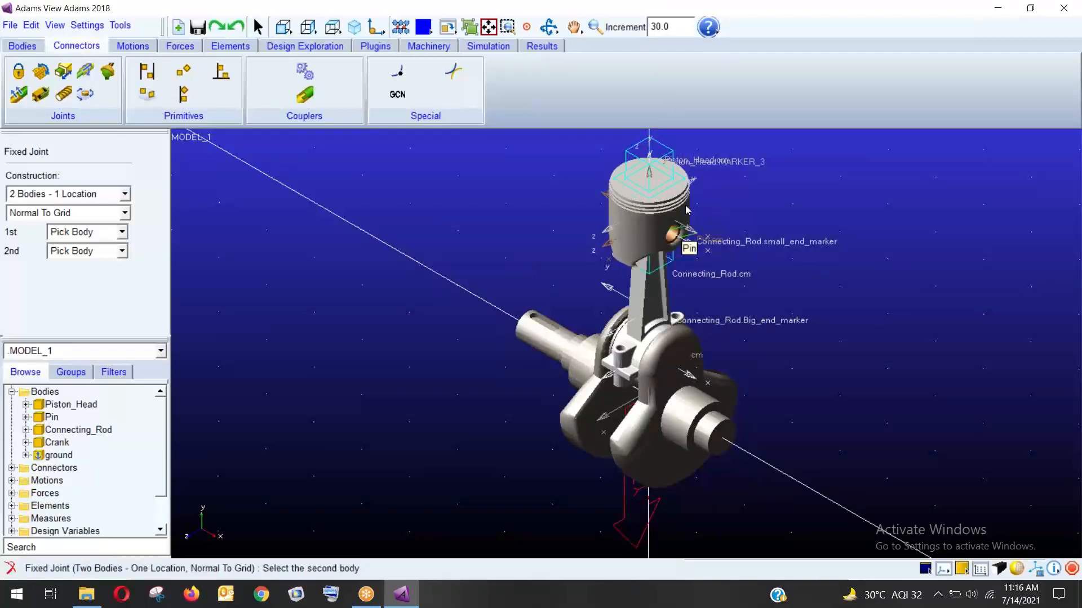
right_click(636, 229)
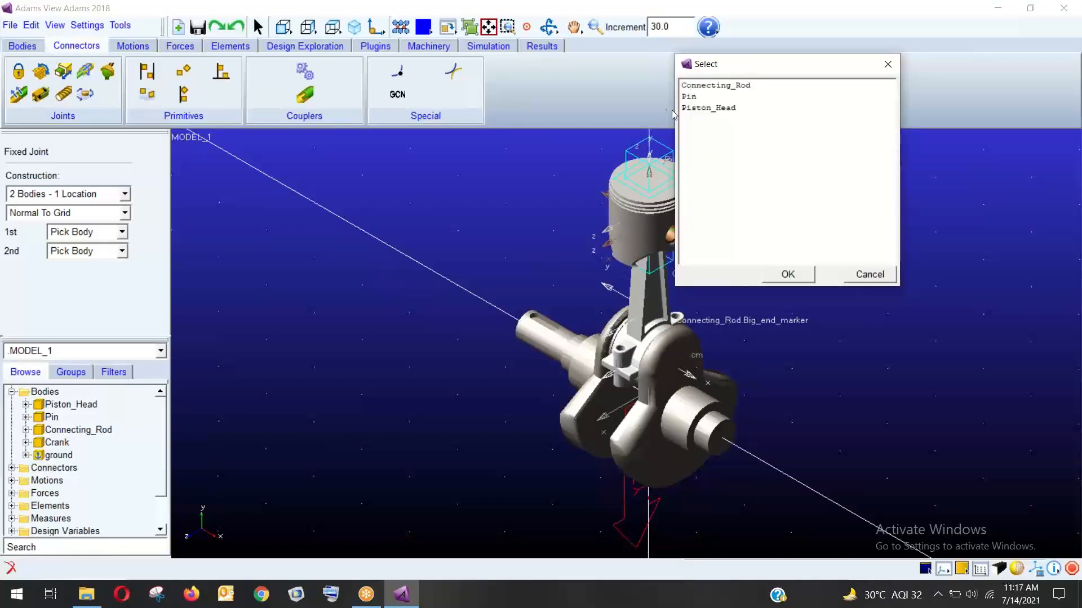
left_click(718, 108)
left_click(787, 276)
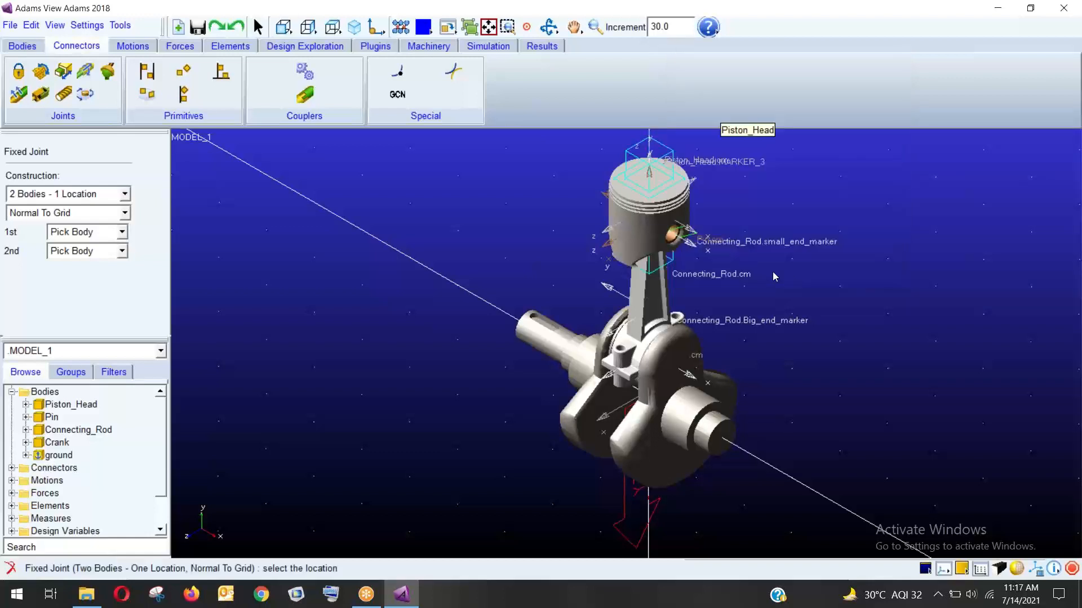
right_click(651, 230)
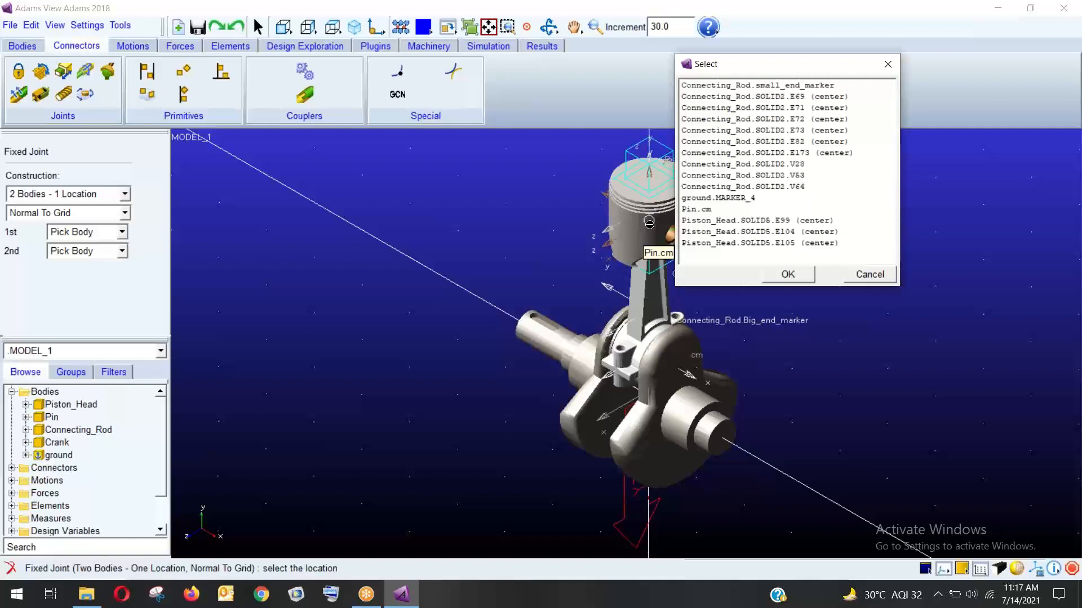
left_click(698, 212)
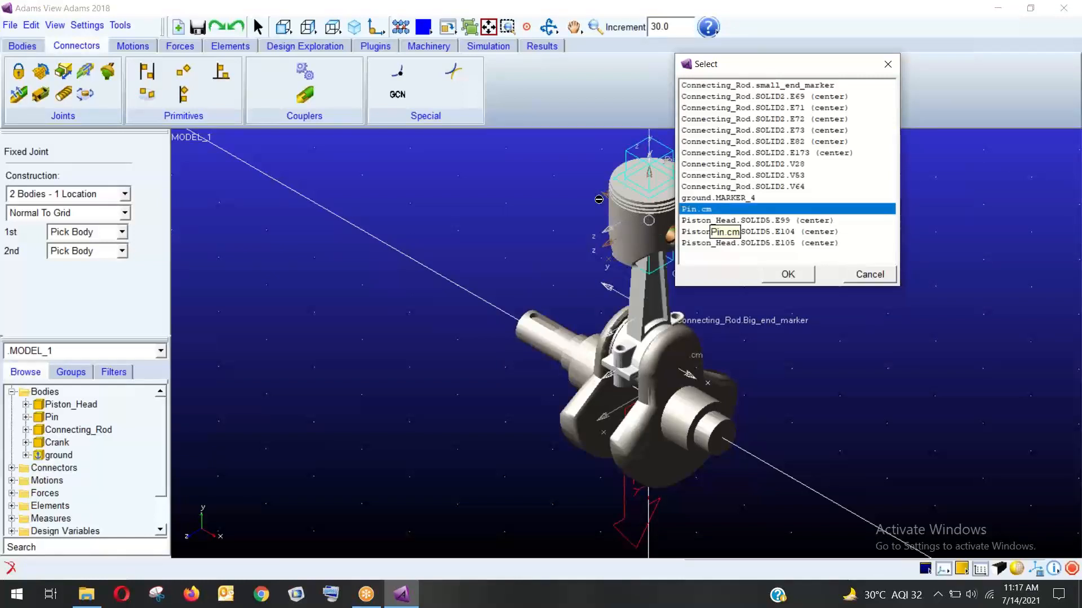
left_click(783, 275)
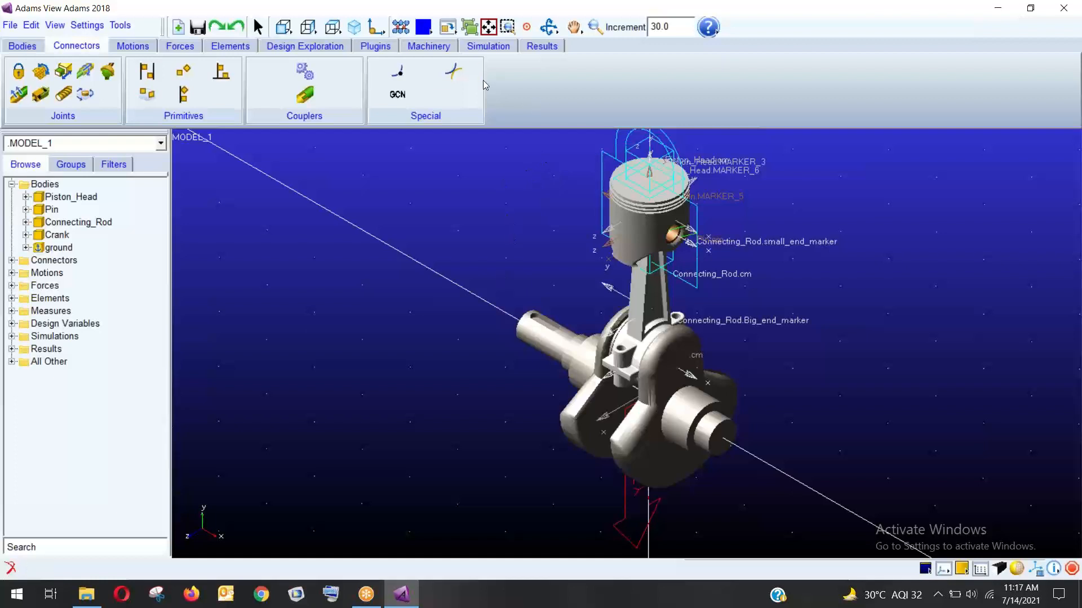
Fit the model in the view and set the working grid's orientation to Global YZ.
left_click(488, 25)
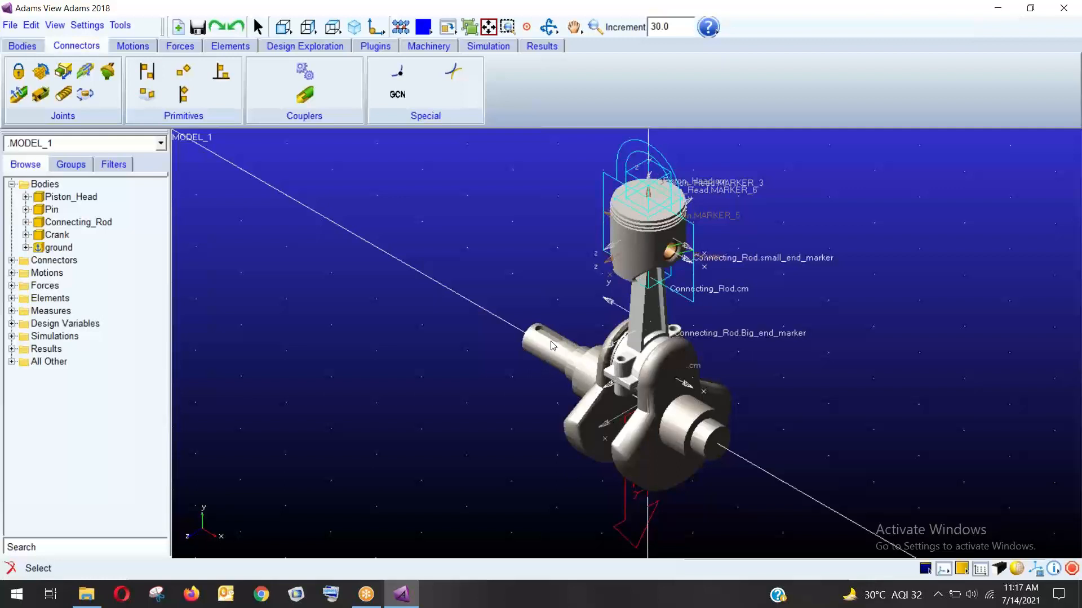
left_click(87, 26)
mouse_move(121, 25)
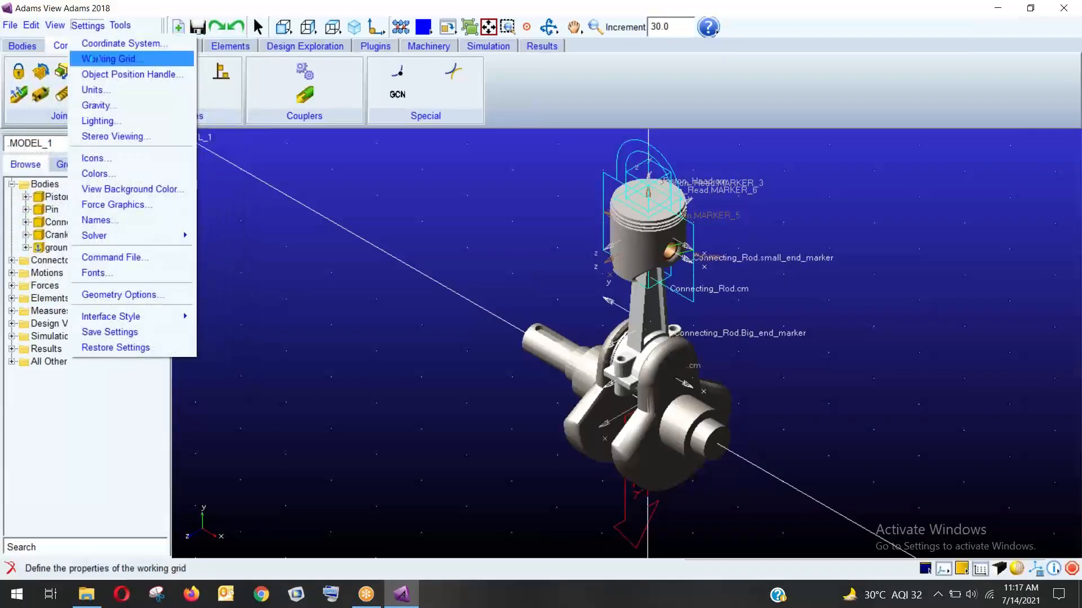
left_click(107, 58)
left_click(518, 288)
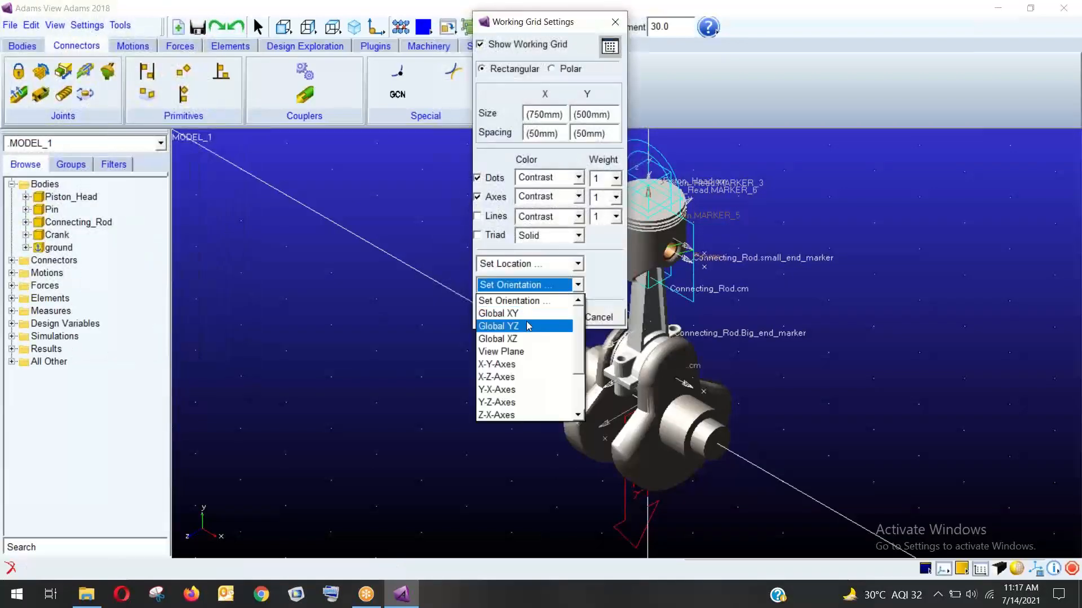
left_click(528, 326)
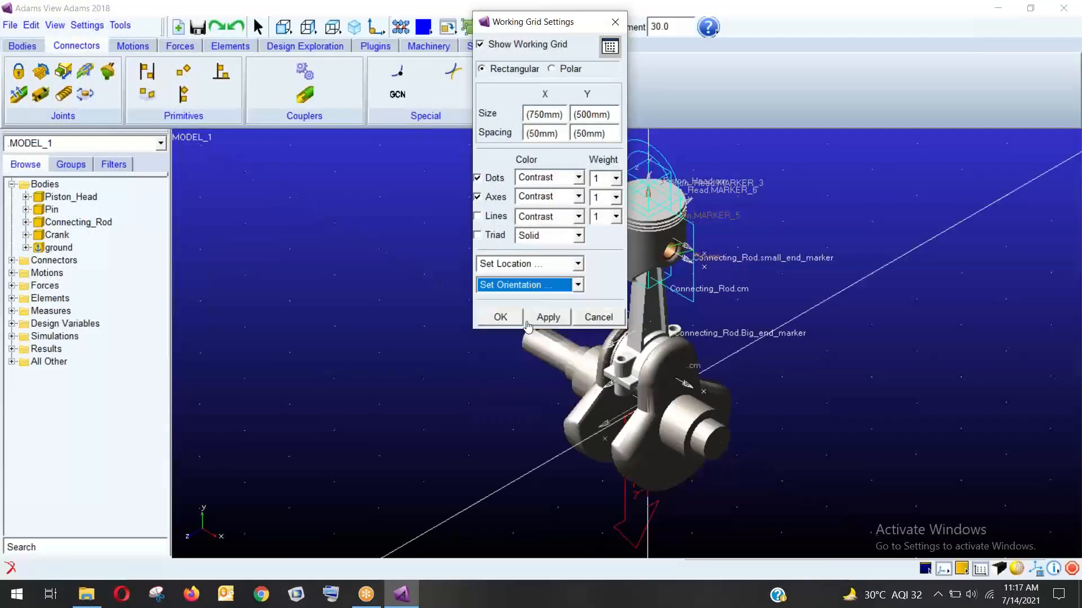
left_click(503, 316)
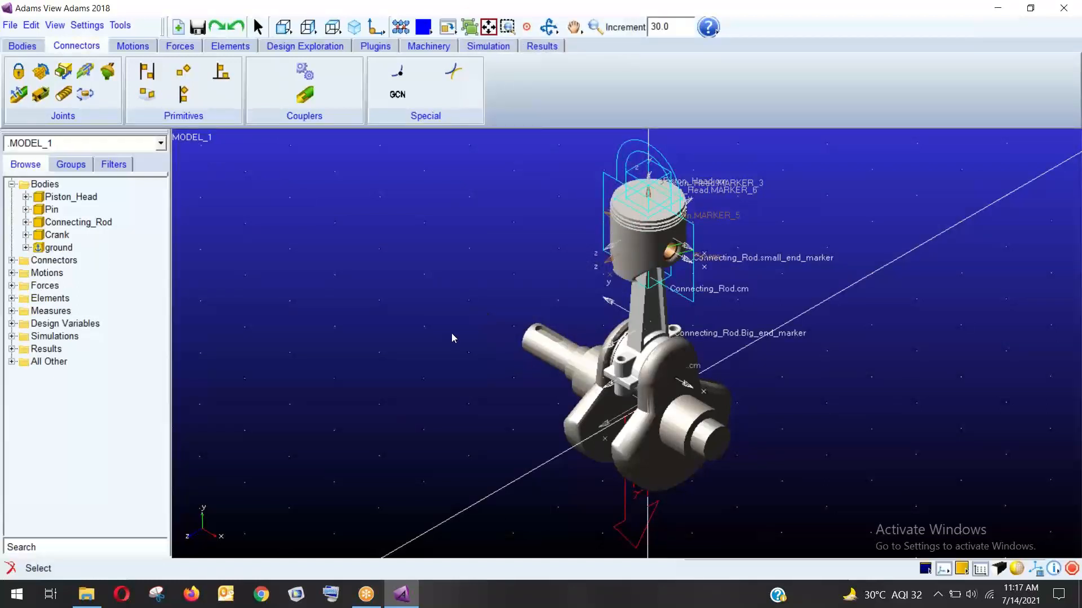
Create a revolute joint between Connecting_Rod and Pin, normal to grid, located at Connecting_Rod.small_end_marker.
left_click(44, 74)
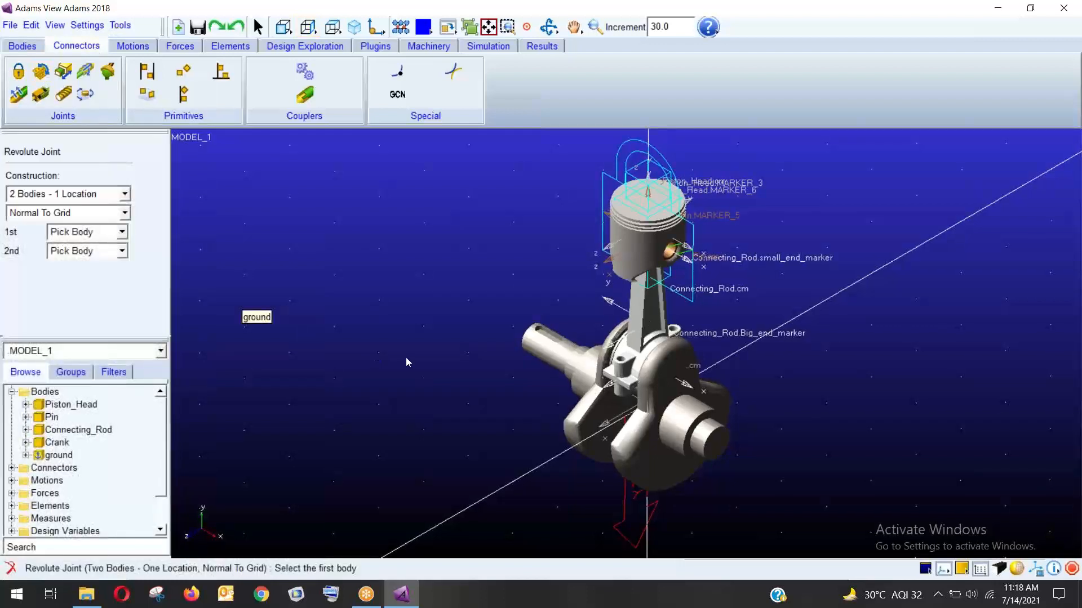
right_click(649, 313)
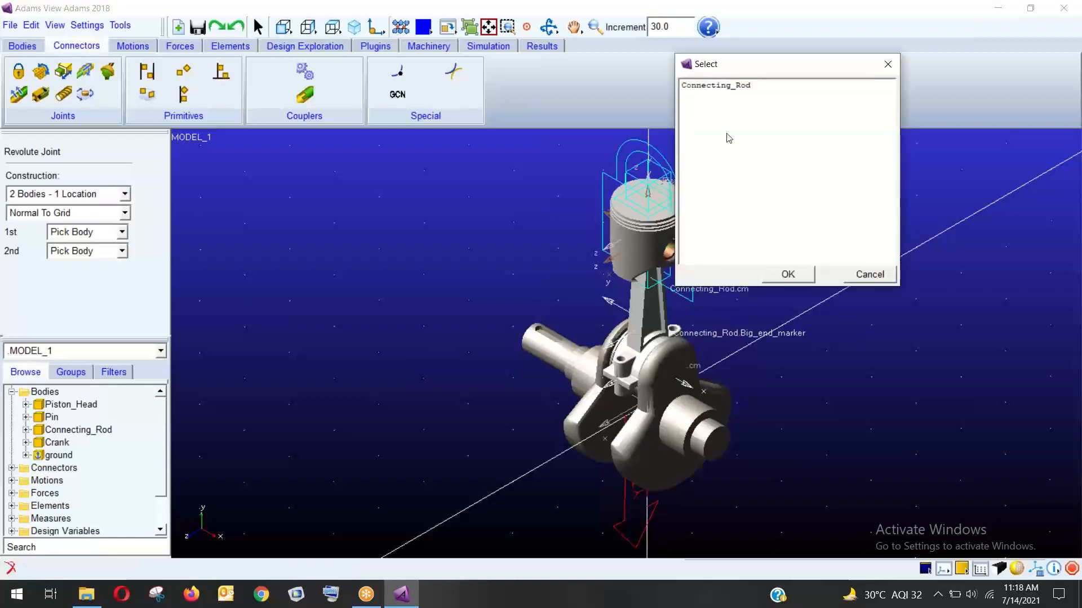
left_click(726, 86)
left_click(787, 275)
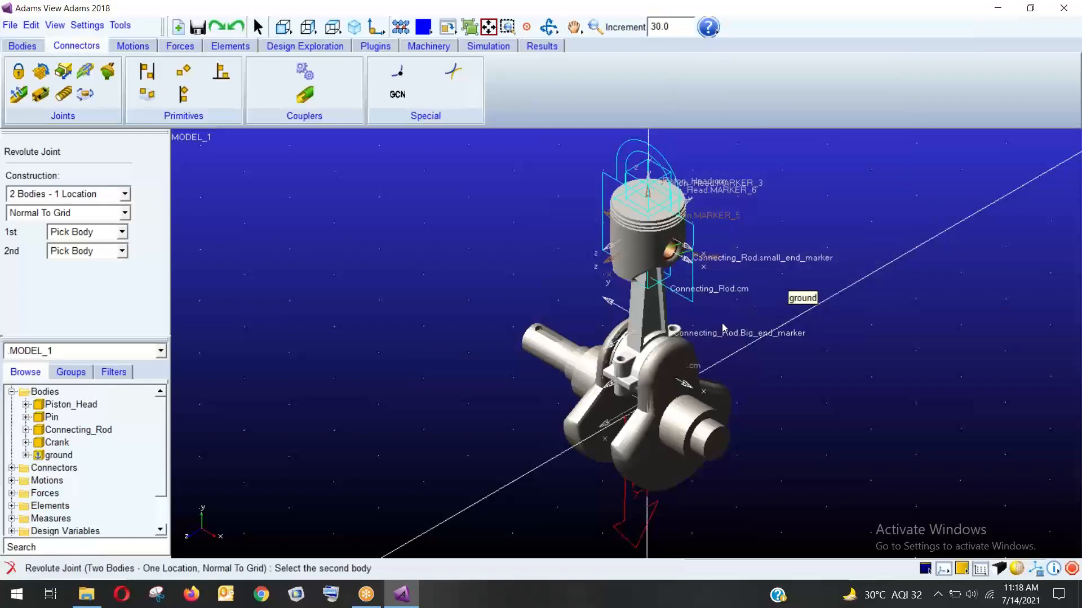
right_click(680, 255)
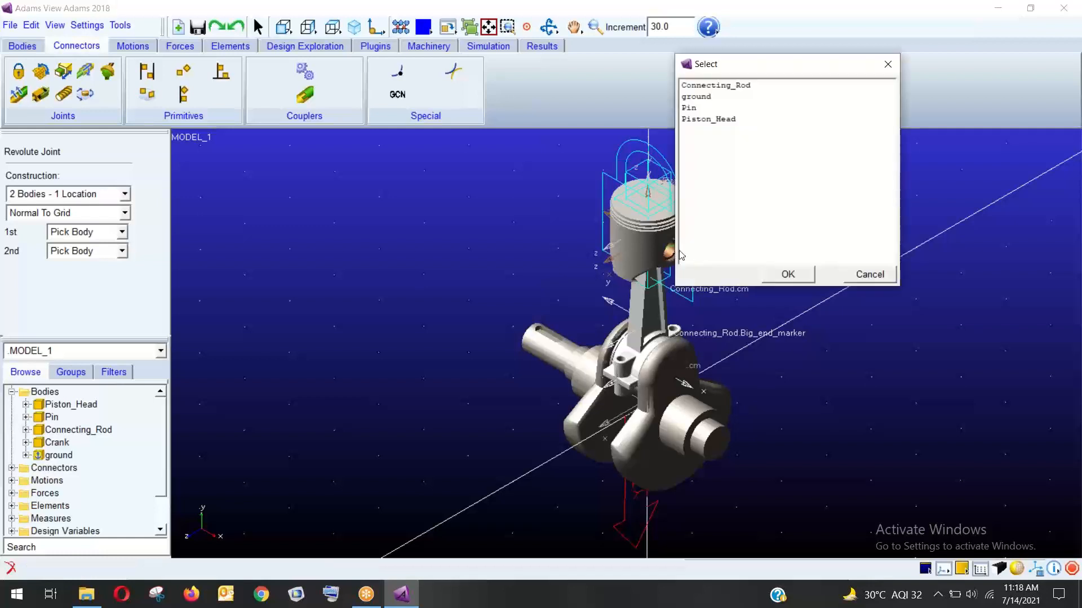
left_click(708, 110)
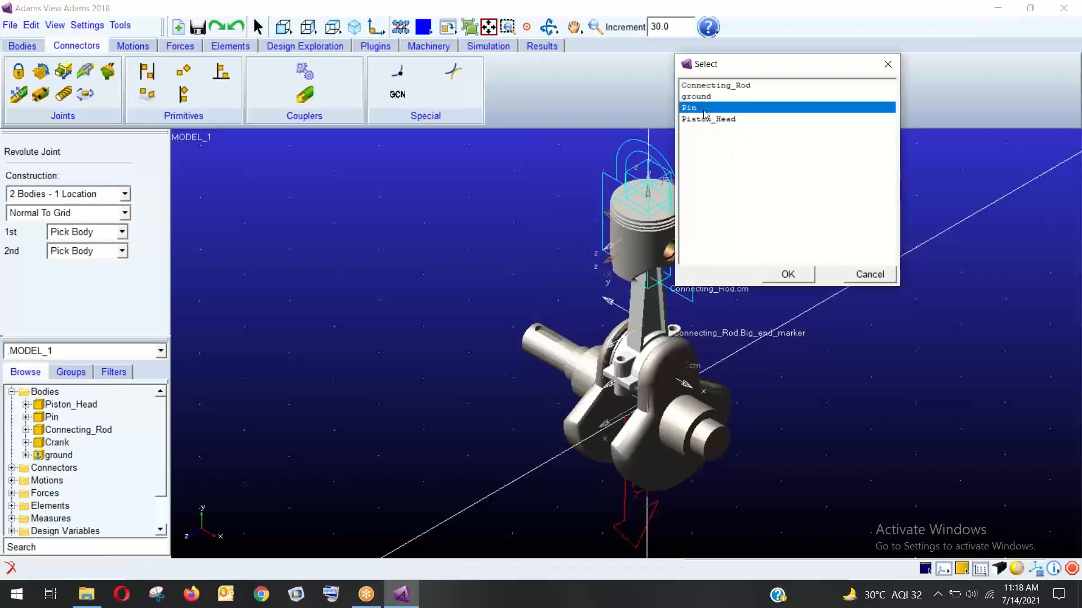
left_click(780, 277)
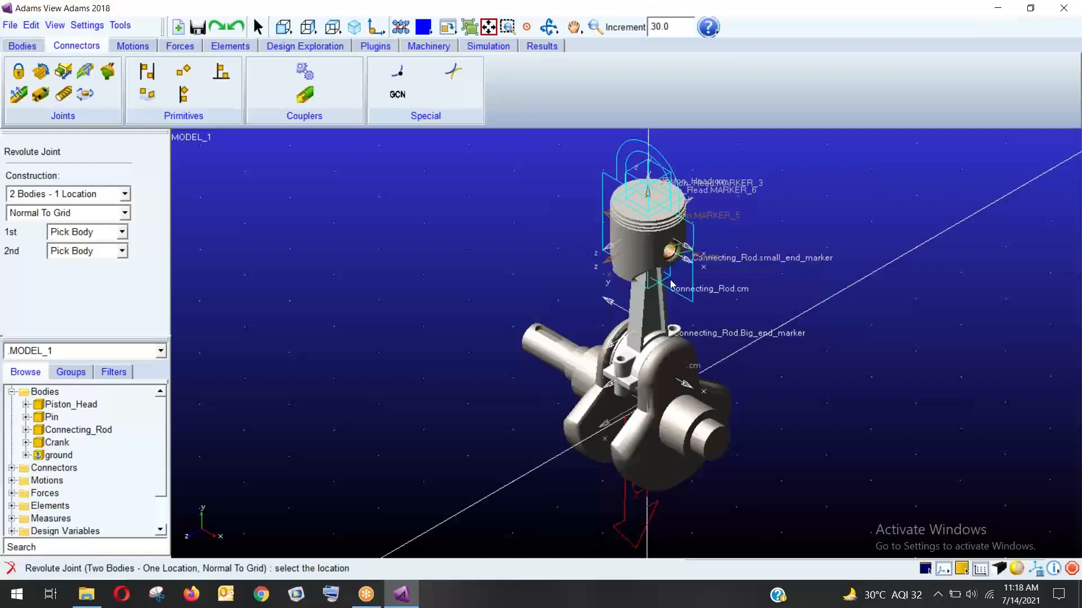
right_click(659, 248)
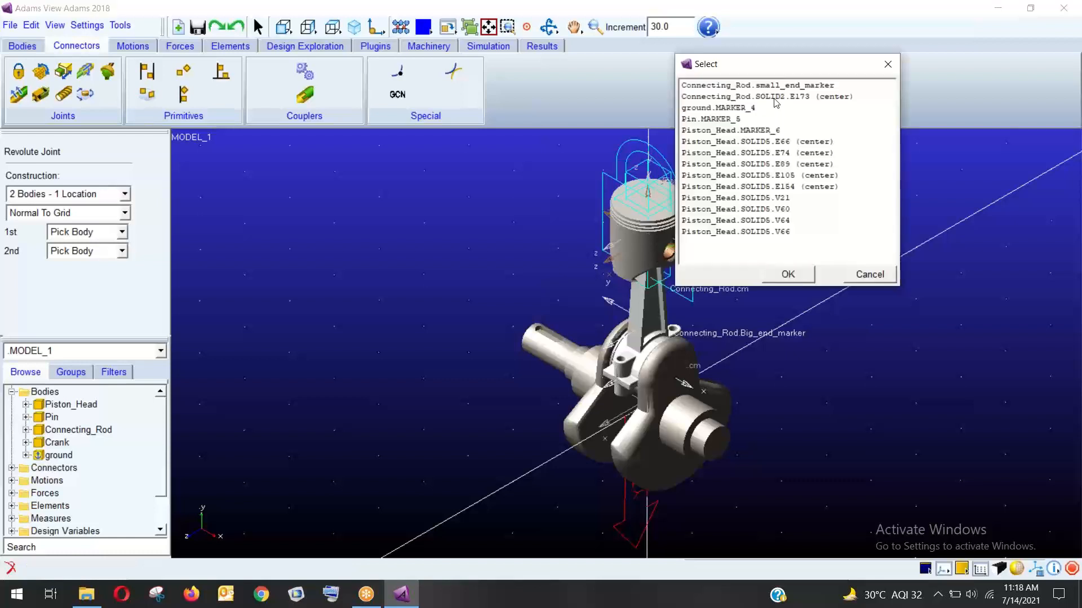
left_click(775, 86)
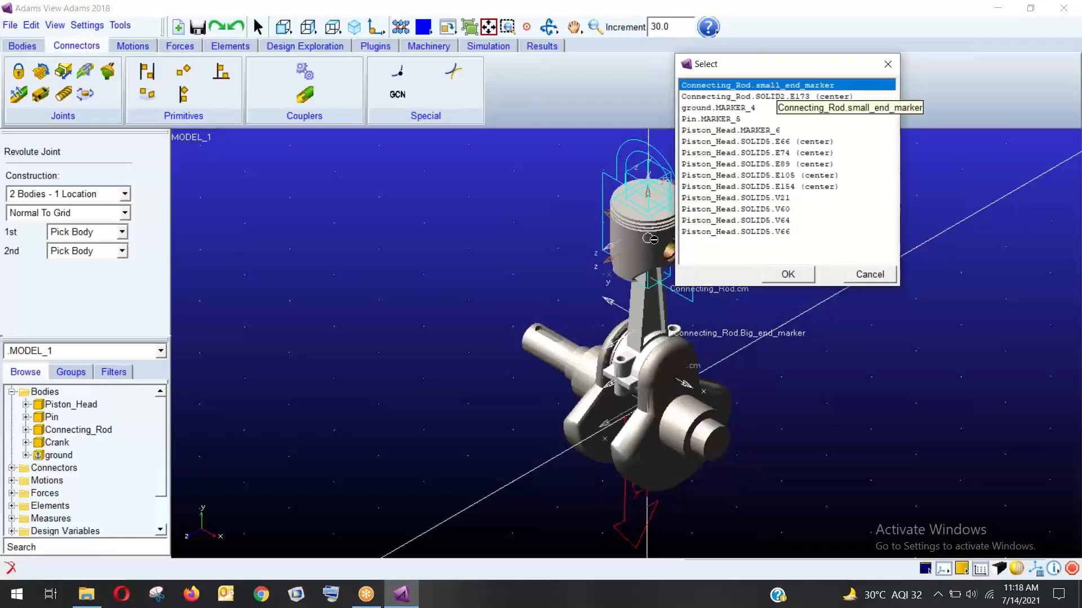
left_click(776, 274)
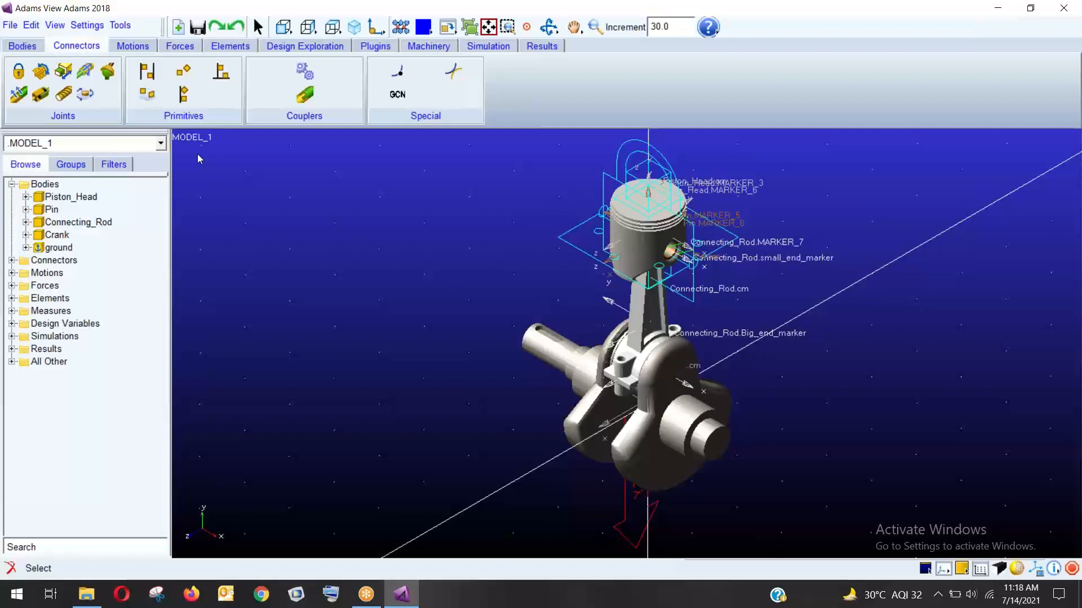
Create a revolute joint between Connecting_Rod and Crank, normal to grid, located at Connecting_Rod.Big_end_marker.
left_click(41, 72)
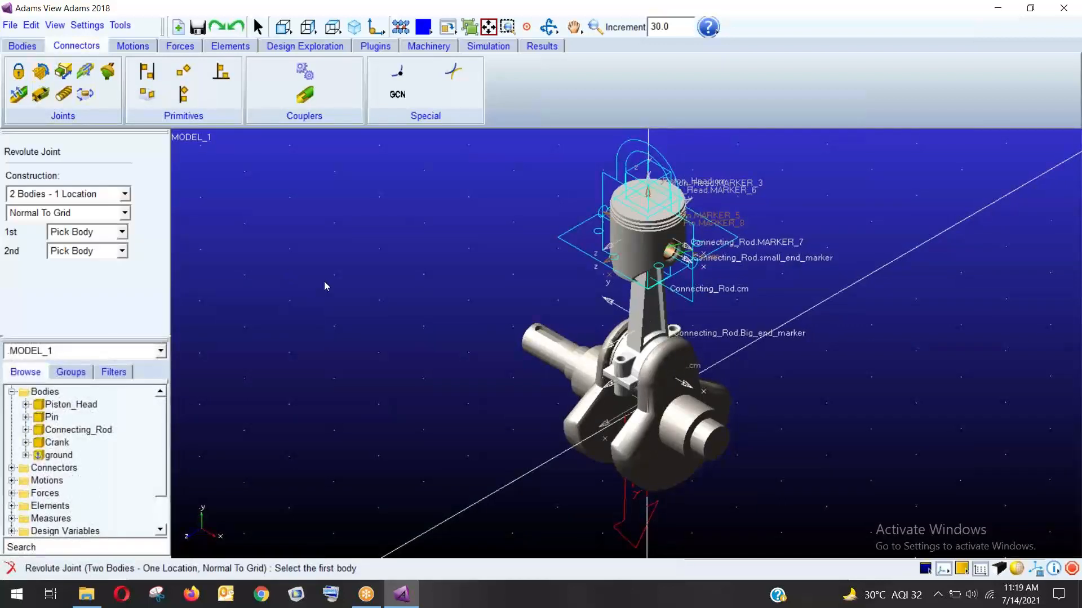
right_click(644, 307)
left_click(726, 85)
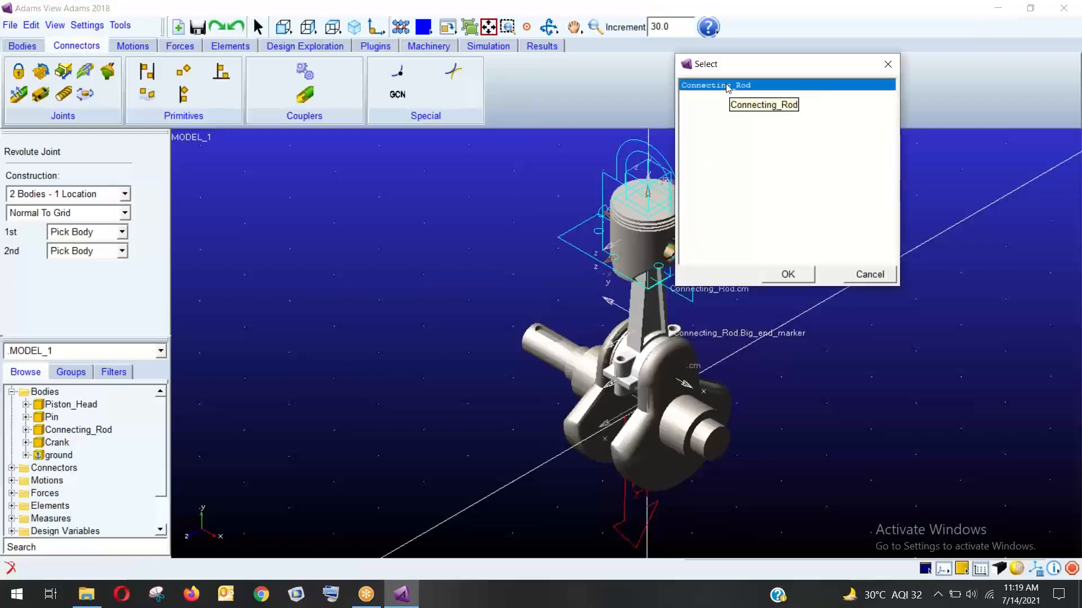
left_click(788, 274)
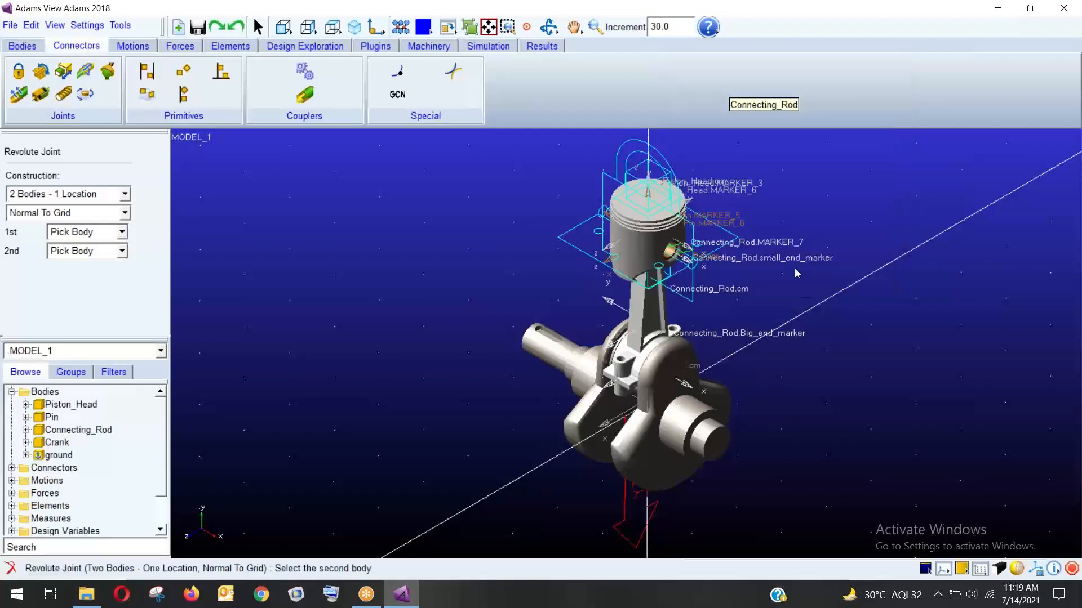
right_click(659, 374)
left_click(714, 98)
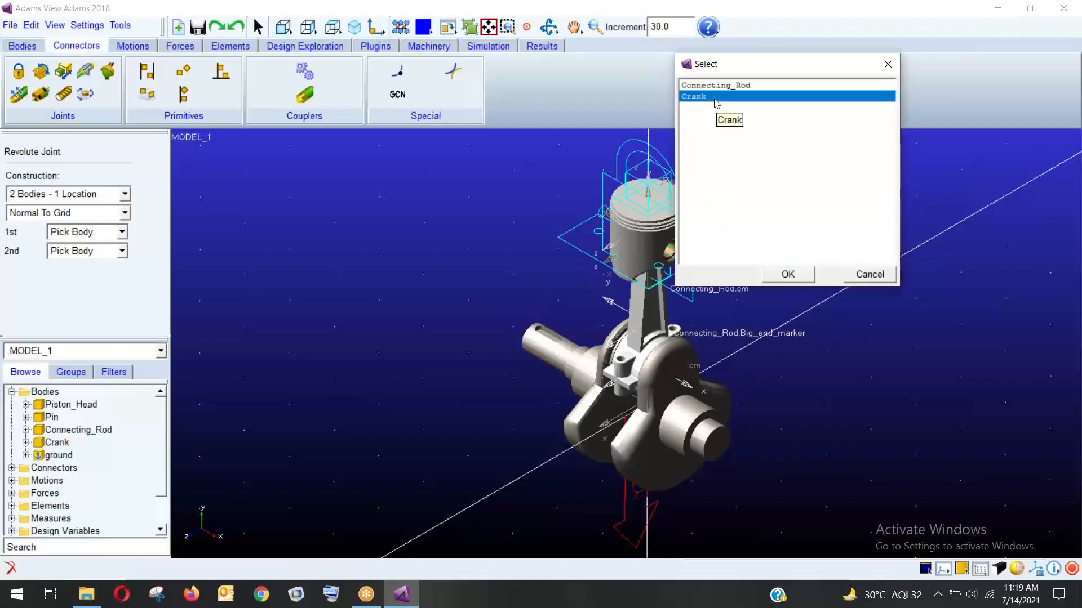
left_click(786, 272)
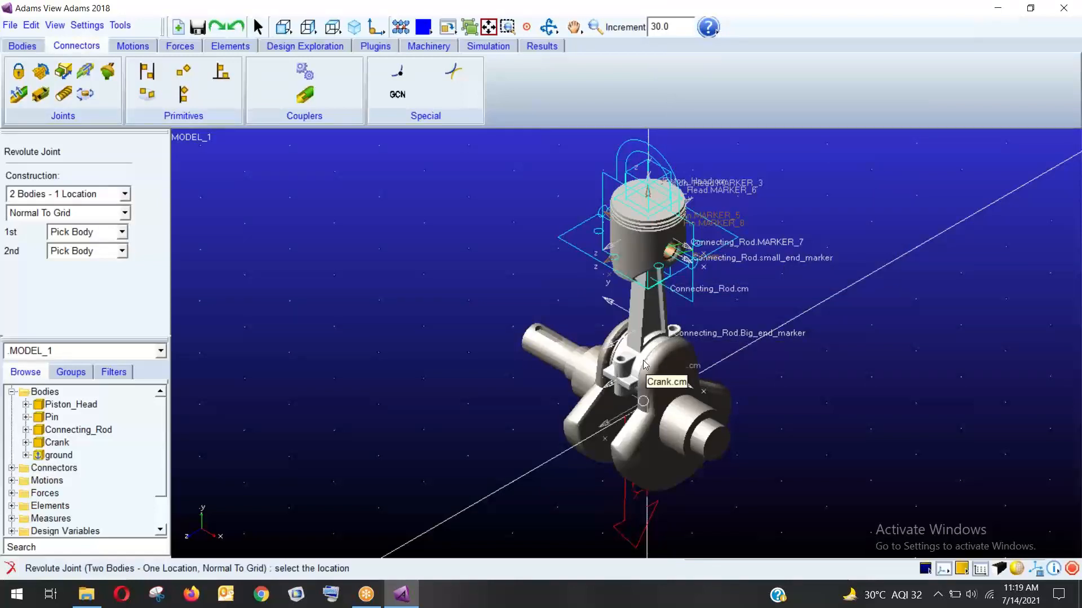
left_click(629, 372)
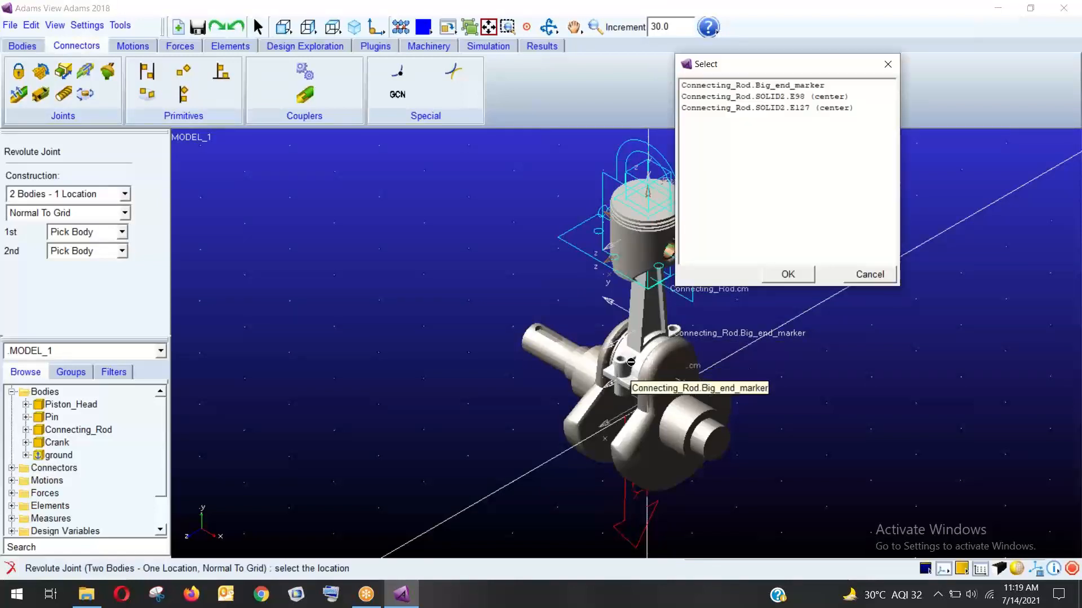
left_click(764, 84)
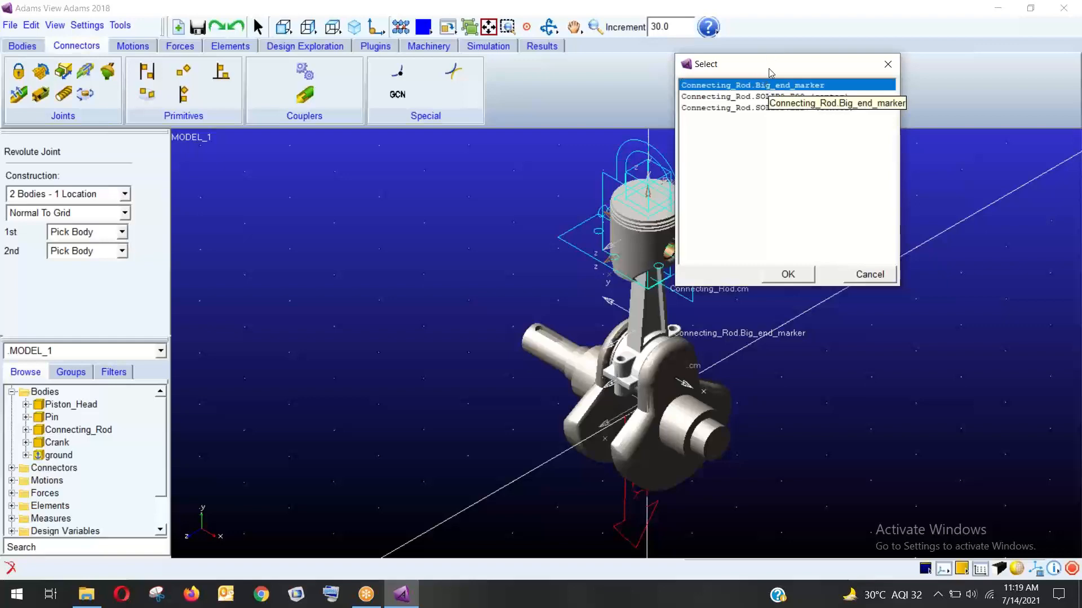
mouse_move(768, 68)
left_mouse_down()
mouse_move(538, 101)
mouse_move(435, 101)
left_mouse_up()
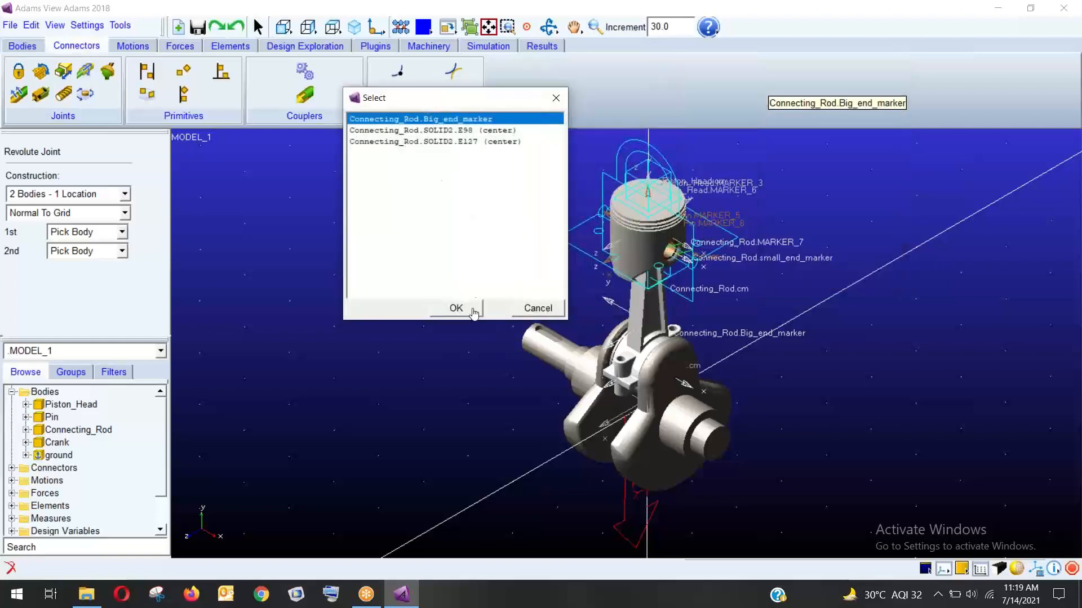
left_click(455, 308)
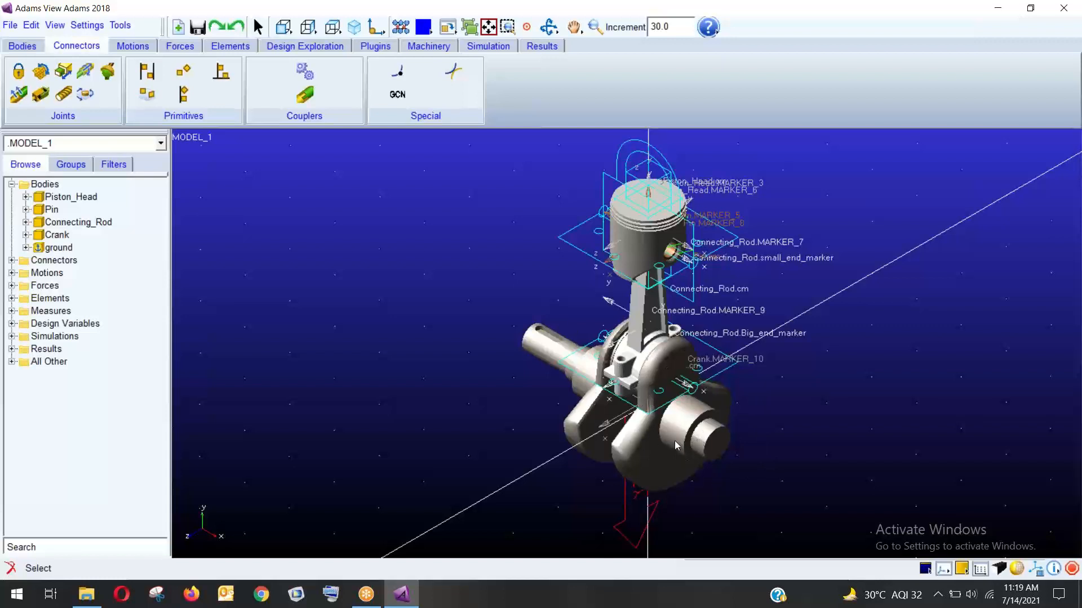
Create a 2 Bodies - 1 Location revolute joint between Crank and ground, normal to grid, located at the circular edge center on the crank's shaft end.
left_click(40, 71)
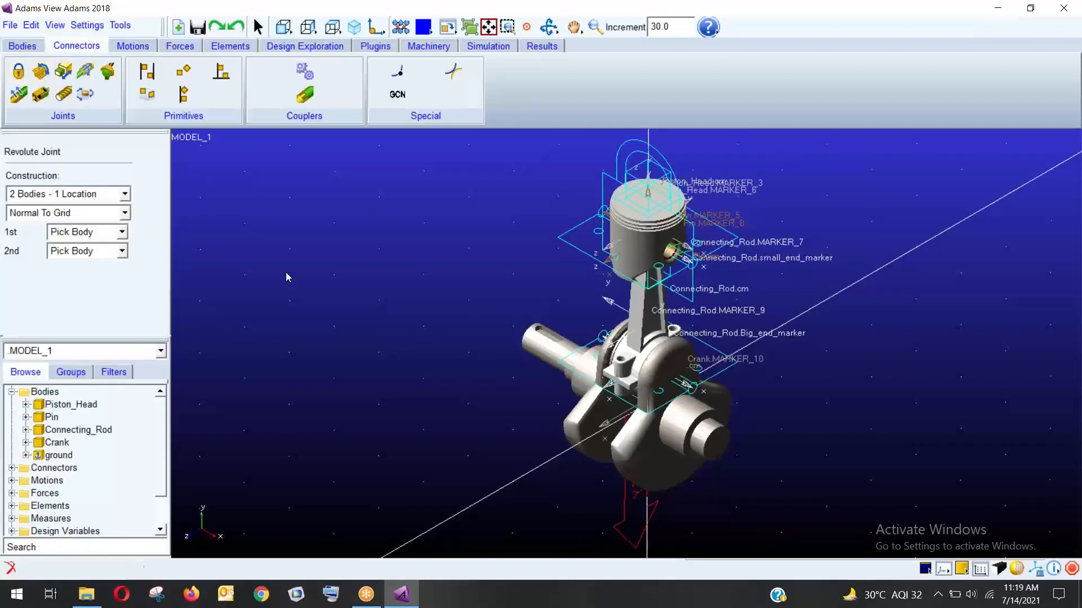
left_click(714, 448)
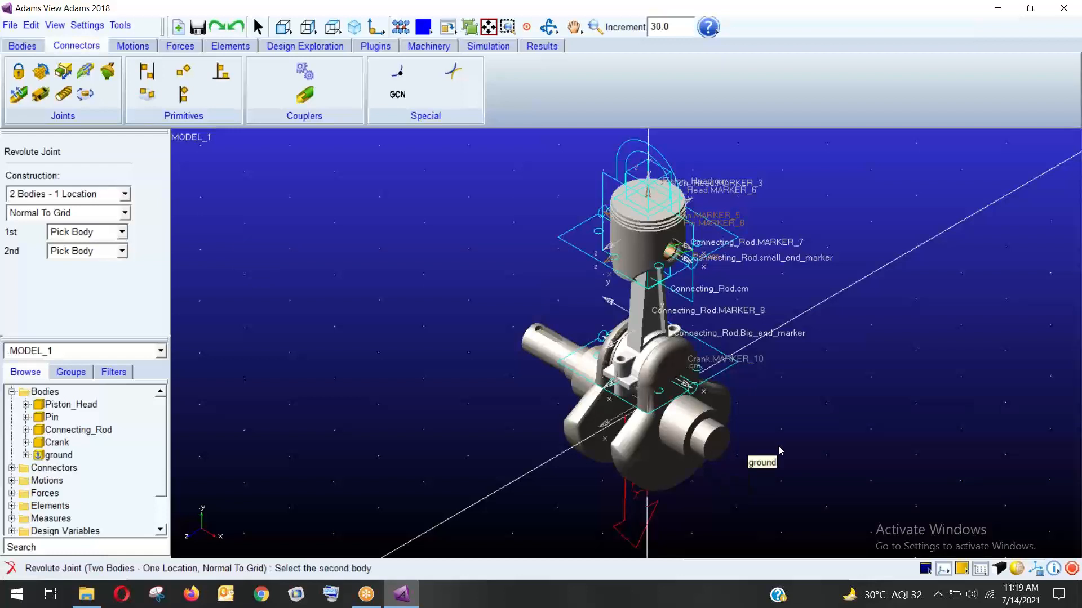
left_click(779, 446)
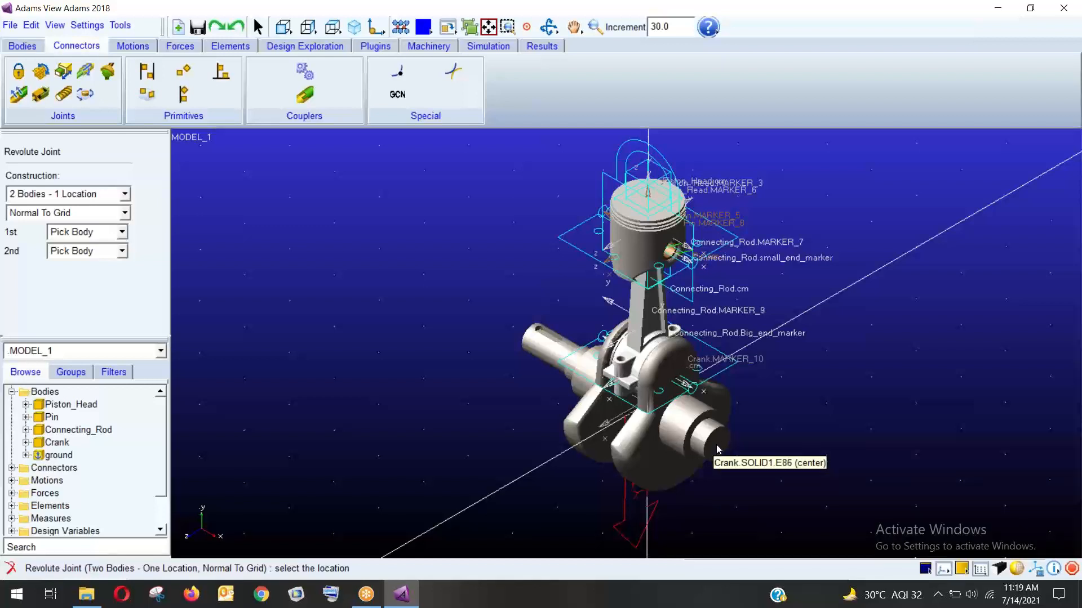
right_click(718, 449)
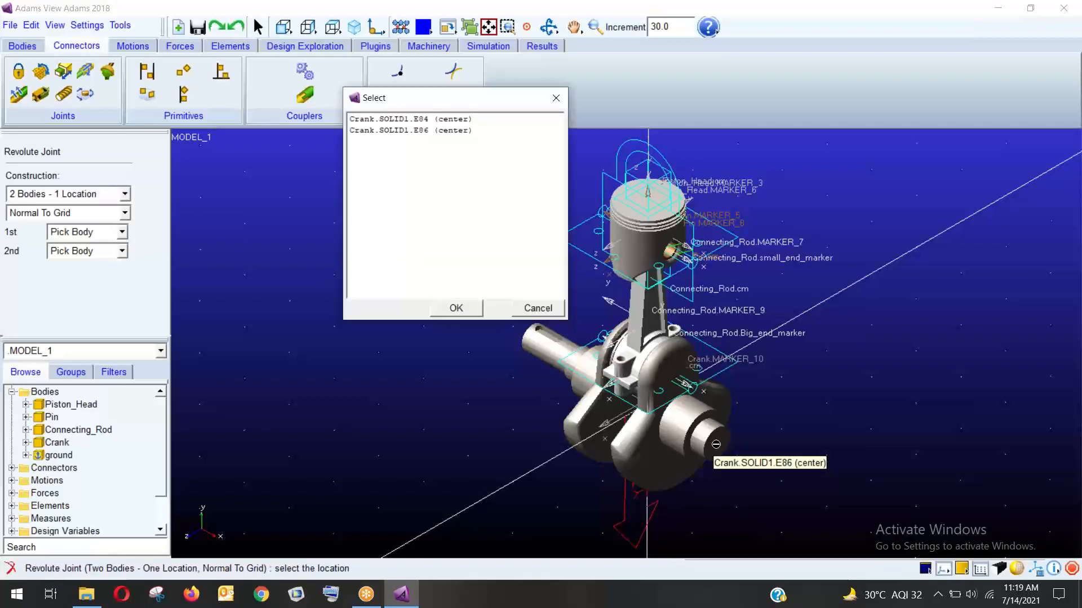
left_click(555, 312)
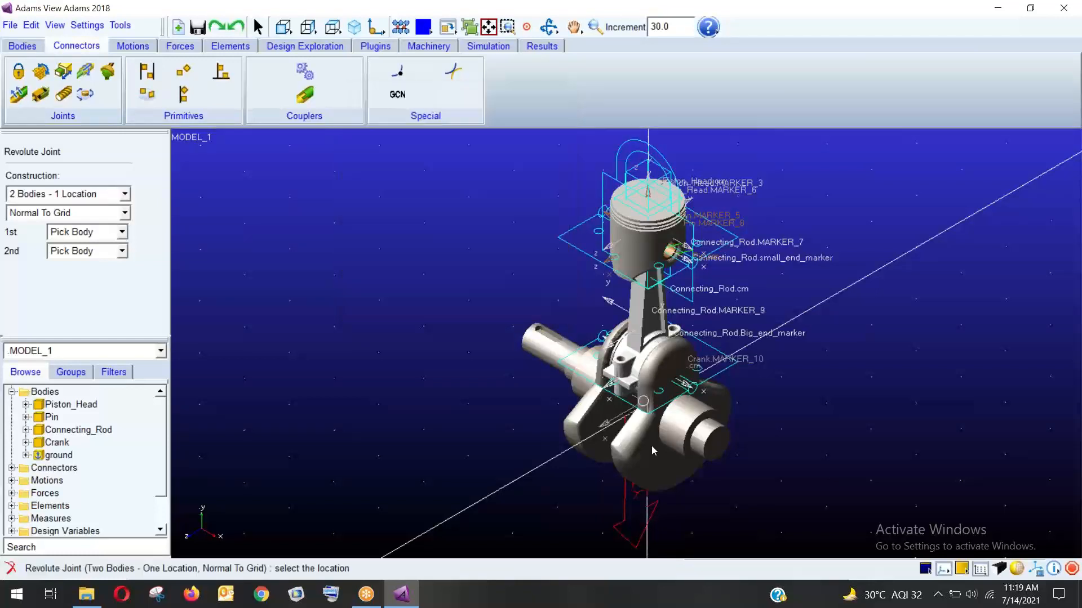
right_click(707, 443)
left_click(429, 132)
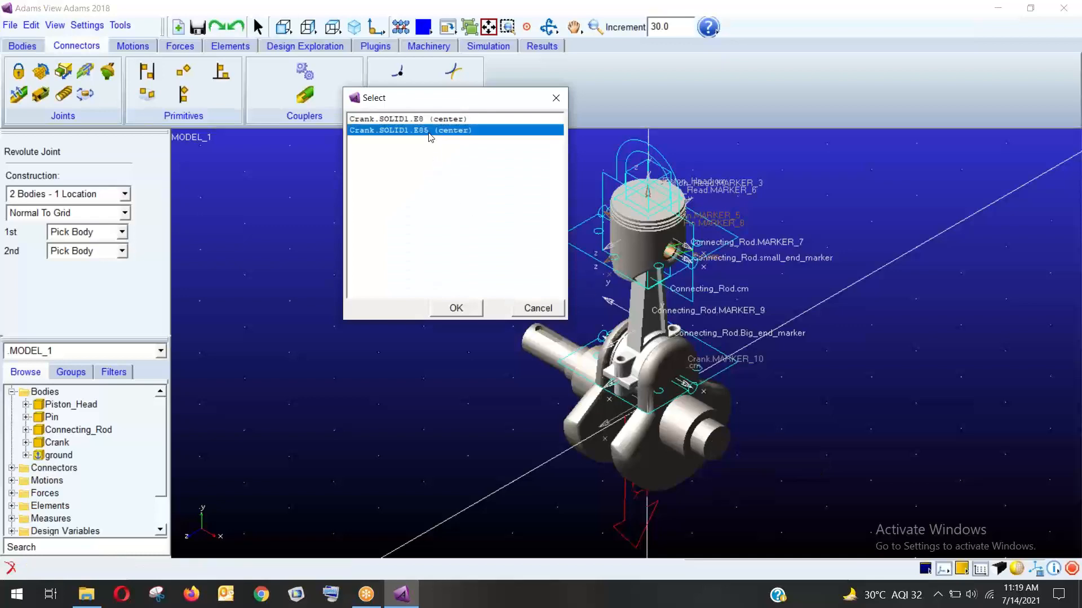
left_click(468, 309)
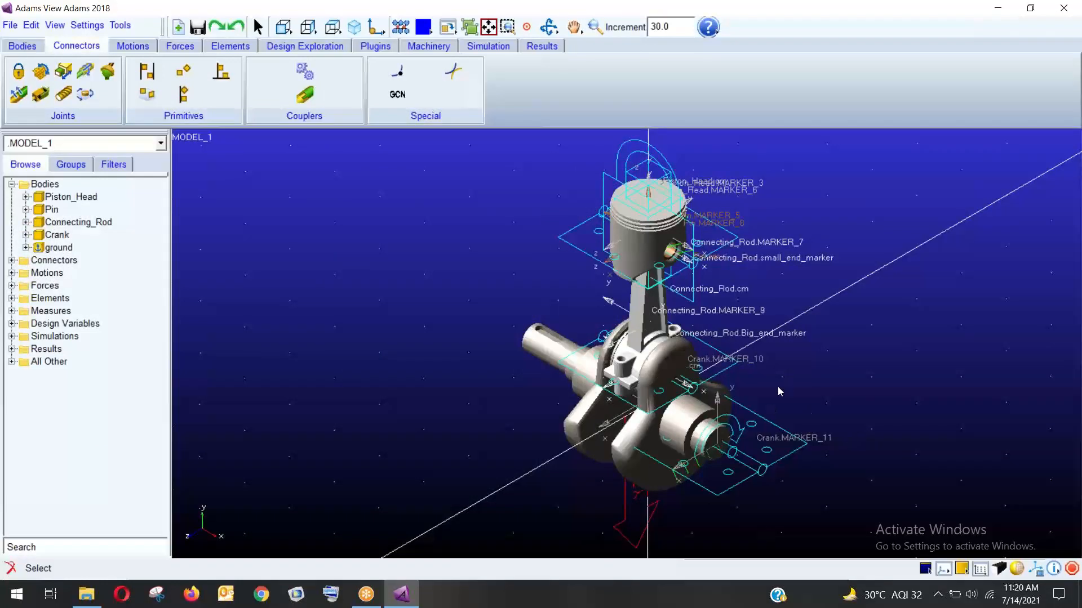
Examine each joint listed under the model's connectors to check which parts it connects and where it sits.
left_click(12, 260)
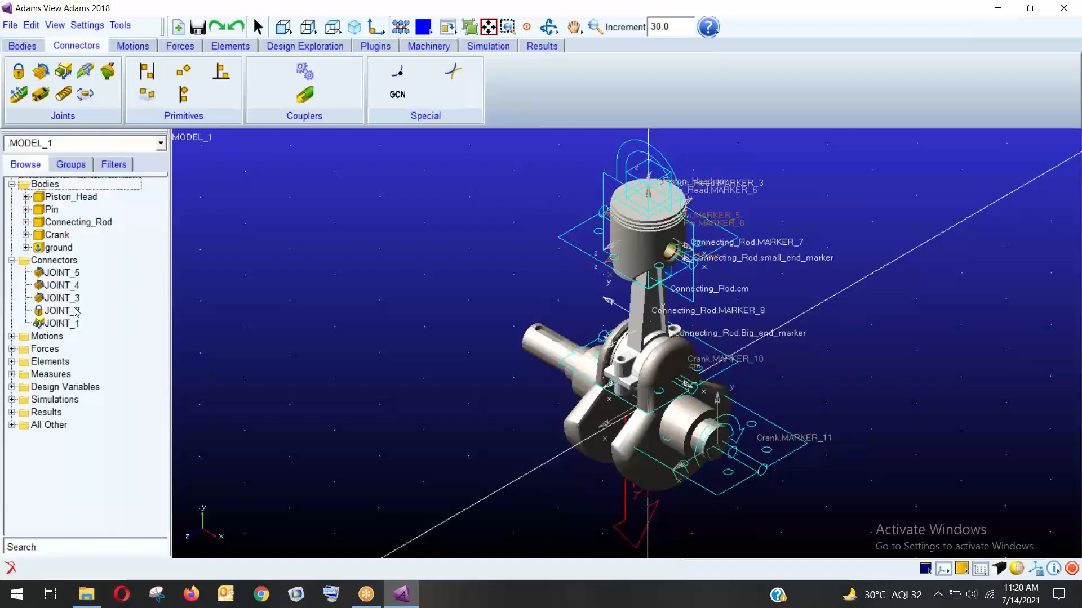
left_click(63, 326)
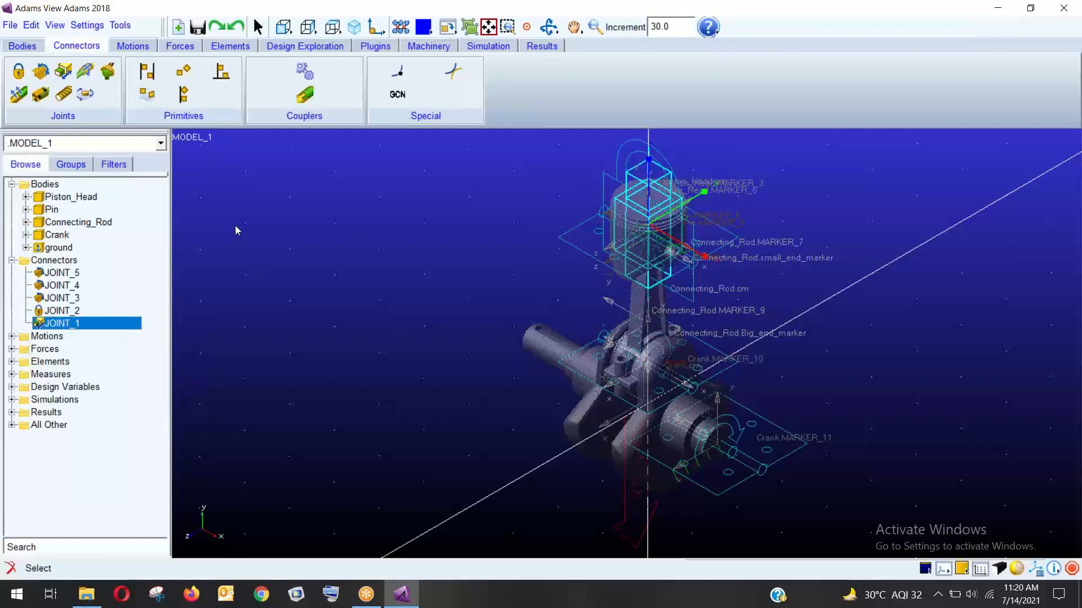
left_click(576, 176)
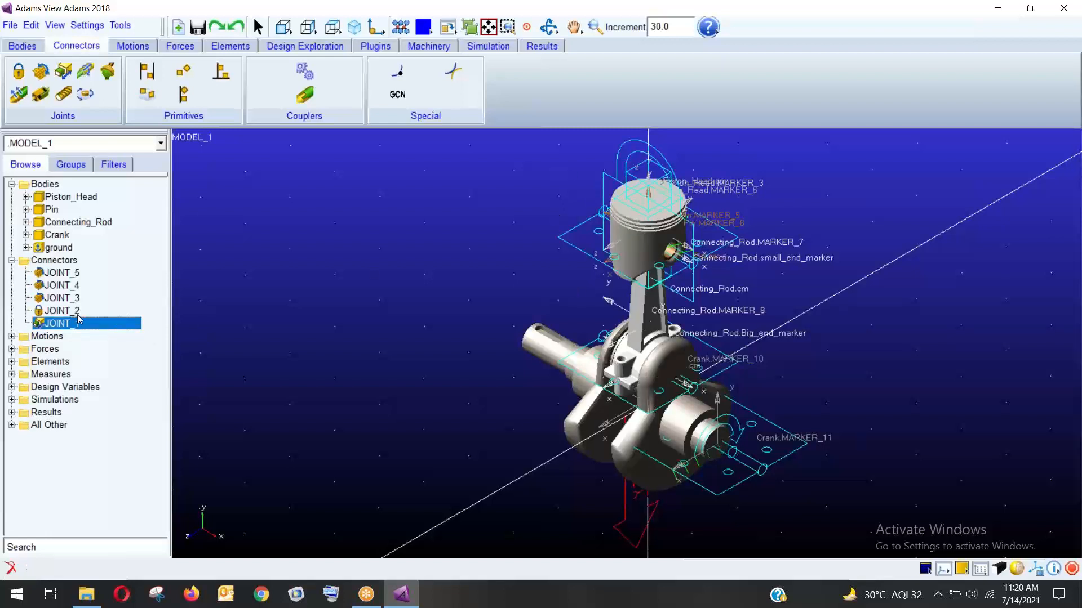
left_click(89, 274)
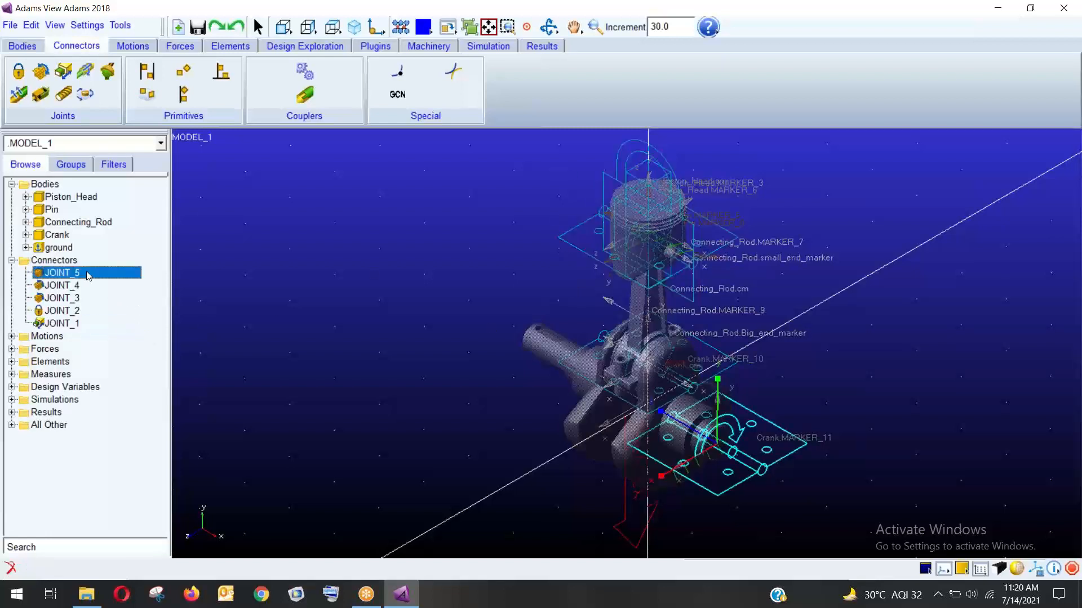
left_click(67, 287)
left_click(67, 301)
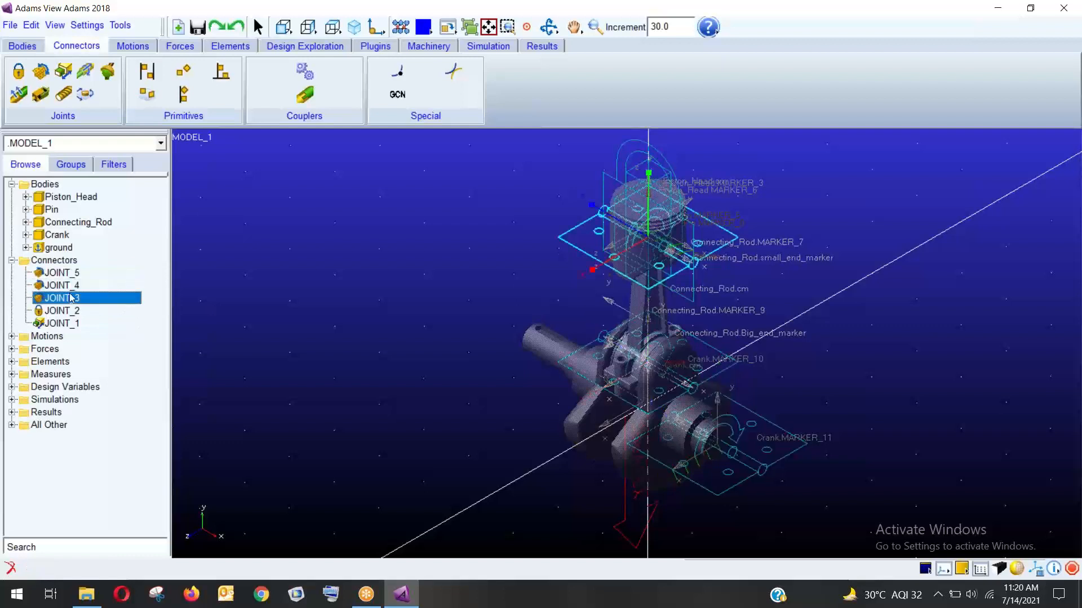
left_click(71, 286)
left_click(74, 275)
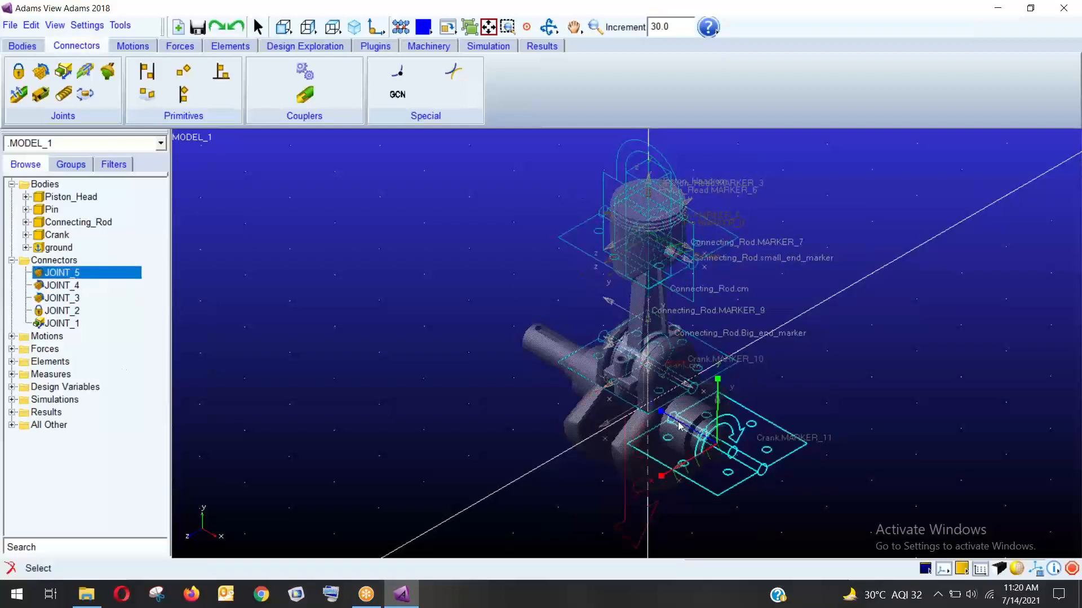
left_click(63, 287)
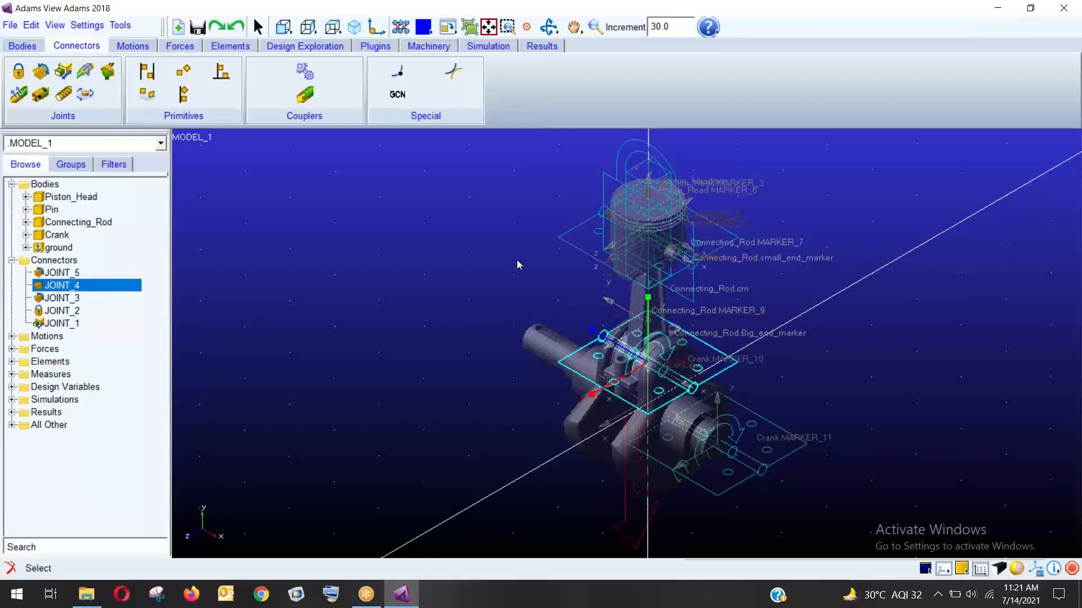
key("shift+s")
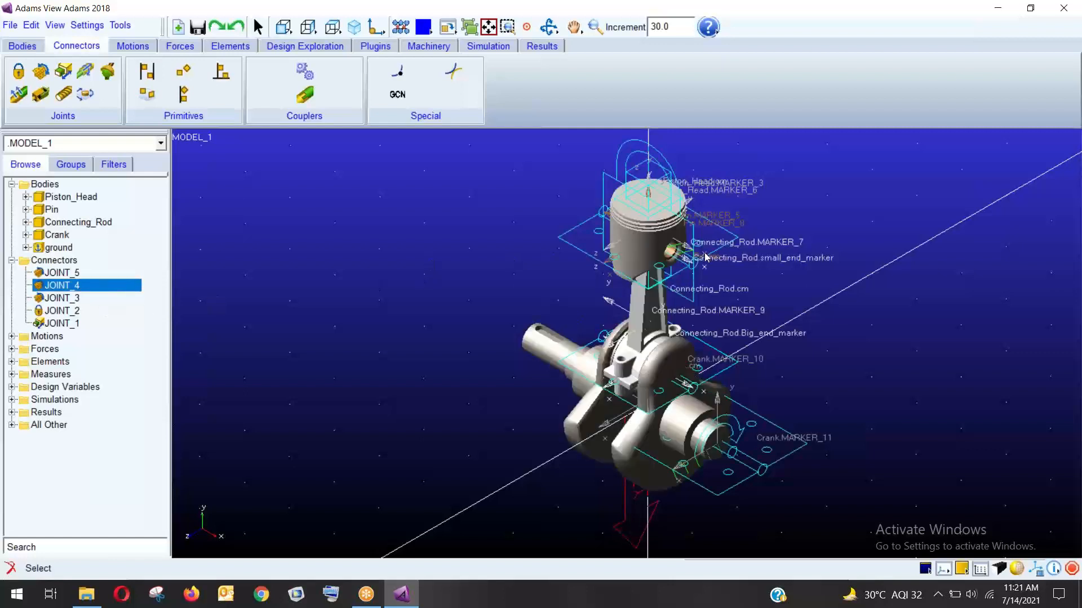
left_click(61, 324)
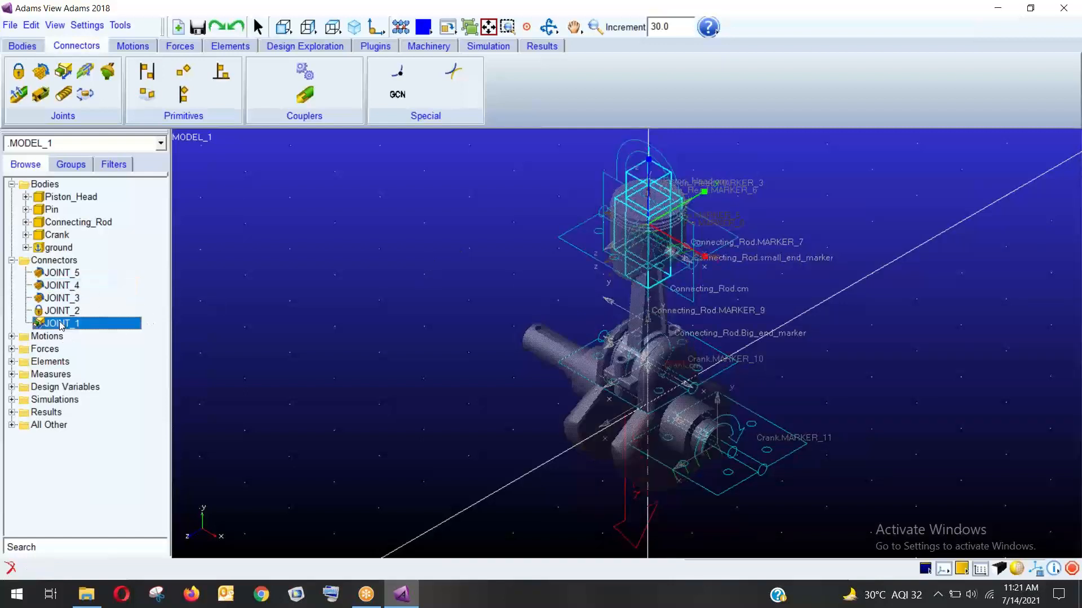
left_click(62, 311)
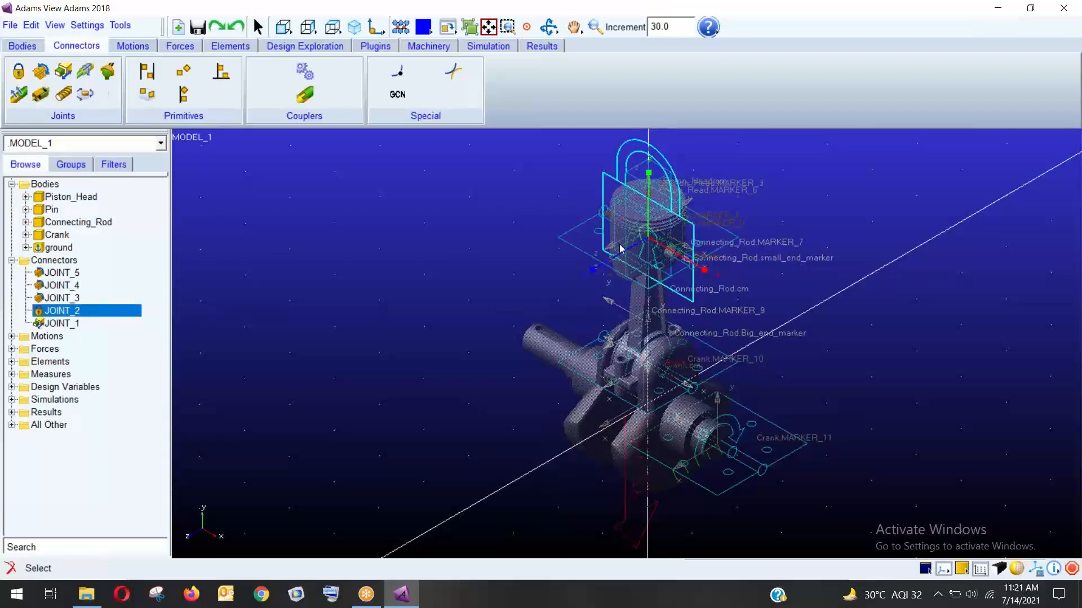
left_click(465, 288)
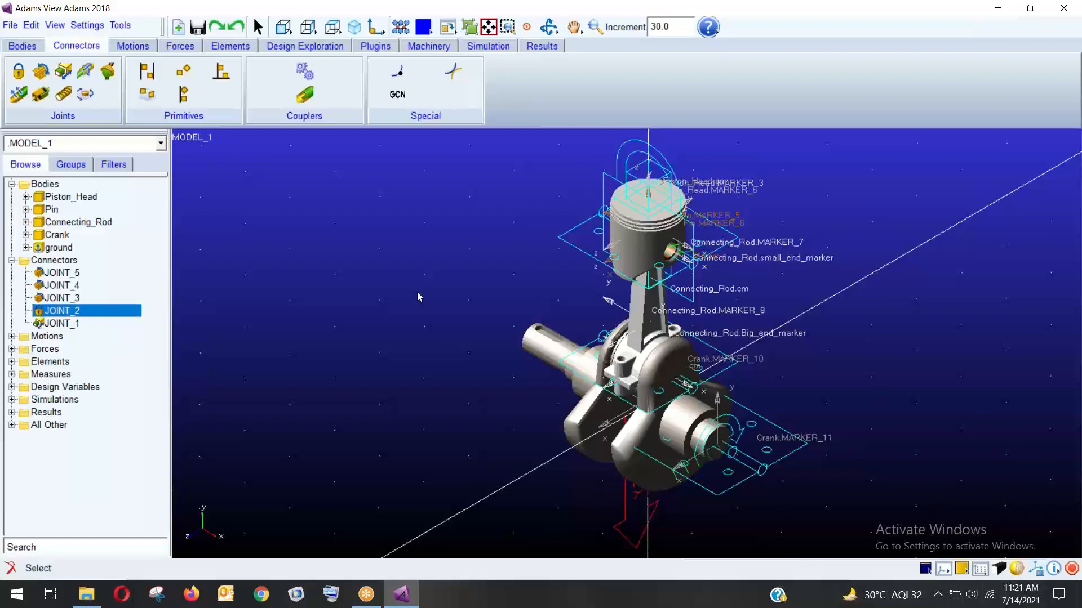
Apply a rotational joint motion to the revolute joint between Crank and ground.
left_click(118, 46)
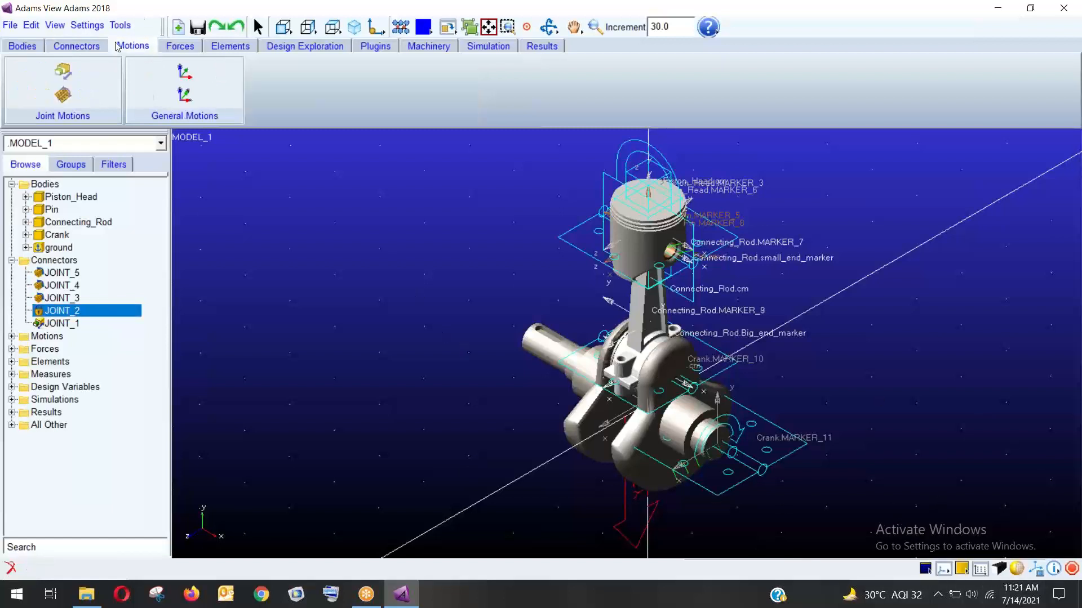
left_click(75, 102)
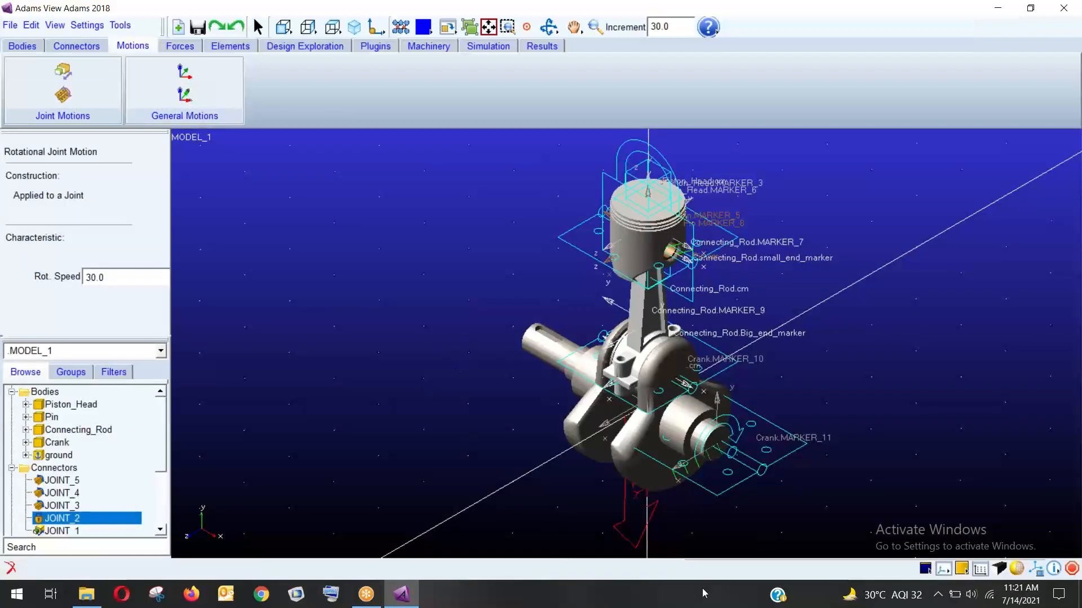
left_click(726, 450)
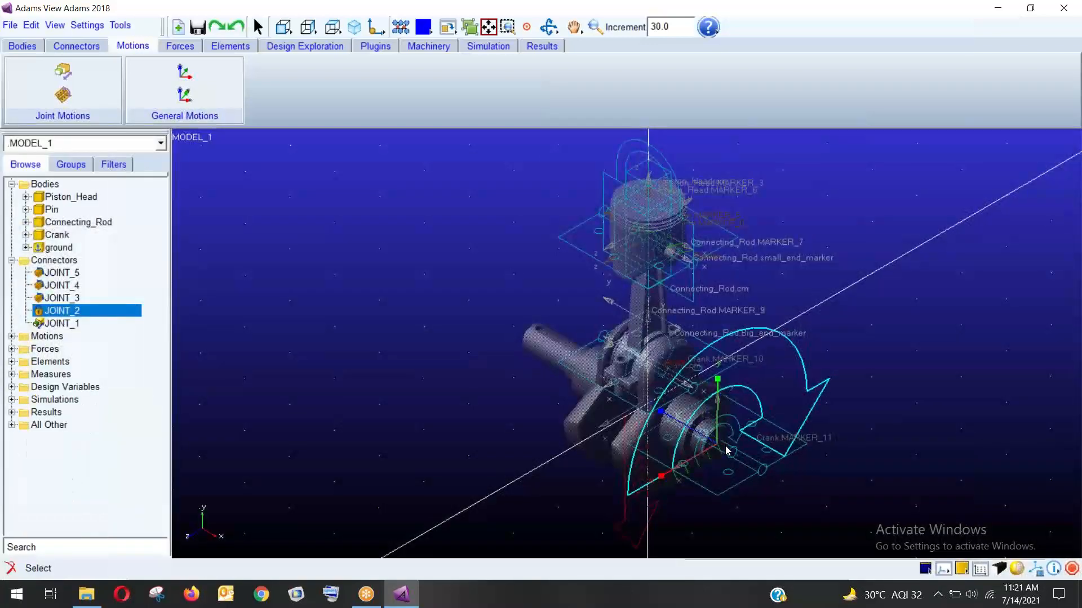
Modify the crank's rotational motion MOTION_1, setting its time function to 720d and its type to Velocity.
left_click(12, 329)
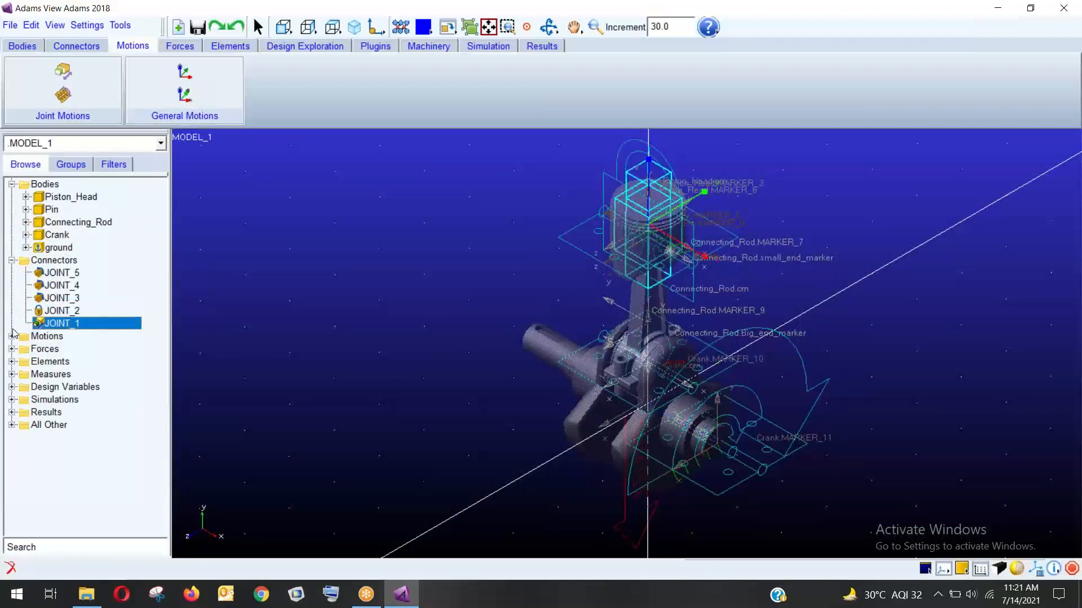
left_click(11, 336)
left_click(53, 350)
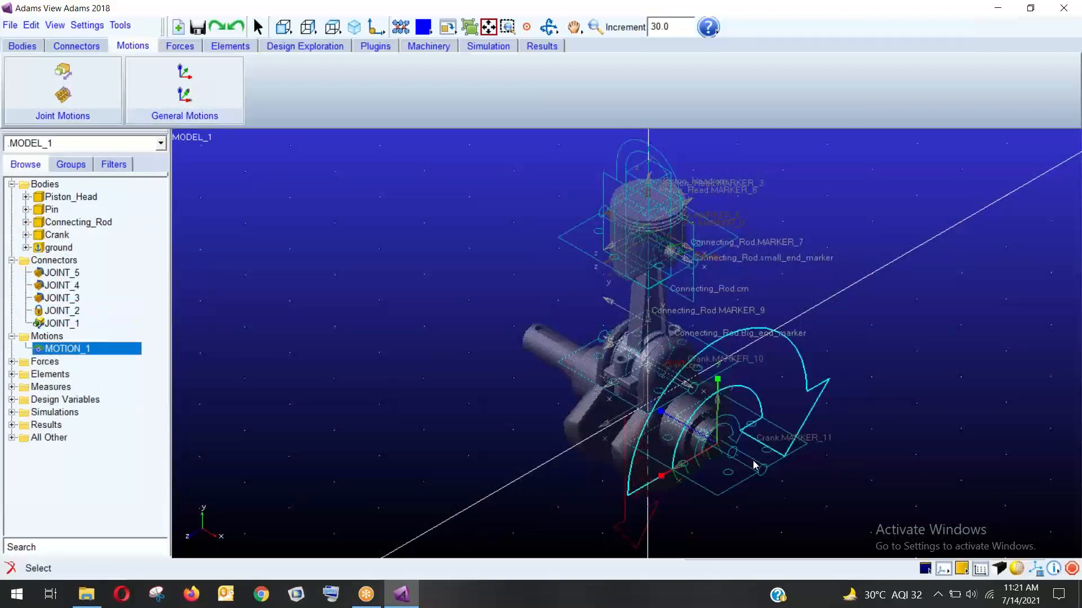
right_click(77, 349)
left_click(90, 356)
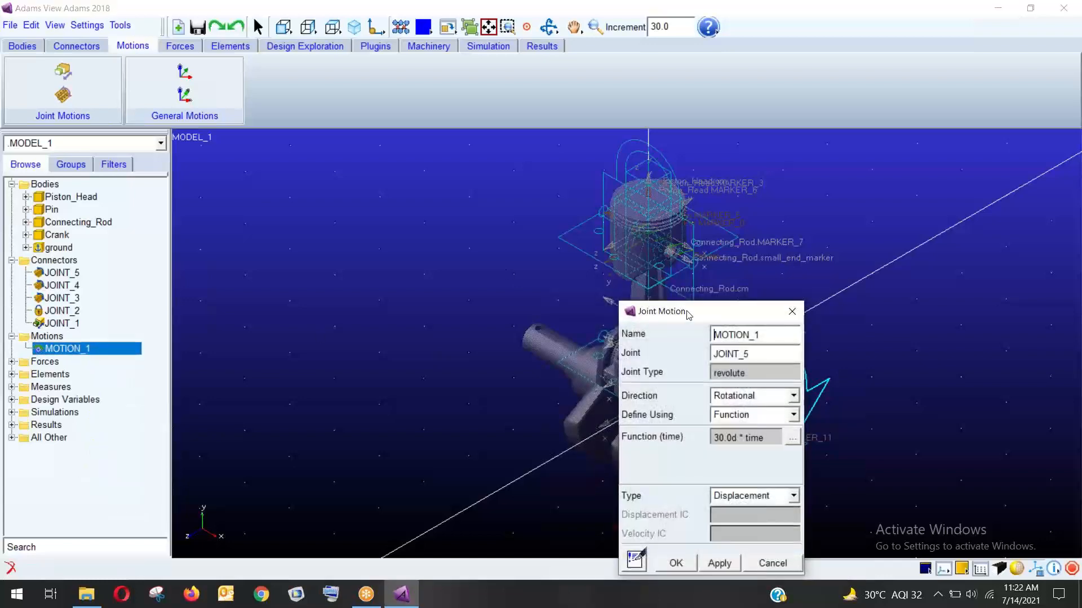
left_click_drag(690, 313, 364, 153)
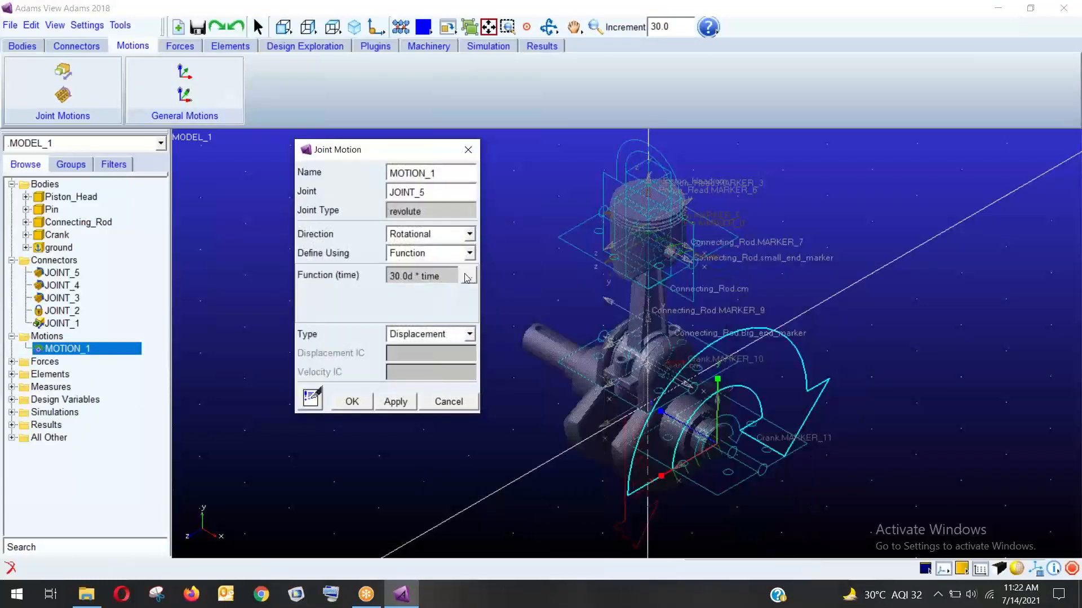
left_click(467, 276)
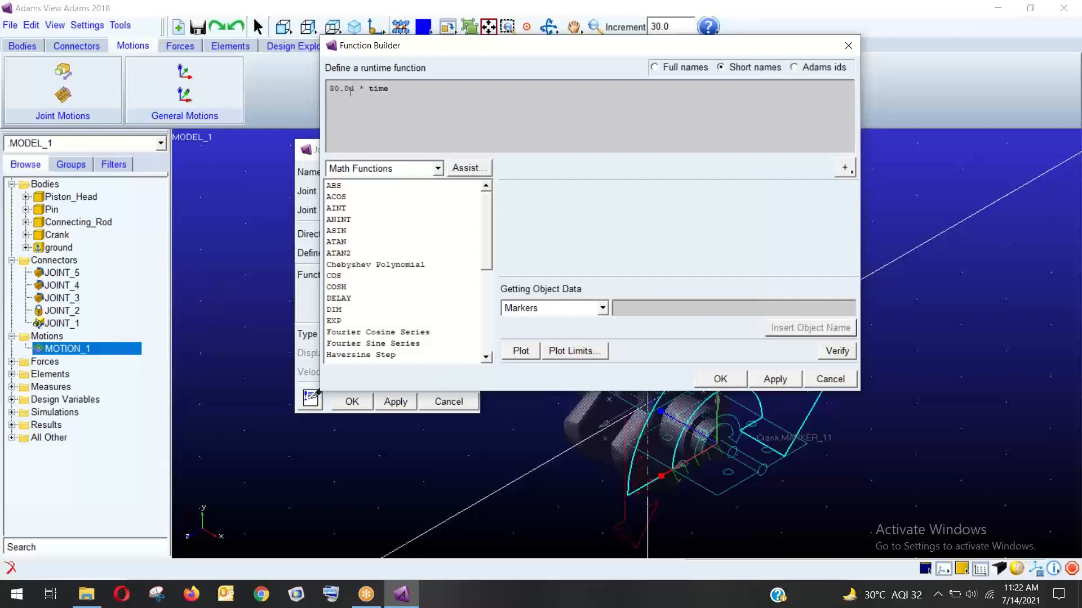
left_click_drag(388, 88, 306, 91)
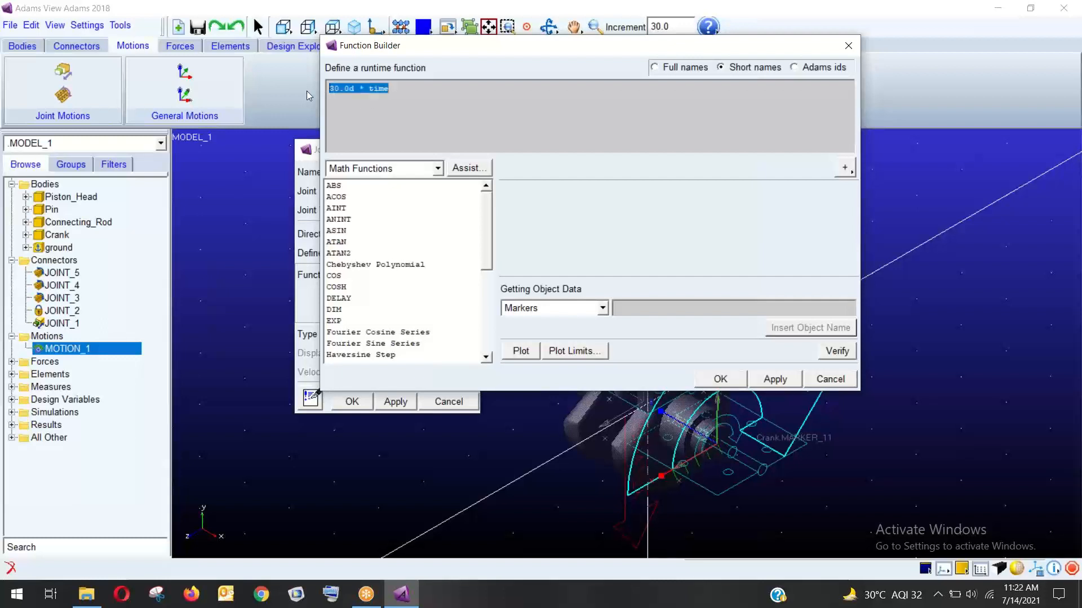
type("720d")
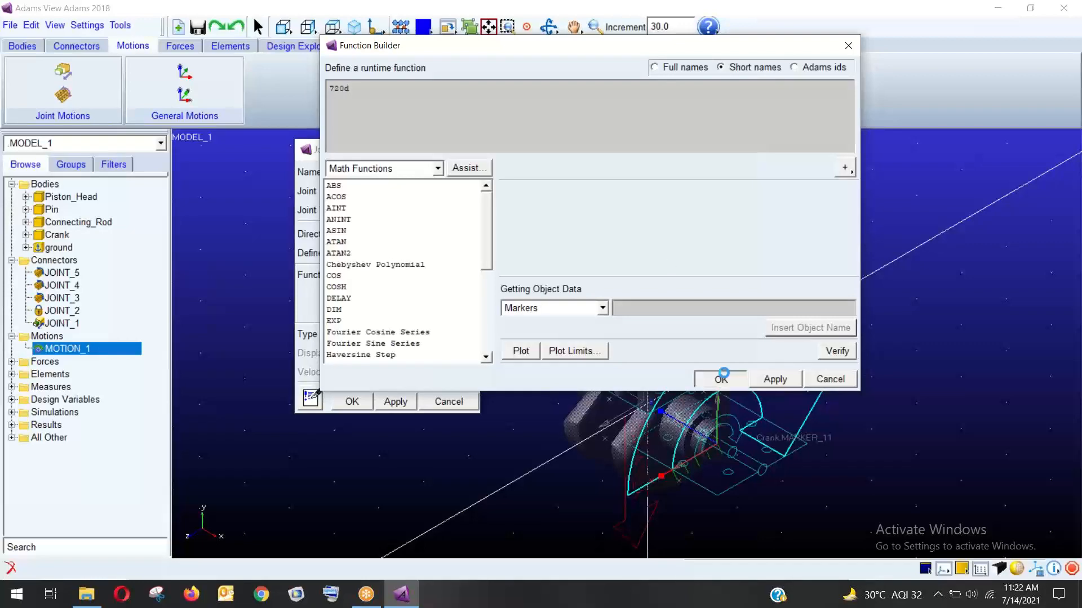
left_click(720, 379)
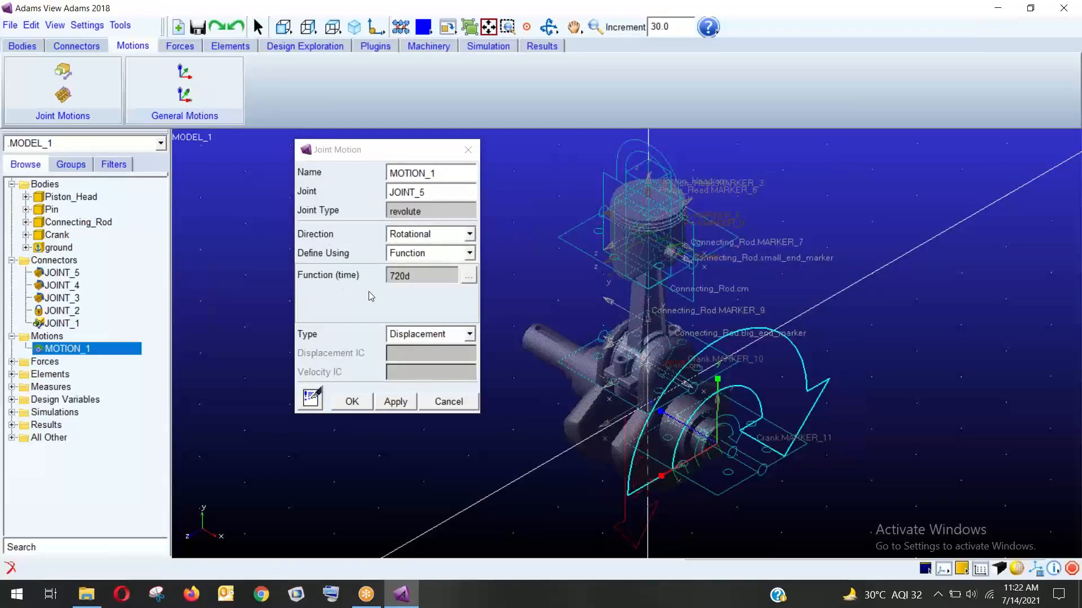
left_click(413, 334)
left_click(412, 363)
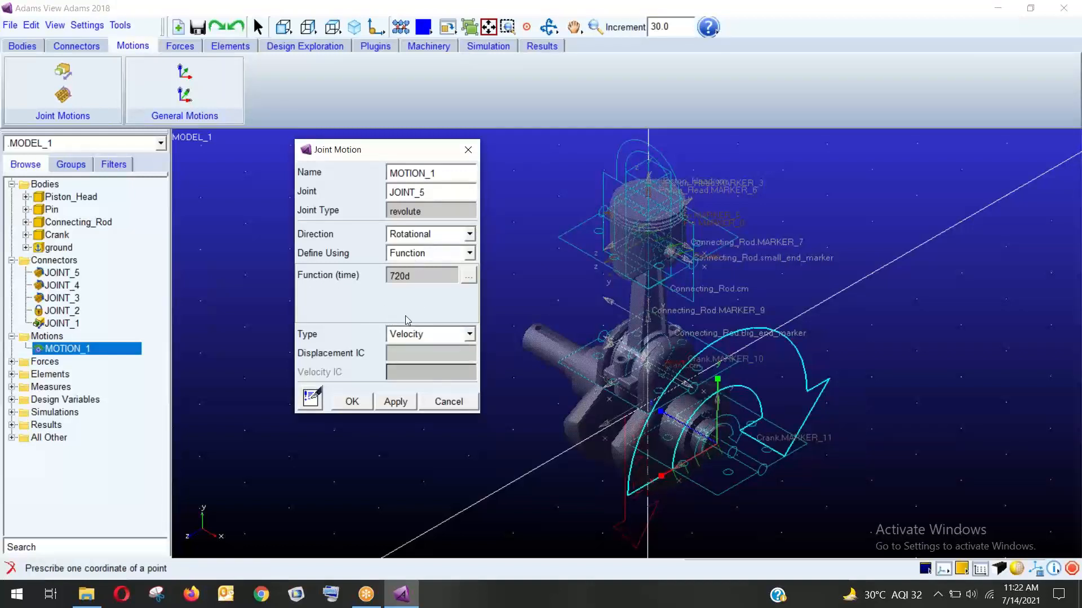
Accept the MOTION_1 settings and run an interactive simulation with end time 2 and step size 0.1.
left_click(353, 402)
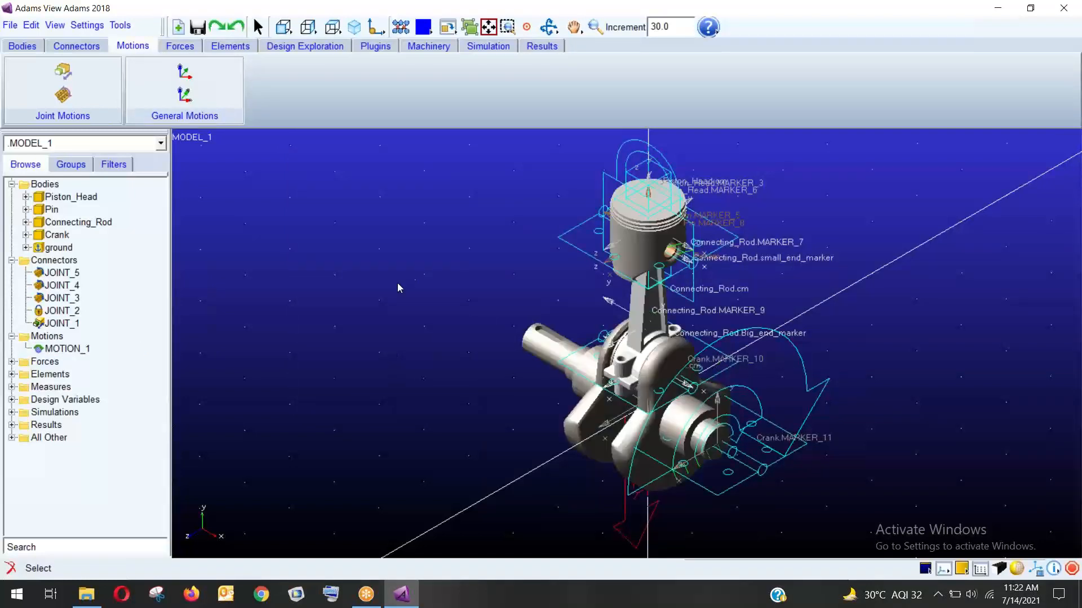
left_click(495, 47)
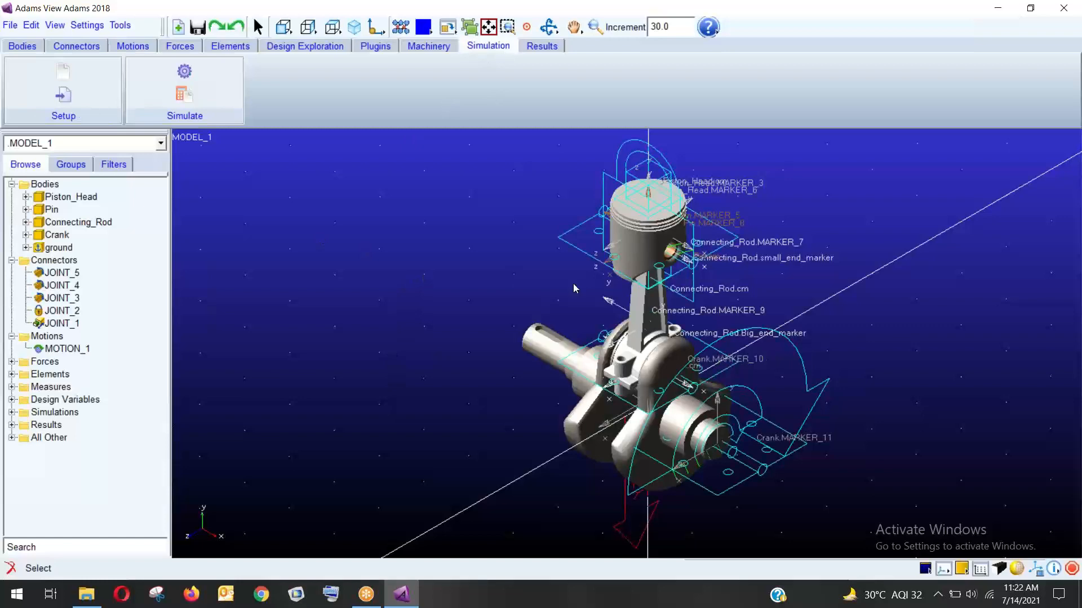
left_click(192, 85)
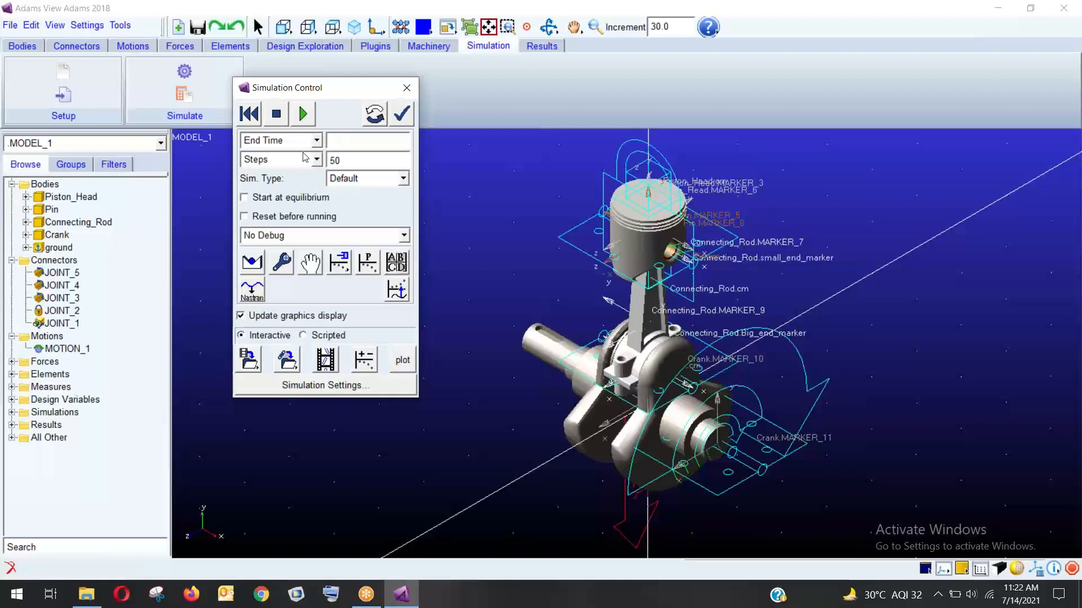
type("2")
left_click(305, 159)
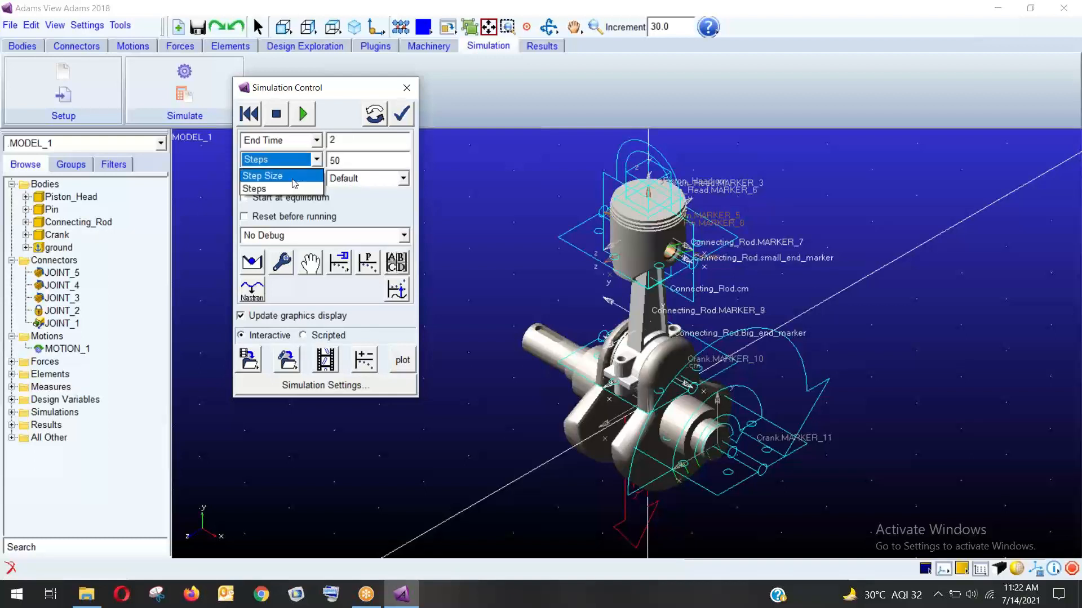
left_click(295, 176)
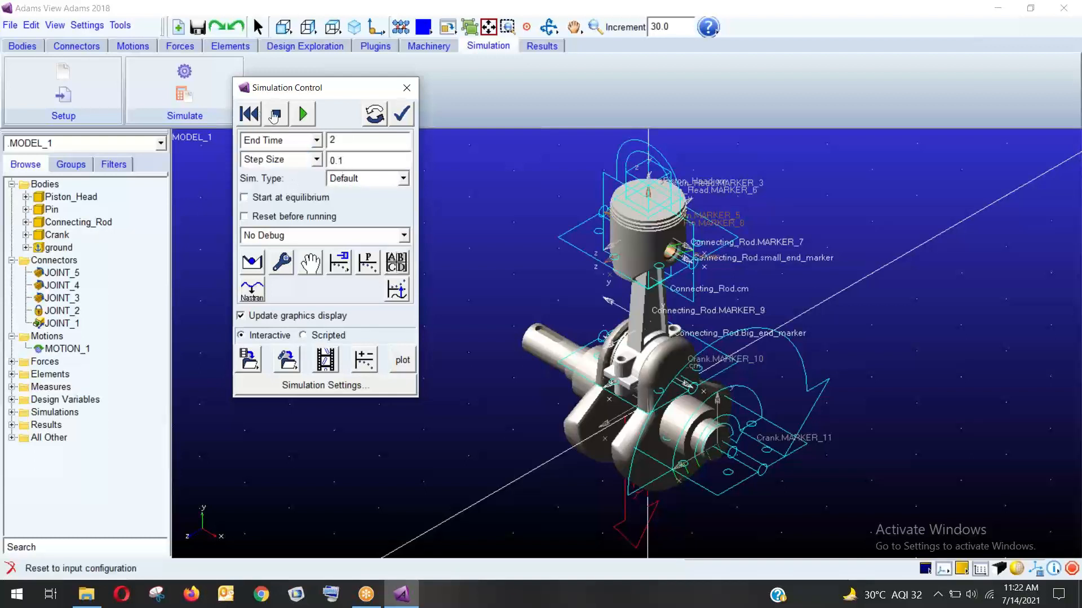
left_click(303, 113)
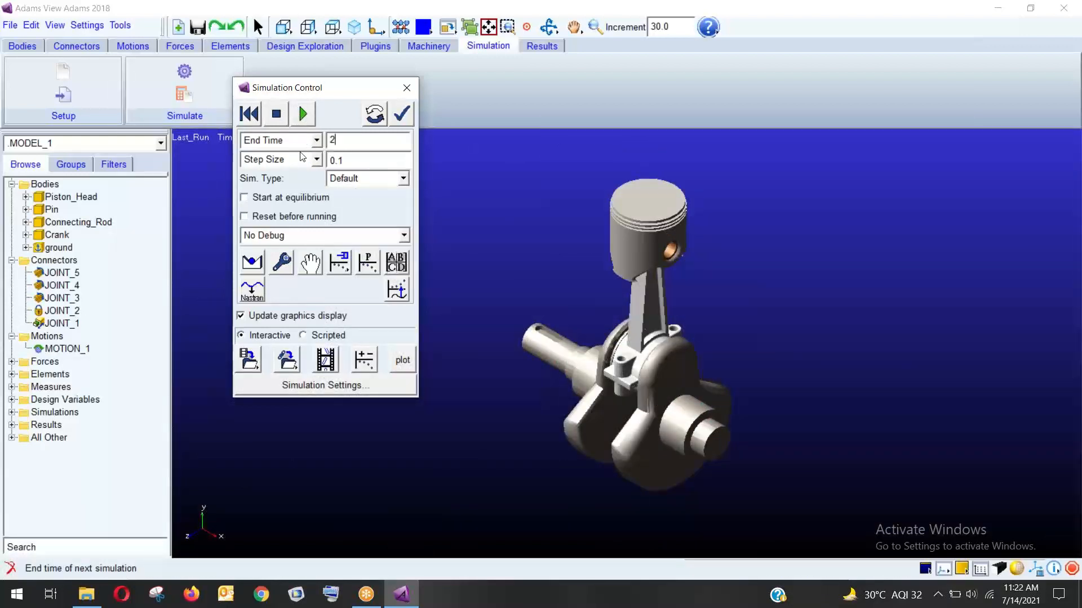
Extend the simulation end time to 10 and run it again.
key("BackSpace")
type("1")
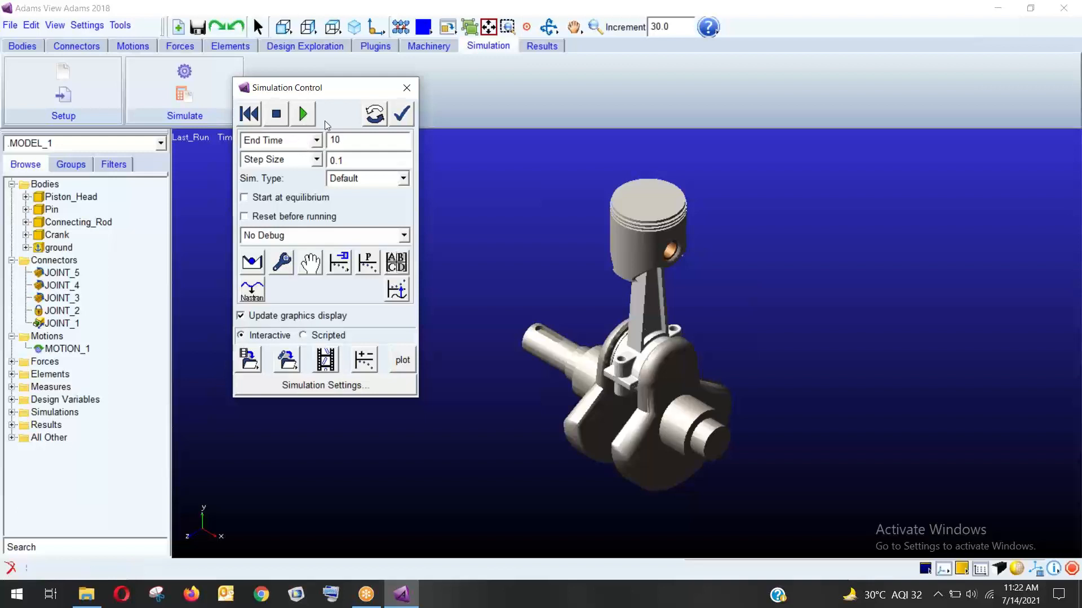
type("0")
left_click(302, 114)
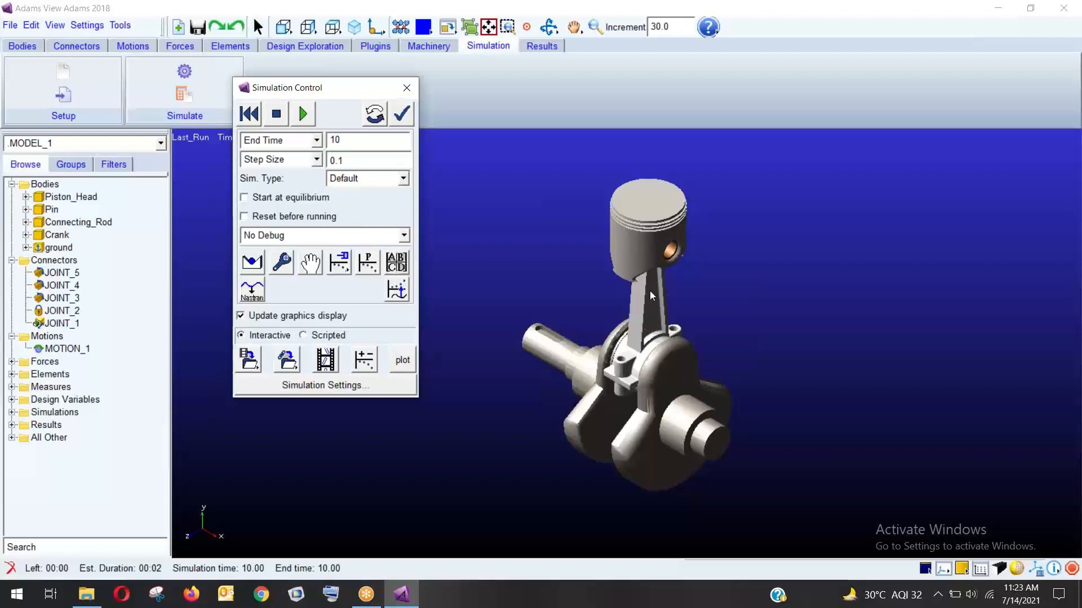
Reset the model to its input configuration, replay the simulation clear of the control dialog, and close the dialog.
left_click_drag(310, 93, 204, 138)
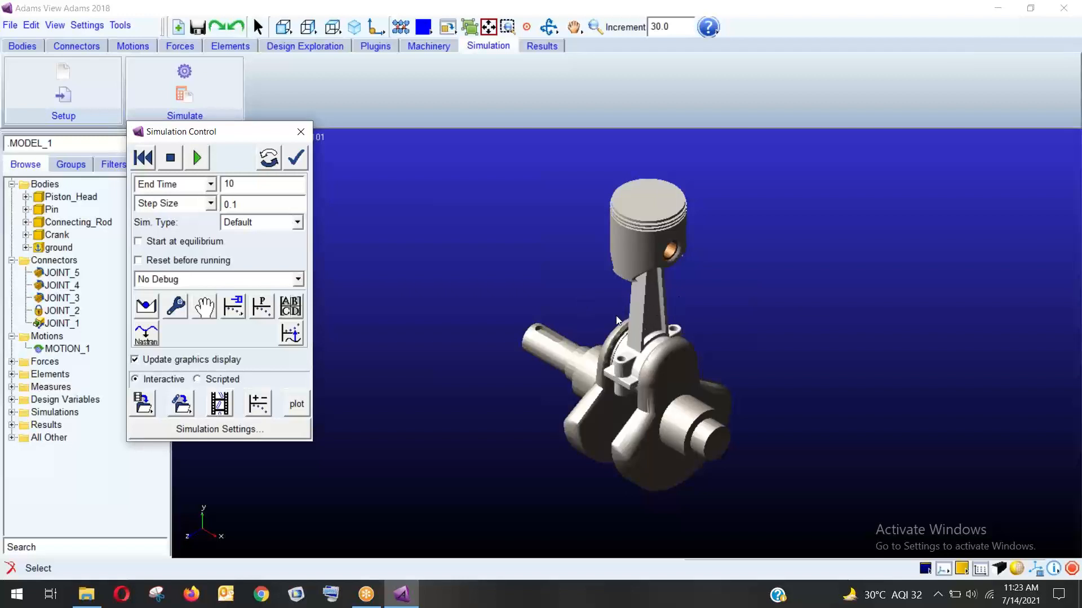
left_click(145, 159)
left_click(196, 158)
left_click(301, 131)
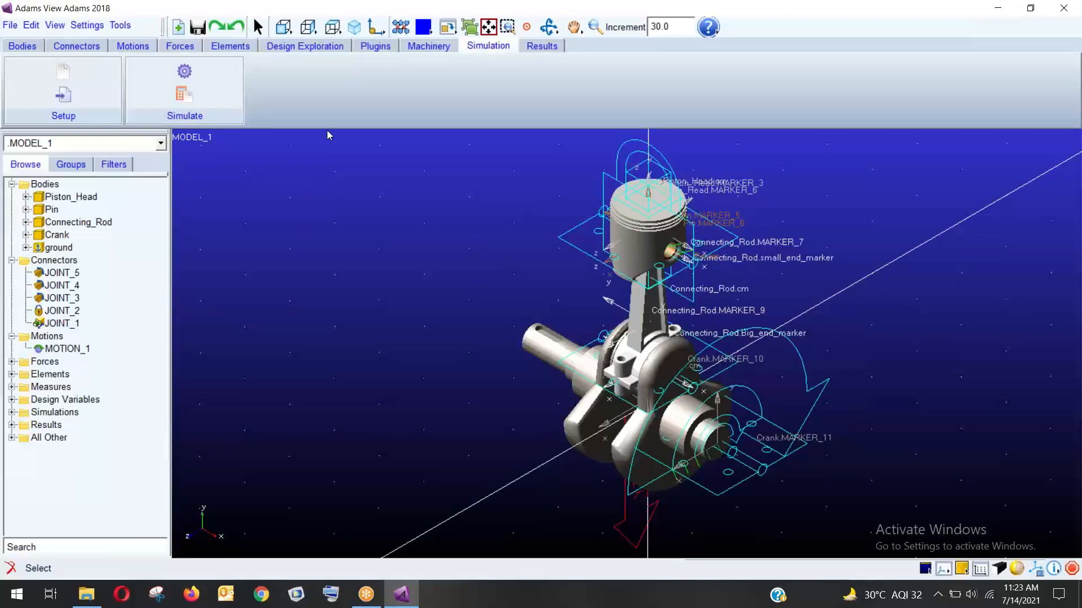
Start a Boolean Unite and try to pick its base solid from the overlapping bodies around the connecting rod and piston.
left_click(21, 47)
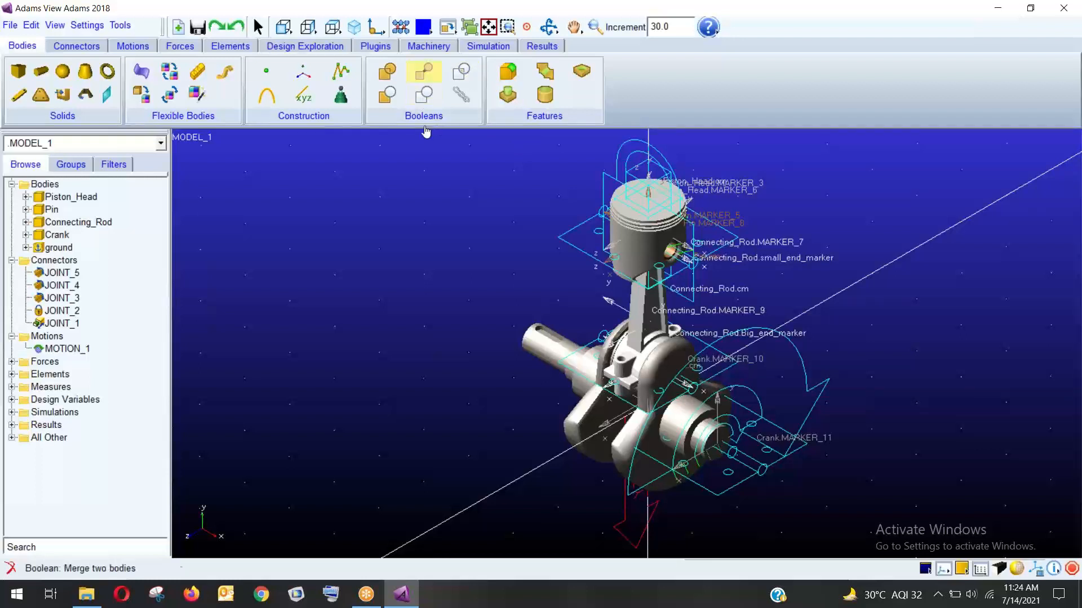
left_click(386, 71)
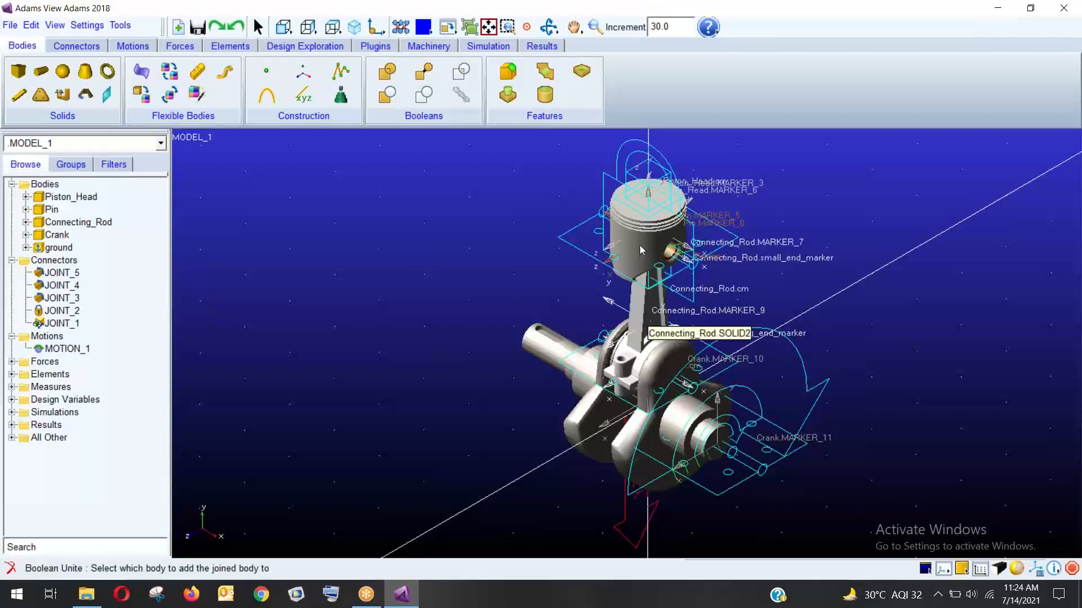
right_click(647, 318)
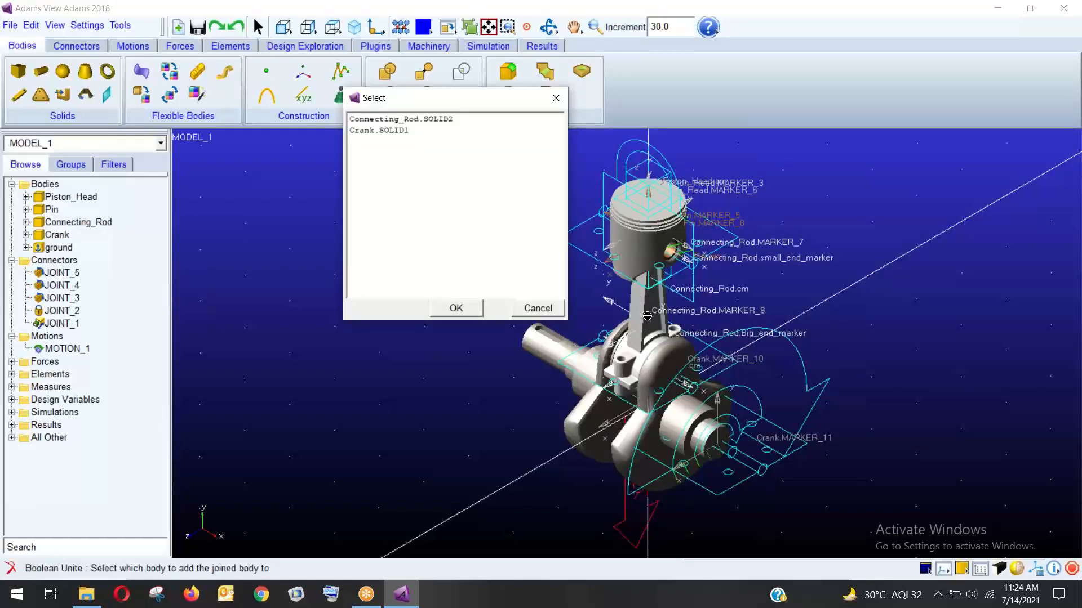
left_click(552, 308)
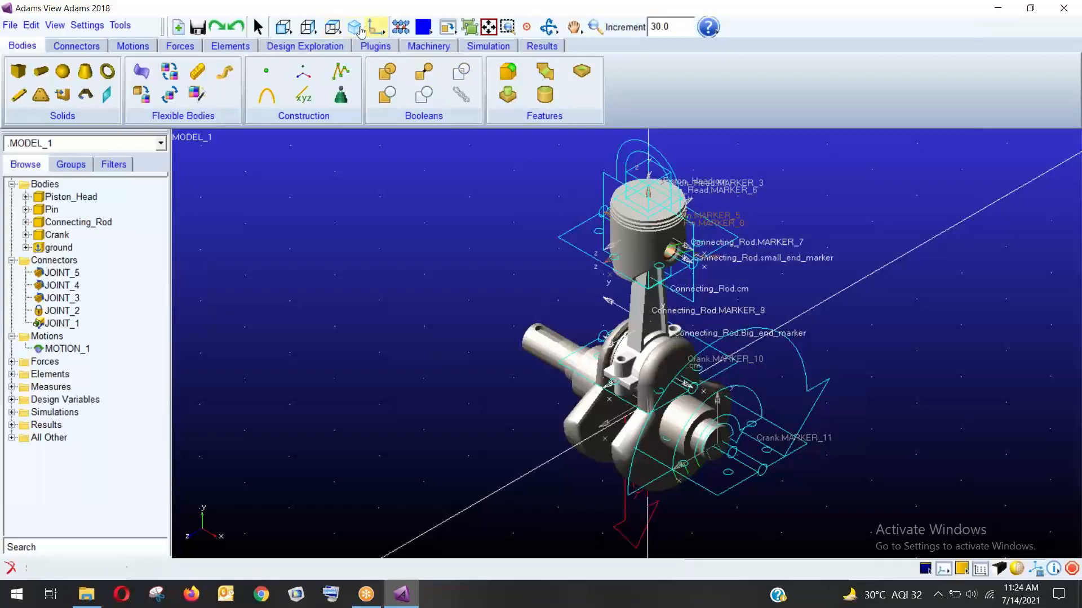
left_click(488, 29)
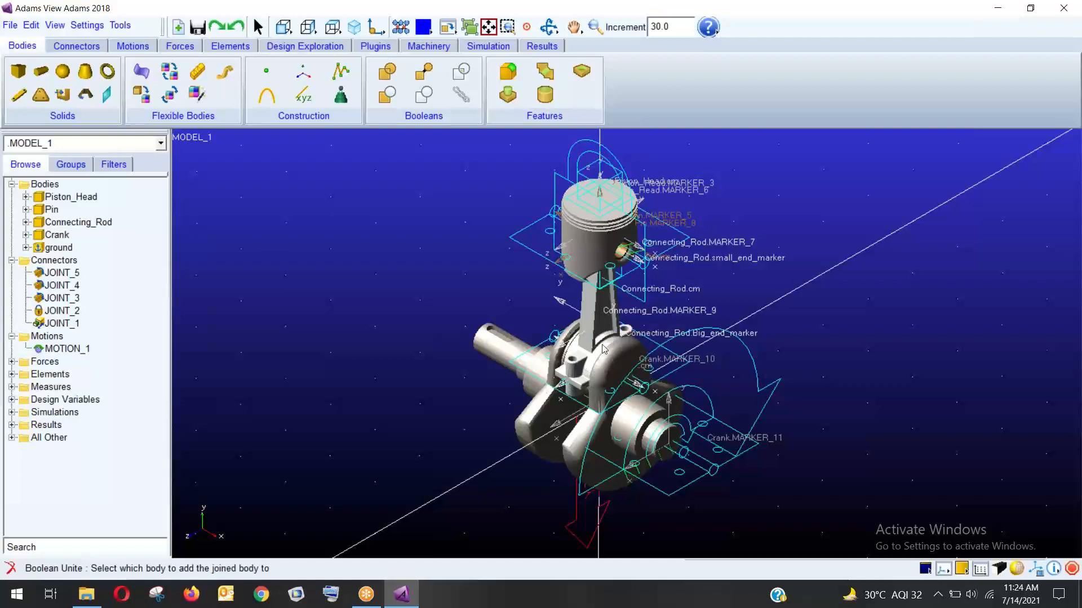
right_click(595, 256)
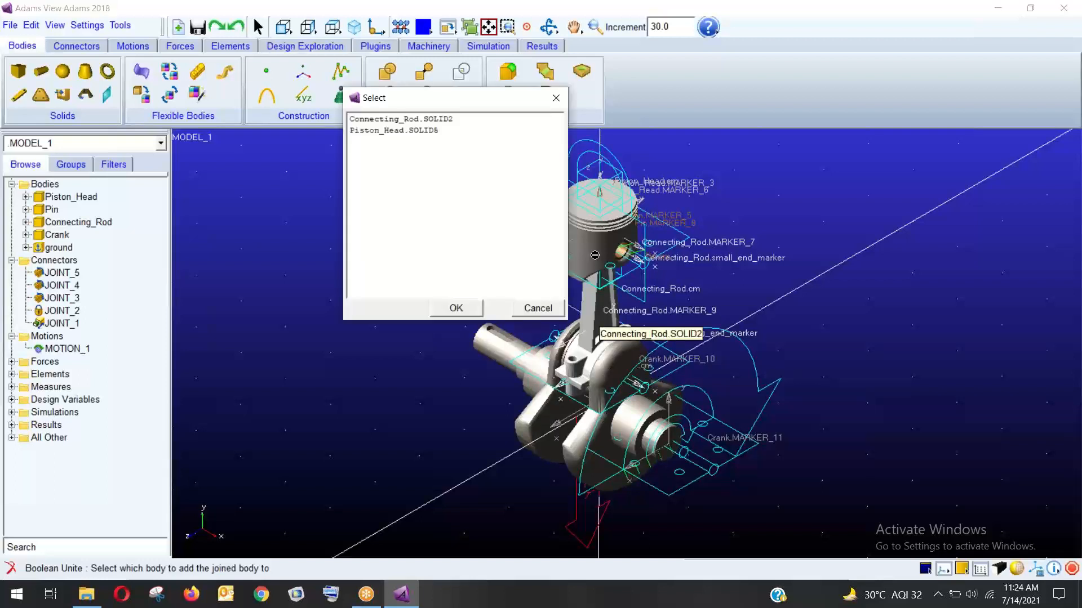
left_click(540, 308)
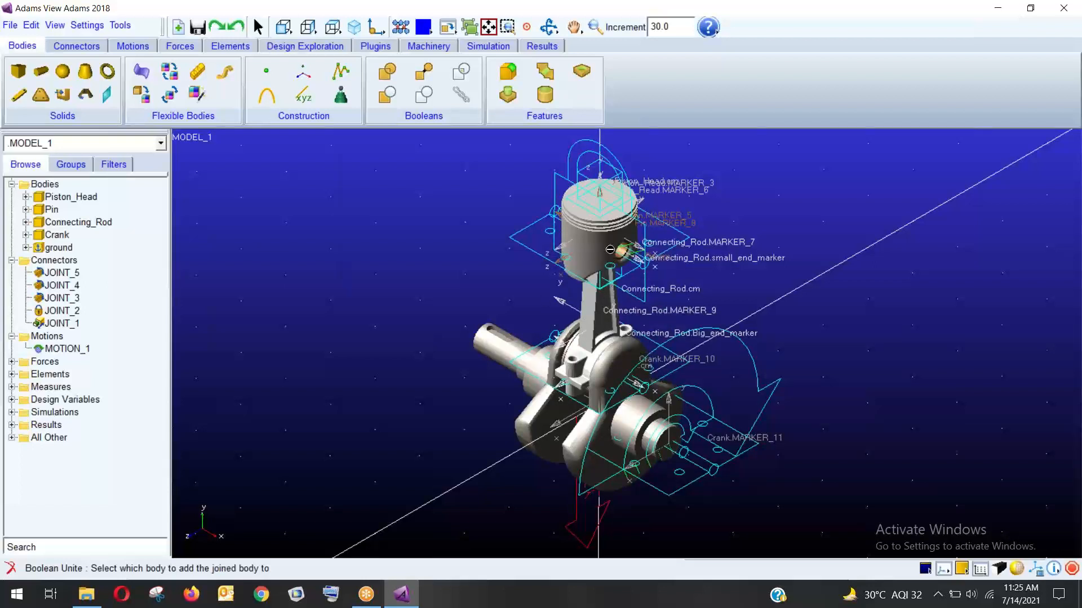
right_click(604, 227)
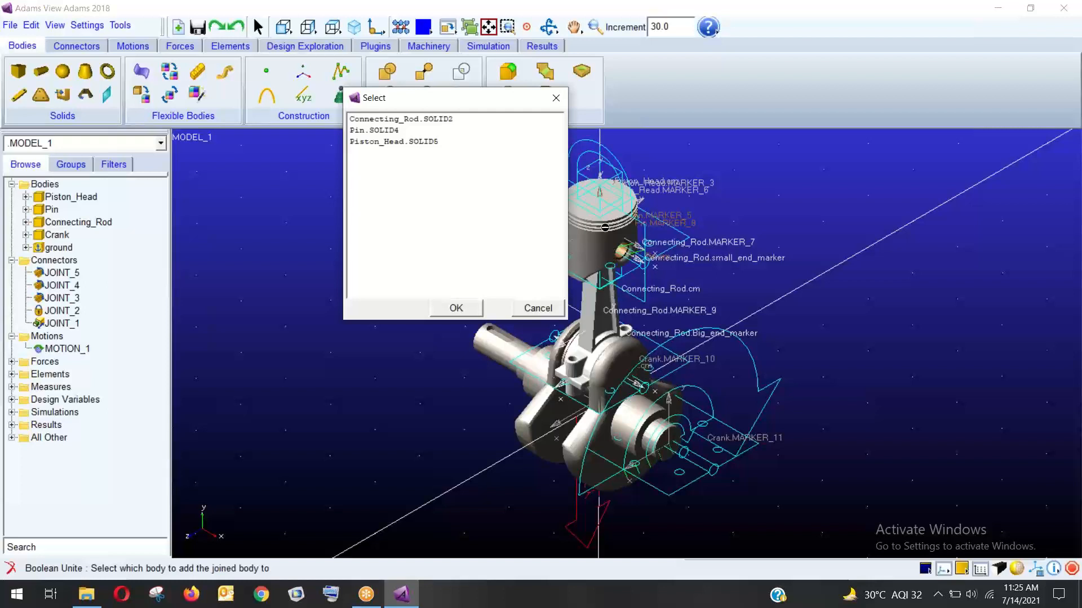
left_click(531, 307)
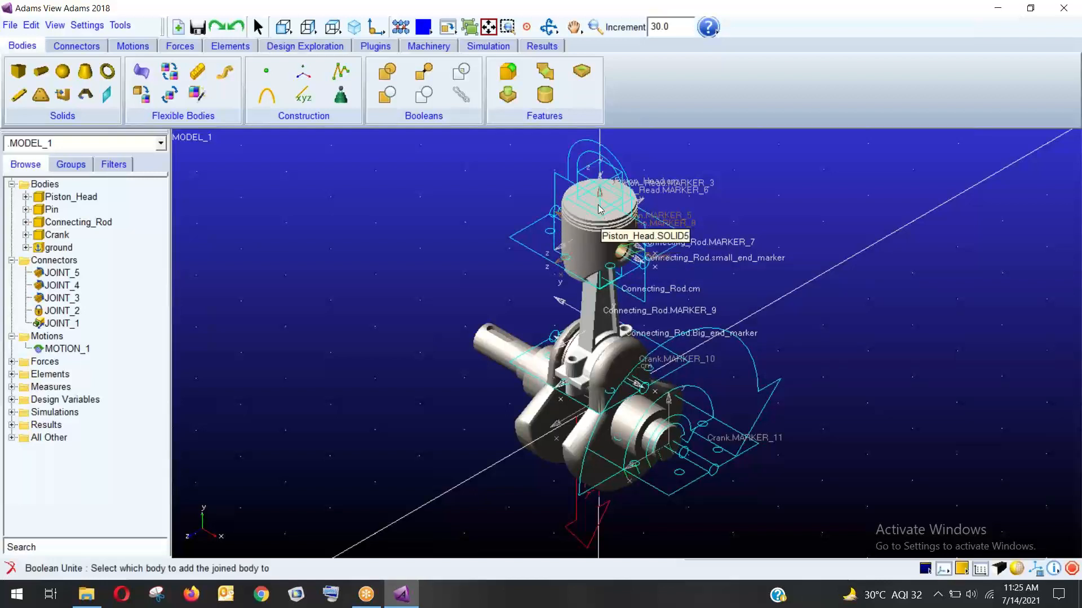
Show the mechanism from the side and choose Connecting_Rod.SOLID2 as the base body of the unite.
left_click(314, 31)
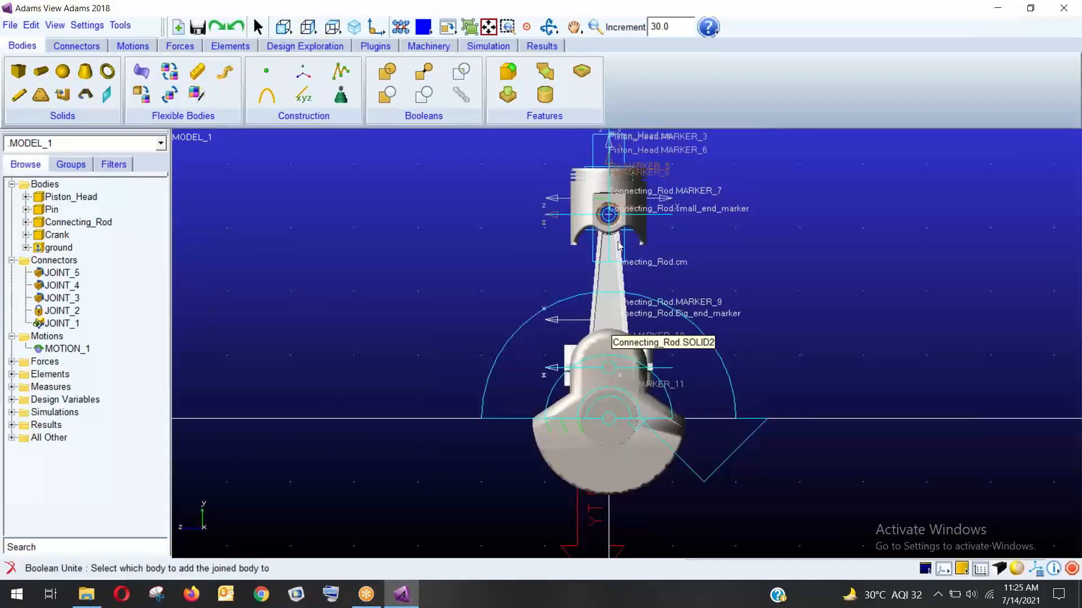
right_click(608, 276)
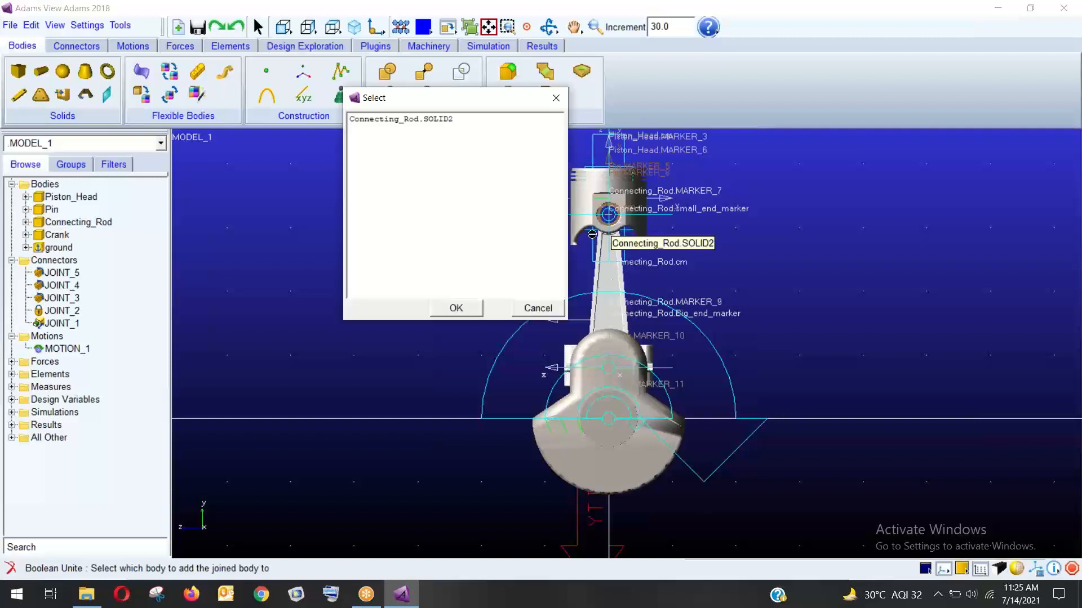
left_click(432, 120)
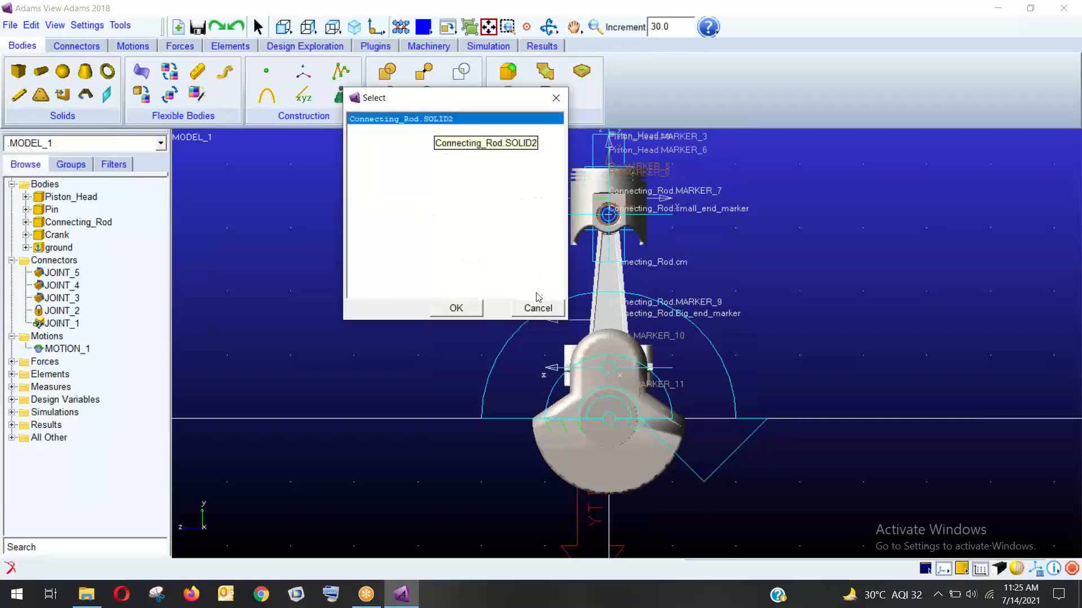
left_click(458, 307)
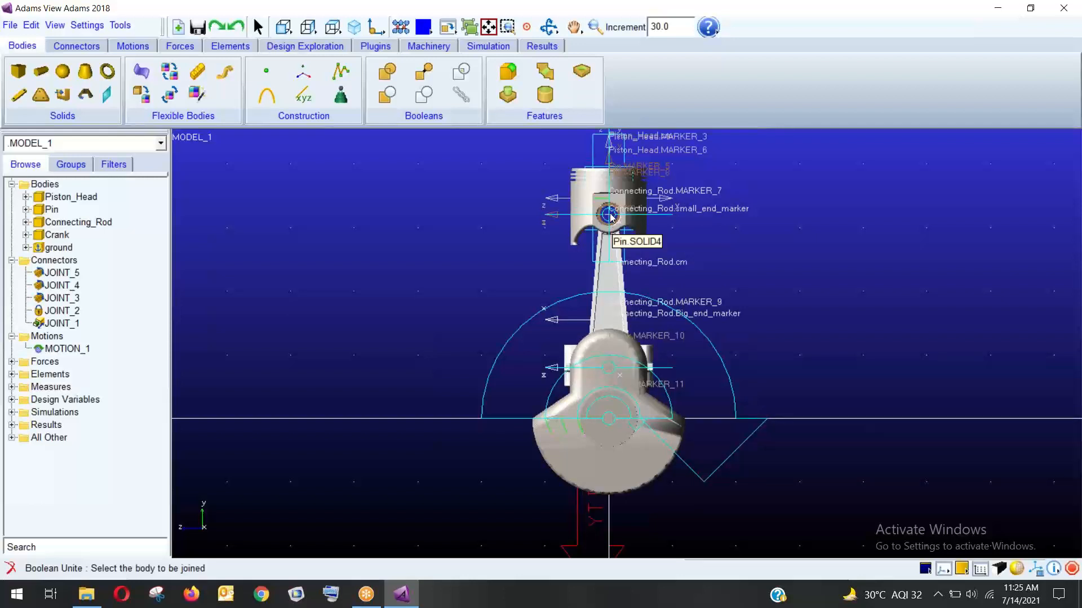
Try to join Connecting_Rod.SOLID2 as the second body of the unite and dismiss the message window.
right_click(604, 241)
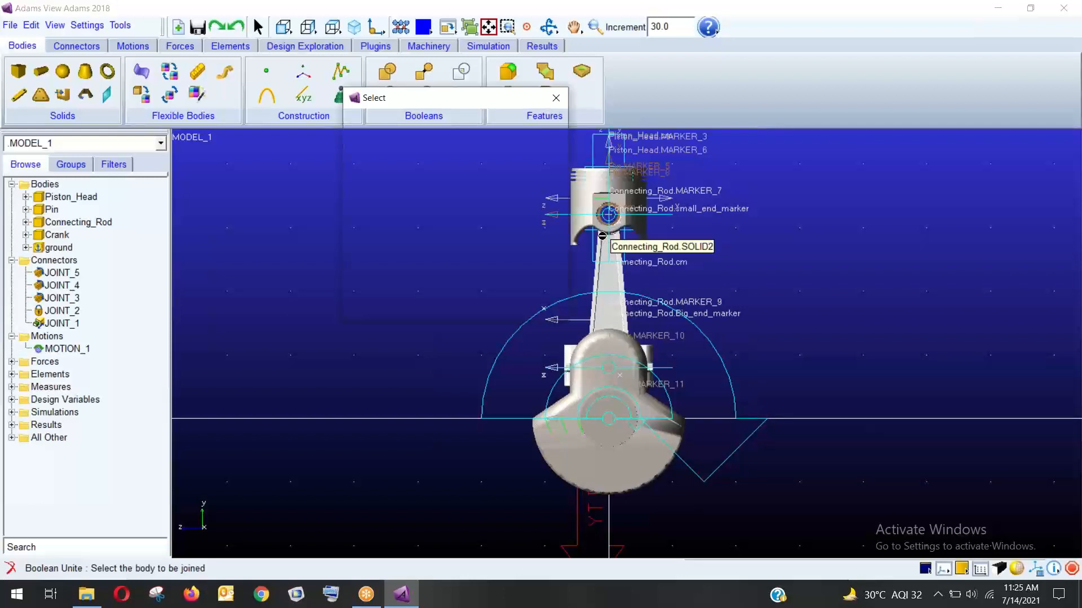
left_click(450, 131)
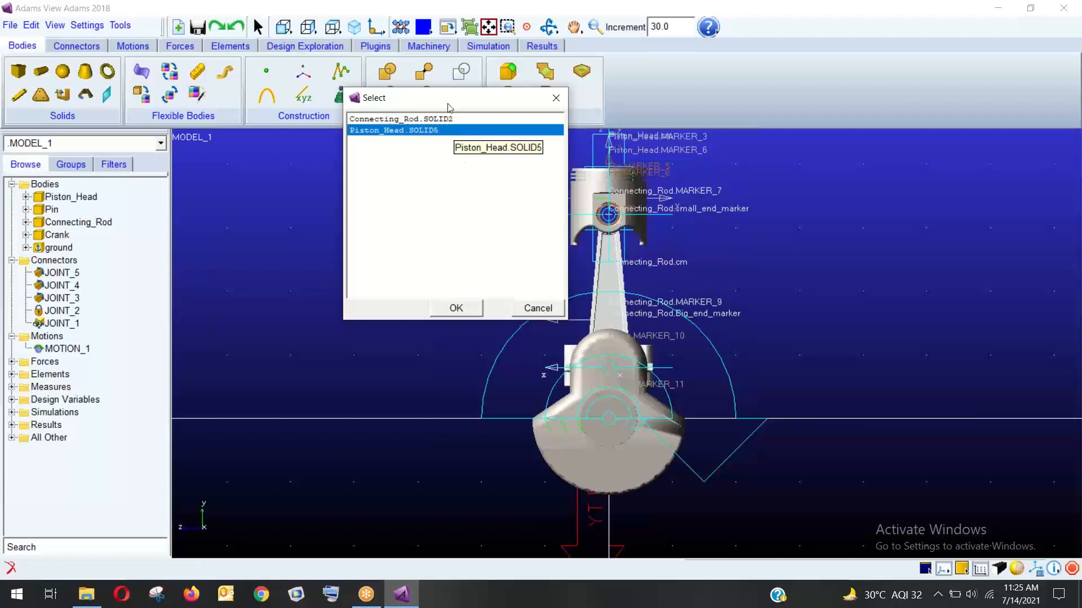
left_click(448, 120)
left_click(534, 308)
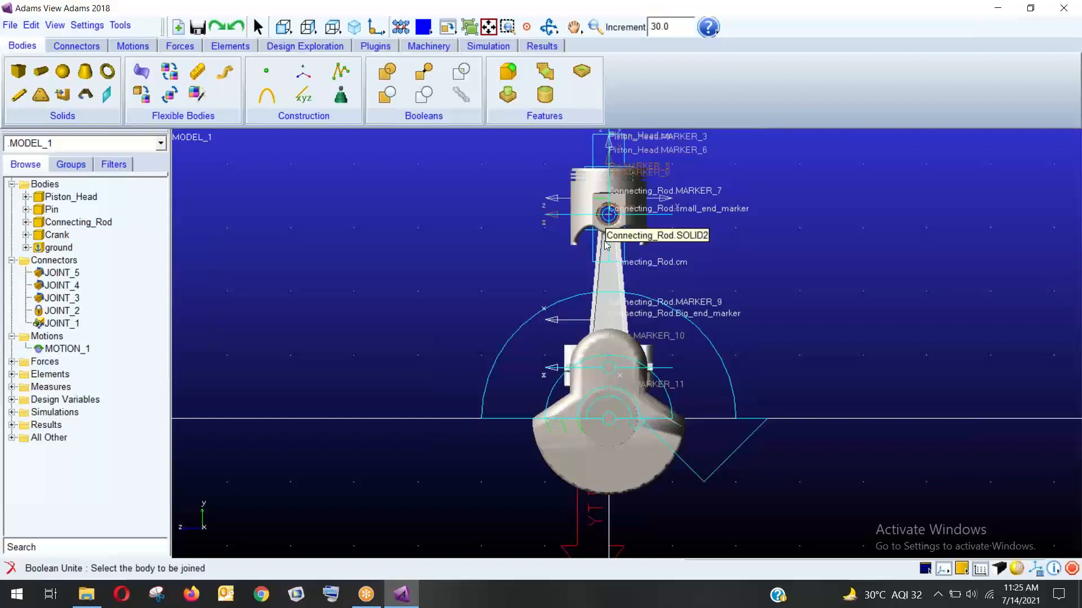
right_click(615, 284)
left_click(466, 119)
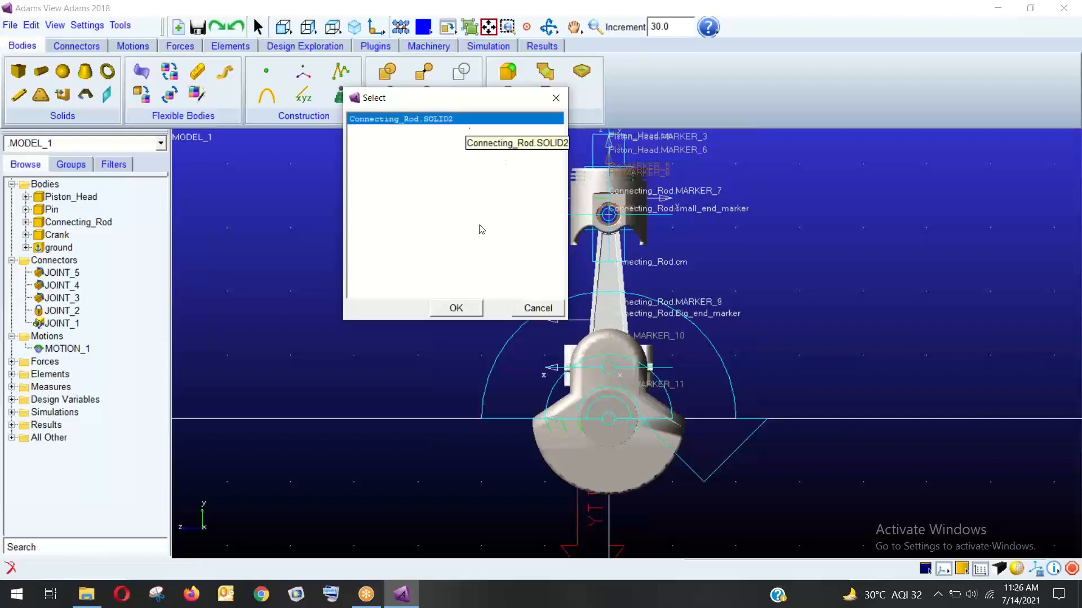
left_click(456, 308)
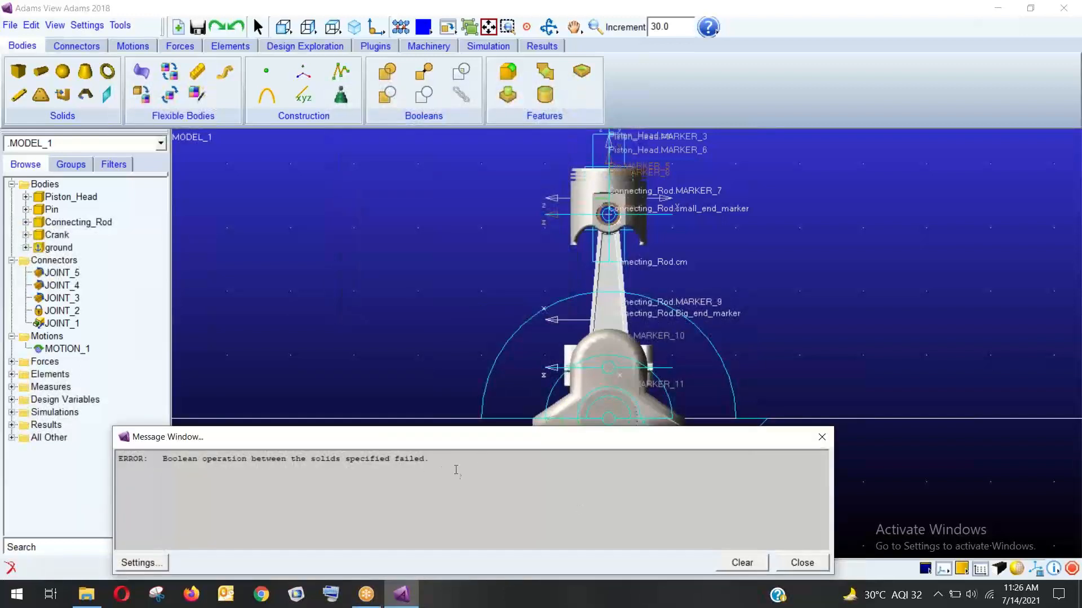
left_click(803, 563)
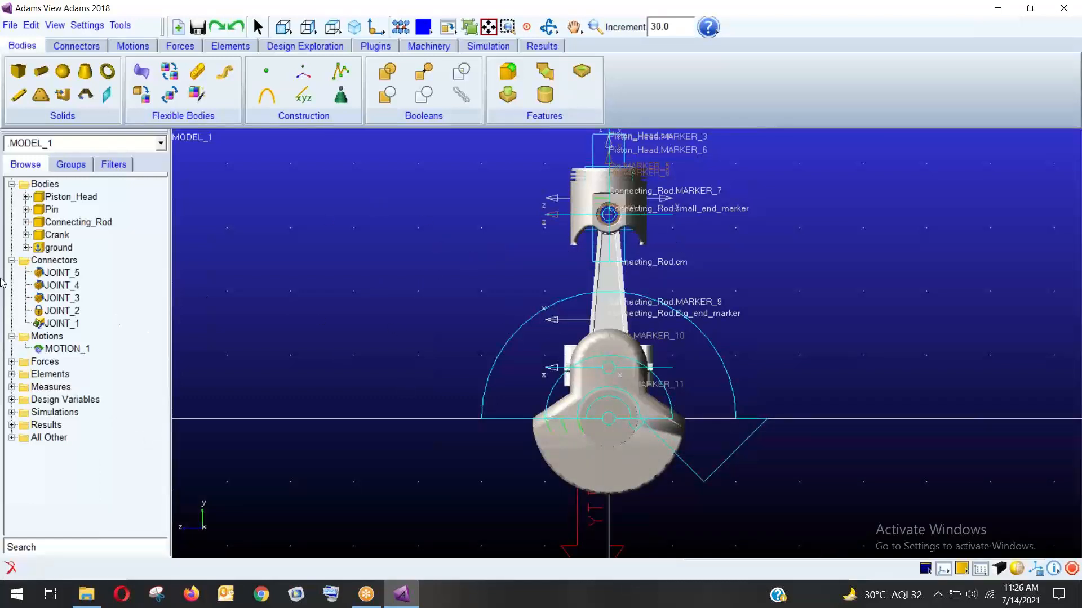
Expand the Connecting_Rod contents, select SOLID3, and hide the Crank part to expose the rod's big end.
left_click(26, 223)
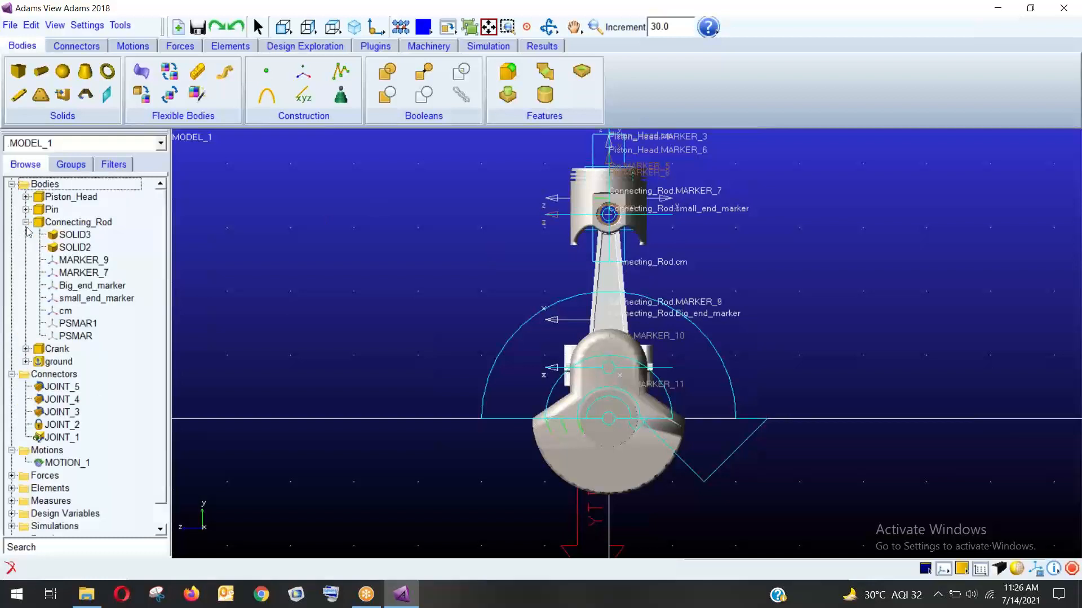
left_click(74, 235)
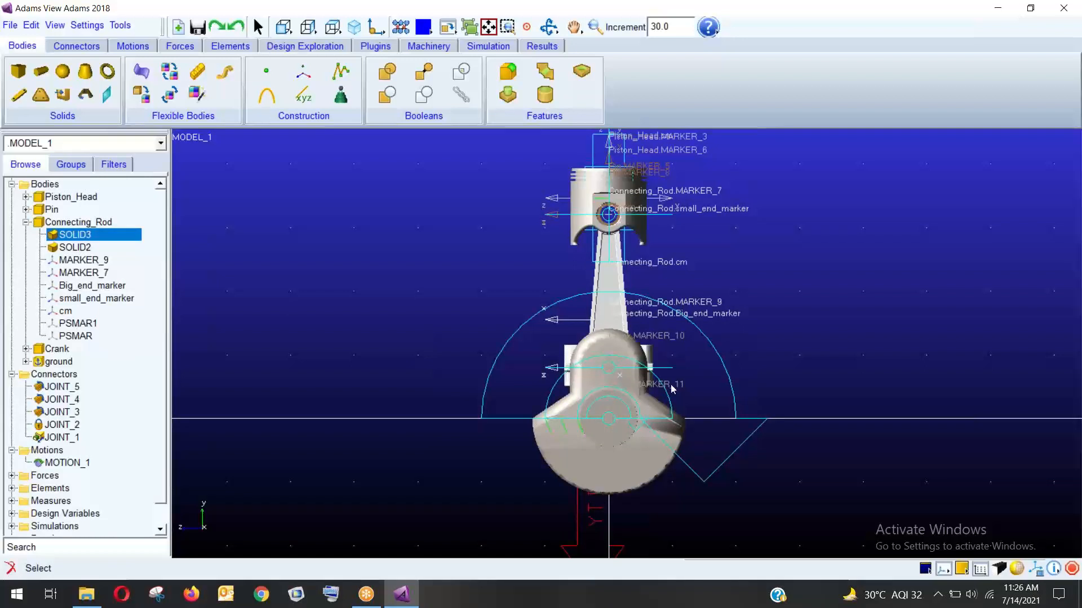
right_click(559, 454)
mouse_move(597, 463)
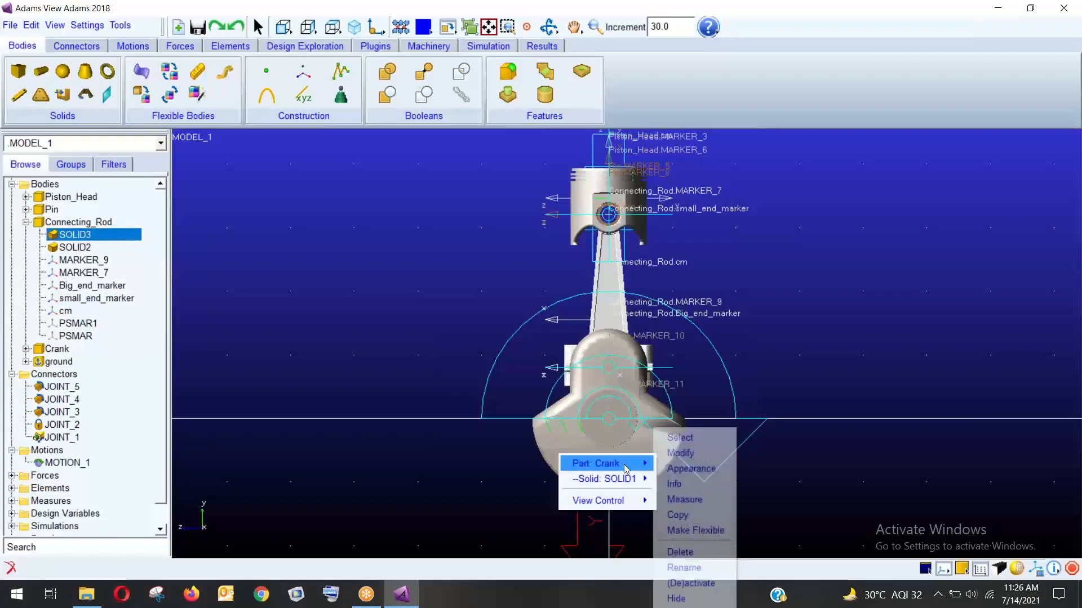
left_click(693, 606)
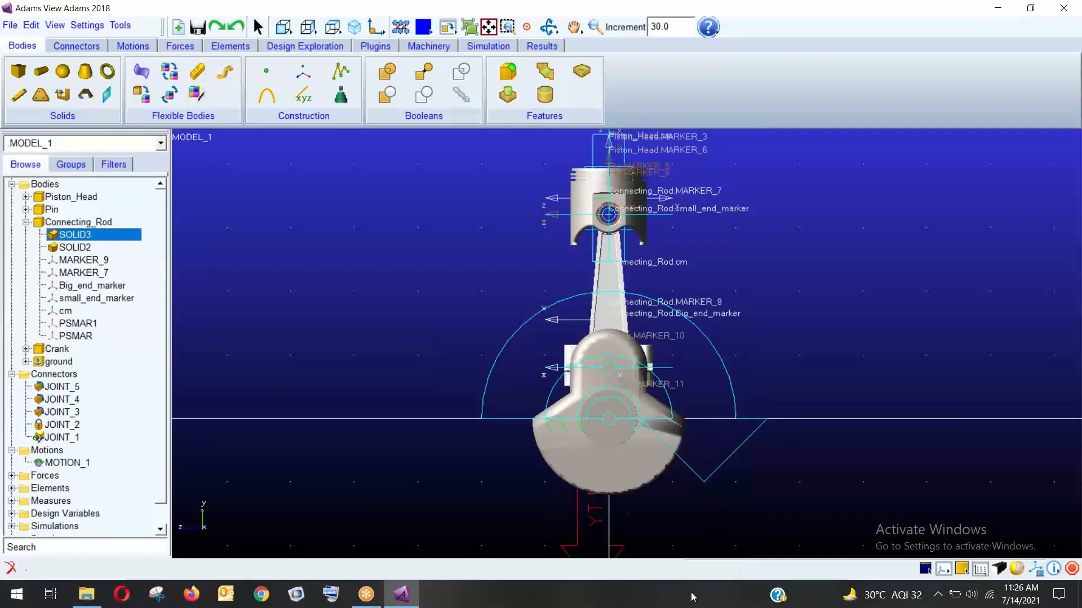
right_click(579, 466)
mouse_move(615, 475)
left_click(727, 599)
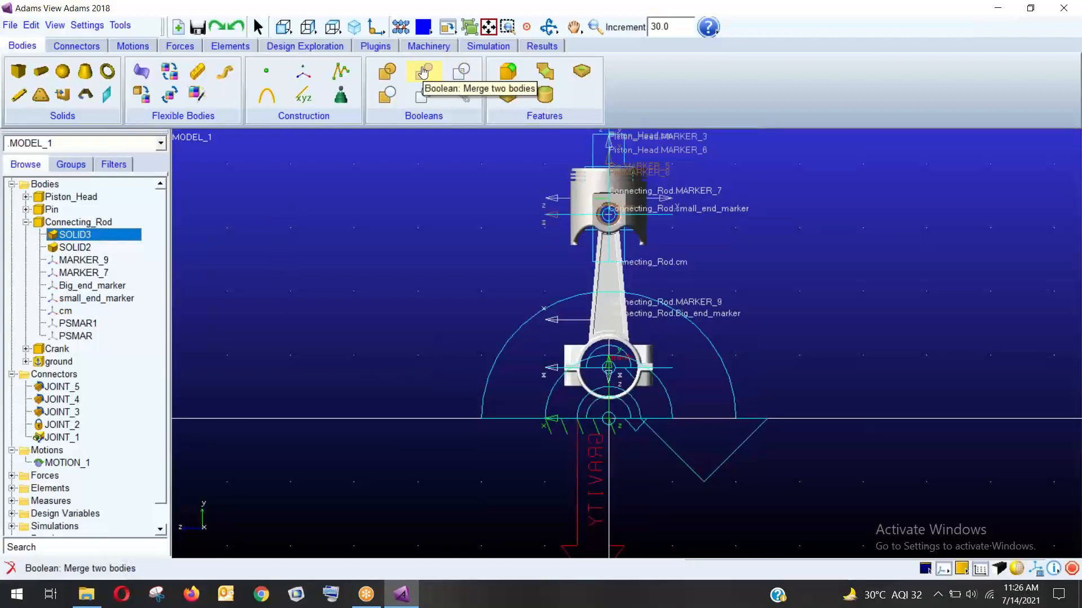
Unite the connecting rod's two solids using SOLID3 as the base and SOLID2 as the joined body, and select the merged solid.
left_click(382, 77)
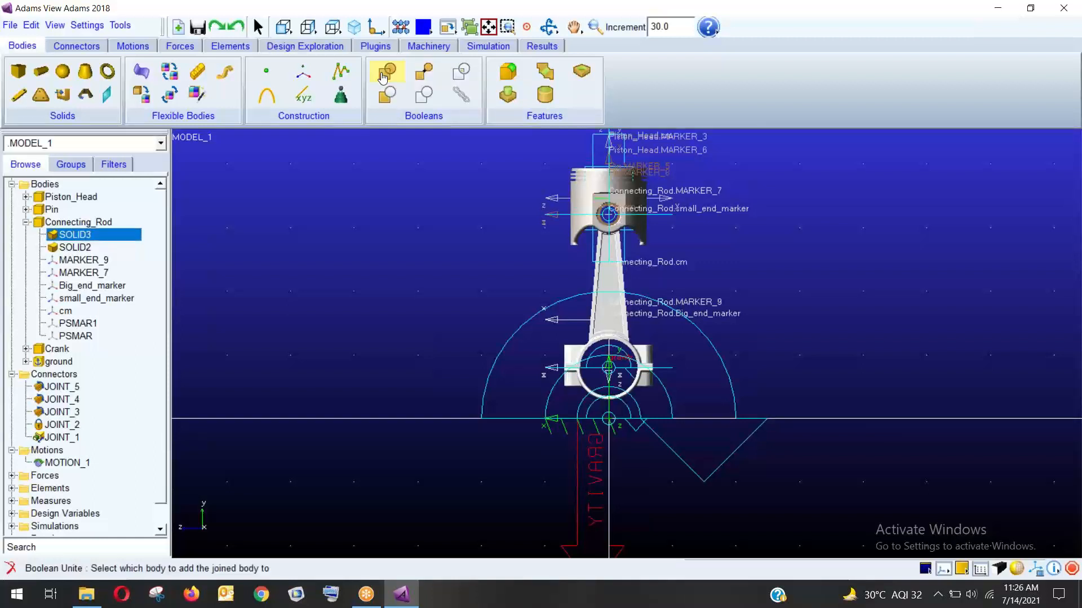
right_click(574, 385)
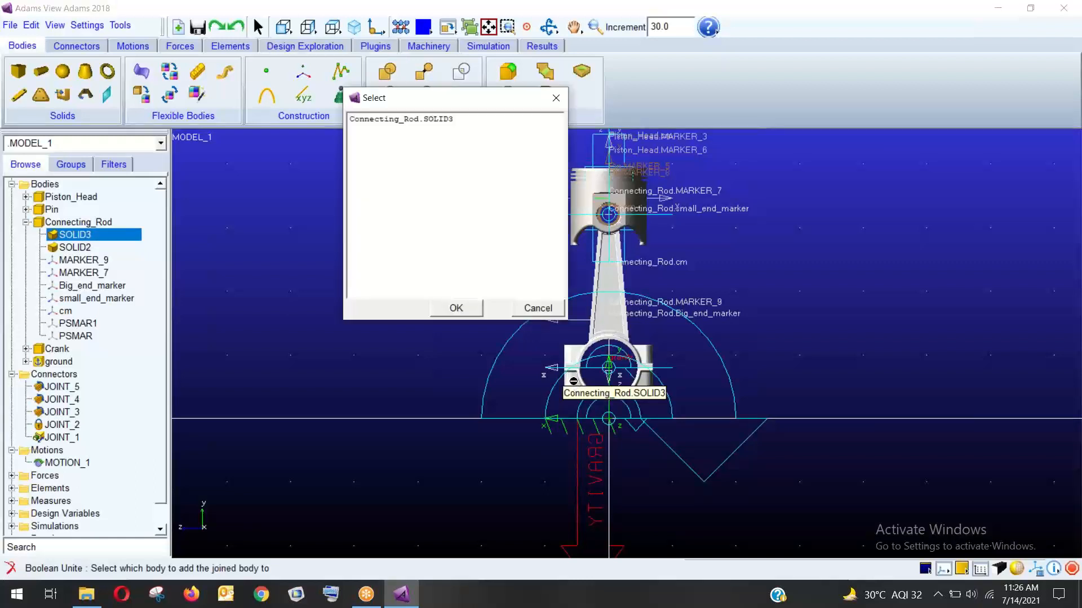
left_click(431, 119)
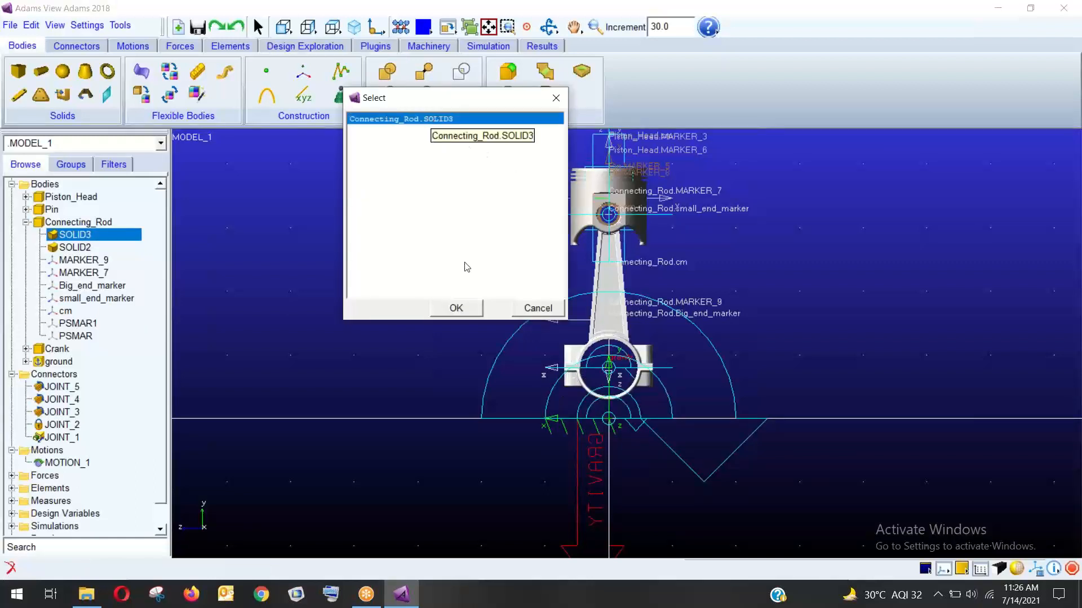
left_click(457, 307)
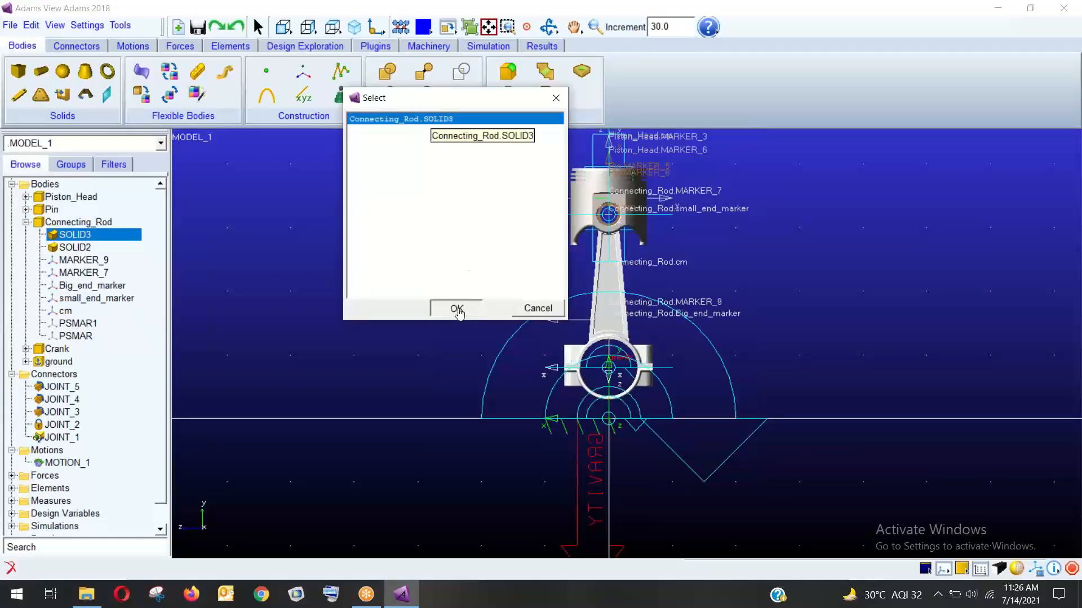
right_click(610, 306)
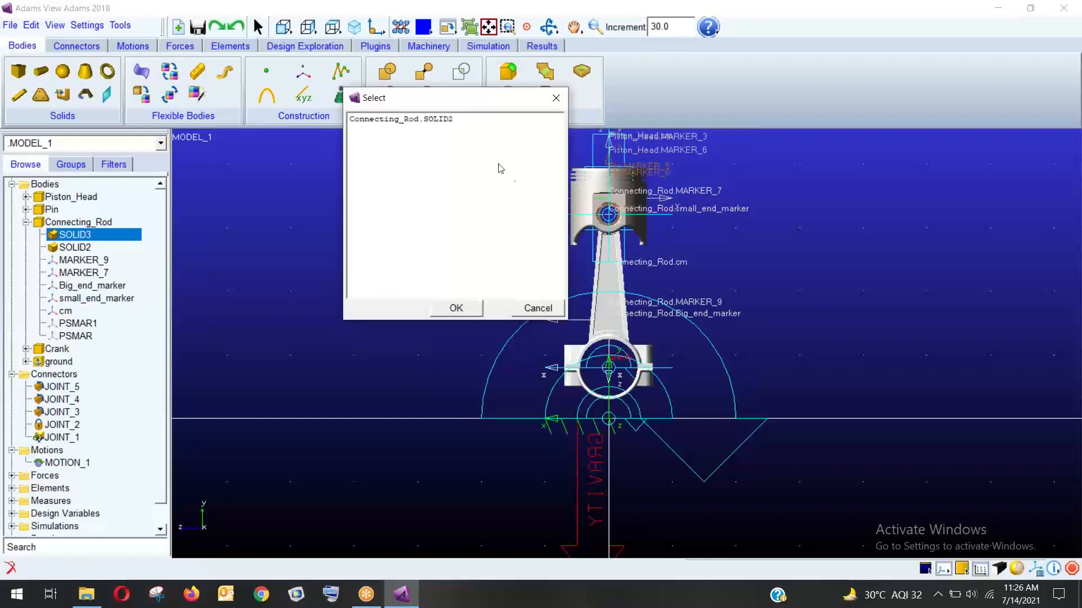
left_click(457, 304)
left_click(89, 237)
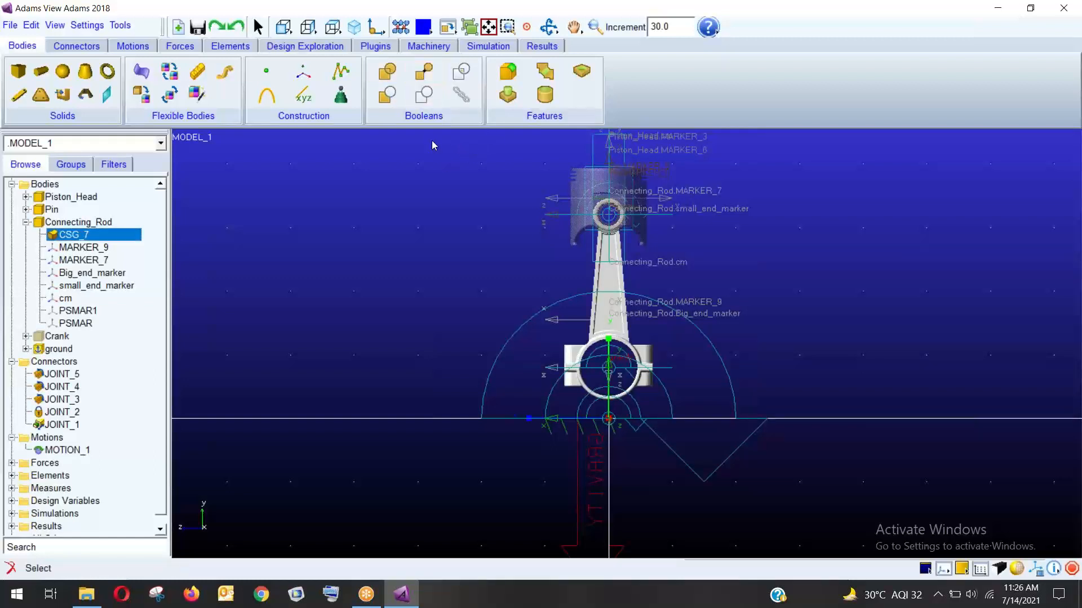
Start creating a new flexible body from the Connecting_Rod part and set its number of modes to 10.
left_click(107, 223)
right_click(111, 224)
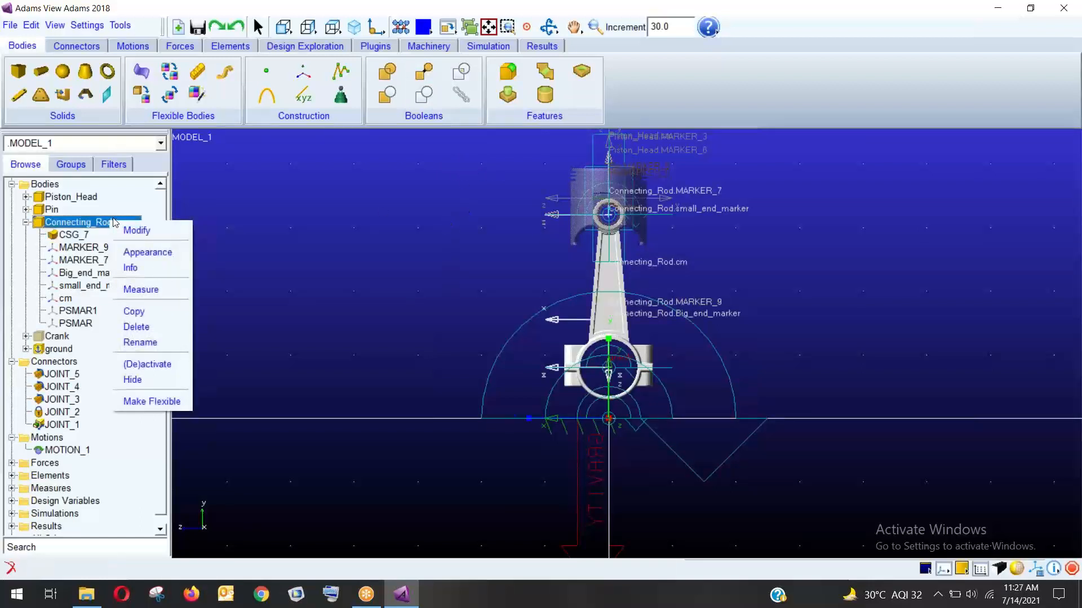
left_click(151, 401)
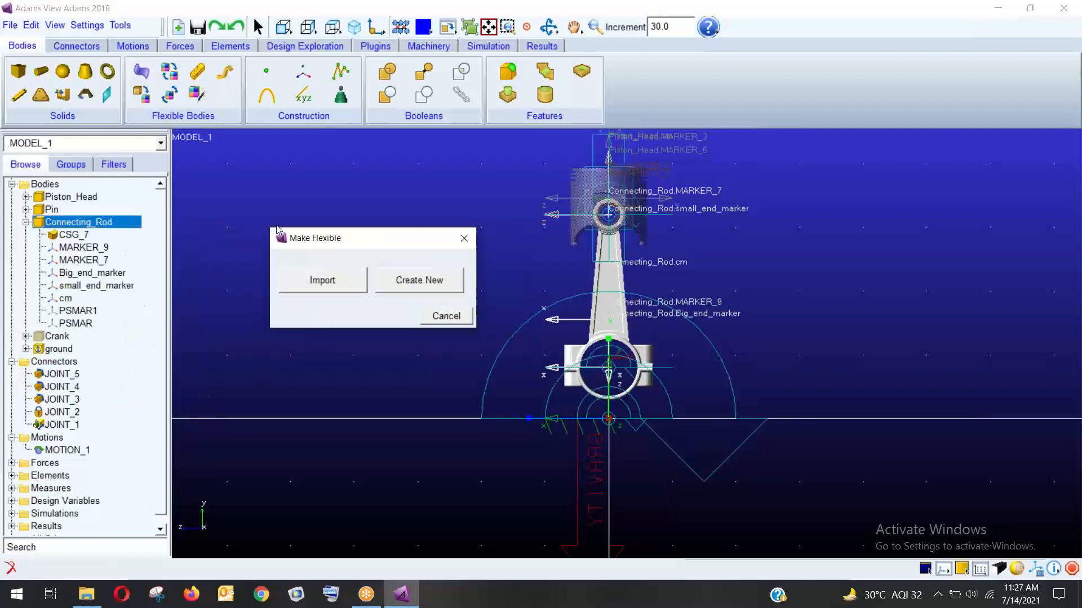
left_click(375, 266)
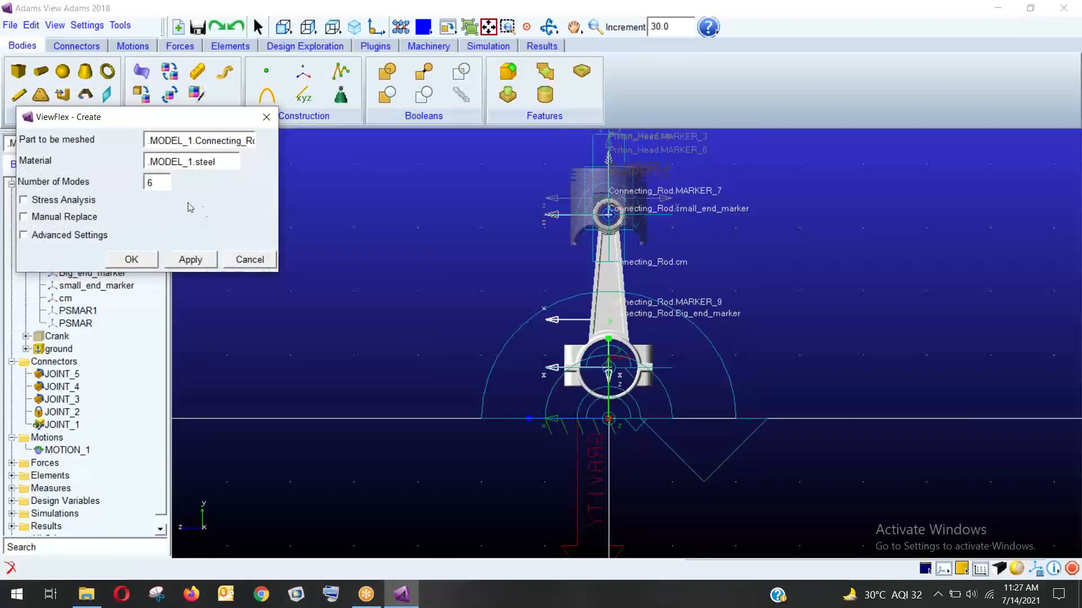
left_click(161, 182)
key("BackSpace")
type("10")
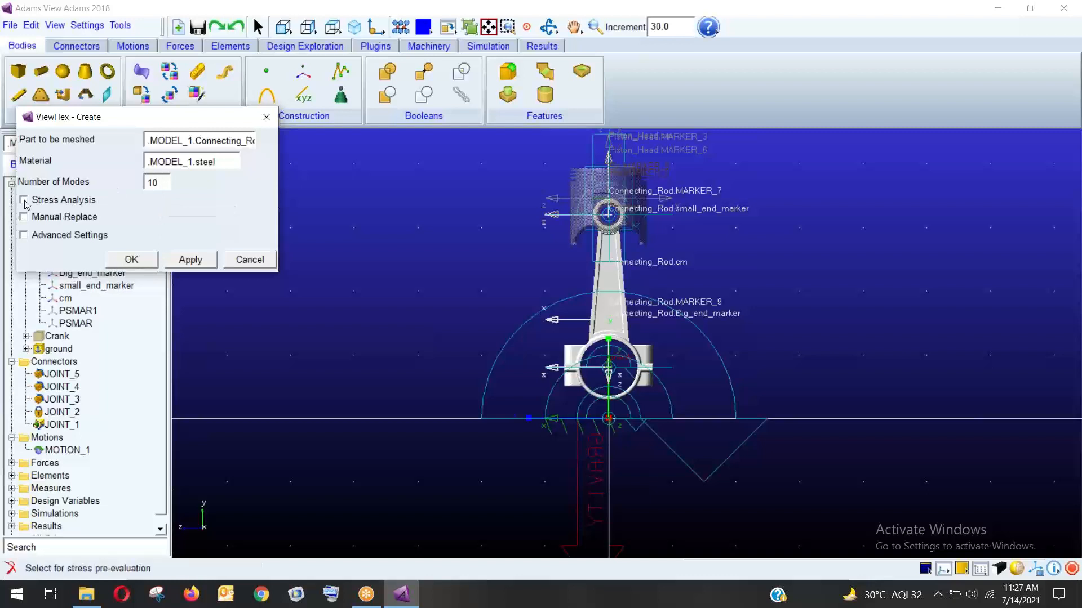
Enable stress analysis and the advanced settings for the flexible connecting rod.
left_click(56, 202)
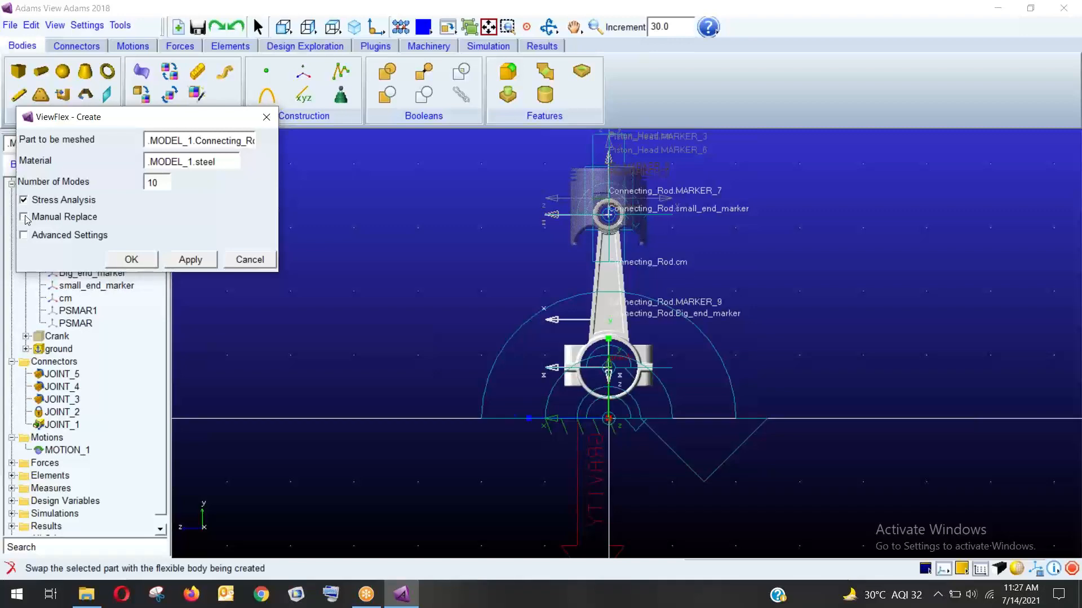
left_click(24, 234)
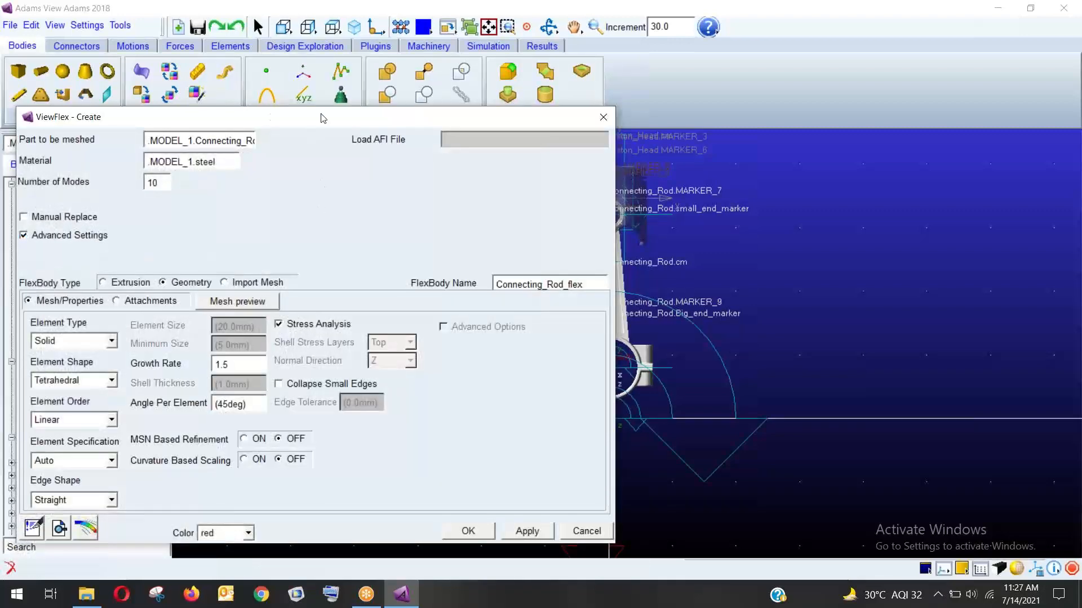
left_click_drag(321, 114, 381, 81)
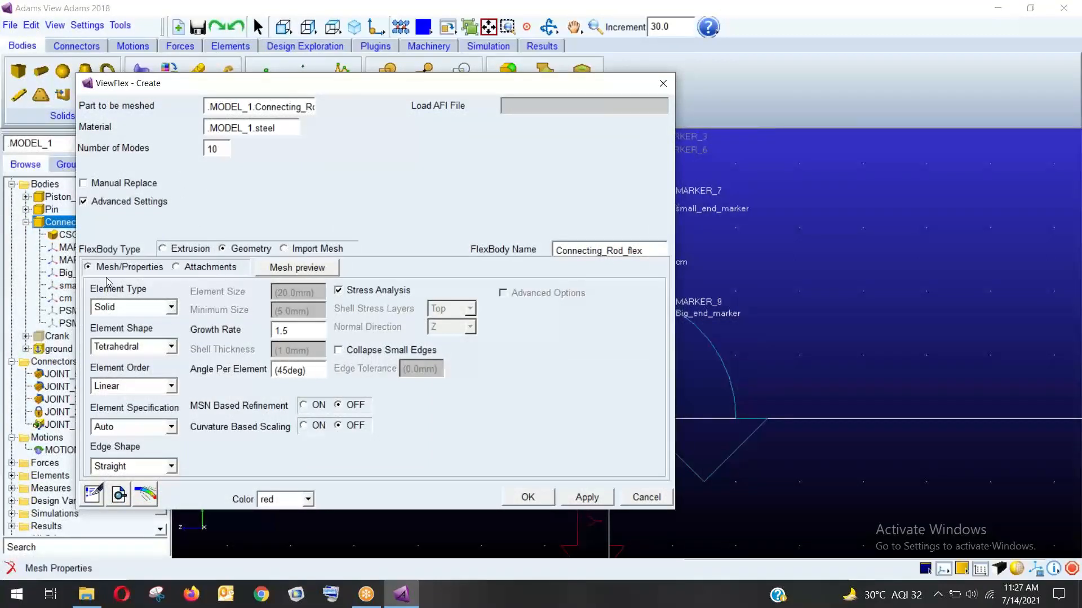
Review the mesh options for element type, shape and order, keeping Solid, Tetrahedral and Linear.
left_click(146, 309)
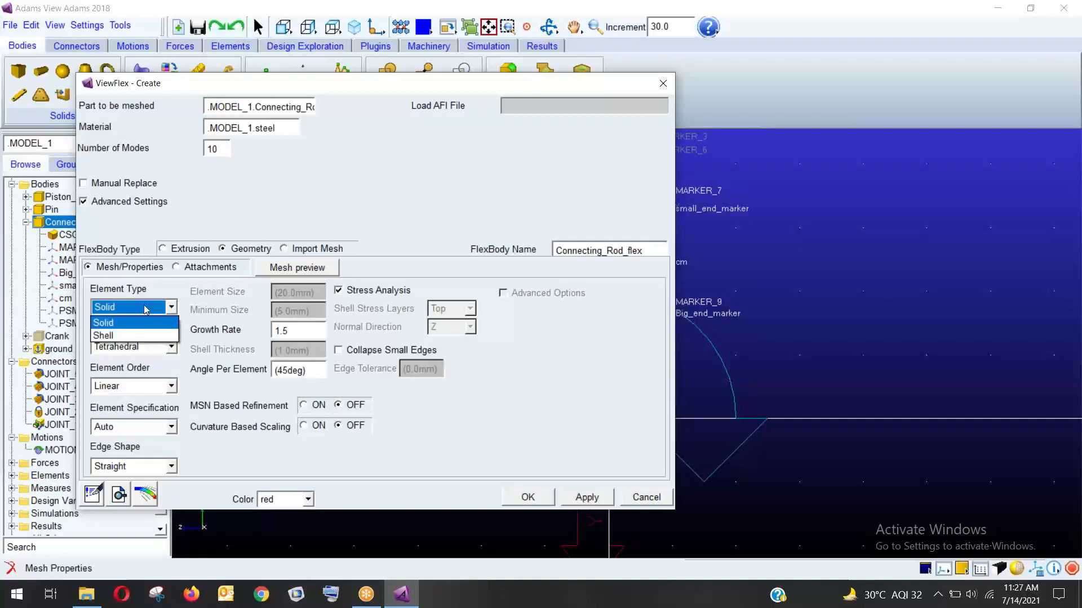
left_click(145, 309)
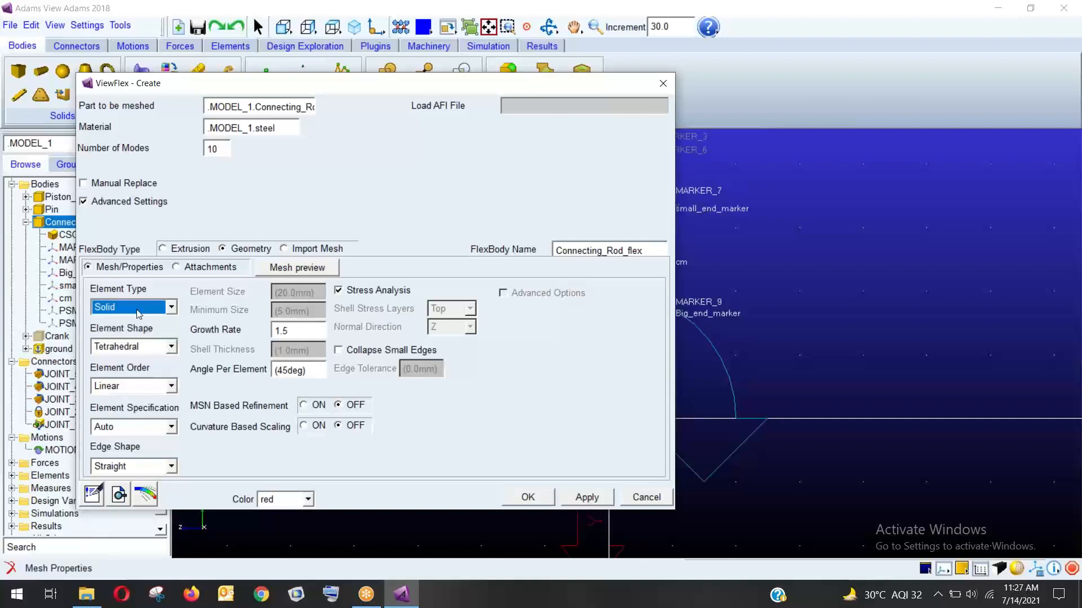
left_click(146, 347)
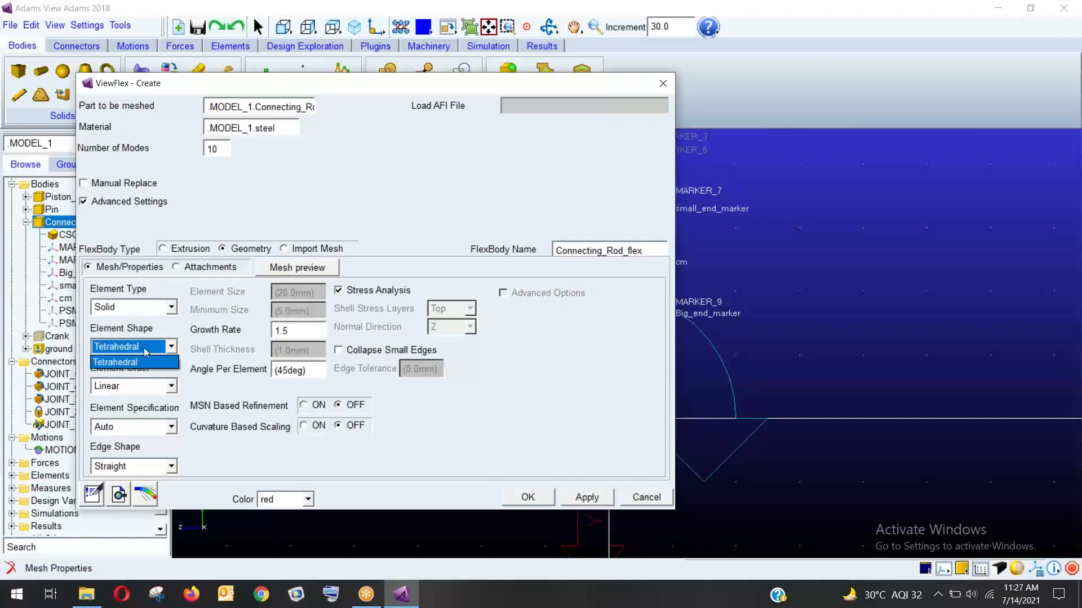
left_click(146, 349)
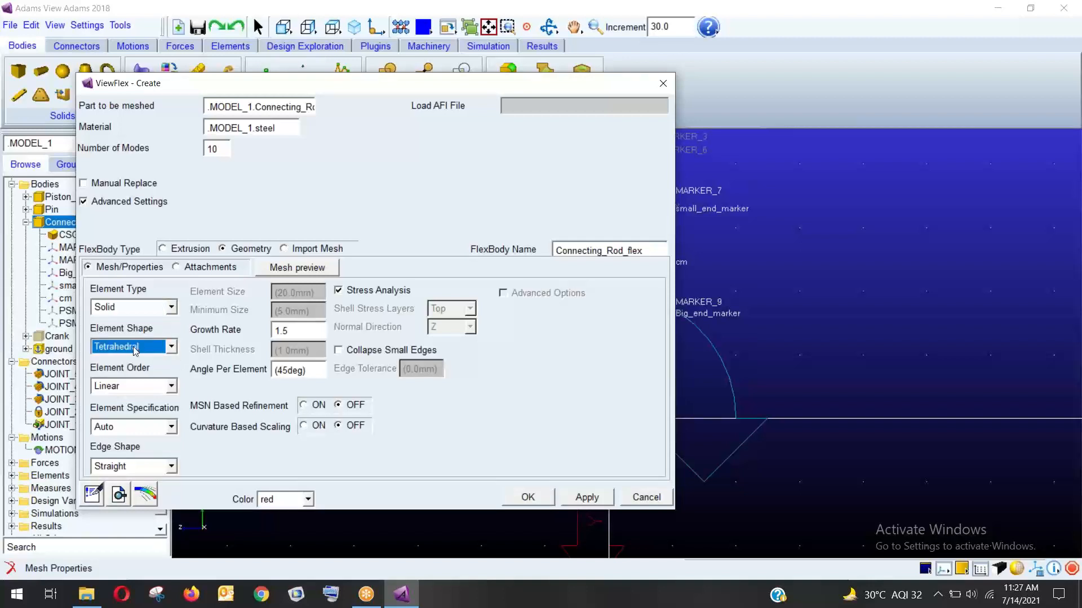
left_click(152, 389)
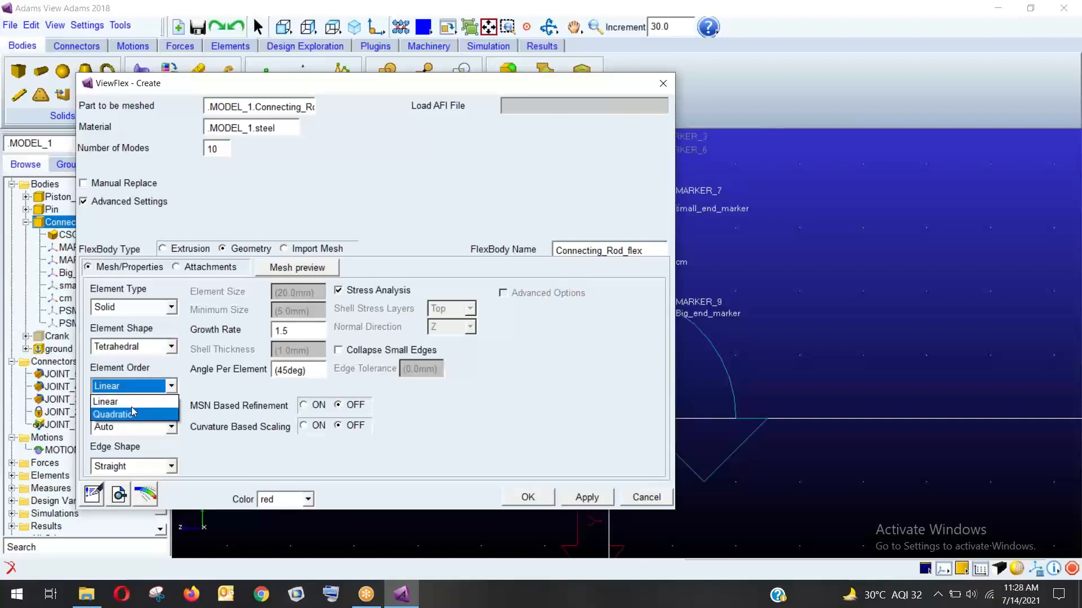
left_click(129, 401)
left_click(198, 377)
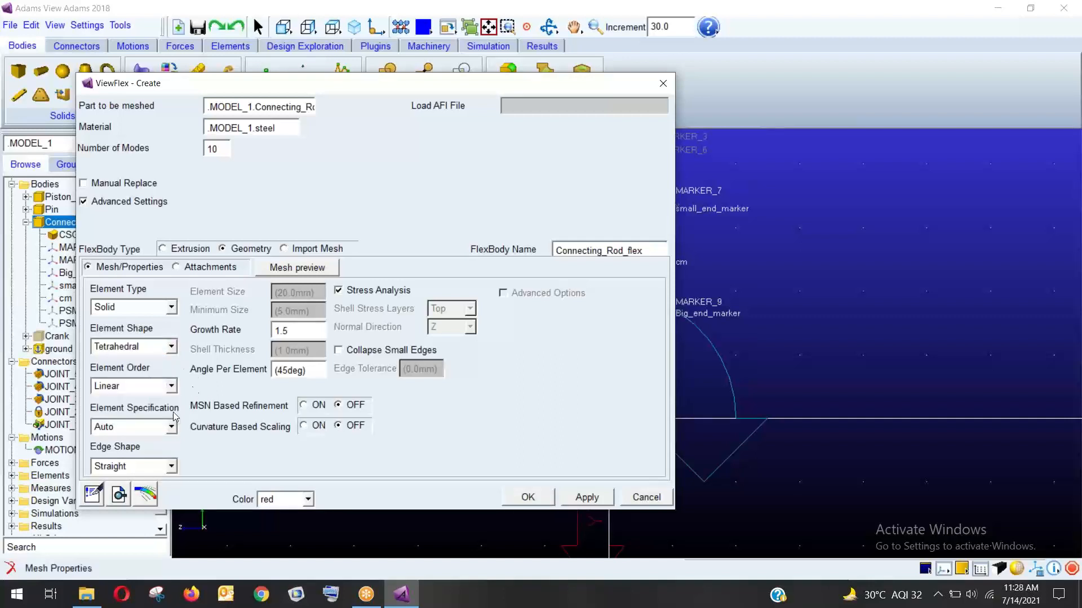
Try Size as the mesh's element specification and return it to Auto.
left_click(135, 427)
left_click(137, 427)
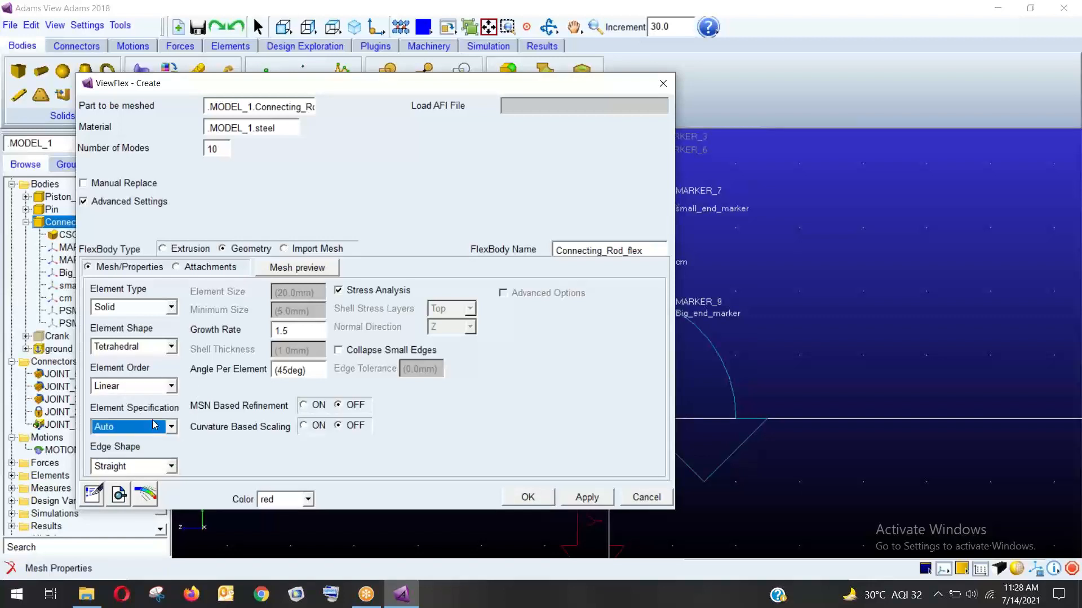
left_click(145, 433)
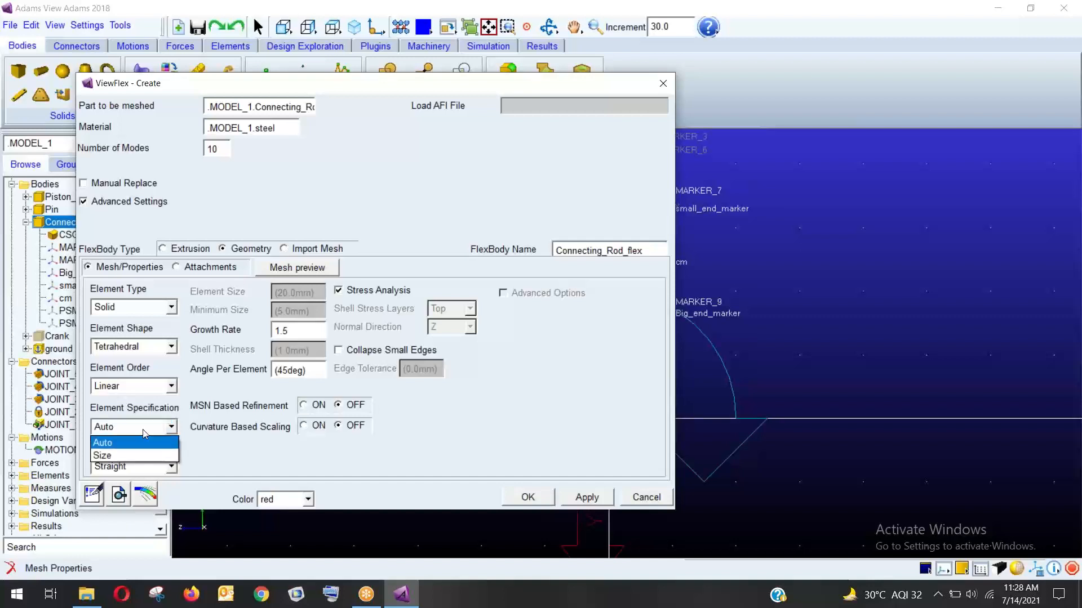
left_click(115, 454)
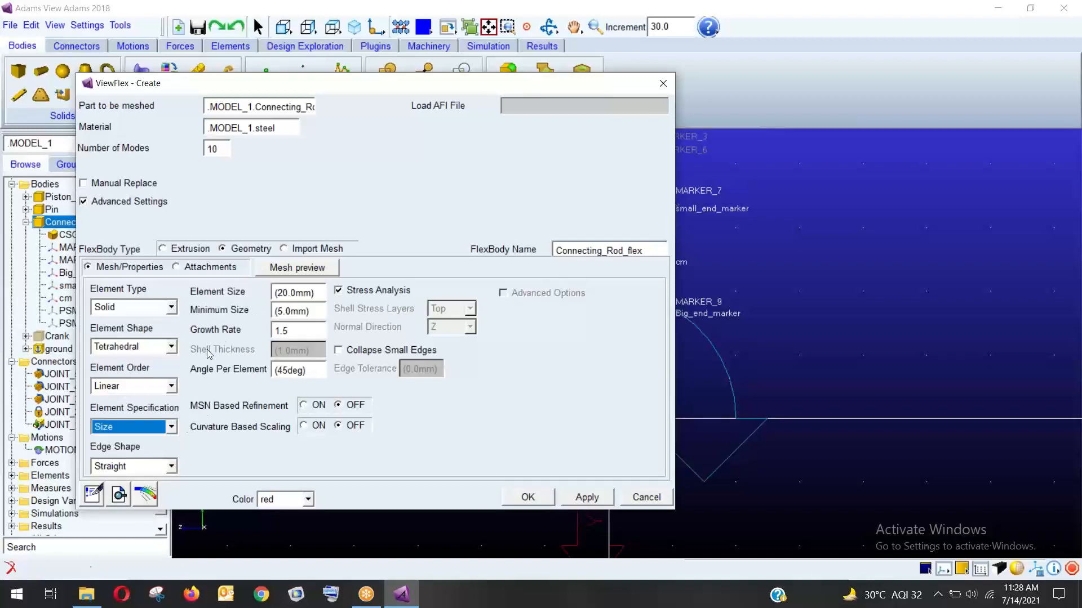
left_click(133, 432)
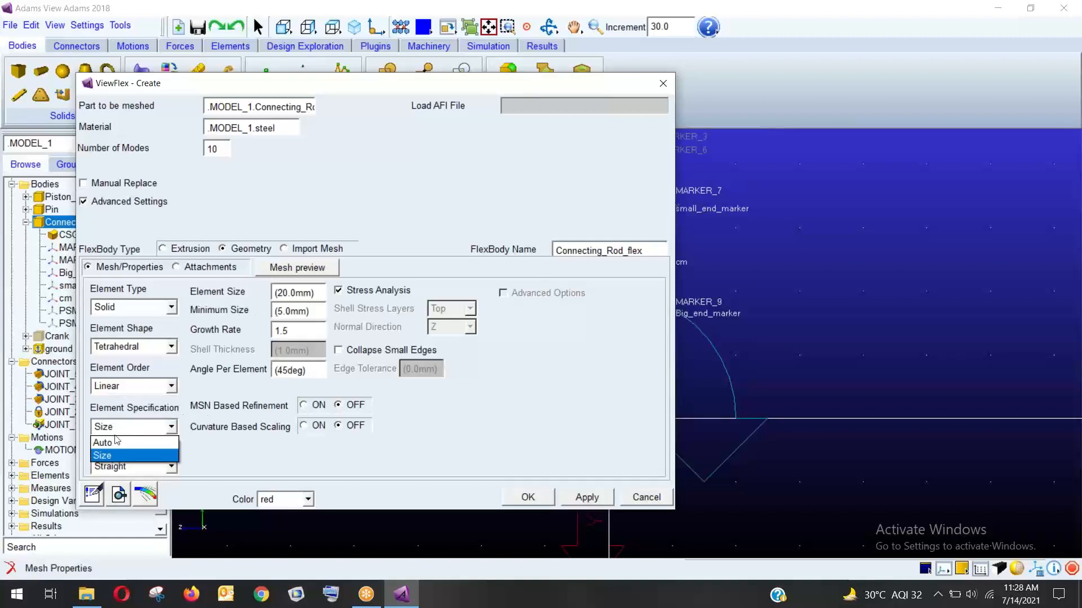
left_click(117, 441)
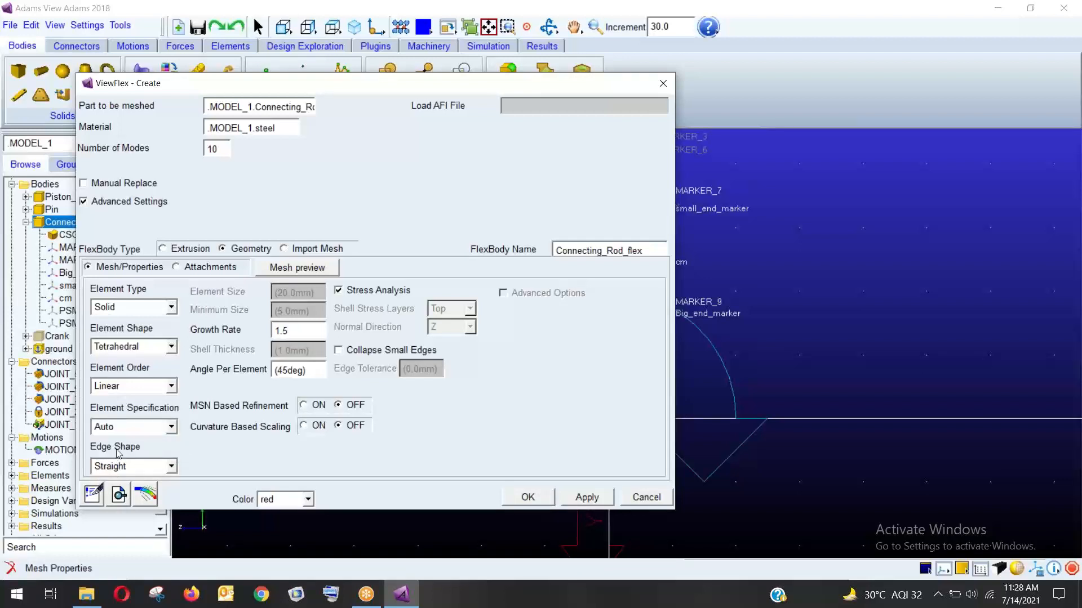
Set the mesh's edge shape to Mixed and turn on MSN based refinement and curvature based scaling.
left_click(151, 467)
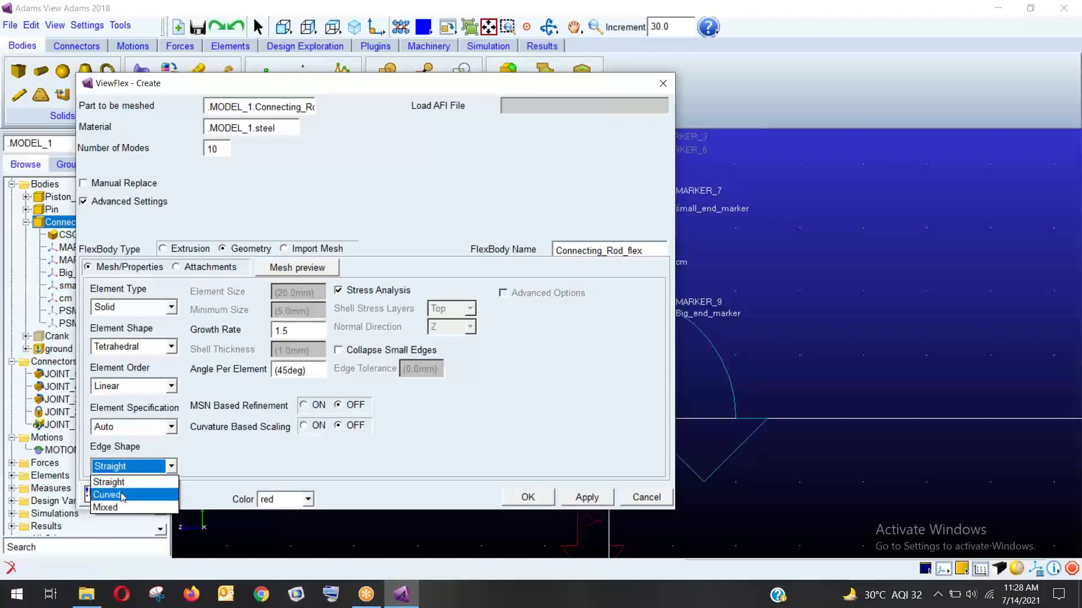
left_click(115, 509)
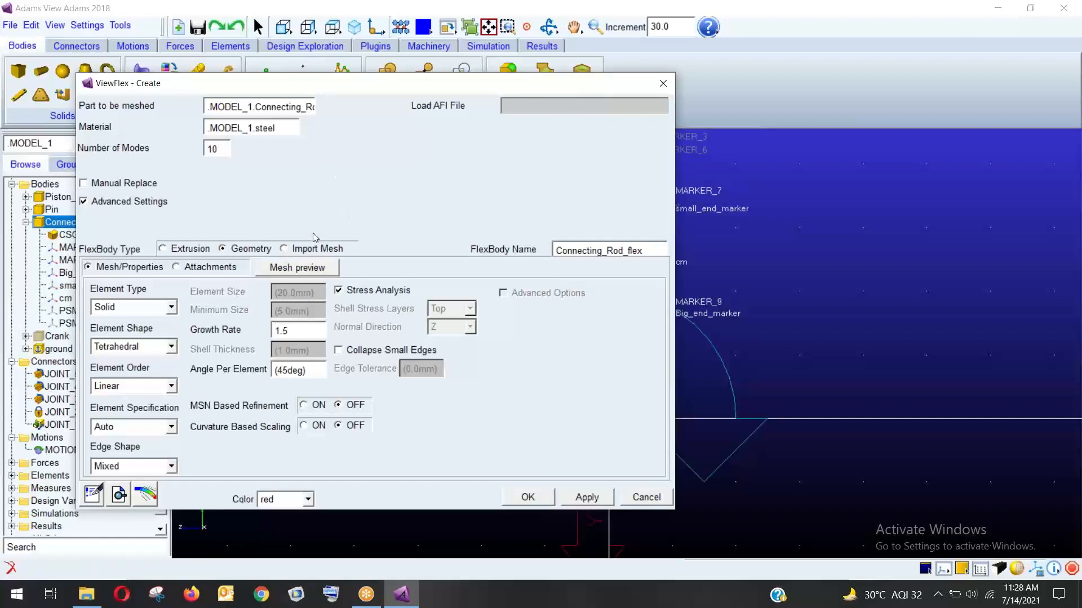
left_click(304, 405)
left_click(304, 426)
left_click_drag(452, 86, 576, 121)
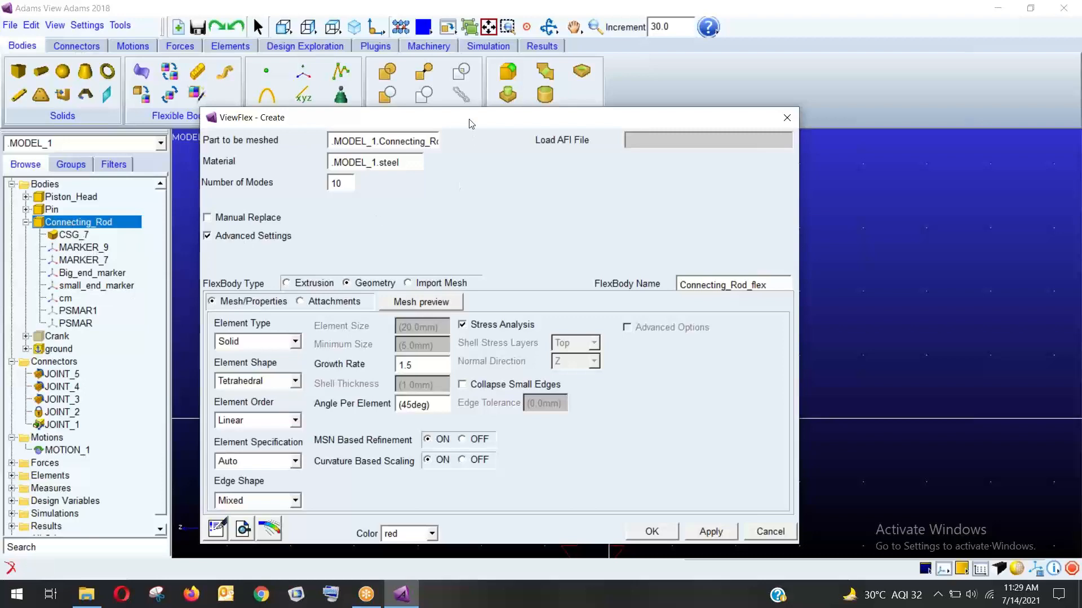
left_click_drag(466, 118, 432, 75)
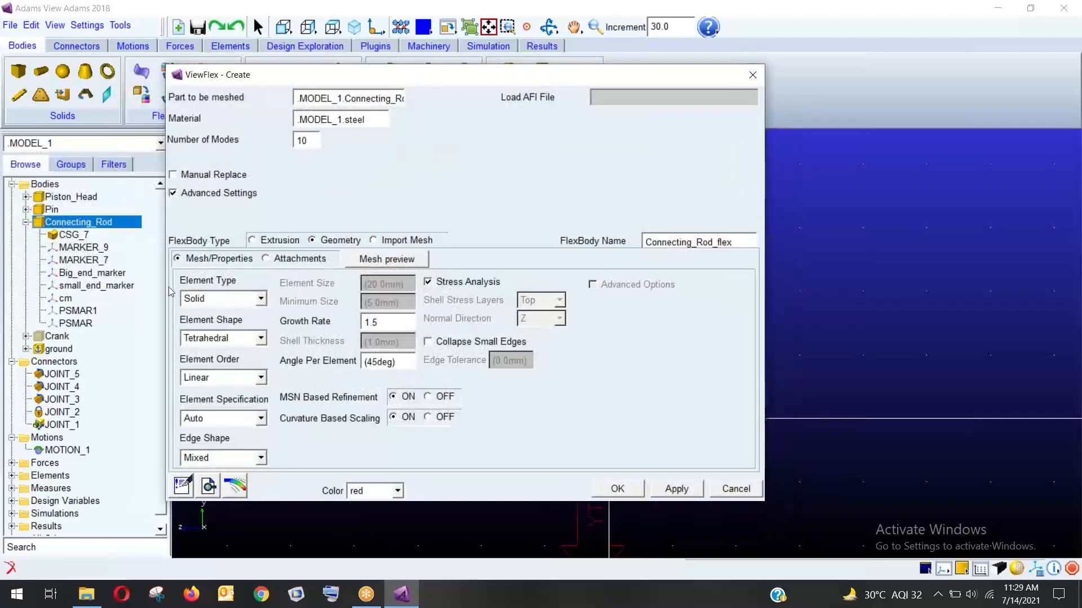
Generate the flexible body Connecting_Rod_flex in place of the rigid rod, read the meshing messages and close their window.
left_click(622, 492)
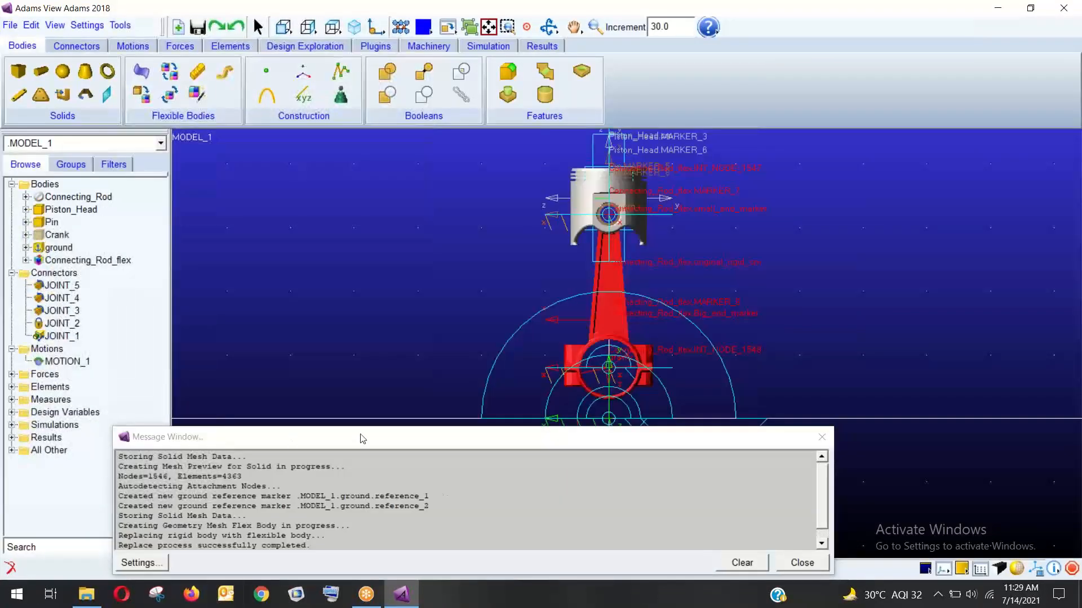
left_click_drag(401, 448, 372, 187)
left_click_drag(427, 325, 427, 552)
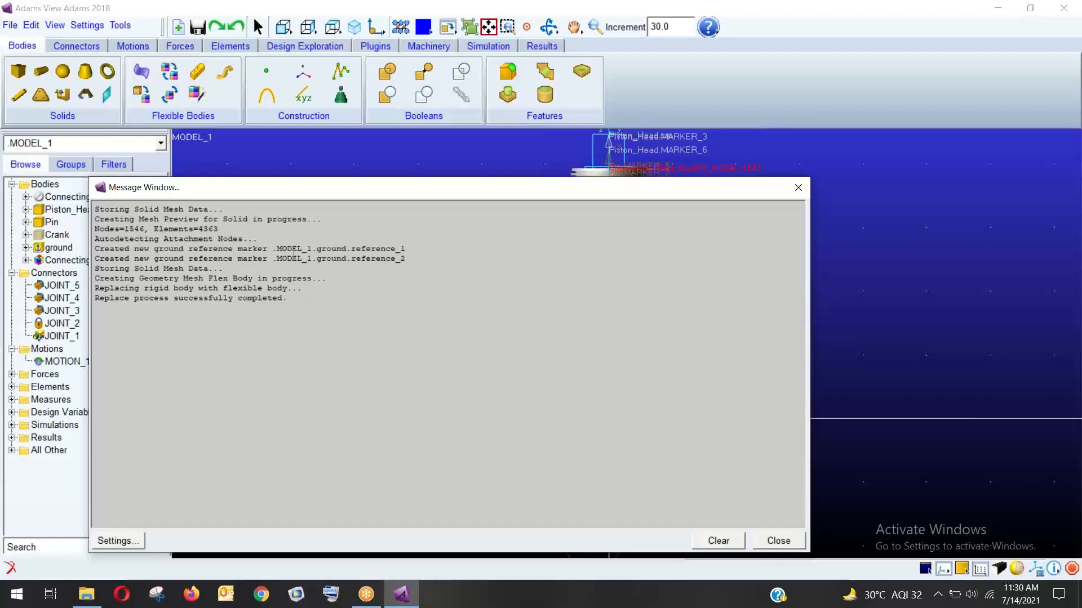
left_click_drag(289, 196, 282, 321)
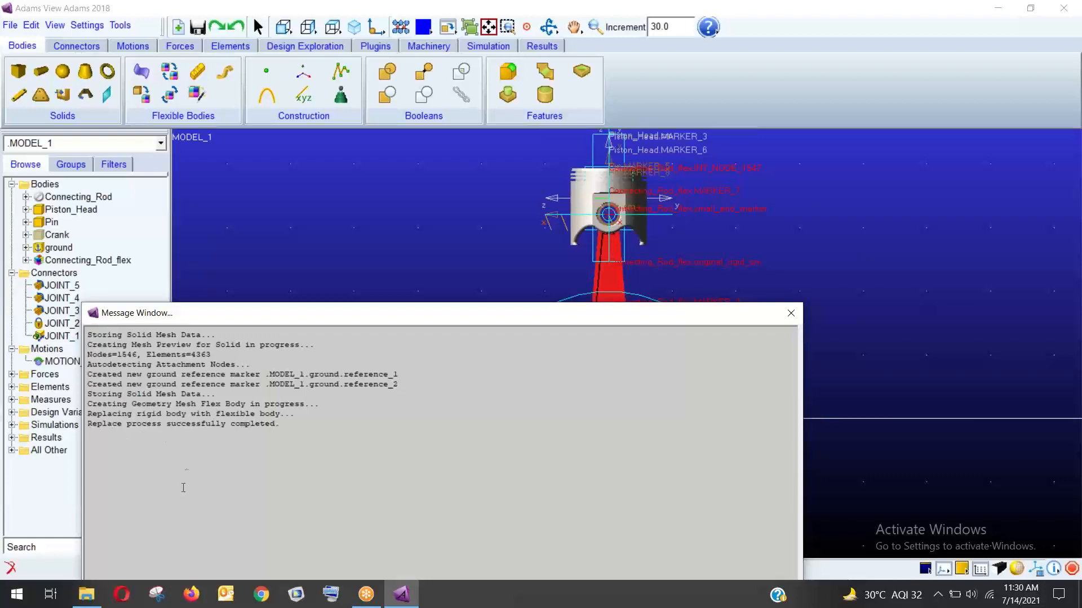
left_click_drag(251, 321, 272, 171)
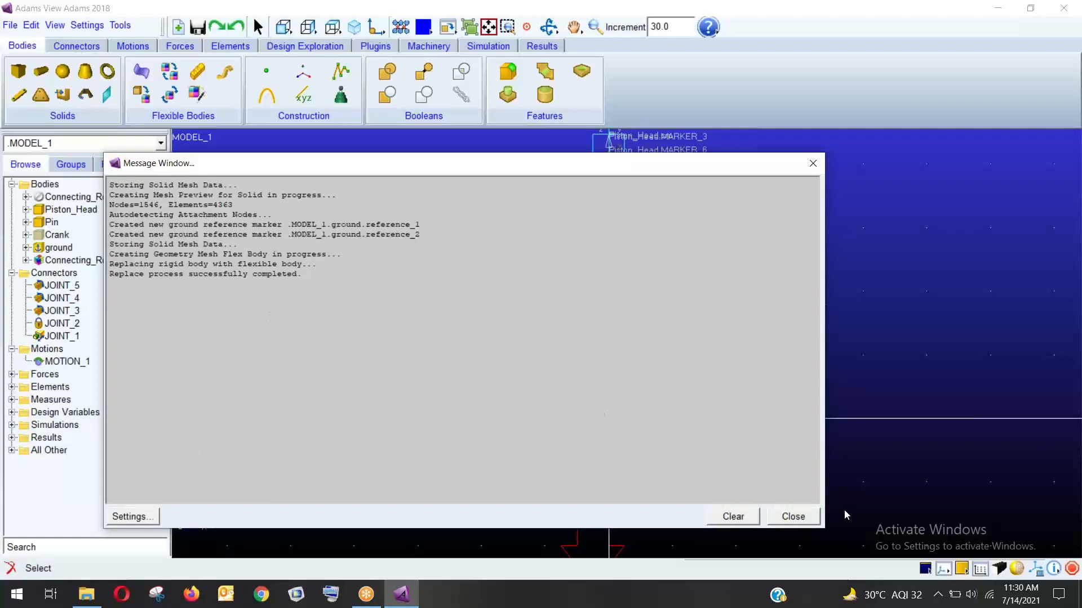
left_click(791, 516)
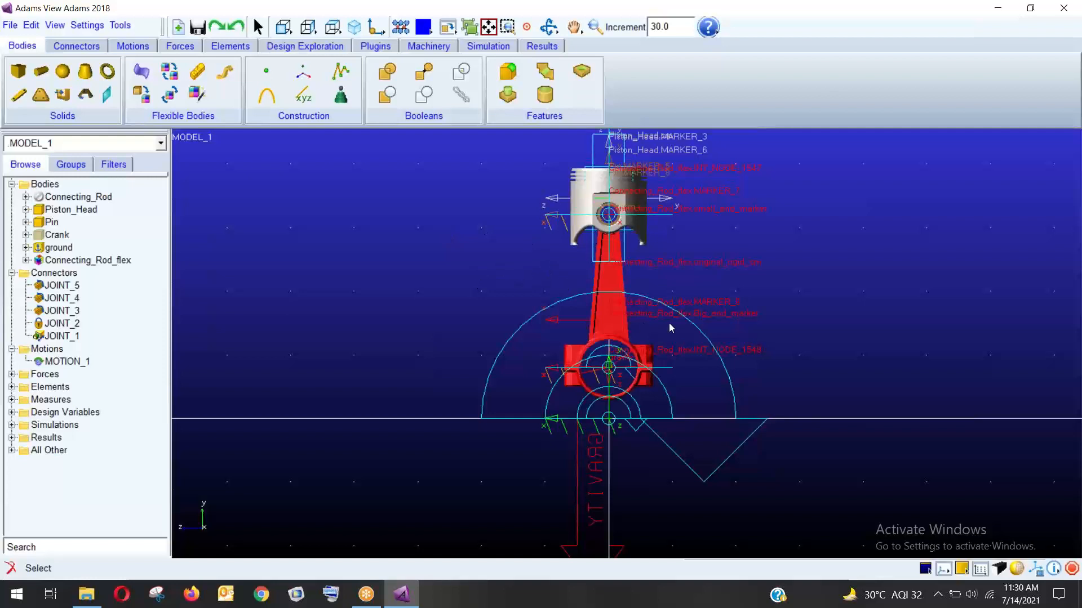
Run an interactive simulation of the mechanism with the flexible rod, using end time 10.0 and step size 0.1, and close its controls.
left_click(488, 46)
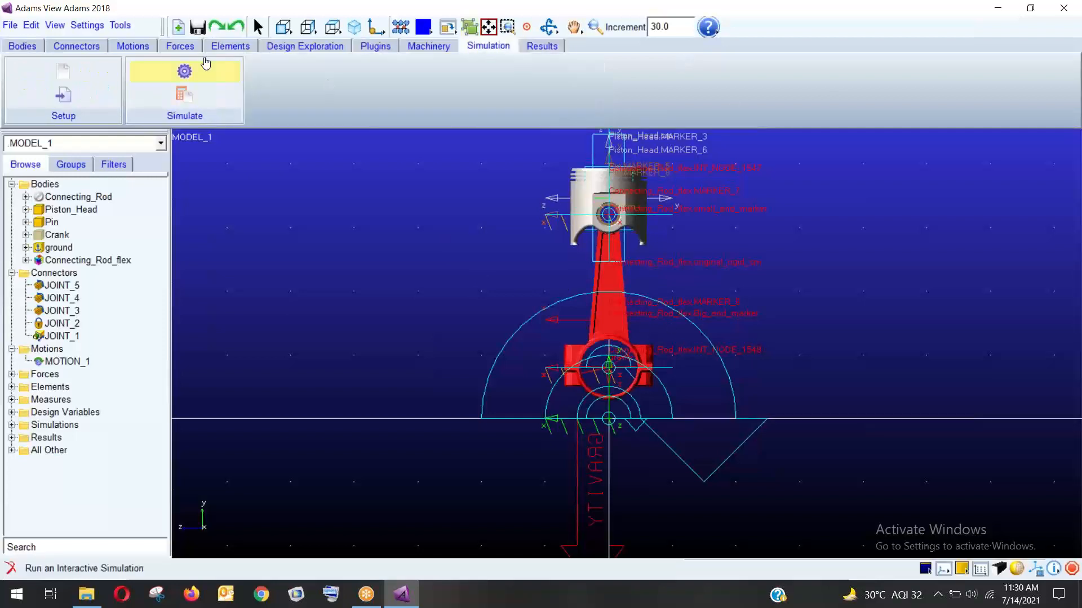
left_click(184, 71)
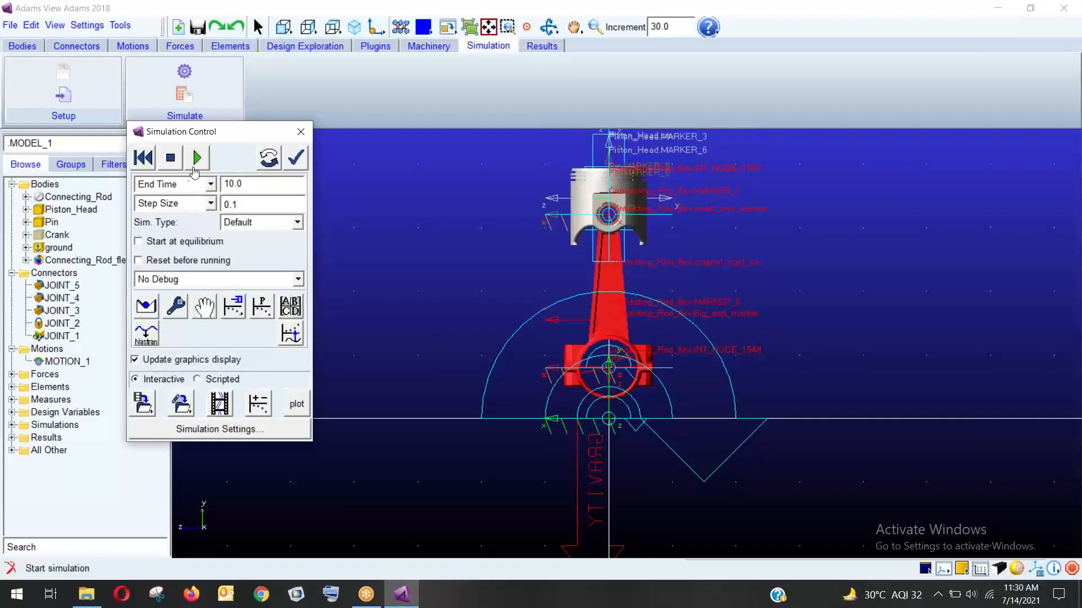
left_click(197, 160)
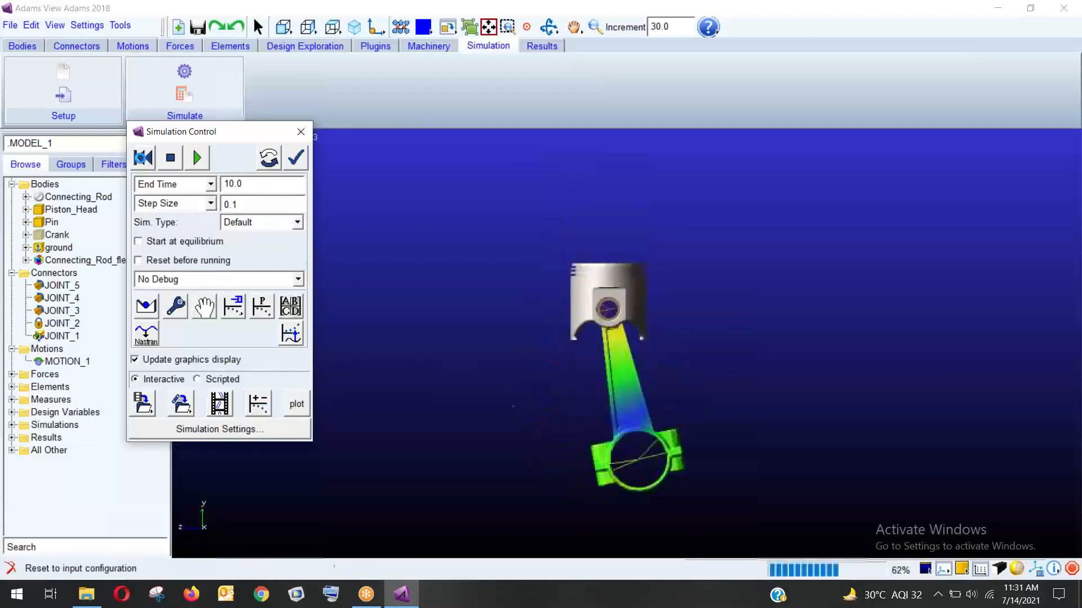
left_click(300, 131)
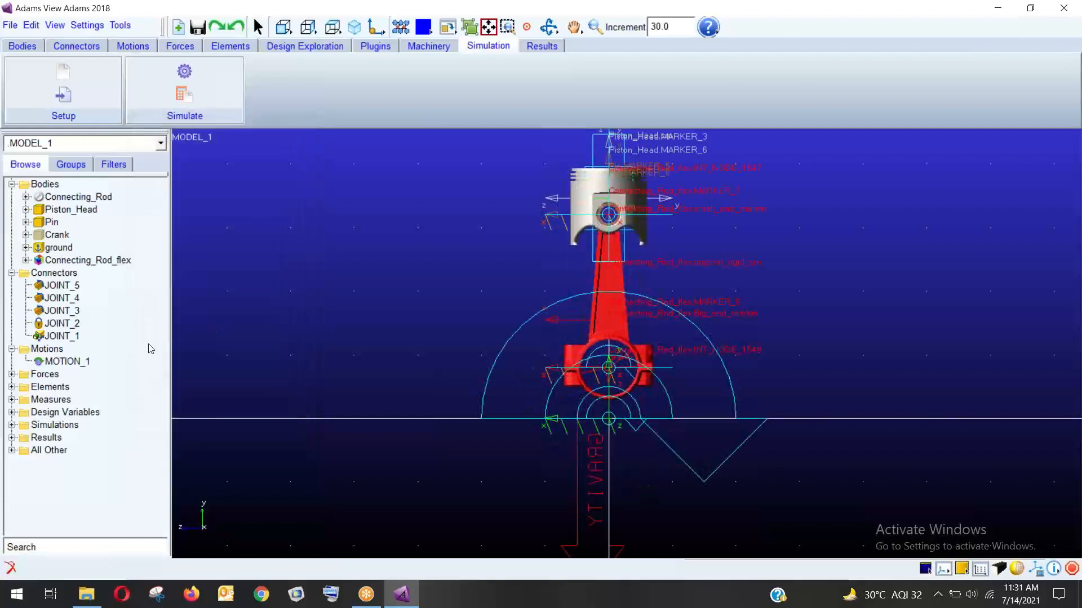
Show the hidden Crank and display the mechanism in isometric view with the marker and joint icons turned off.
right_click(45, 235)
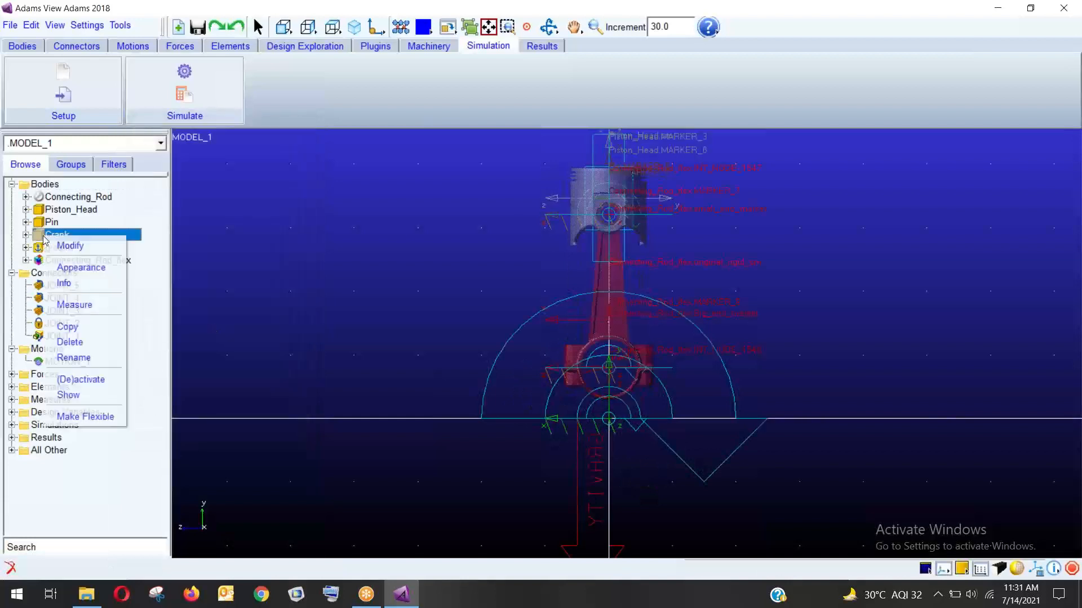
left_click(84, 395)
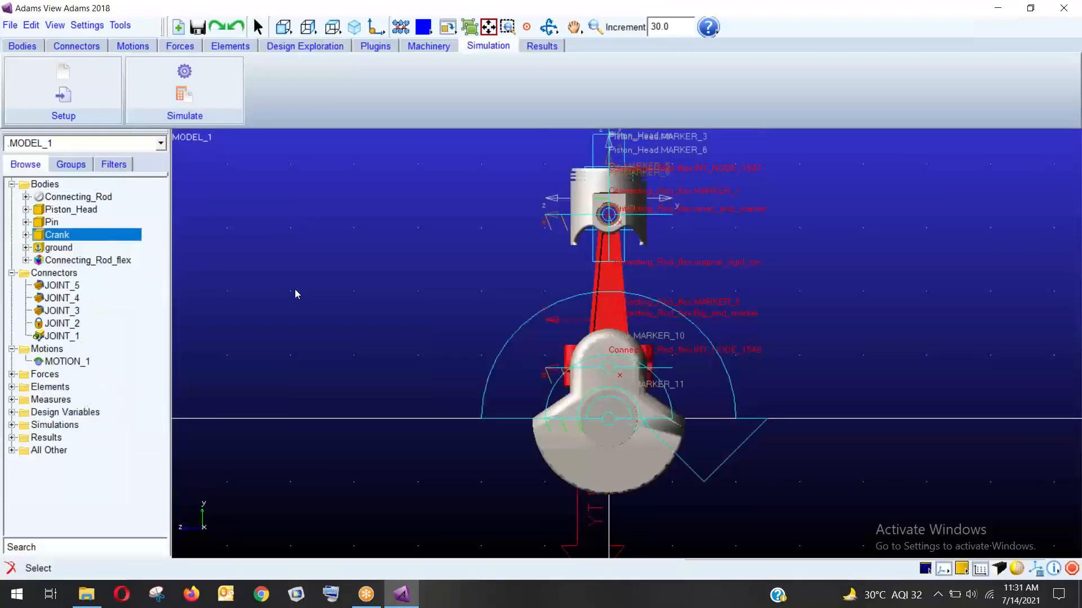
key("r")
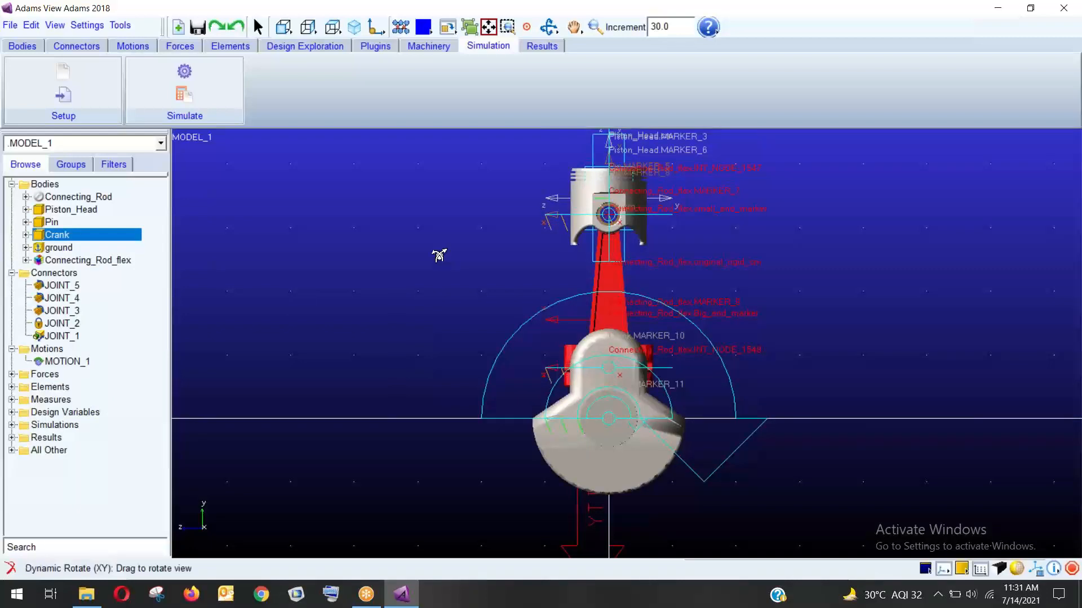
left_click_drag(439, 254, 535, 264)
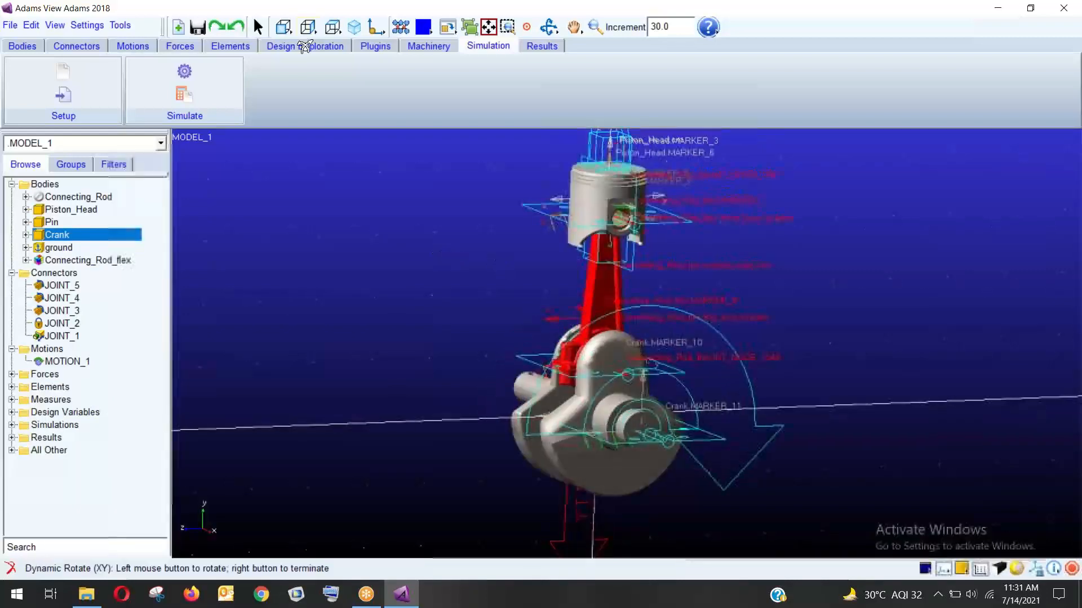
left_click(354, 26)
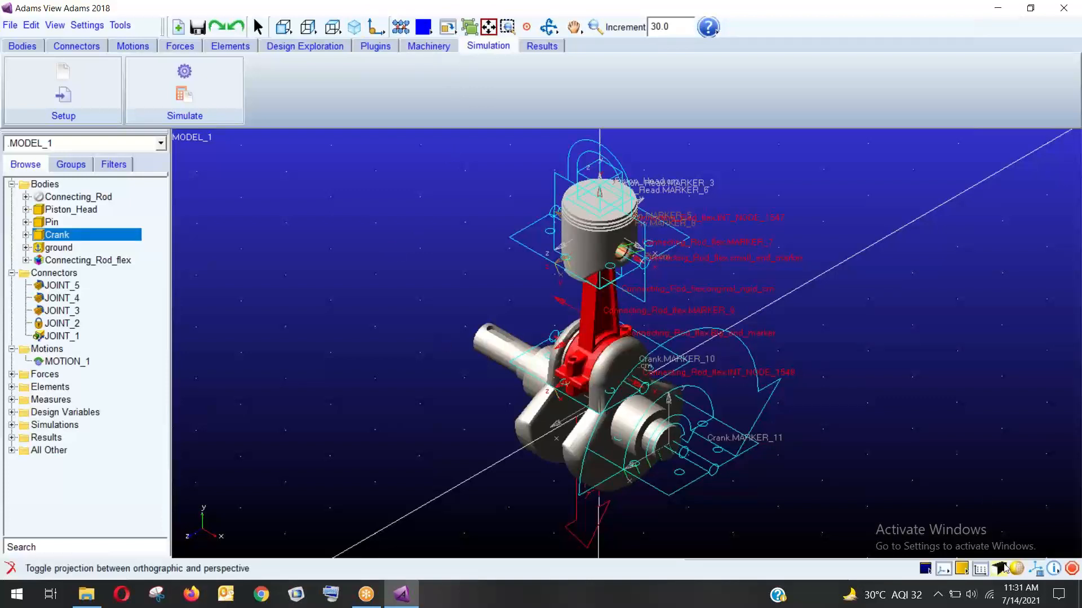
left_click(468, 27)
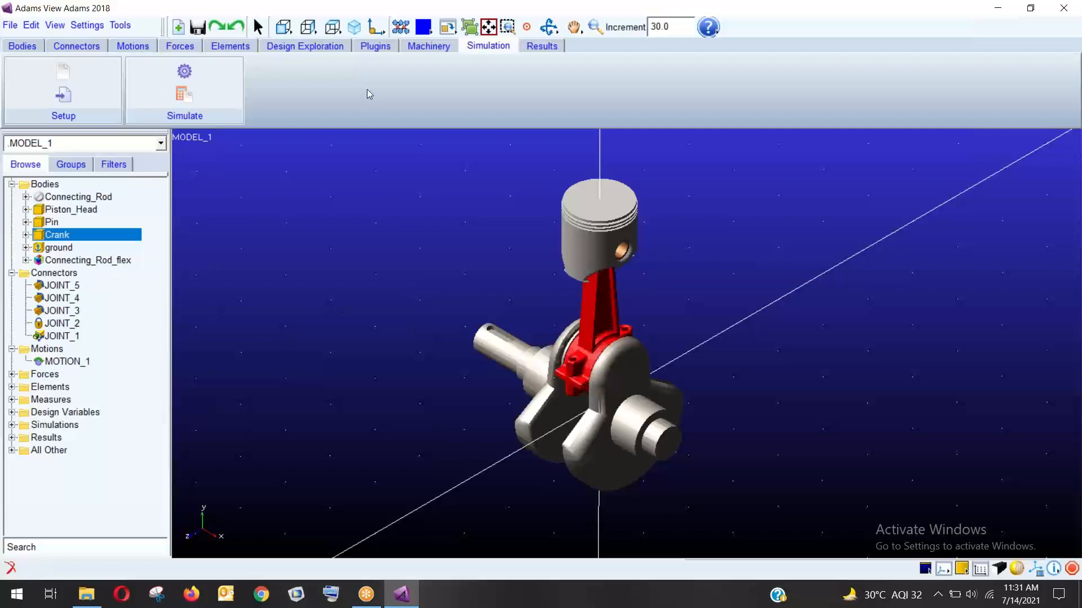
Move the simulation controls clear of the model and simulate the mechanism together with the displayed crank, keeping end time 10.0.
left_click(204, 74)
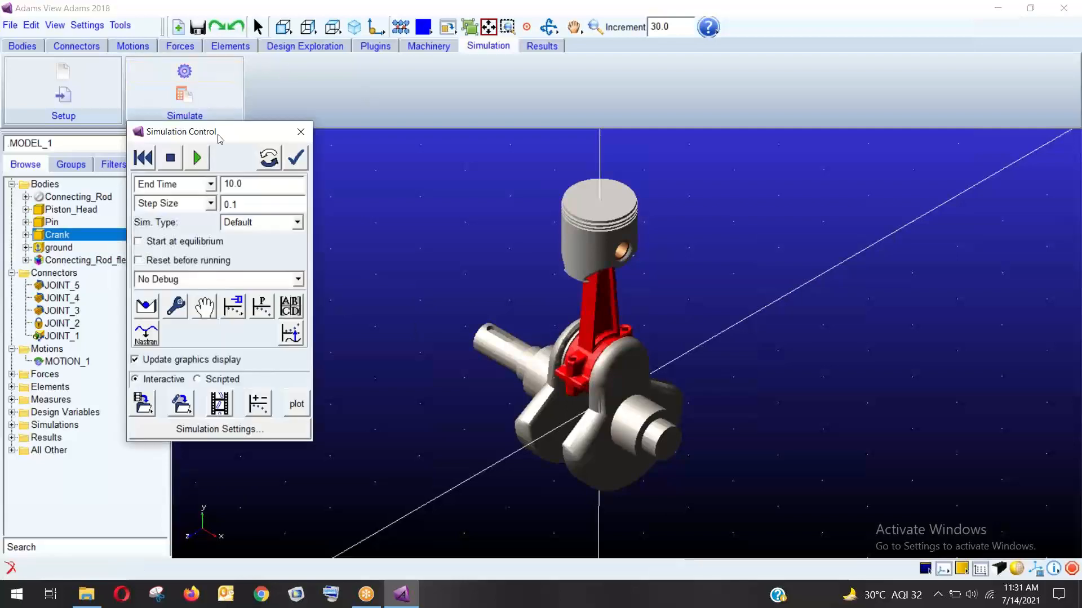
left_click_drag(219, 131, 148, 59)
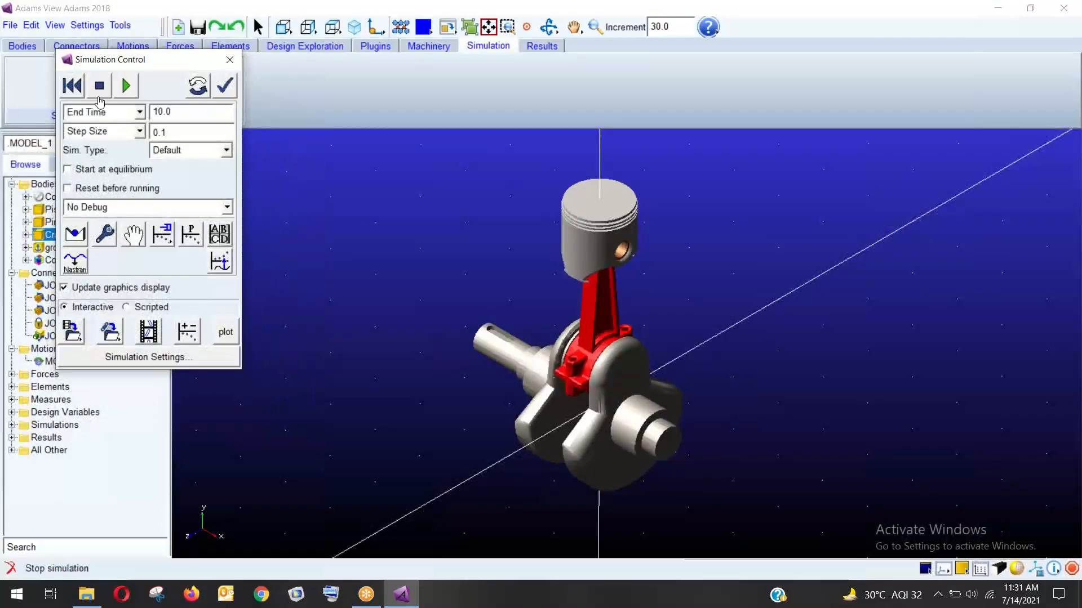
left_click(126, 85)
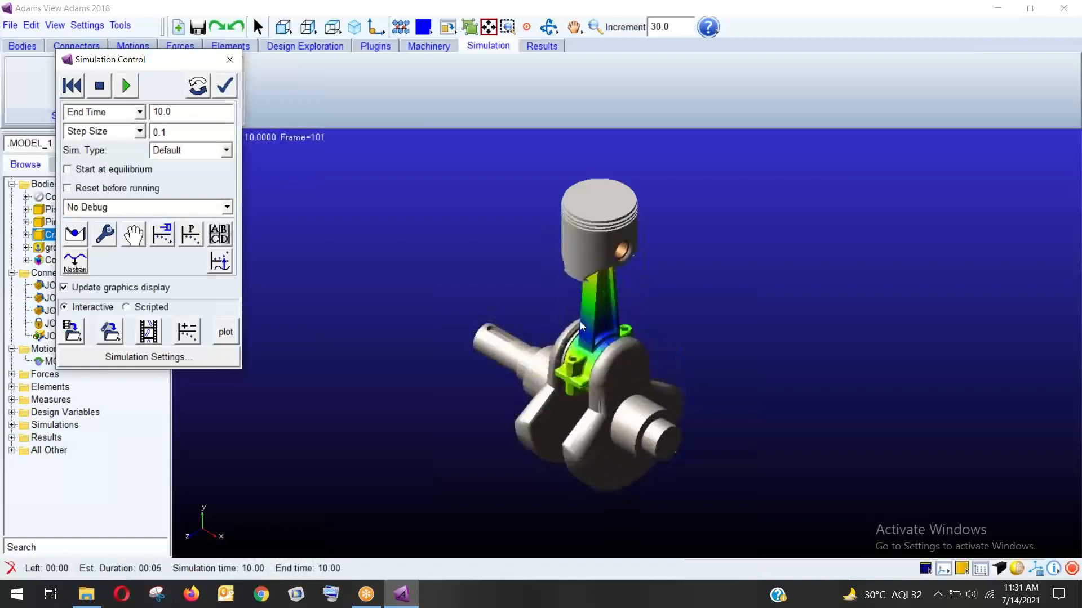
Set the Piston_Head part's transparency to 80 and rerun the simulation with the piston see-through.
right_click(587, 247)
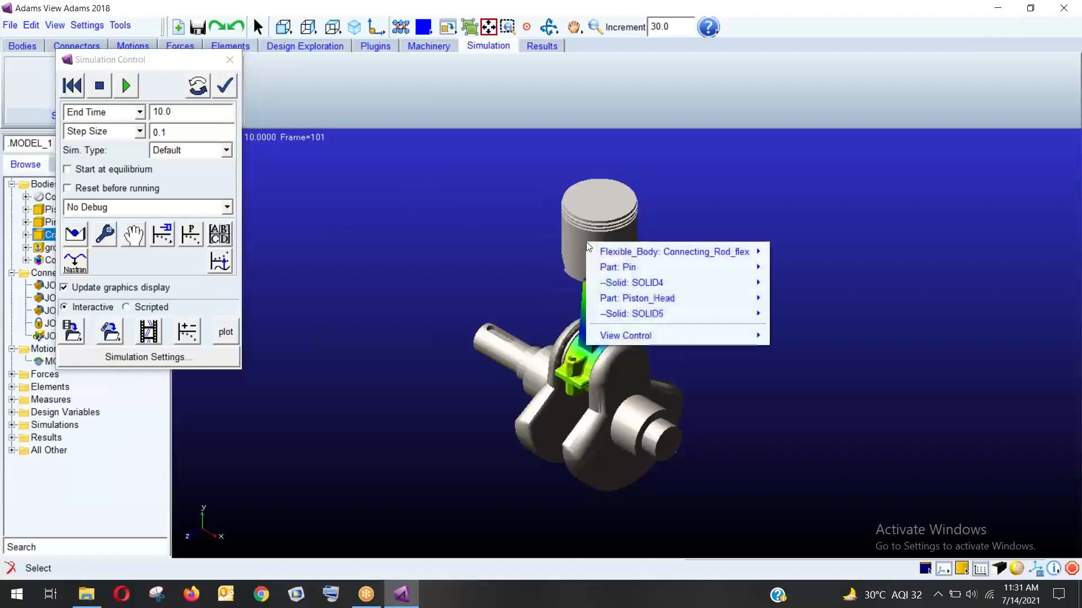
mouse_move(630, 256)
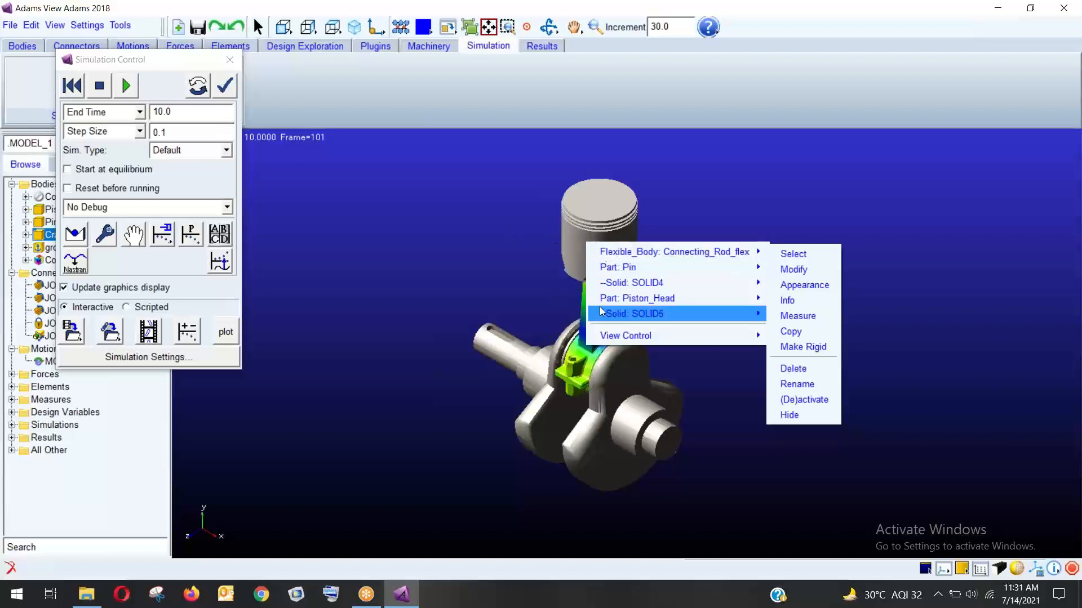
mouse_move(665, 298)
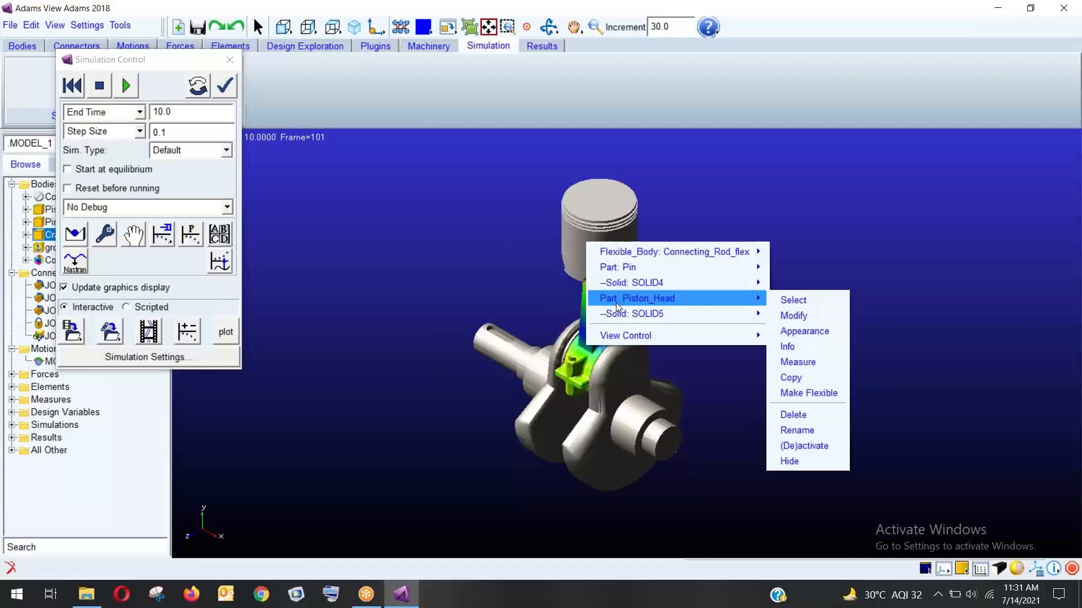
left_click(820, 331)
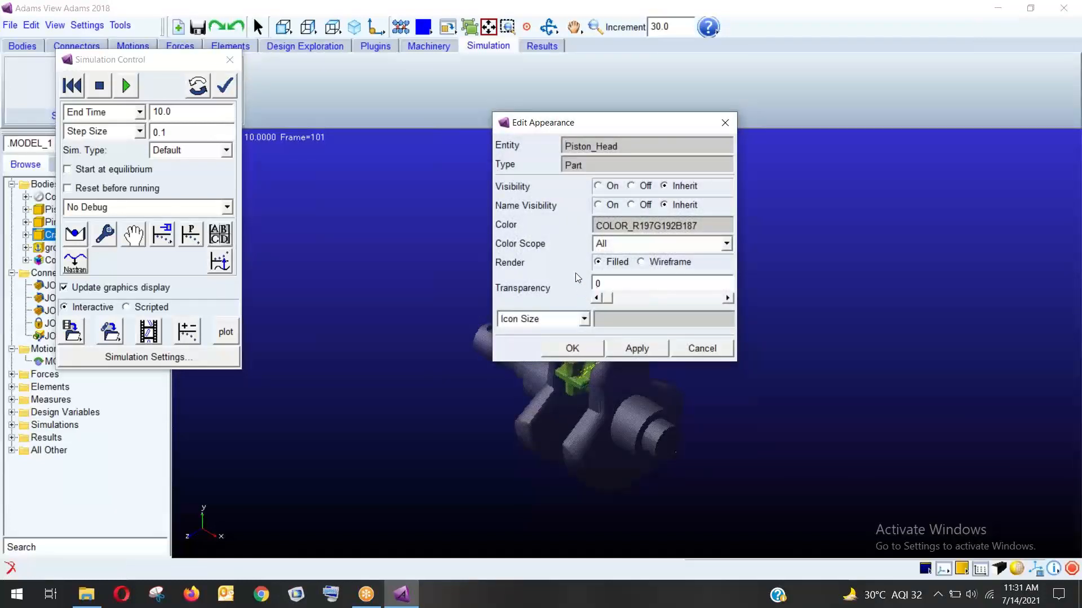
left_click_drag(605, 301, 697, 305)
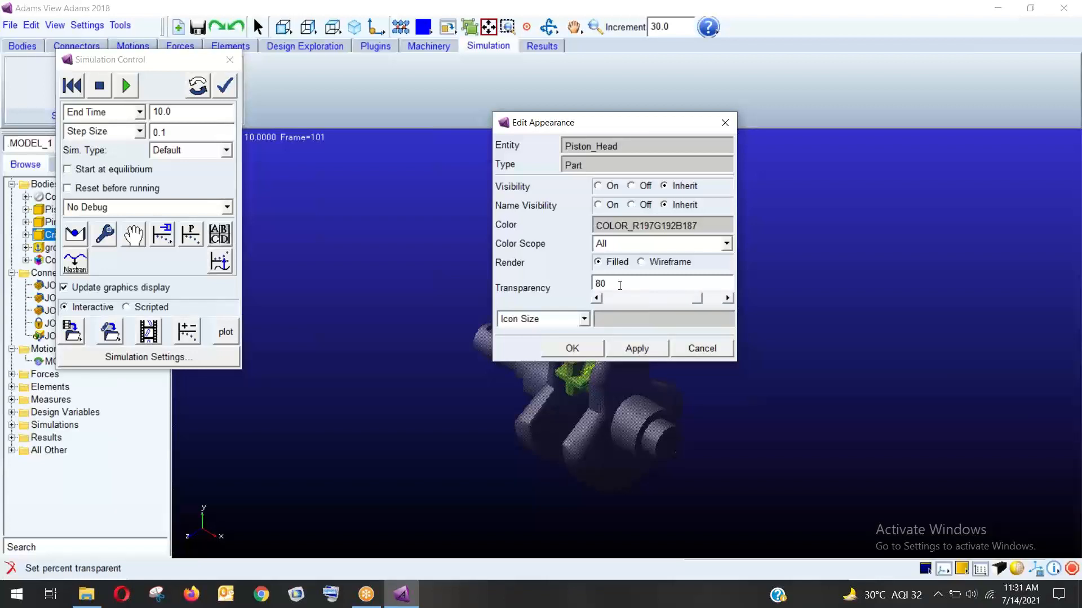
left_click(572, 348)
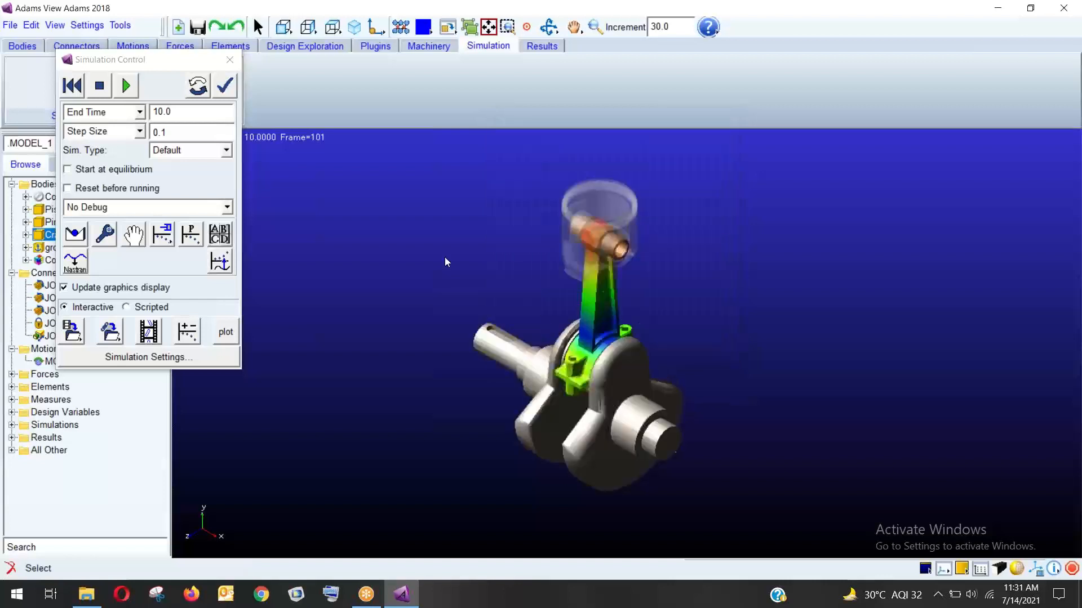
left_click(125, 85)
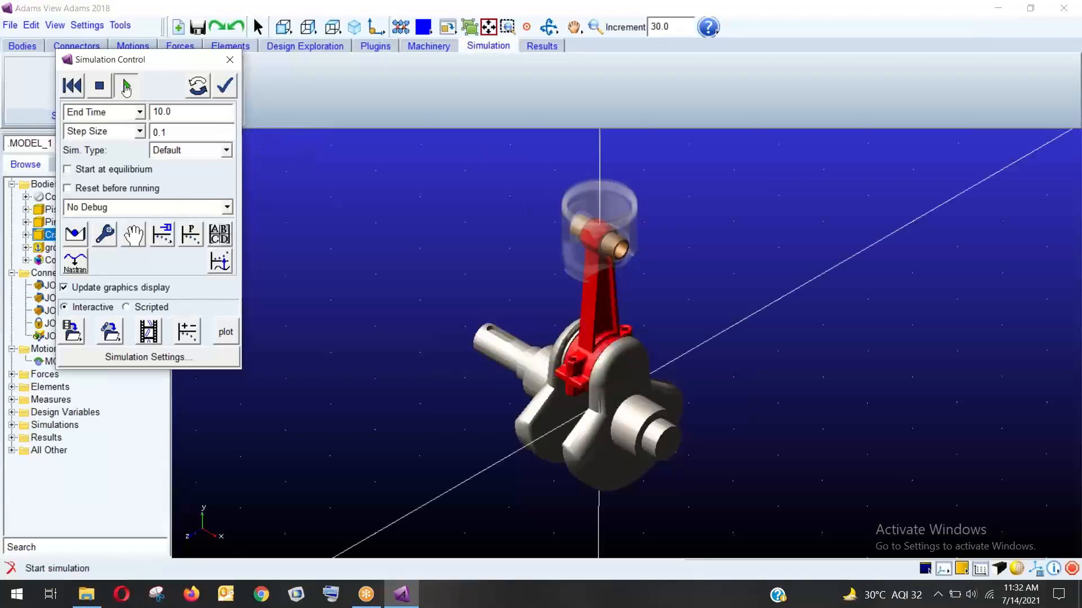
left_click(125, 86)
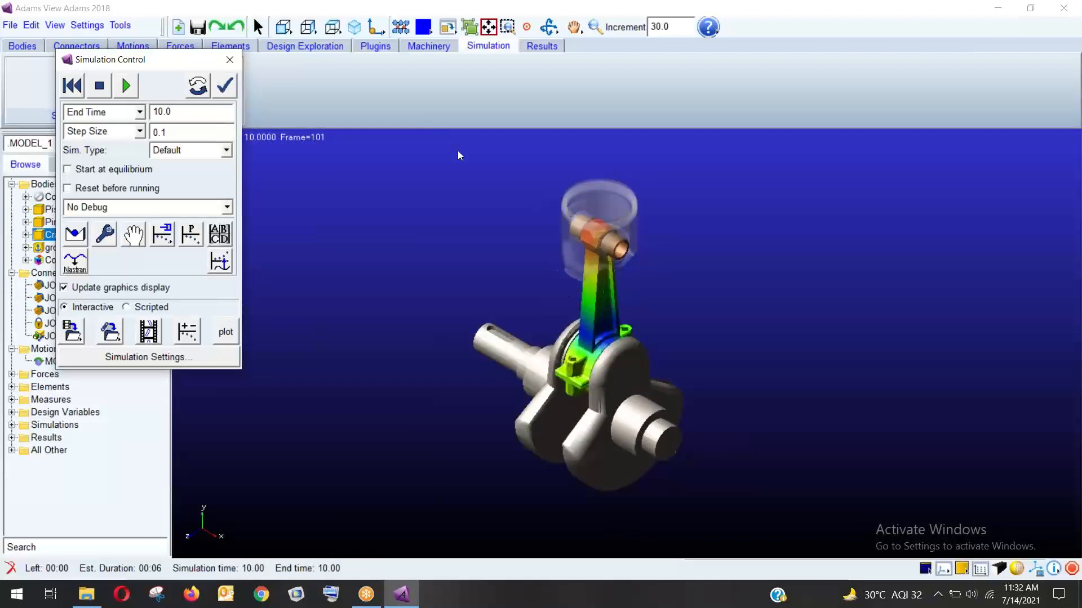
Examine the contour colours along the flexible connecting rod and around its small end, return to isometric view and close the simulation controls.
left_click(317, 29)
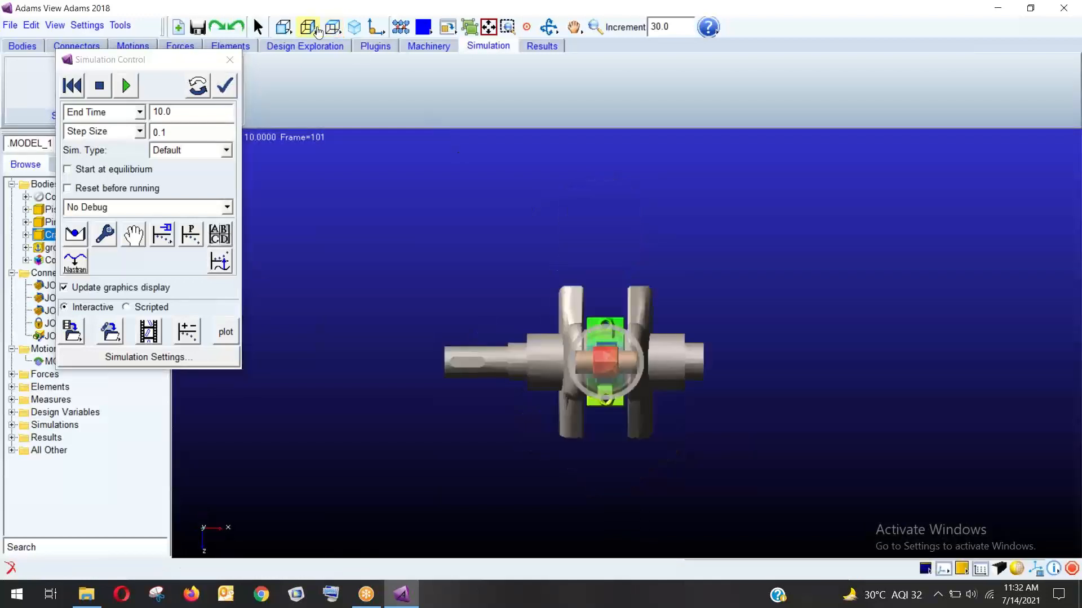
left_click(318, 29)
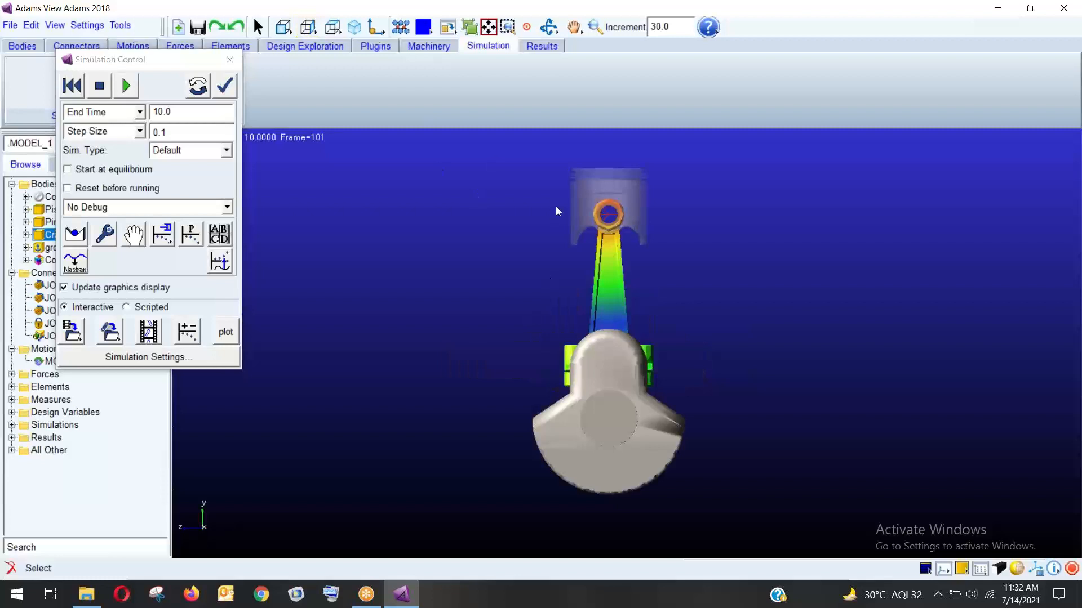
key("z")
left_click_drag(686, 212, 693, 164)
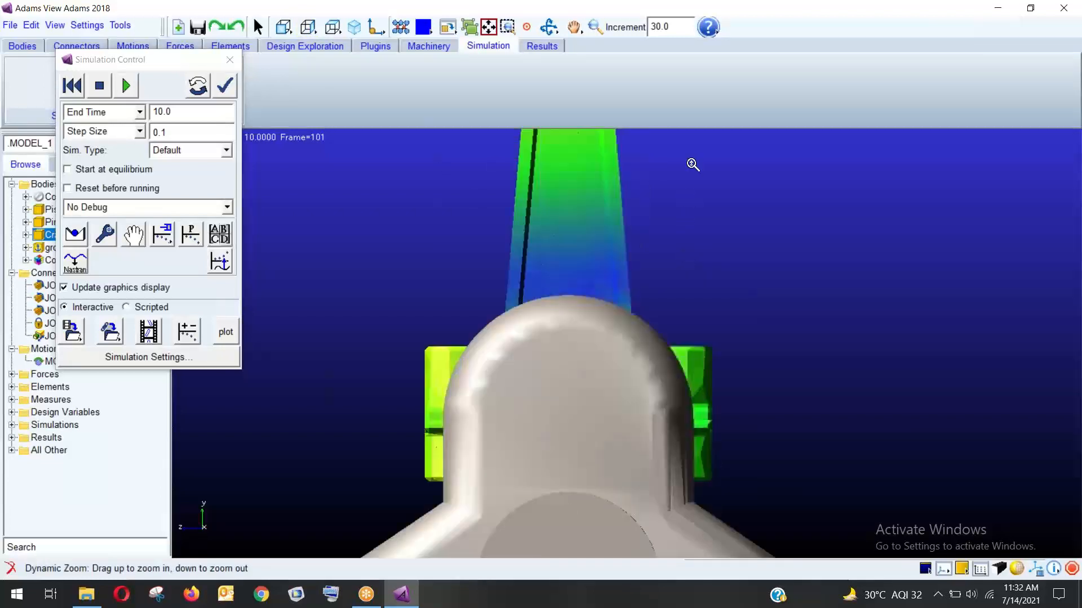
left_click(573, 28)
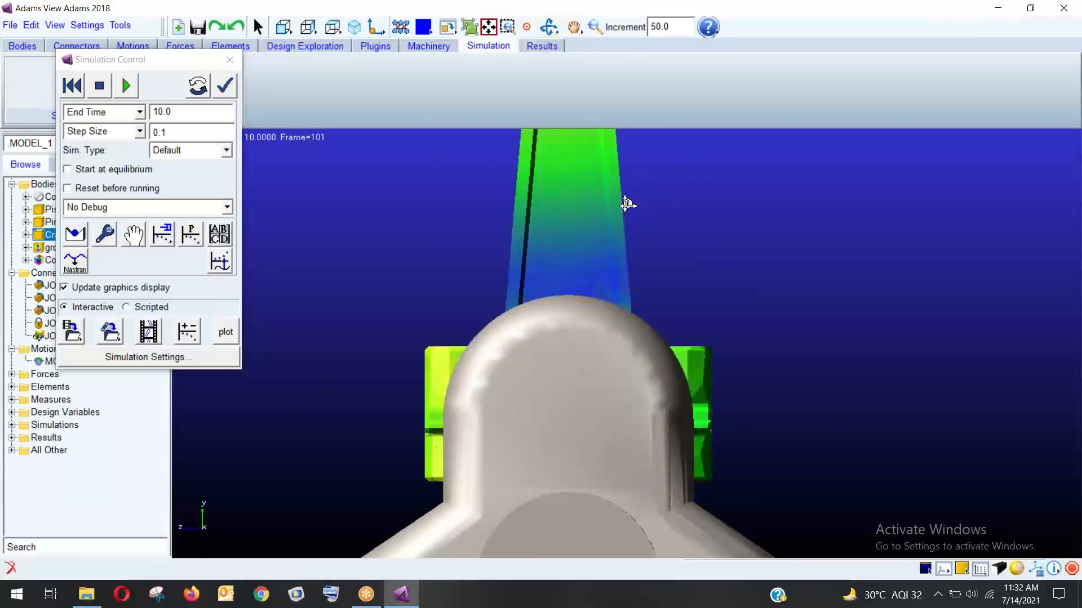
left_click_drag(627, 204, 751, 333)
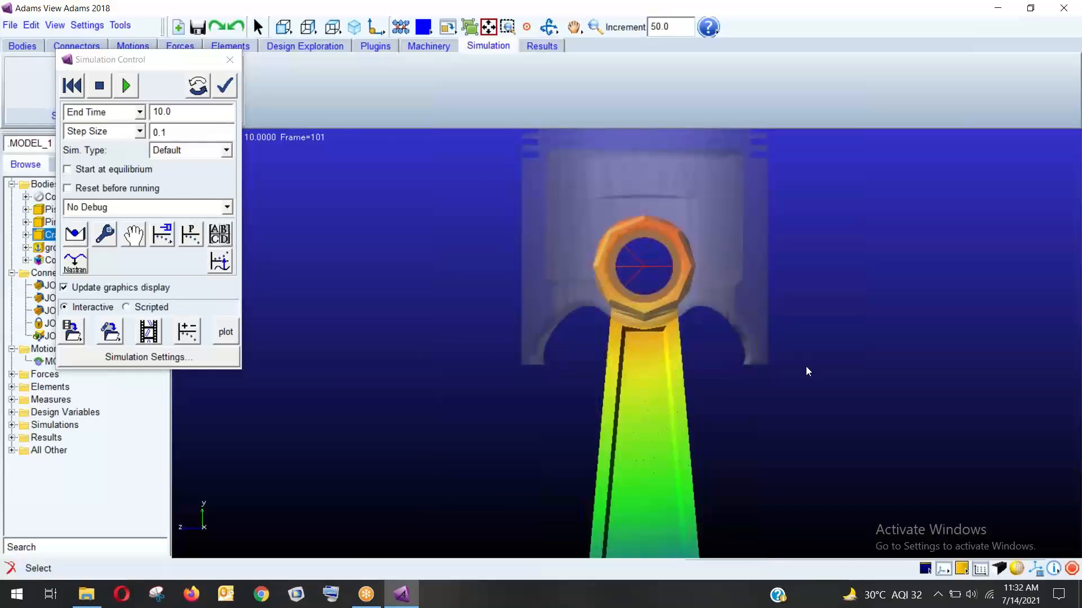
key("z")
left_click_drag(798, 288, 702, 257)
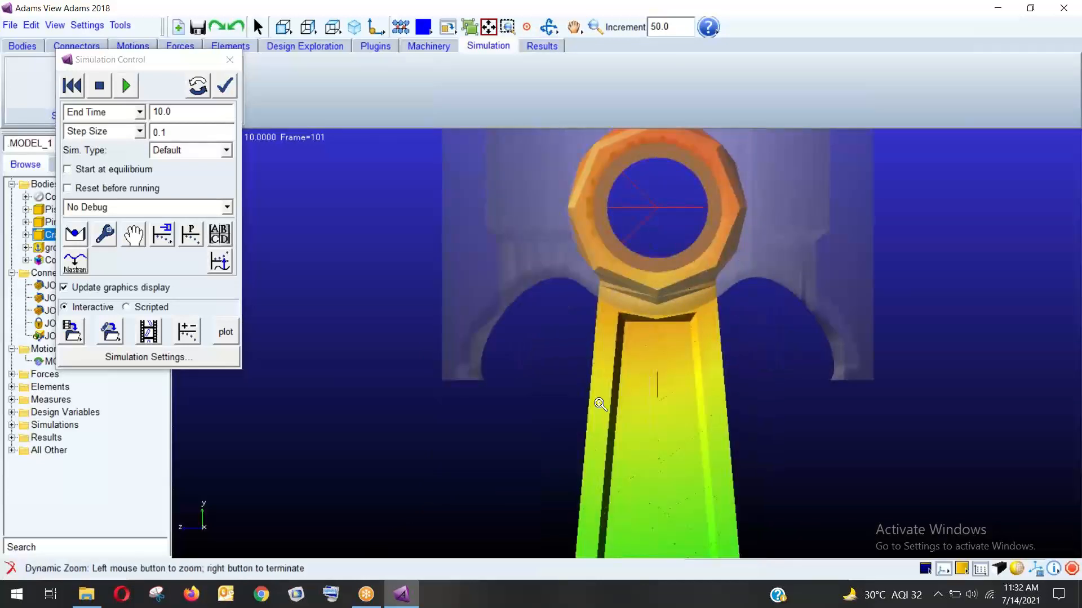
left_click(573, 27)
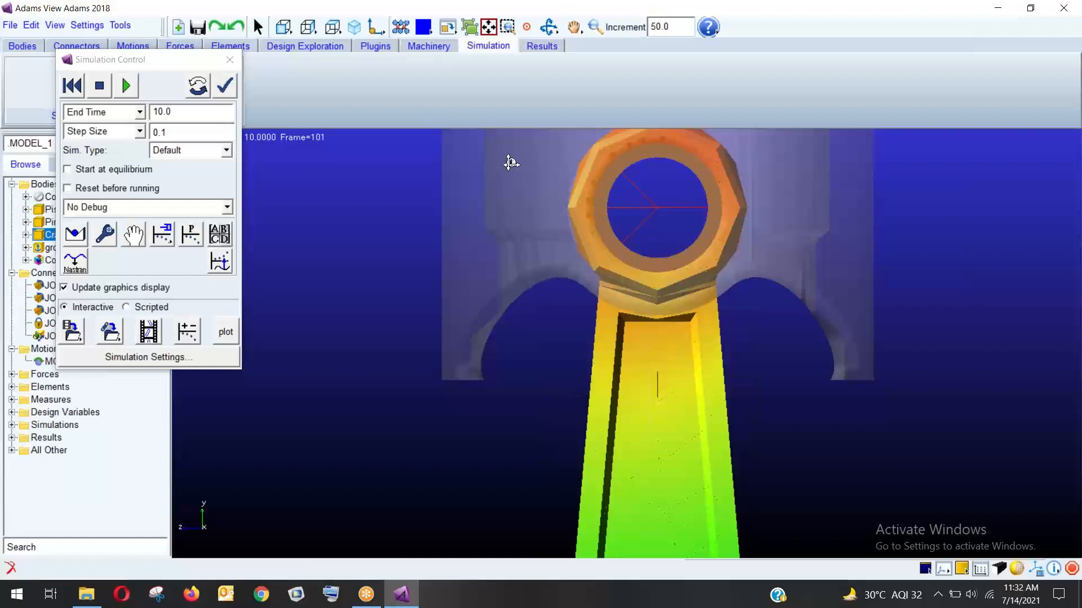
left_click_drag(510, 162, 575, 426)
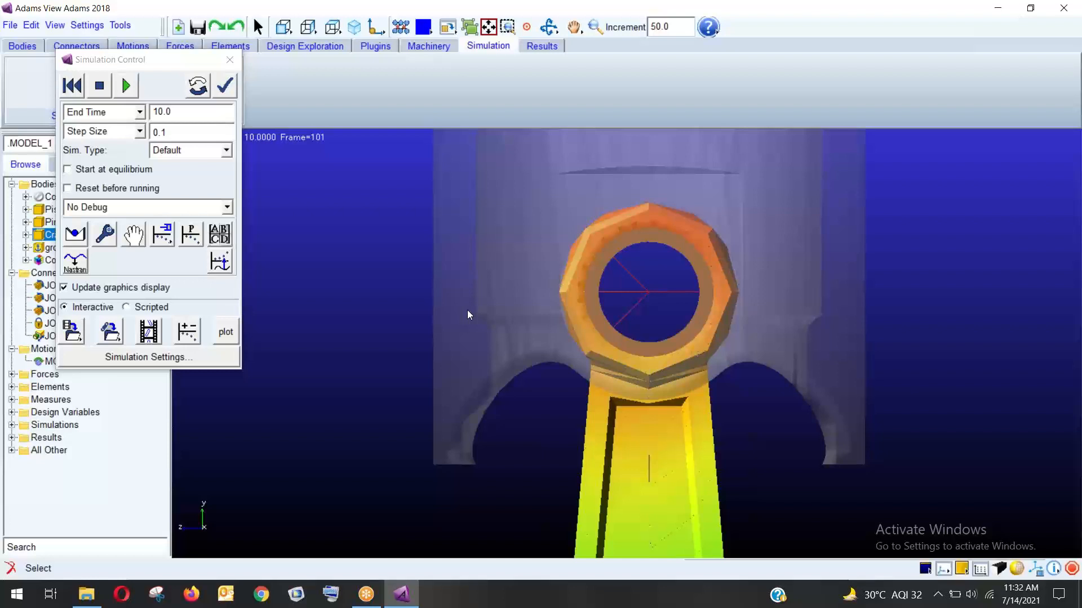
left_click(353, 26)
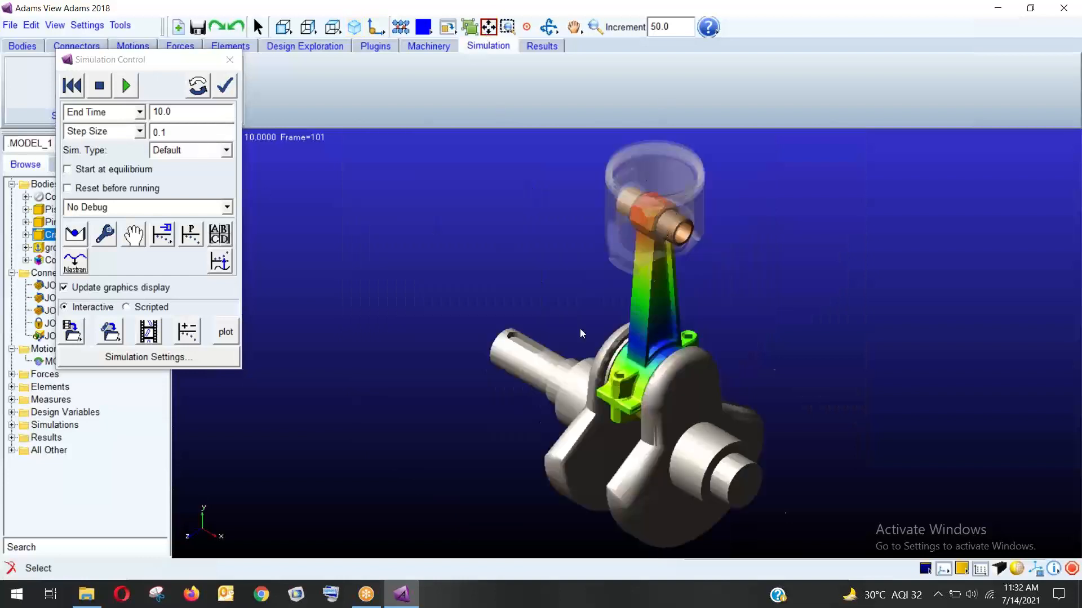
left_click(230, 59)
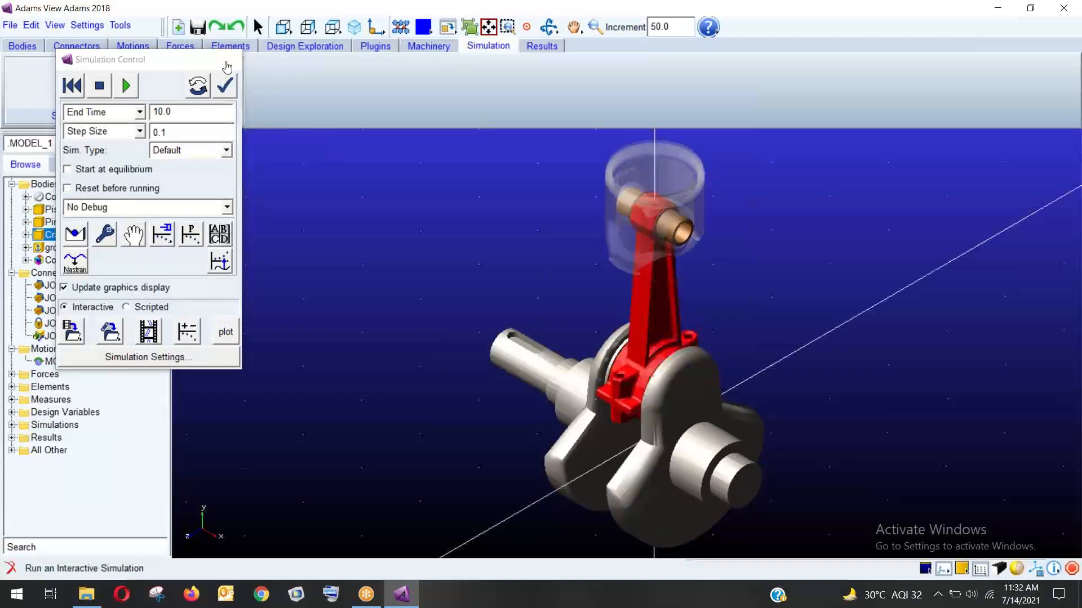
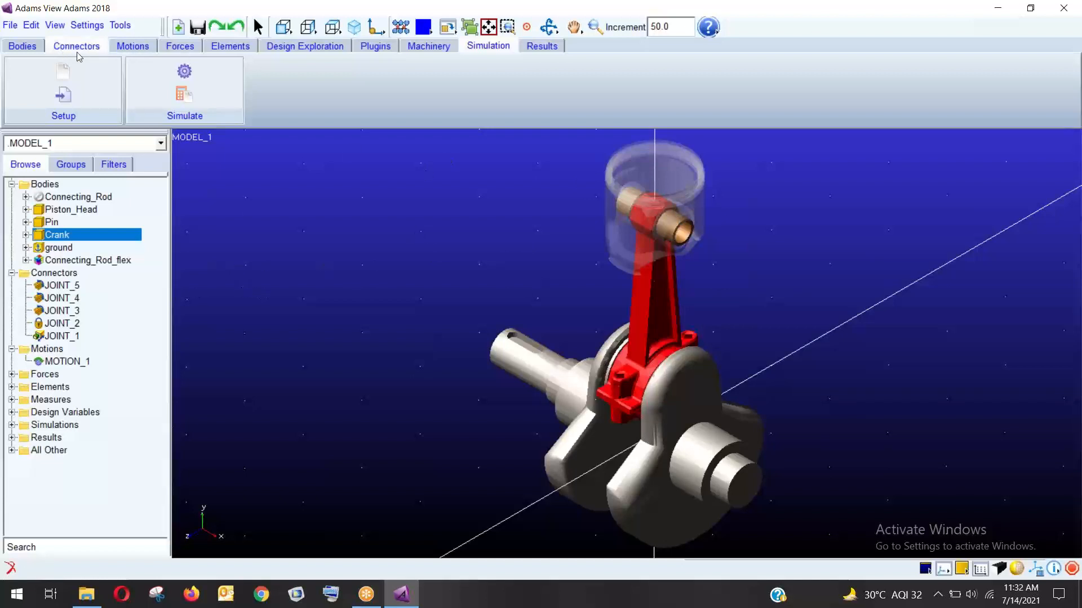
Start a single-component force on the Piston_Head and try to pick an edge centre as its point of application in the isometric view.
left_click(172, 50)
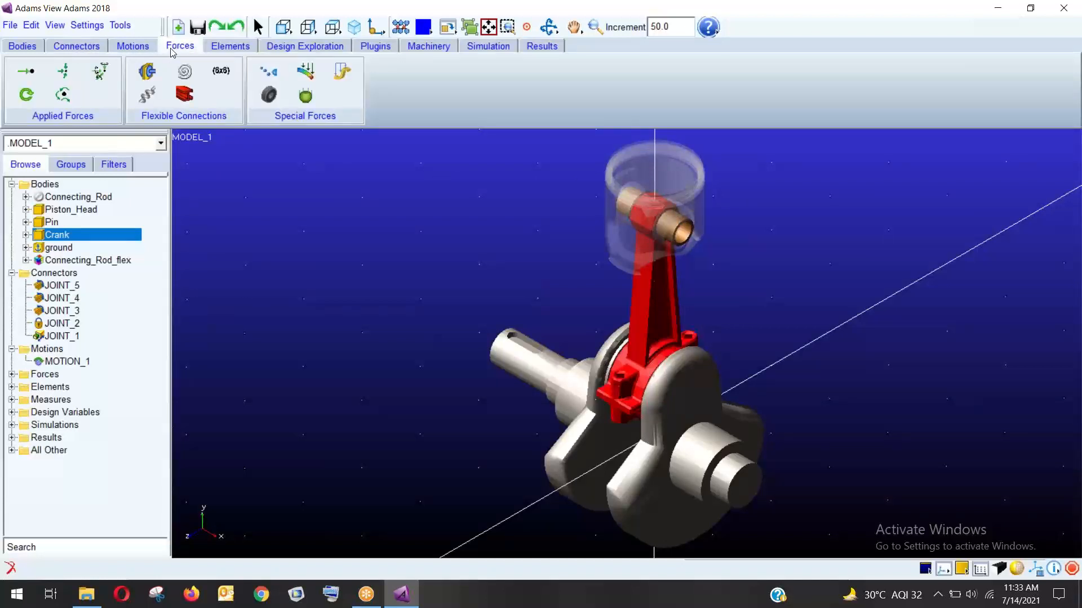
left_click(26, 82)
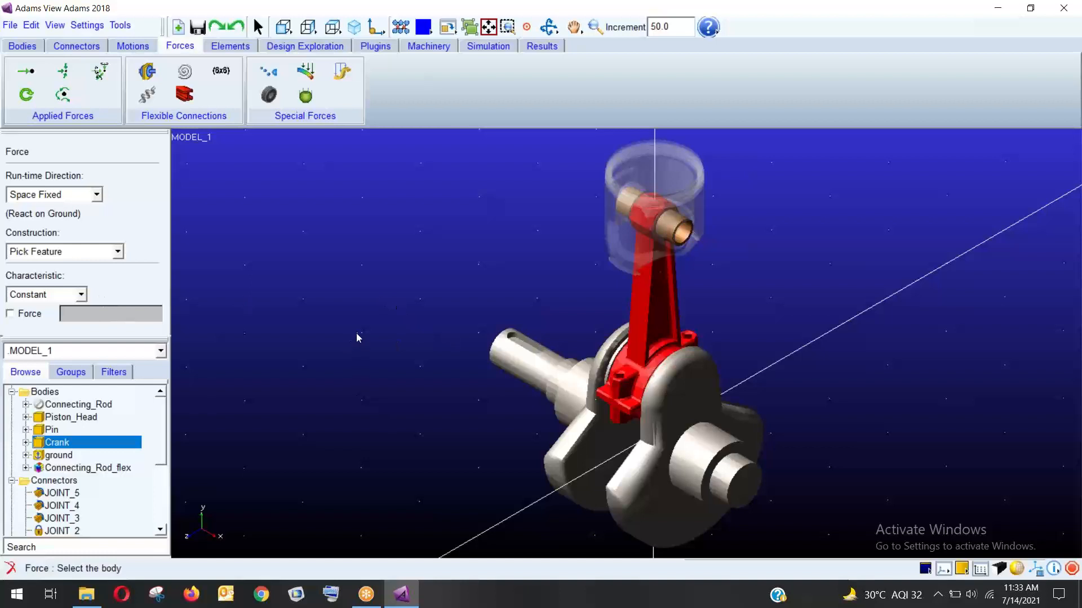
left_click(667, 174)
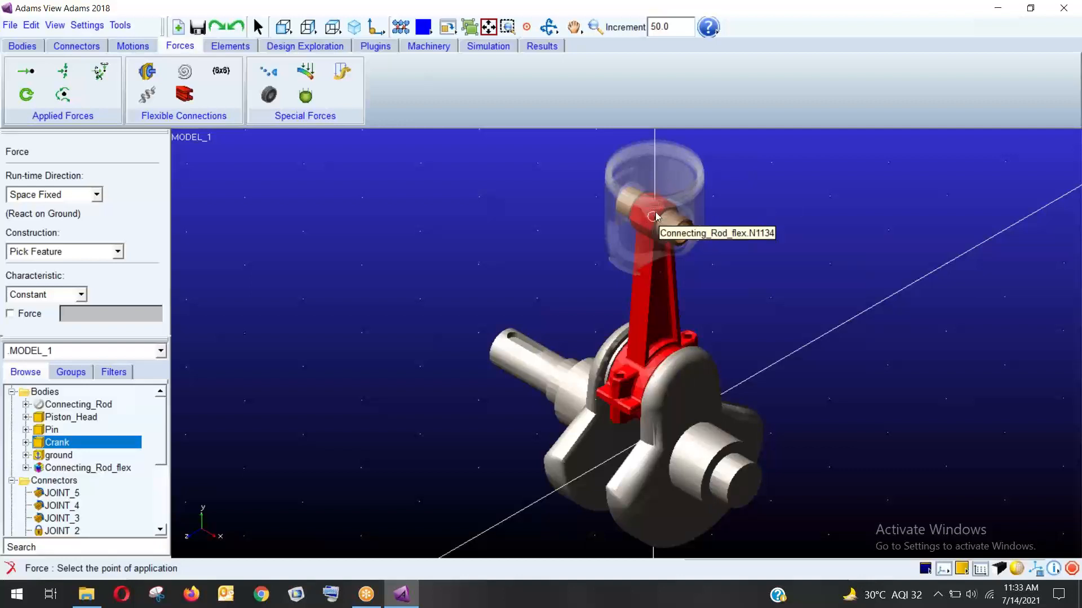
right_click(675, 169)
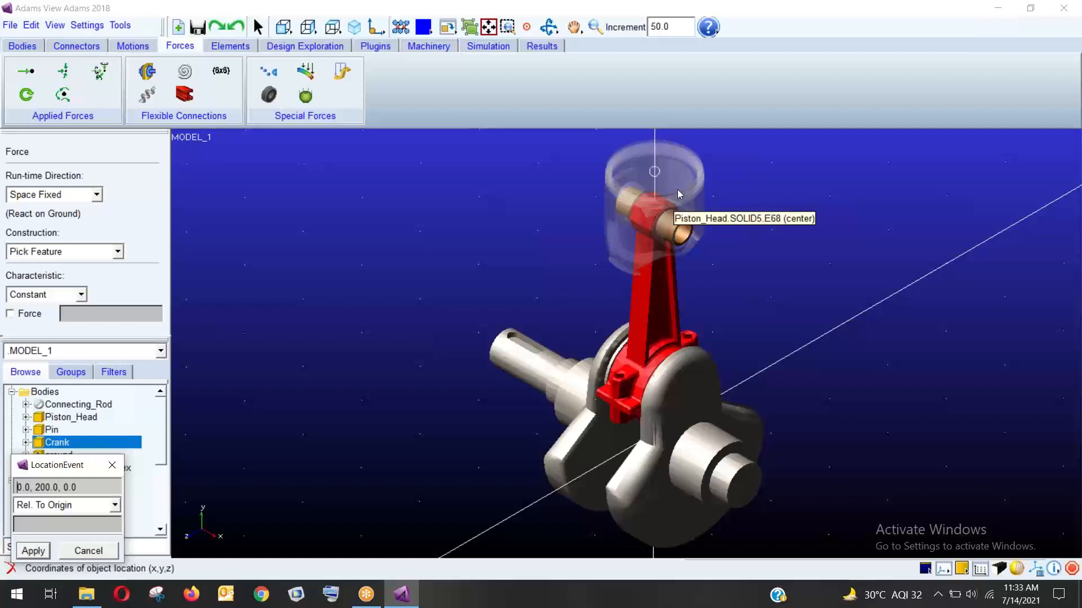
right_click(679, 194)
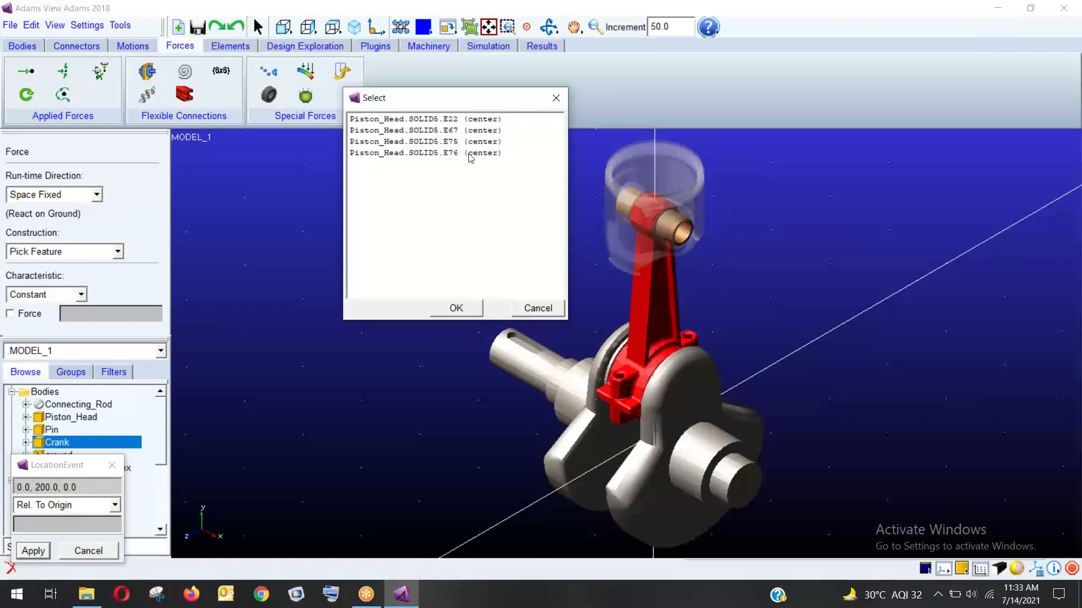
left_click(537, 308)
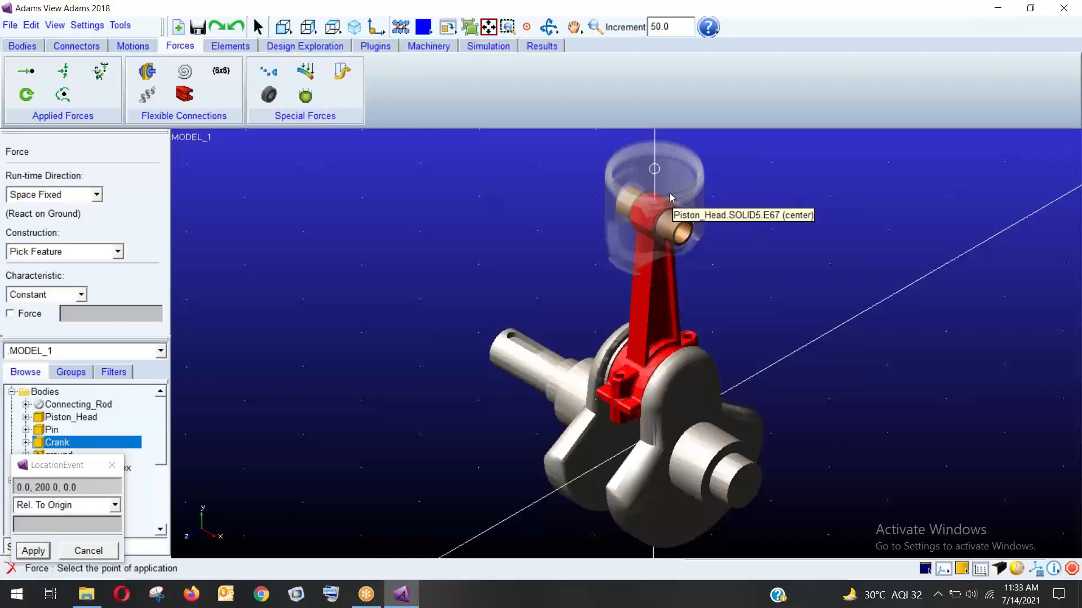
right_click(657, 204)
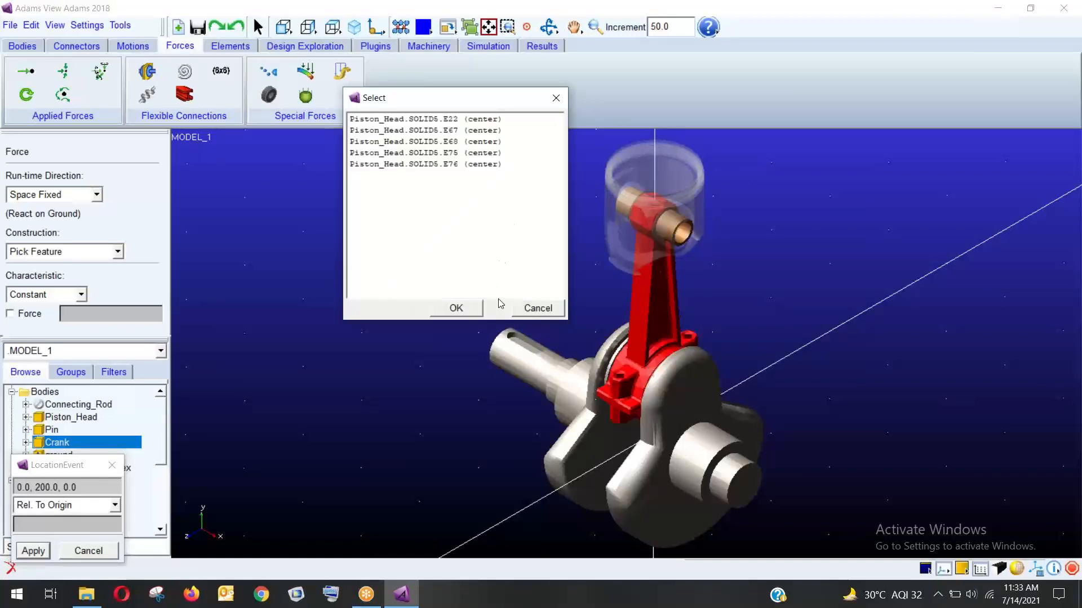
left_click(516, 308)
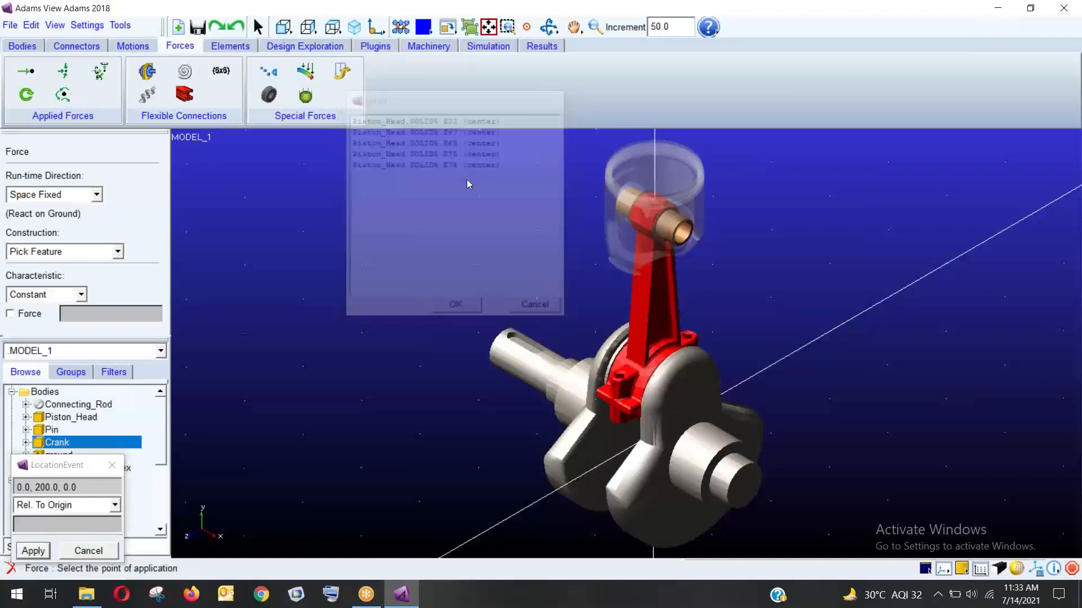
Switch to the side view and try to place the force at the centre of Piston_Head.SOLID5.E85, directed along the piston's vertical axis.
left_click(309, 30)
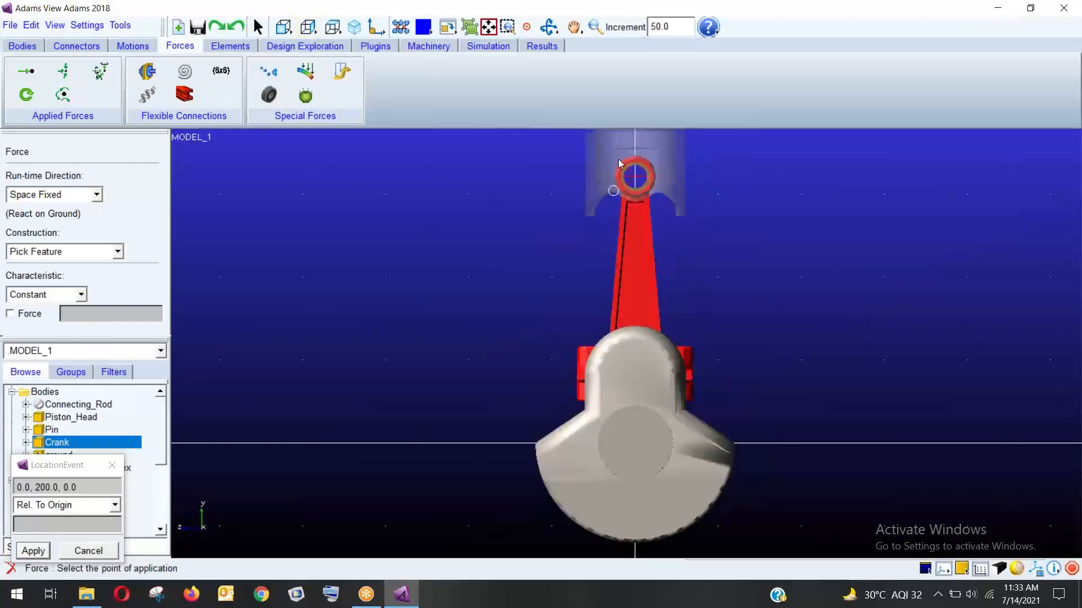
key("f")
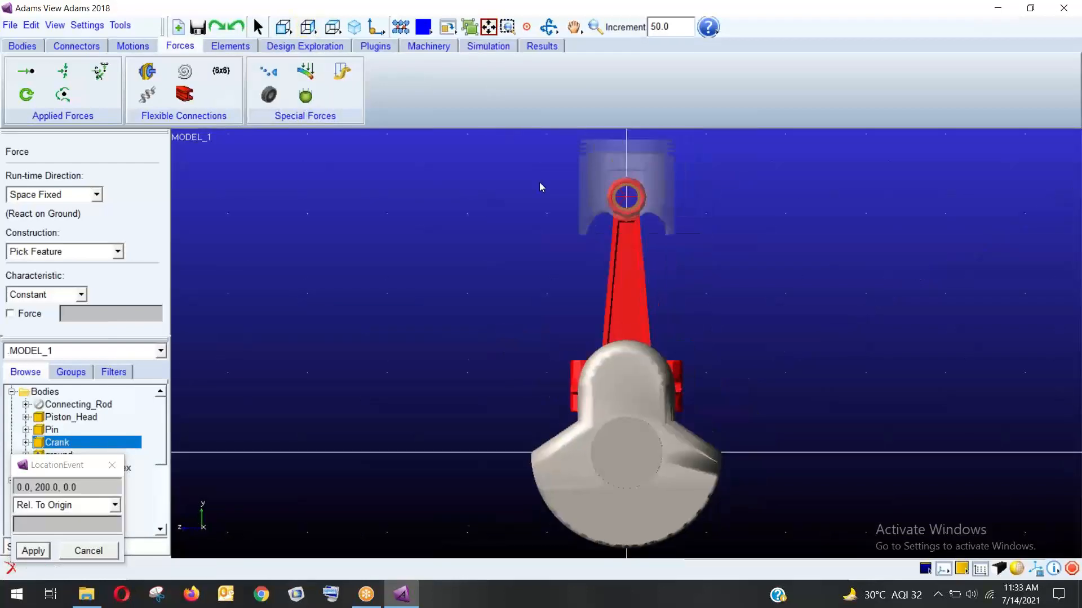
right_click(622, 158)
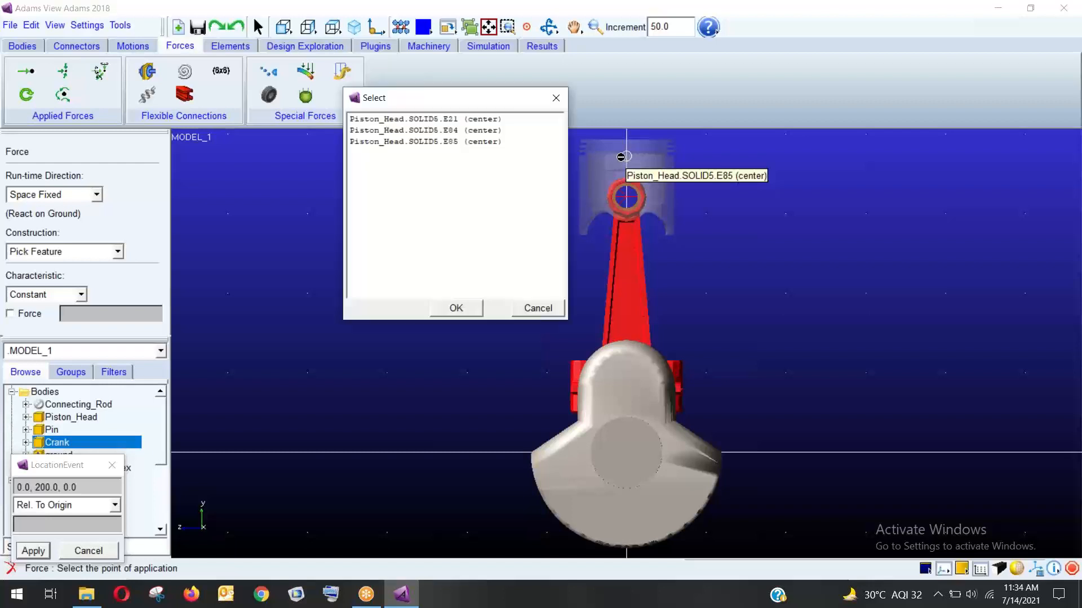
left_click(466, 142)
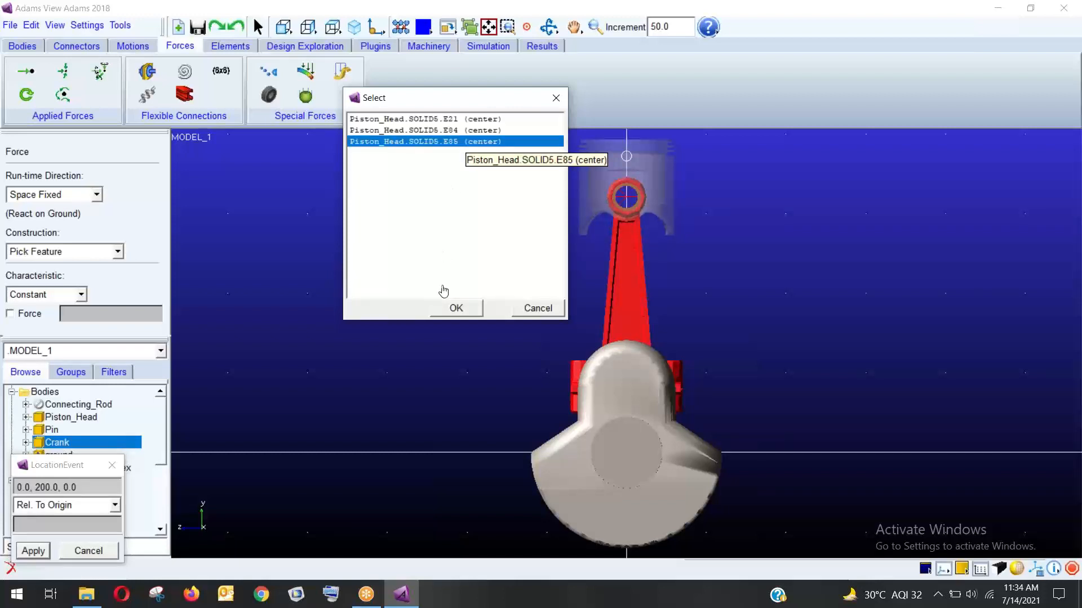
left_click(451, 307)
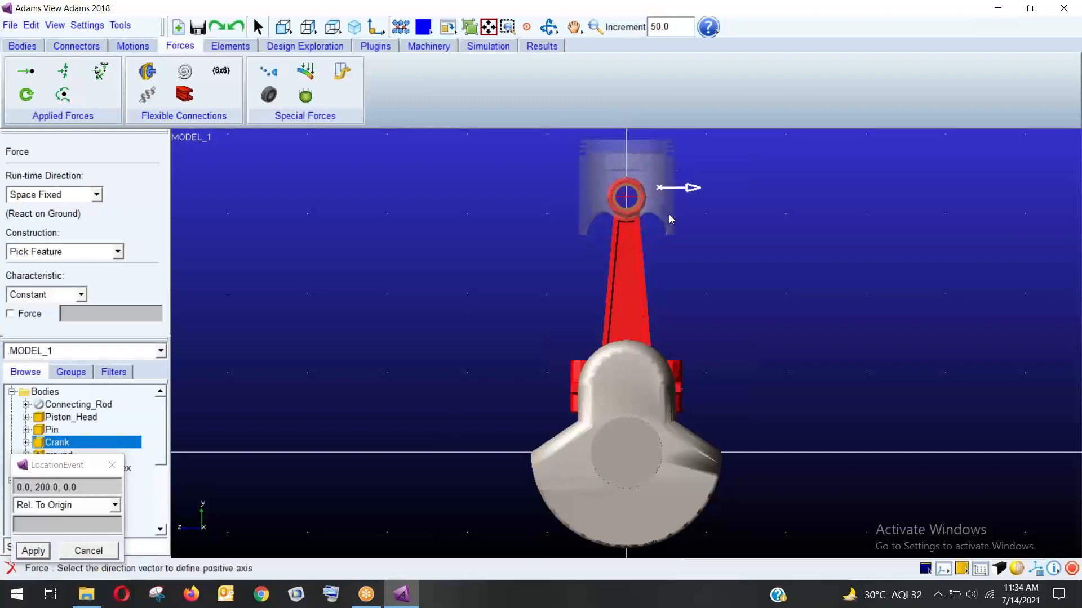
key("z")
mouse_move(715, 208)
left_mouse_down()
mouse_move(713, 240)
mouse_move(709, 227)
left_mouse_up()
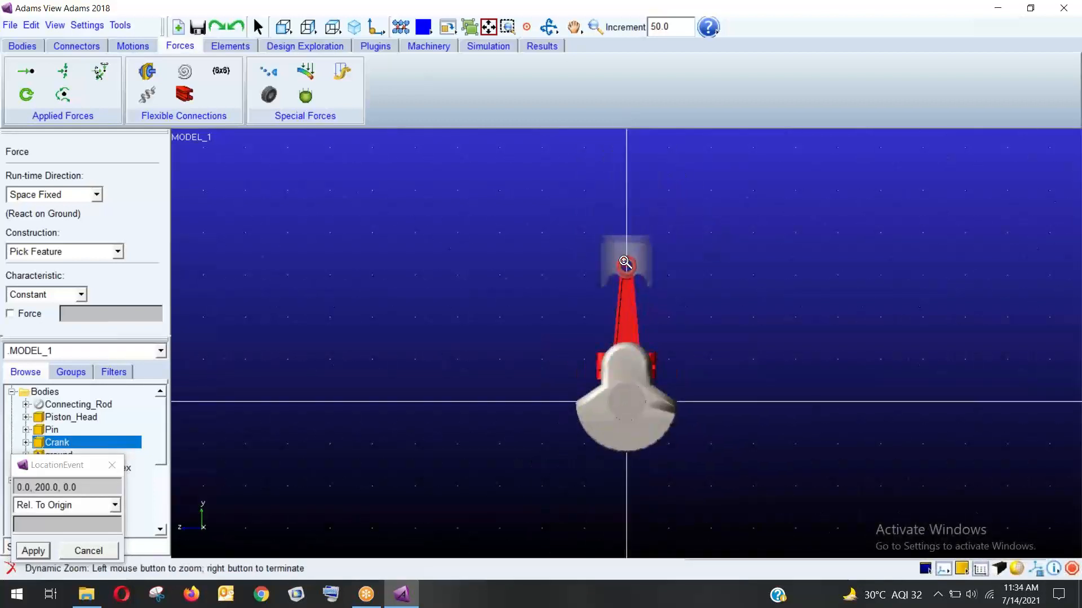
right_click(666, 203)
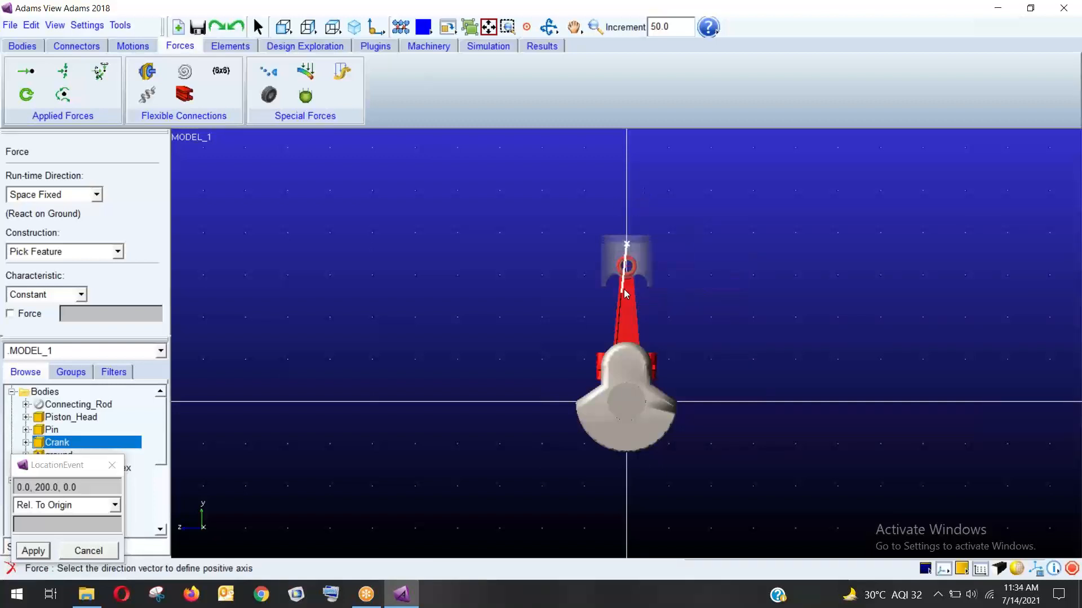
left_click(627, 216)
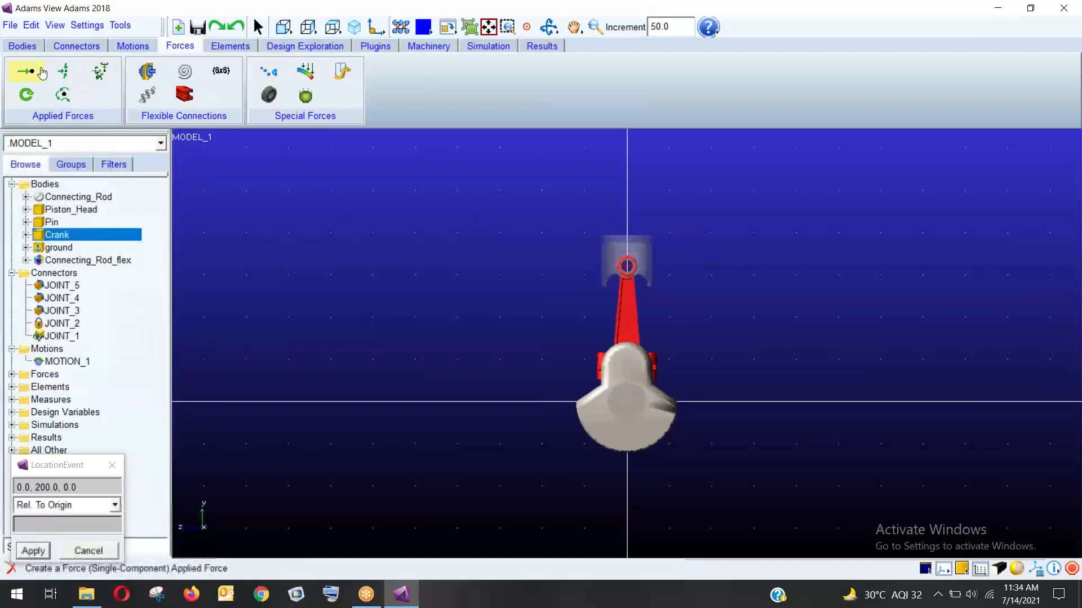
Start a new Space Fixed, Constant force on the Piston_Head with the centre of edge SOLID5.E85 as its point of application.
left_click(26, 71)
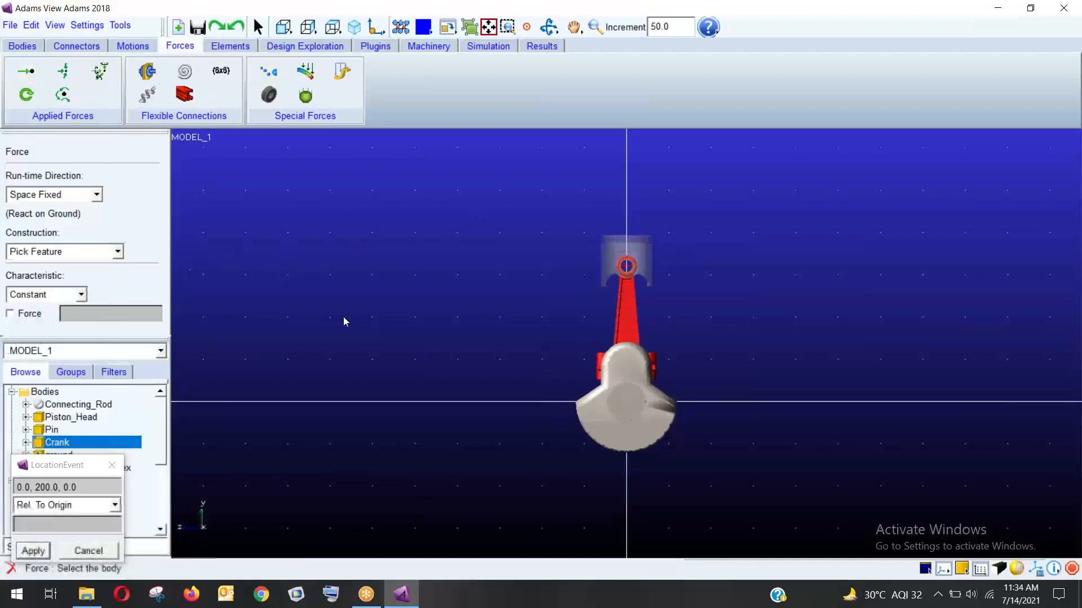
left_click(617, 242)
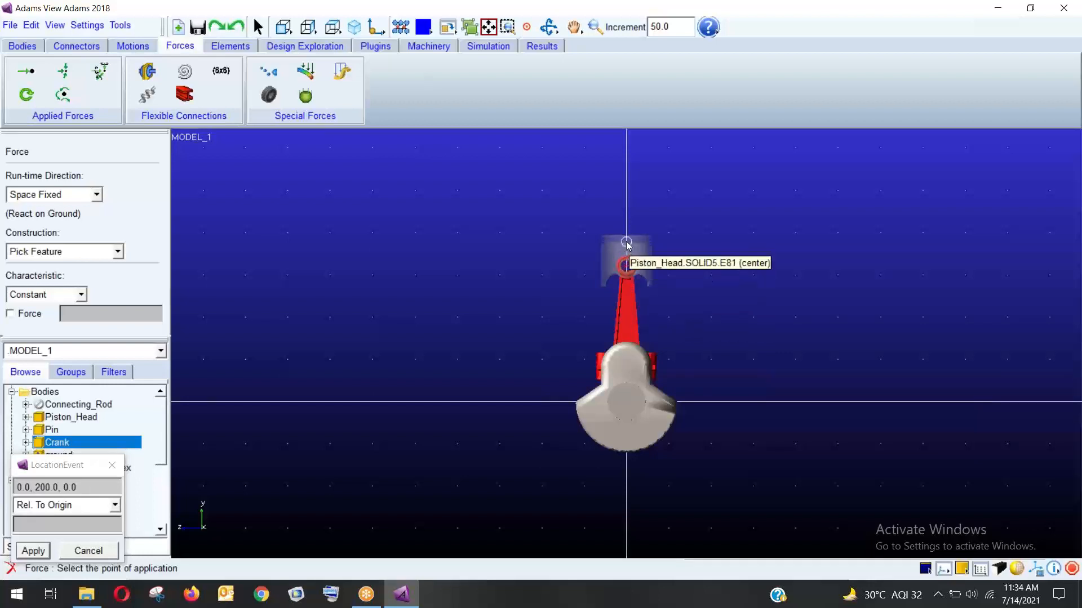
right_click(625, 248)
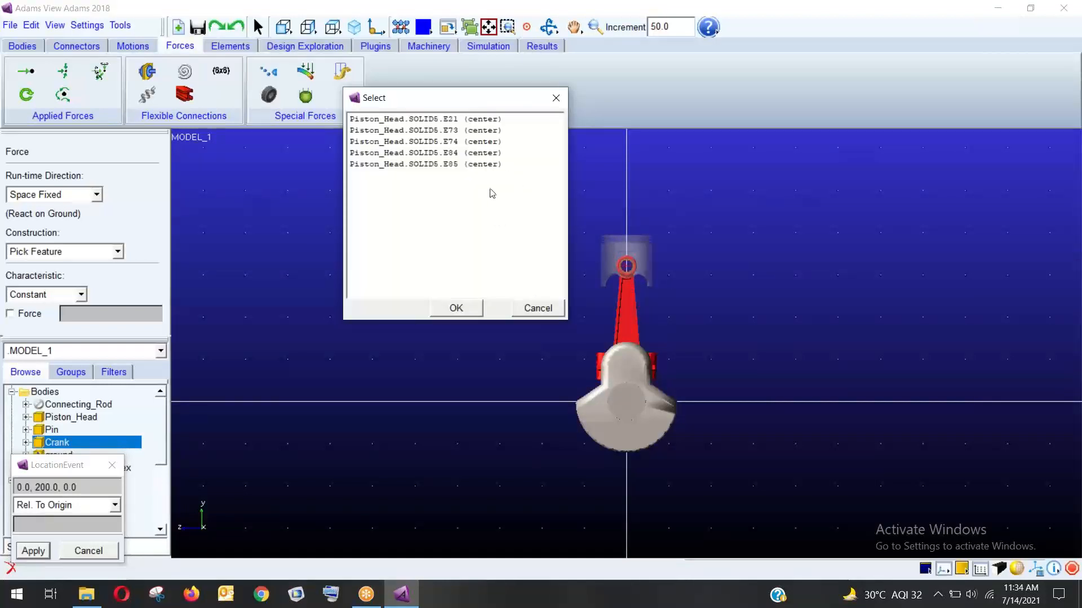
left_click(472, 164)
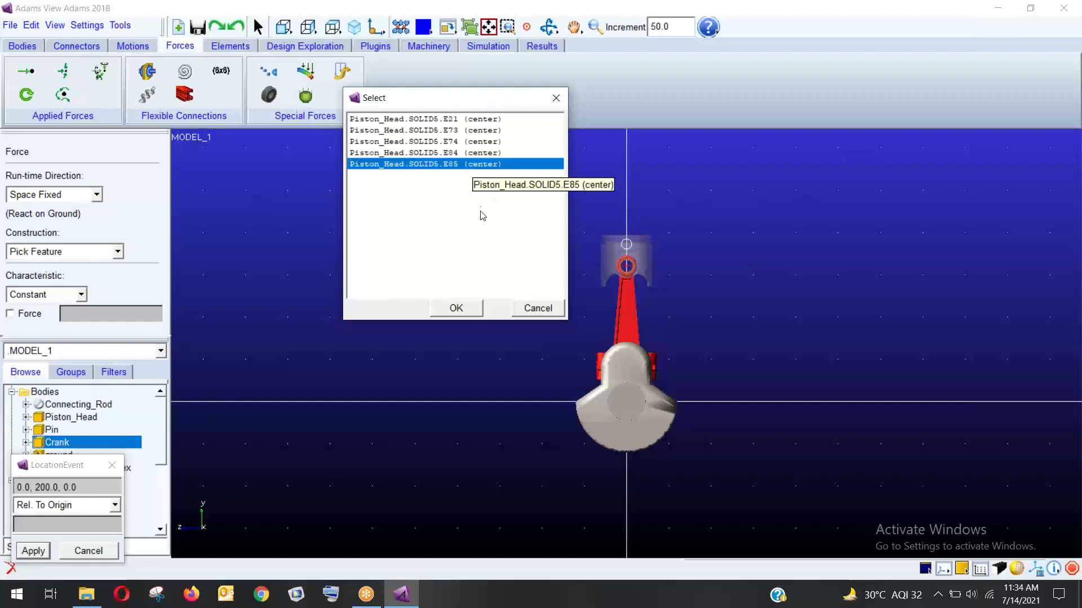
left_click(454, 309)
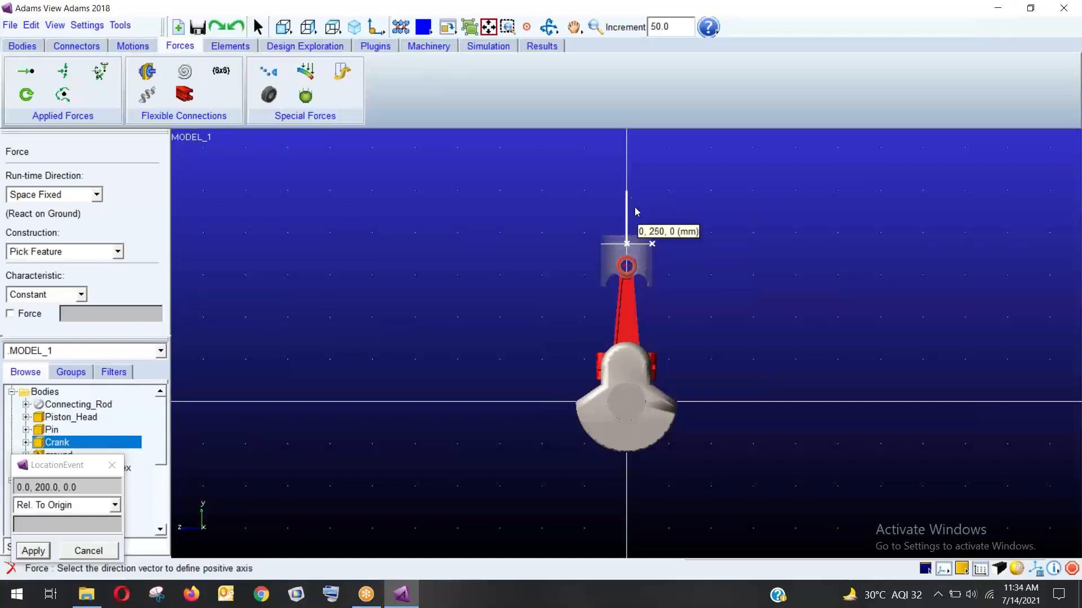
Define the force's direction using edge Piston_Head.SOLID5.E85, chosen from the overlapping features near the piston's crown.
right_click(626, 255)
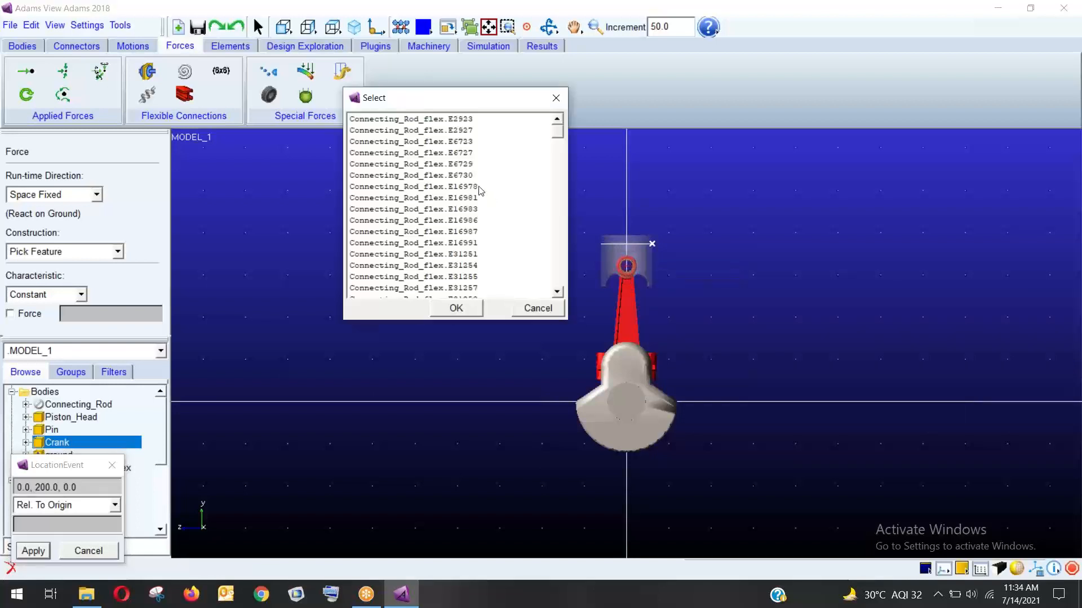
scroll(476, 210, "down", 5)
scroll(476, 210, "down", 15)
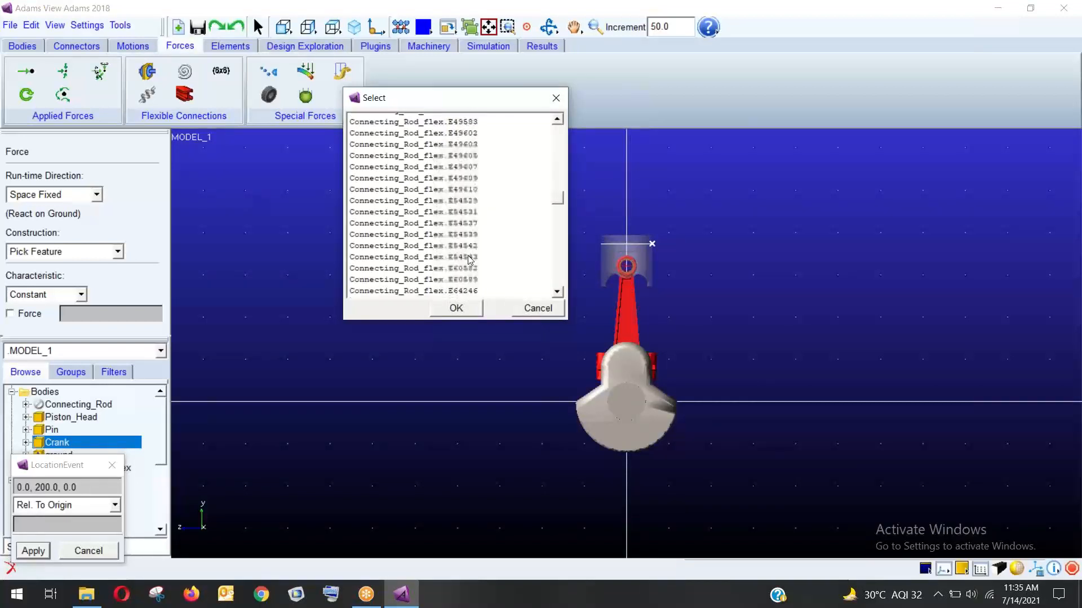
scroll(476, 266, "down", 5)
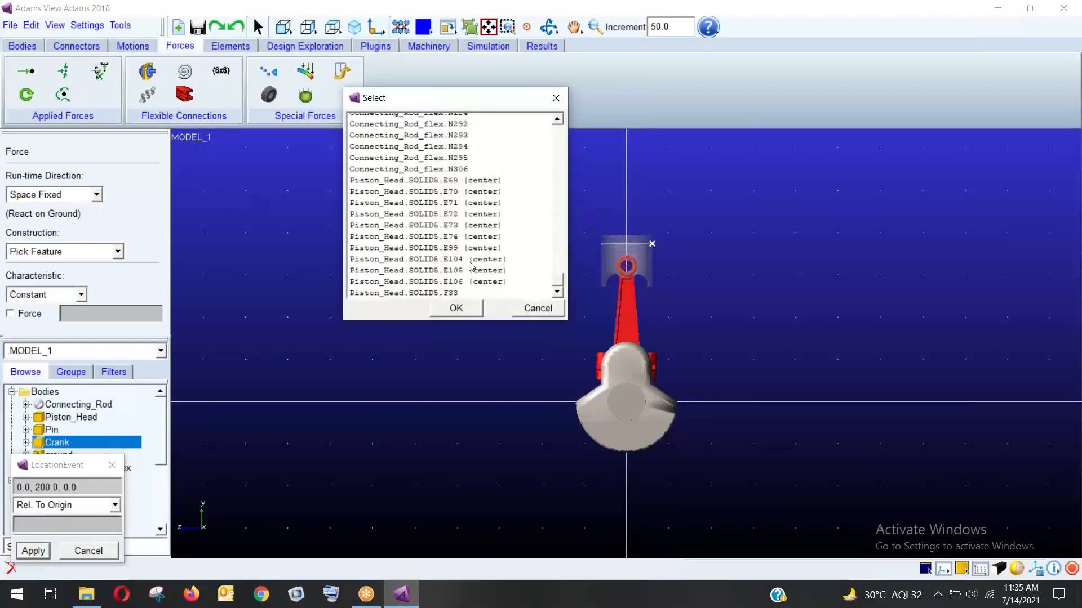
left_click(538, 308)
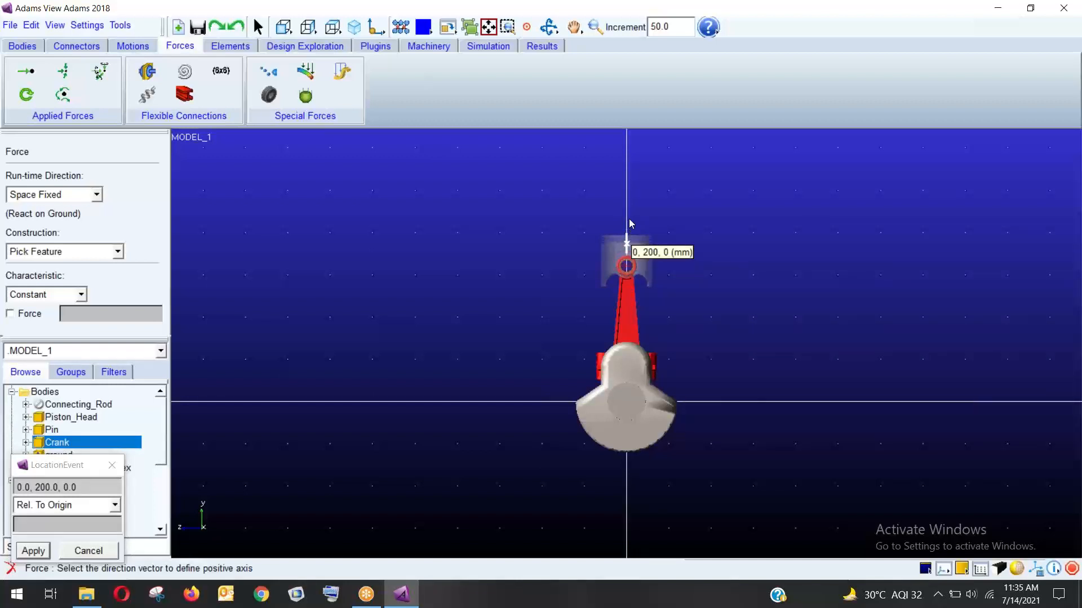
right_click(624, 249)
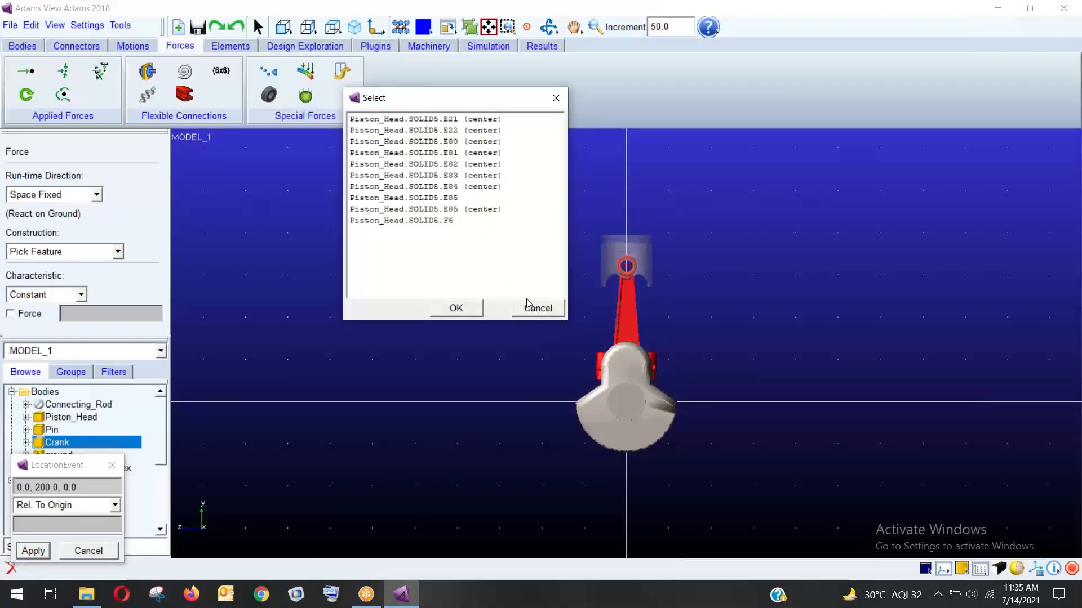
left_click(463, 198)
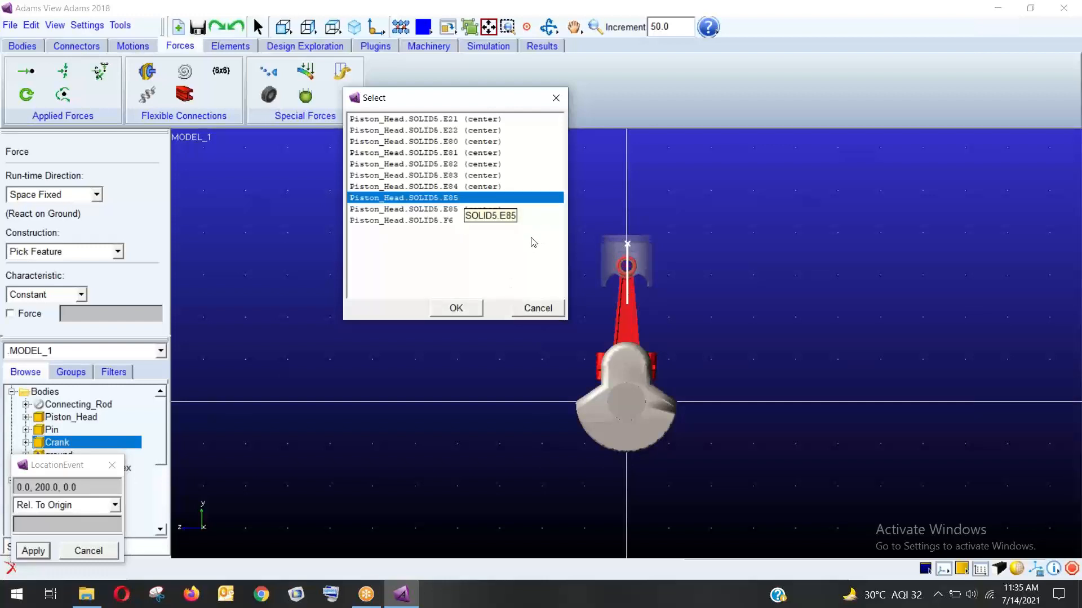
left_click(474, 308)
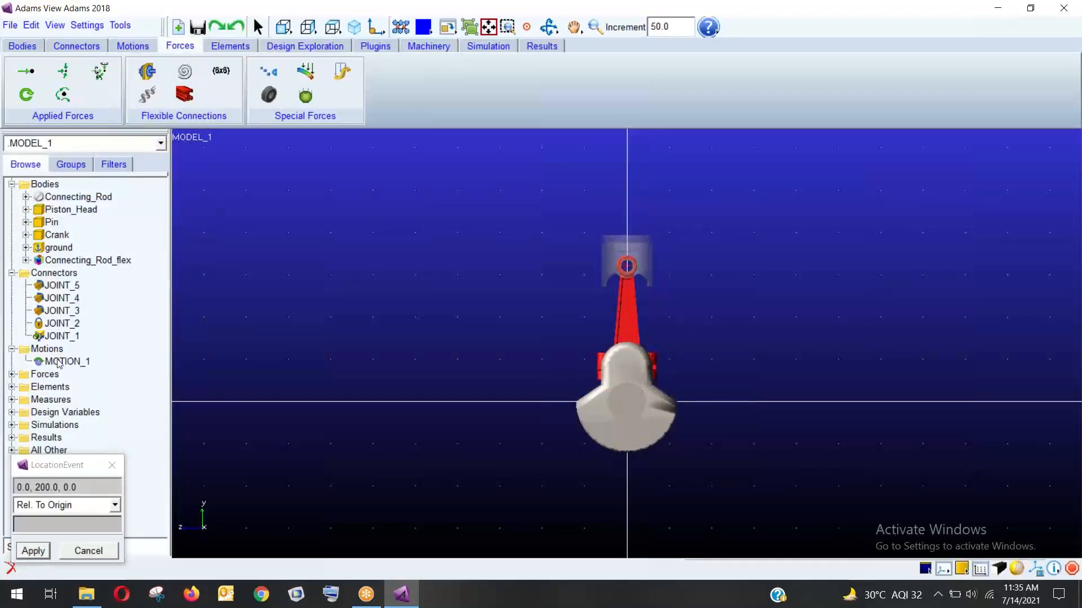
Modify the piston-head force SFORCE_1 so that its function value is -1000.
left_click(45, 374)
left_click(12, 374)
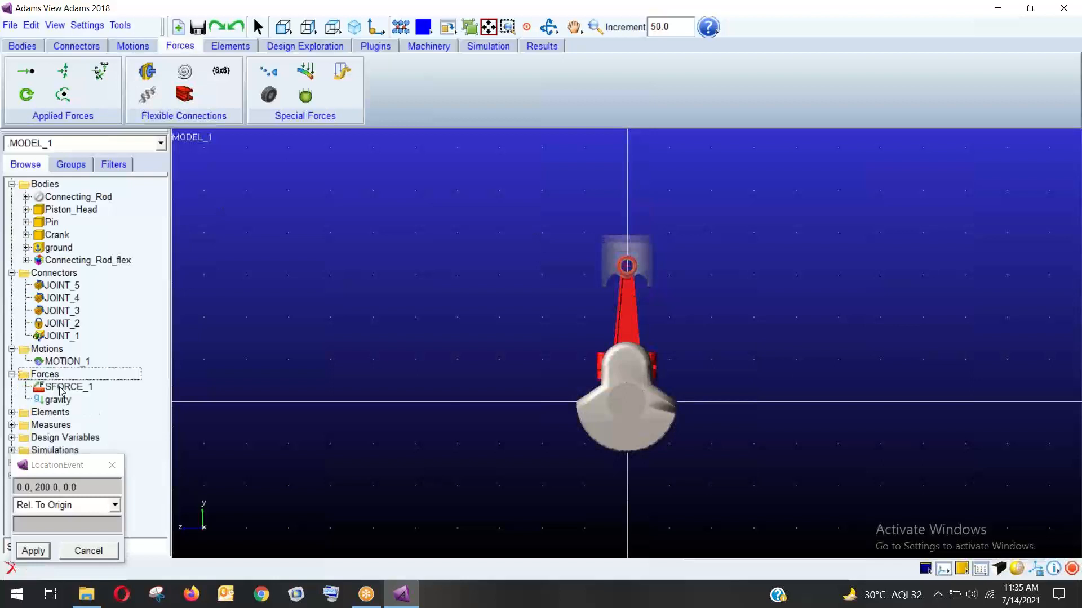
left_click(63, 386)
right_click(63, 389)
left_click(85, 395)
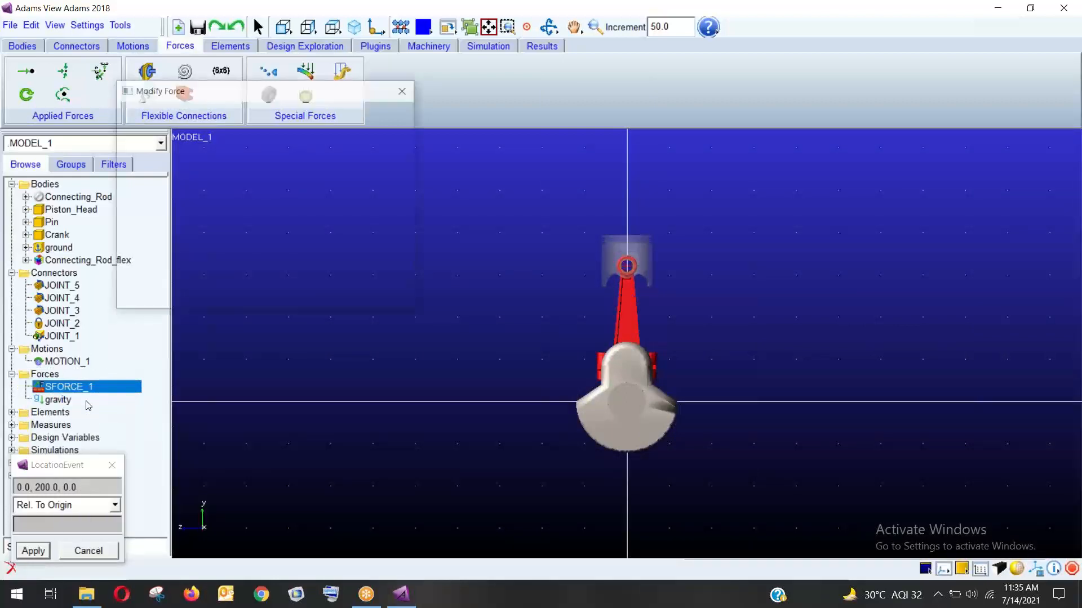
double_click(227, 210)
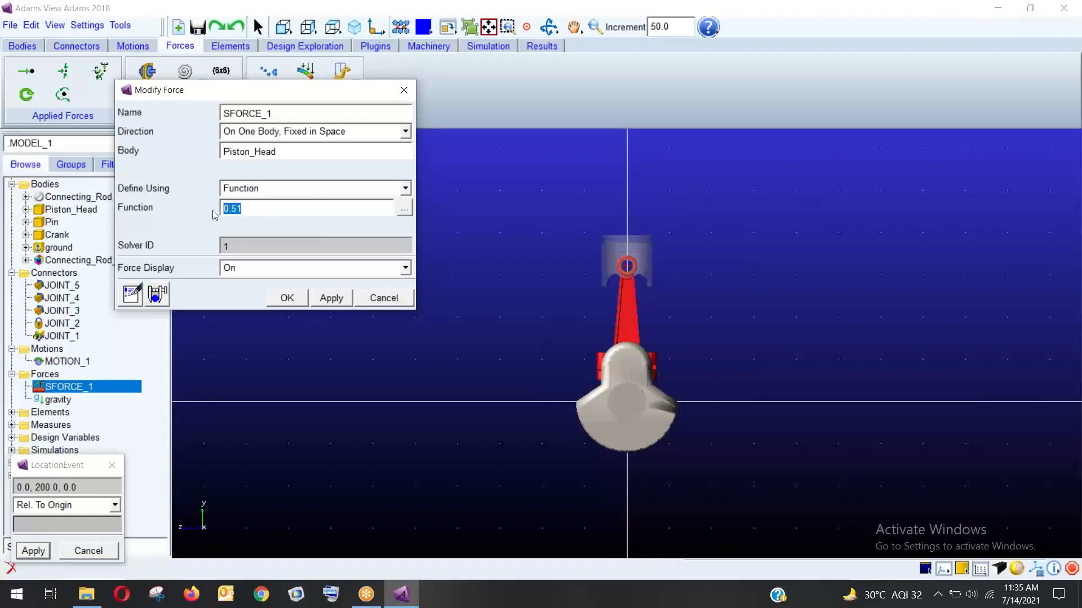
key("BackSpace")
type("-1000")
left_click(287, 298)
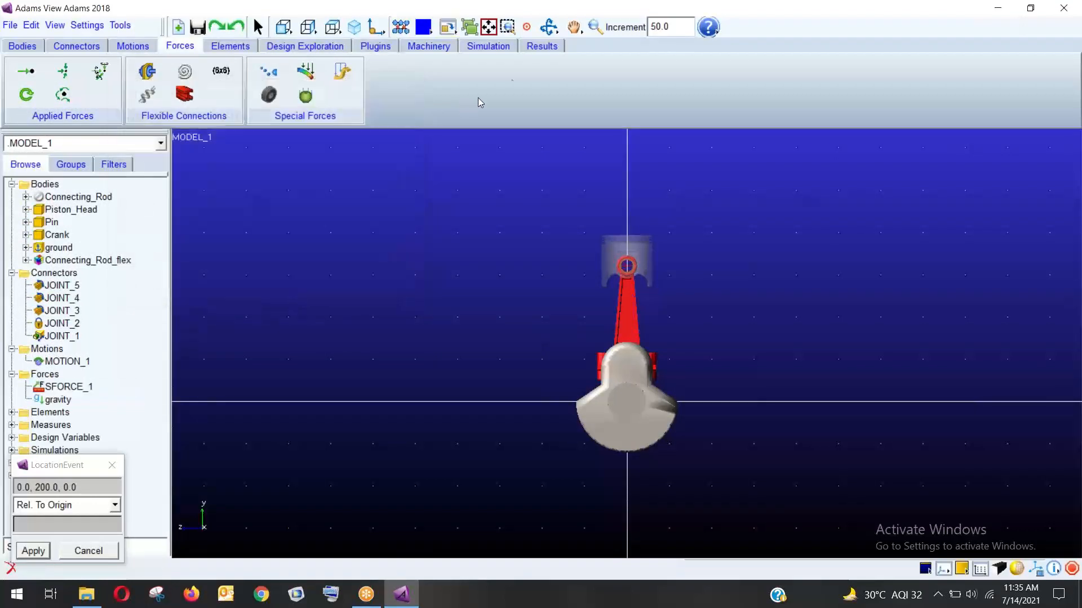
Run the interactive simulation with the model reset before running, and dismiss the leftover location entry.
left_click(488, 47)
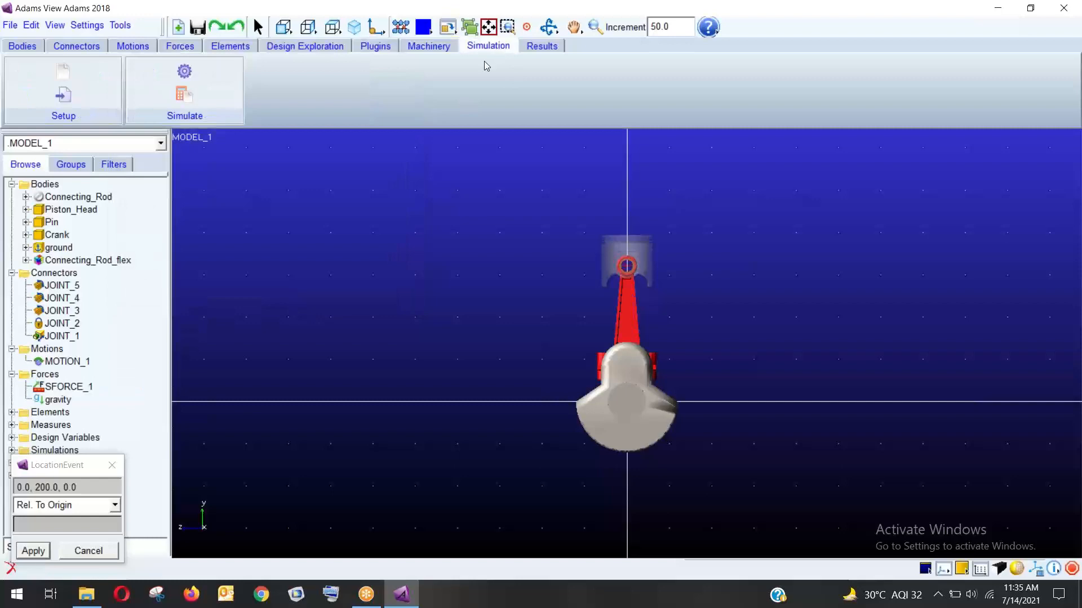
left_click(183, 73)
left_click_drag(159, 62, 229, 111)
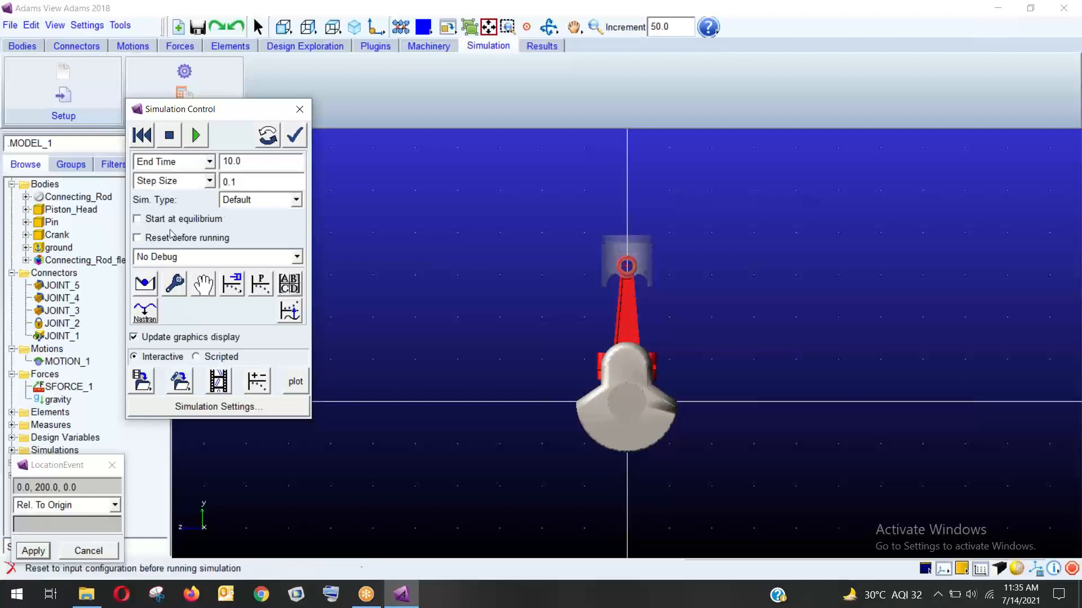
left_click(146, 238)
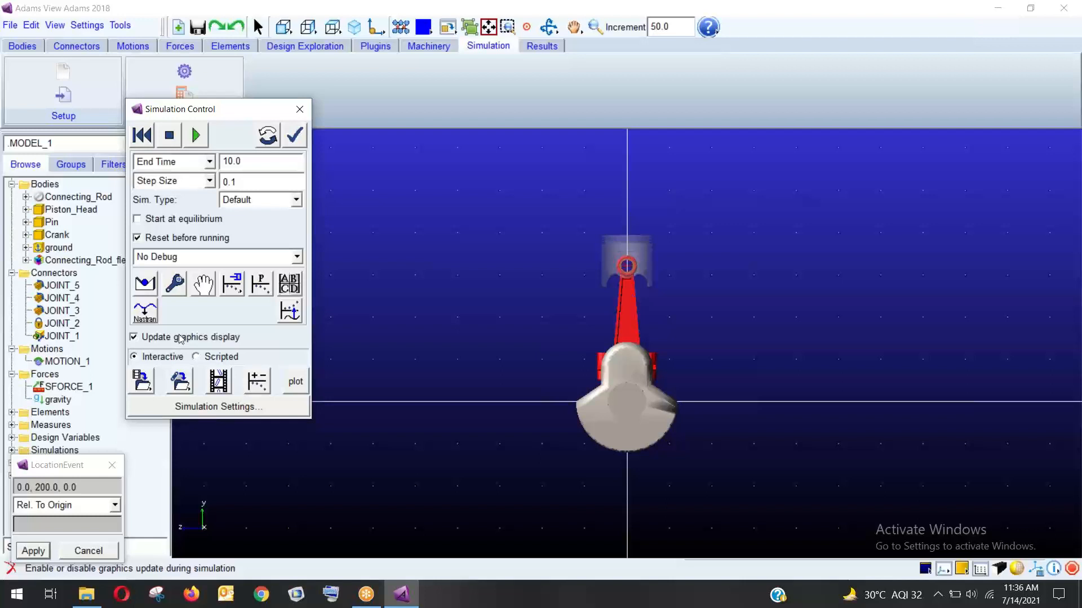
left_click(156, 337)
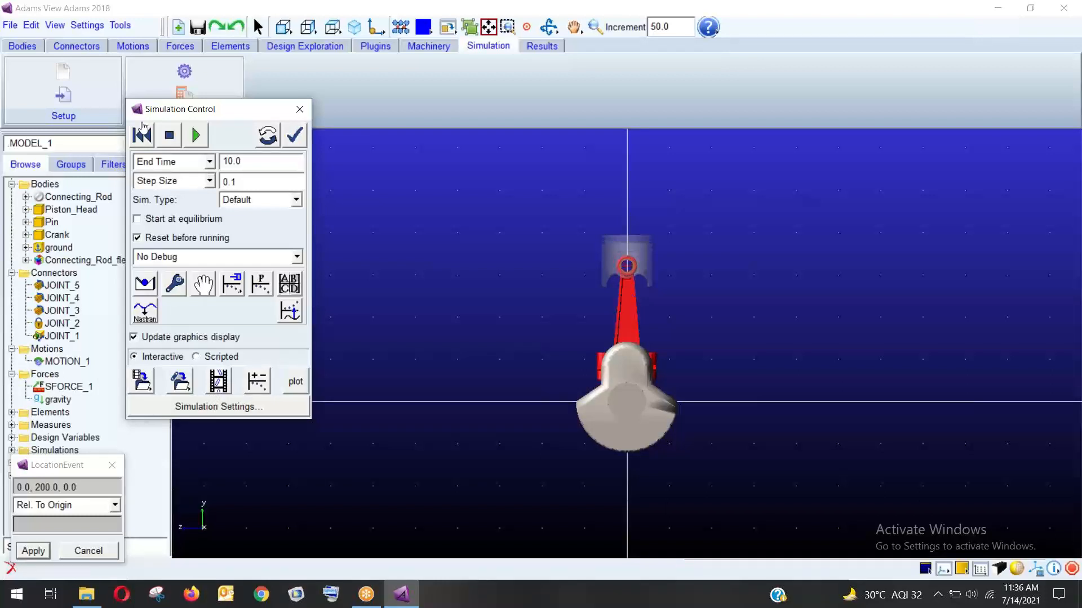
left_click(207, 141)
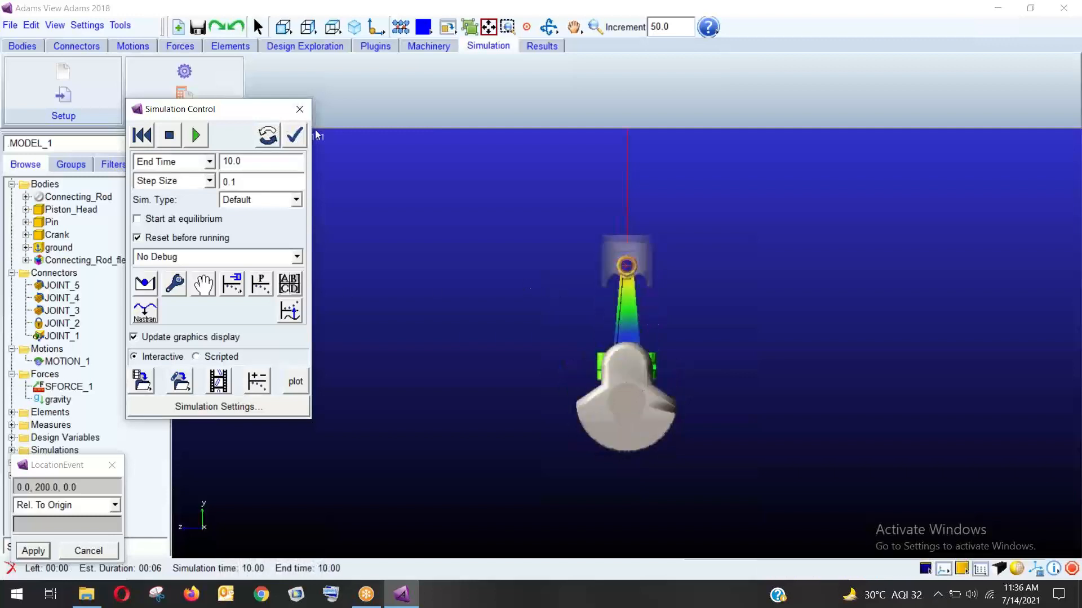
left_click(294, 135)
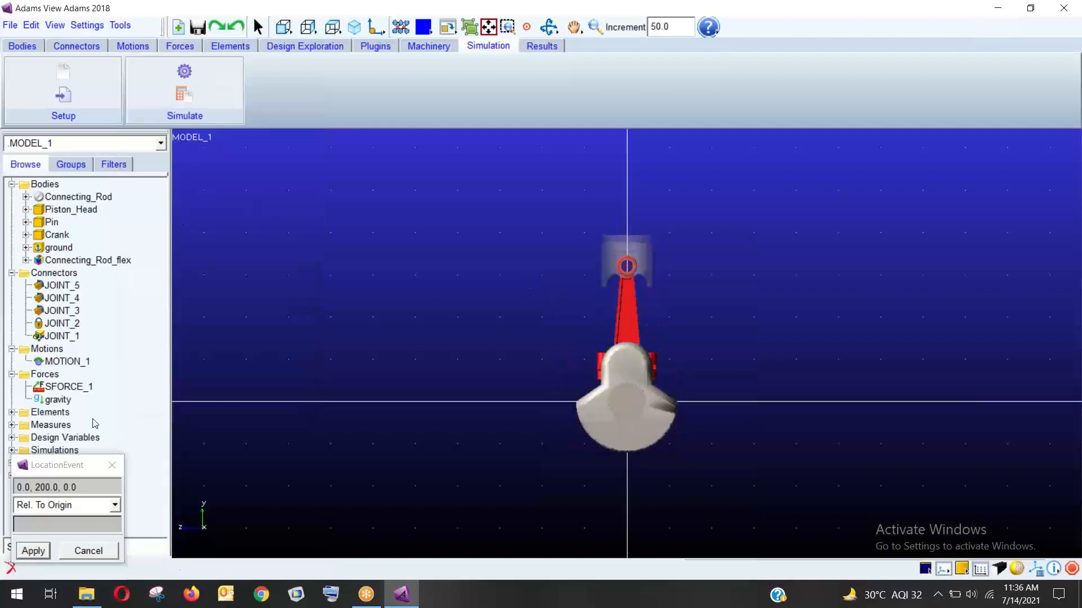
left_click(102, 558)
Redefine the function of piston-head force SFORCE_1 as step(time,0,0,0.5,-1000).
left_click(63, 388)
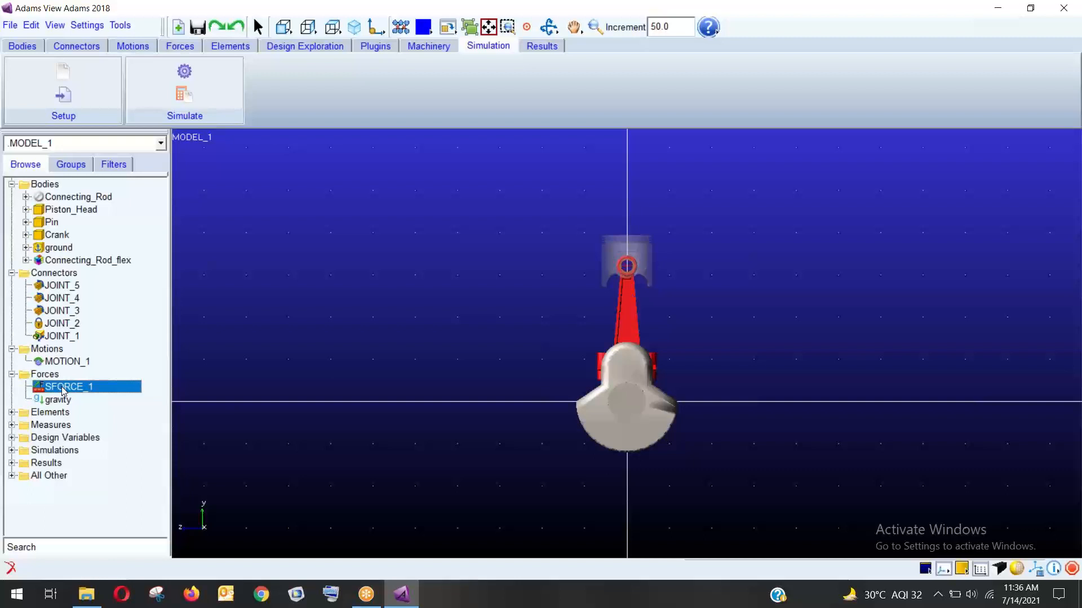
right_click(63, 389)
left_click(79, 394)
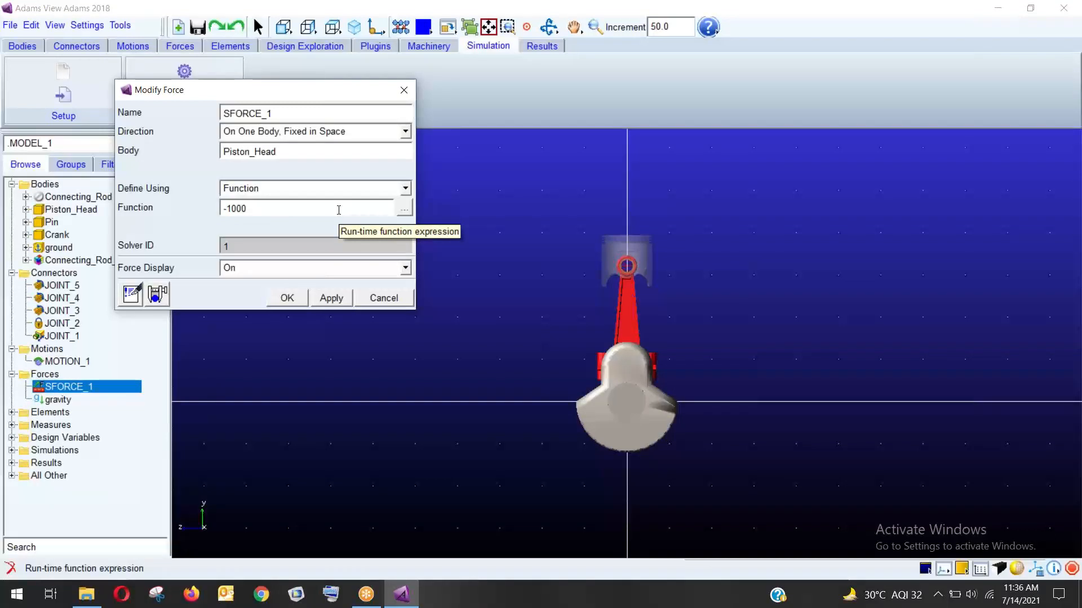
left_click(404, 209)
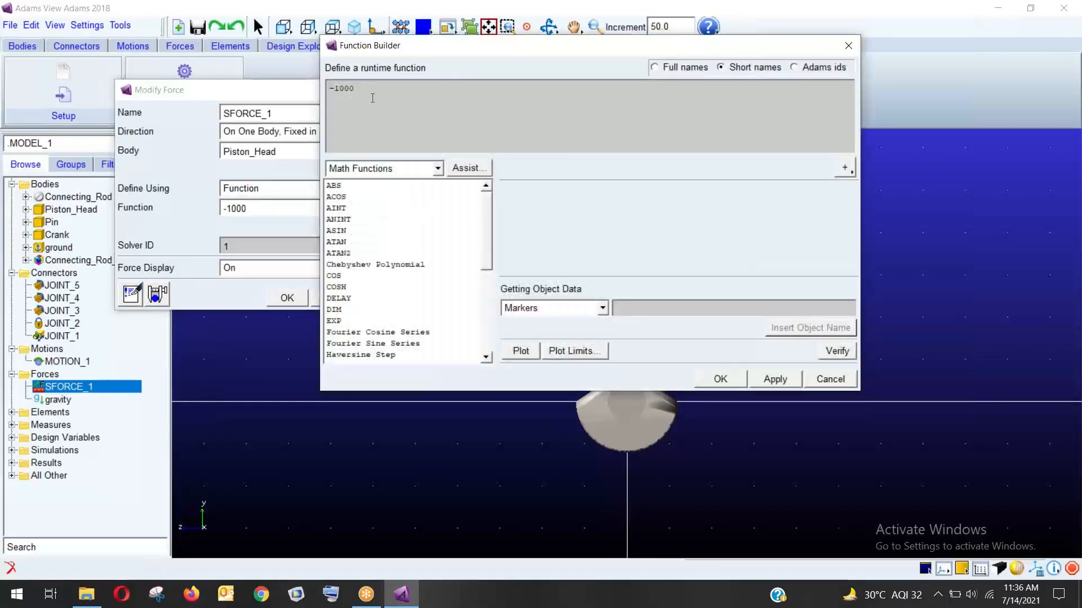
left_click_drag(371, 94, 328, 88)
key("BackSpace")
type(",0,0")
type(",0.5,-1000")
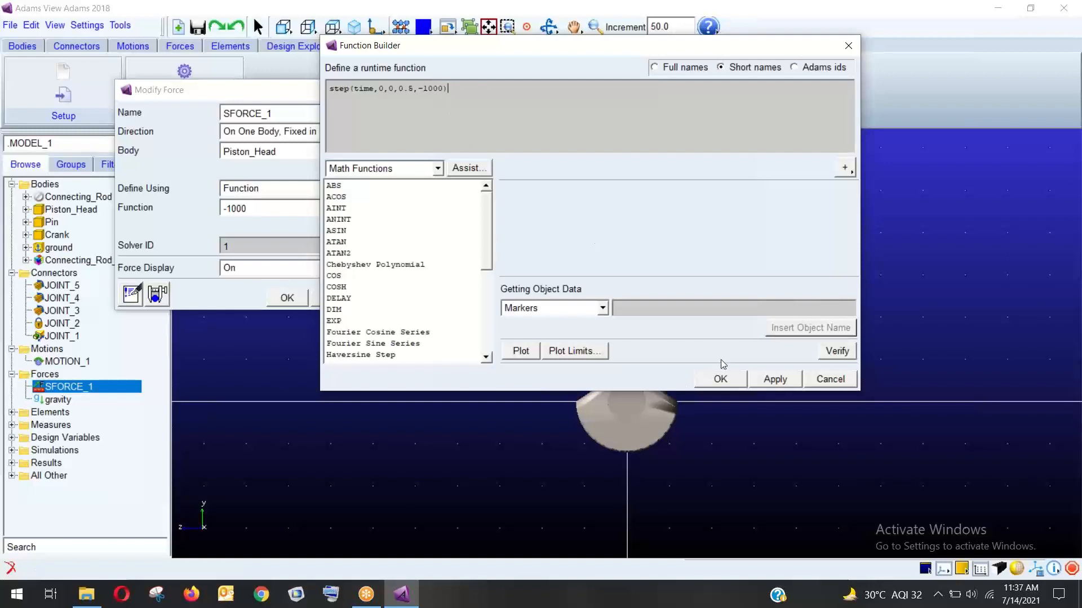
left_click(721, 379)
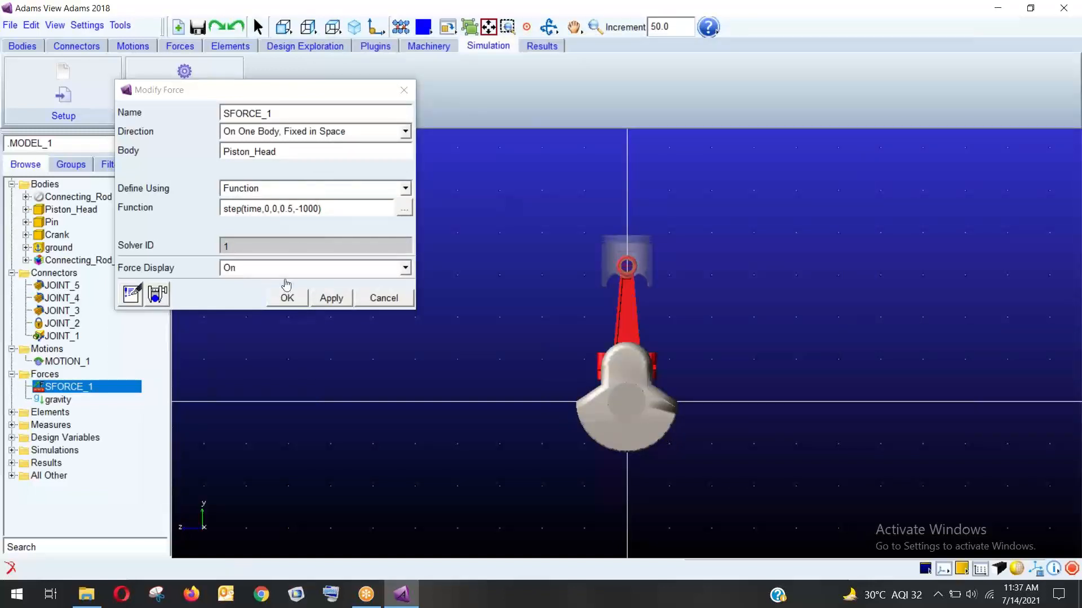
left_click(286, 298)
Simulate the mechanism with the ramped piston force and show the whole model in an isometric view.
left_click(184, 85)
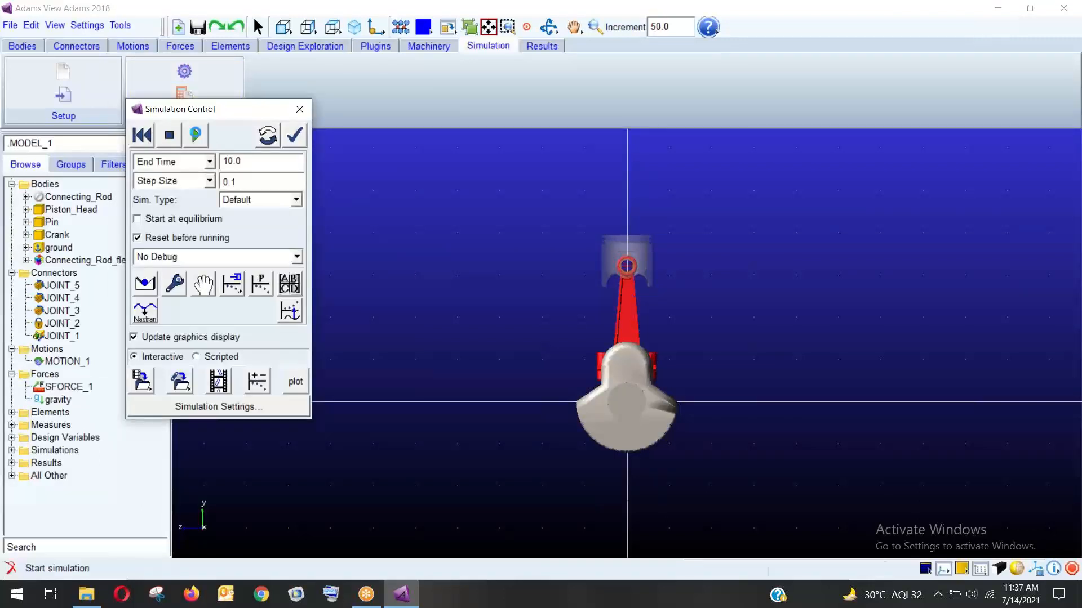
left_click(196, 135)
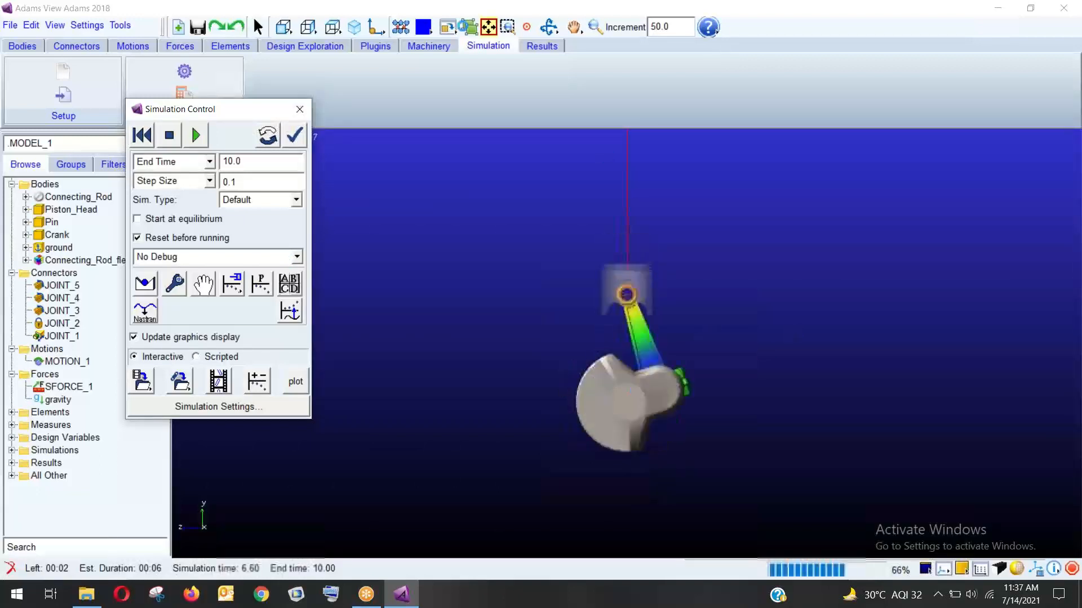
left_click(490, 27)
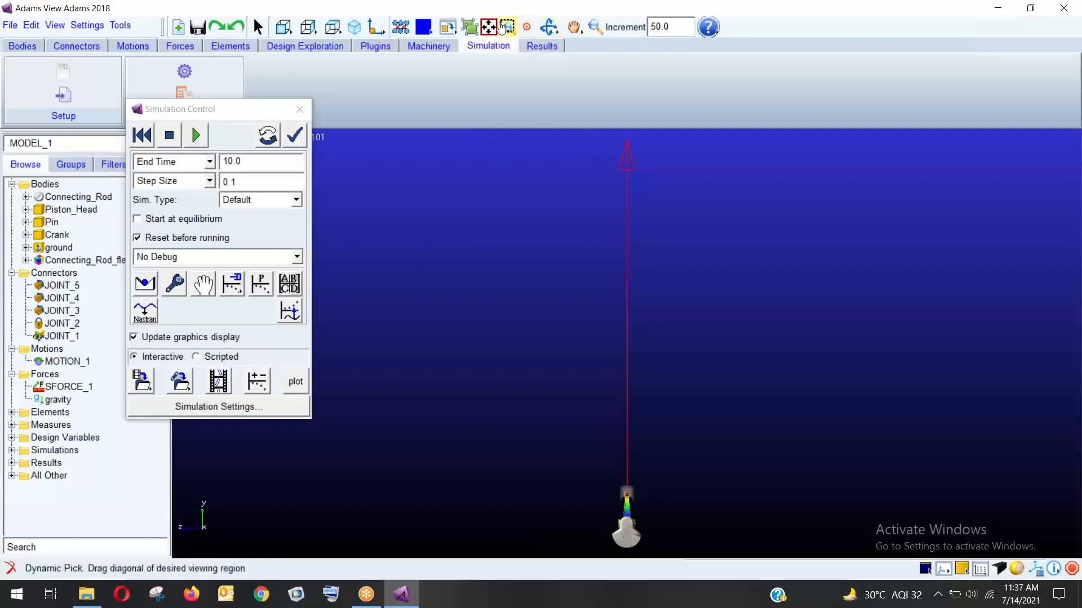
left_click(354, 27)
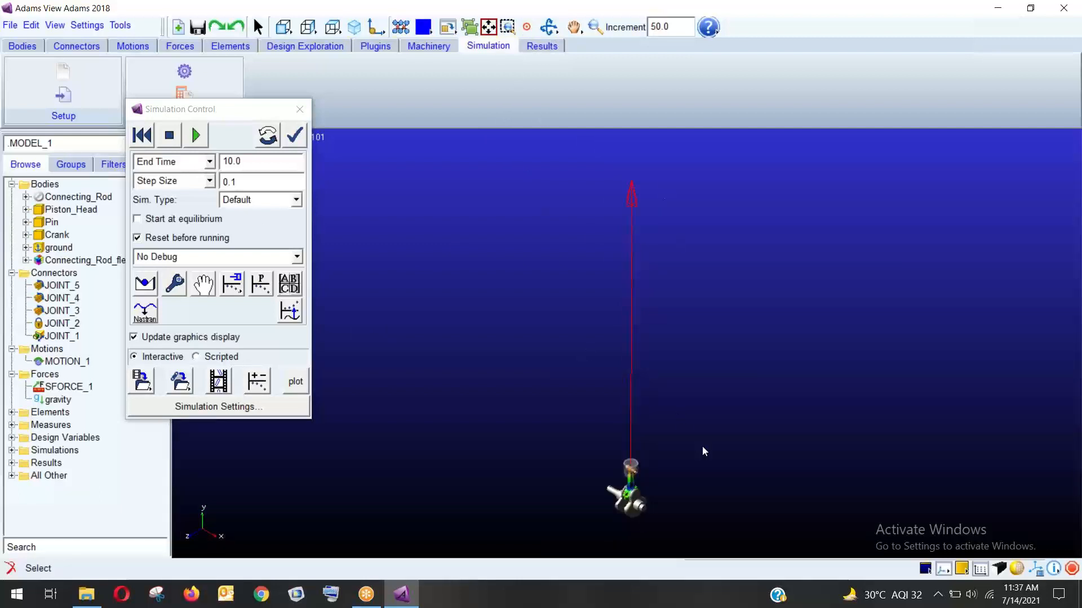
Examine the stress contours on the flexible connecting rod between the piston pin and the crank up close.
key("z")
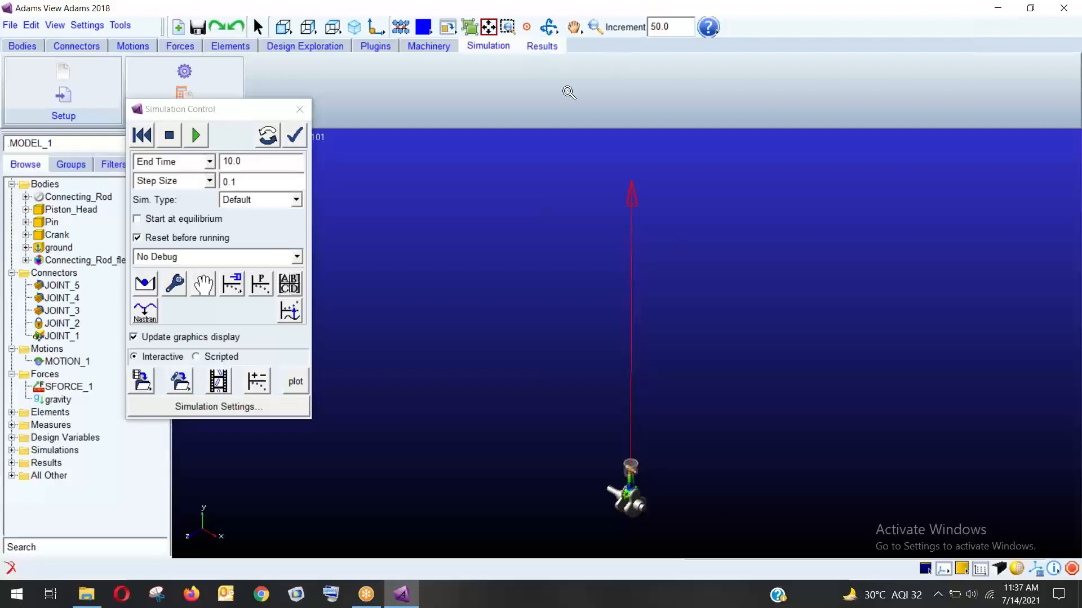
left_click_drag(688, 475, 711, 415)
key("z")
left_click(572, 28)
left_click(573, 28)
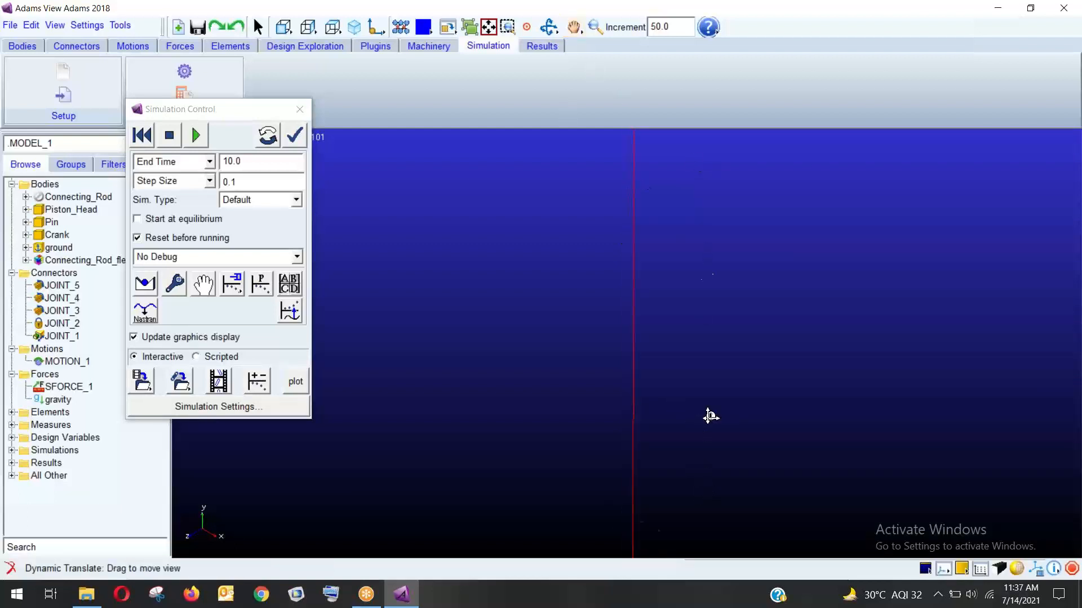
key("f")
key("z")
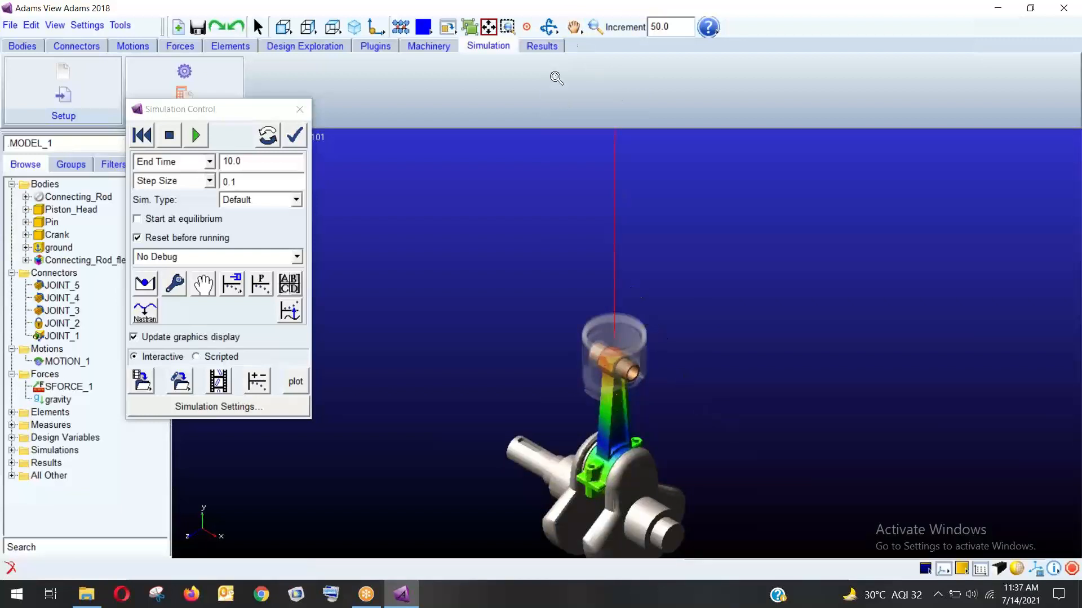
left_click(573, 28)
left_click_drag(700, 374, 705, 249)
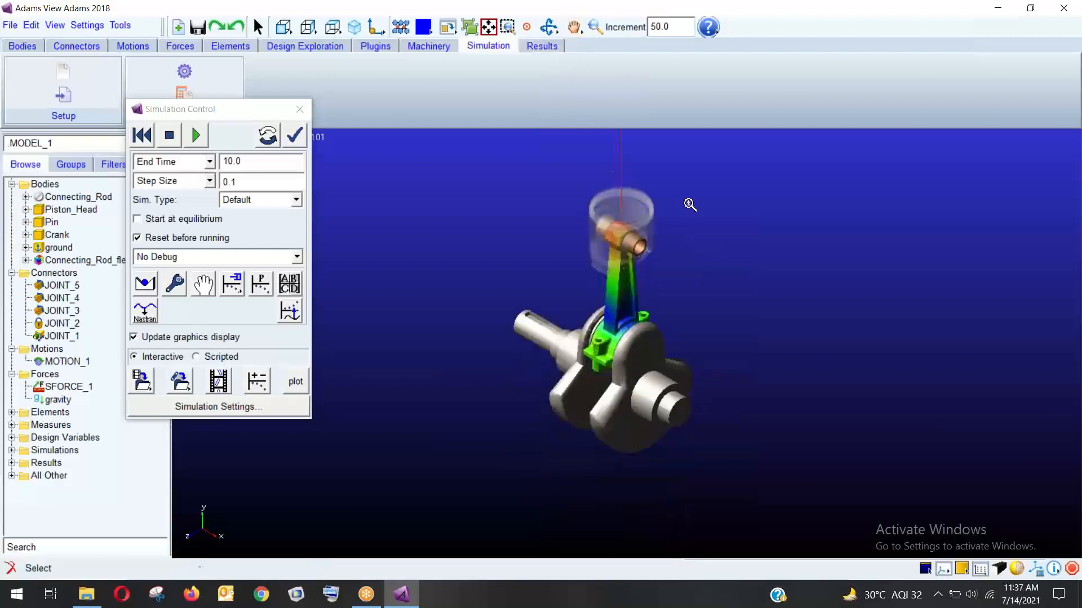
key("z")
left_click_drag(753, 309, 753, 297)
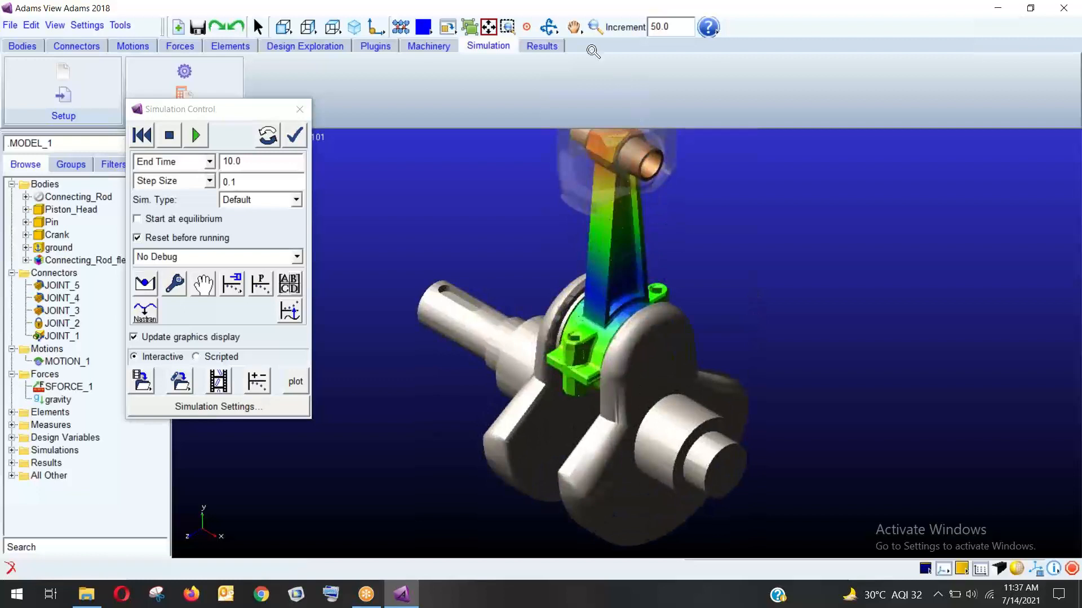
left_click(572, 28)
left_click_drag(743, 336, 745, 398)
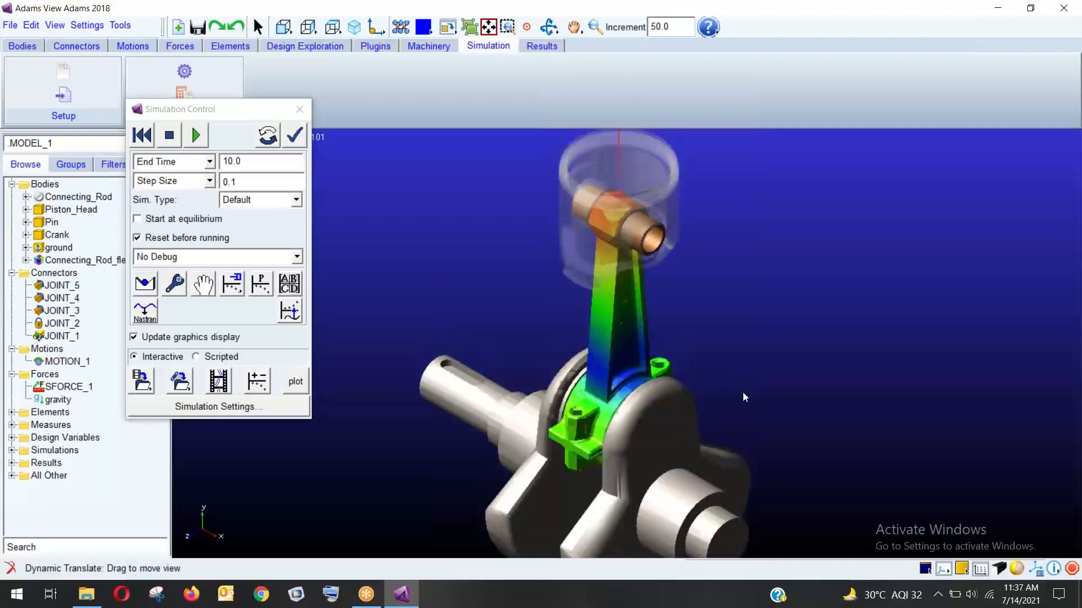
Reset the model and rerun the simulation in the close-up view, closing the simulation controls when it ends.
left_click(141, 135)
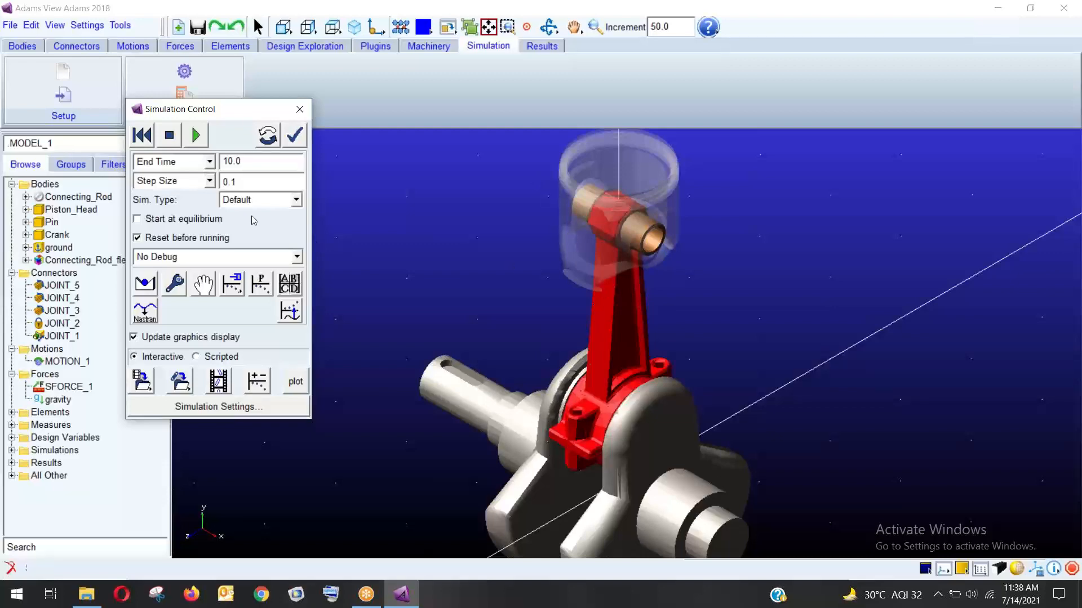
left_click(194, 135)
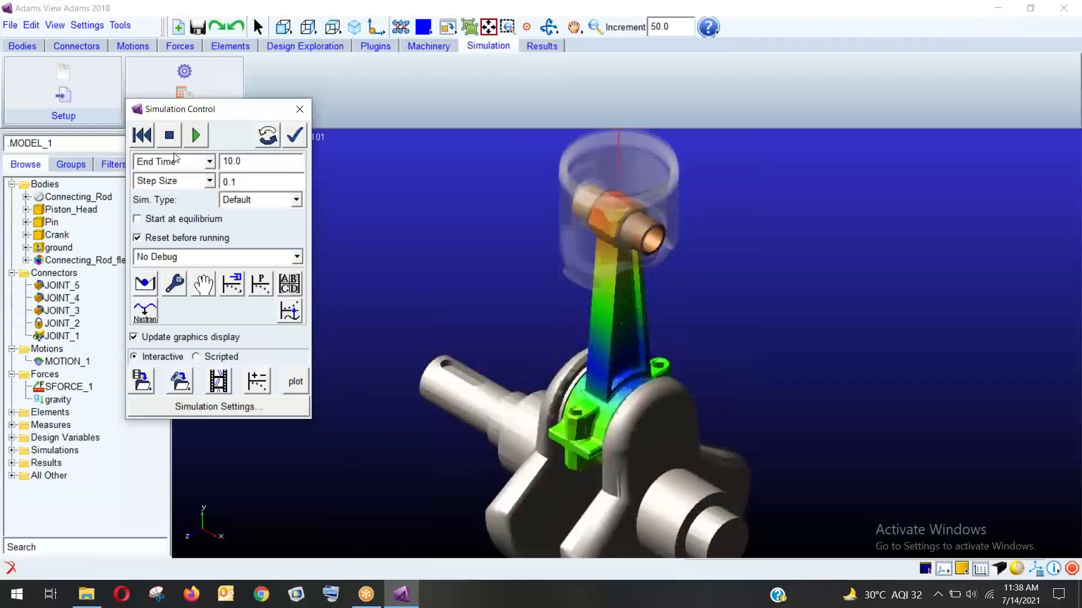
left_click(292, 116)
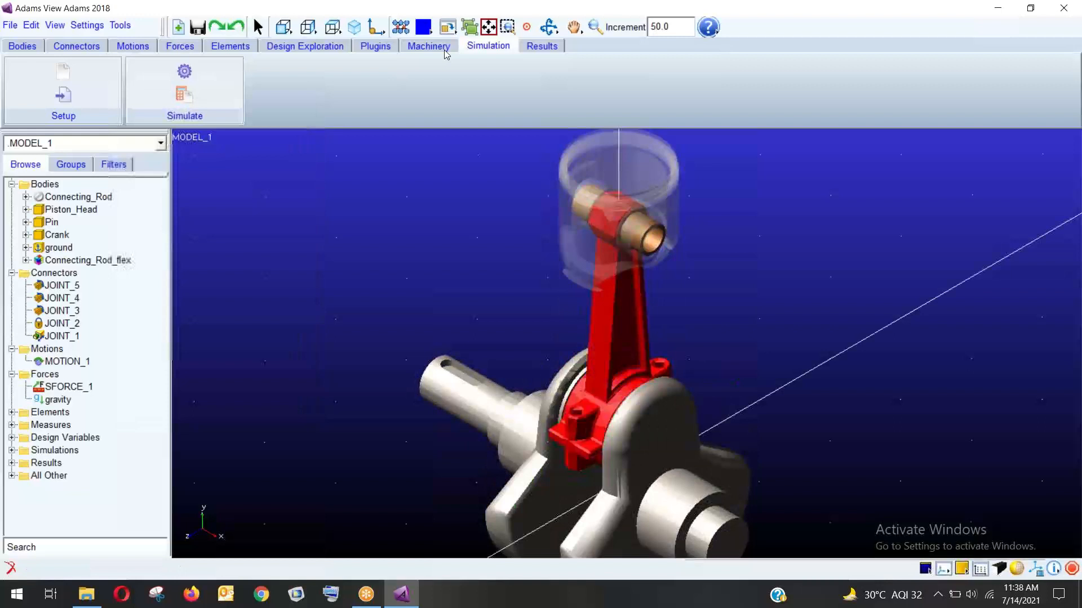
Open the Durability plugin's Hot Spots table and move its window clear of the connecting rod.
left_click(541, 46)
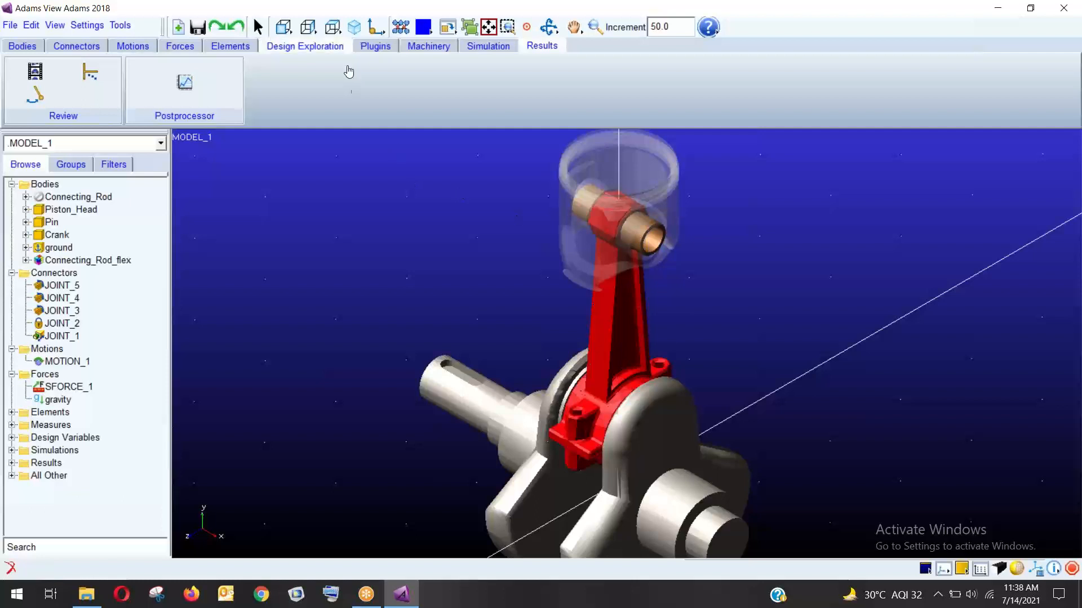
left_click(375, 46)
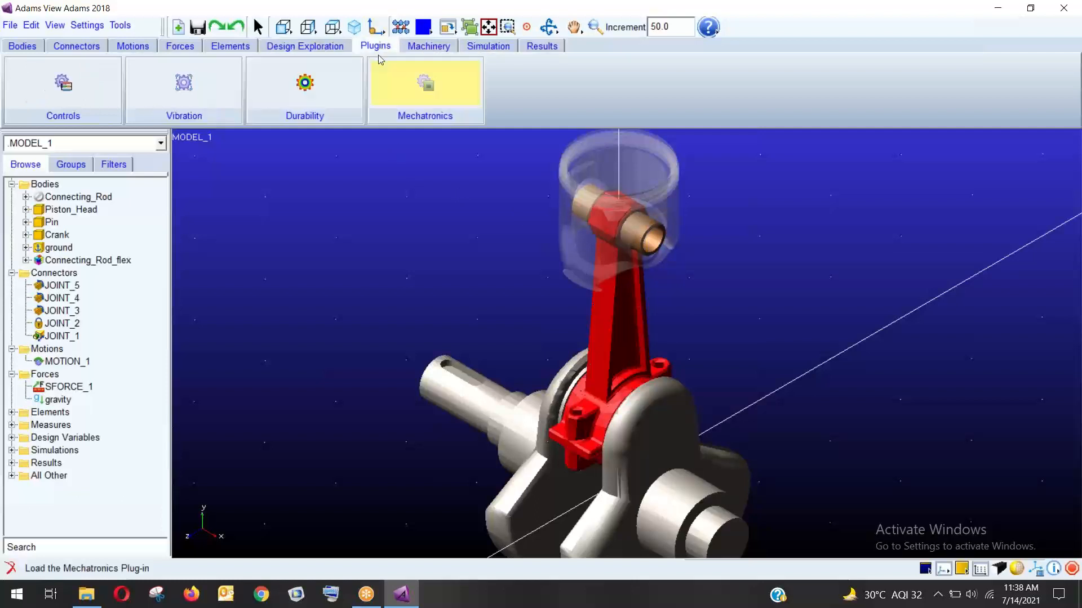
left_click(306, 82)
left_click(305, 76)
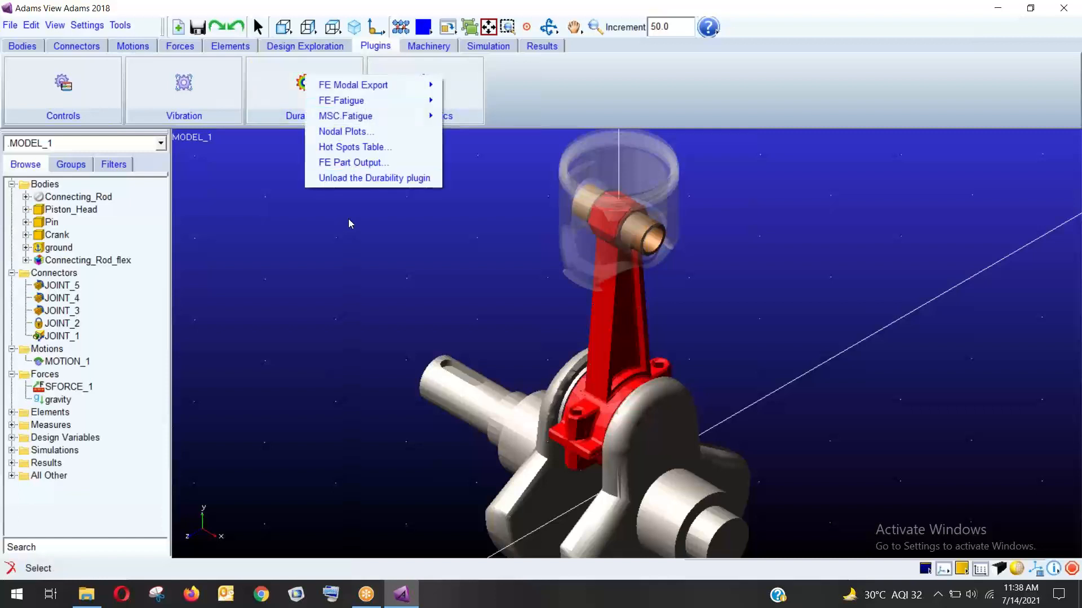
left_click(377, 148)
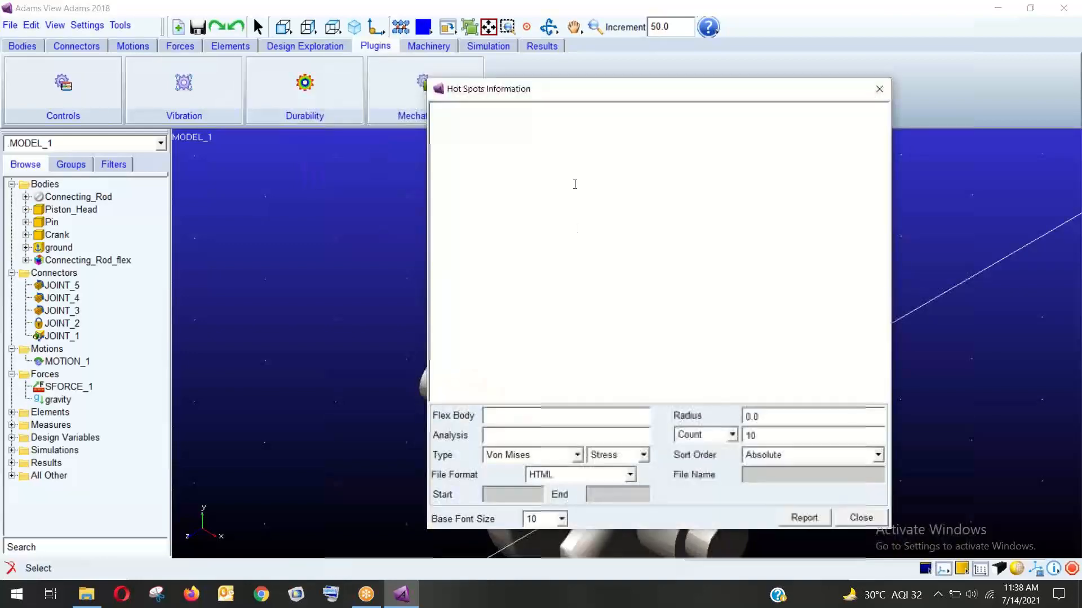
left_click_drag(583, 93, 195, 69)
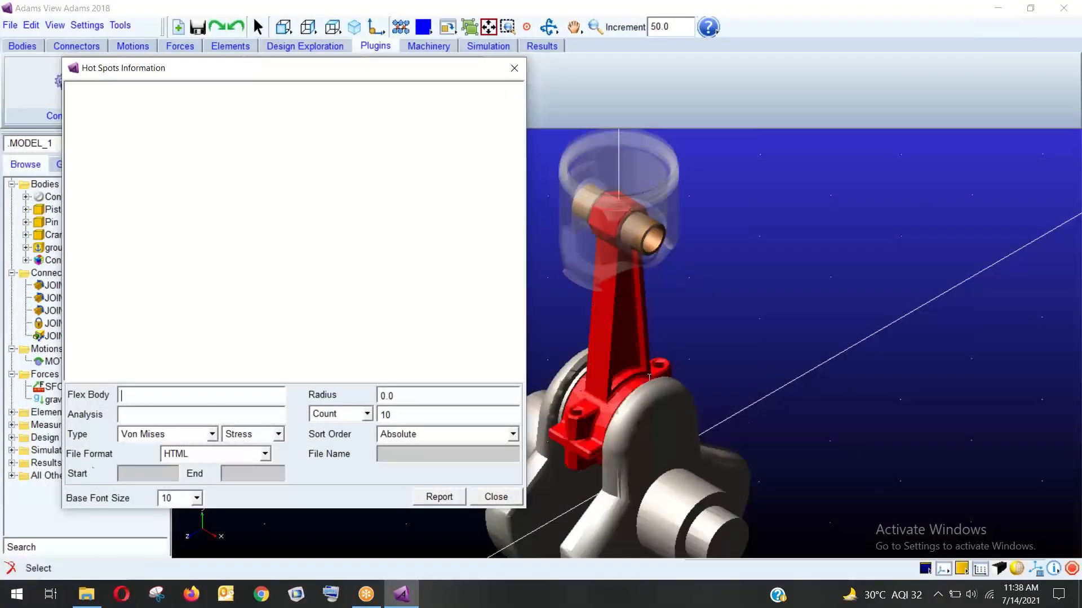
Set the hot spots report's flex body to Connecting_Rod_flex and its analysis to Last_Run.
right_click(185, 399)
mouse_move(236, 409)
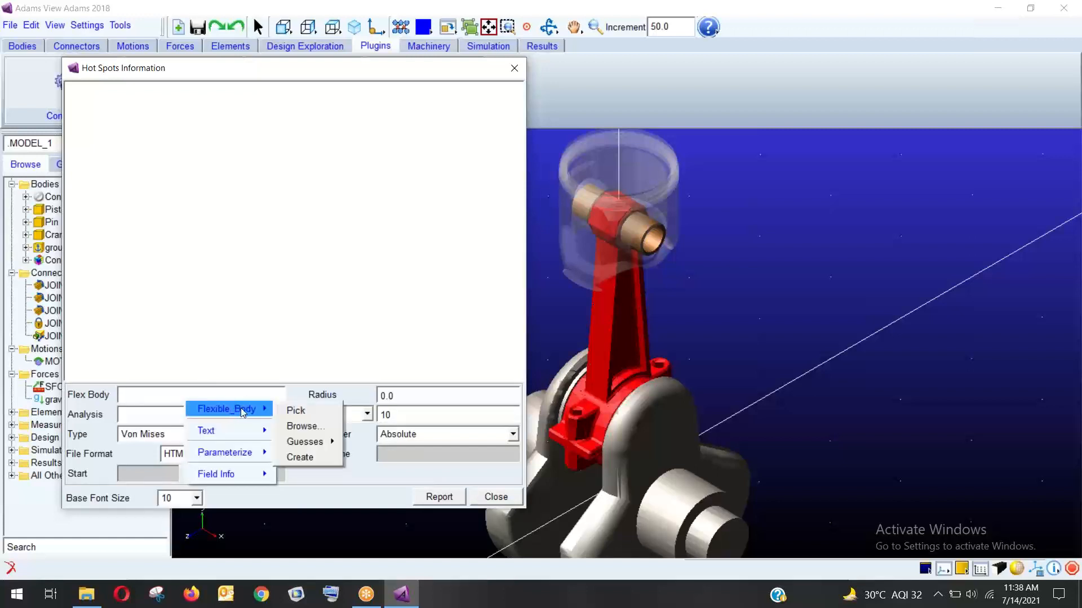
mouse_move(305, 443)
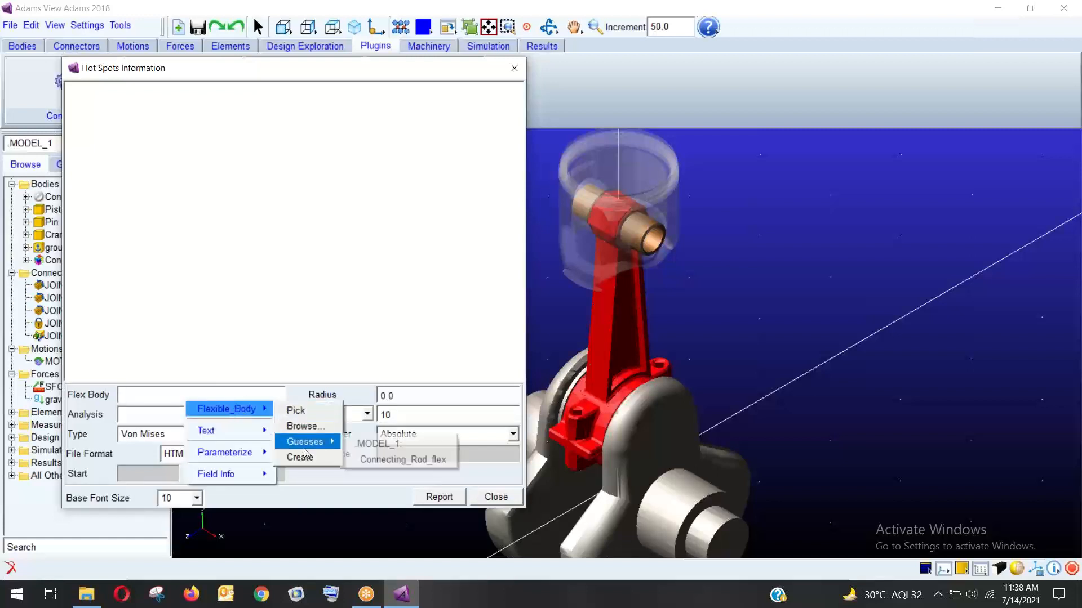
left_click(414, 461)
right_click(170, 416)
mouse_move(229, 424)
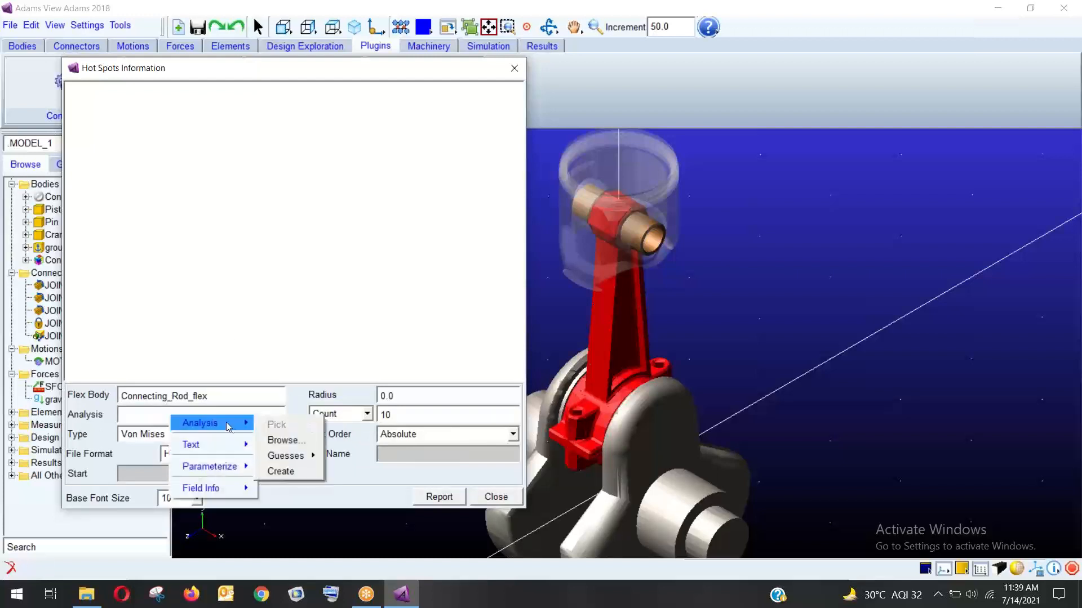
mouse_move(295, 463)
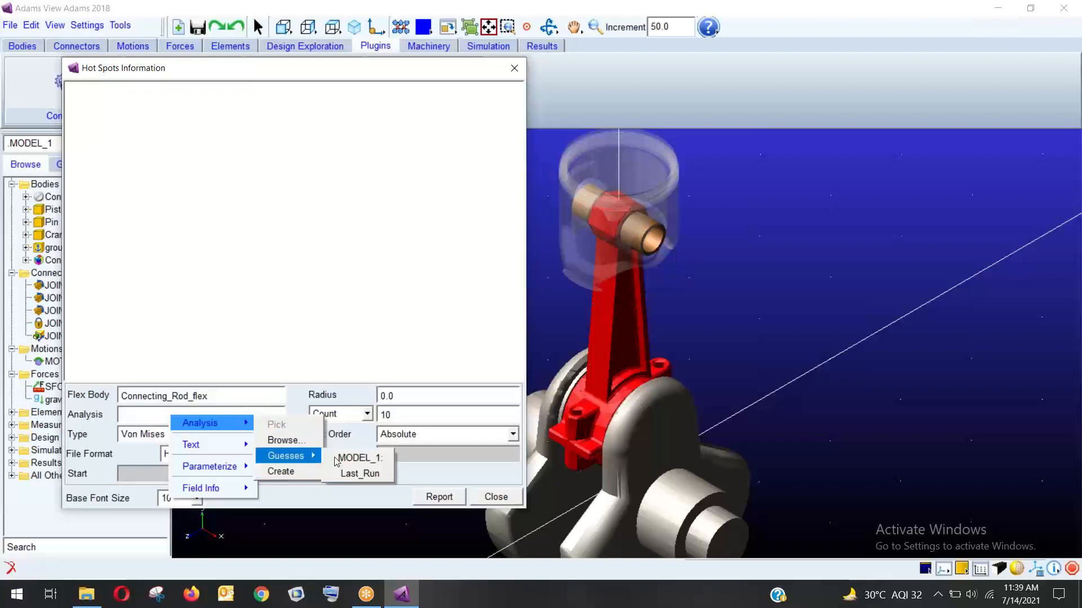
left_click(350, 472)
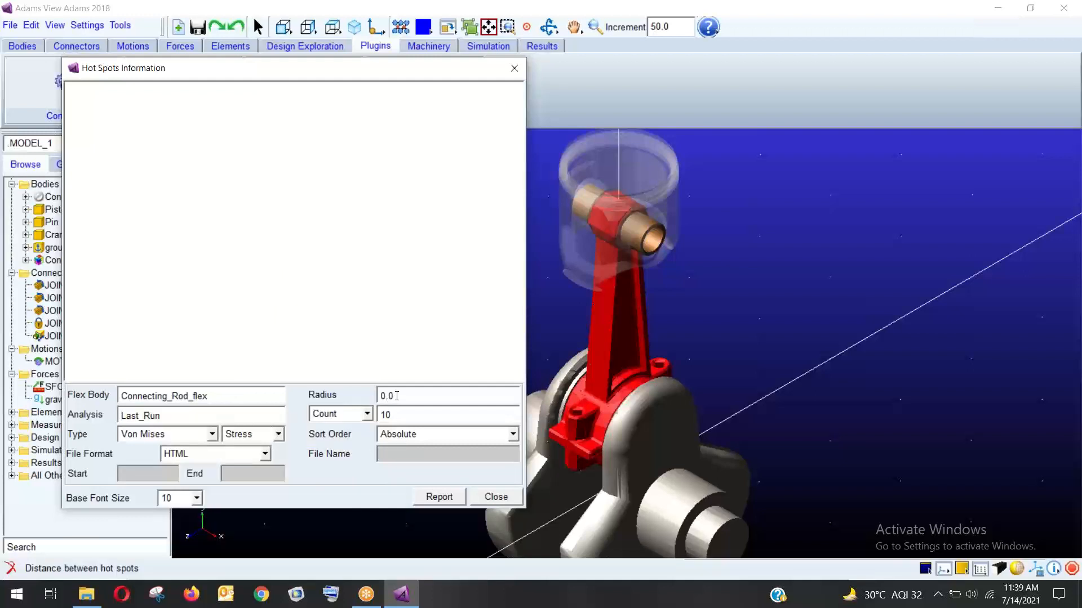
Set the hot spots radius to 5 mm and generate the Von Mises stress report for the connecting rod.
key("BackSpace")
key("BackSpace")
key("BackSpace")
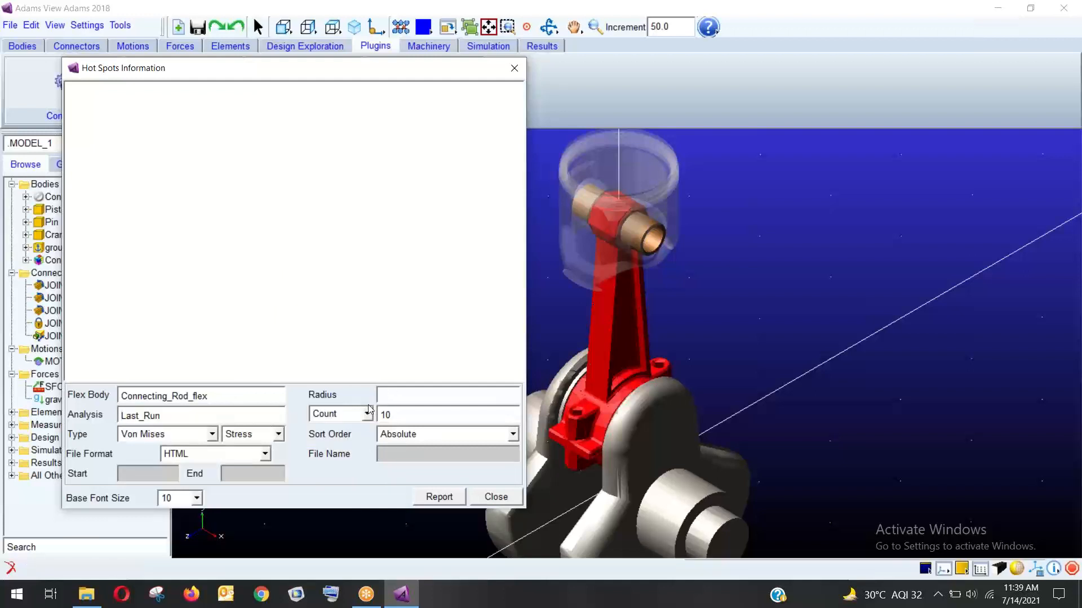
type("10")
key("BackSpace")
key("BackSpace")
type("5")
left_click(439, 497)
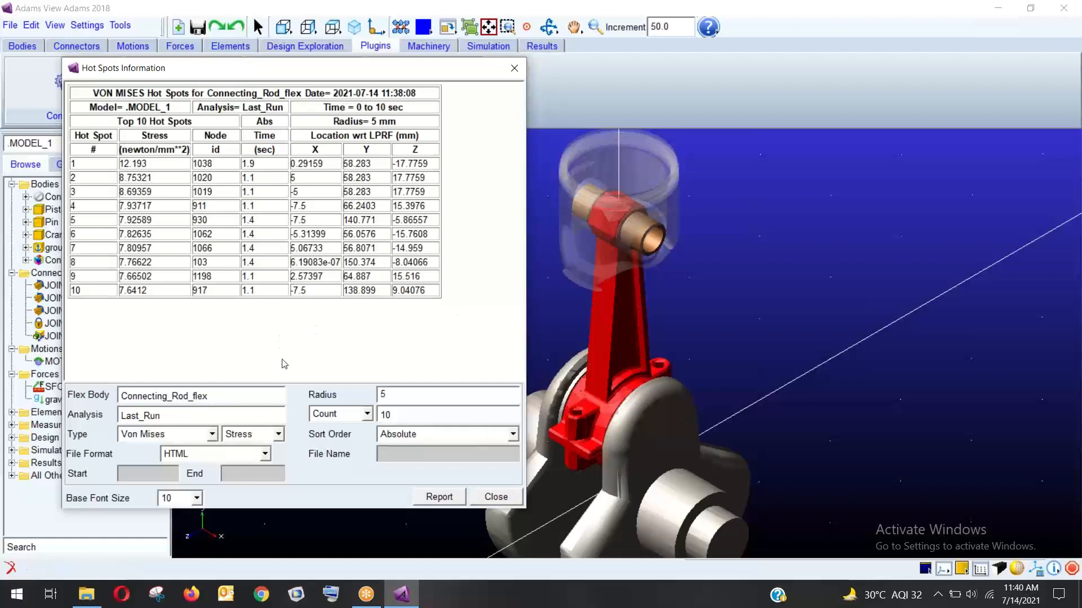
Check the report's file format options, keep HTML, and close the Hot Spots Information window.
left_click(264, 455)
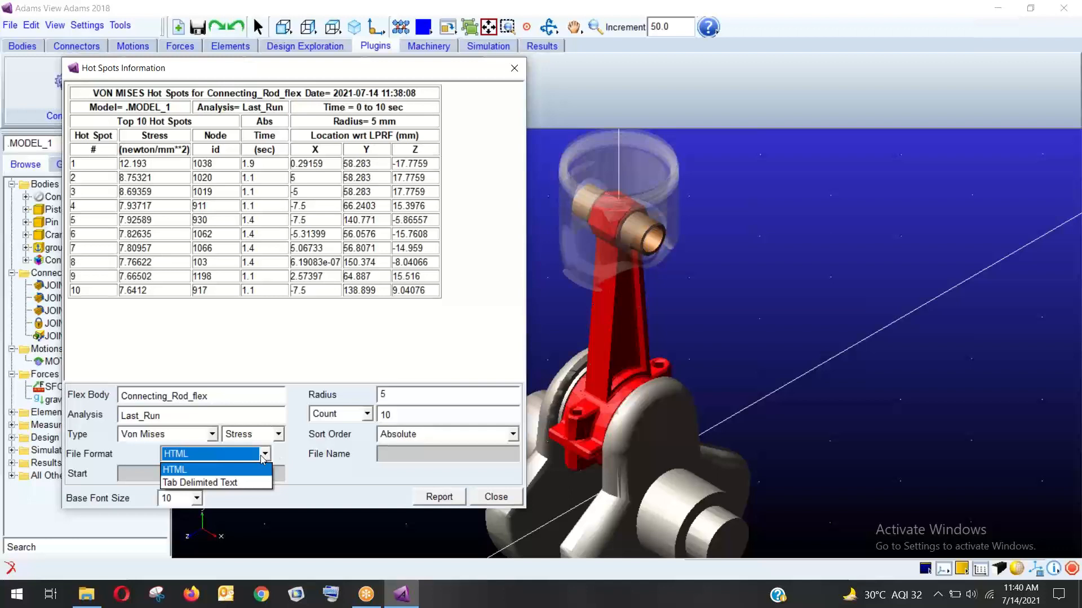
left_click(259, 467)
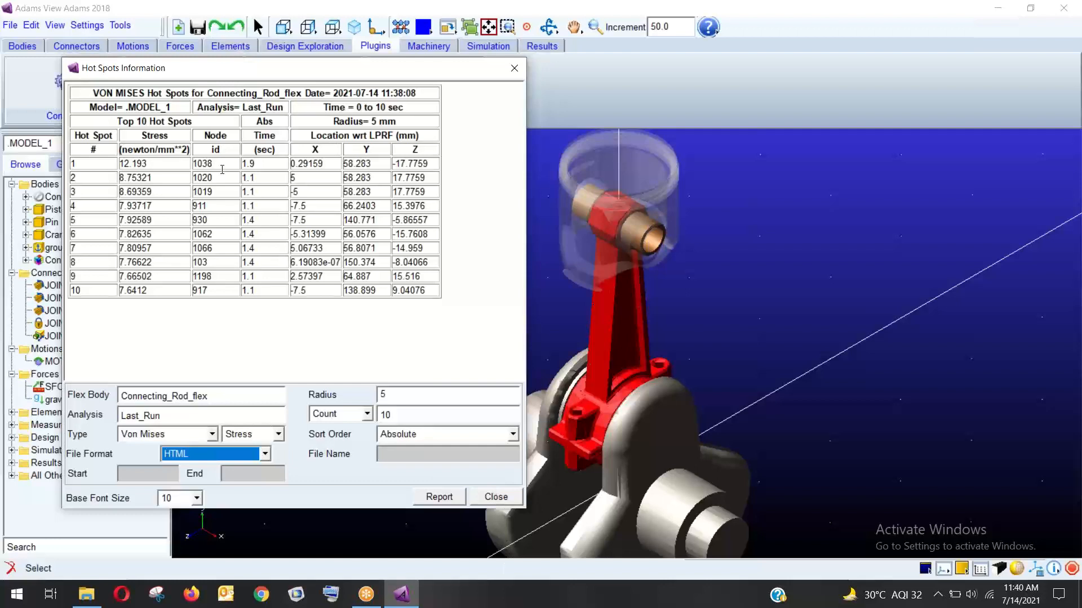
left_click(494, 498)
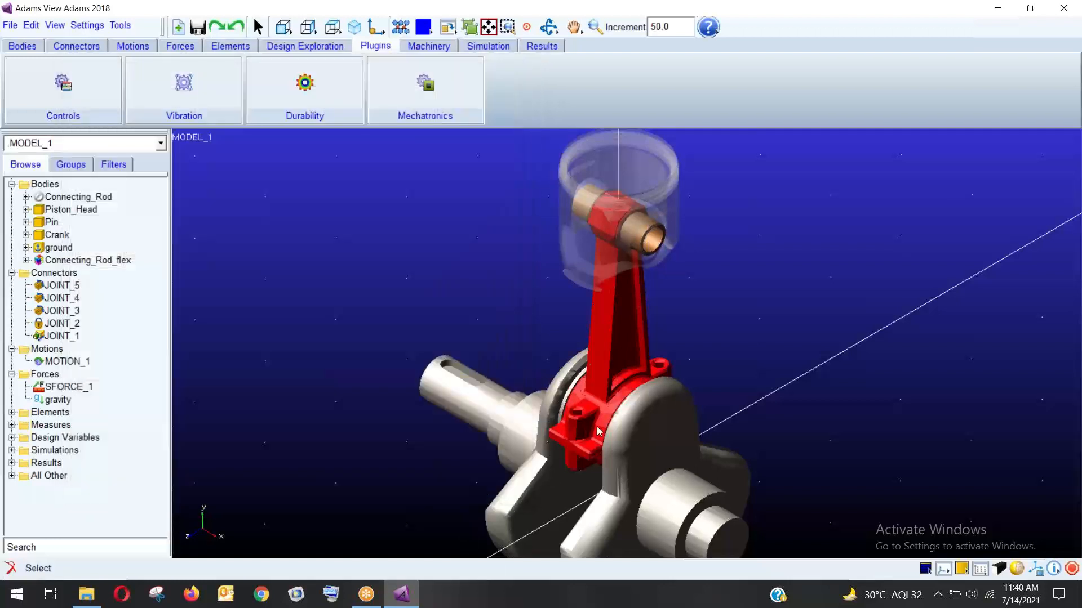
Open the postprocessor and split the plot page into two side-by-side views.
left_click(543, 47)
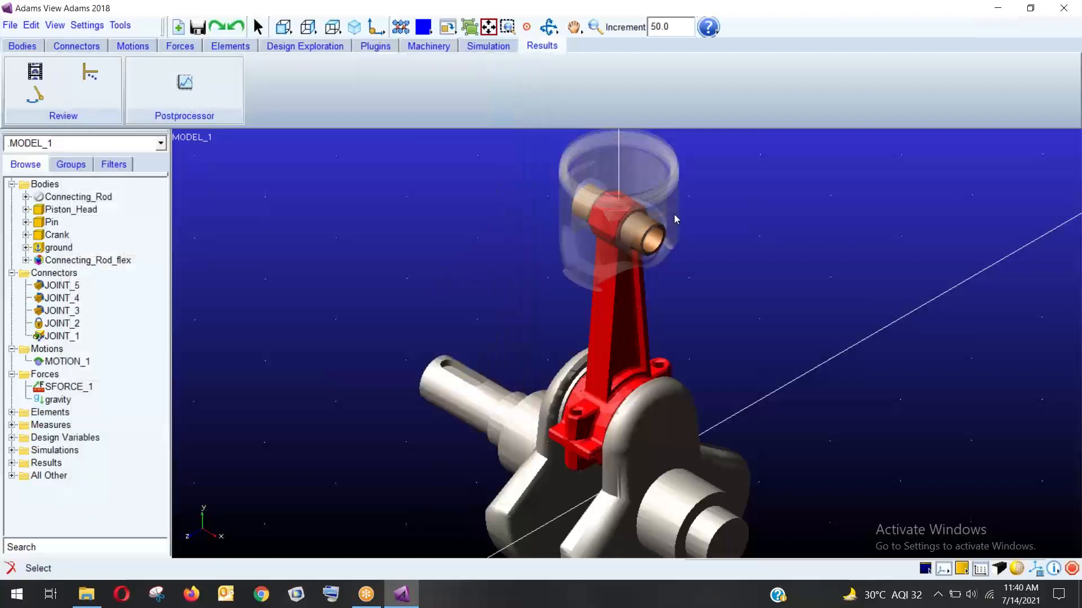
left_click(204, 96)
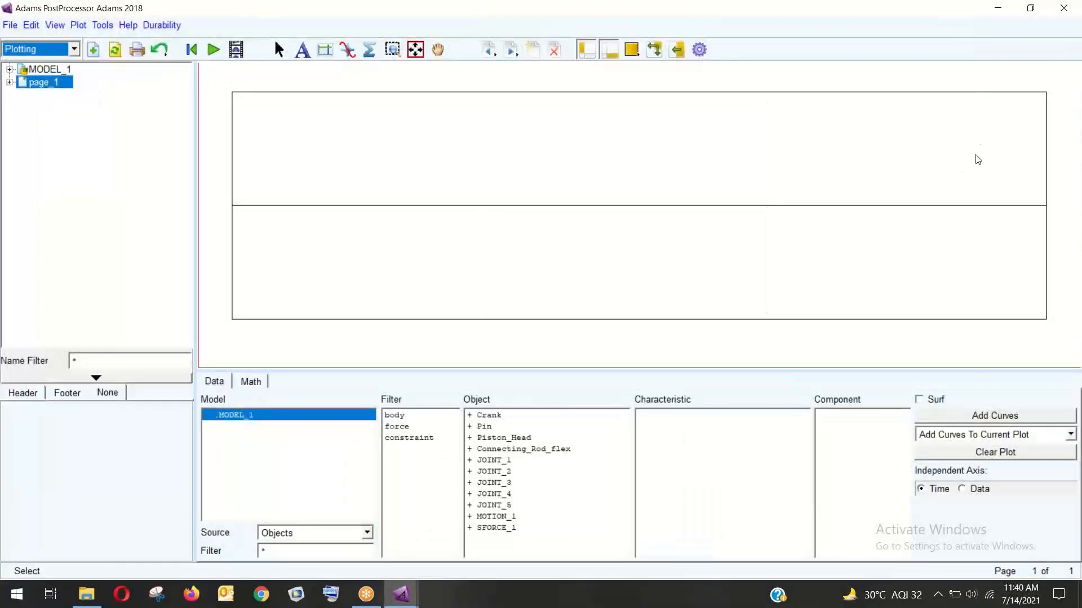
left_click(631, 50)
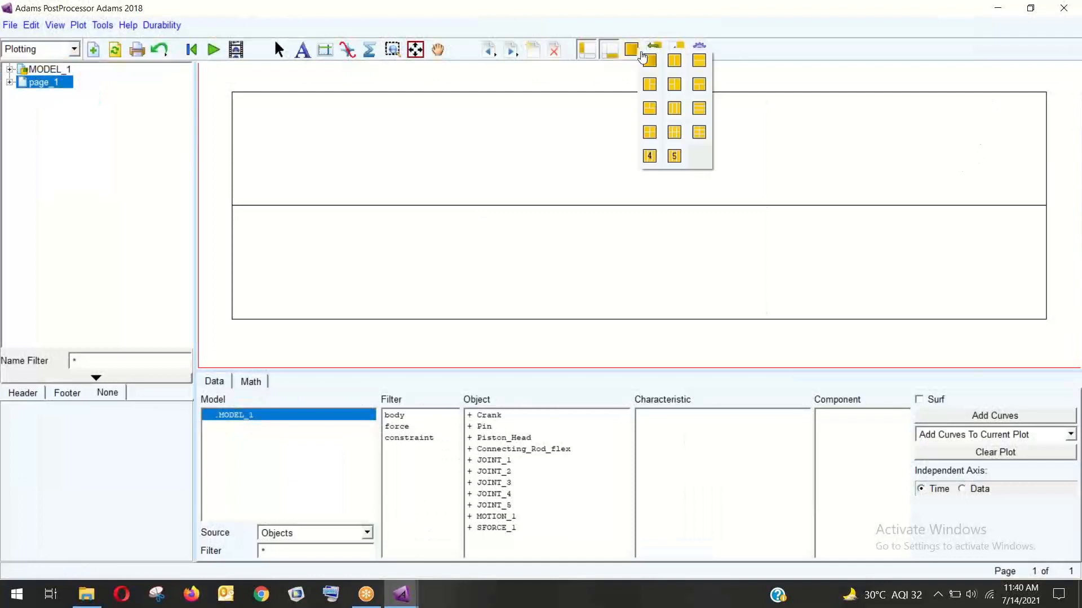
left_click(674, 60)
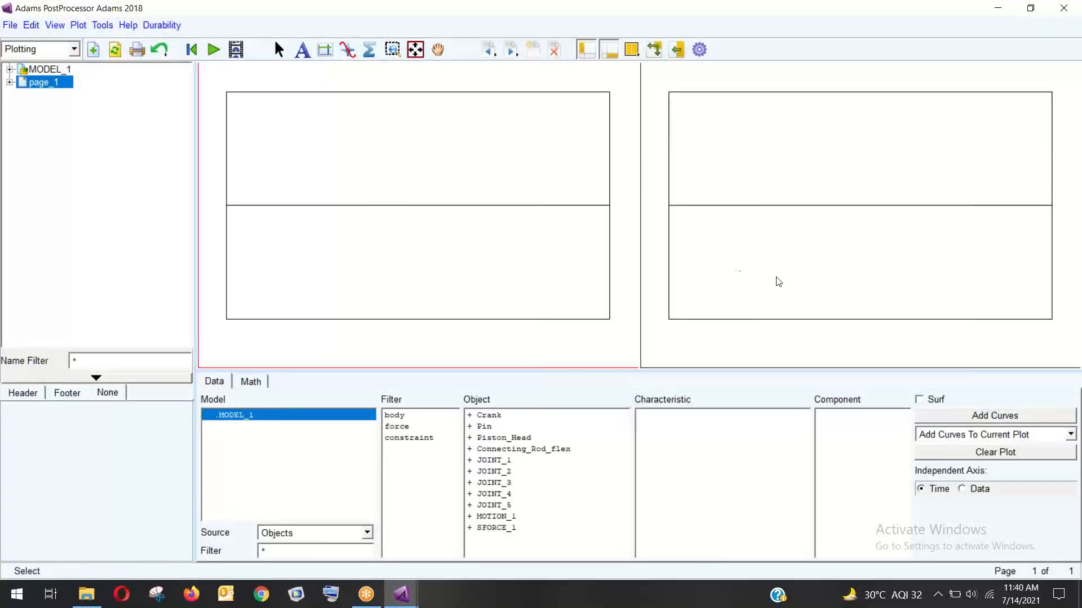
left_click(1071, 130)
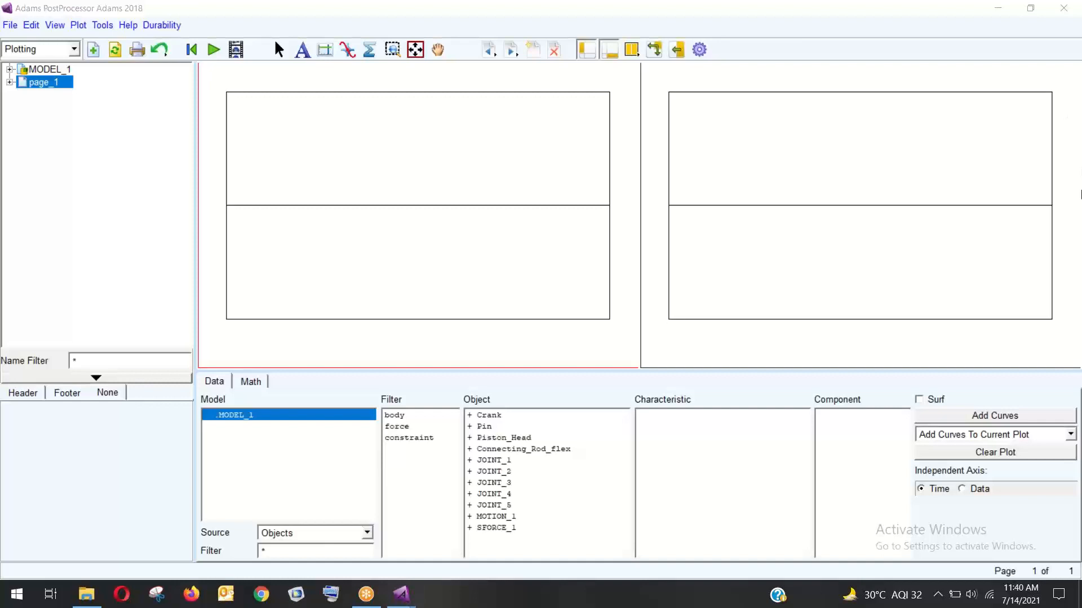
Load the simulation animation into the second view and rotate the mechanism to an angled view.
right_click(782, 140)
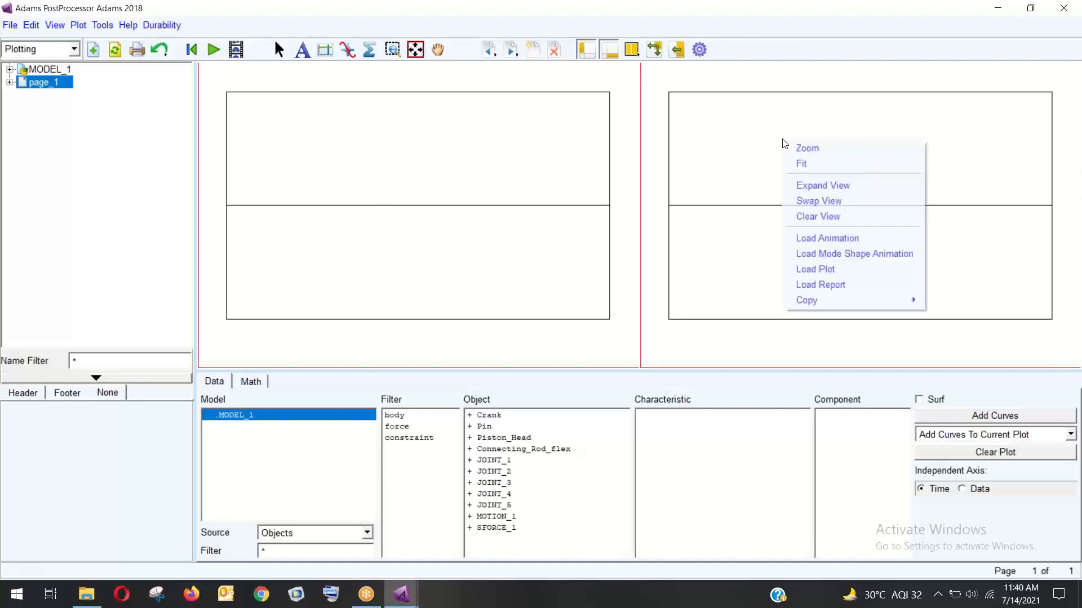
left_click(819, 236)
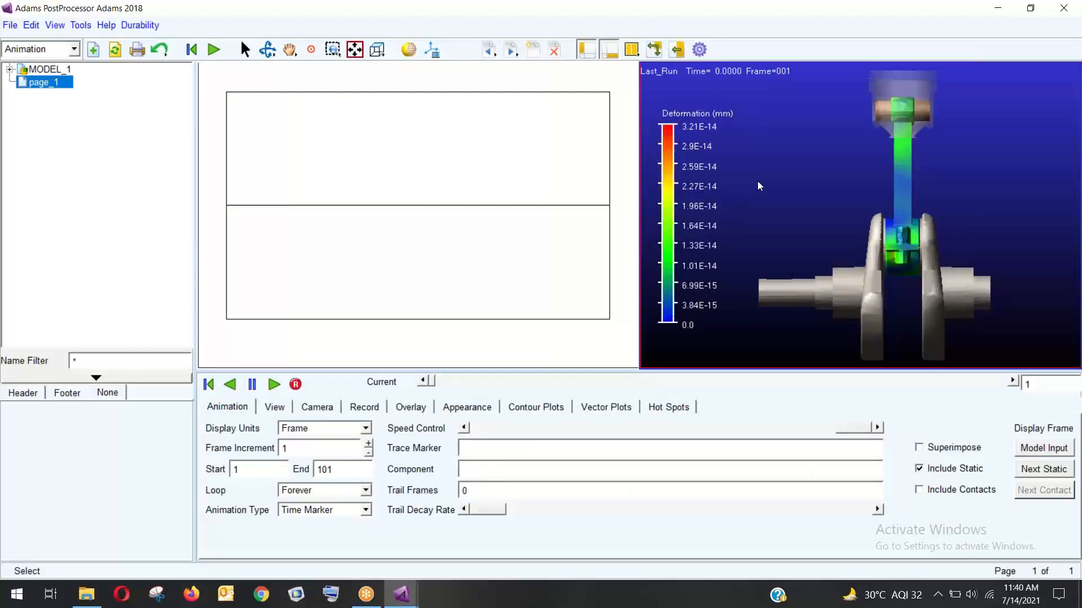
key("r")
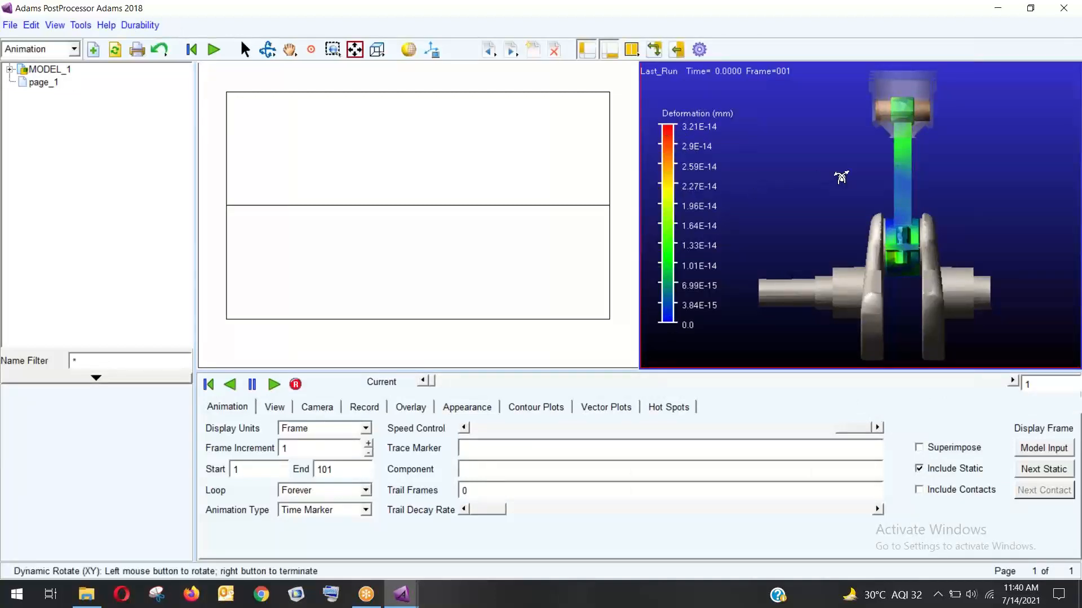
left_click_drag(839, 176, 875, 190)
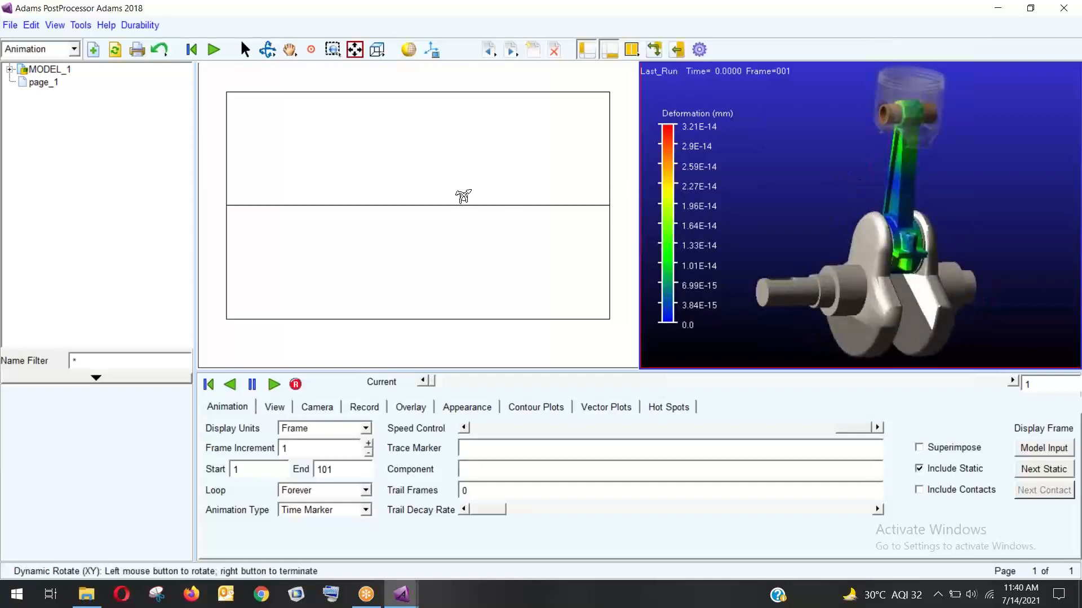
Compute a Von Mises stress nodal plot for node 1038 of Connecting_Rod_flex from Last_Run, targeting the empty plot view.
left_click(373, 158)
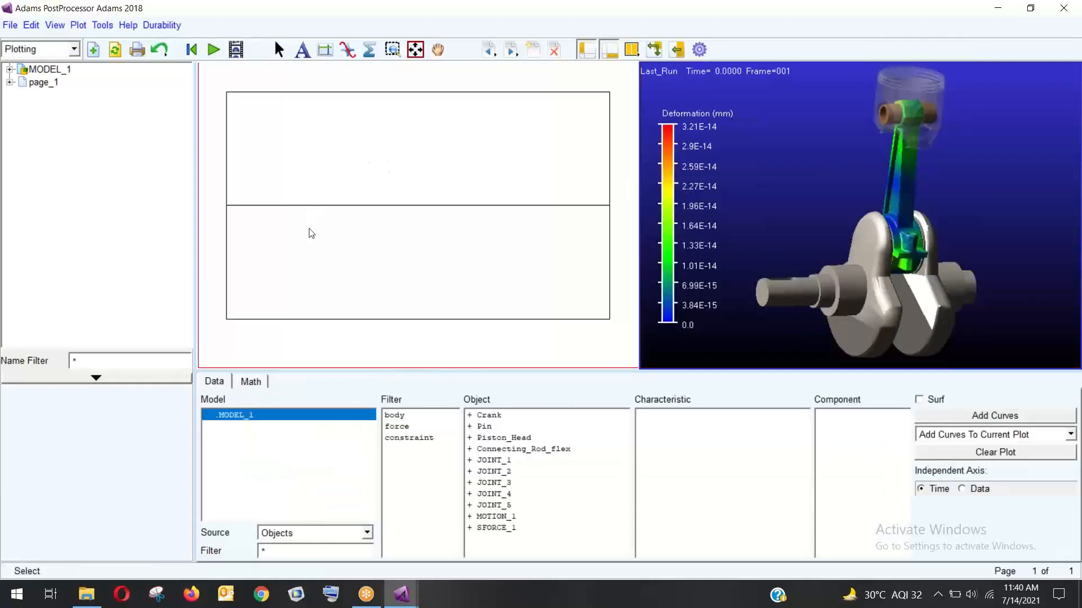
left_click(169, 25)
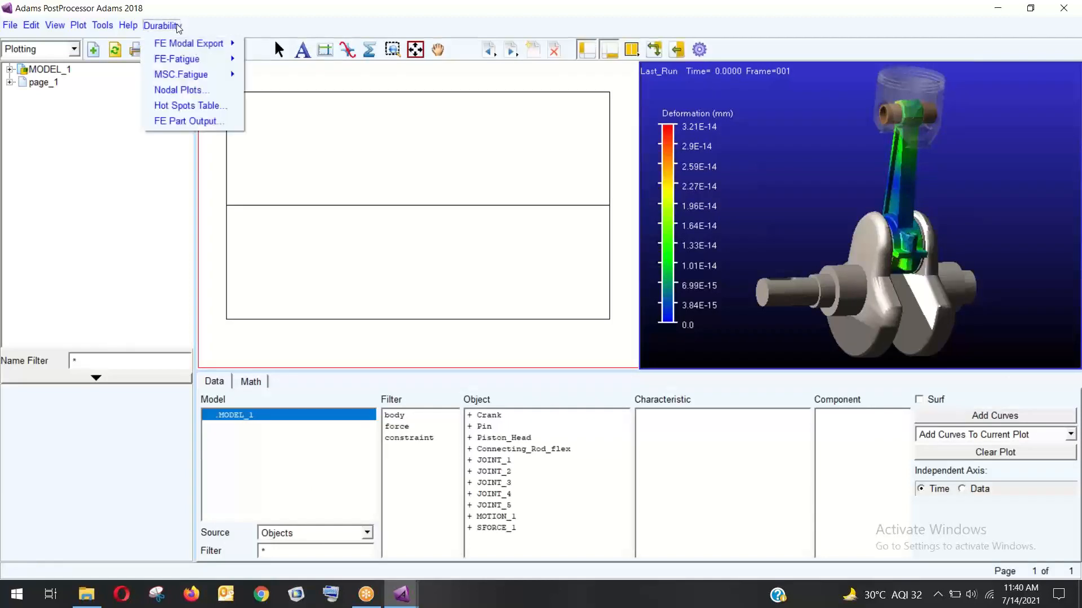
left_click(191, 92)
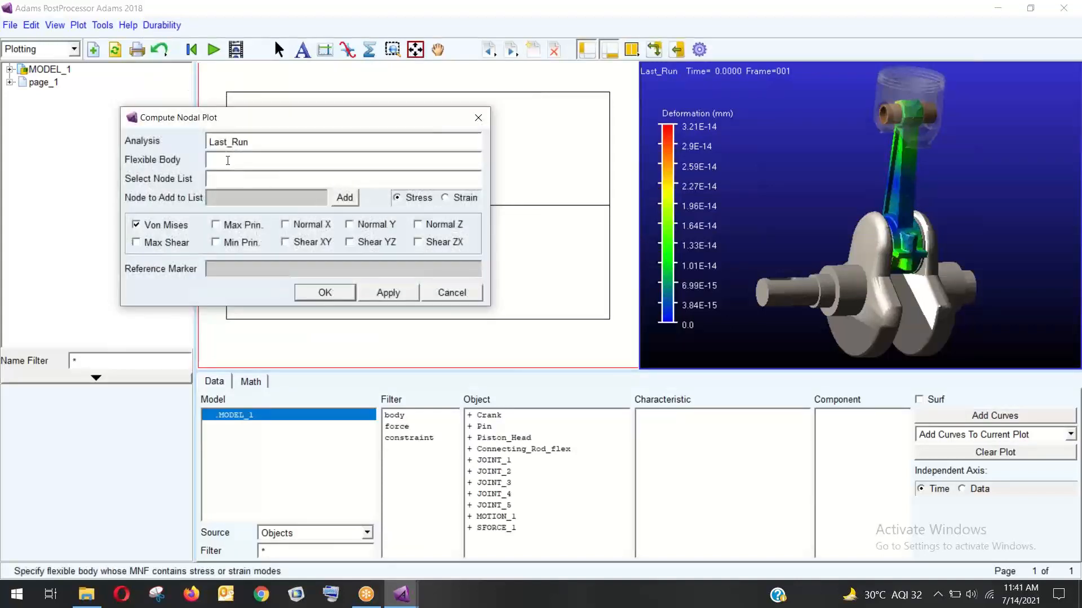
right_click(227, 161)
mouse_move(279, 170)
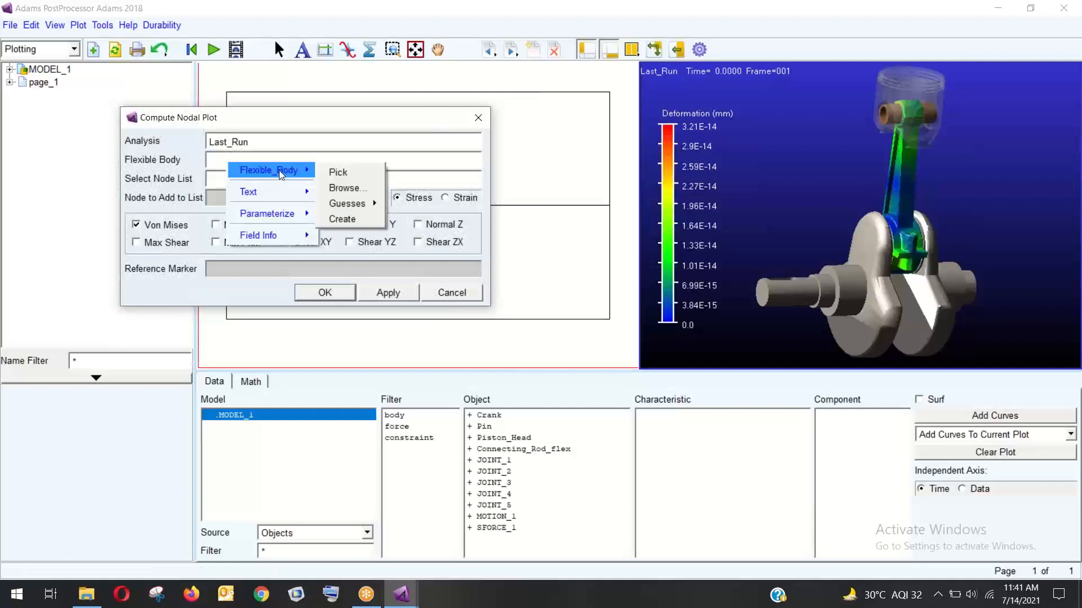
mouse_move(265, 191)
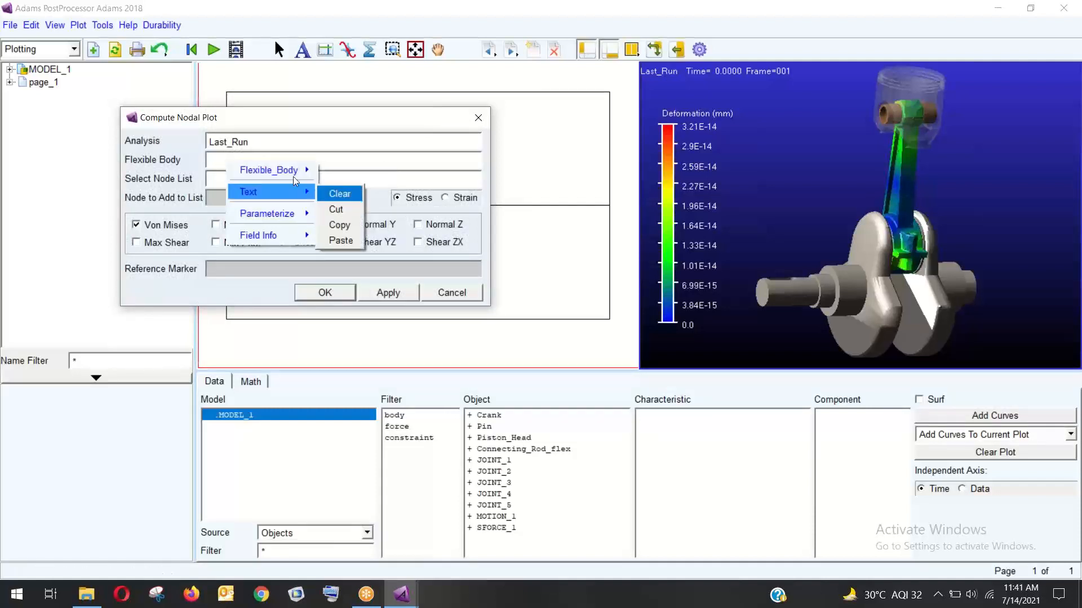
mouse_move(362, 205)
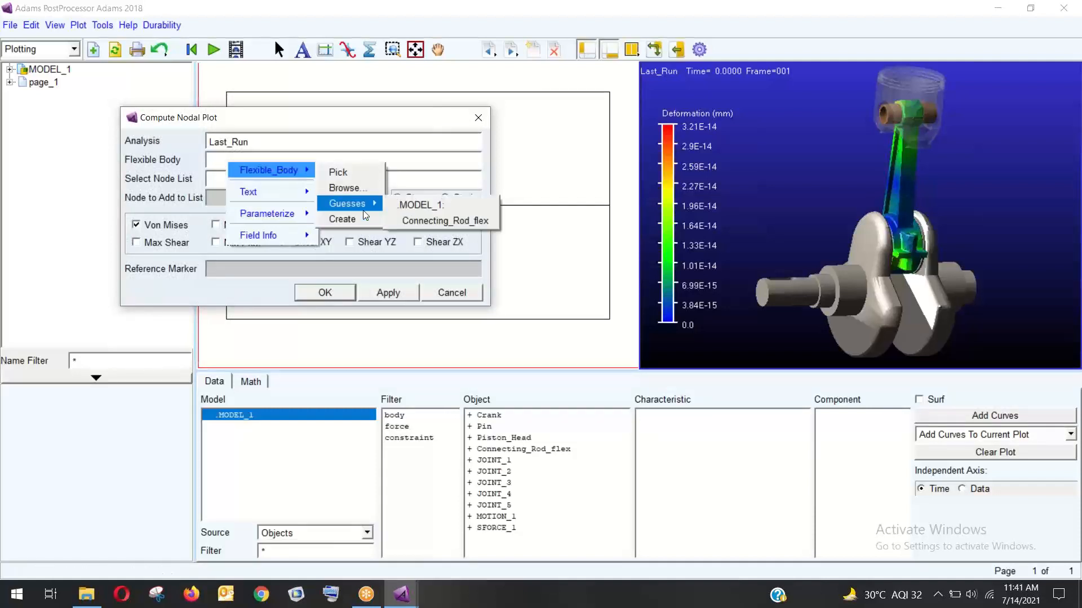
left_click(446, 220)
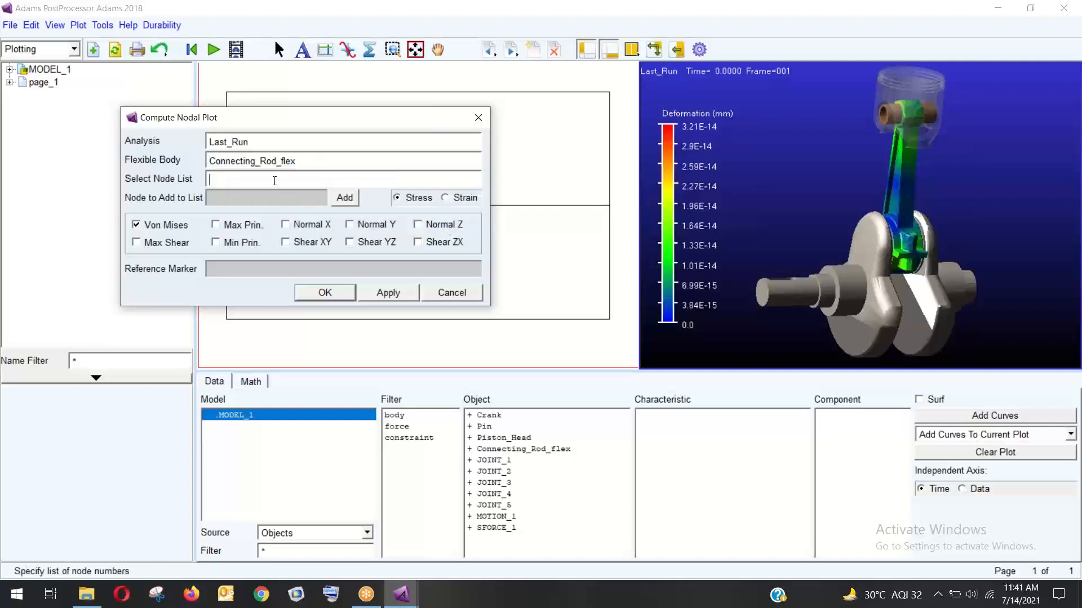
type("10")
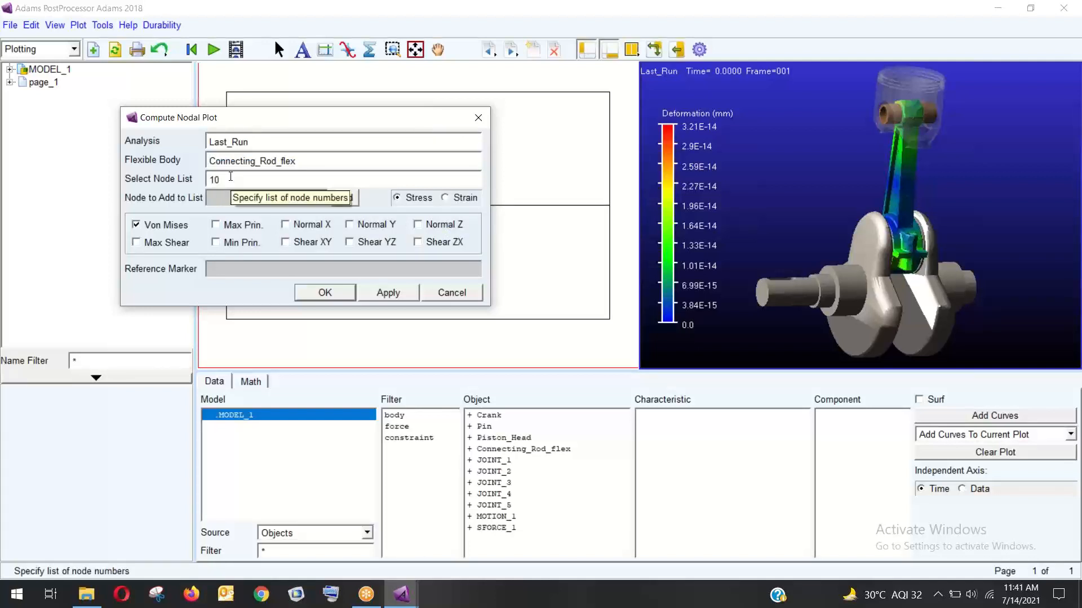
type("38")
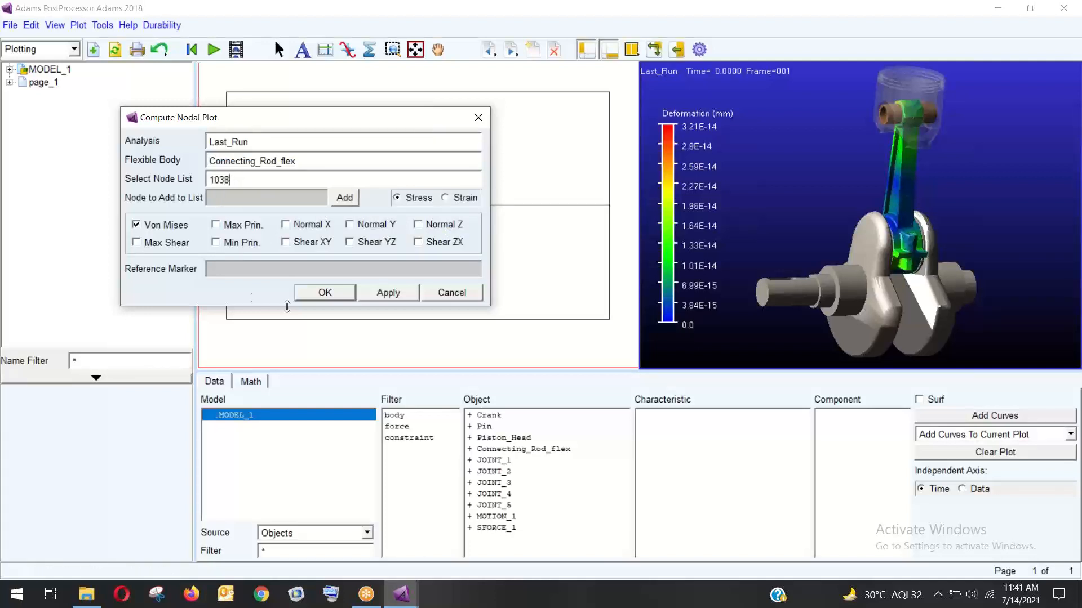
left_click(324, 294)
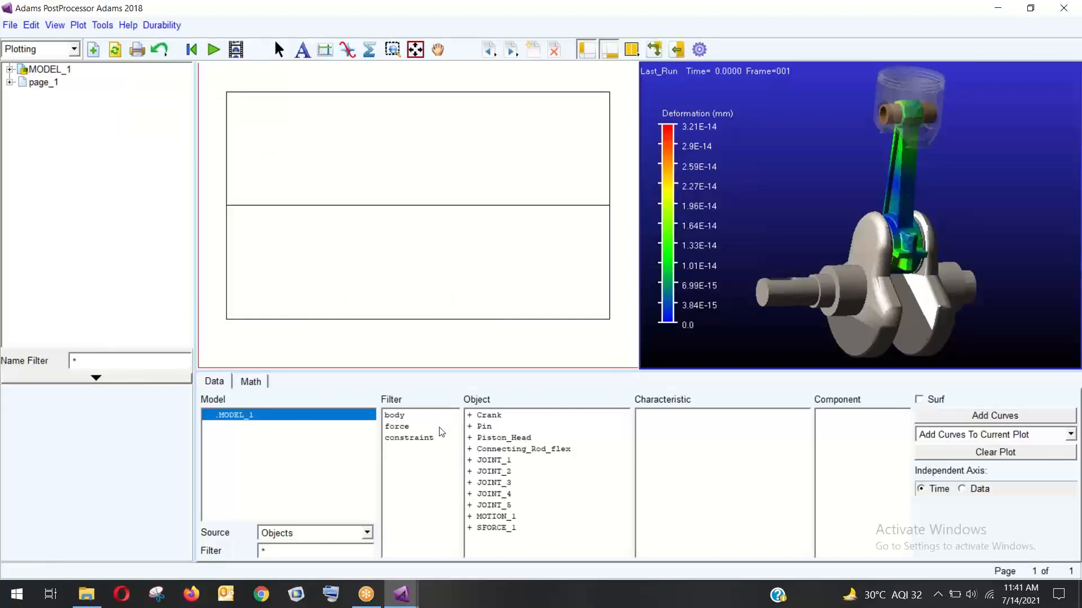
Look through the plottable objects by filter and examine the characteristics offered for the crank, pin, piston head and flexible connecting rod.
left_click(397, 417)
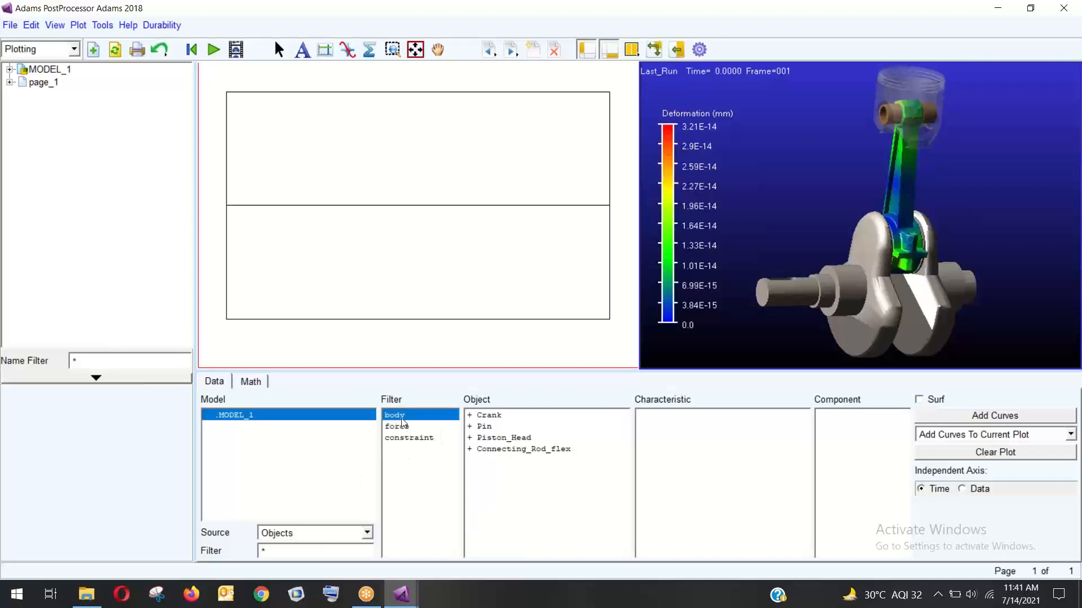
left_click(407, 426)
left_click(418, 438)
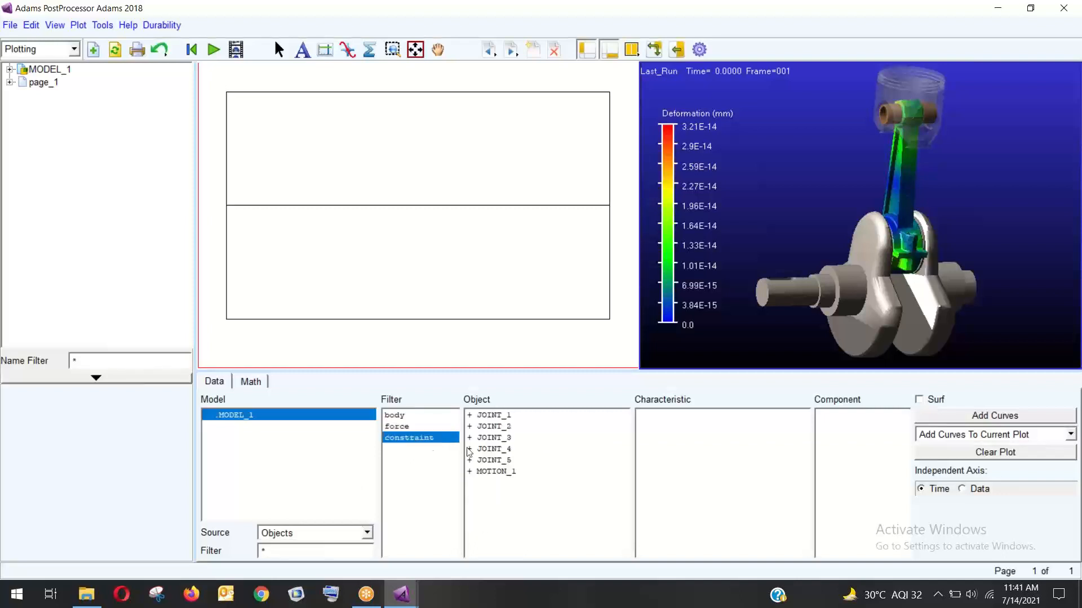
left_click(424, 417)
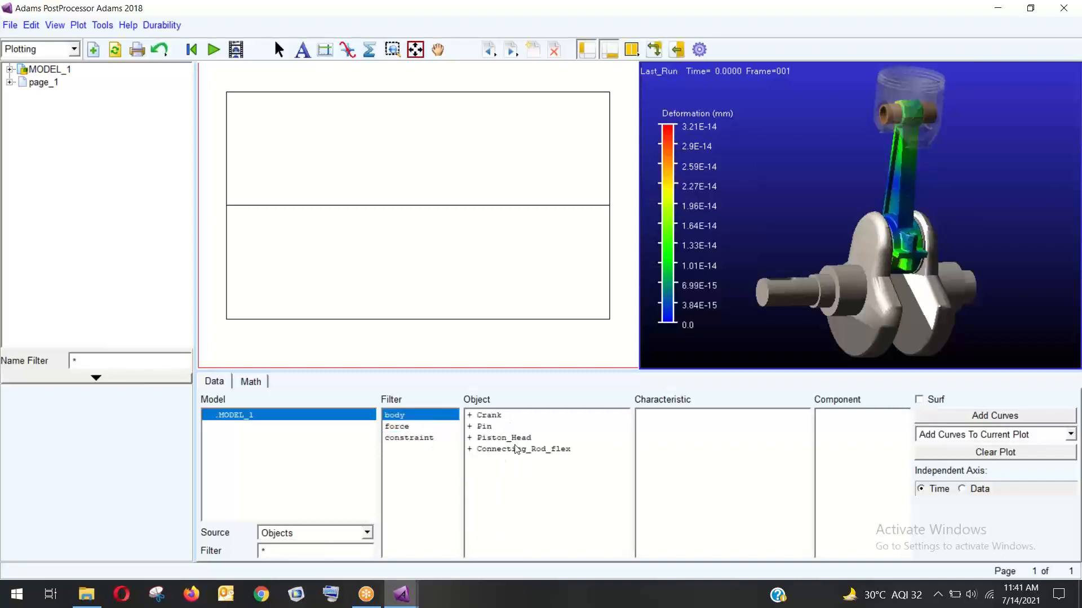
left_click(515, 441)
left_click(535, 451)
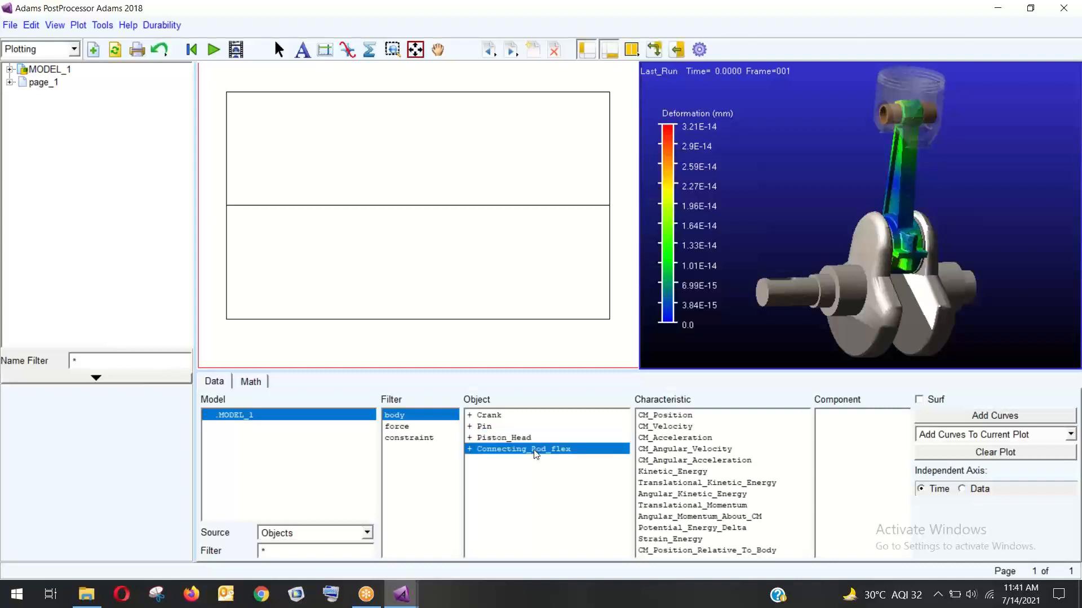
left_click(492, 416)
left_click(497, 427)
left_click(499, 438)
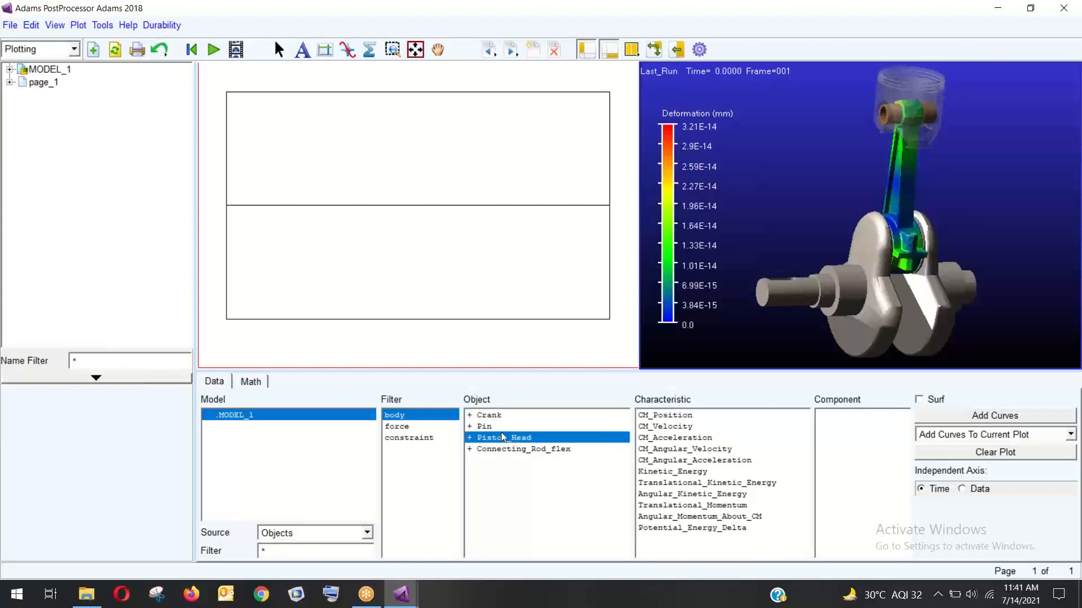
Examine the plottable characteristics of SFORCE_1, the five joints and MOTION_1, and check the available data sources.
left_click(440, 427)
left_click(506, 418)
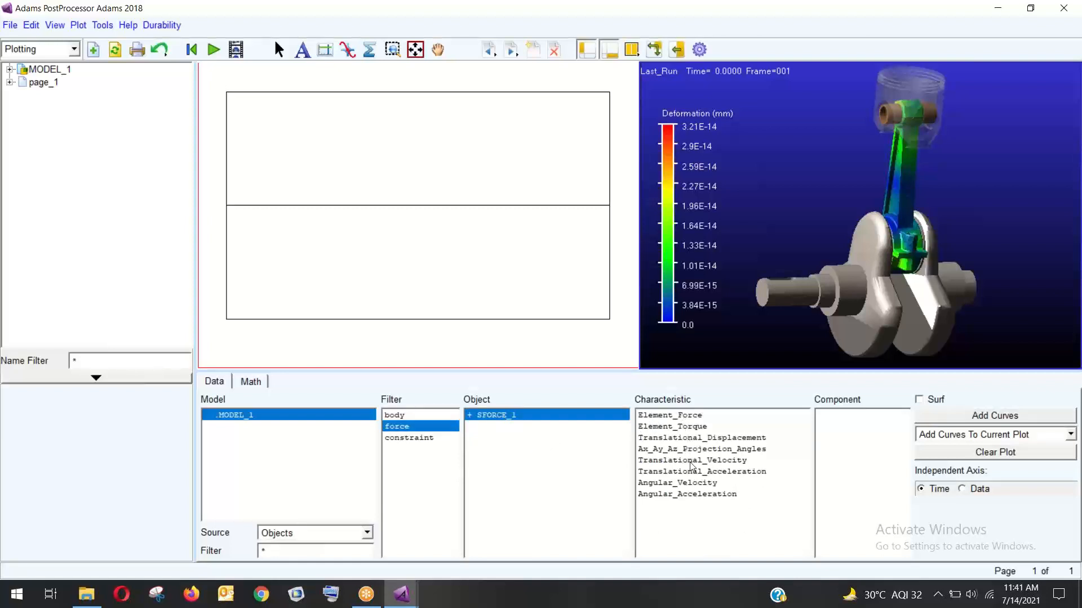
left_click(410, 437)
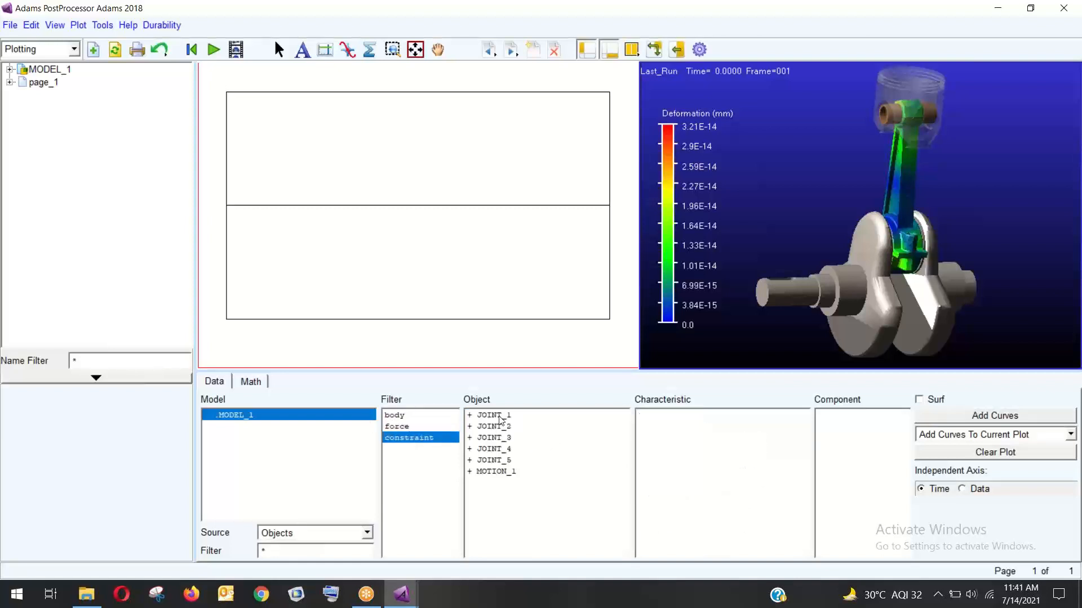
left_click(500, 419)
left_click(507, 427)
left_click(515, 438)
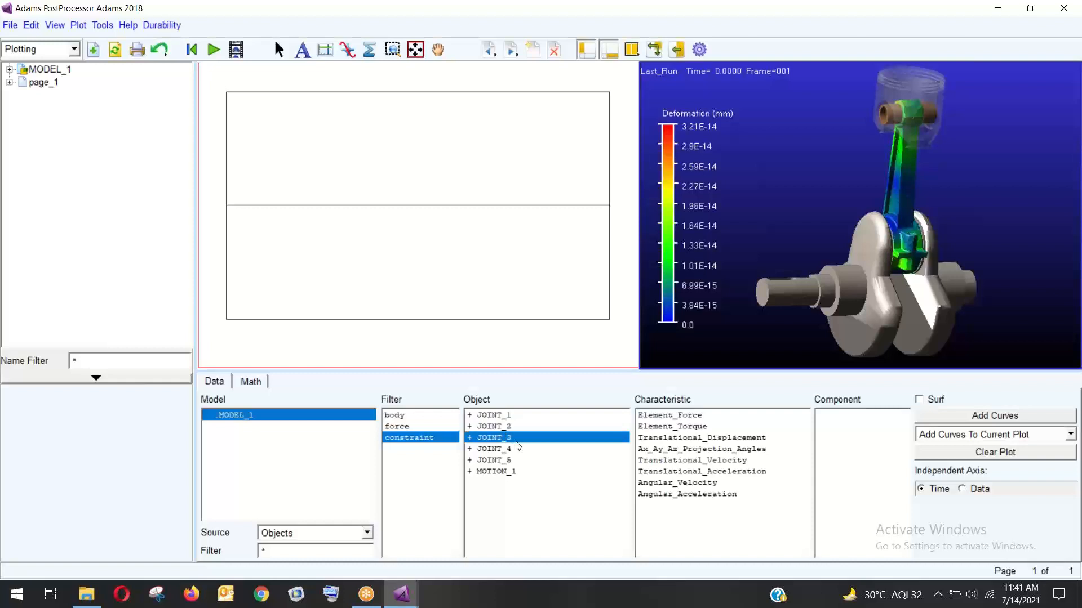
left_click(513, 448)
left_click(512, 458)
left_click(514, 473)
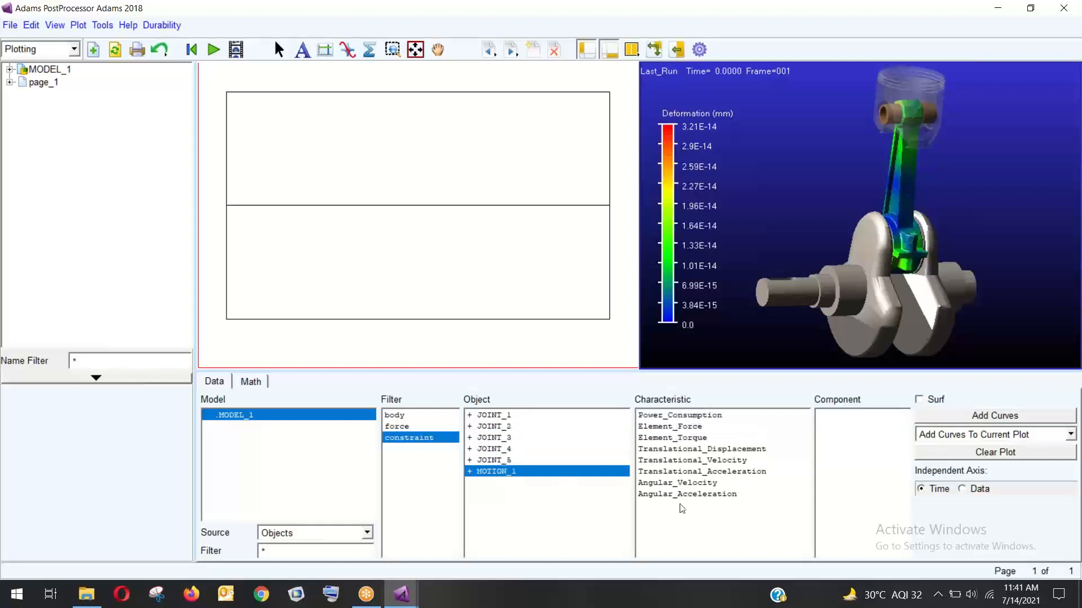
left_click(331, 533)
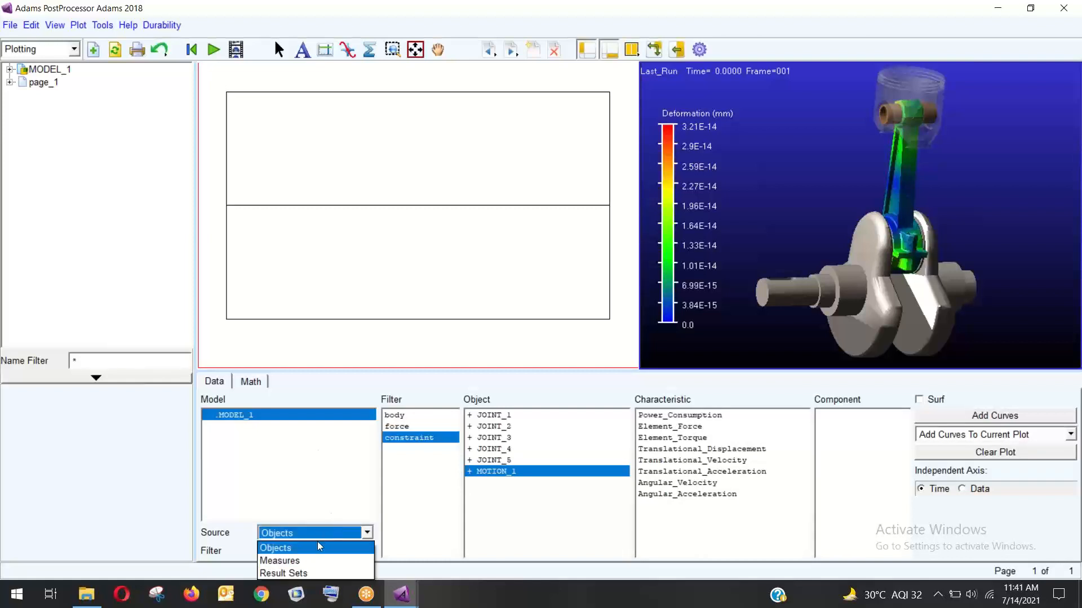
left_click(313, 534)
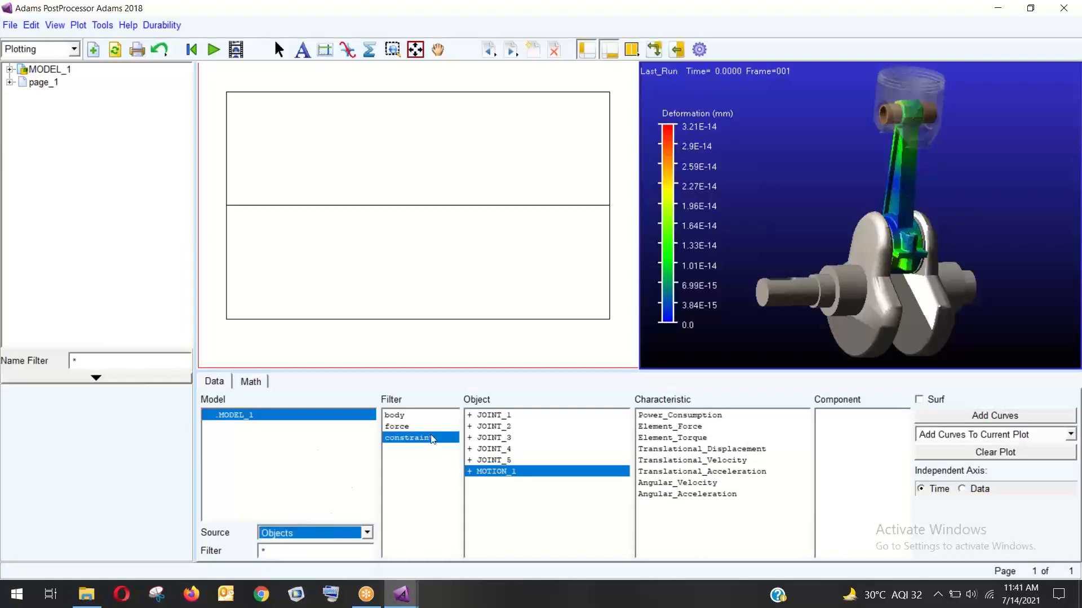
Plot the Y component of CM_Position for the Connecting_Rod_flex body in the empty plot view.
left_click(403, 419)
left_click(489, 418)
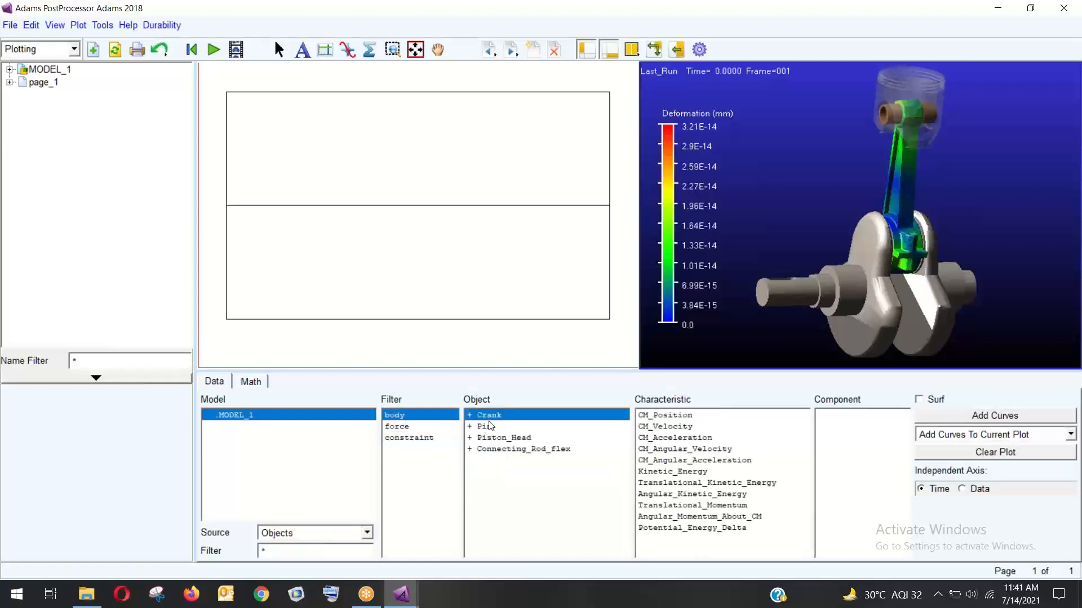
left_click(490, 427)
left_click(508, 438)
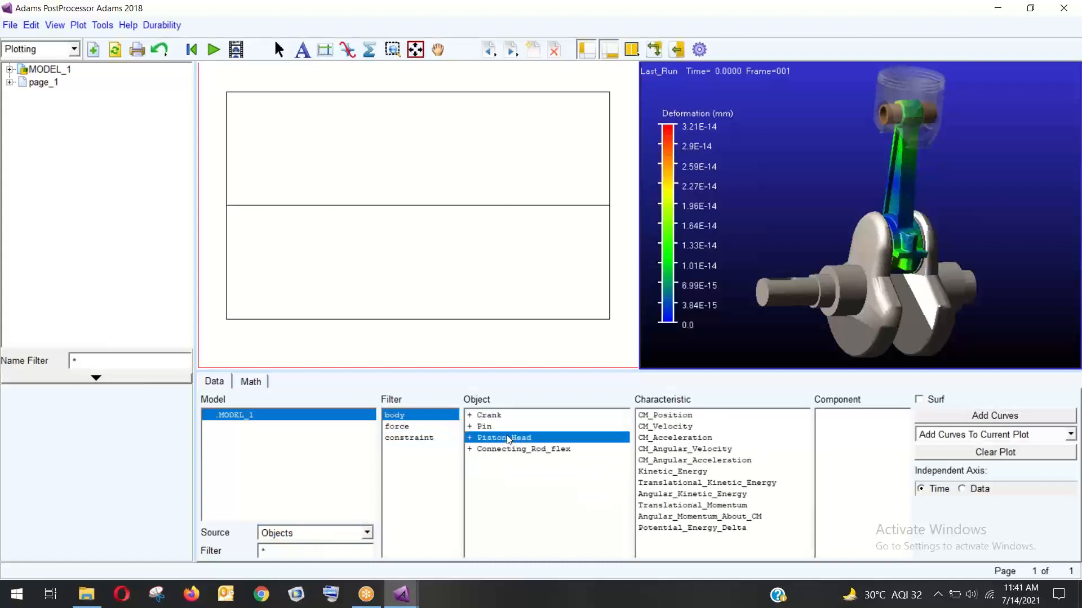
left_click(542, 451)
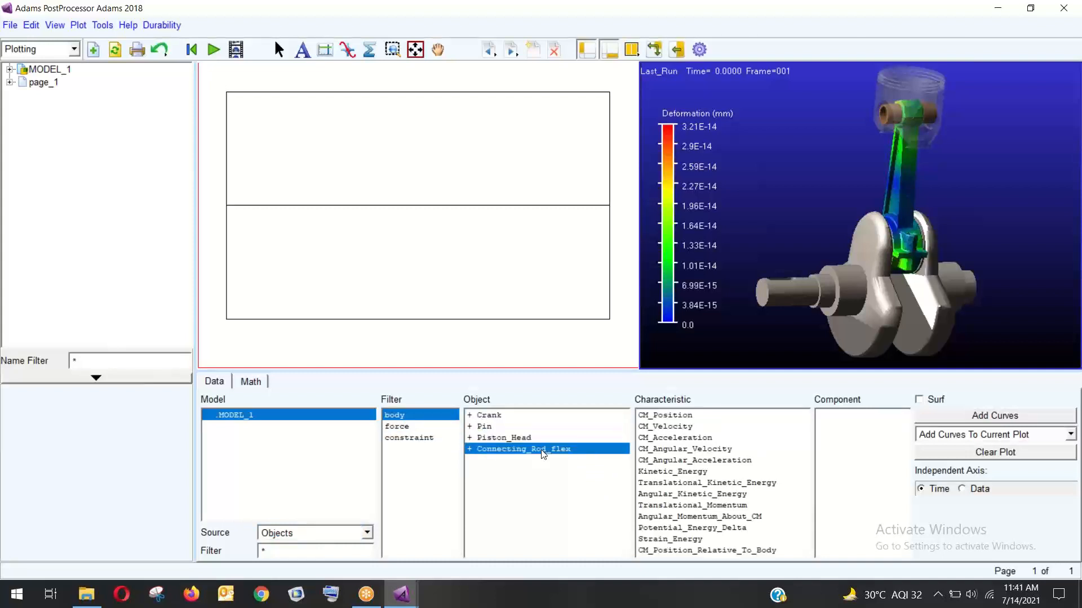
left_click(689, 418)
left_click(823, 427)
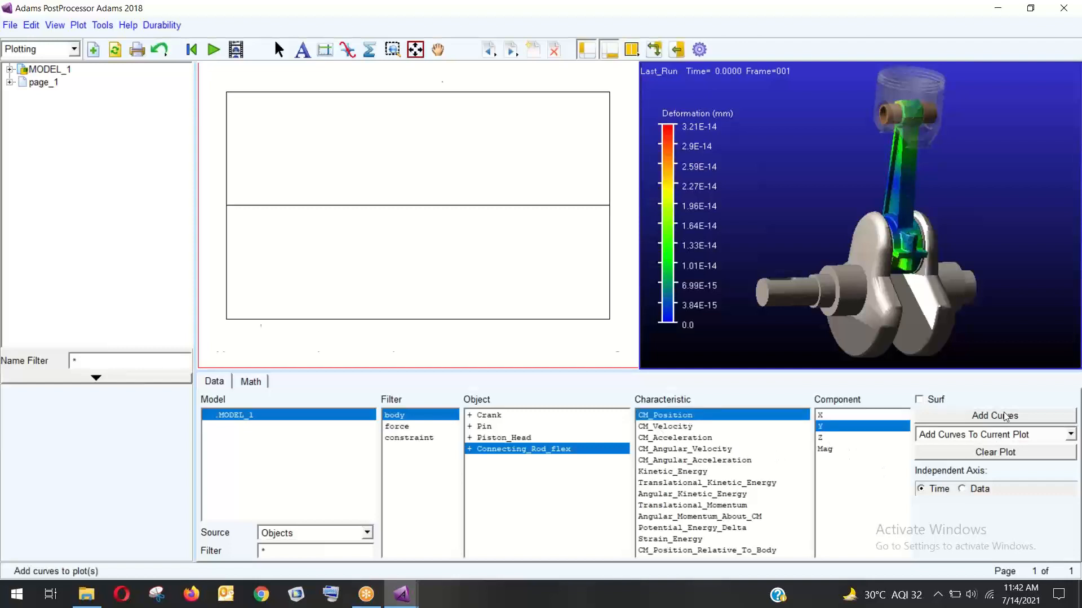
left_click(1005, 415)
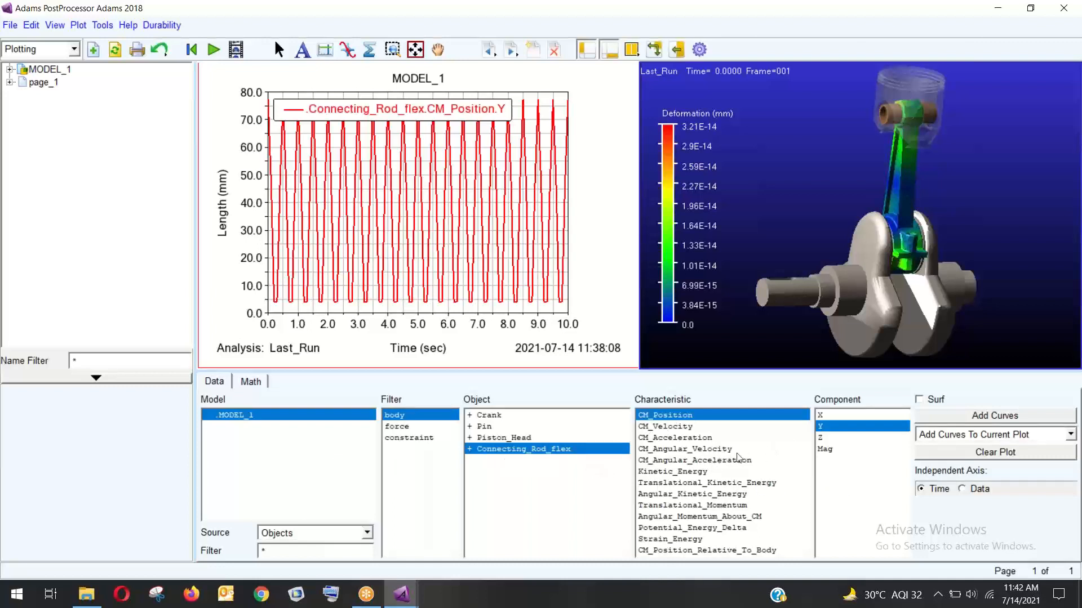
Examine the other plottable characteristics of Connecting_Rod_flex and those offered for the piston head, crank and pin.
left_click(698, 483)
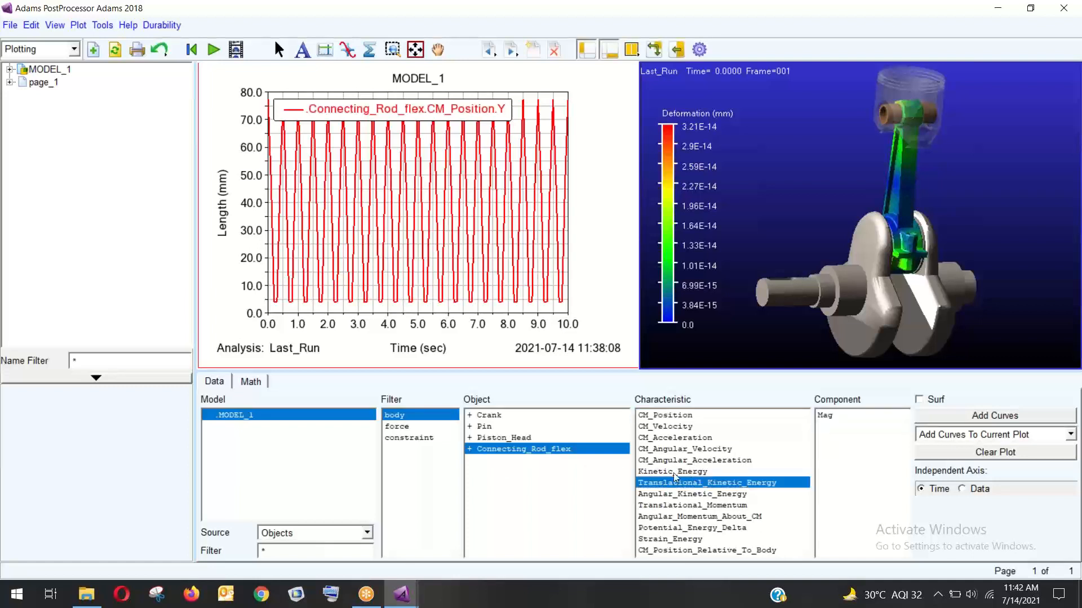
left_click(693, 505)
left_click(675, 550)
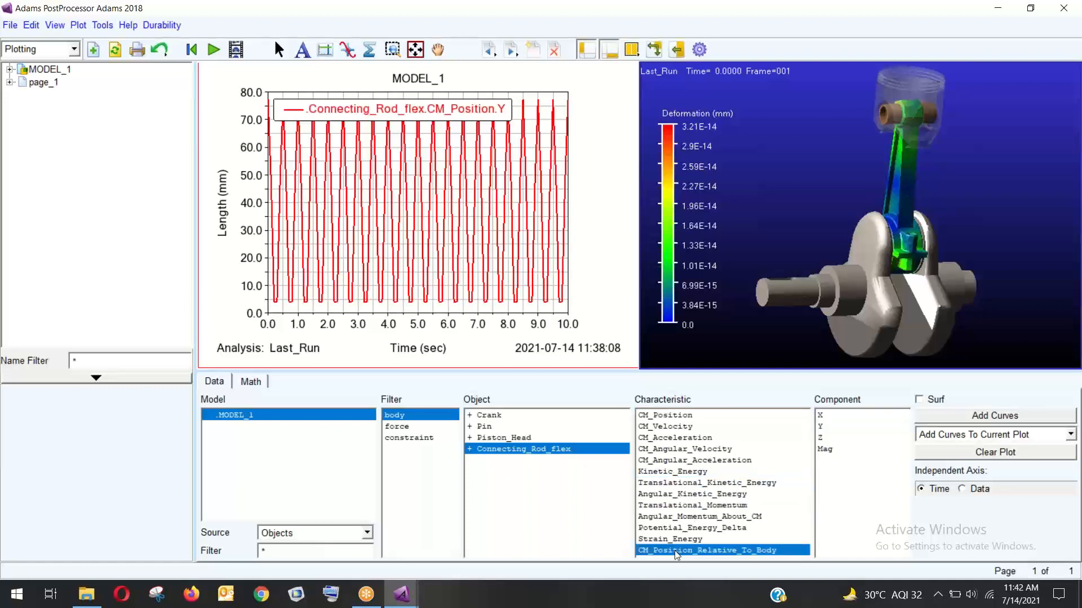
left_click(552, 438)
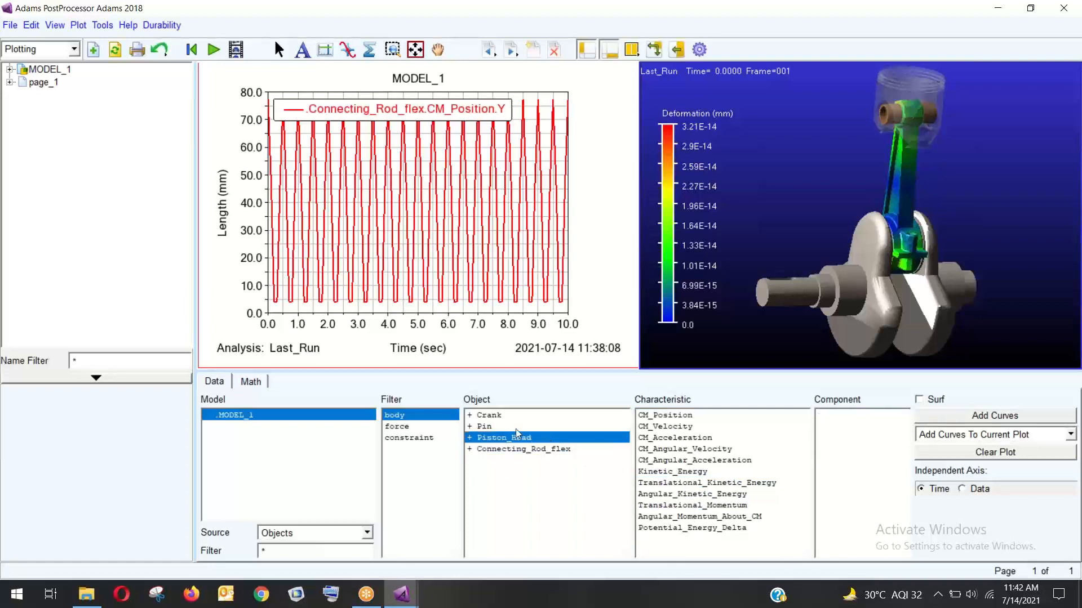
left_click(524, 417)
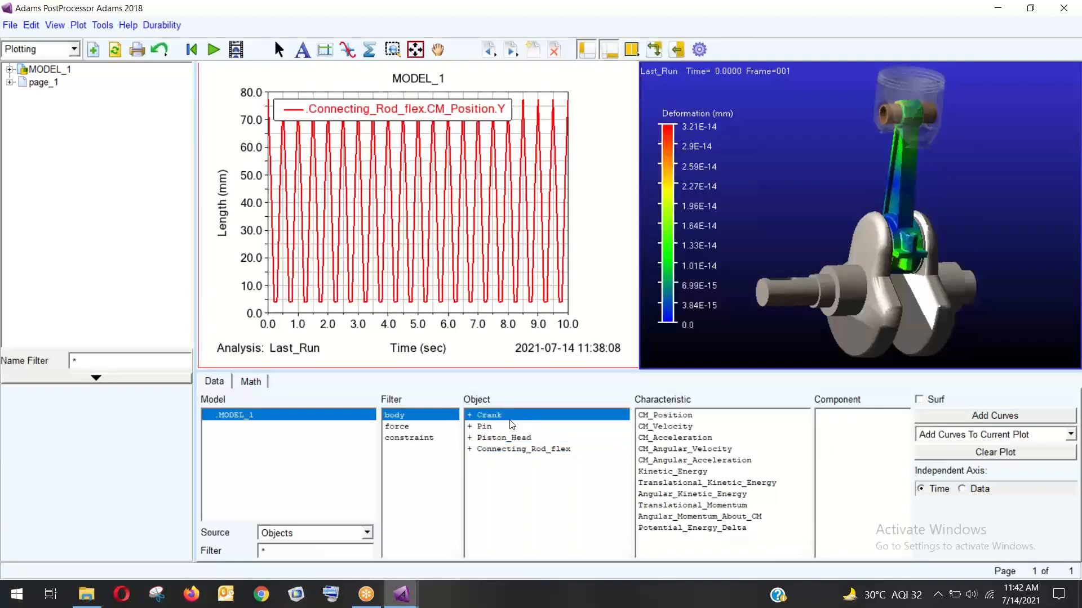
left_click(510, 427)
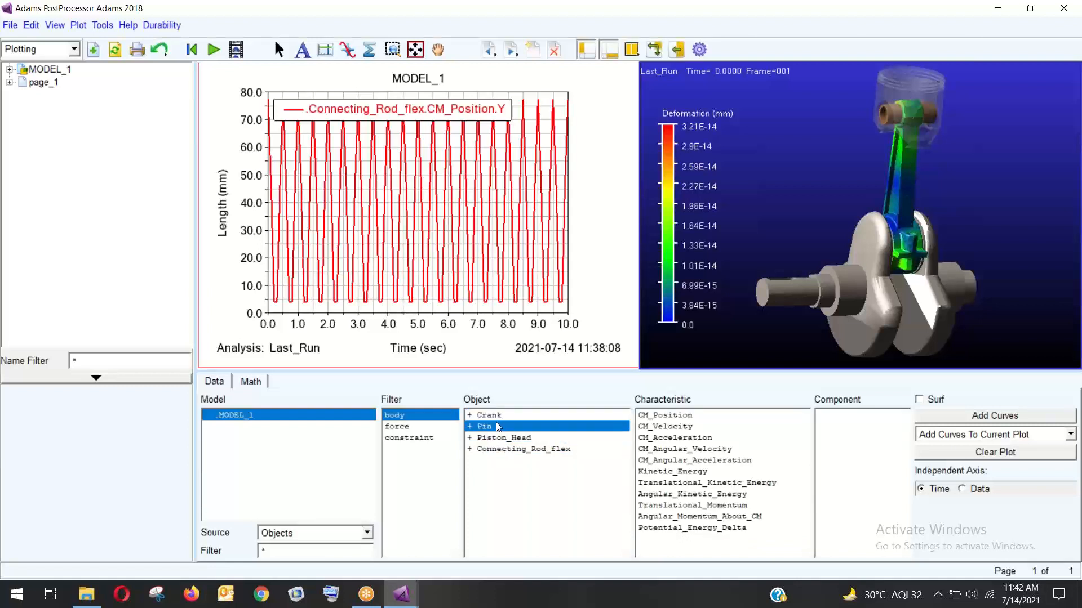
Clear the plot and plot node_1038_VON_MISES from the Connecting_Rod_flex_STRESS result set of Last_Run against time.
left_click(324, 535)
left_click(304, 570)
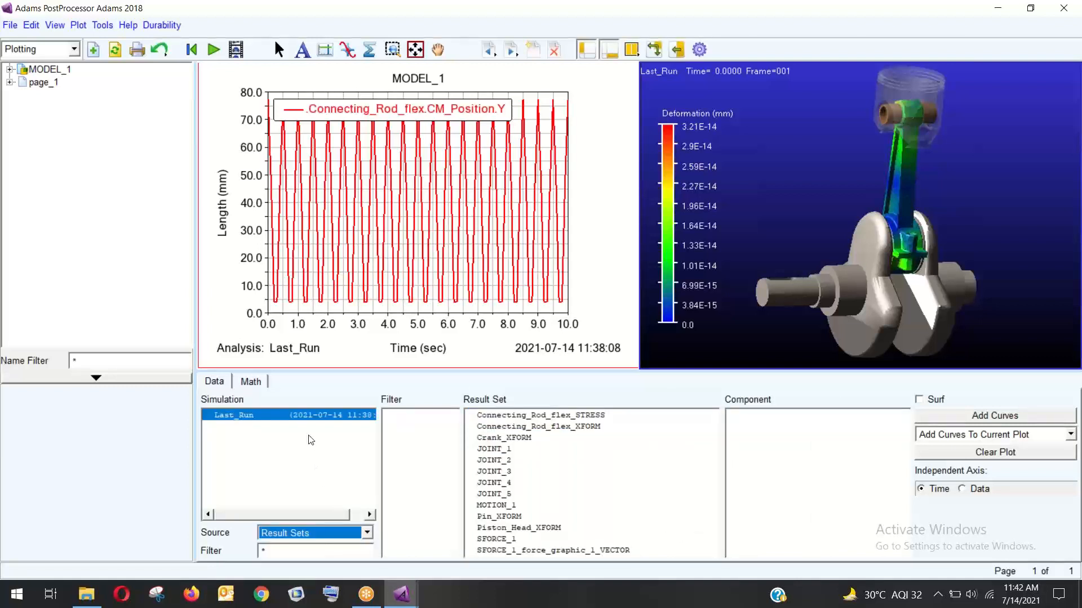
left_click(531, 415)
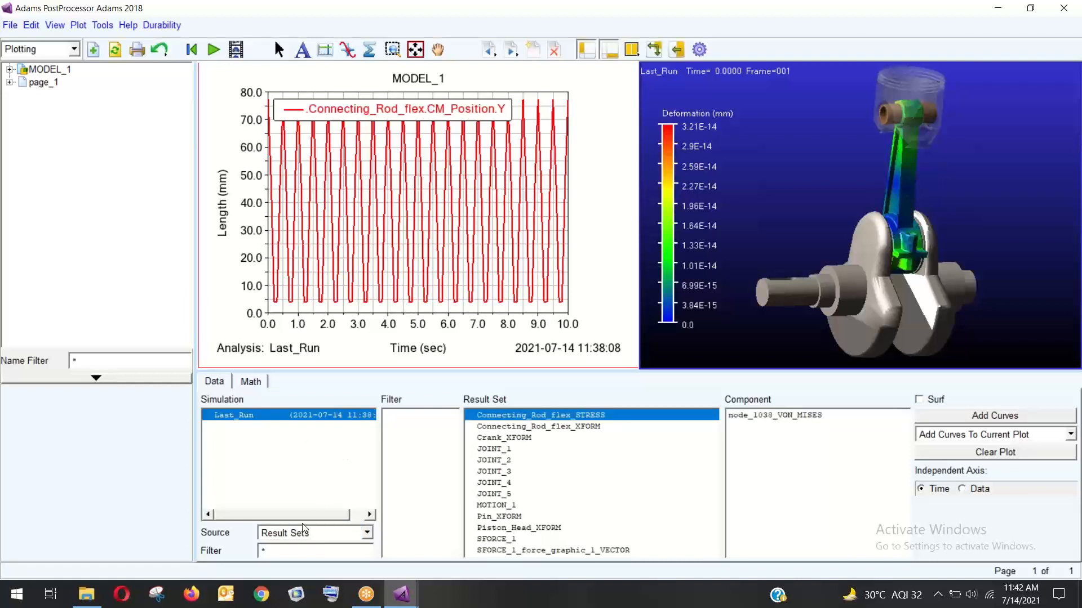
left_click(761, 416)
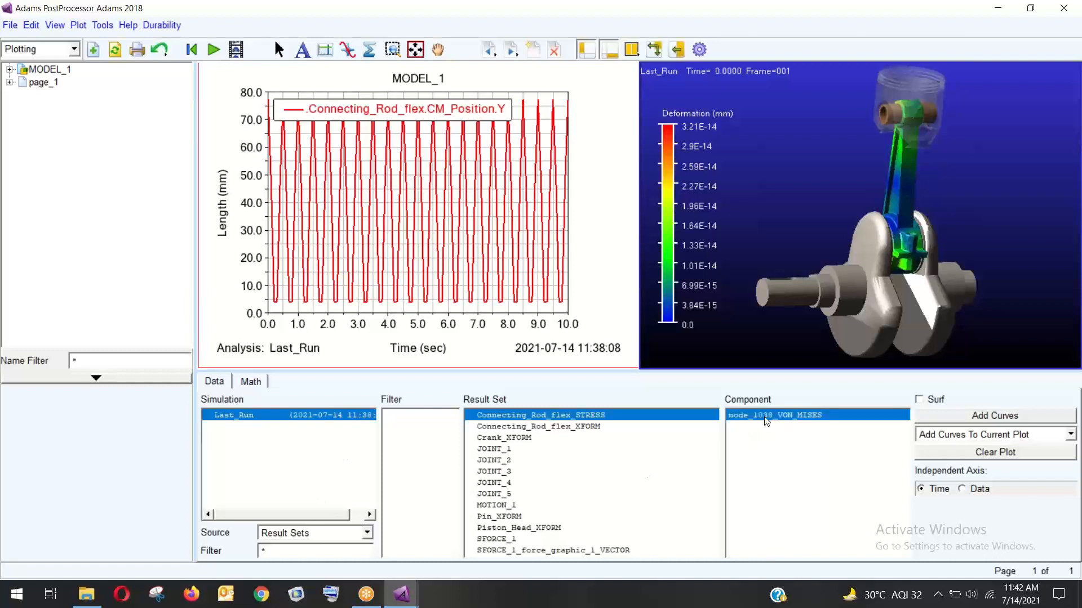
left_click(950, 451)
left_click(940, 418)
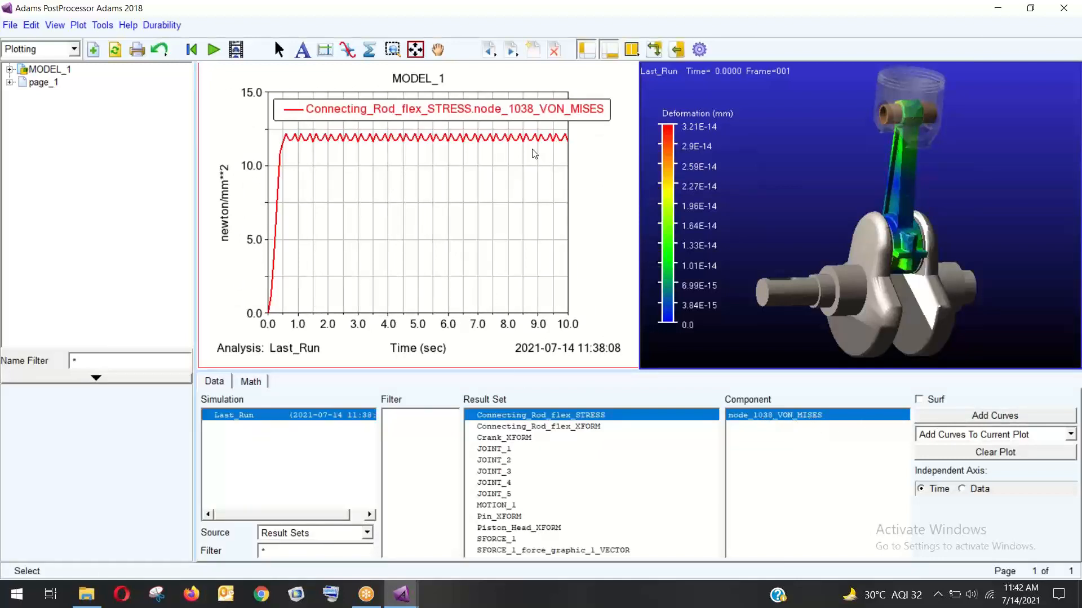
Play the mechanism animation alongside the node 1038 stress curve and reset it to the first frame.
left_click(792, 148)
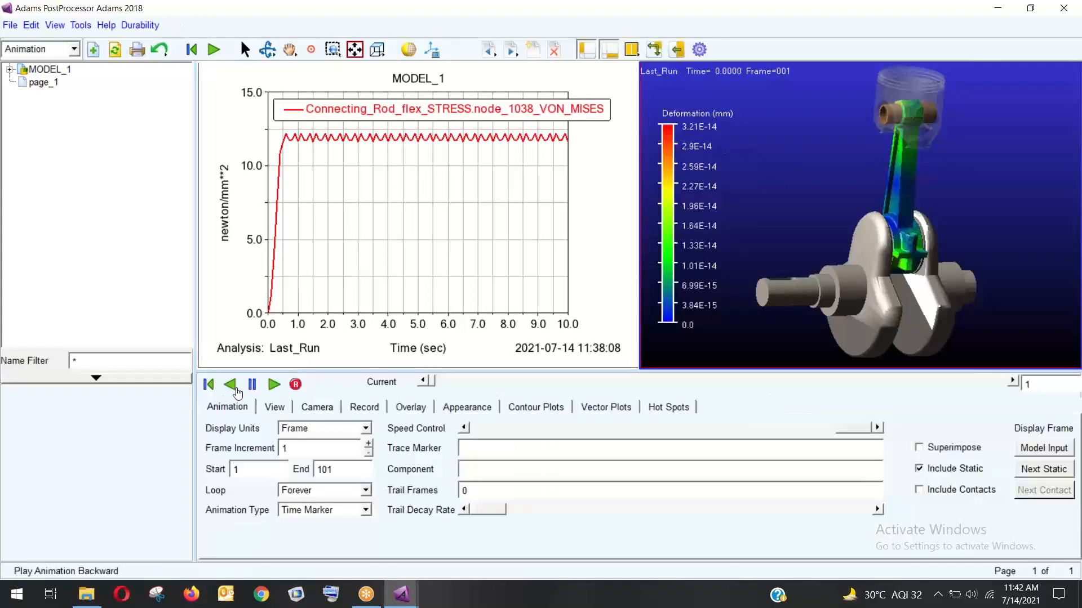
left_click(270, 386)
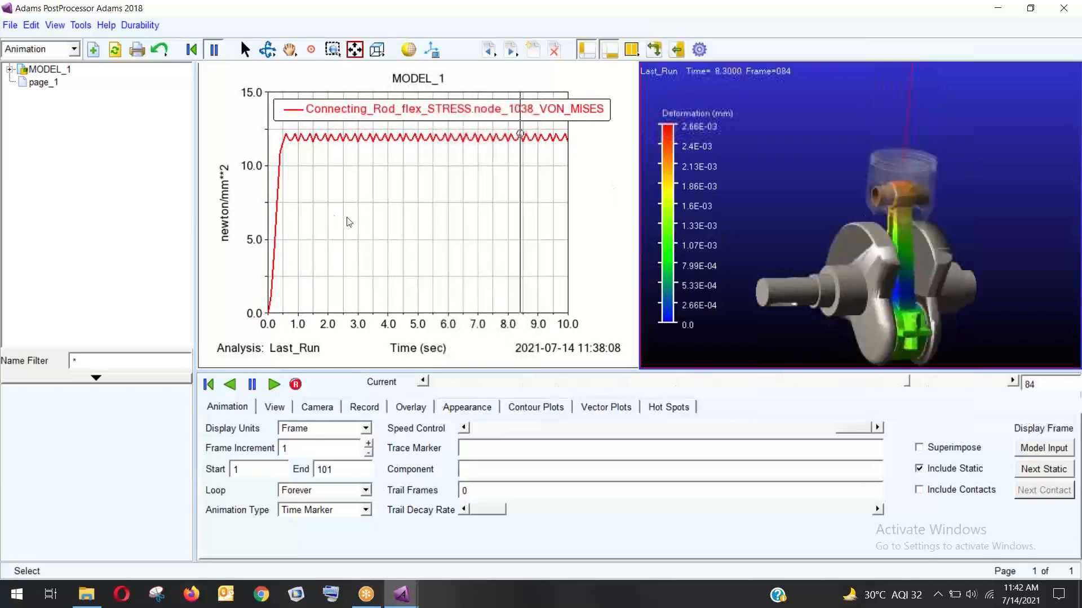
left_click(191, 49)
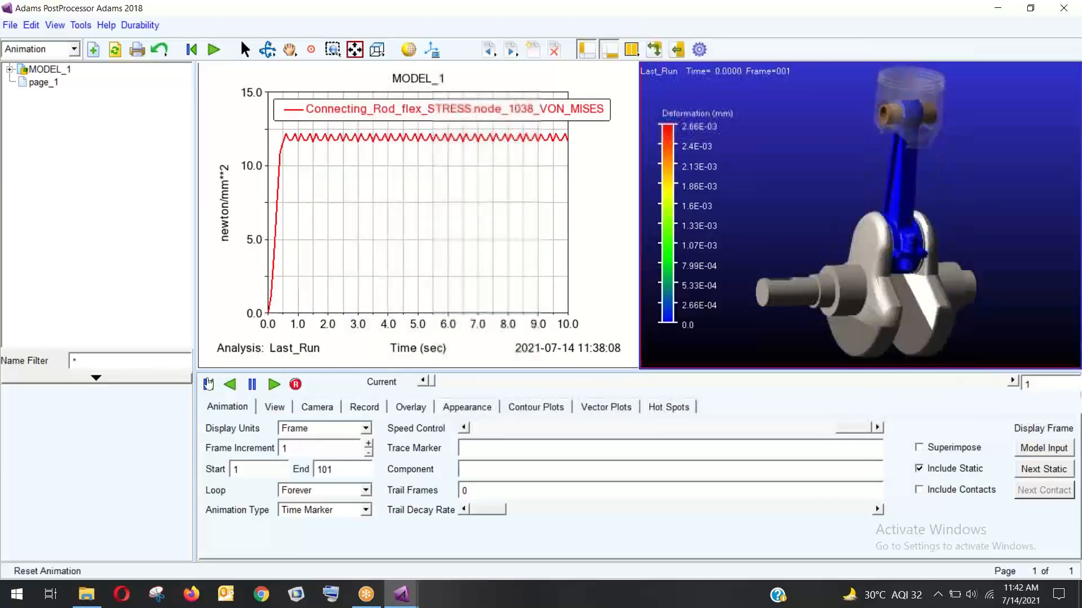
Change the page layout to three views, with the stress plot at full height beside two stacked views.
left_click(398, 235)
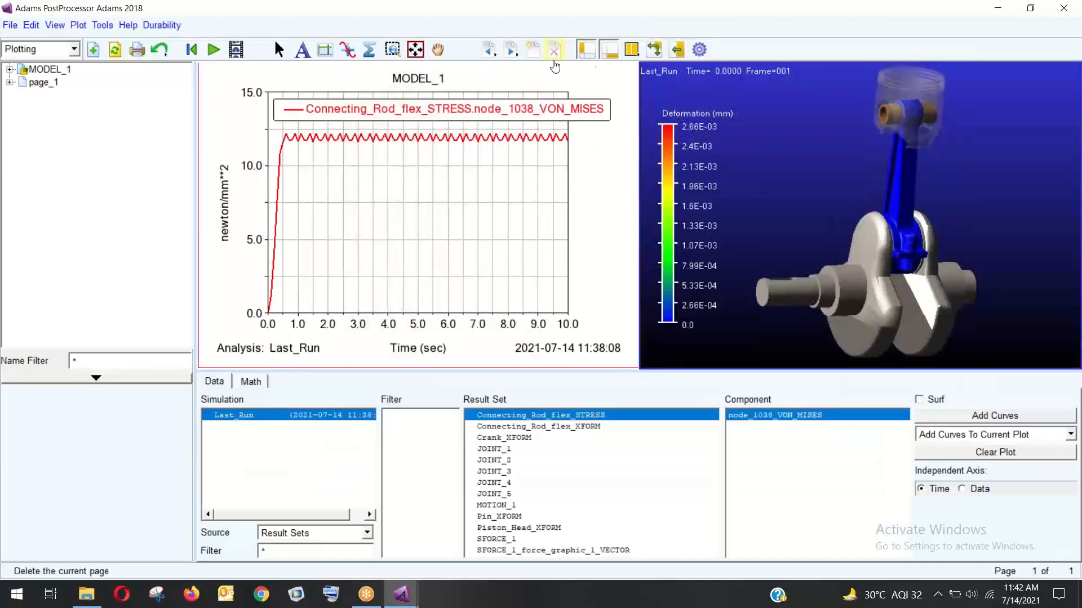
left_click(632, 50)
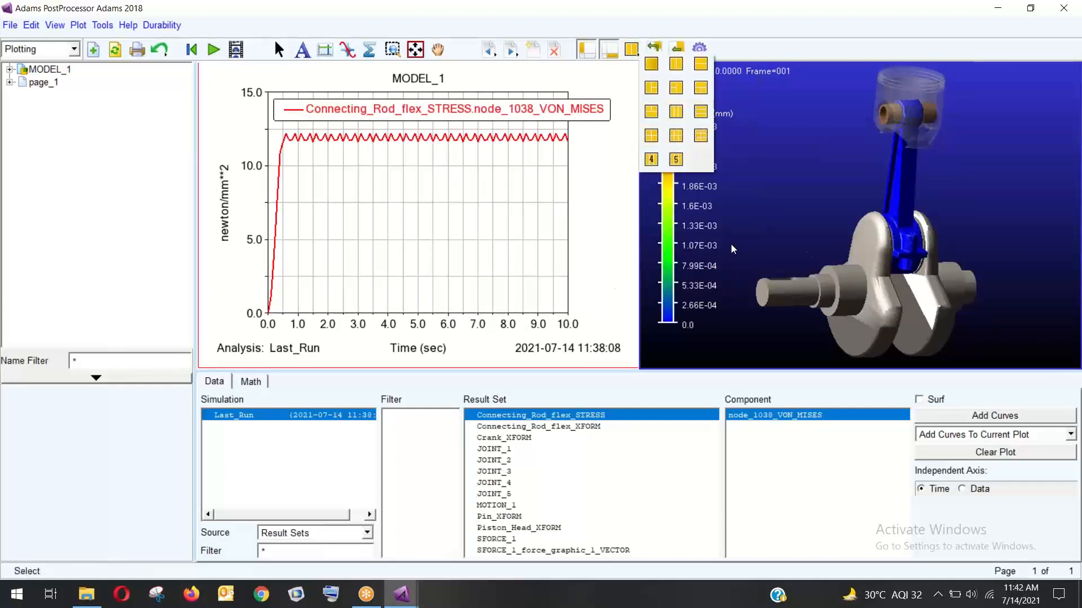
left_click(651, 88)
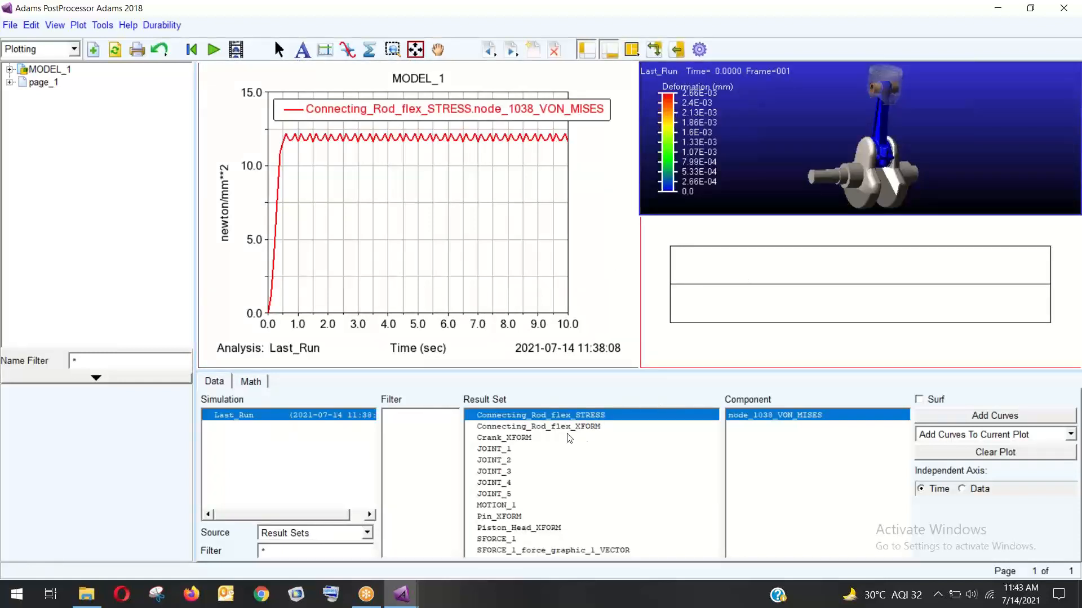
Plot the Y component of Element_Force for the force object SFORCE_1 in the new empty view.
left_click(303, 532)
left_click(281, 573)
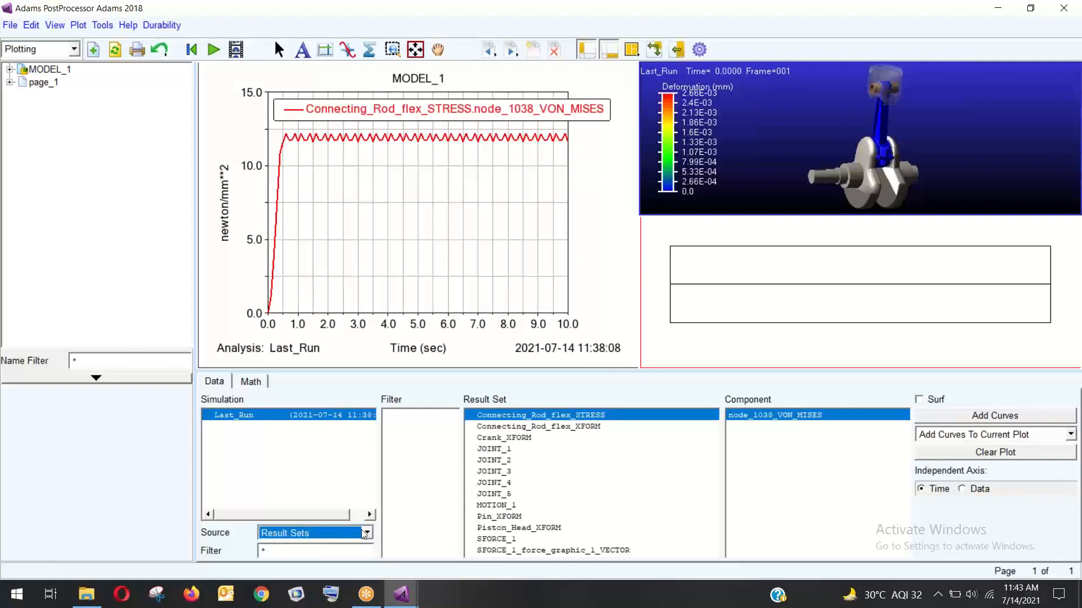
left_click(317, 533)
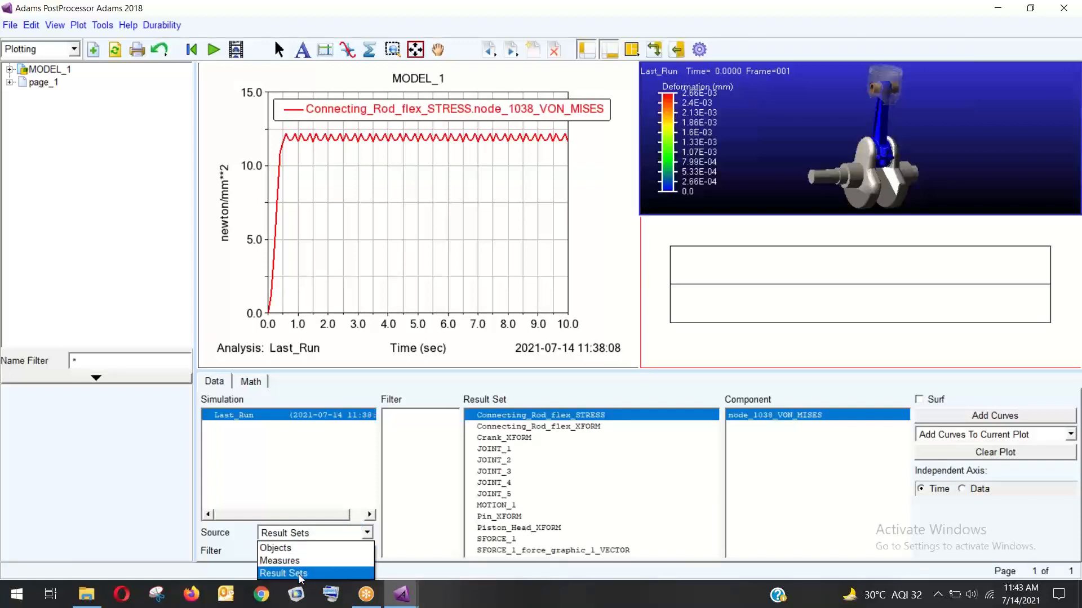
left_click(280, 548)
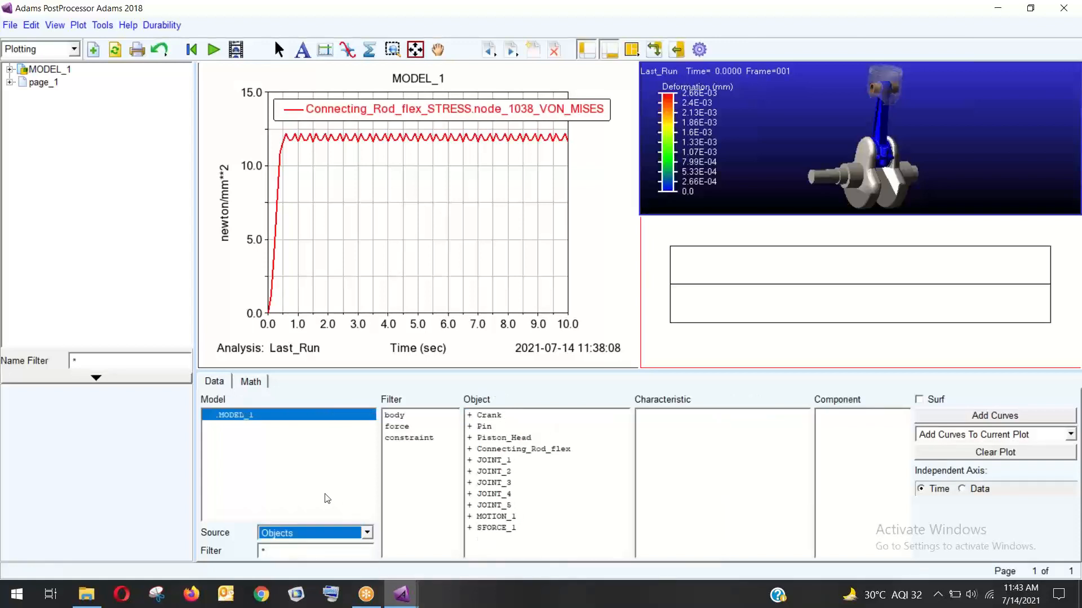
left_click(418, 419)
left_click(414, 428)
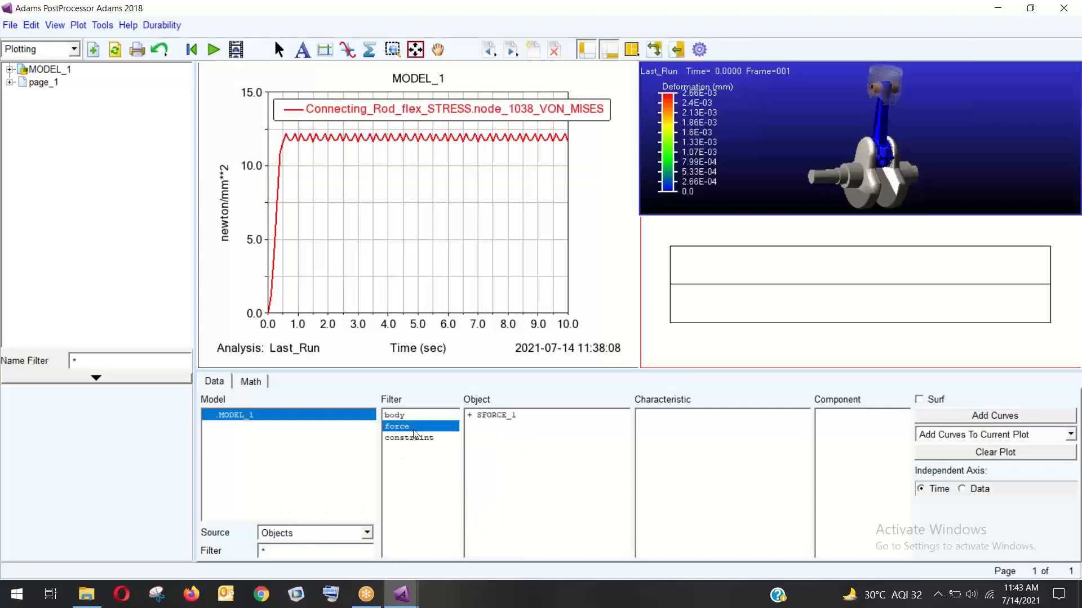
left_click(496, 417)
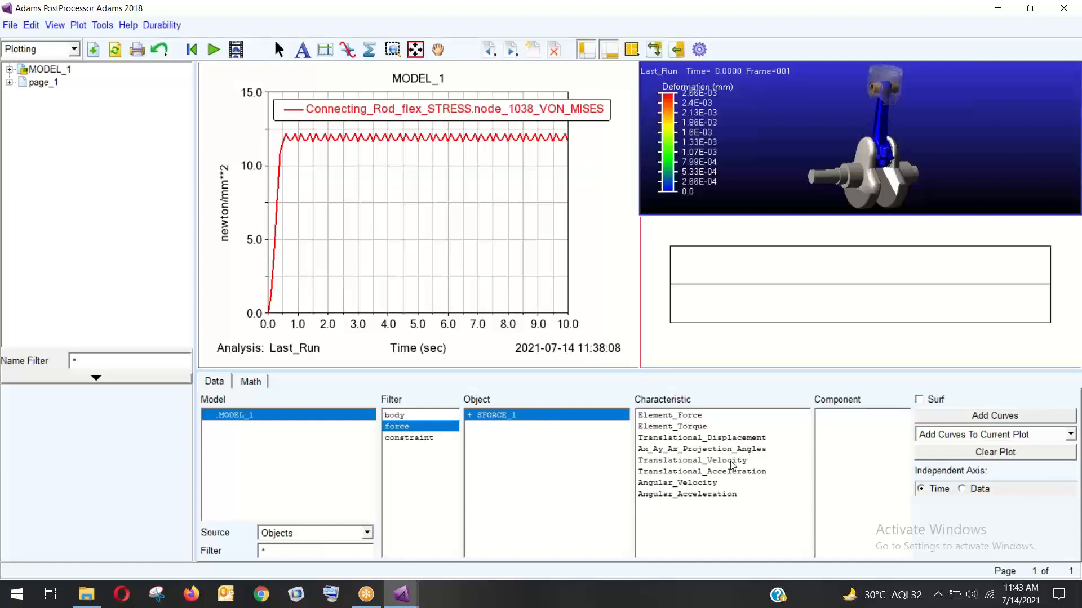
left_click(695, 418)
left_click(836, 427)
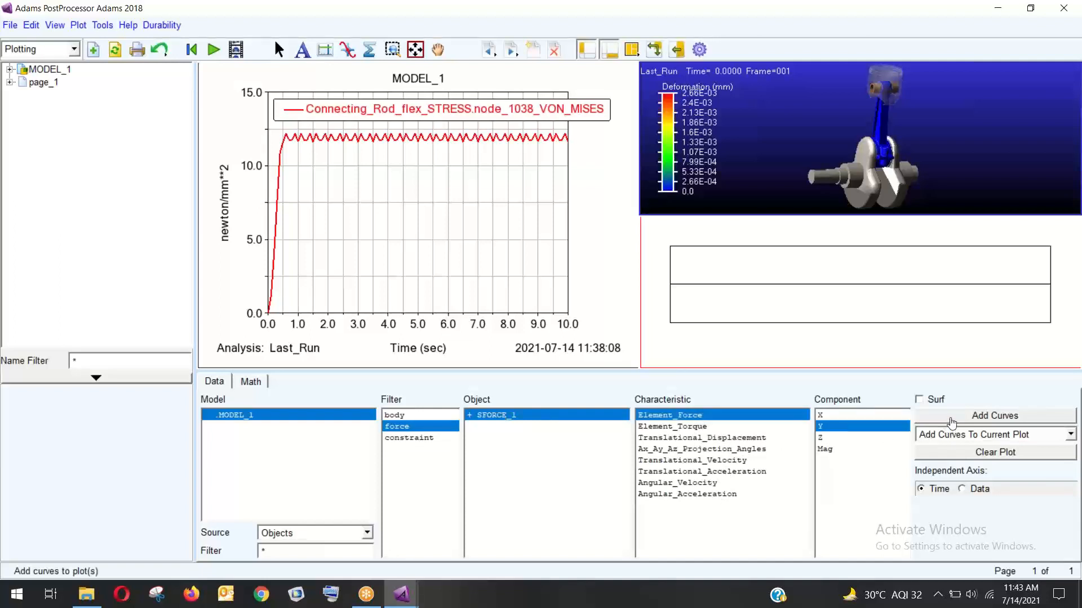
left_click(949, 420)
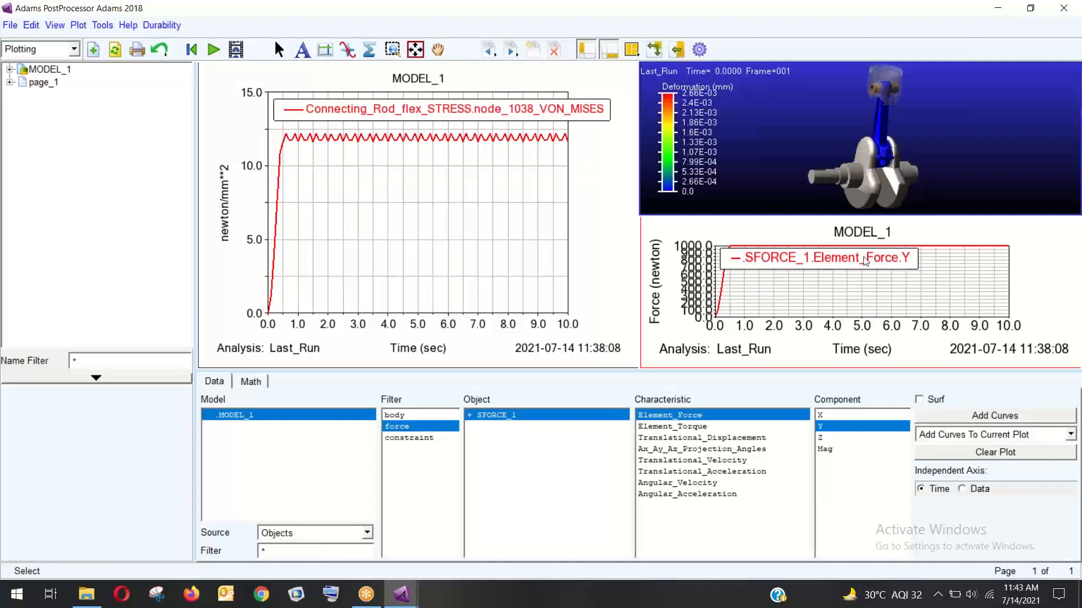
left_click(868, 265)
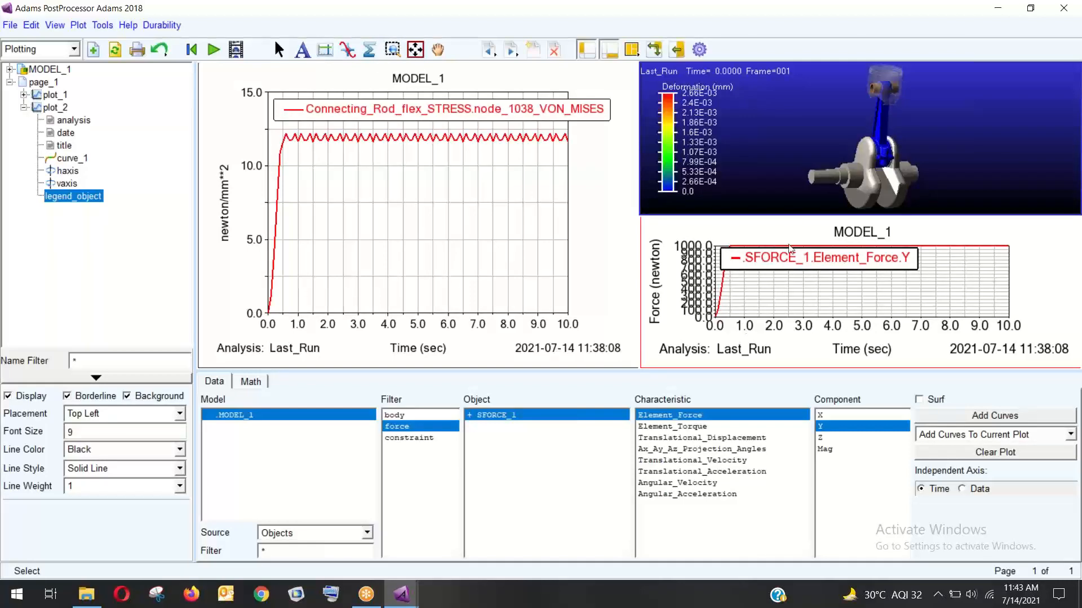
Enlarge the view area, play the animation against the stress and force curves, reset it and partly reduce the view area.
left_click_drag(751, 373, 845, 476)
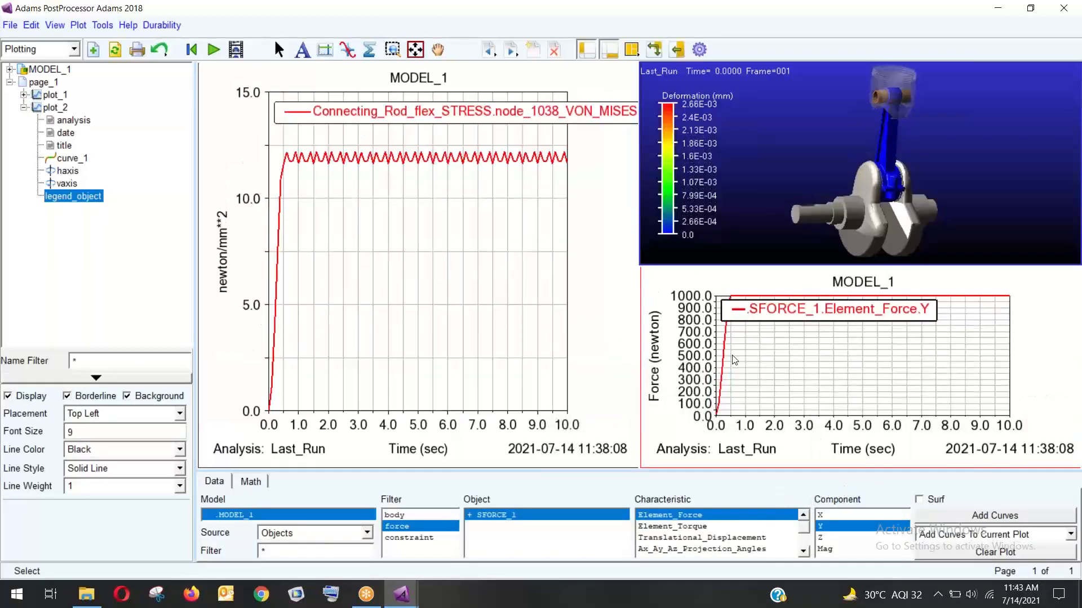
left_click(760, 211)
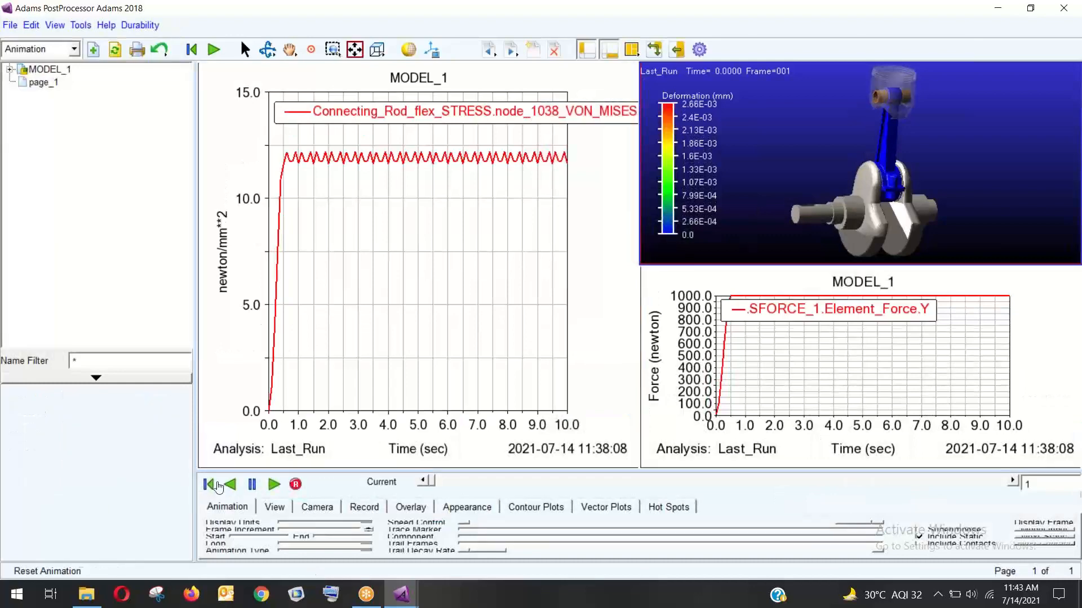
left_click(209, 484)
left_click(273, 483)
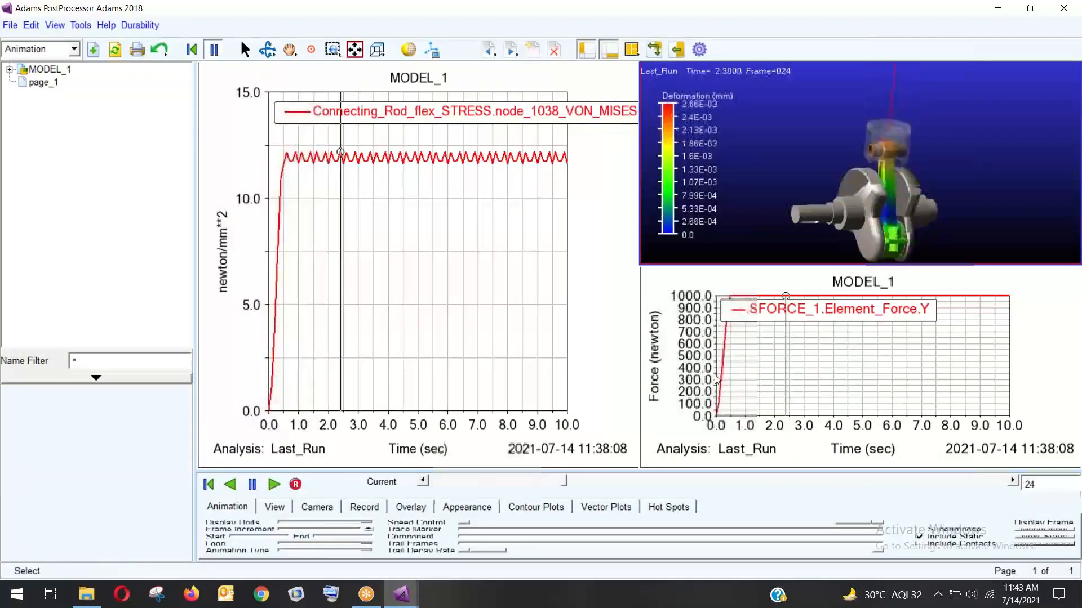
left_click(206, 484)
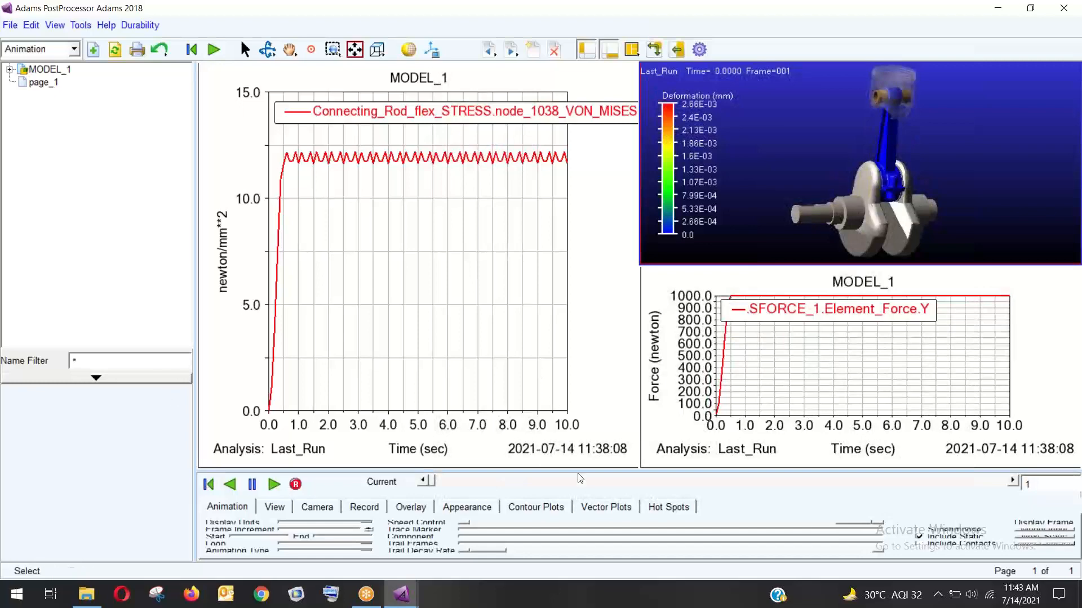
left_click_drag(583, 469, 581, 416)
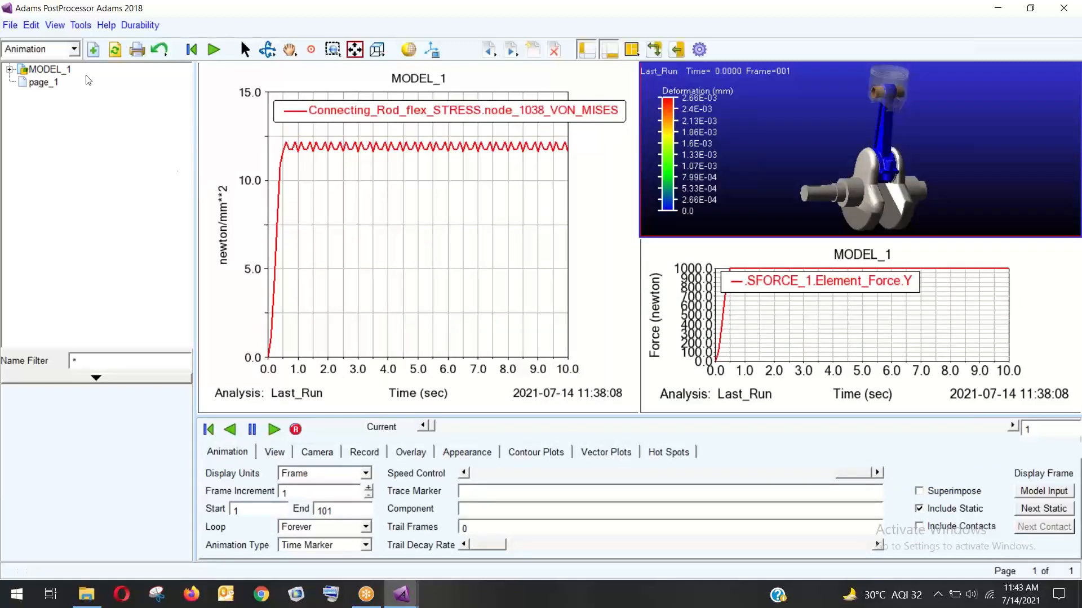
left_click(76, 50)
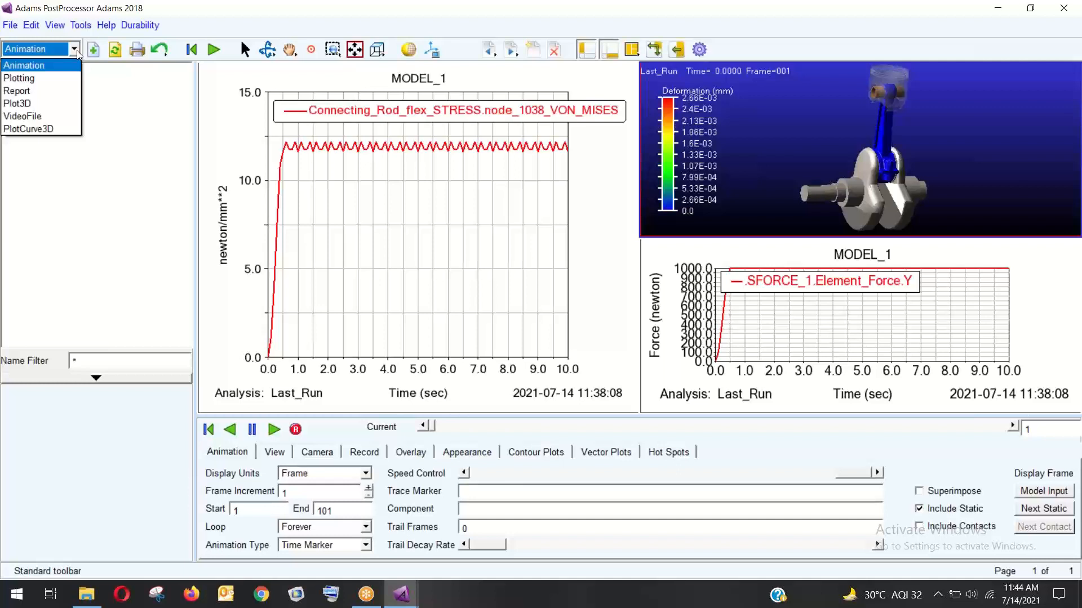
left_click(39, 93)
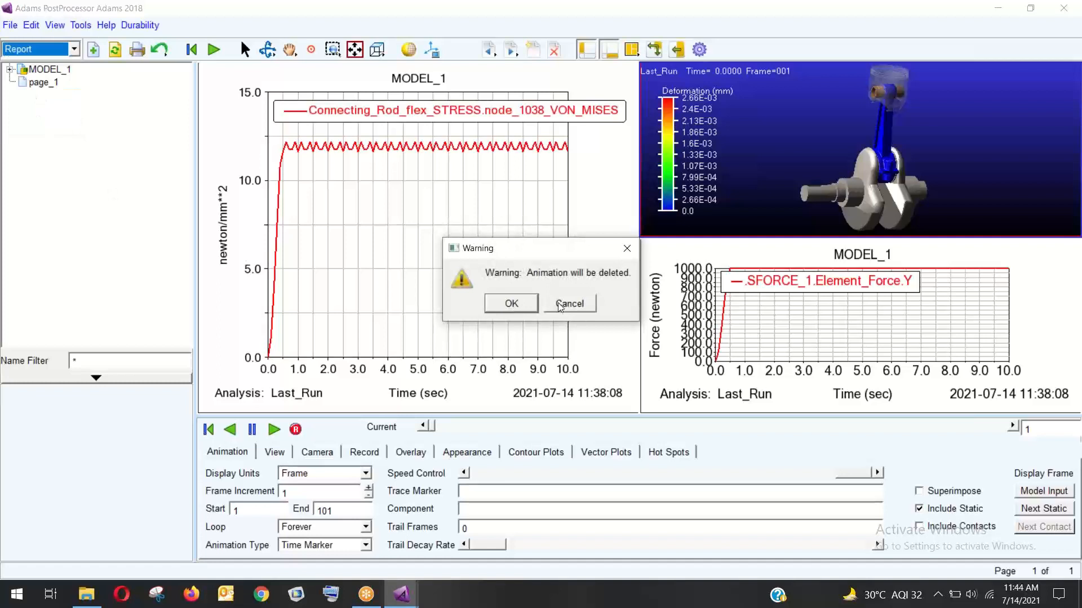
left_click(559, 305)
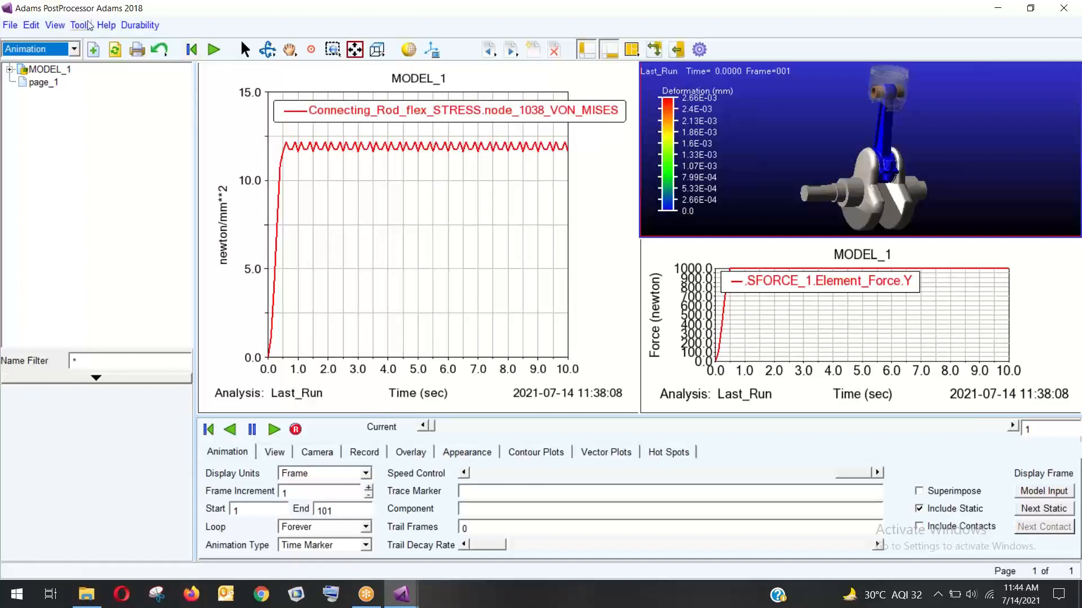
Close the PostProcessor results window and return to the piston-crank model in Adams View.
left_click(5, 25)
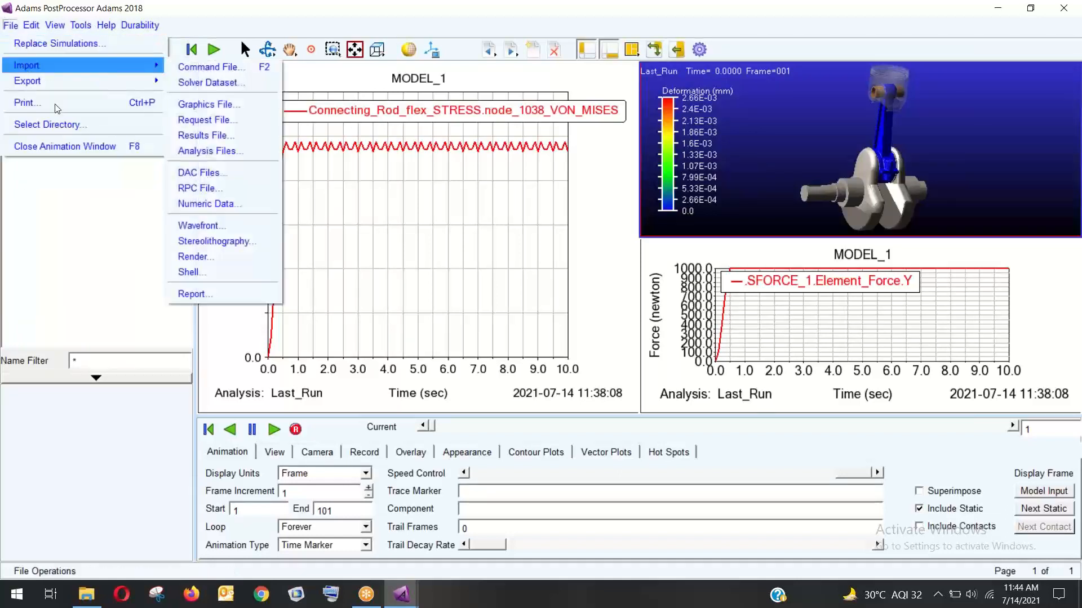
left_click(213, 16)
left_click(1072, 6)
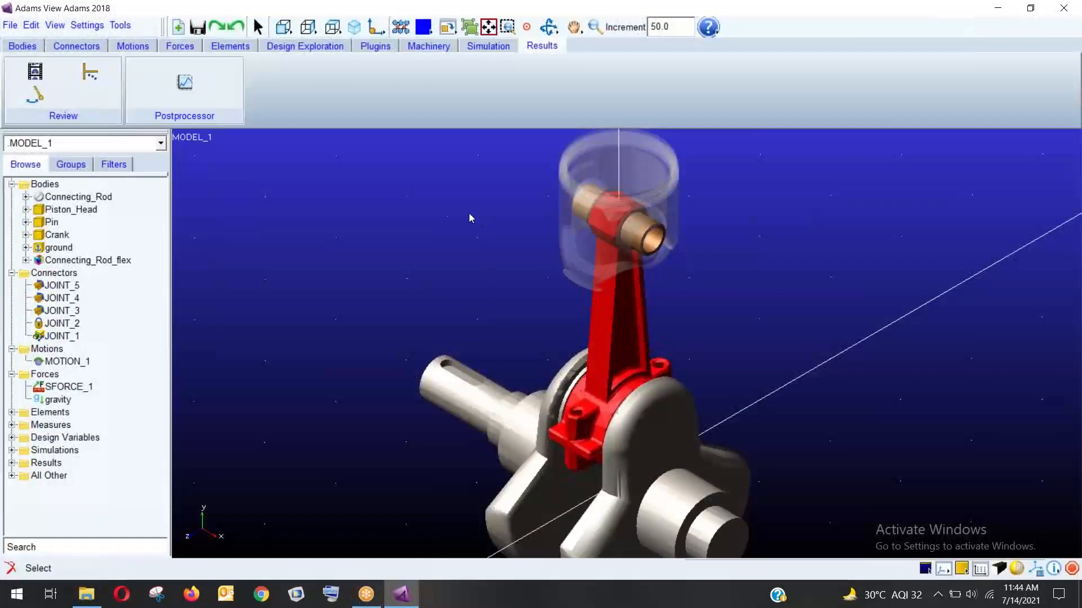
left_click(489, 26)
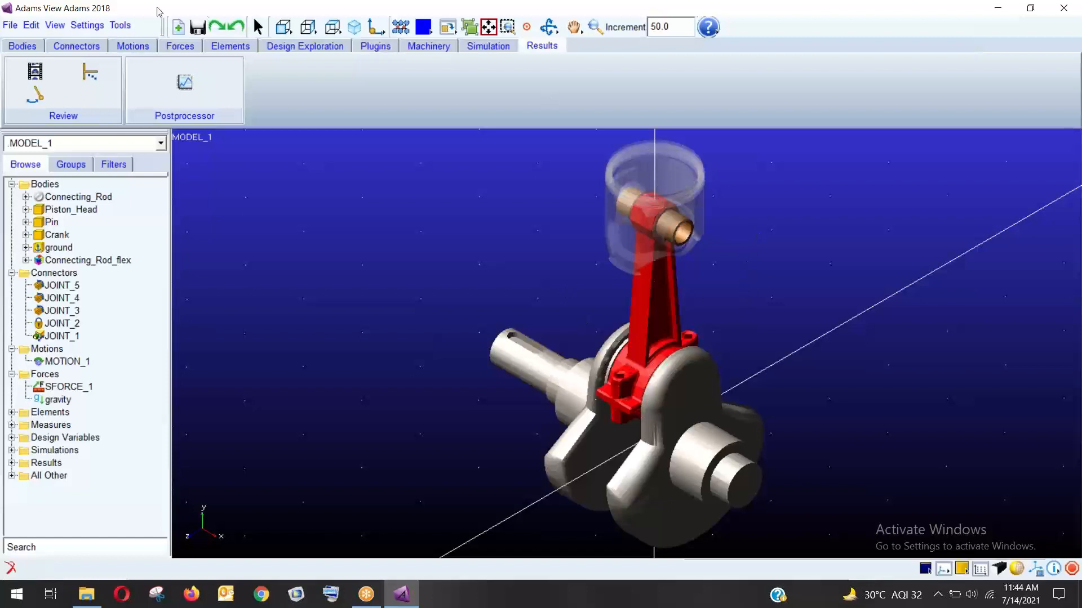
left_click(135, 47)
left_click(174, 49)
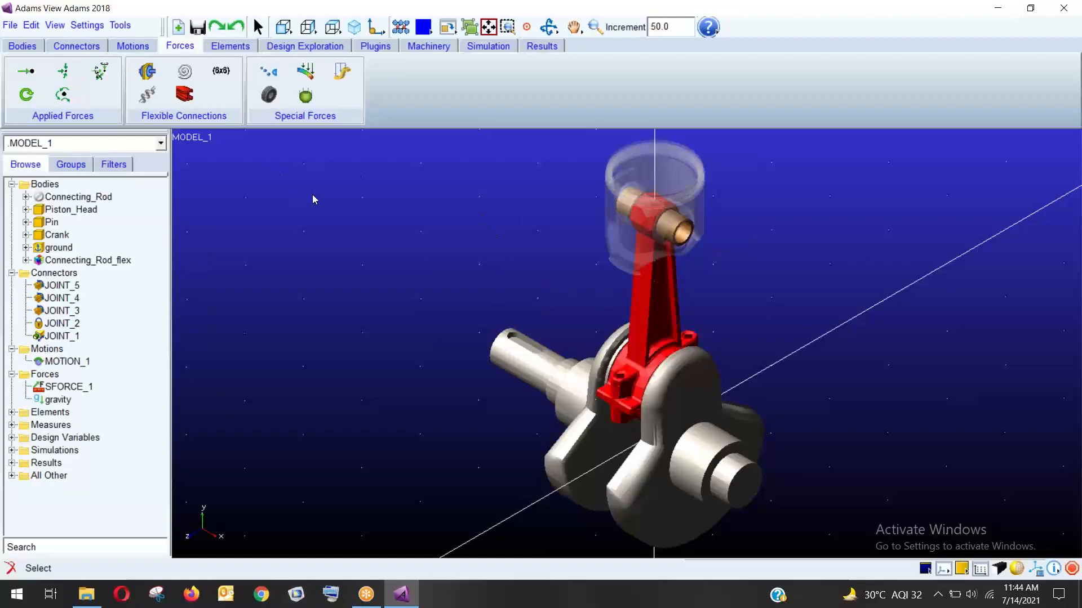
Exit Adams View without saving MODEL_1.
double_click(828, 9)
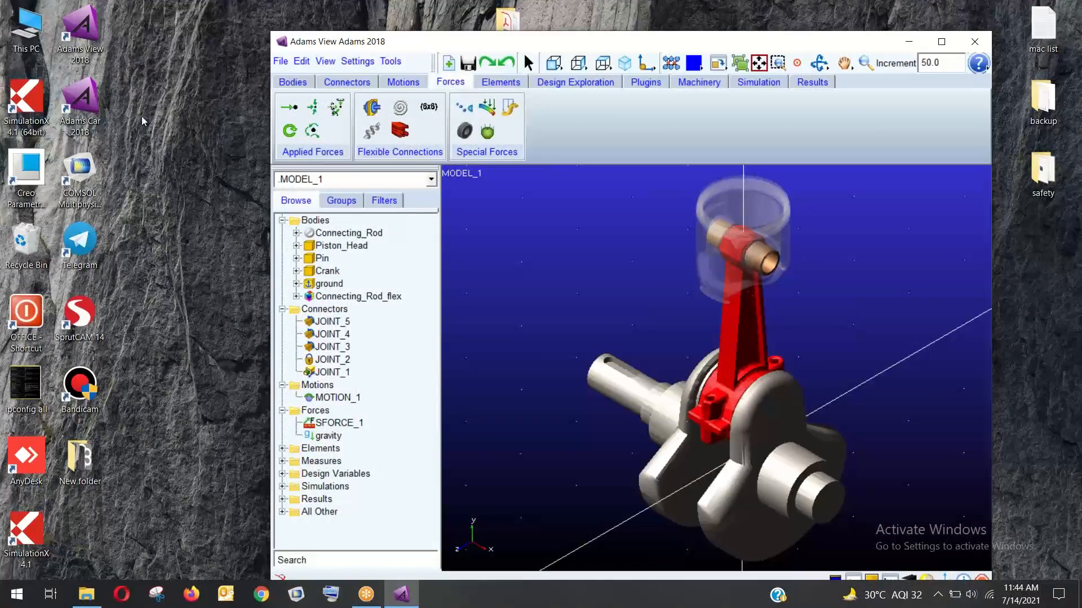
left_click(975, 41)
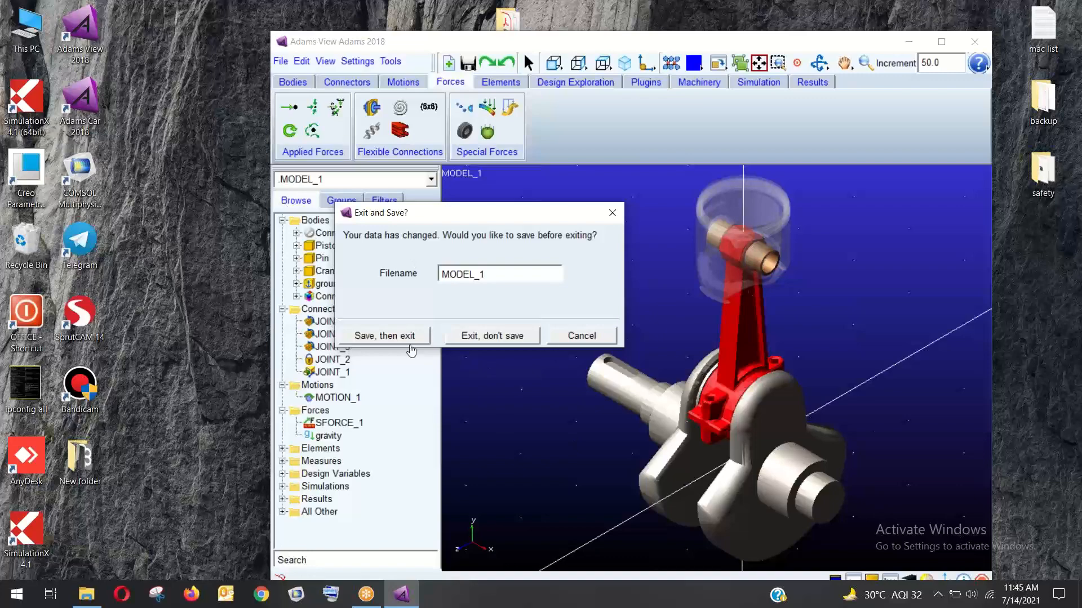
left_click(462, 337)
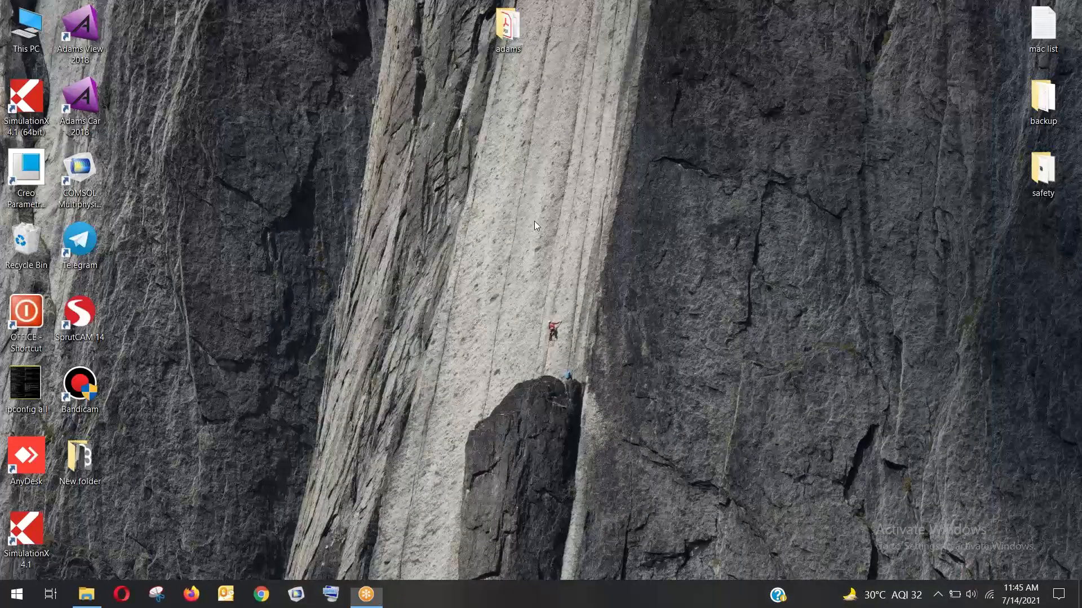
Refresh the desktop and launch Adams Car 2018.
right_click(534, 221)
left_click(563, 283)
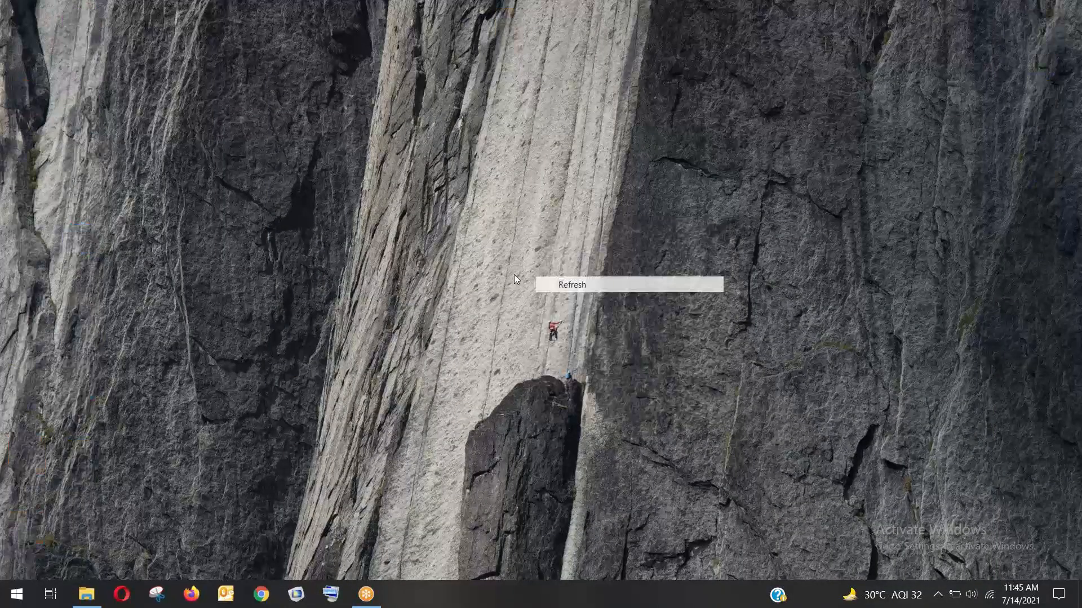
double_click(93, 113)
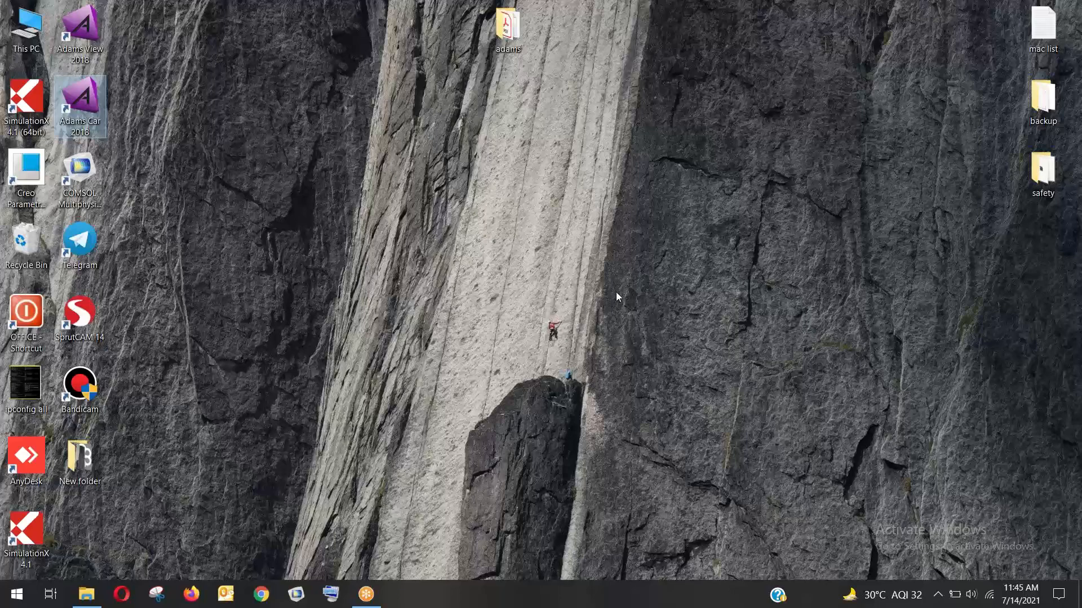
right_click(721, 194)
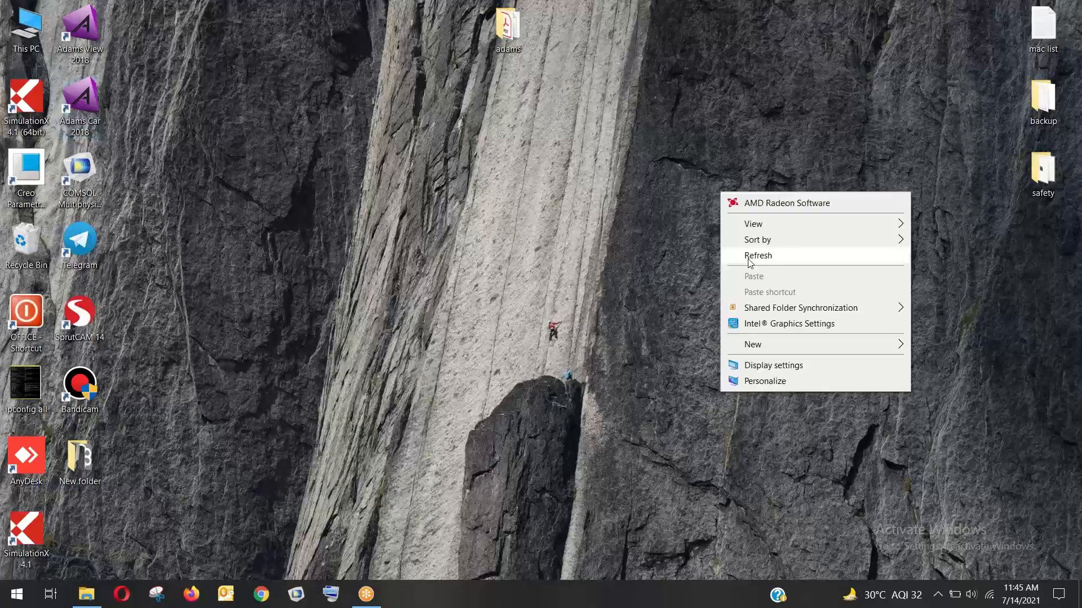
left_click(749, 252)
right_click(759, 170)
left_click(795, 232)
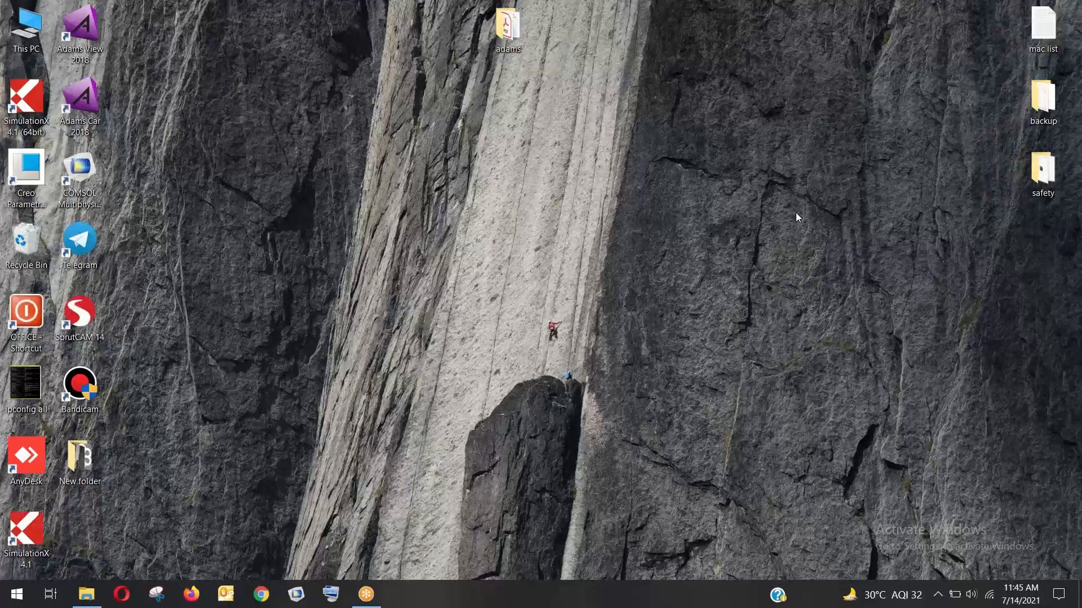
right_click(796, 212)
left_click(823, 273)
right_click(816, 198)
left_click(844, 252)
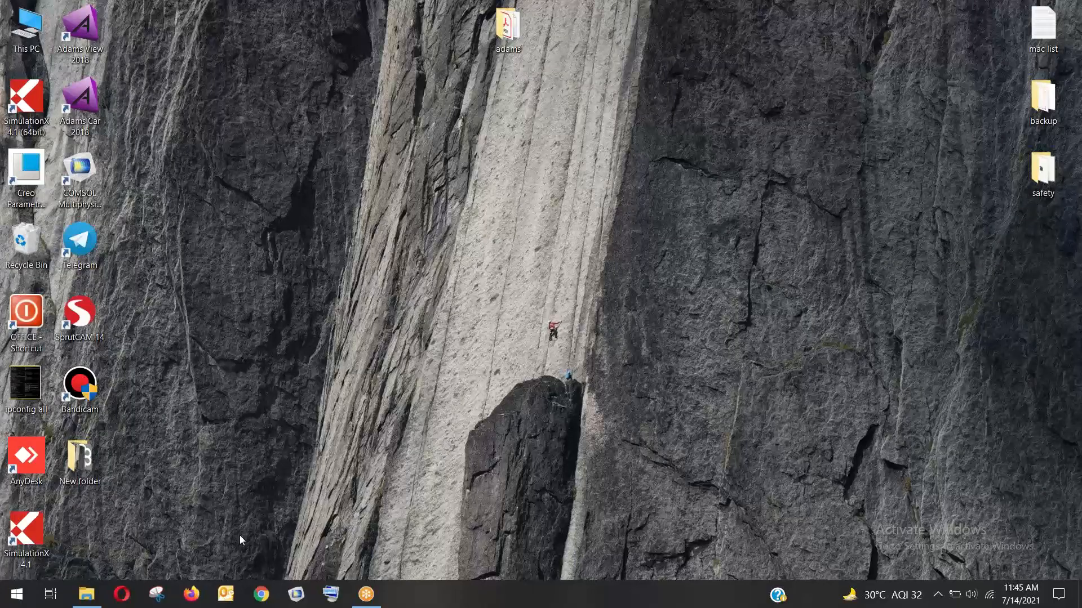
Switch to File Explorer and open the MSC.Software folder on Local Disk (C:).
left_click(87, 594)
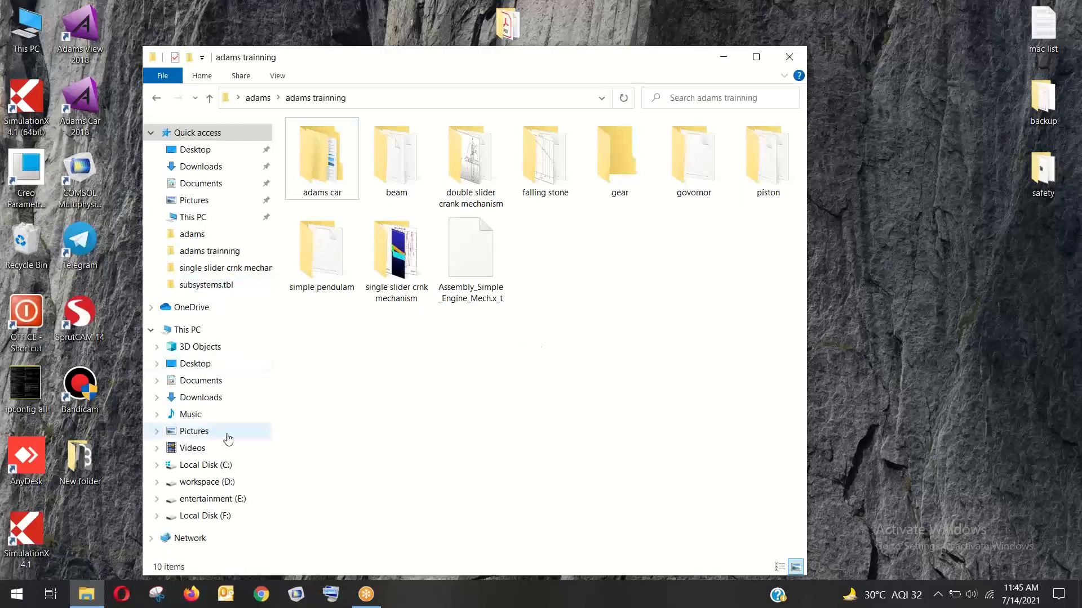
left_click(207, 464)
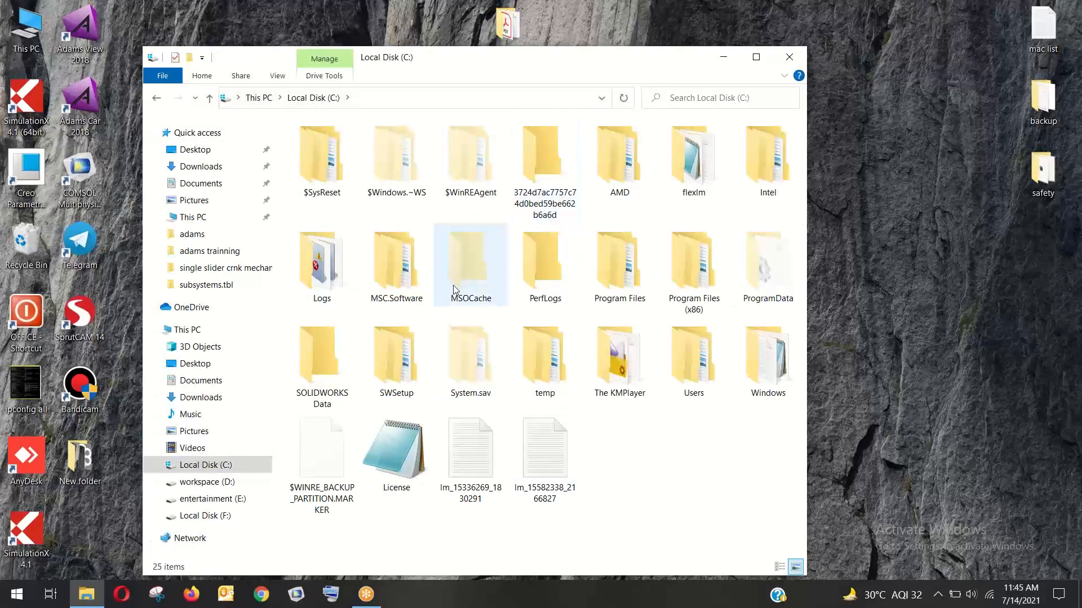
left_click(414, 264)
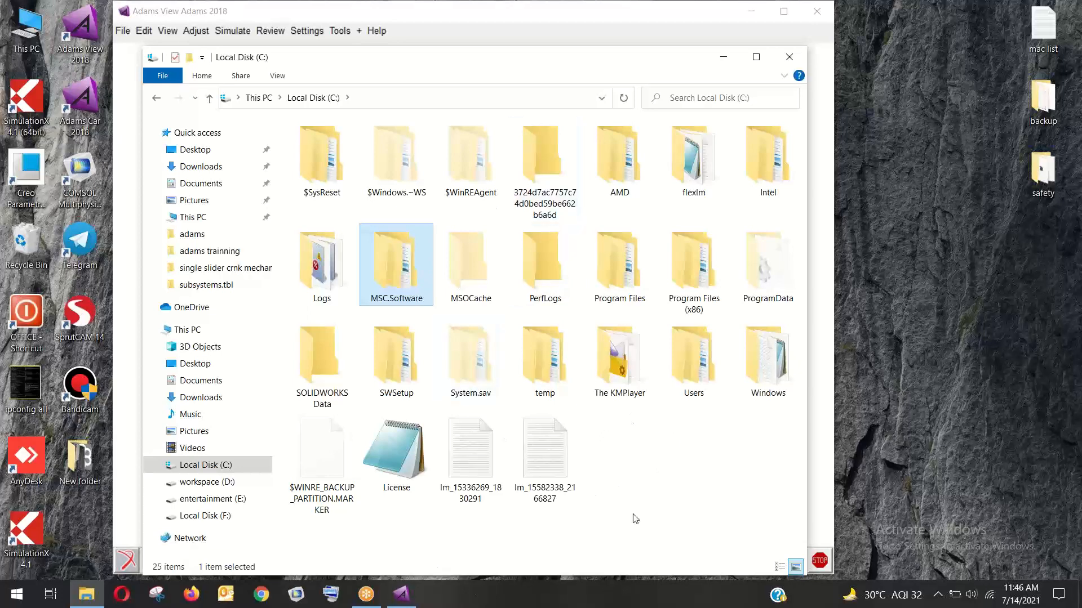
left_click(884, 217)
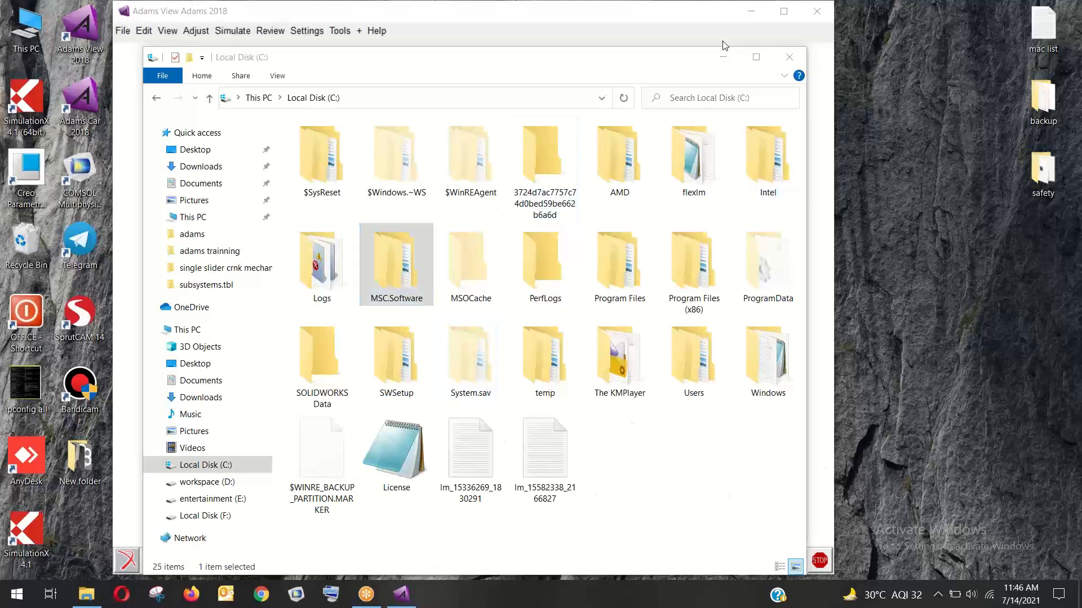
mouse_move(679, 63)
left_mouse_down()
mouse_move(687, 178)
mouse_move(678, 82)
left_mouse_up()
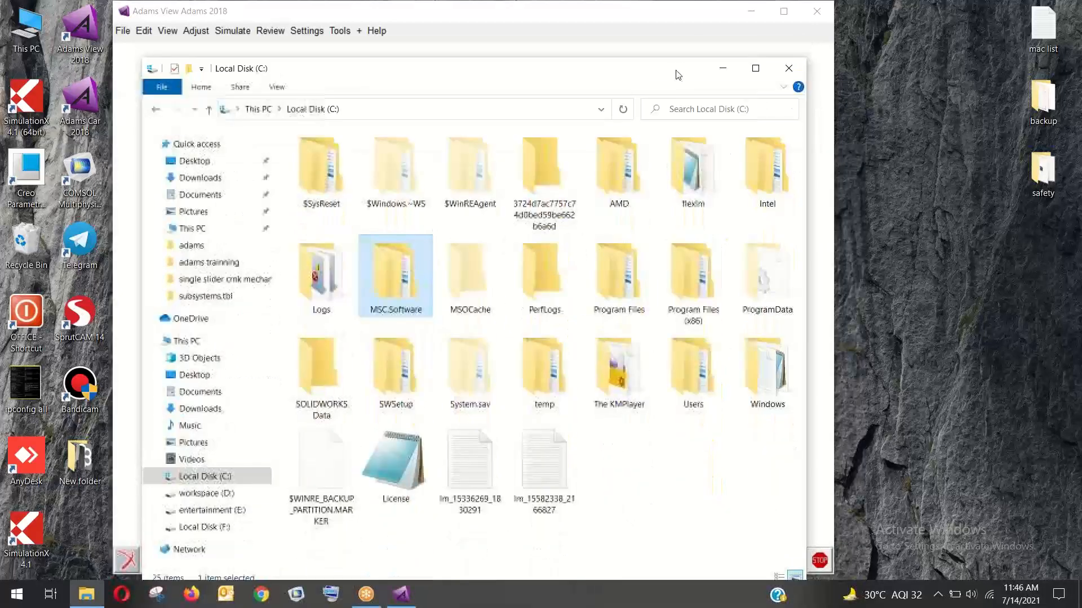
double_click(394, 310)
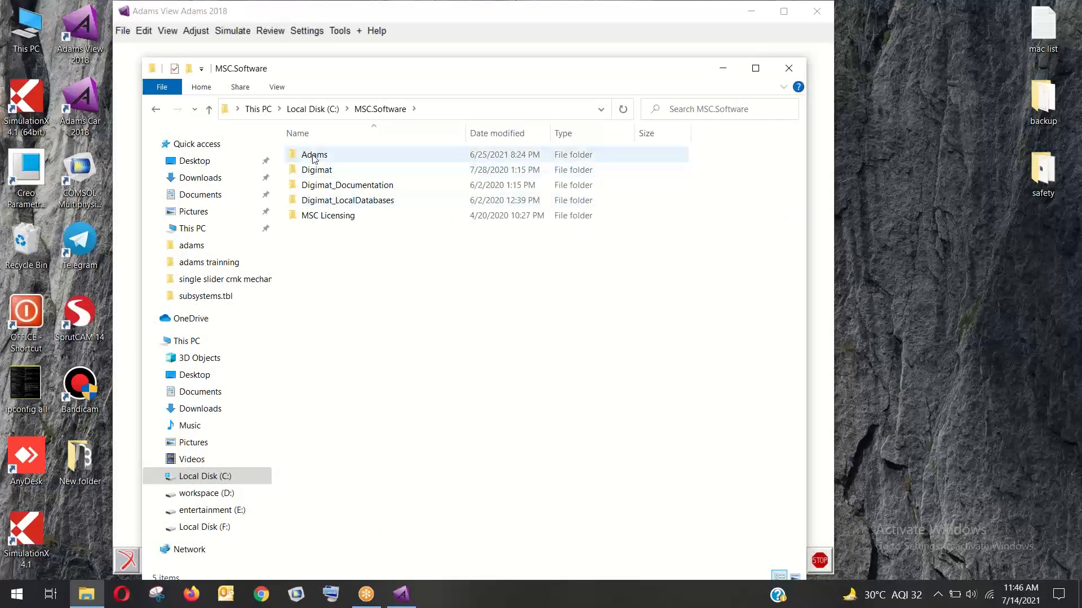
Browse from Local Disk (C:) through MSC.Software, Adams and 2018 into the acar folder.
left_click(320, 109)
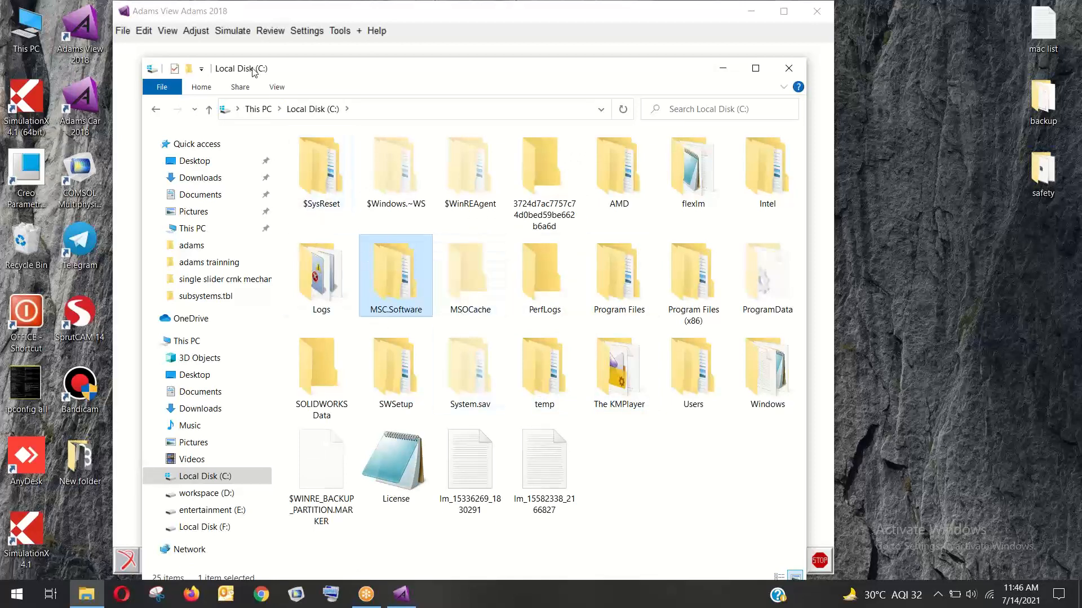
double_click(389, 282)
double_click(338, 156)
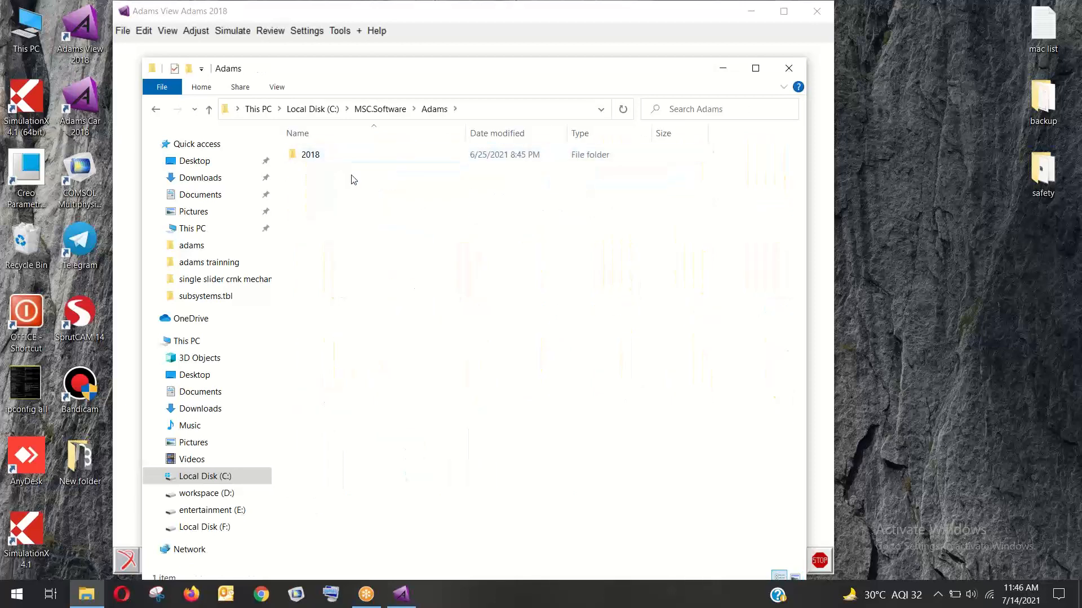
double_click(356, 159)
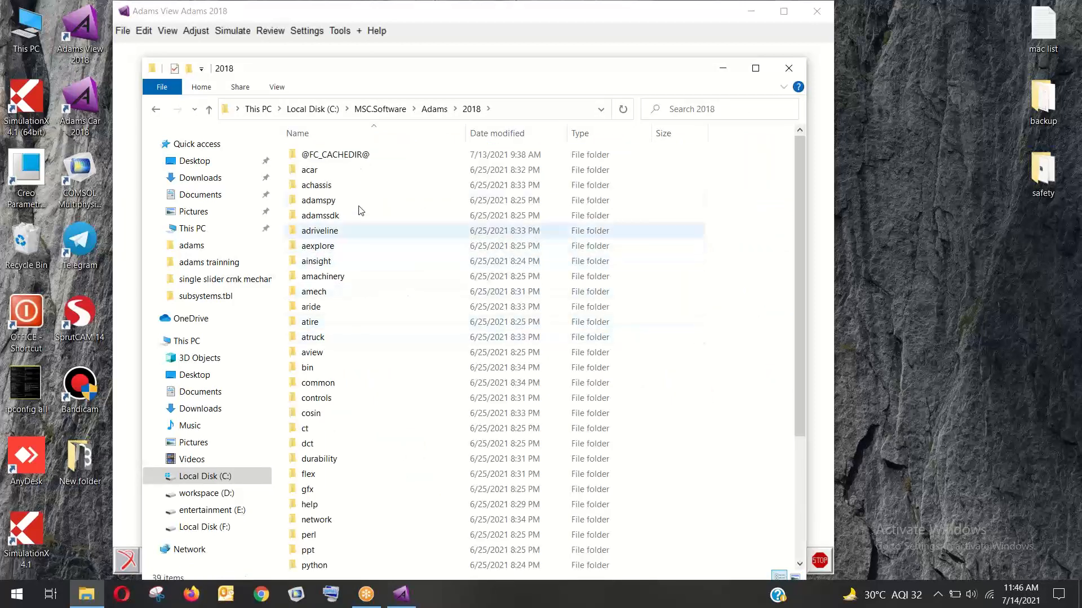
double_click(309, 170)
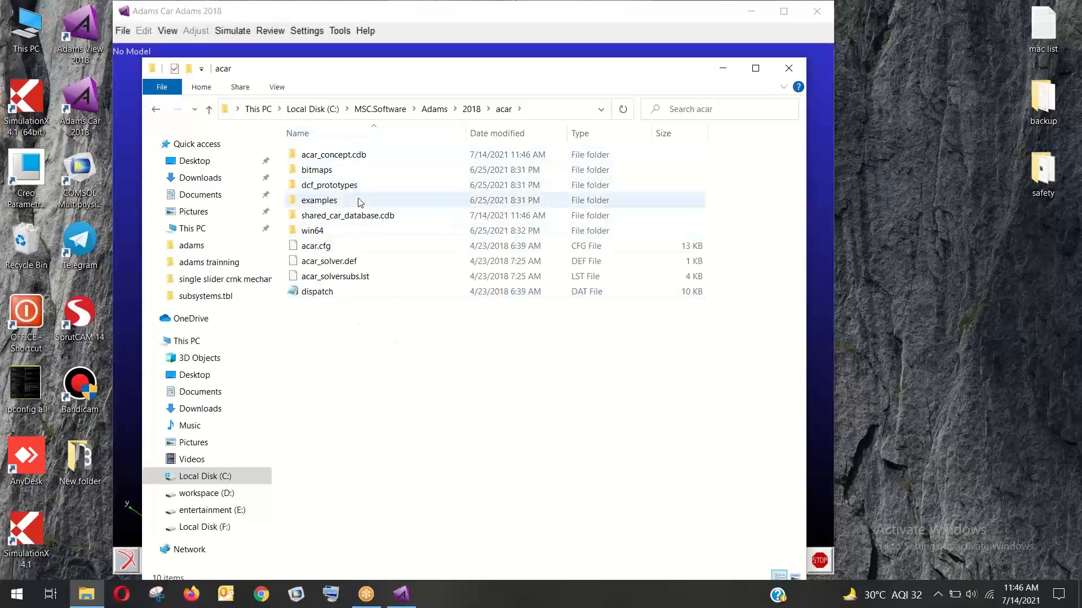
Examine the examples, acar_concept.cdb and loadcases.tbl folders within acar, returning to the acar folder.
double_click(359, 202)
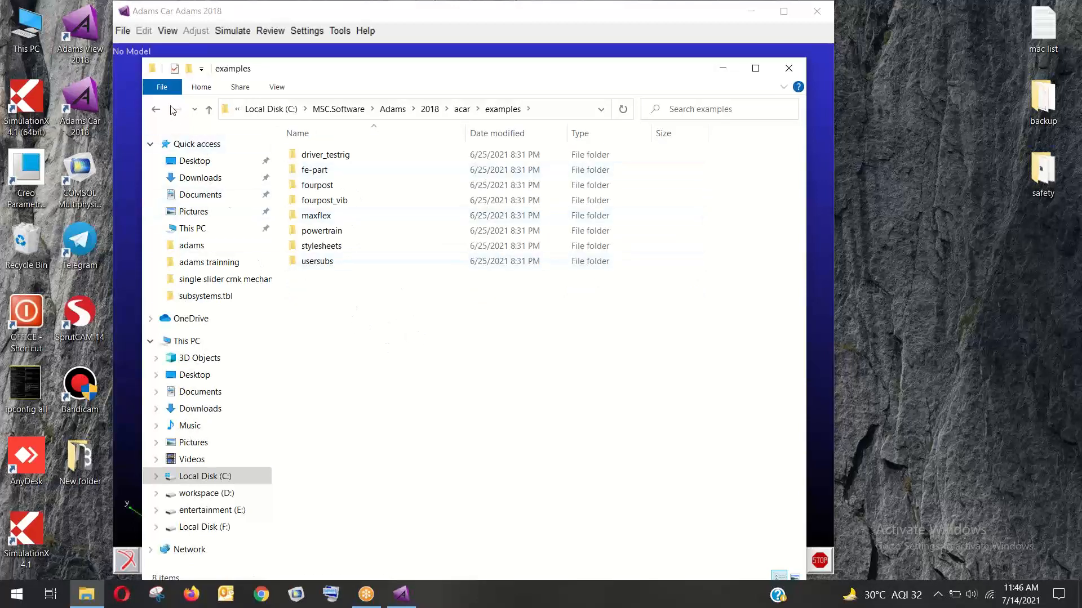
key("BackSpace")
double_click(312, 155)
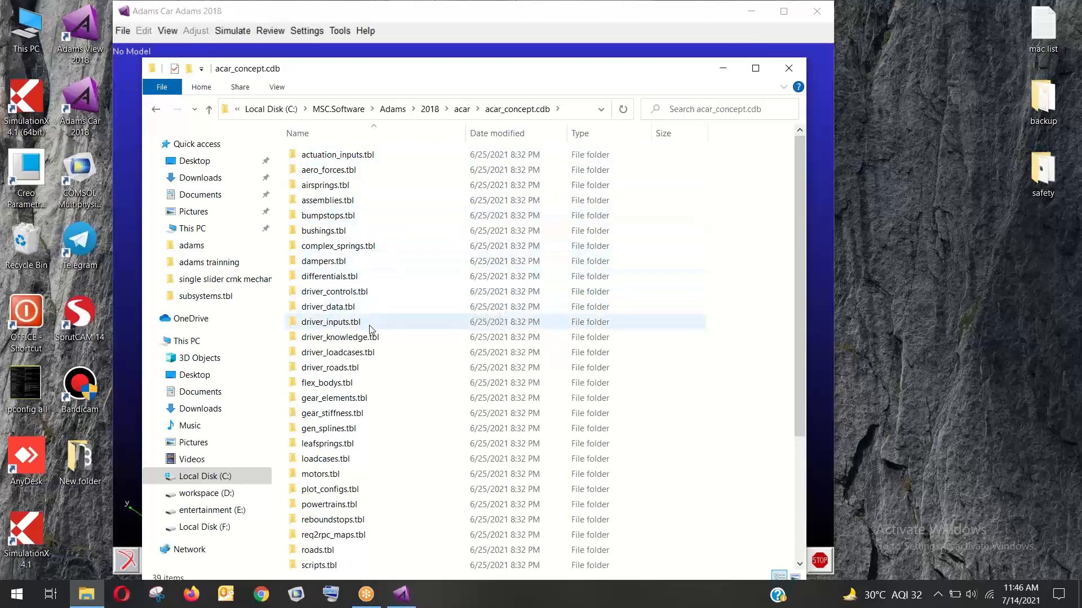
scroll(370, 329, "down", 1)
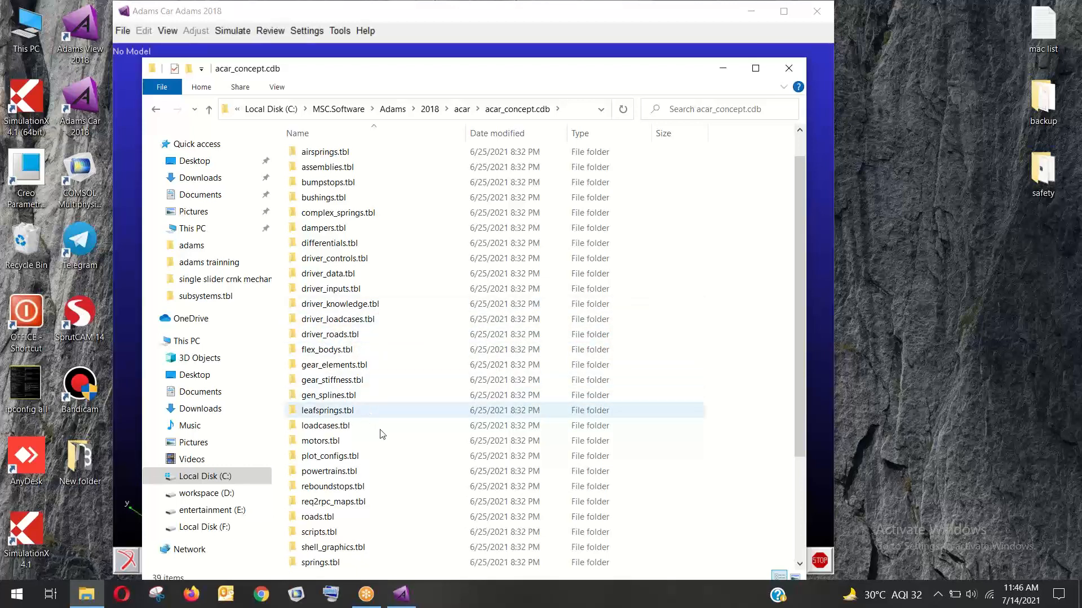
scroll(360, 433, "down", 3)
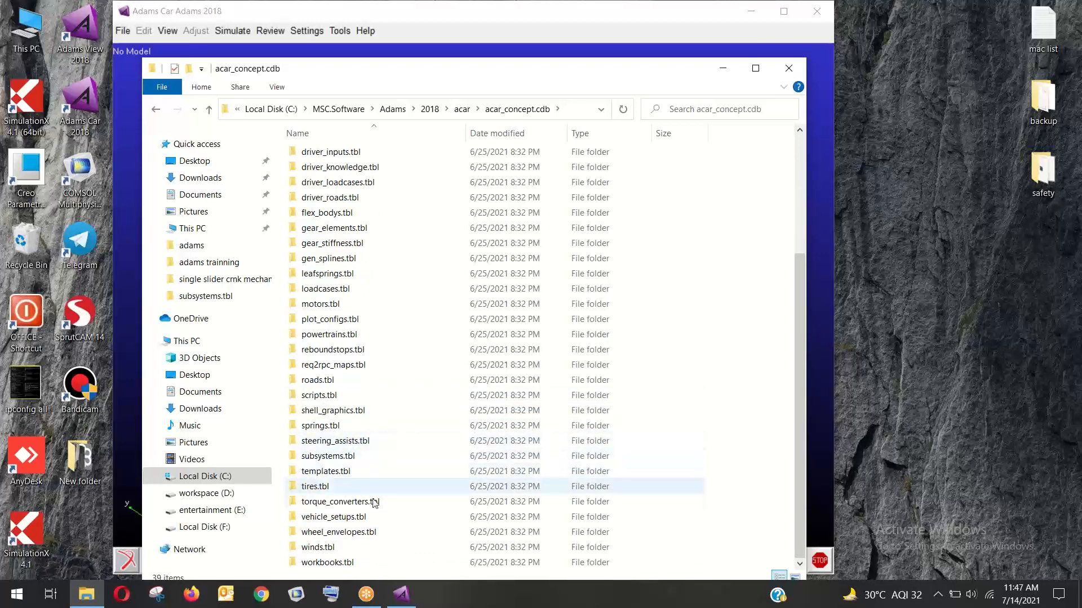
double_click(374, 288)
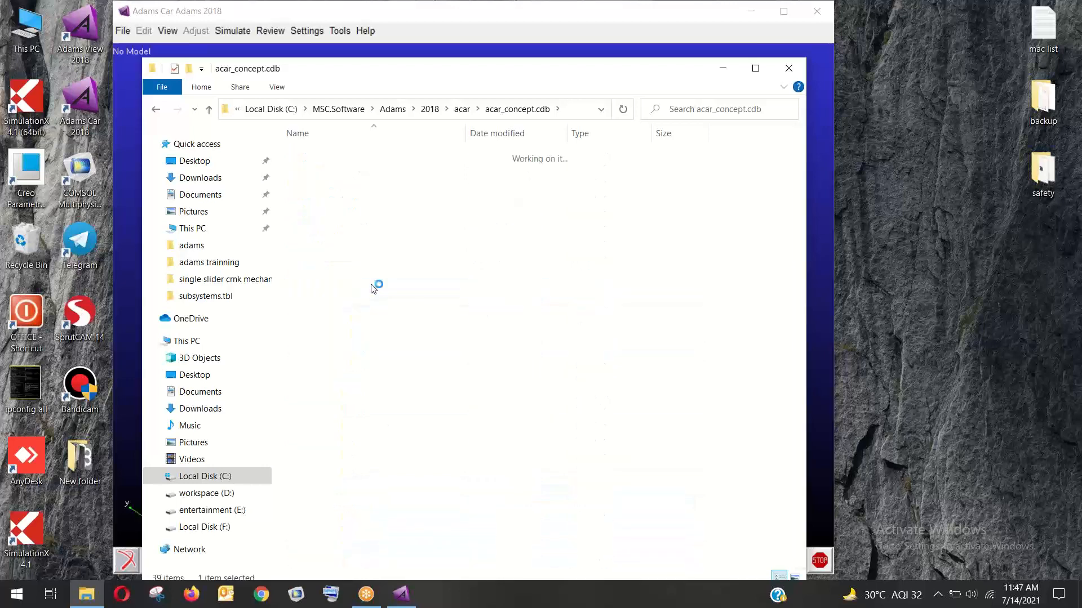
left_click(156, 109)
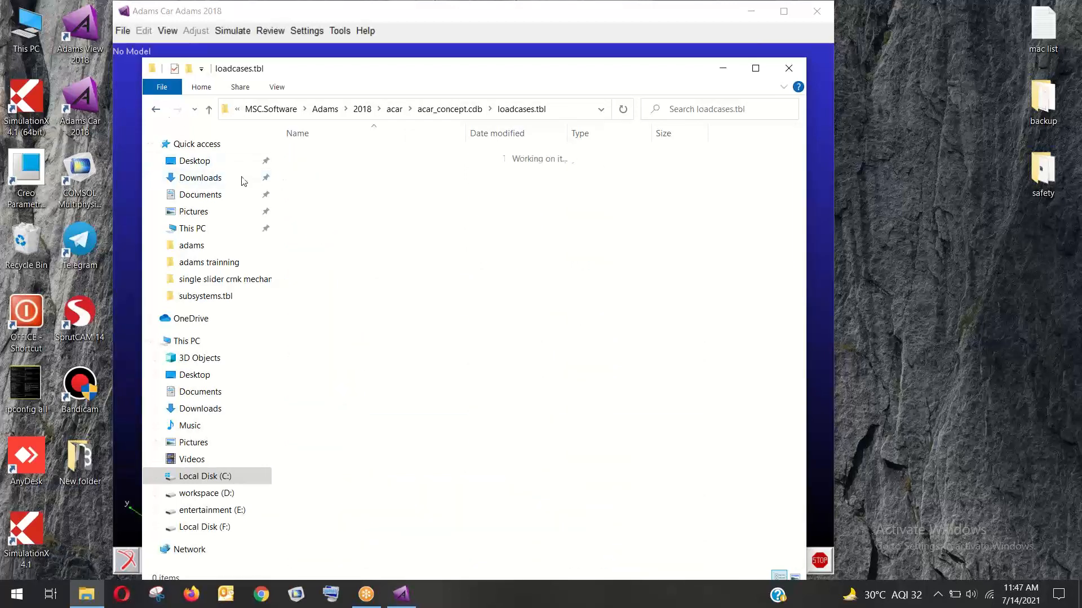
left_click(157, 109)
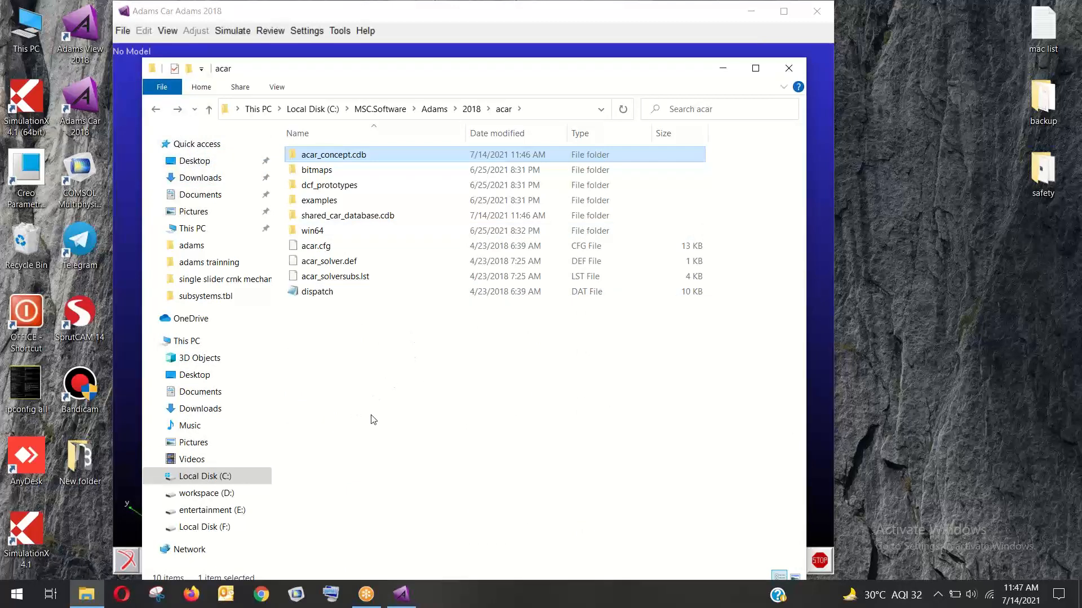
Switch to Adams Car, dismiss its welcome message and maximize the program window.
left_click(444, 424)
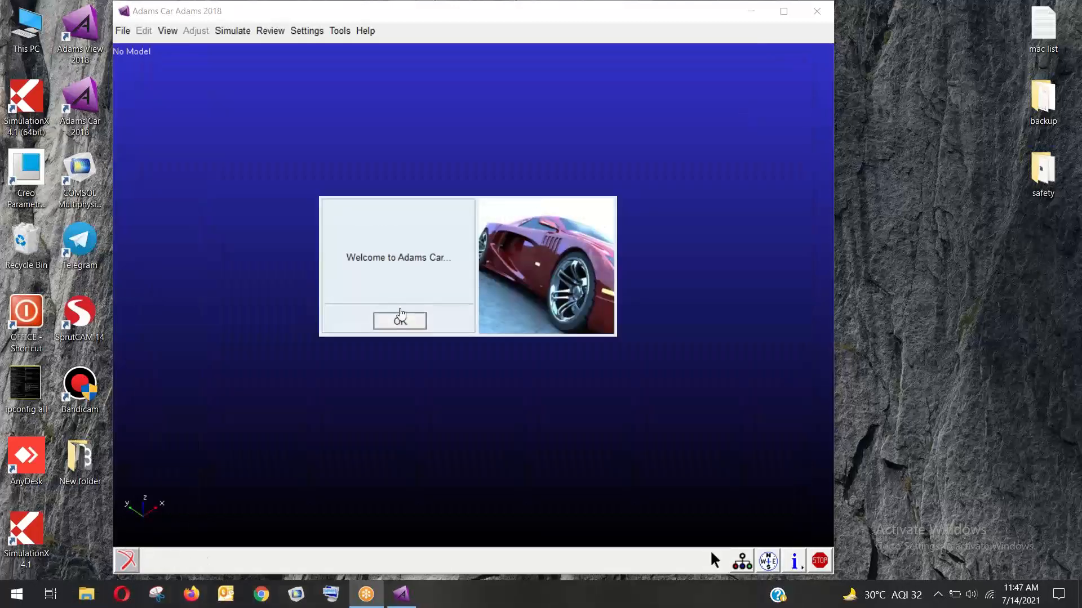
left_click(401, 317)
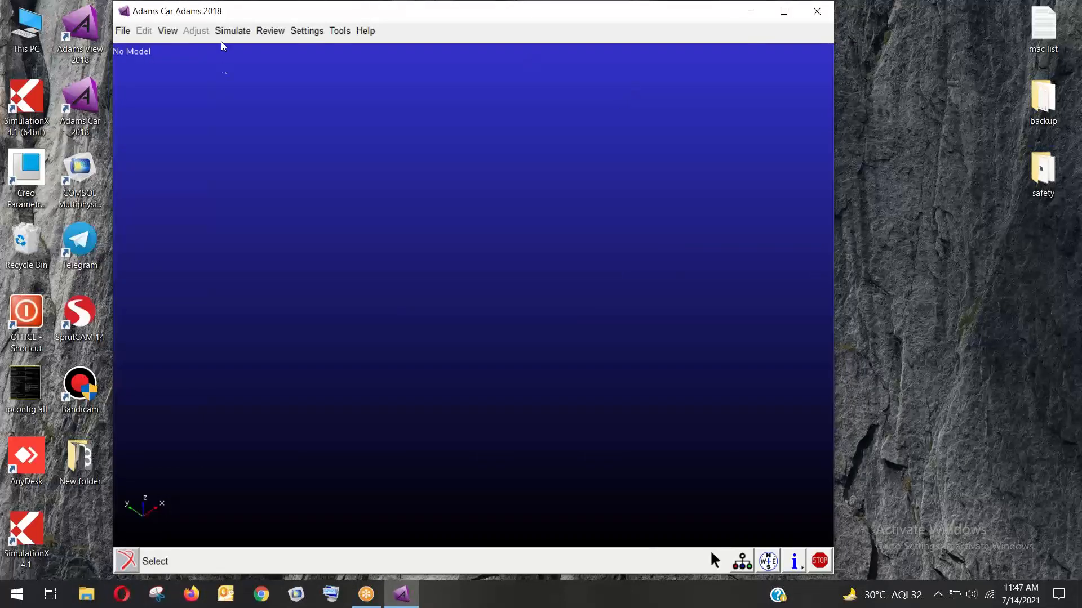
double_click(261, 12)
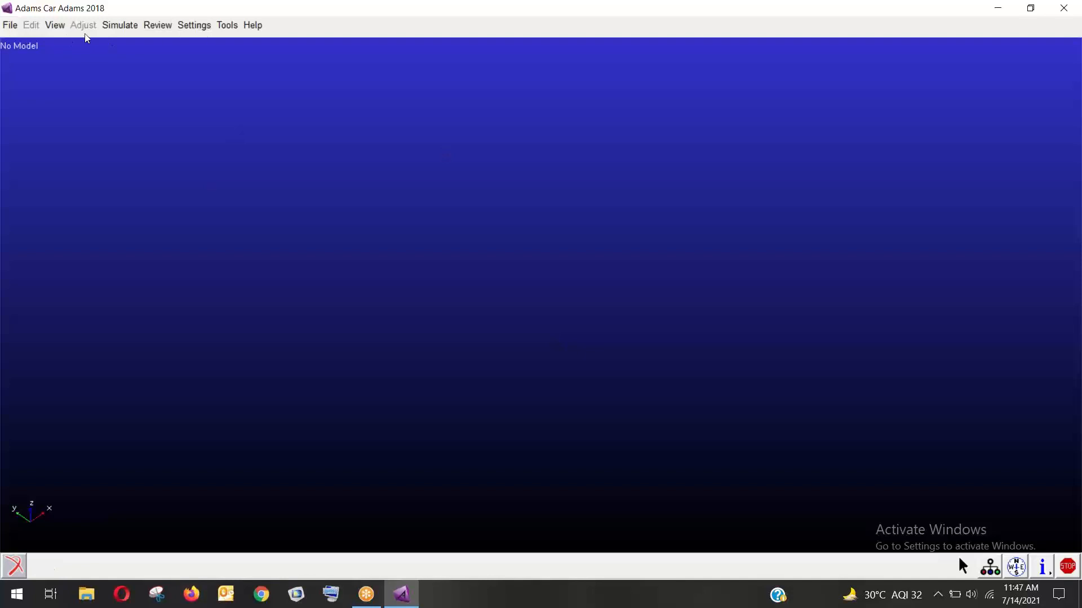
Open the assembly MDI_Demo_Vehicle_lt.asy from the acar_shared assemblies table and close the message window once it has loaded.
left_click(12, 25)
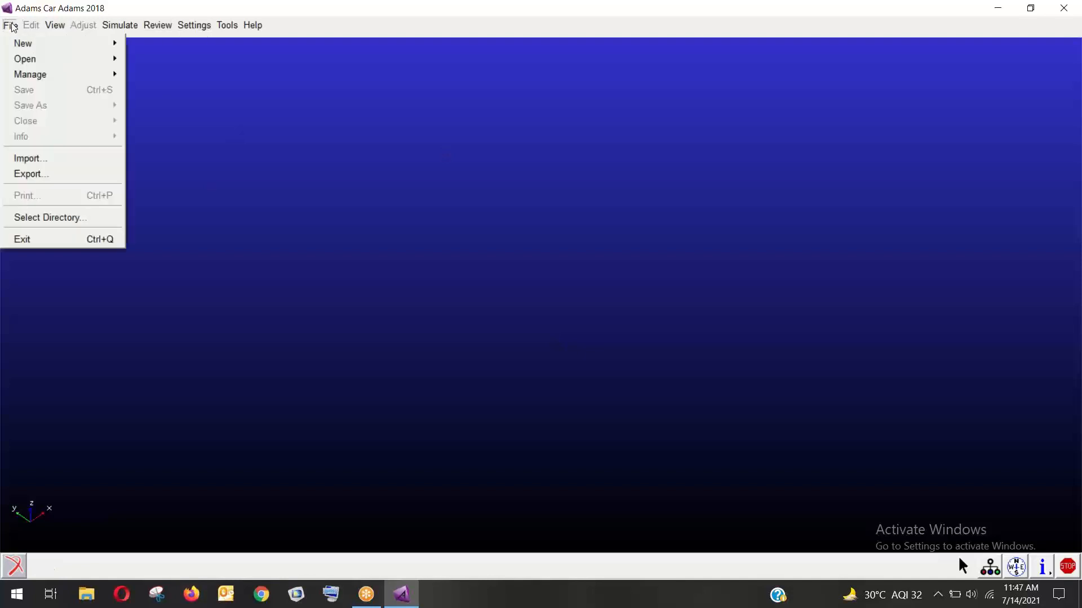
mouse_move(25, 48)
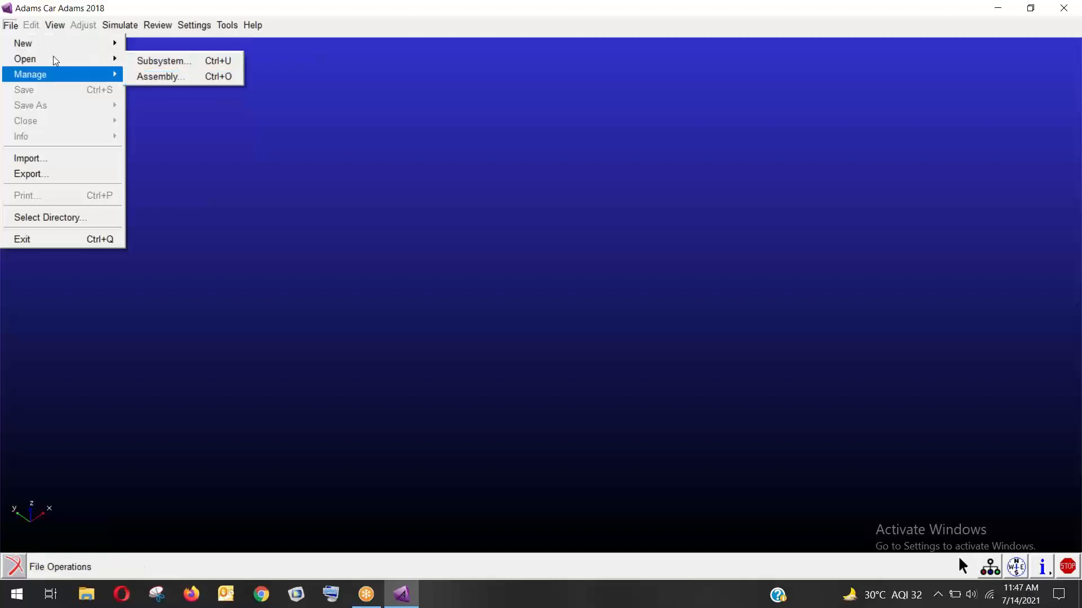
left_click(169, 77)
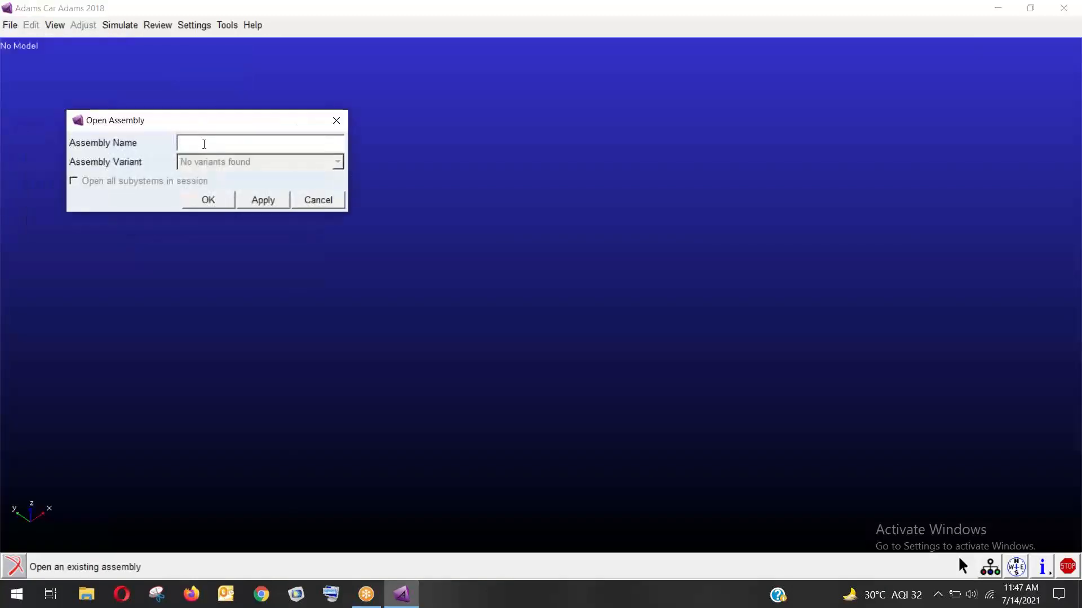
right_click(204, 144)
mouse_move(237, 154)
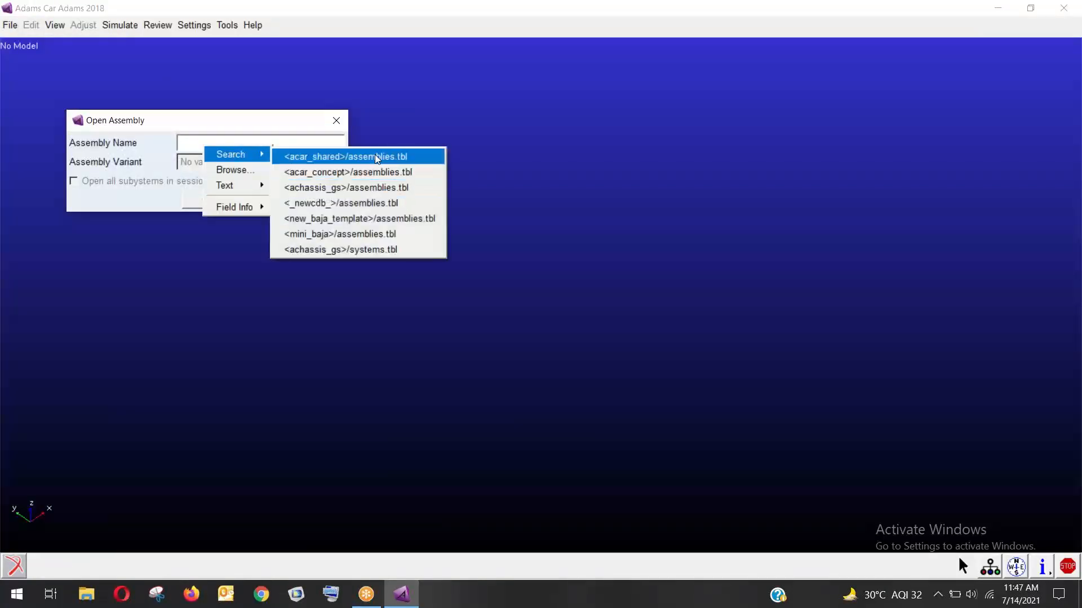
left_click(388, 163)
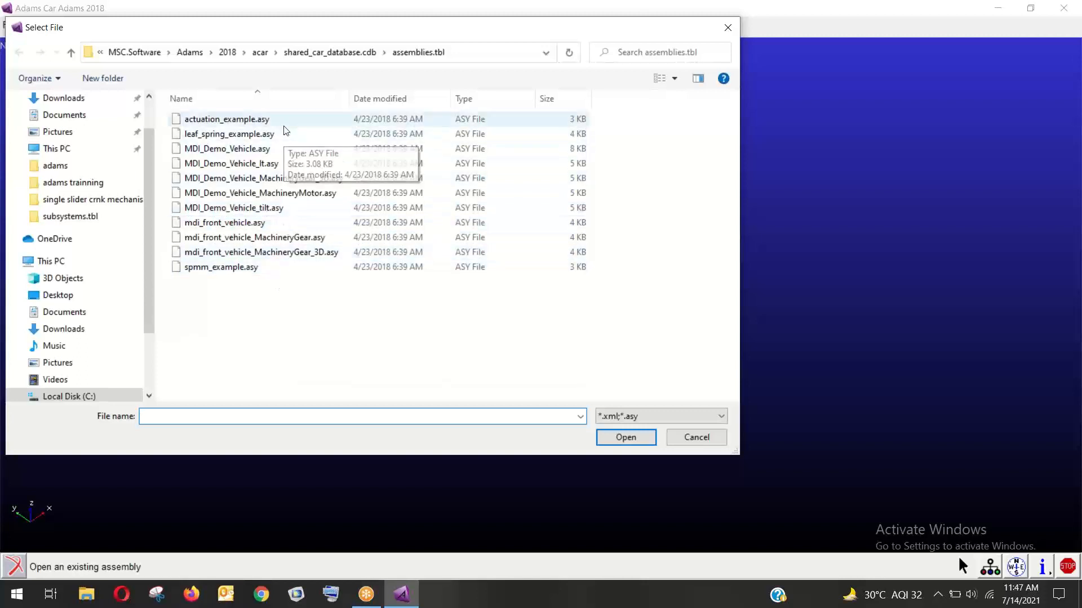
left_click(280, 164)
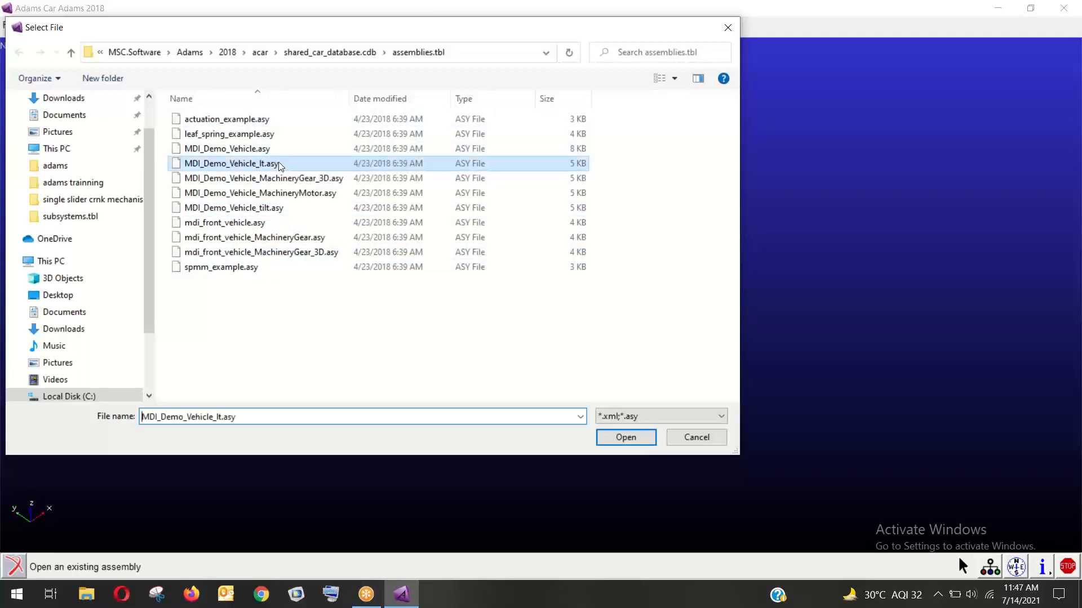
left_click(604, 434)
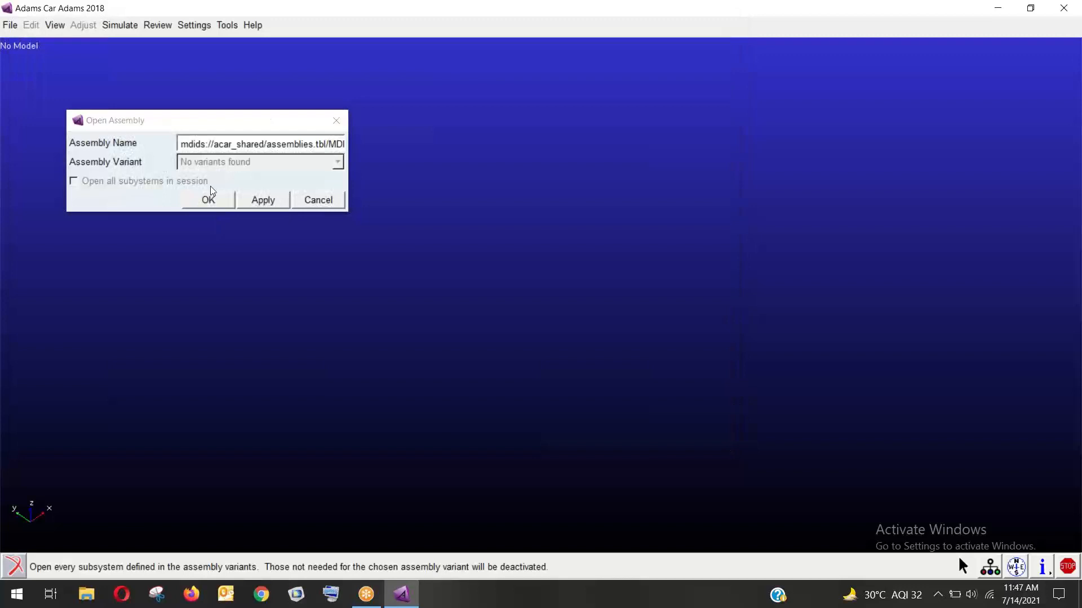
left_click(209, 197)
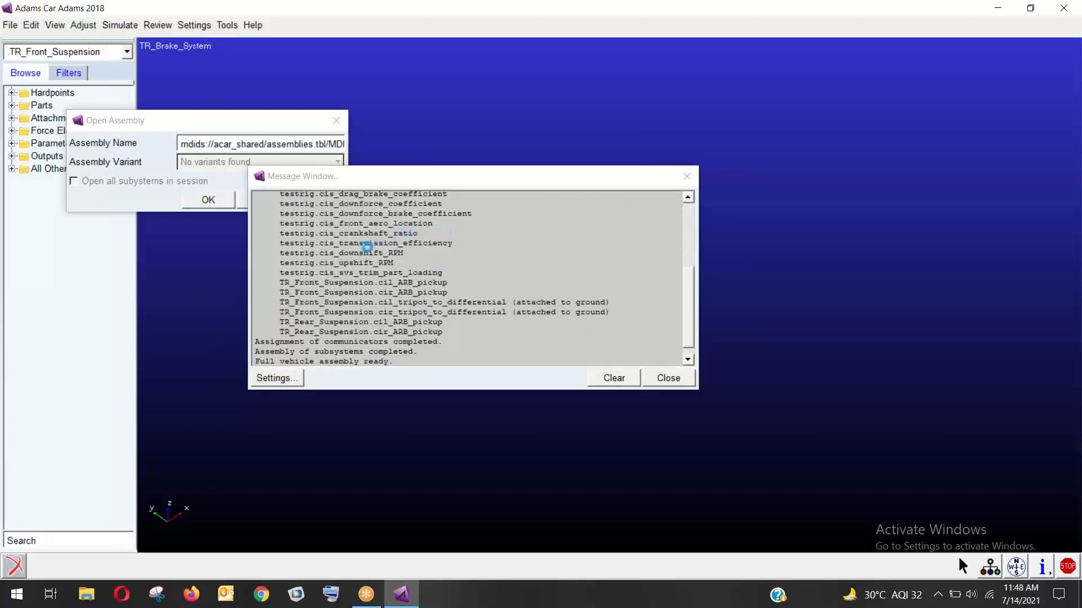
left_click(663, 377)
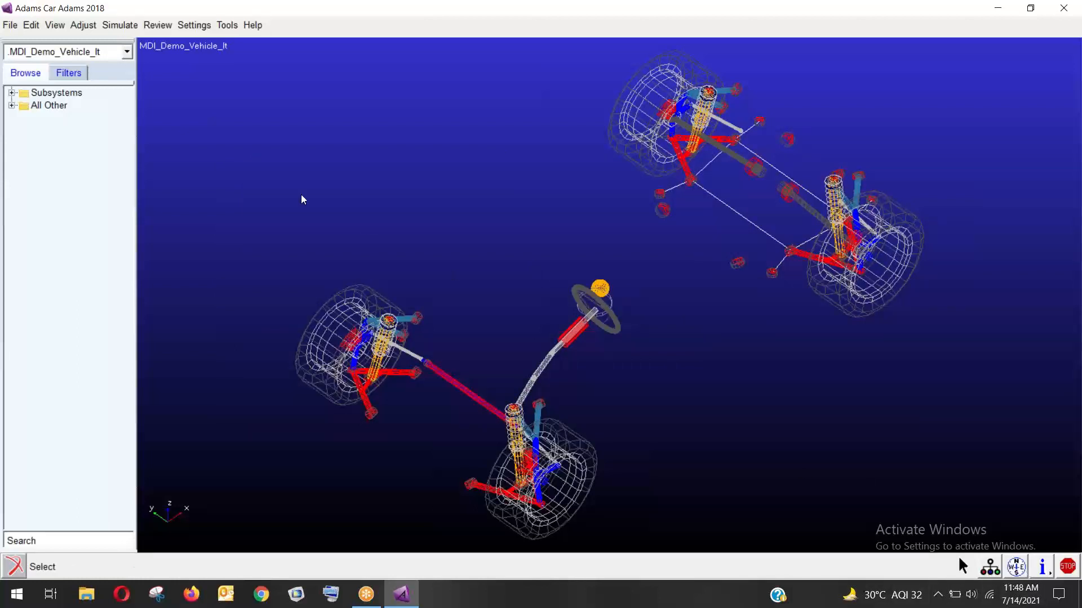
Set the render mode of the demo vehicle view to Smooth Shaded.
left_click(120, 26)
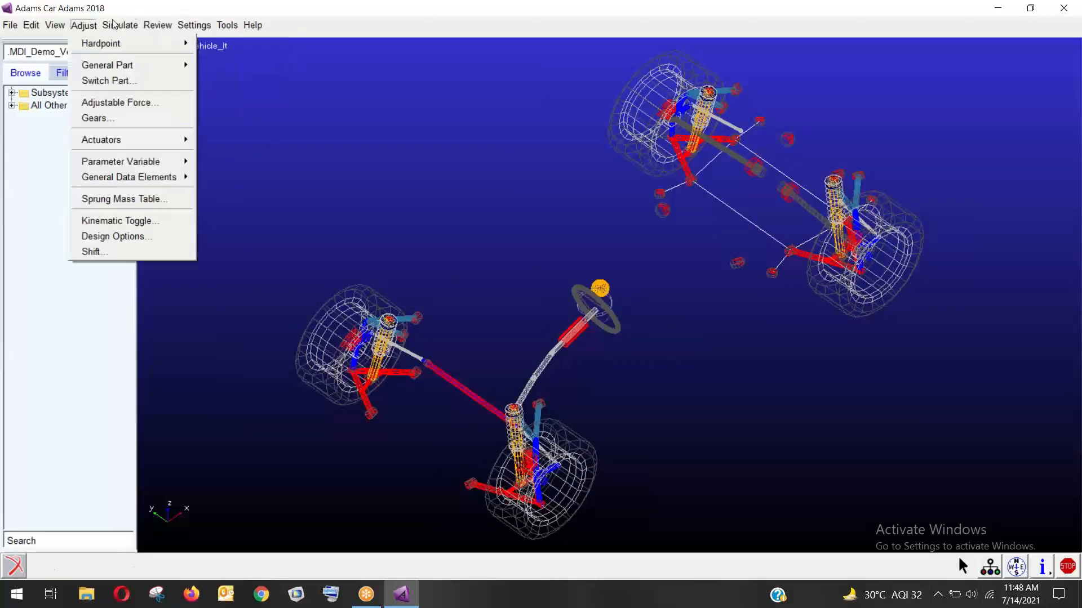
mouse_move(182, 23)
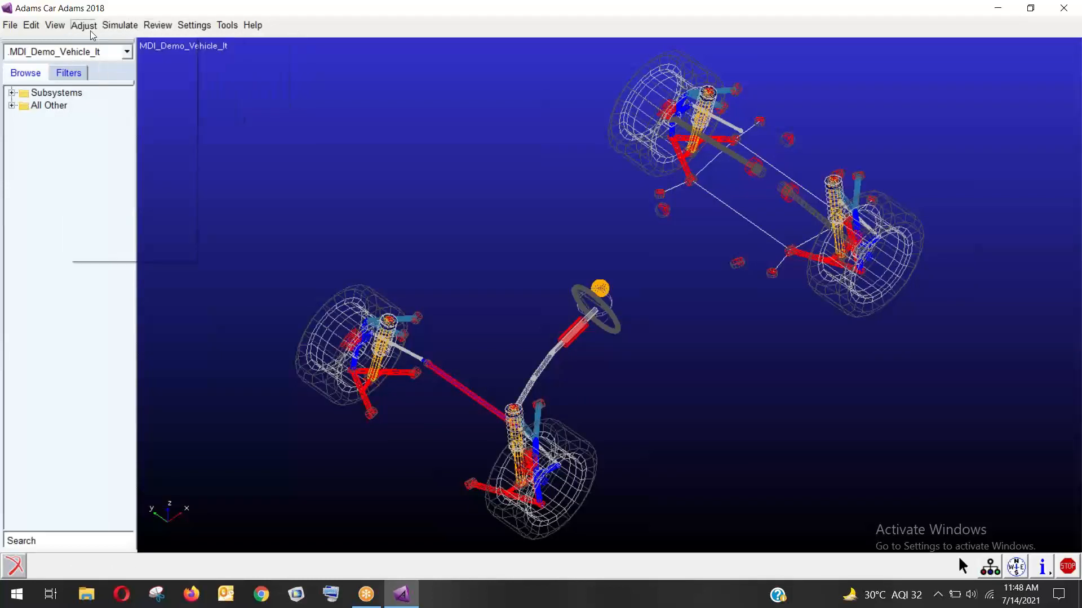
mouse_move(55, 26)
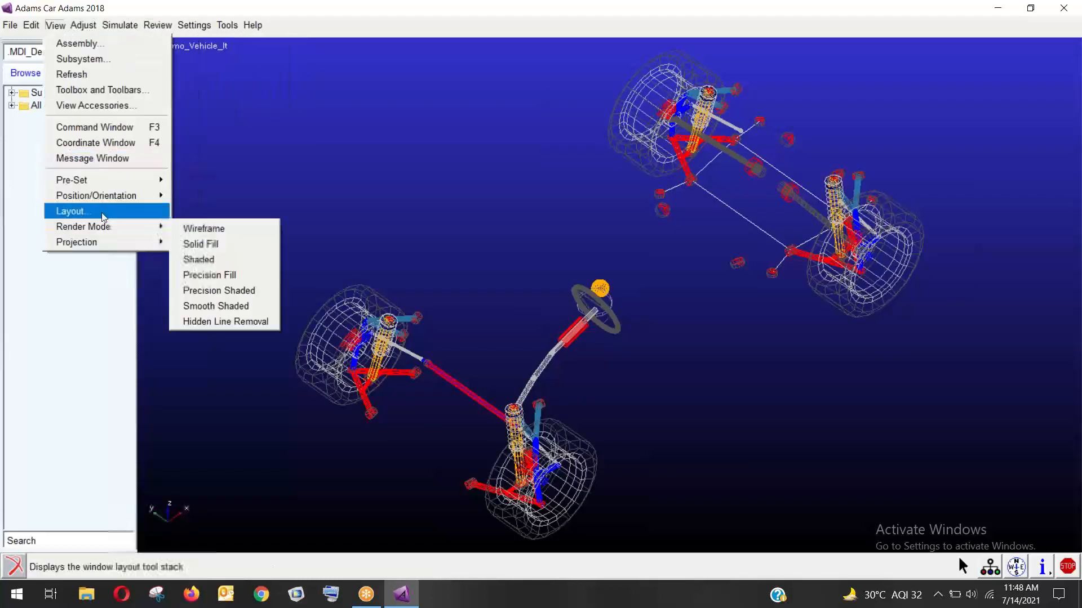
mouse_move(107, 227)
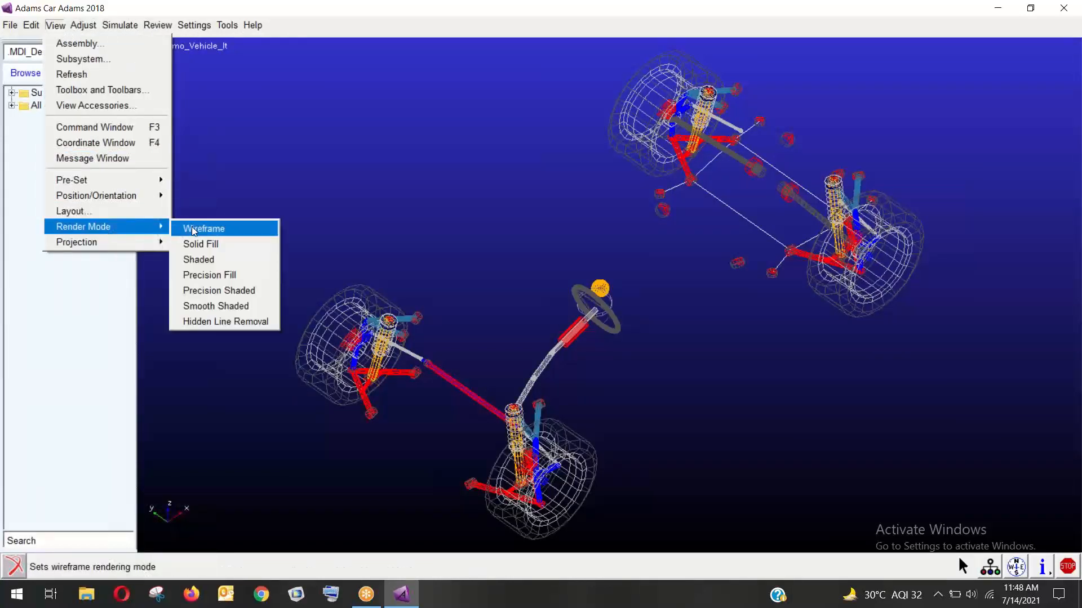
left_click(212, 305)
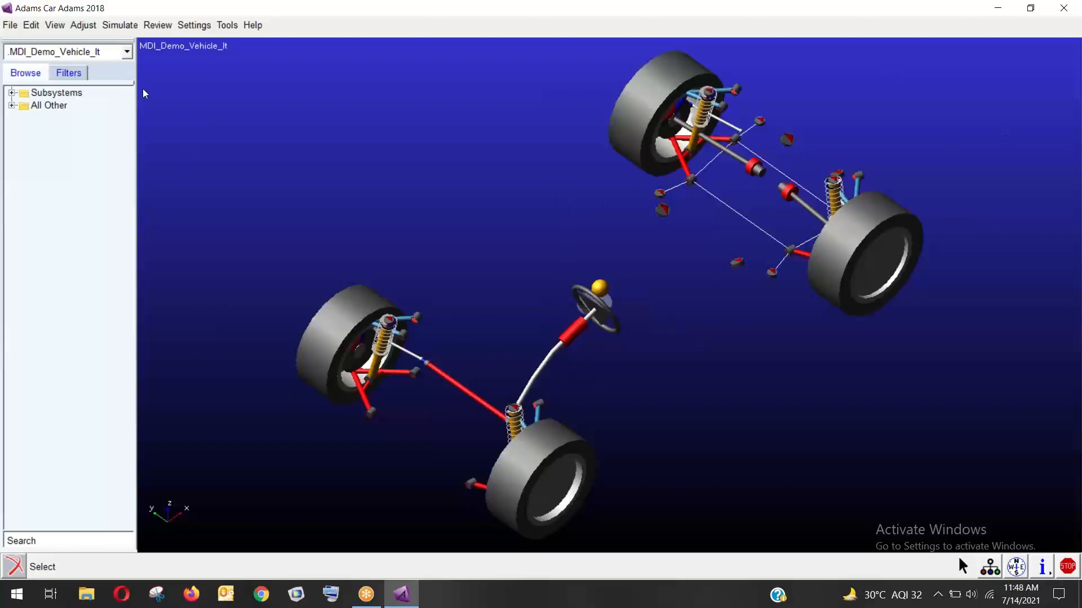
Examine all left and single hardpoint coordinates of the TR_Front_Suspension subsystem in the enlarged Hardpoint Modification Table, leaving without changes.
left_click(120, 25)
mouse_move(90, 28)
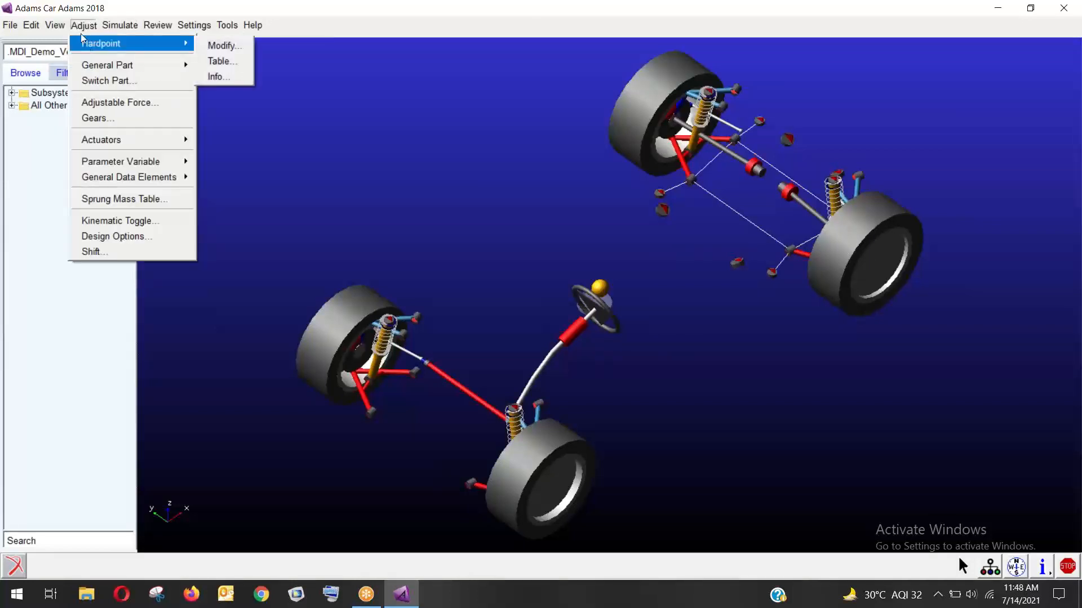
left_click(217, 60)
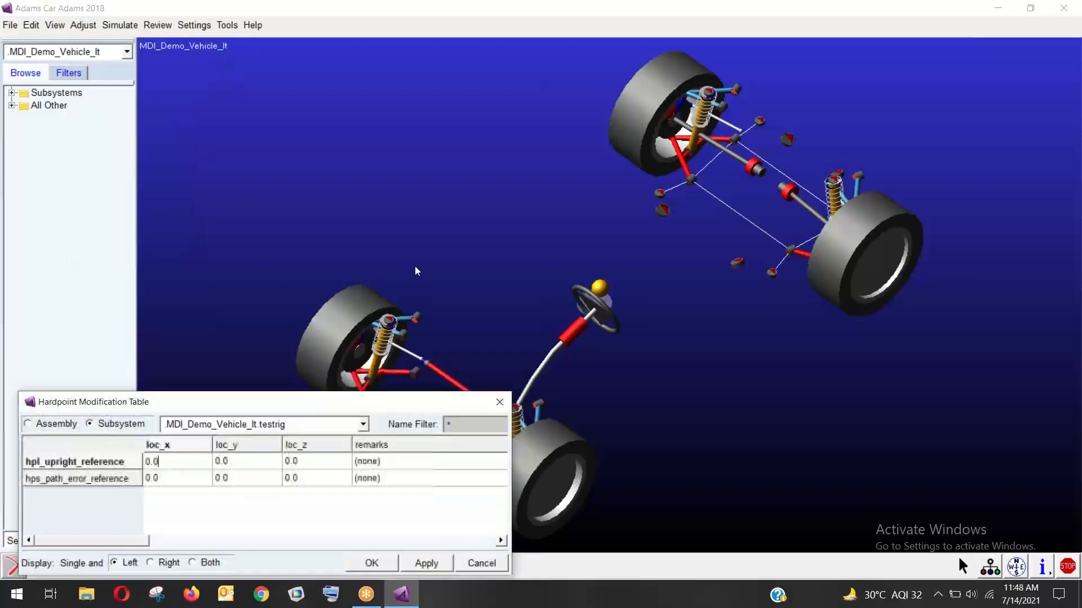
left_click_drag(293, 402, 312, 136)
left_click(320, 161)
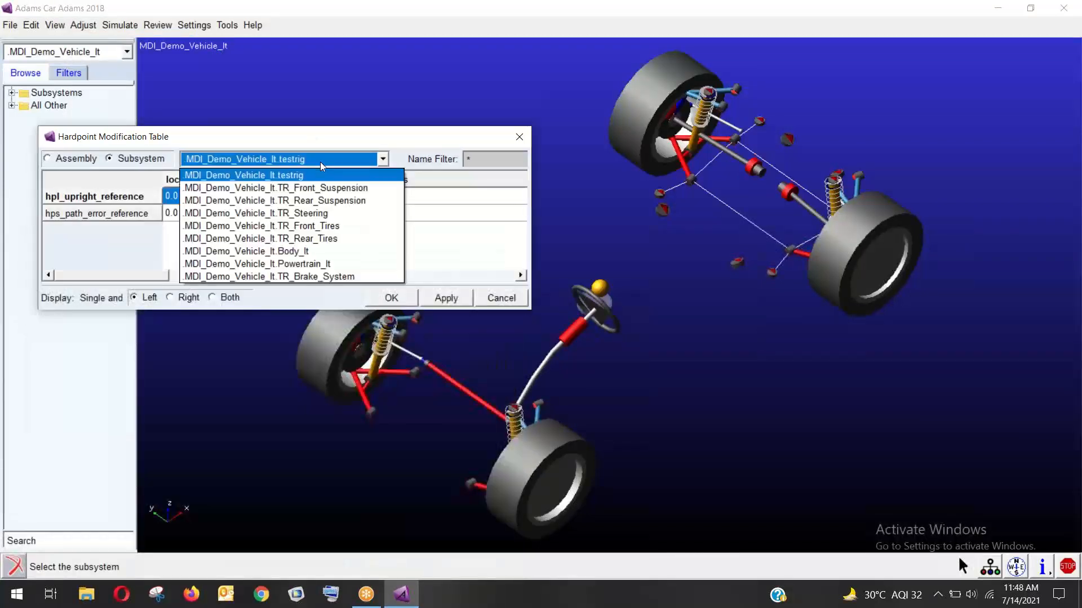
left_click(293, 188)
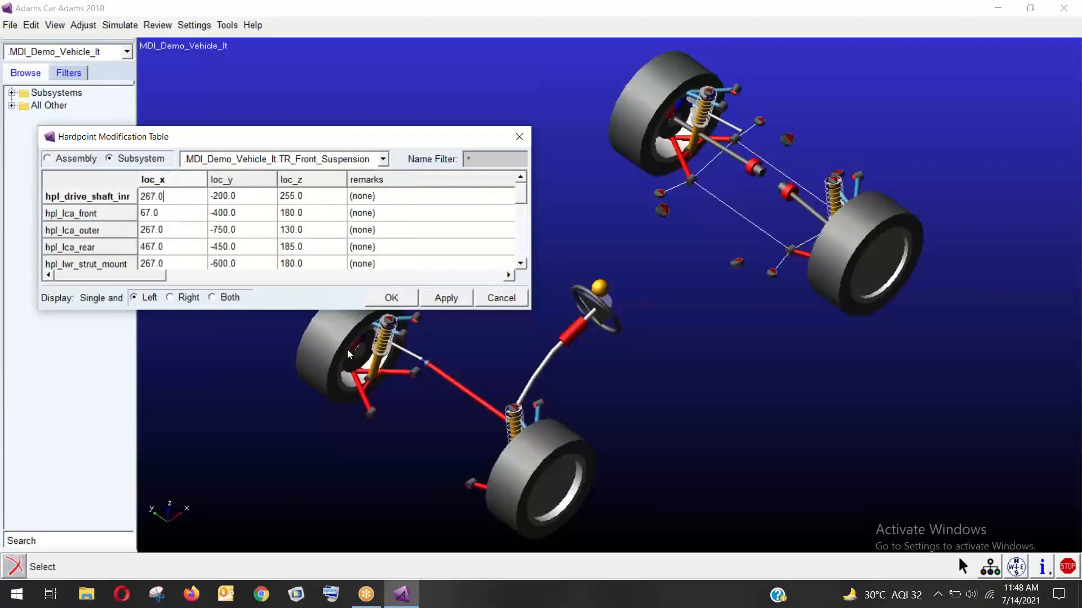
left_click_drag(338, 308, 338, 494)
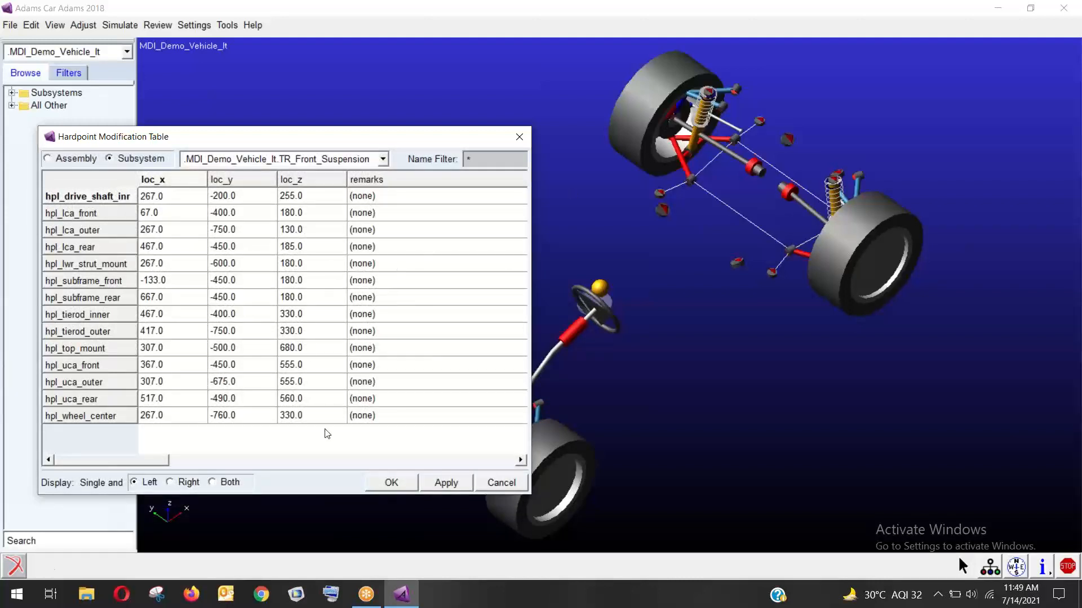
left_click(320, 444)
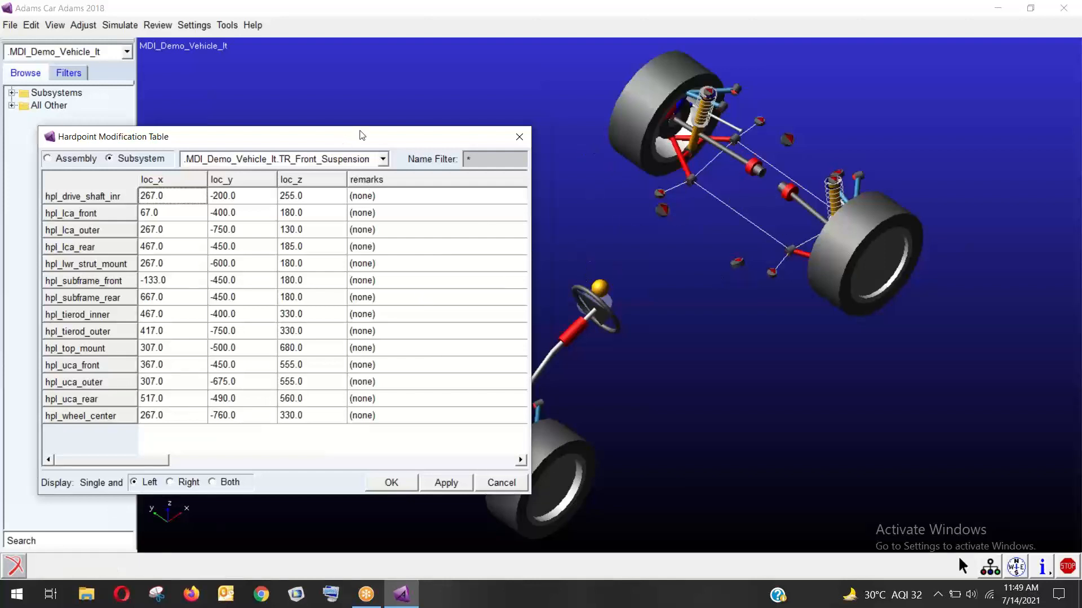
left_click_drag(361, 136, 386, 122)
left_click(526, 469)
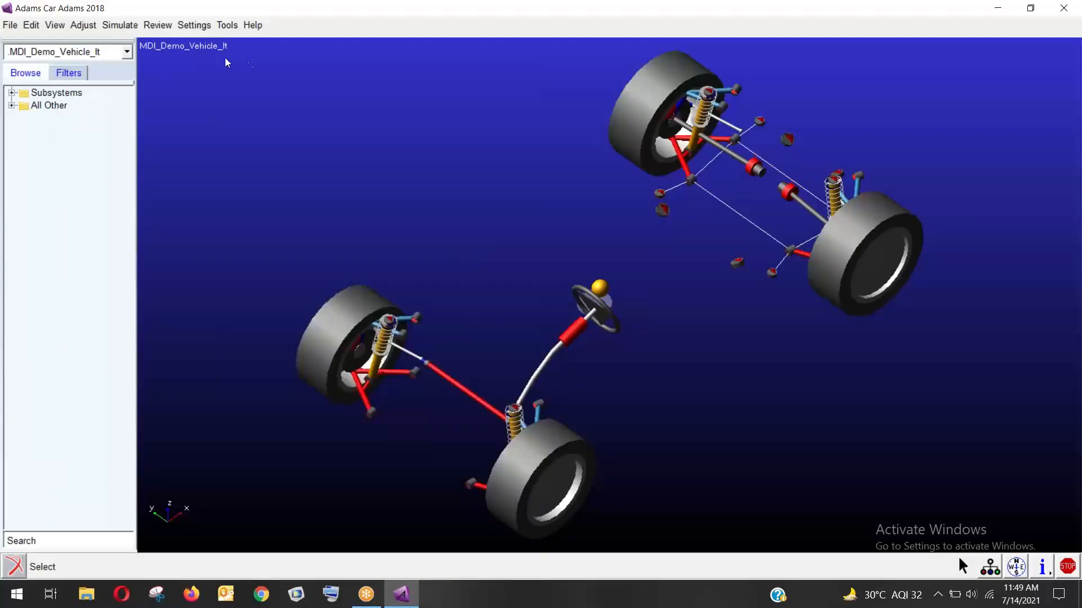
Open the assembly sedan_AWD.asy from the acar_concept assemblies table and close the message window once it has loaded.
left_click(20, 26)
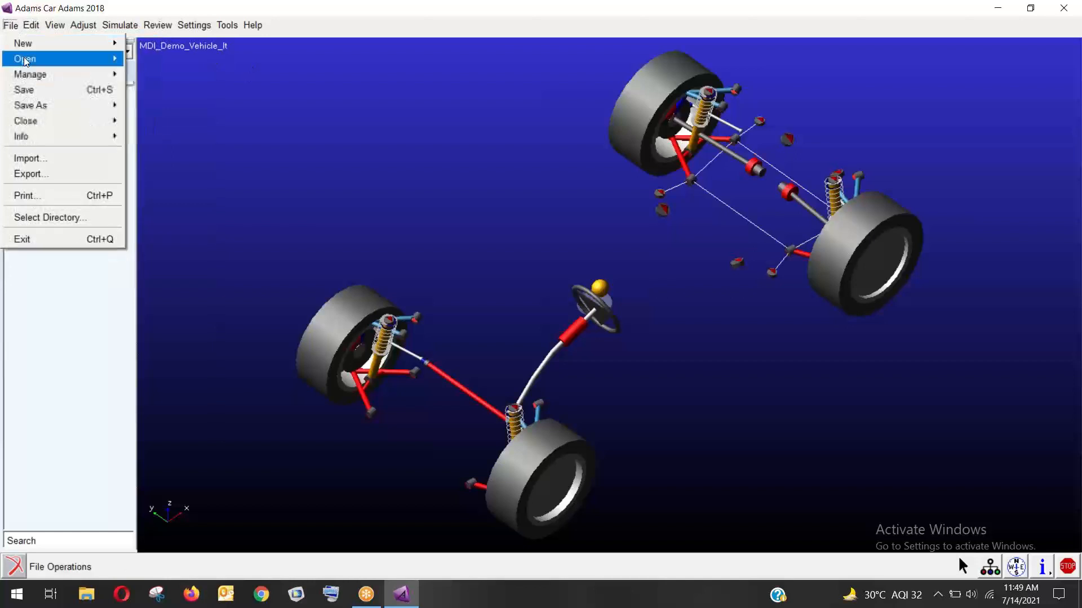
mouse_move(24, 56)
left_click(152, 77)
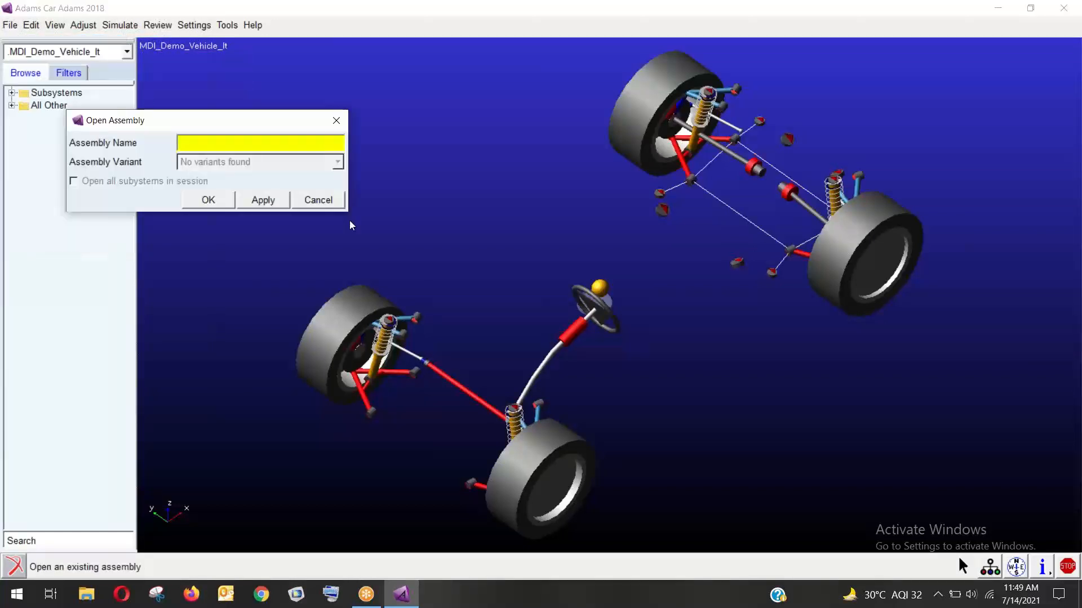
right_click(253, 151)
mouse_move(282, 158)
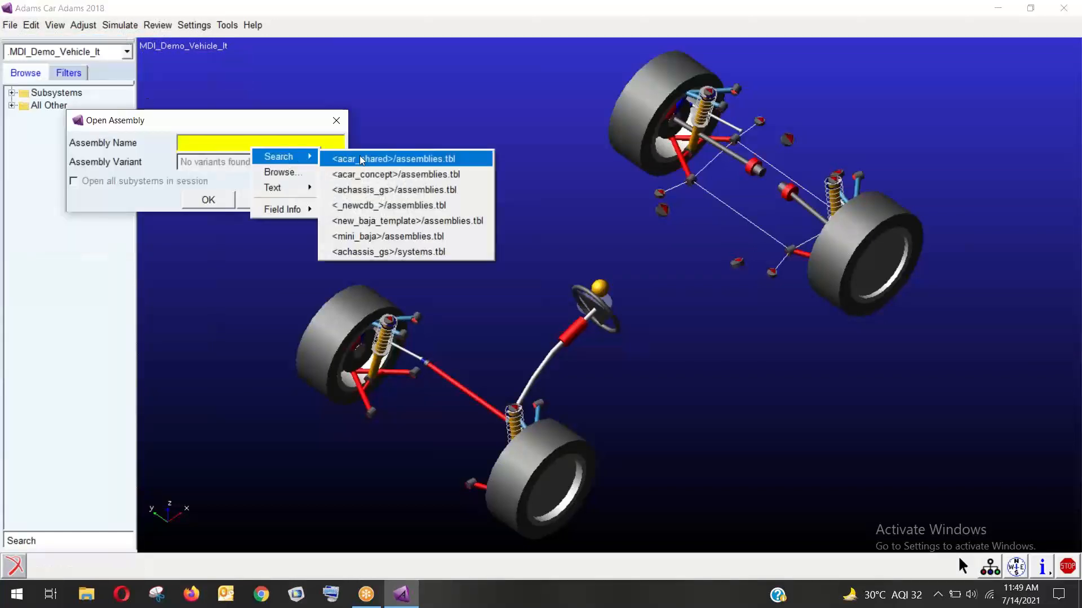
left_click(370, 173)
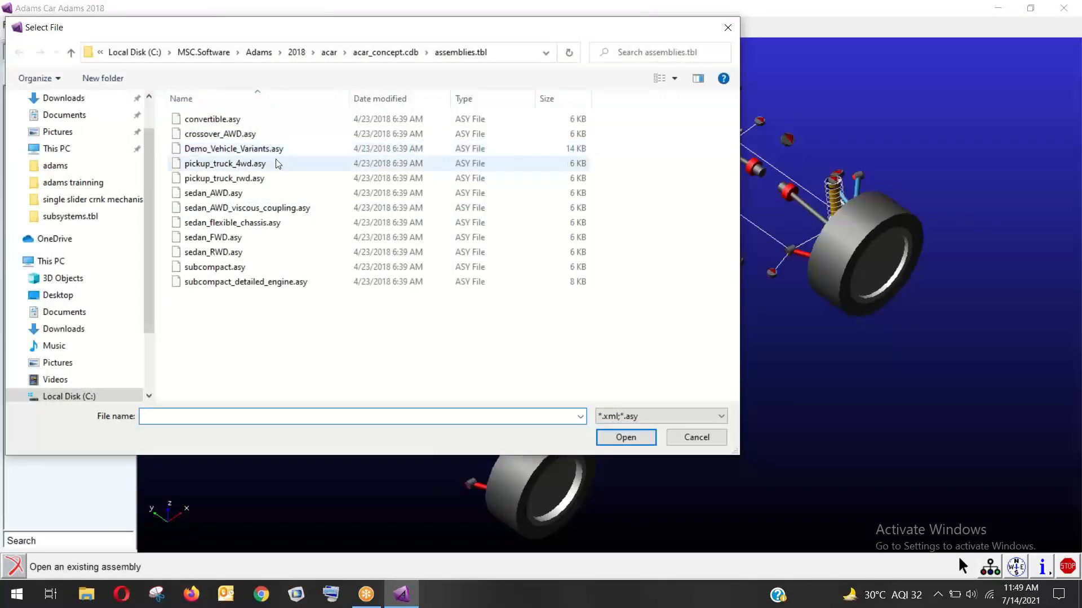
left_click(258, 207)
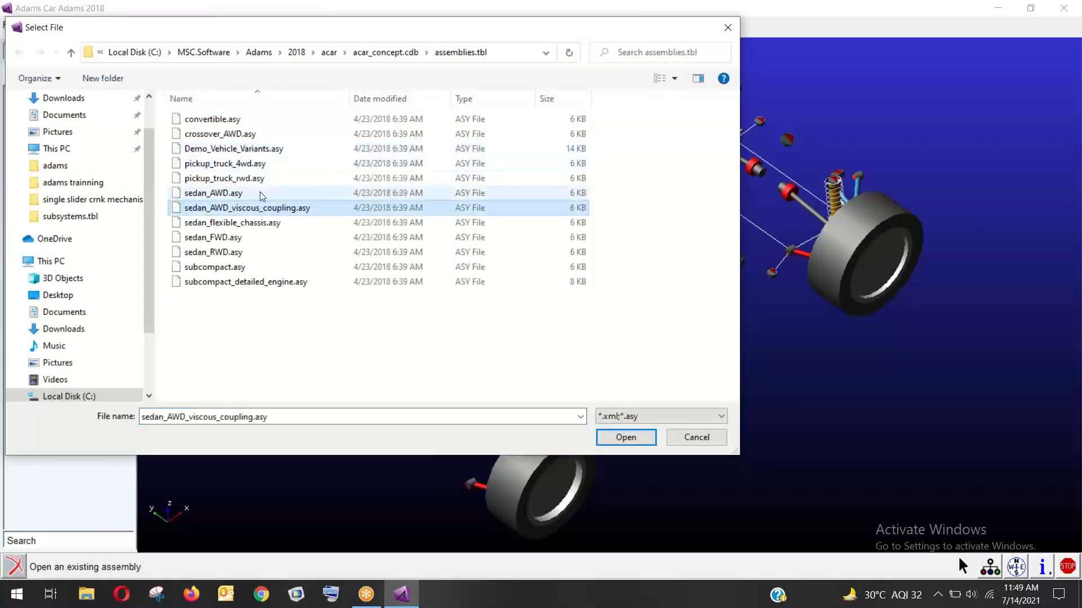
left_click(250, 198)
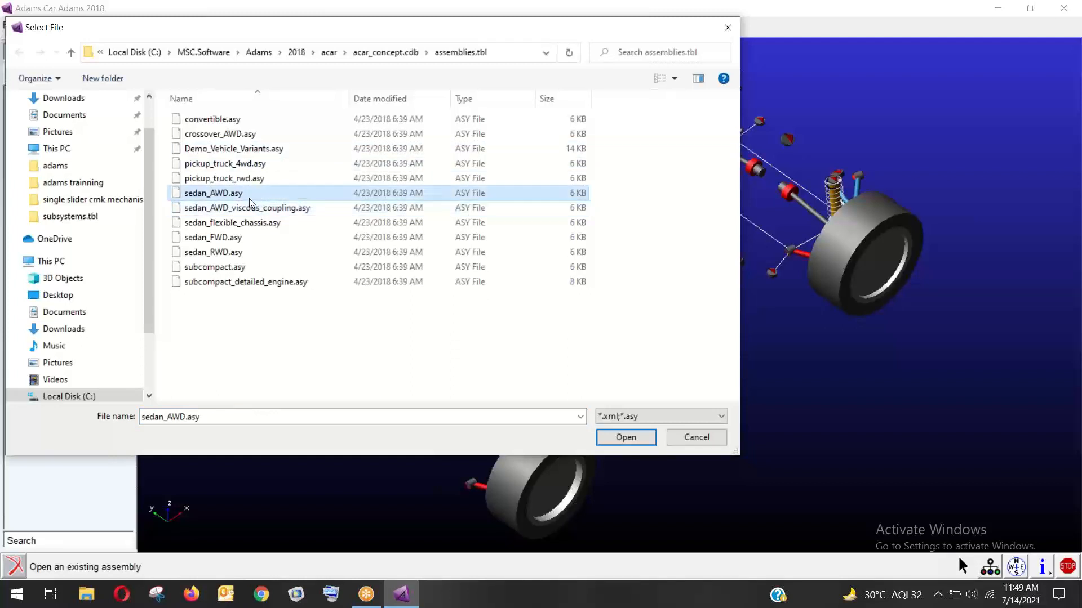
left_click(610, 438)
left_click(202, 200)
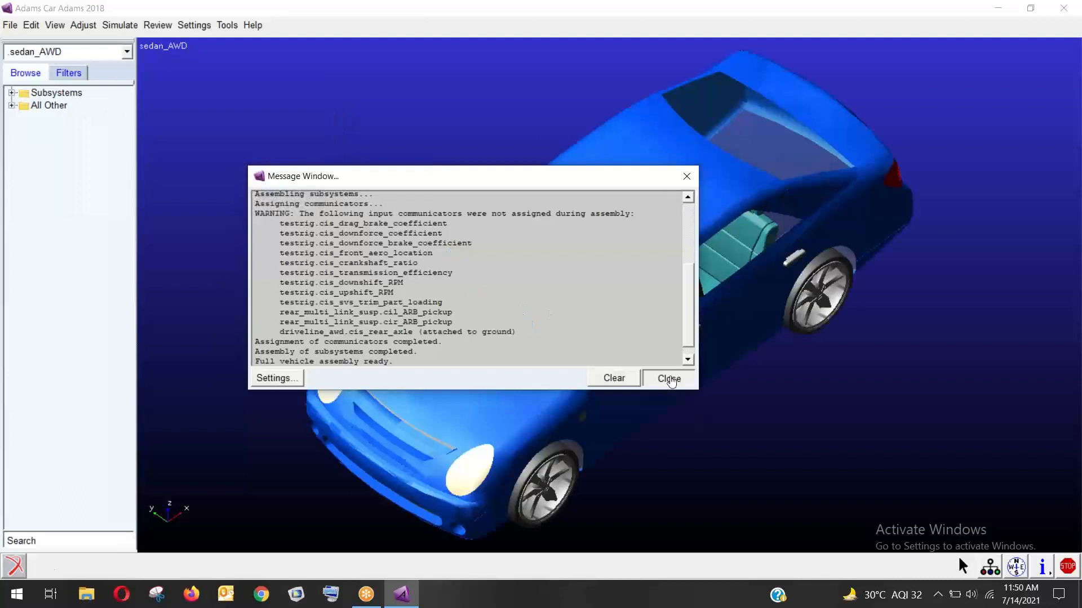
left_click(669, 379)
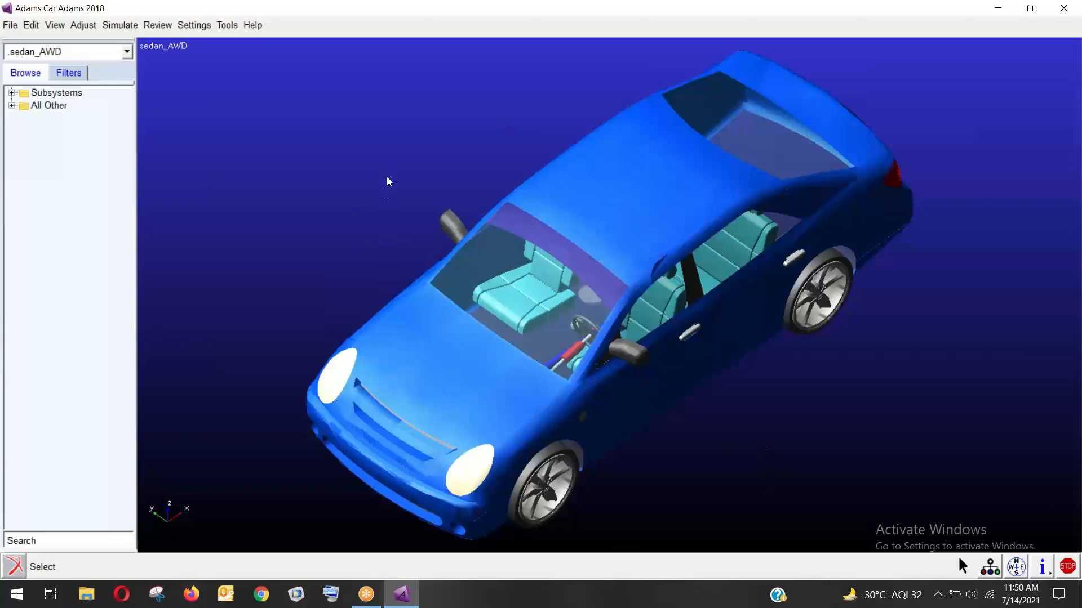
Open the straight-line Acceleration full-vehicle analysis setup for the sedan_AWD assembly.
key("r")
left_click_drag(336, 188, 285, 171)
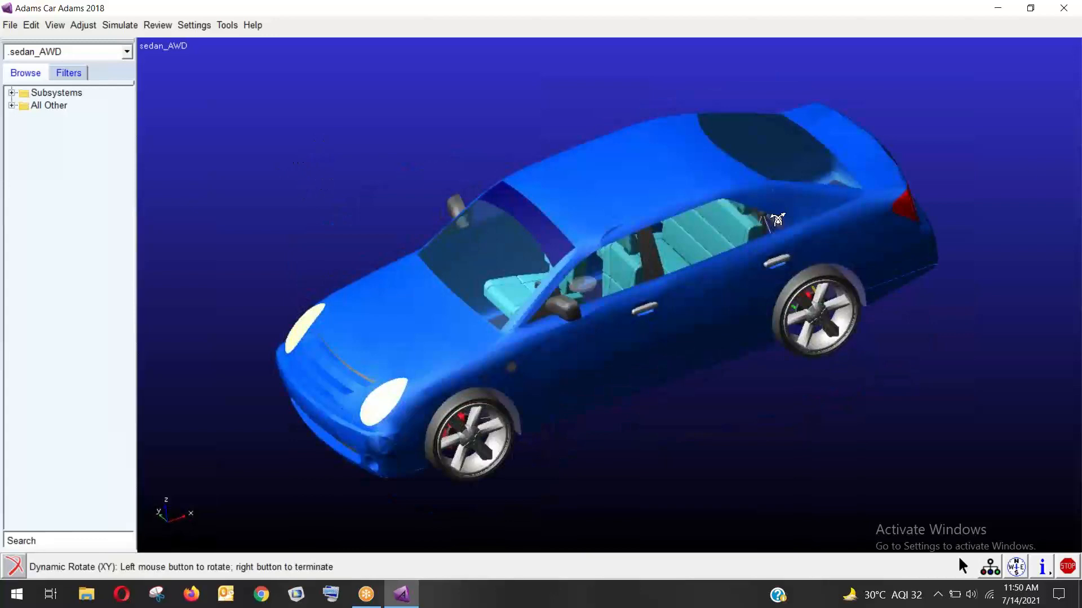
right_click(464, 100)
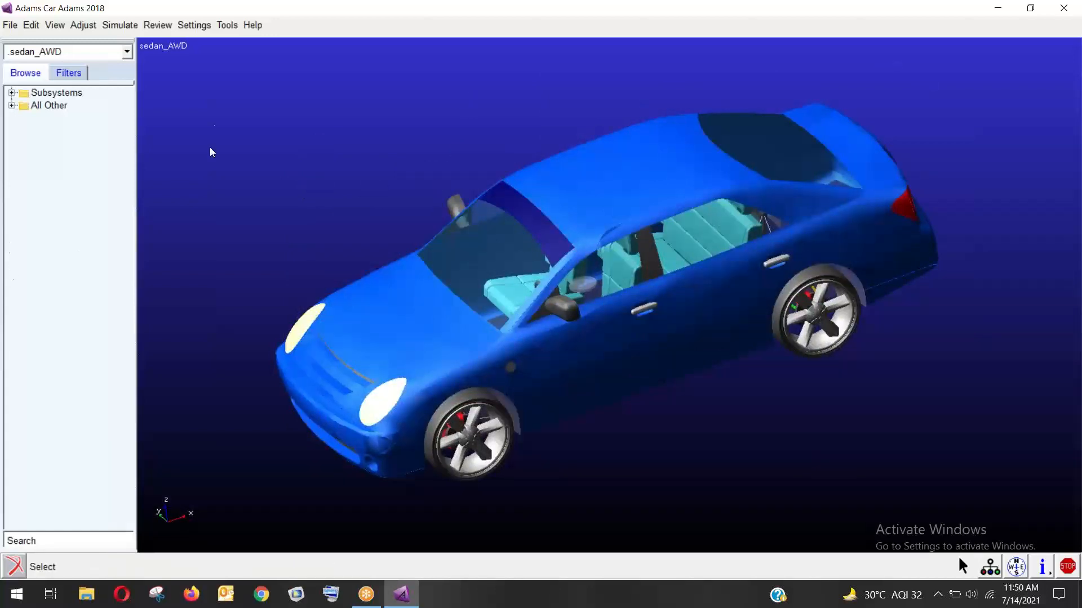
left_click(122, 25)
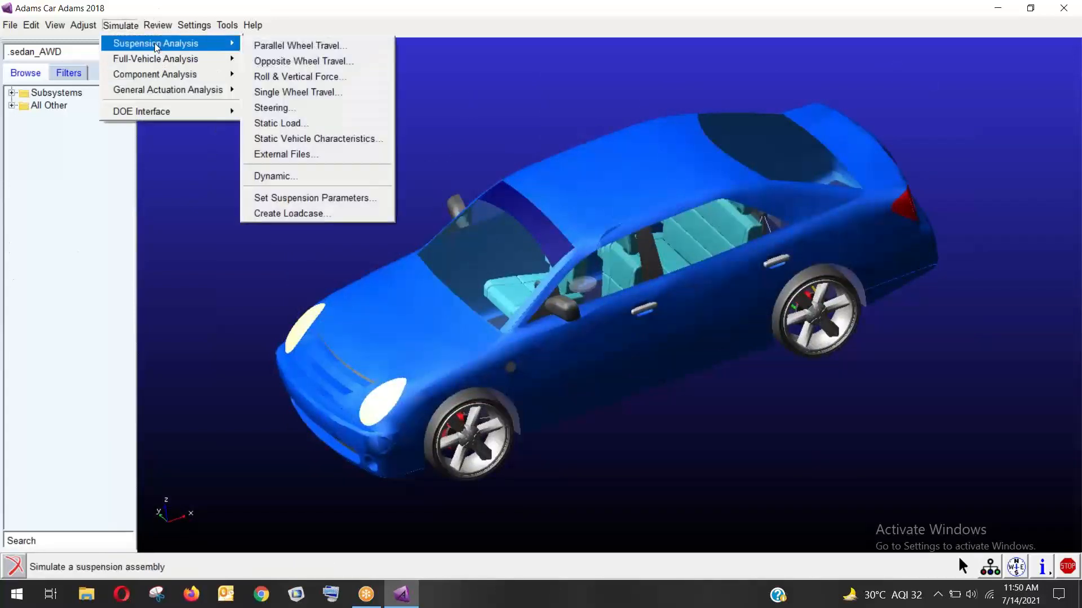
mouse_move(170, 59)
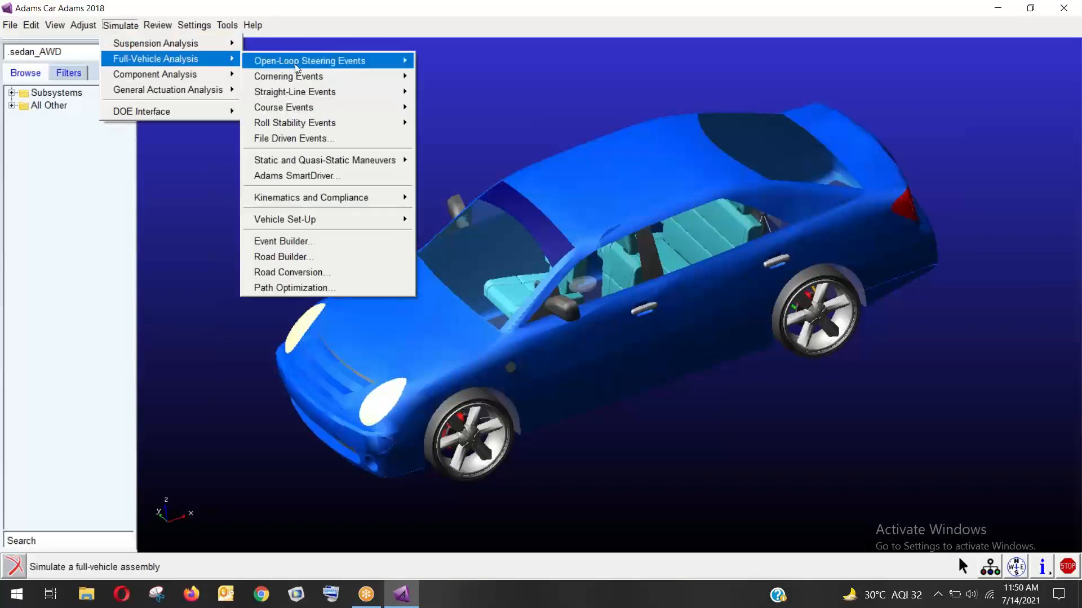
mouse_move(383, 62)
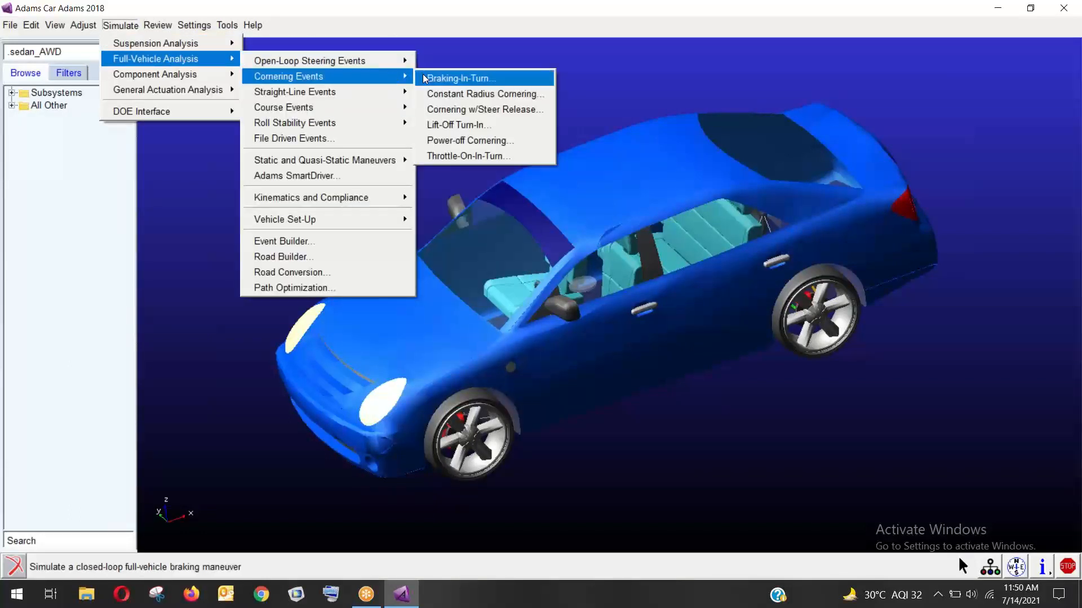
mouse_move(382, 93)
left_click(450, 94)
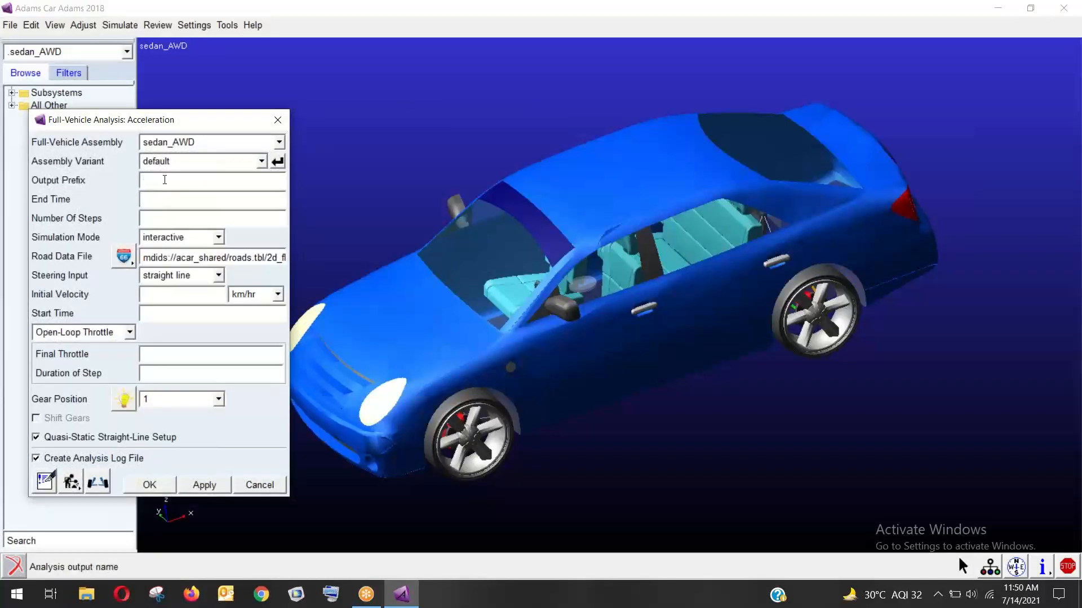
Set the acceleration analysis to output prefix nww, end time 20, 200 steps, initial velocity 20 km/hr and start time 10.
type("nww")
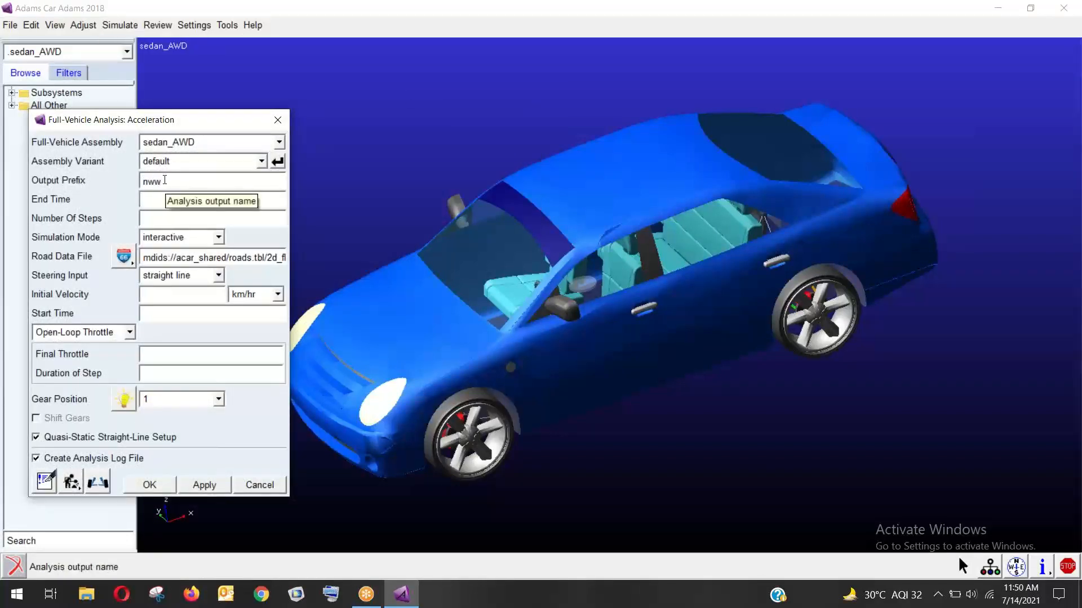
type("20")
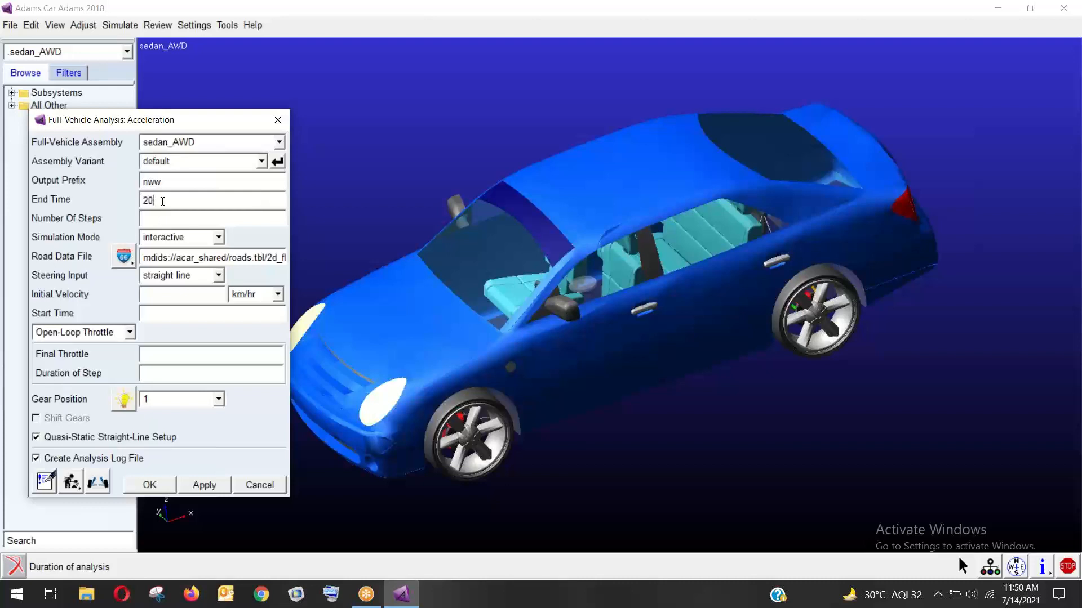
key("Tab")
type("200")
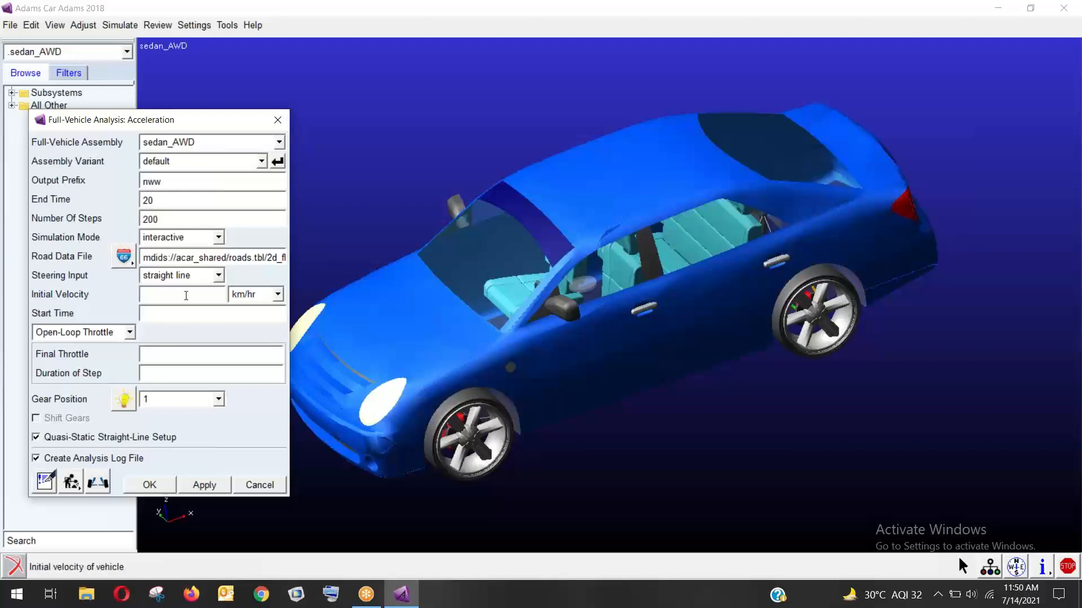
type("20")
left_click(211, 316)
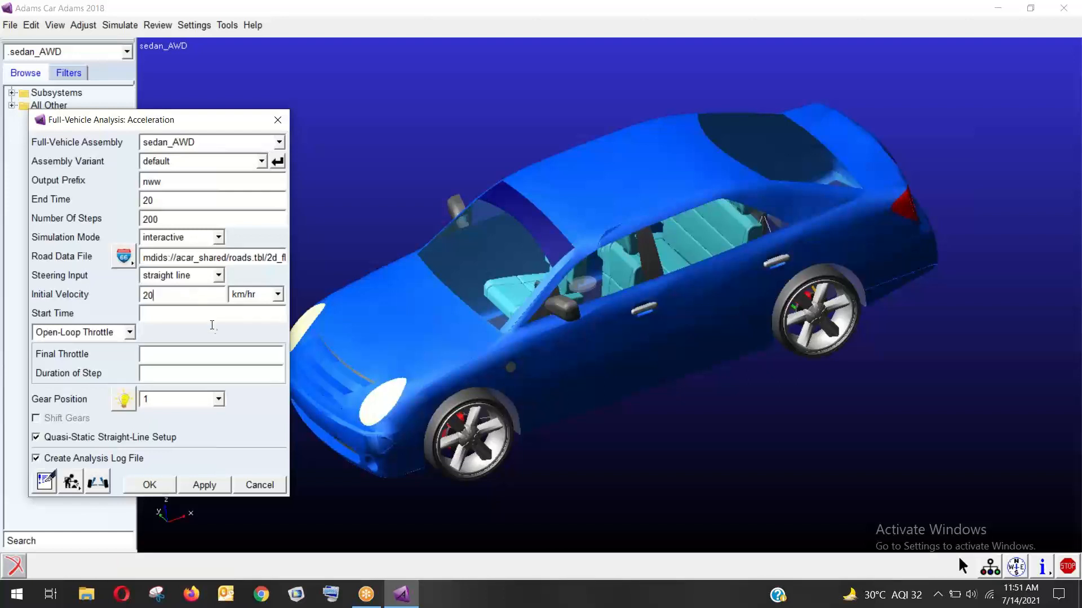
type("10")
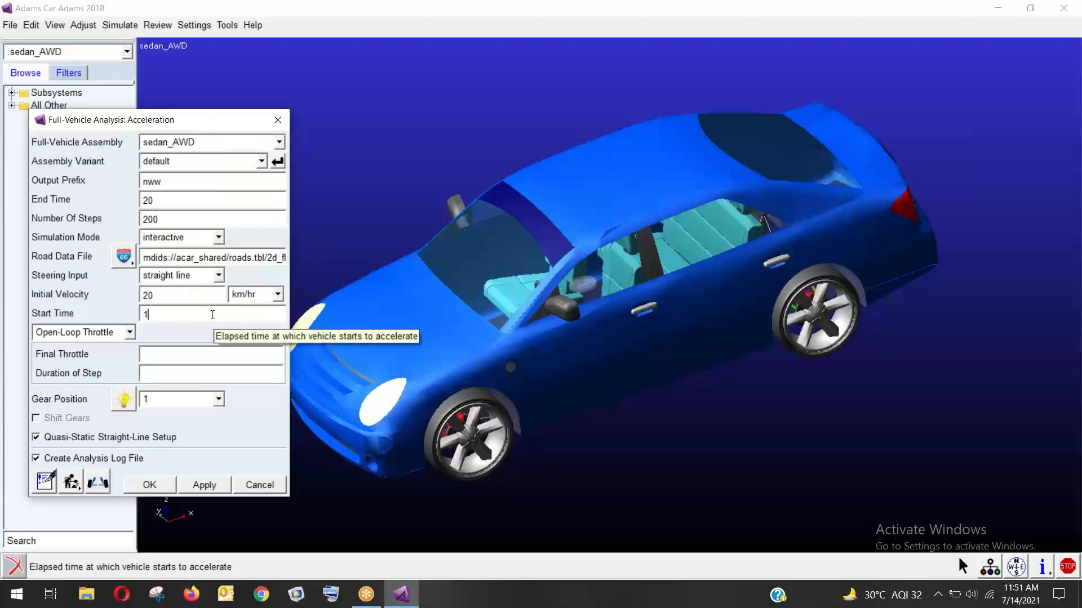
Set final throttle 20, step duration 1 and gear position 3, run the acceleration analysis and close its message window.
left_click(230, 356)
type("20")
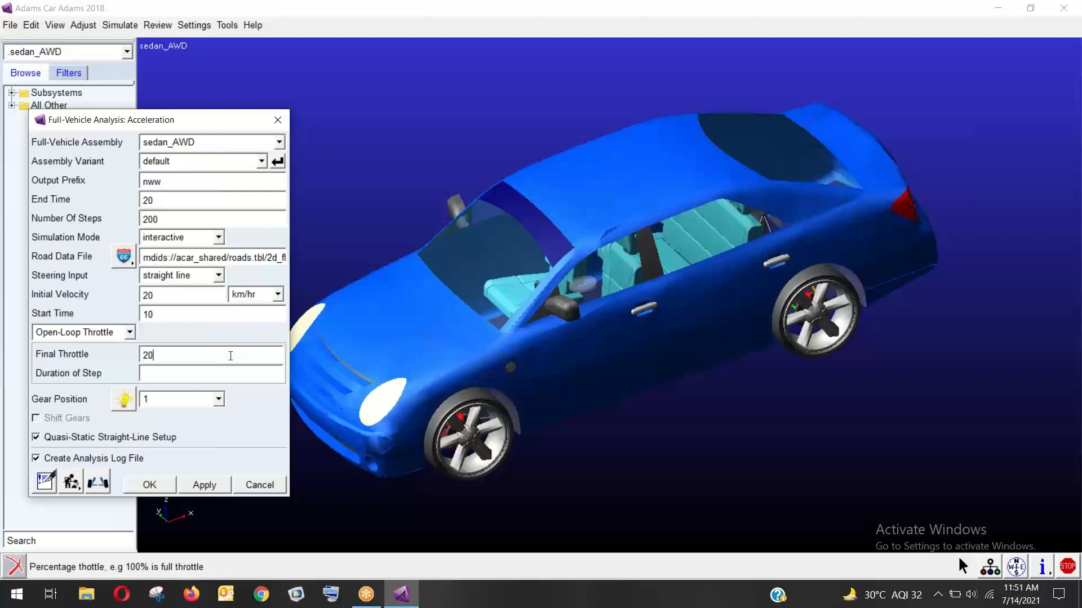
left_click(226, 373)
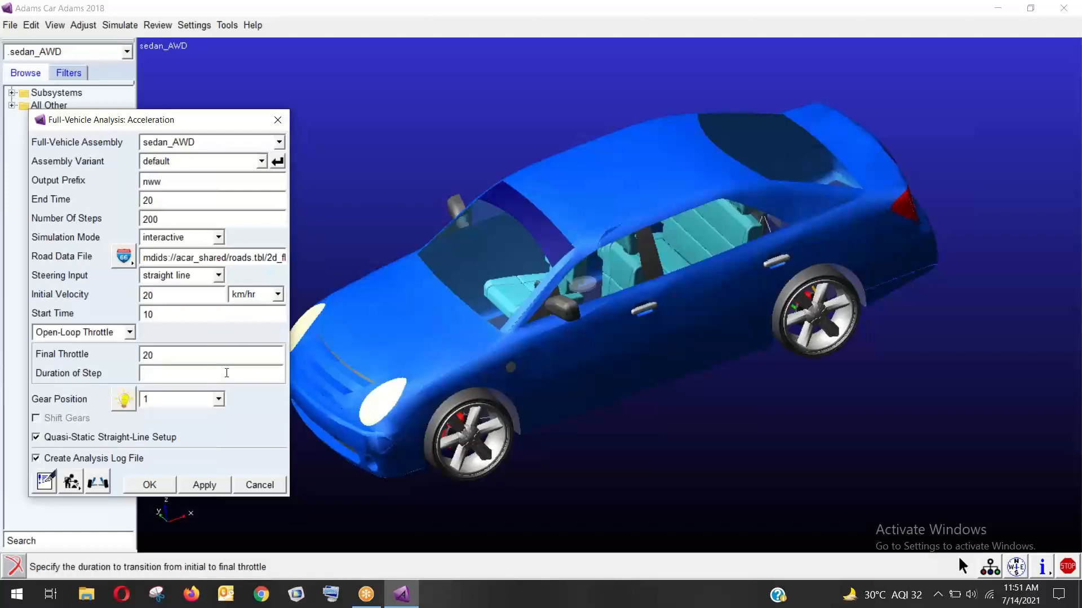
left_click(219, 400)
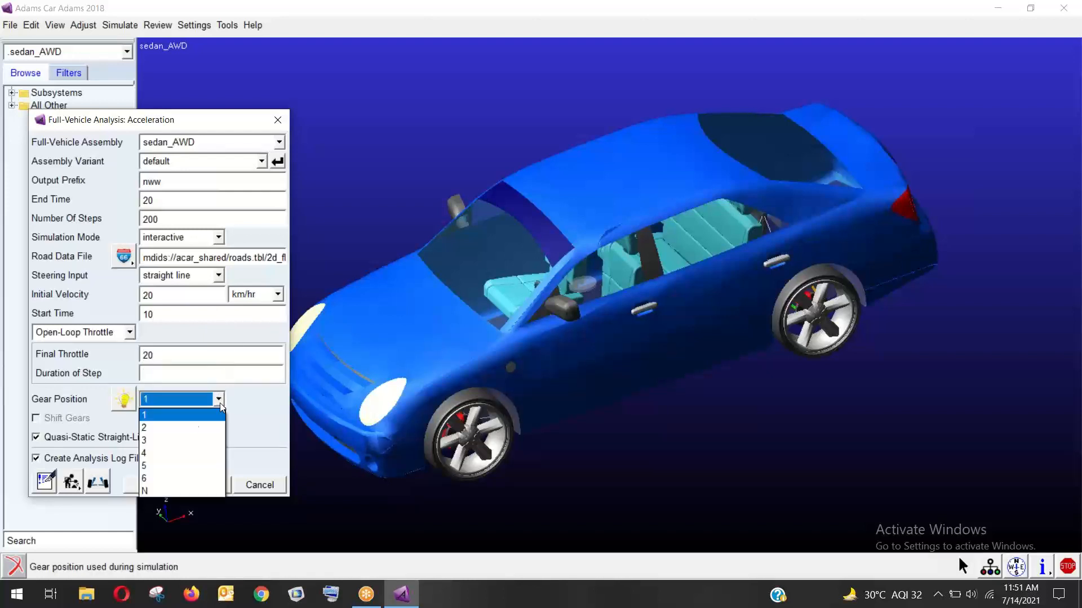
left_click(180, 442)
left_click(177, 373)
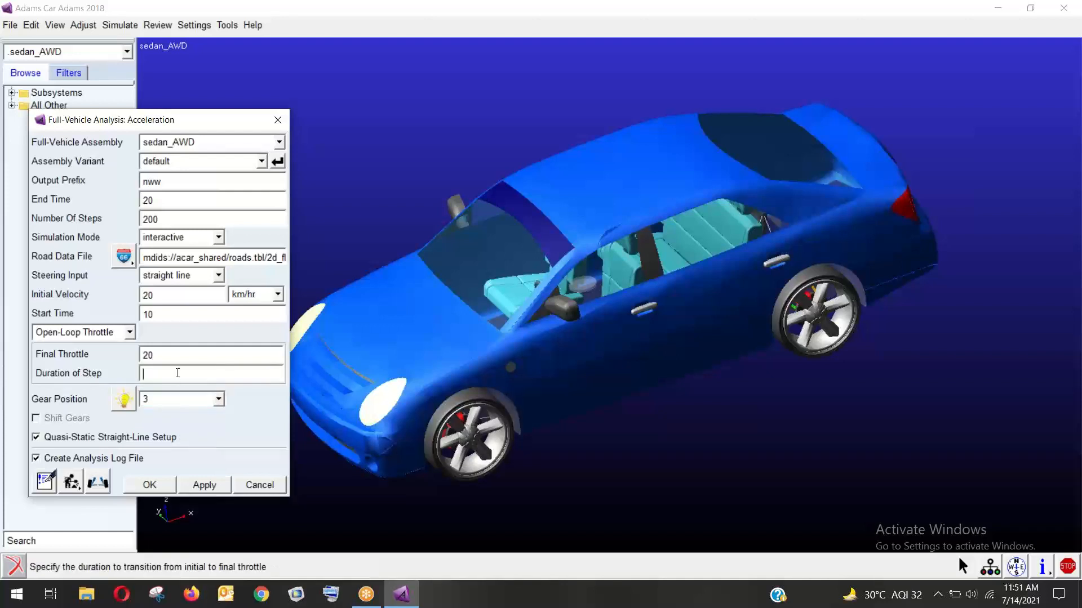
type("1")
left_click(162, 489)
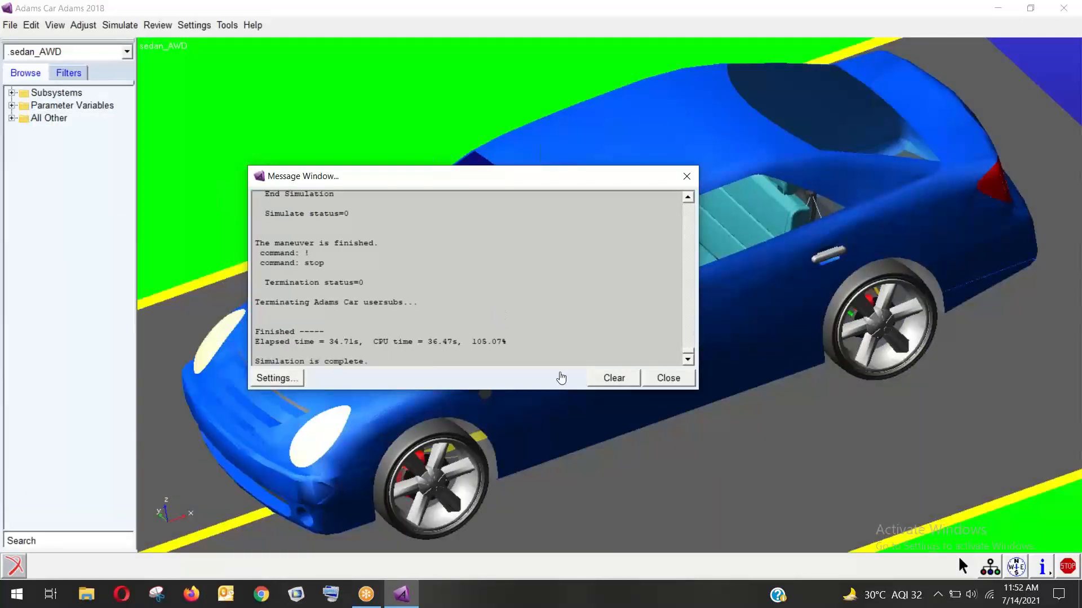
left_click(668, 379)
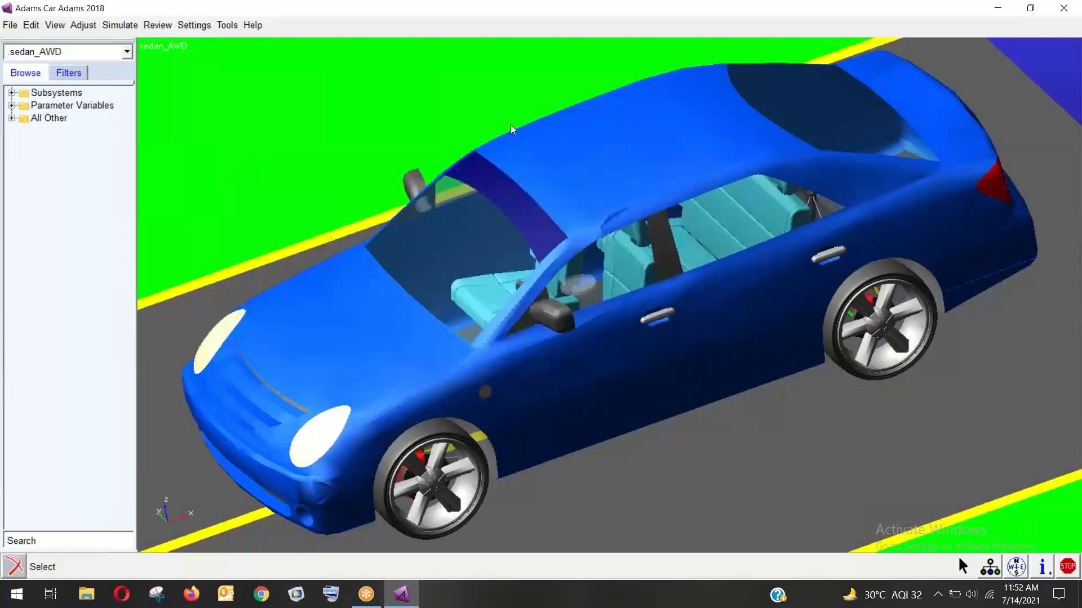
Fit the entire sedan_AWD model, including the full length of the road, in the view.
key("r")
right_click(454, 88)
key("z")
left_click_drag(454, 88, 406, 333)
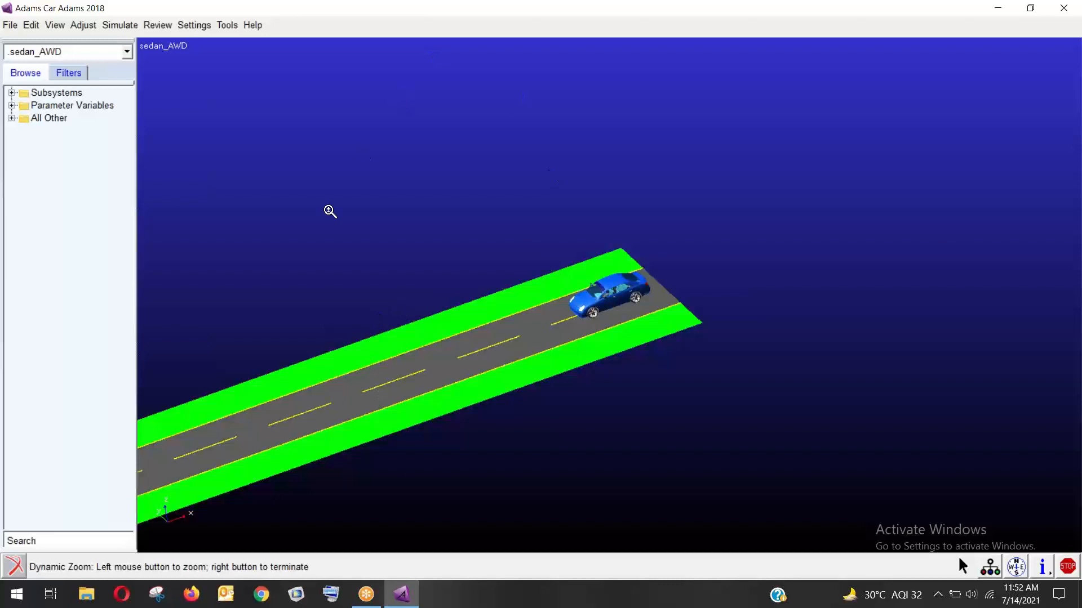
right_click(327, 231)
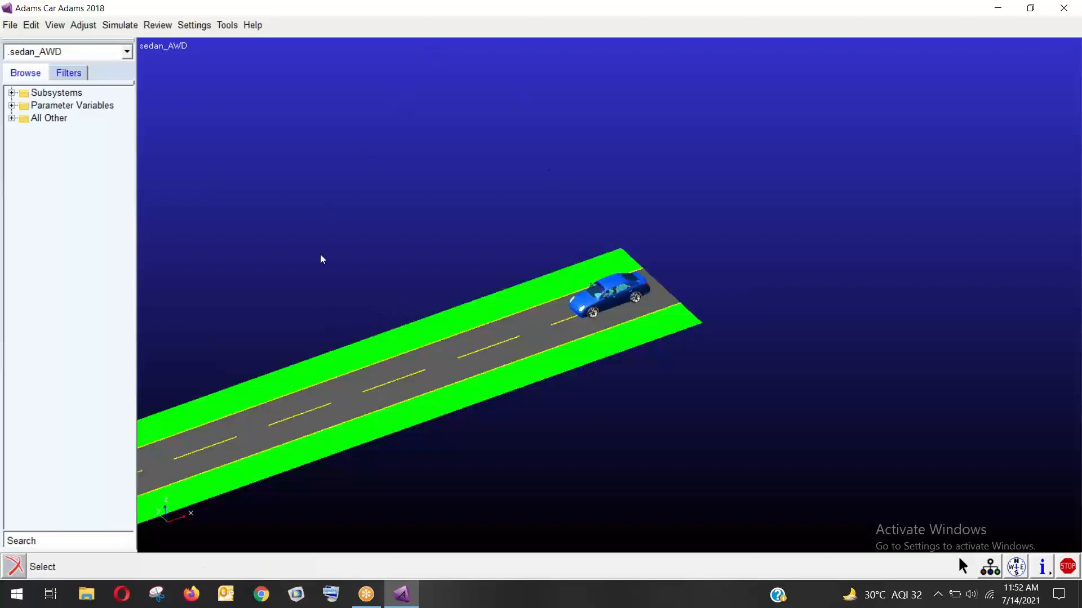
left_click(119, 26)
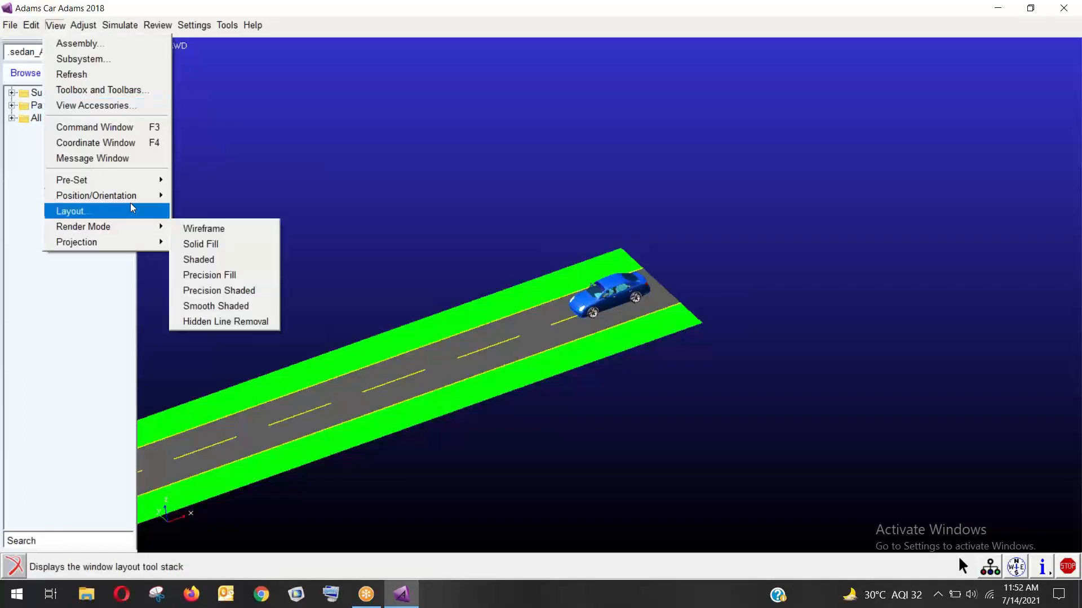
mouse_move(122, 238)
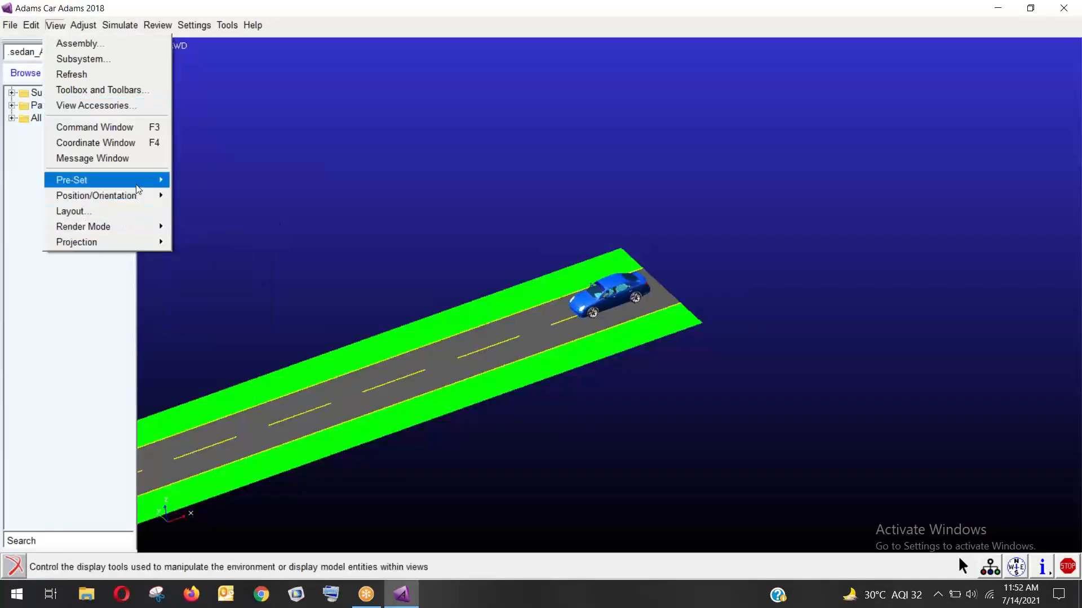
mouse_move(136, 185)
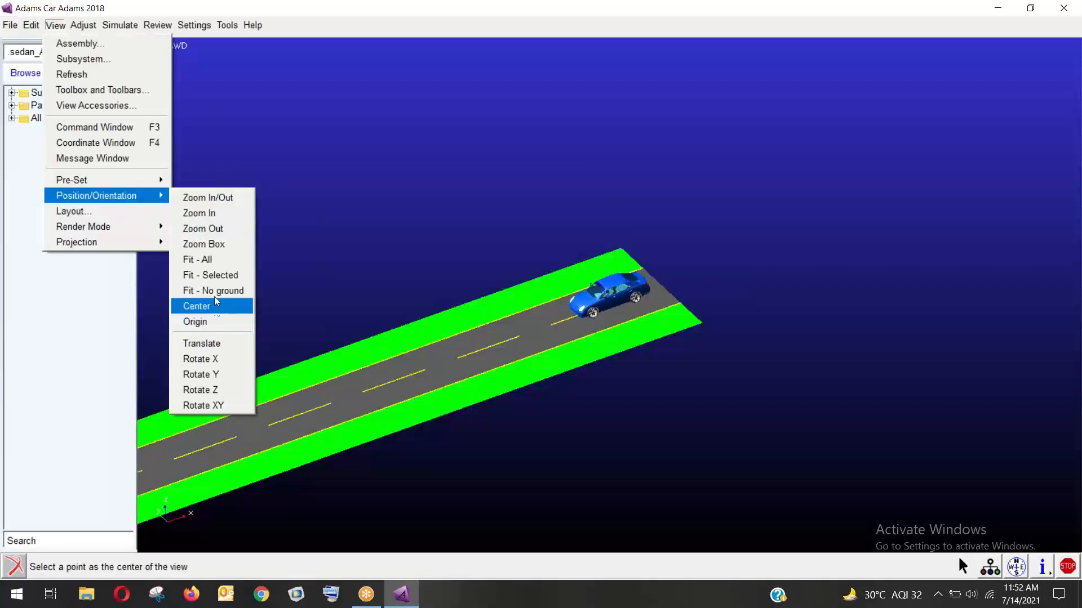
left_click(224, 264)
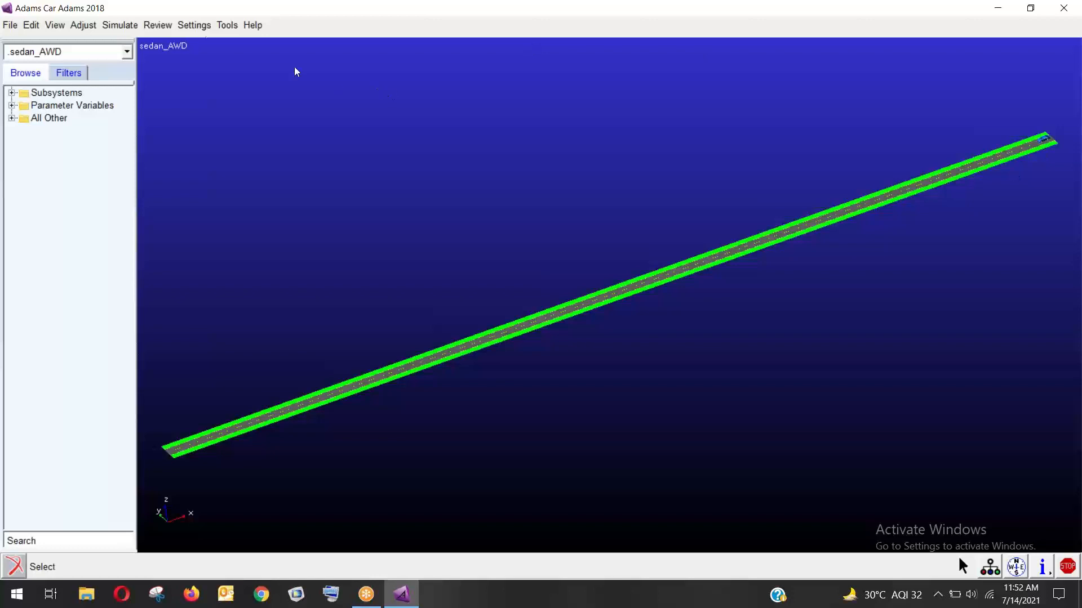
Open the animation controls, play the nww_accel animation over its full time range and rewind it to the first frame.
left_click(194, 25)
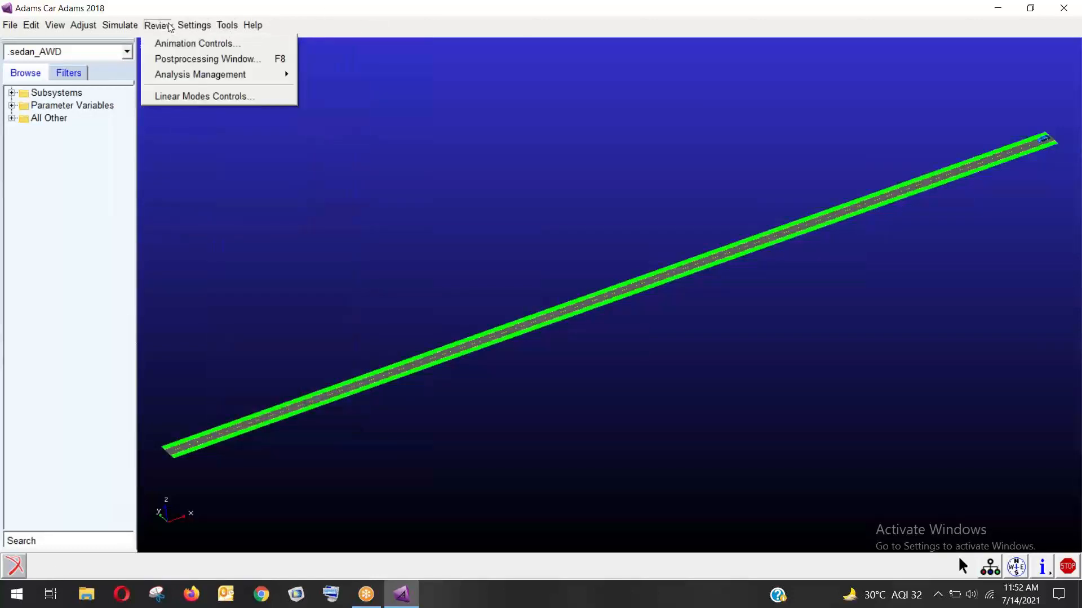
left_click(193, 43)
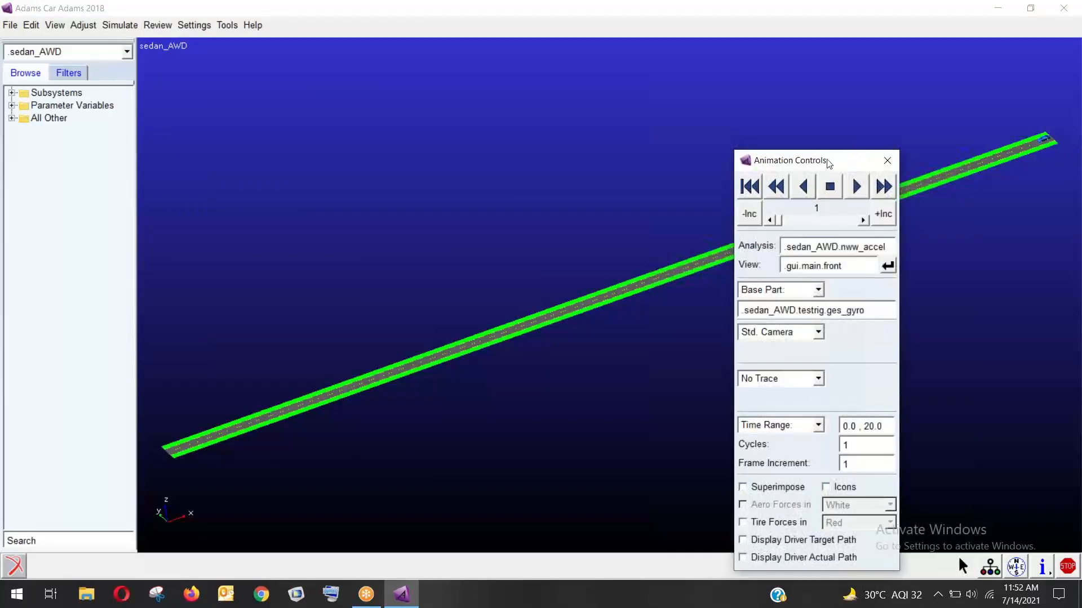
left_click_drag(828, 163, 214, 125)
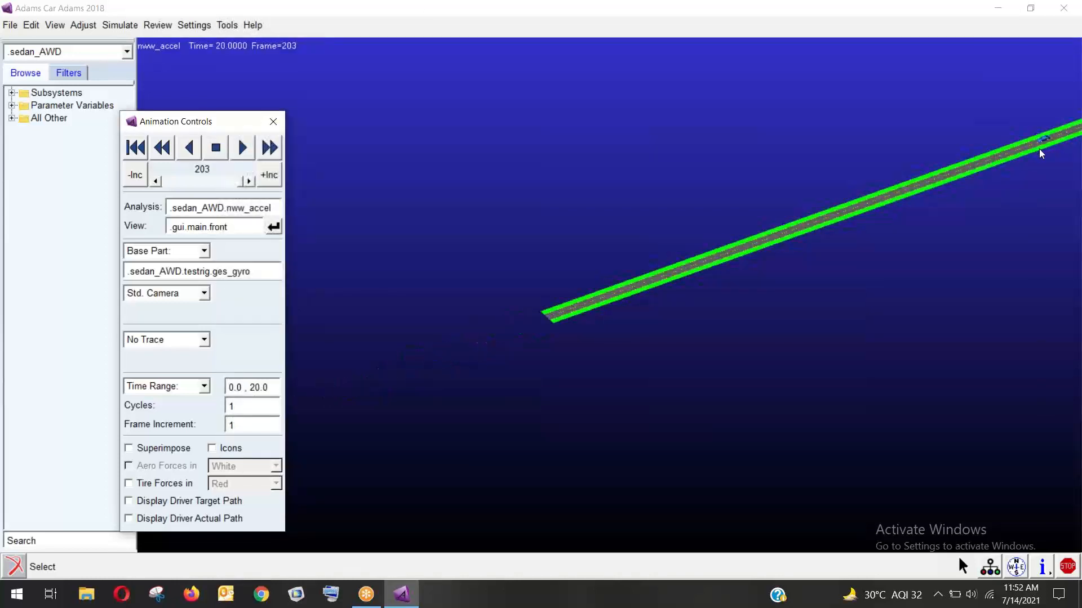
left_click(135, 147)
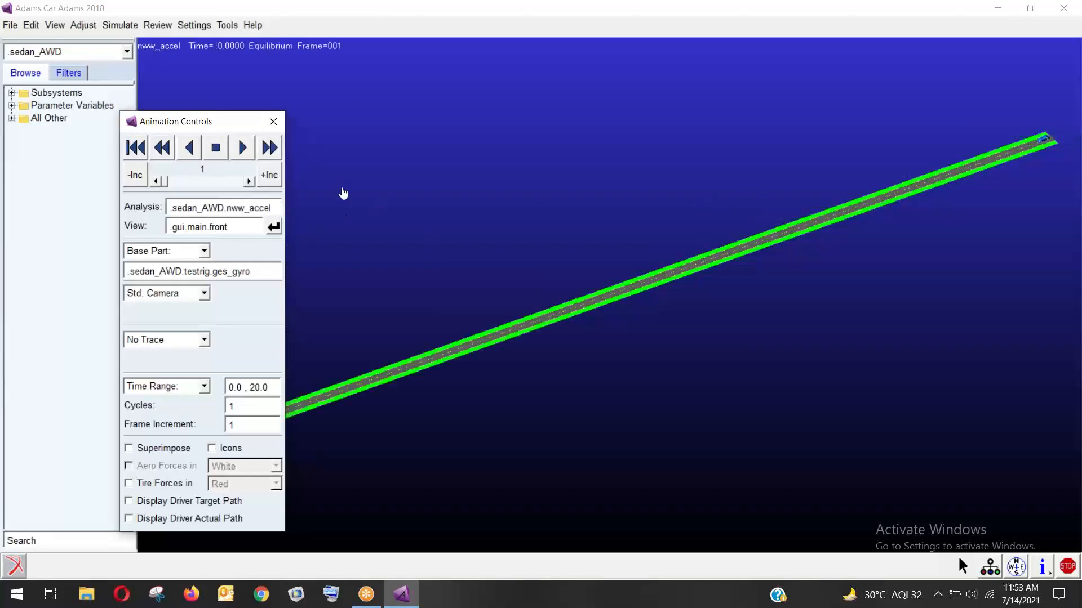
Enlarge and rotate the view to show the front of the car at the far end of the road.
key("z")
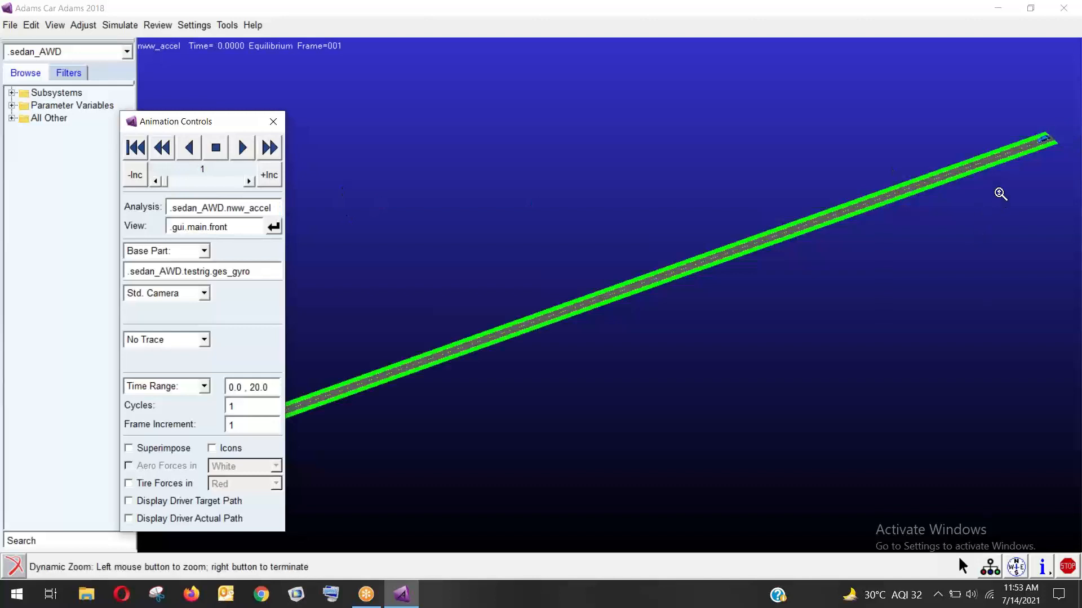
left_click_drag(1016, 189, 1039, 112)
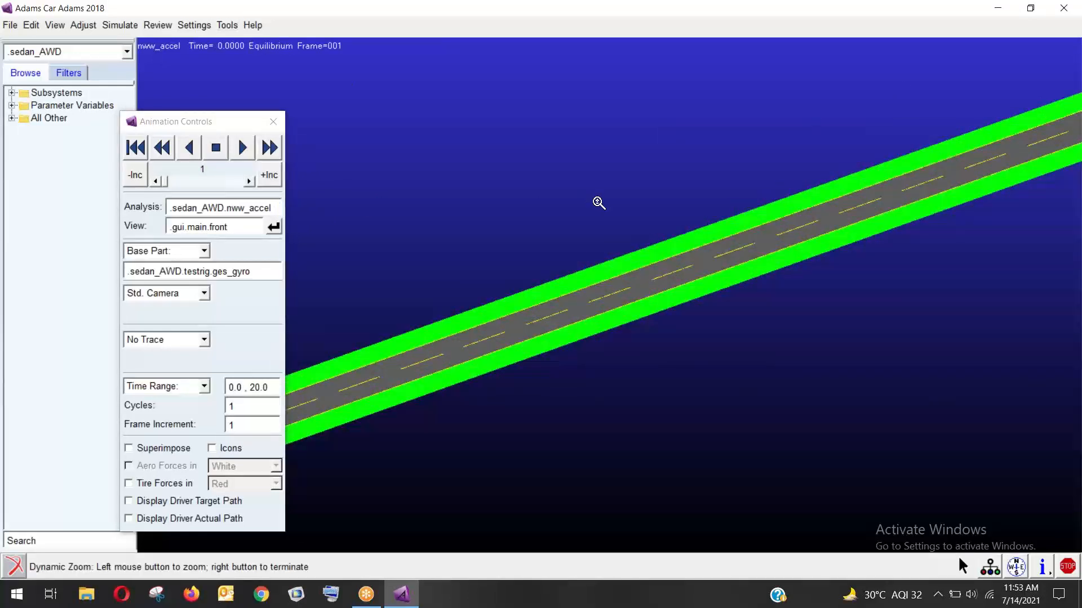
right_click(756, 199)
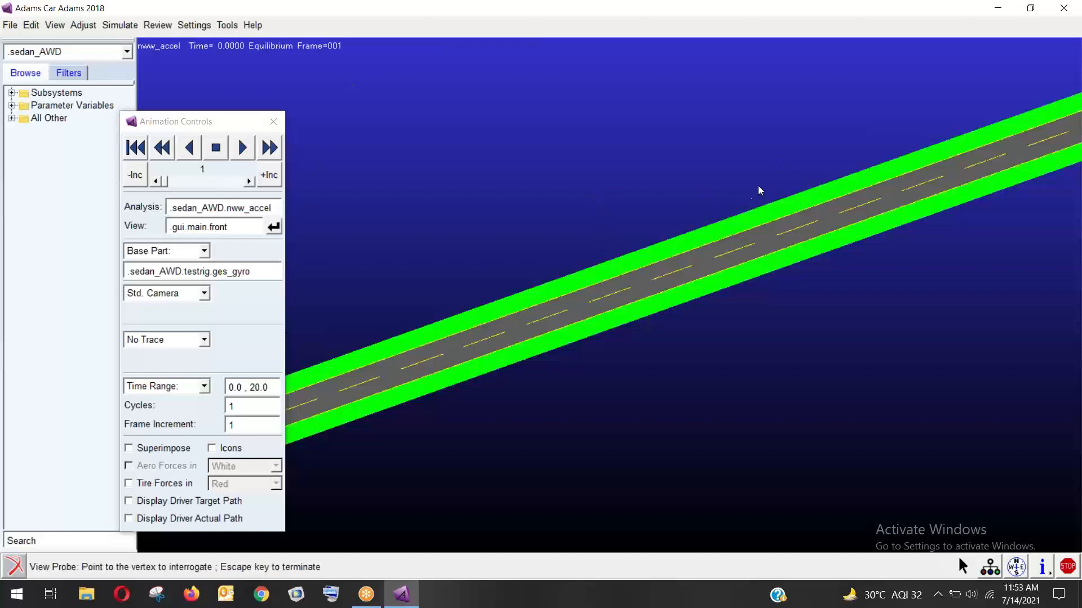
key("r")
left_click_drag(775, 230, 1004, 186)
key("z")
key("r")
left_click_drag(858, 188, 870, 184)
left_click_drag(869, 183, 871, 189)
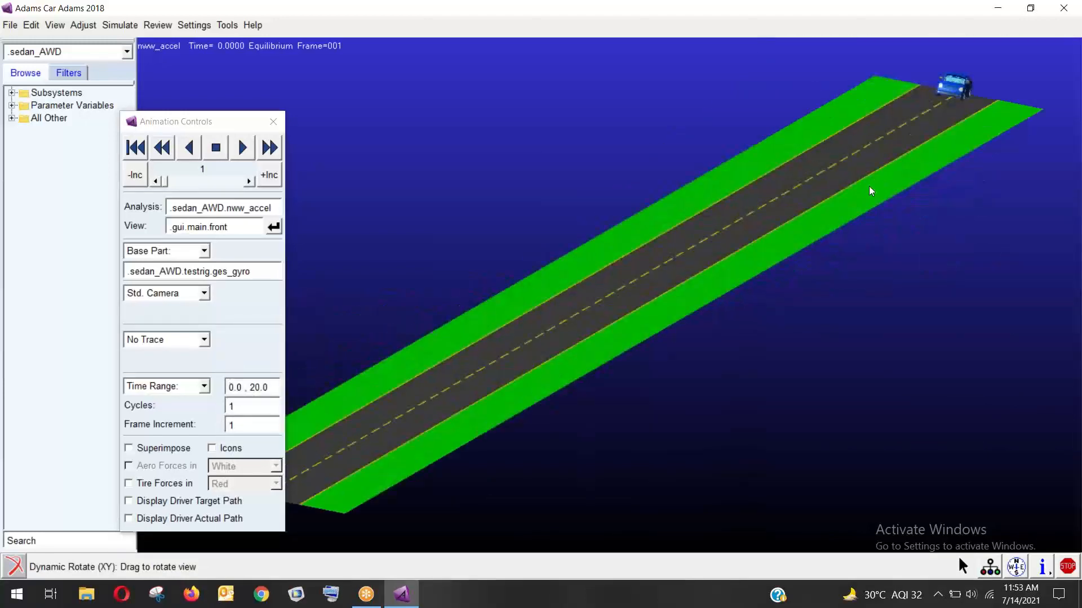
Replay the nww_accel animation from the new viewpoint, reset it to the first frame and close the animation controls.
left_click(130, 159)
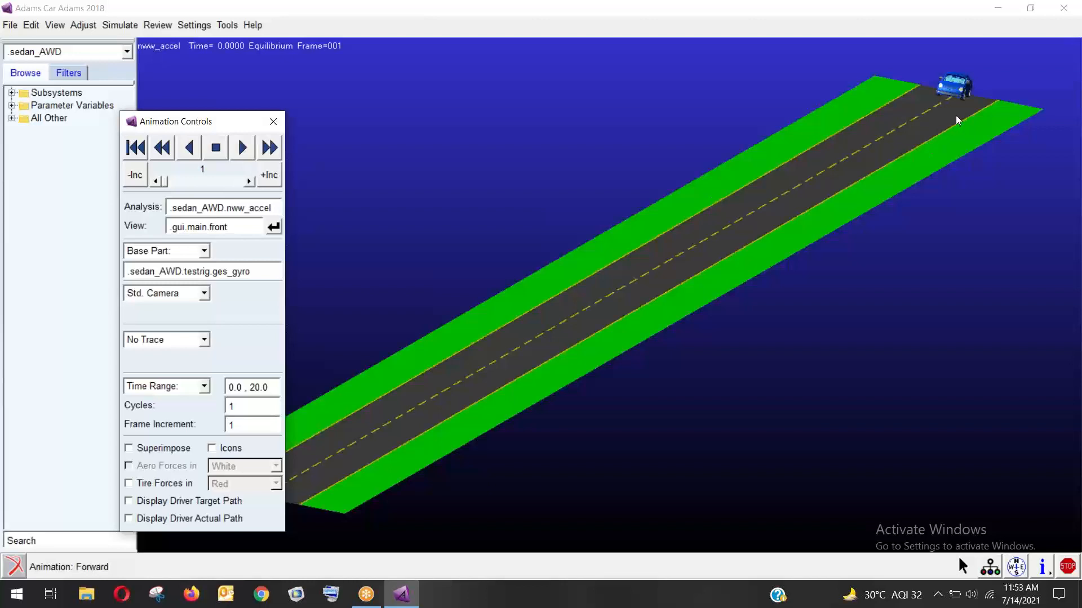
key("r")
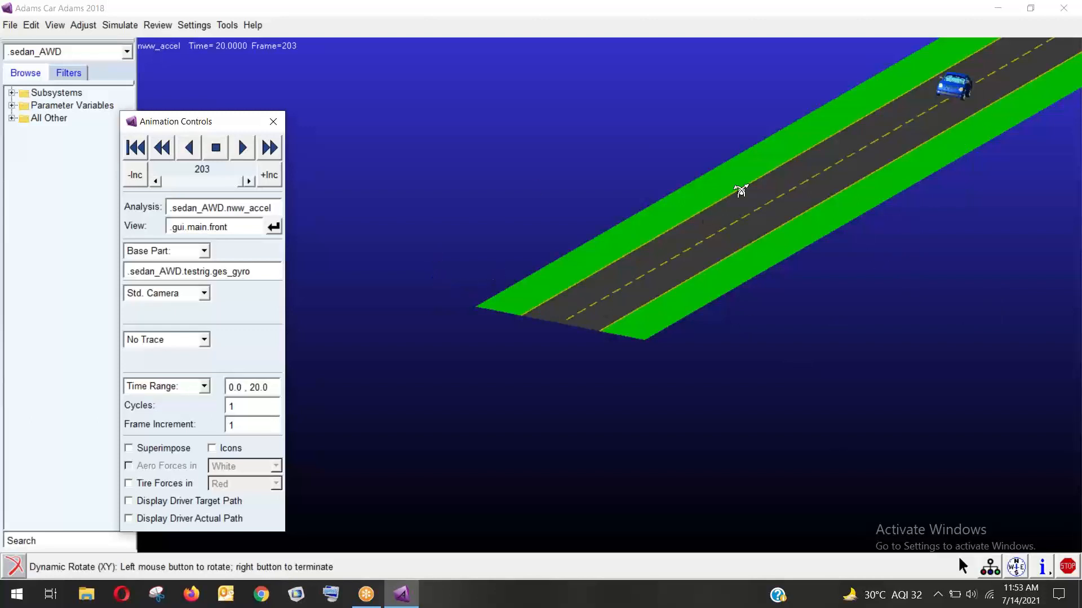
left_click(134, 148)
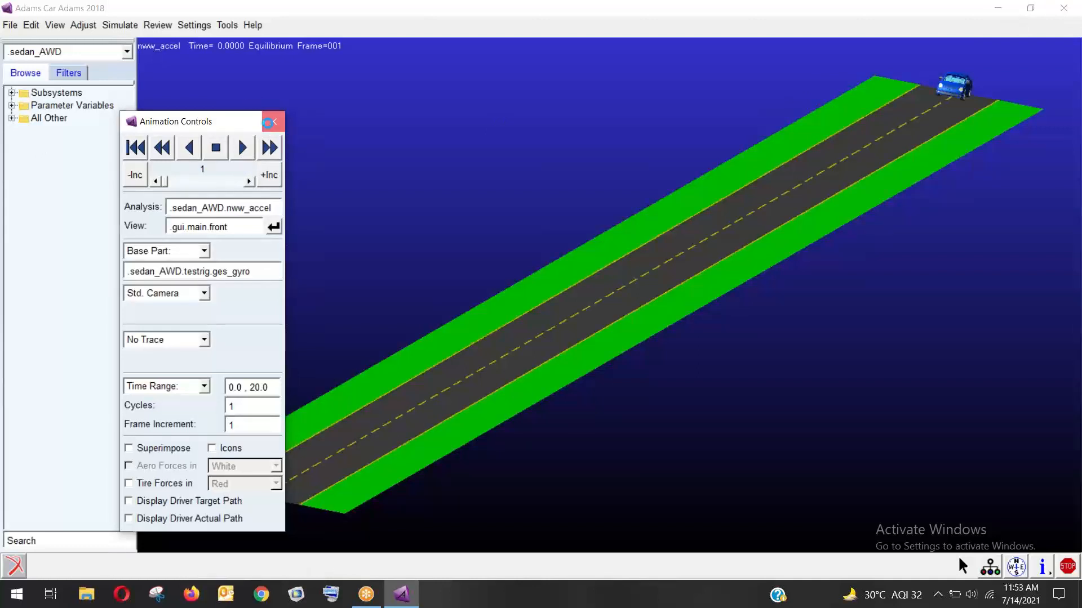
left_click(273, 122)
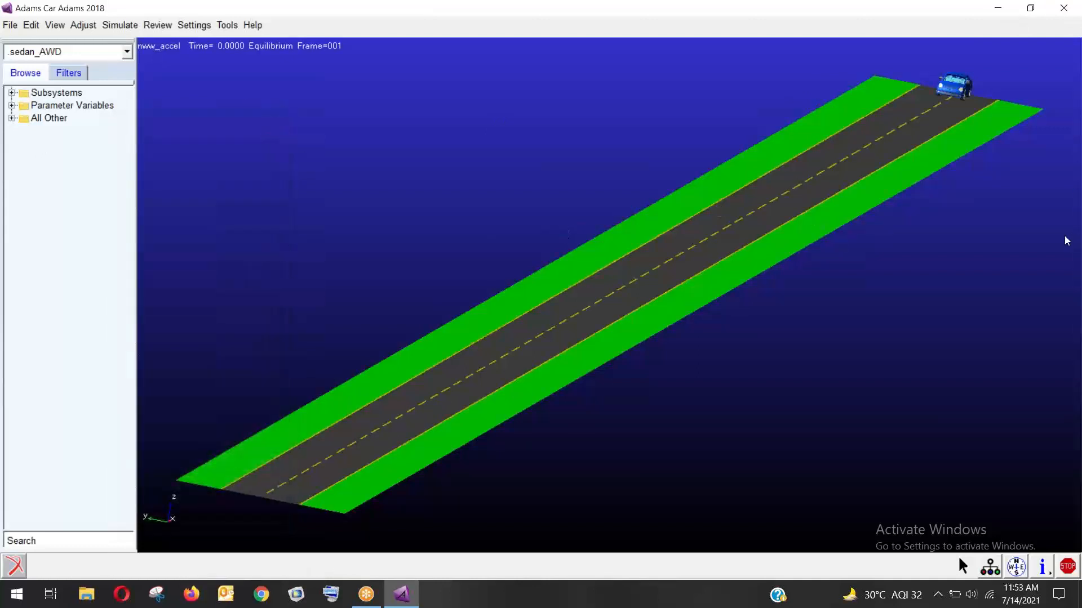